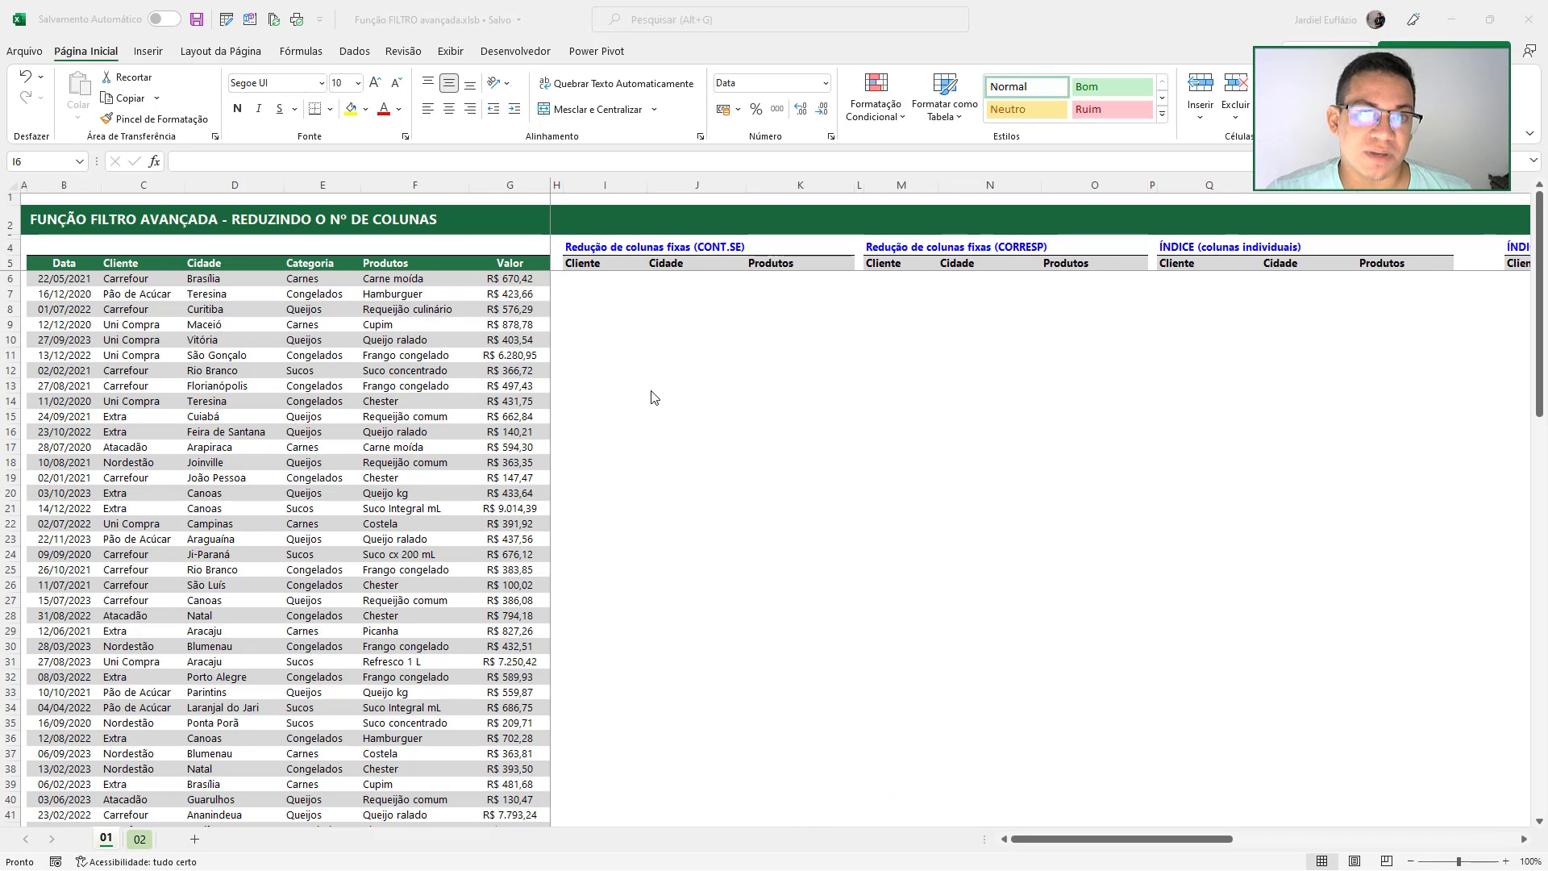
click(626, 351)
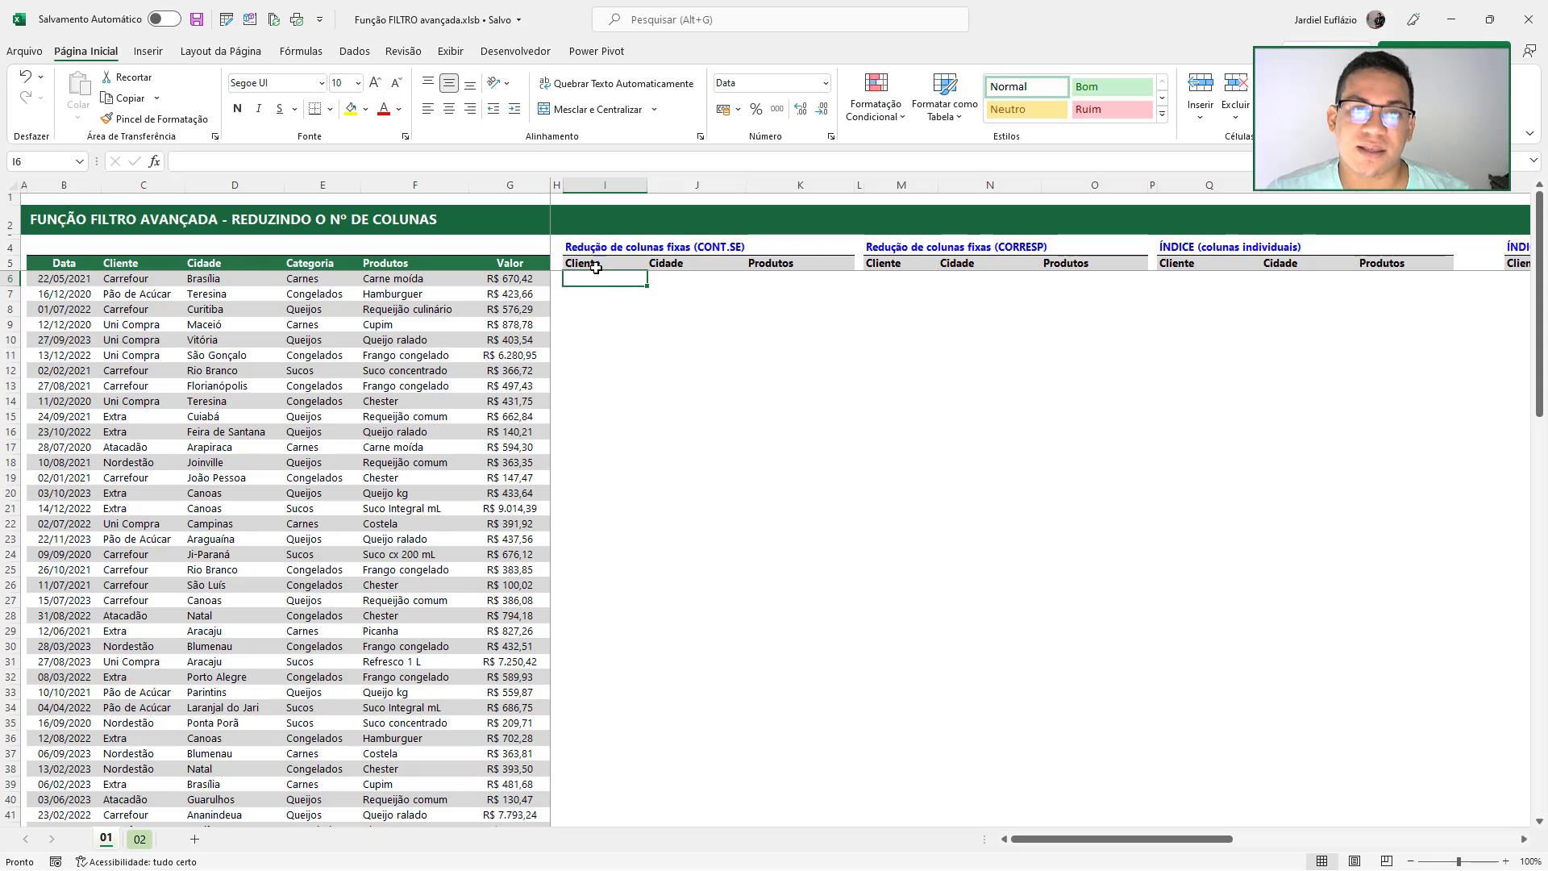
drag(586, 265, 827, 561)
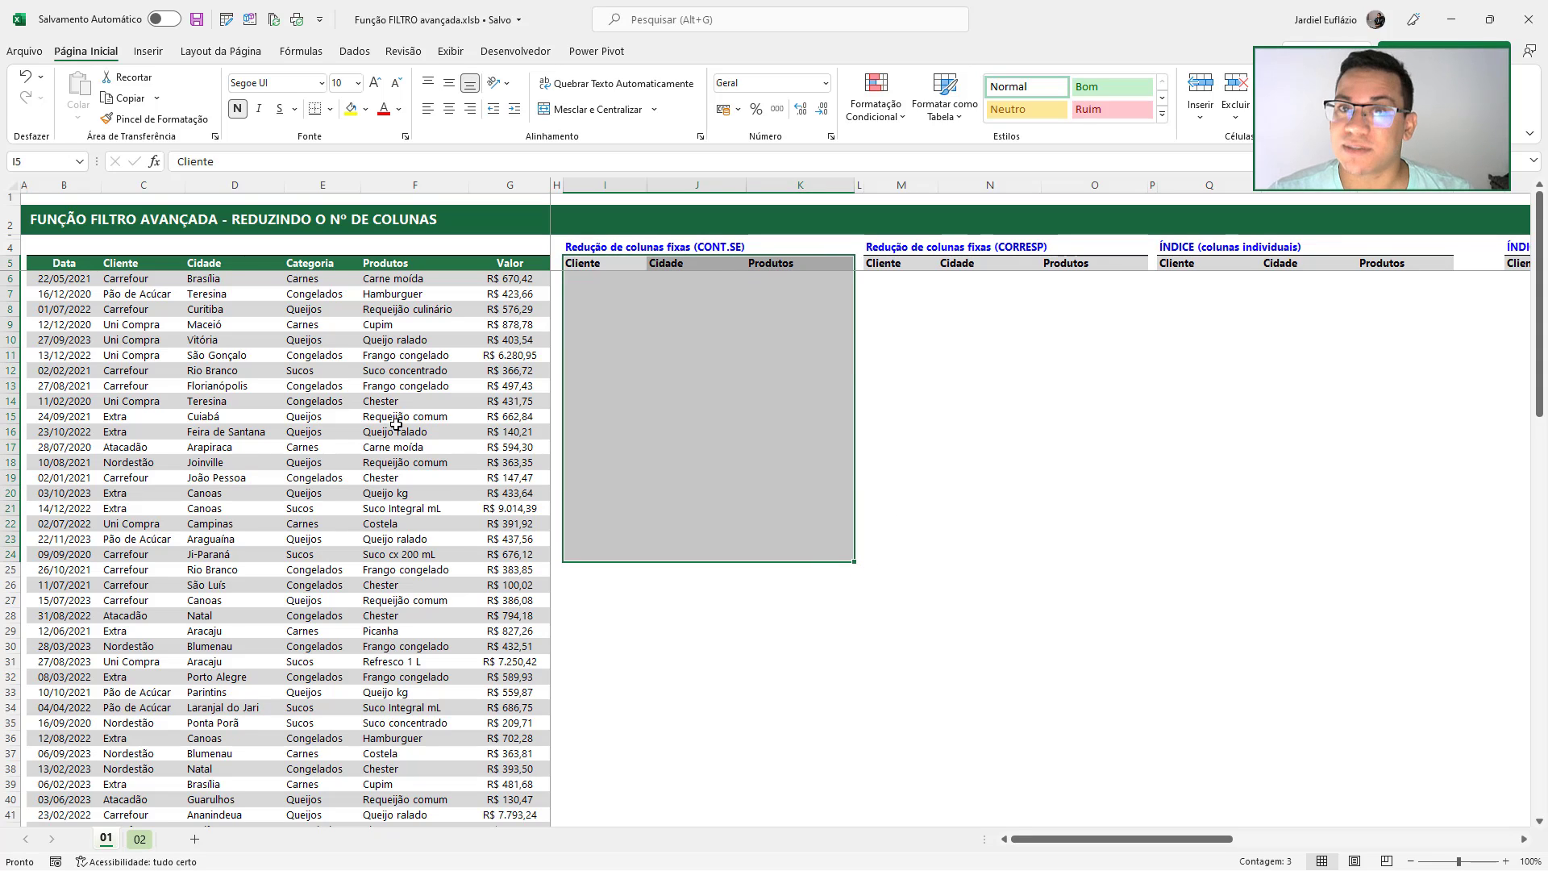
drag(67, 266, 822, 622)
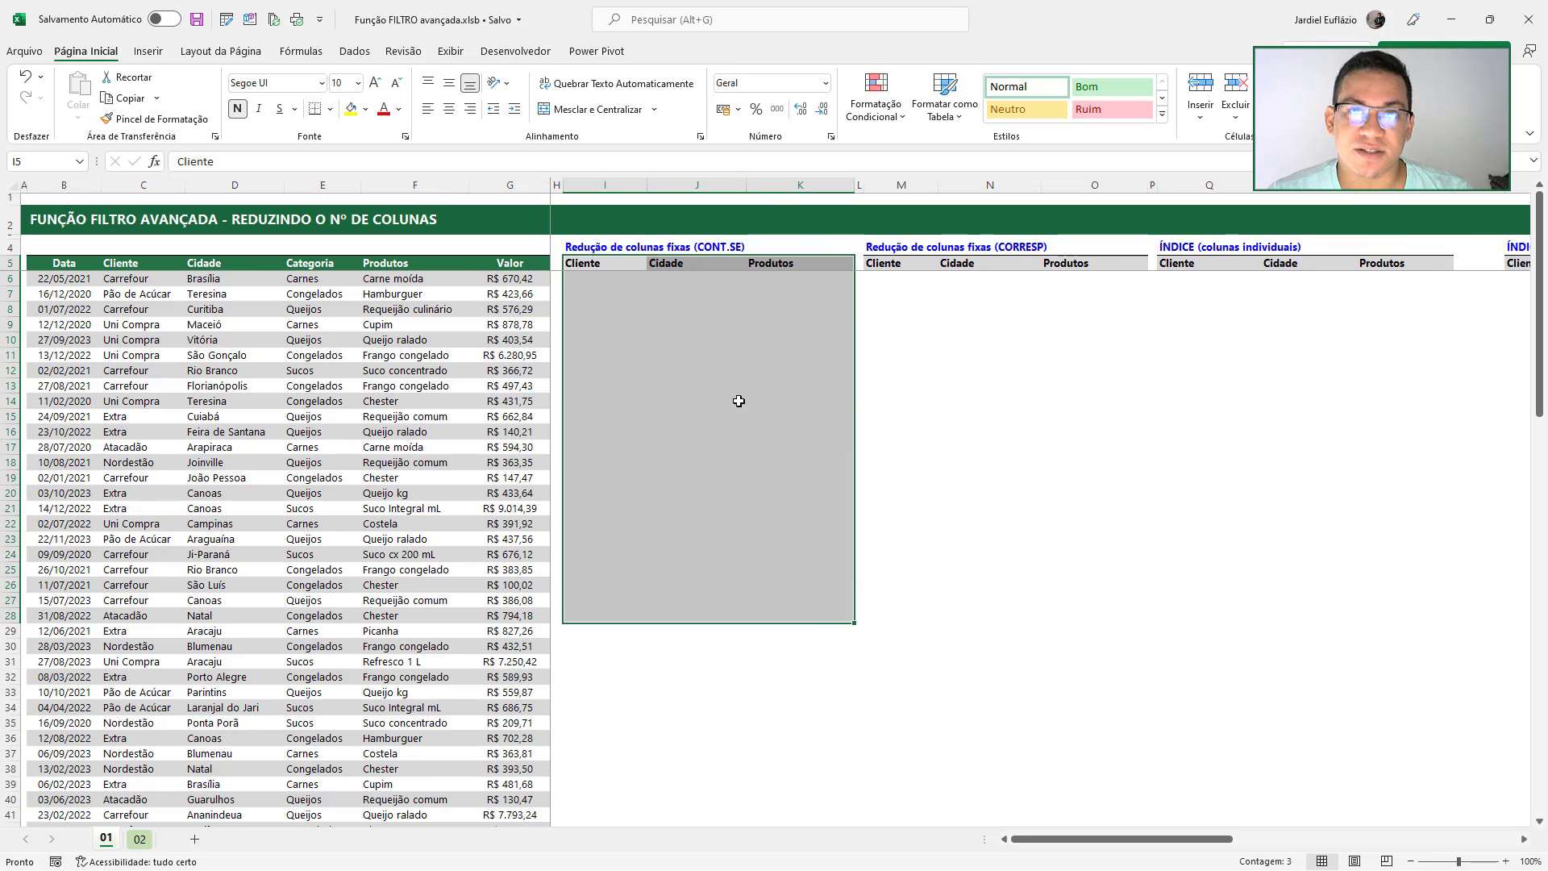
click(674, 351)
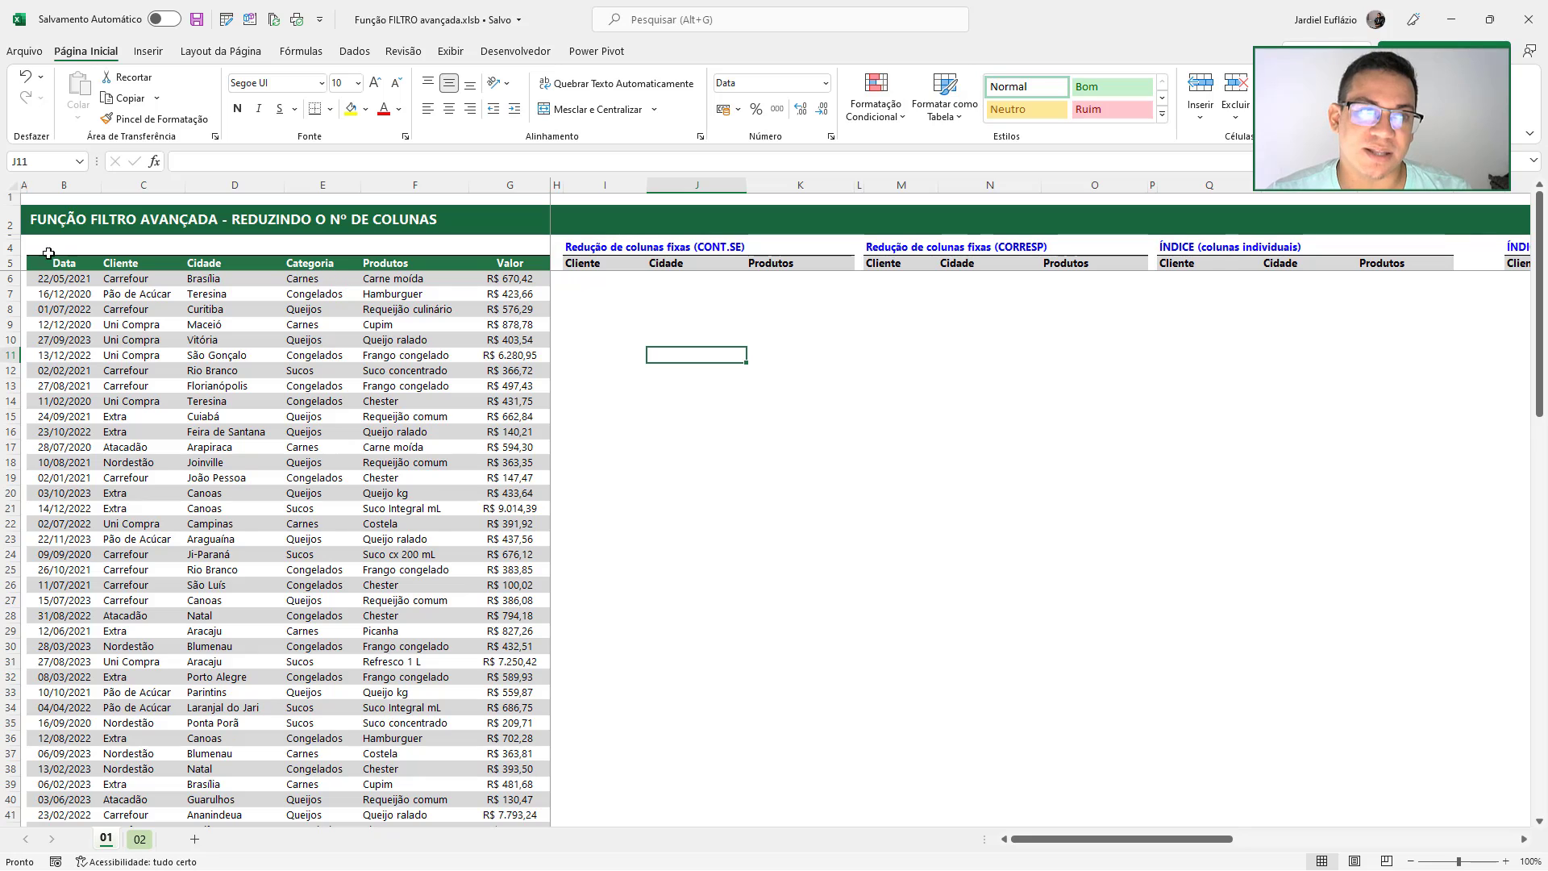
drag(48, 264, 516, 269)
click(589, 265)
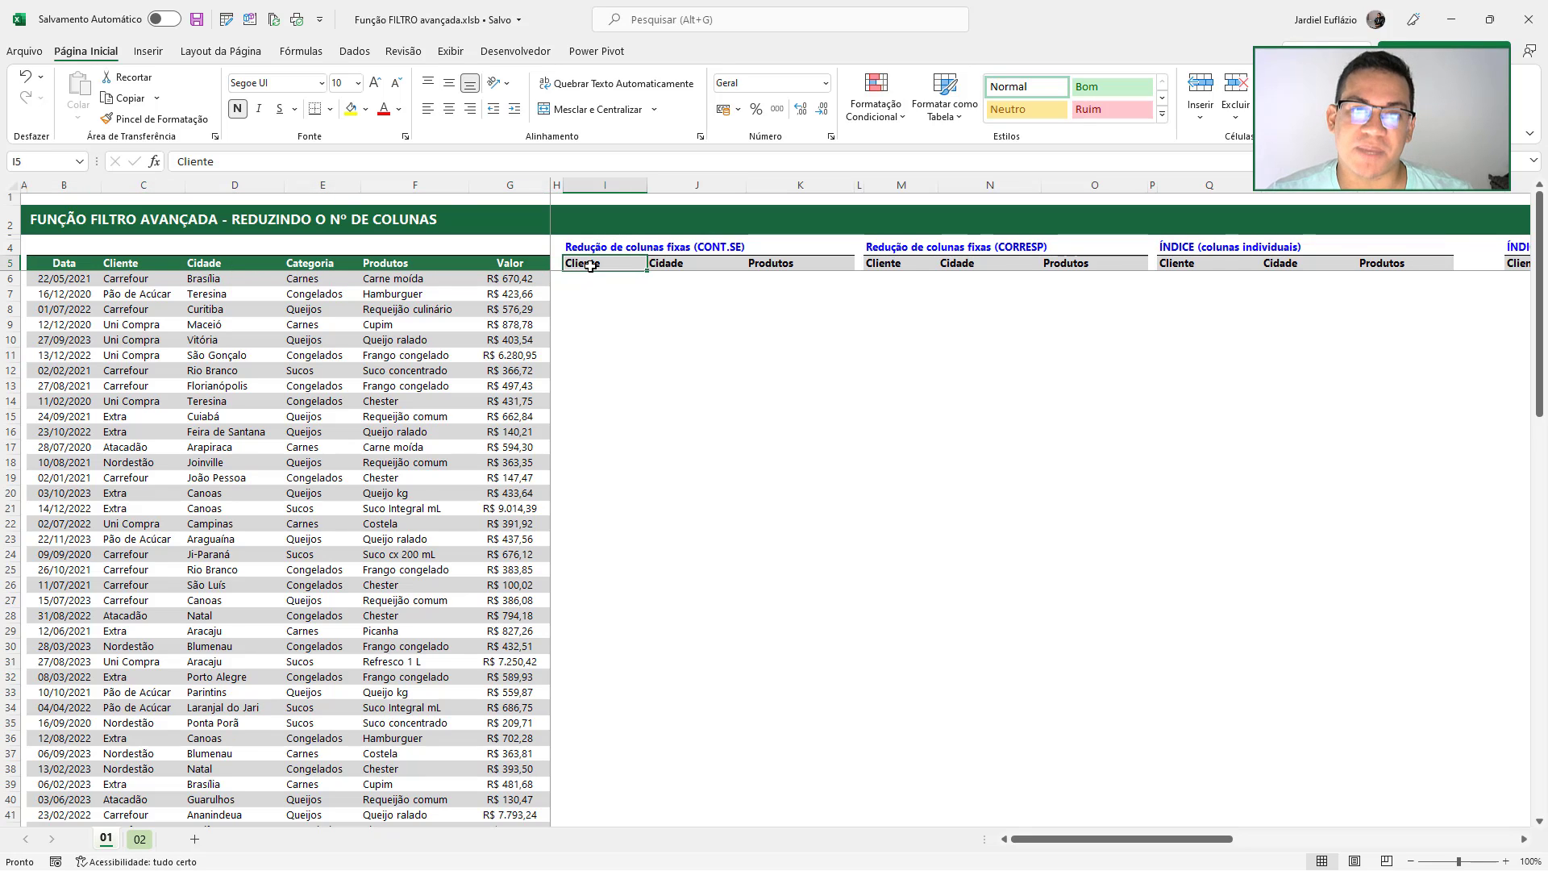
Colour the font of the Cliente, Cidade and Produtos headers in the sales table yellow
drag(142, 267, 233, 267)
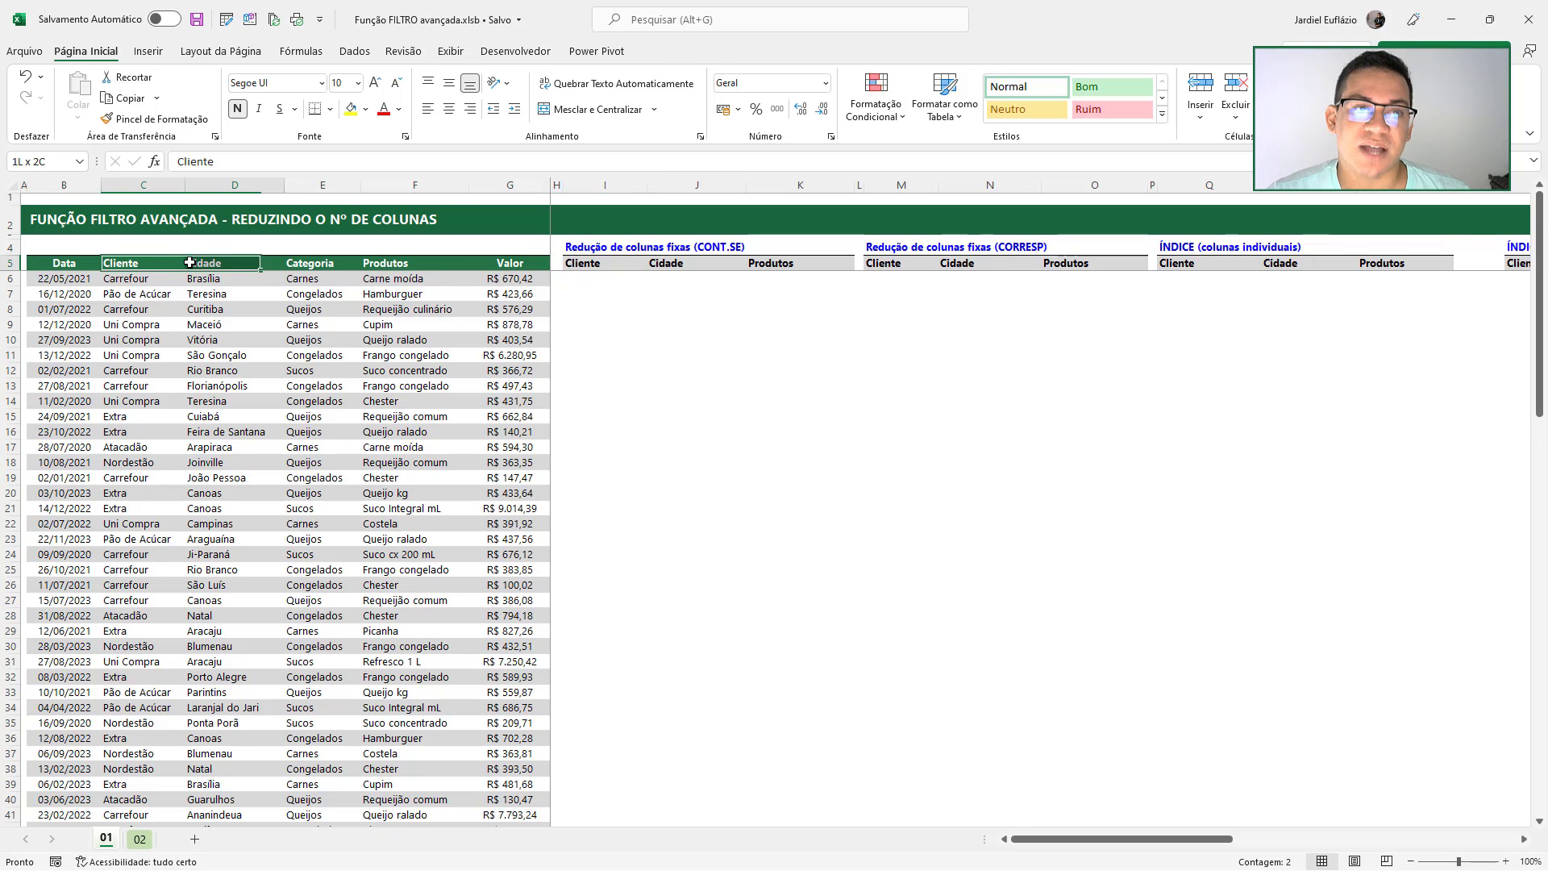
ctrl+click(403, 265)
click(398, 109)
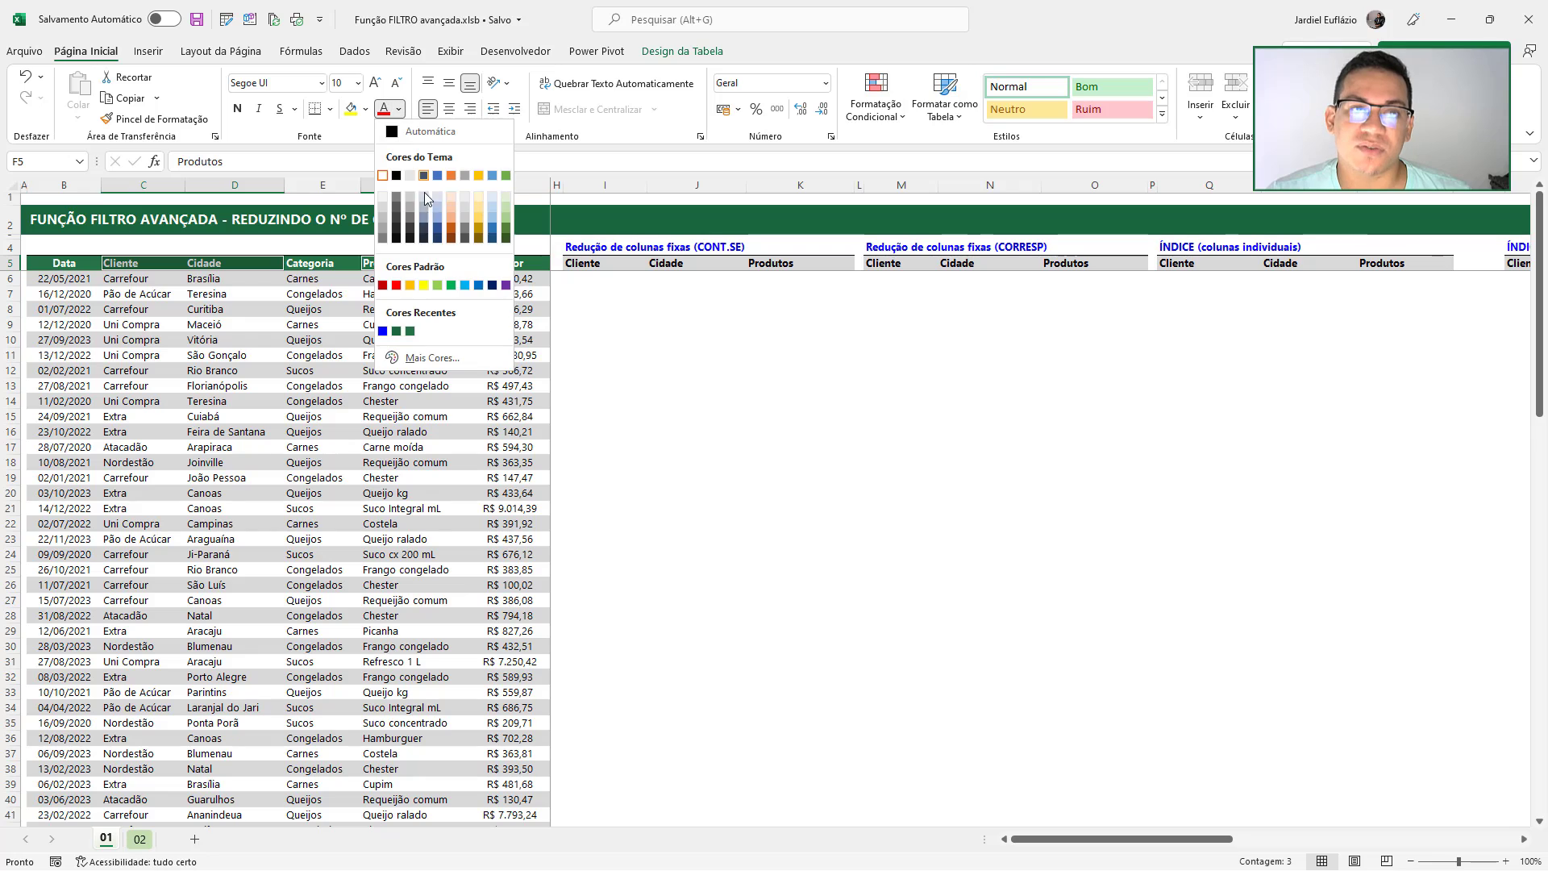
click(423, 285)
click(412, 431)
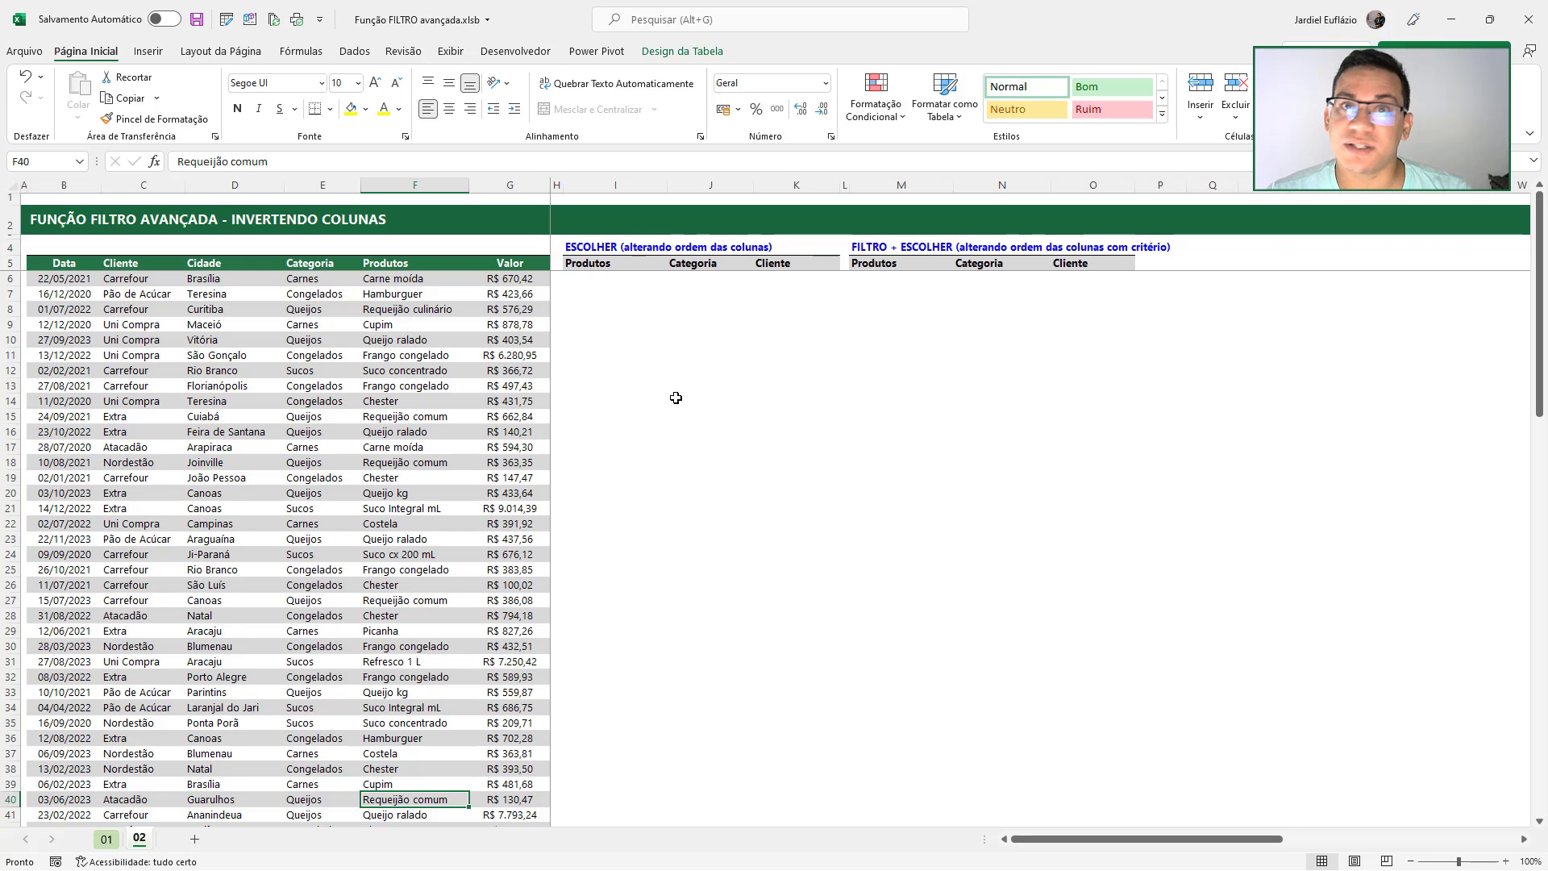
On sheet 02, colour the font of the Cliente, Categoria and Produtos headers in the sales table yellow
key(ctrl+Up)
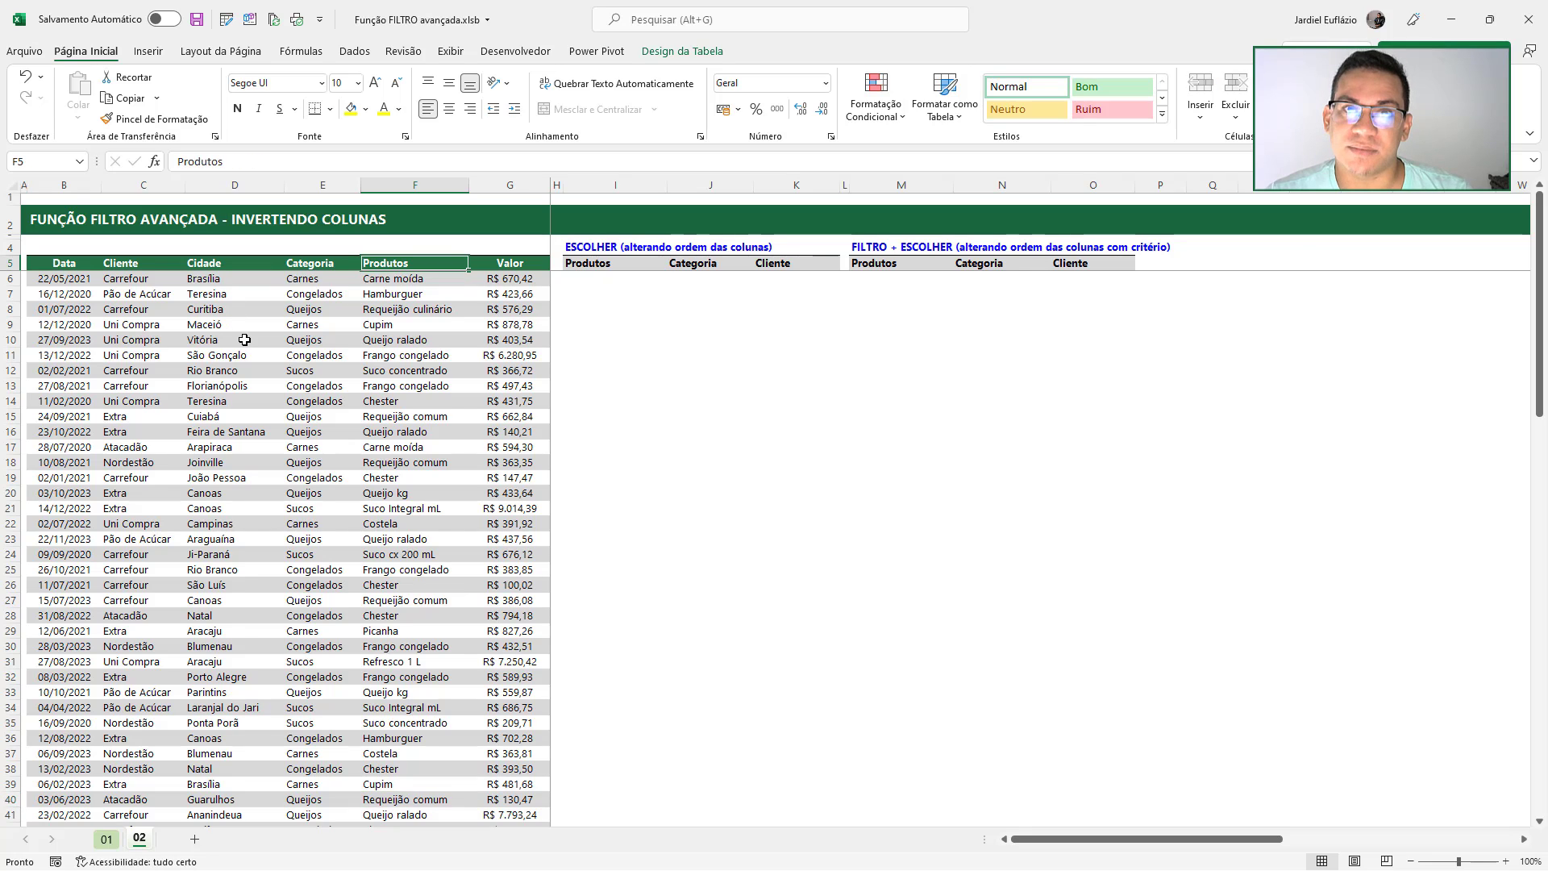
click(127, 263)
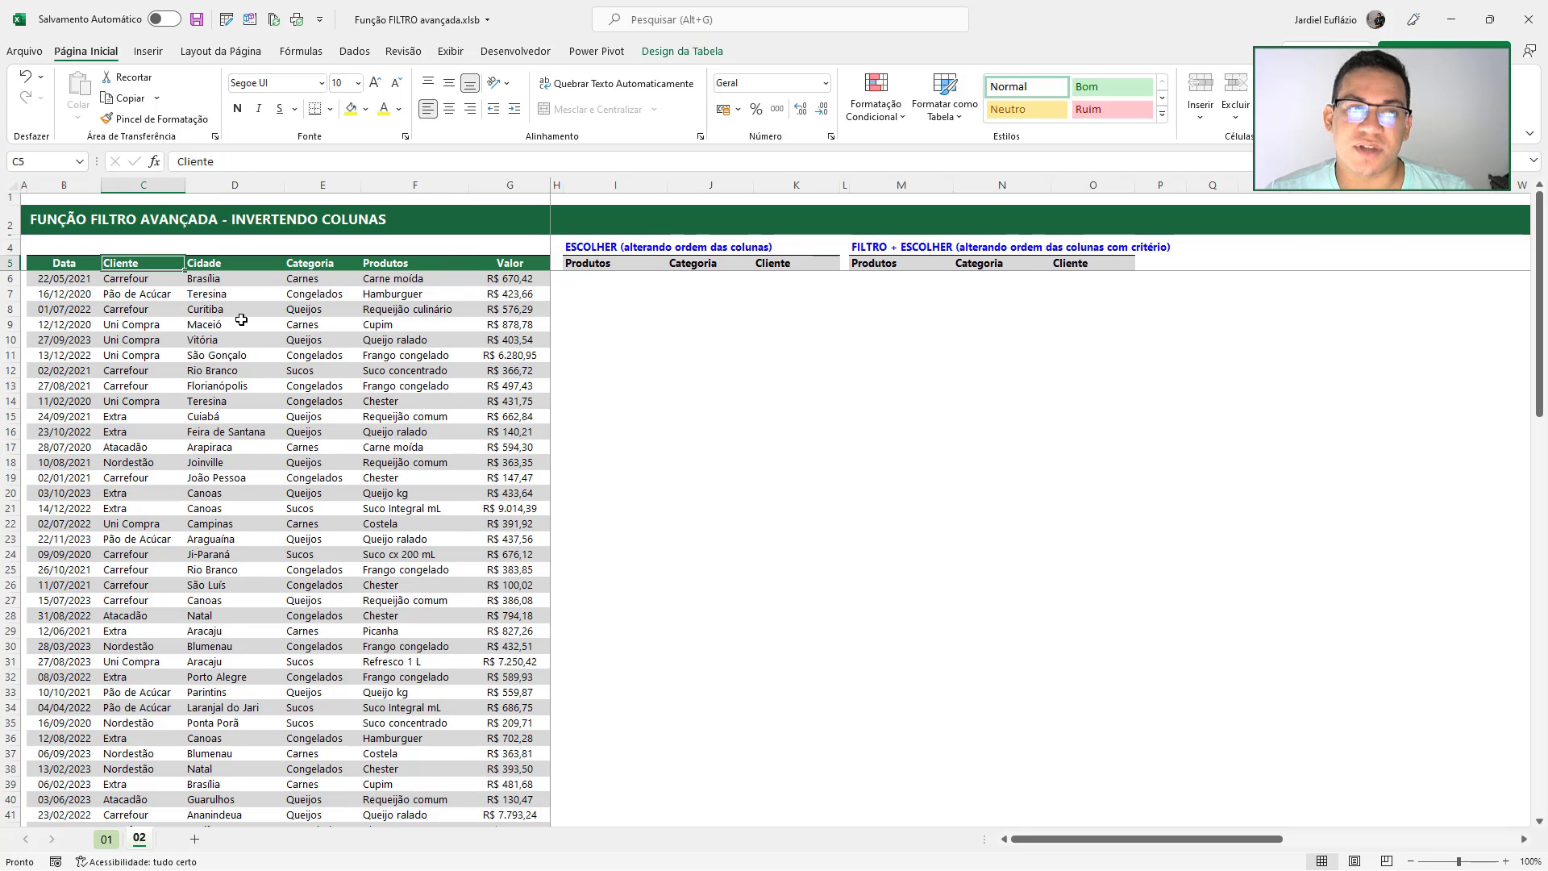
ctrl+click(300, 264)
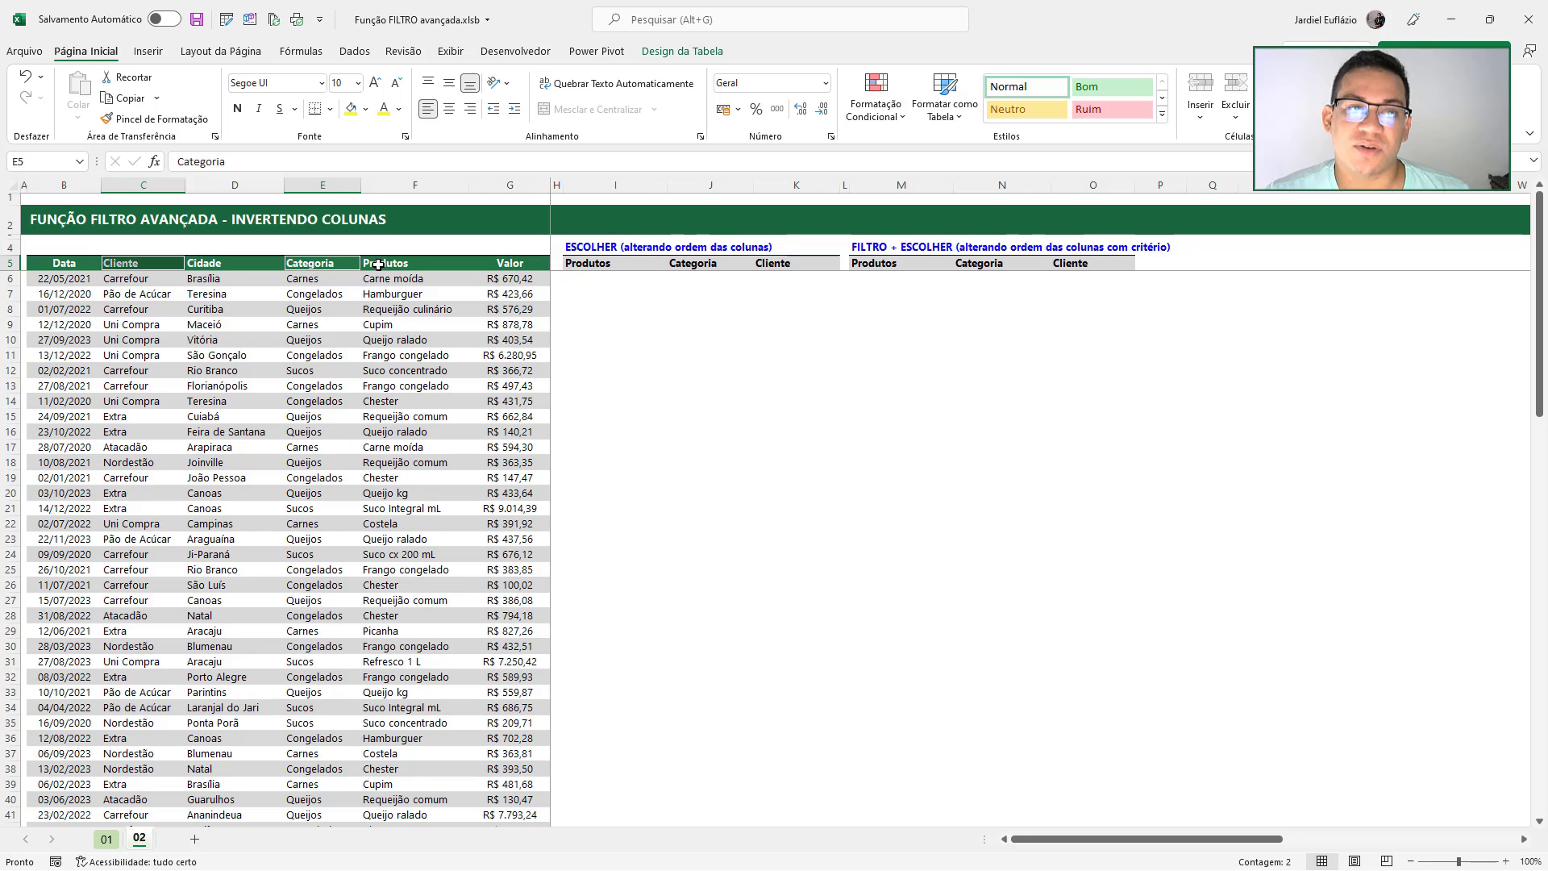
ctrl+click(379, 265)
click(611, 323)
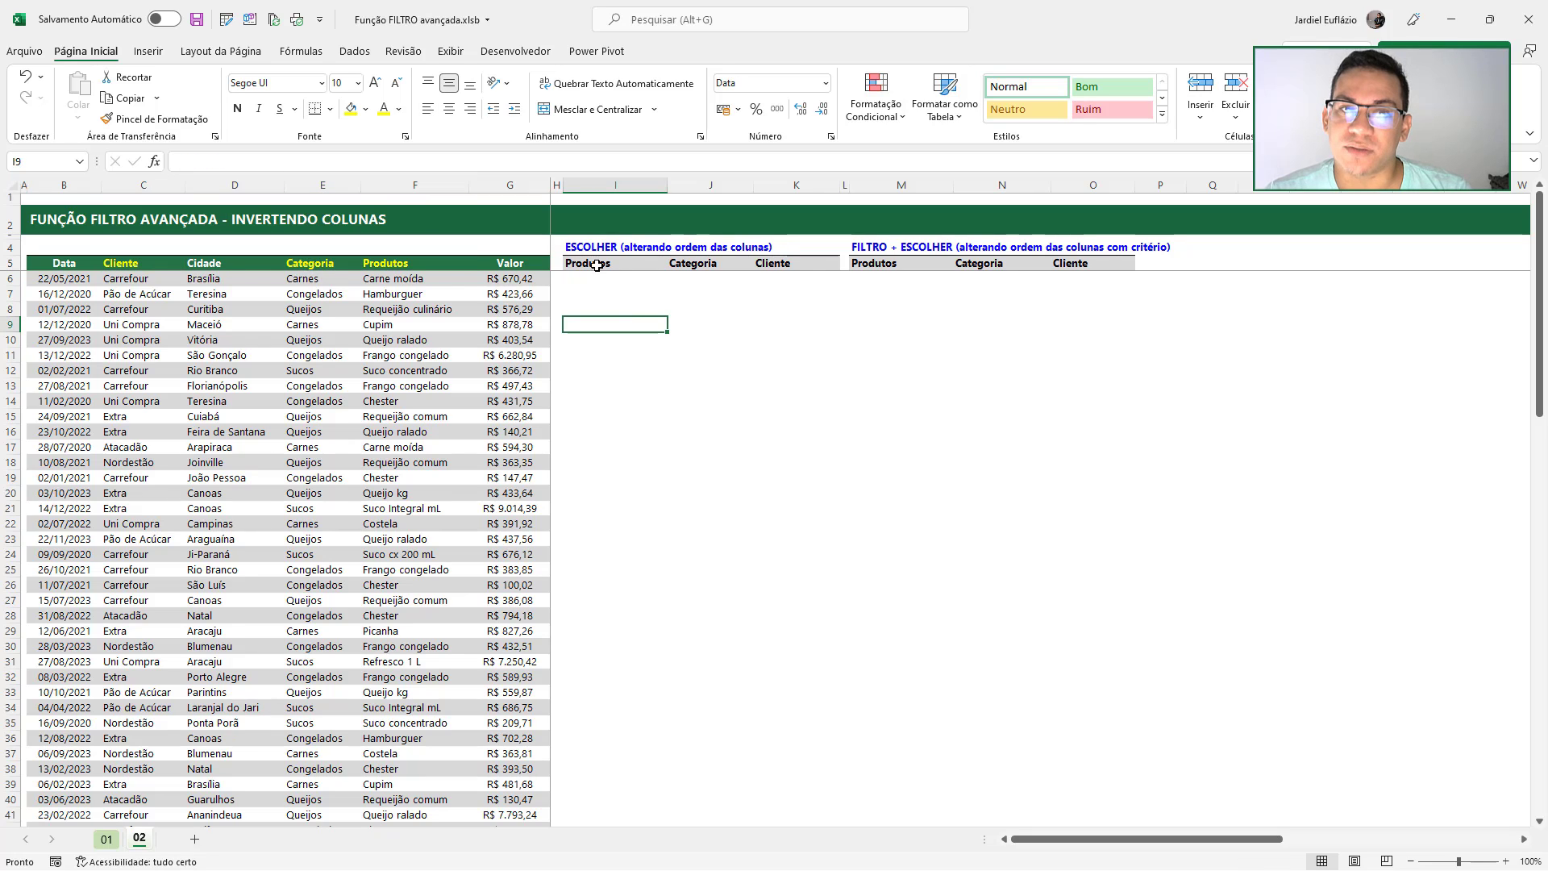
Compare the header order of the ESCOLHER output area with the matching columns of the sales table
drag(597, 265, 839, 437)
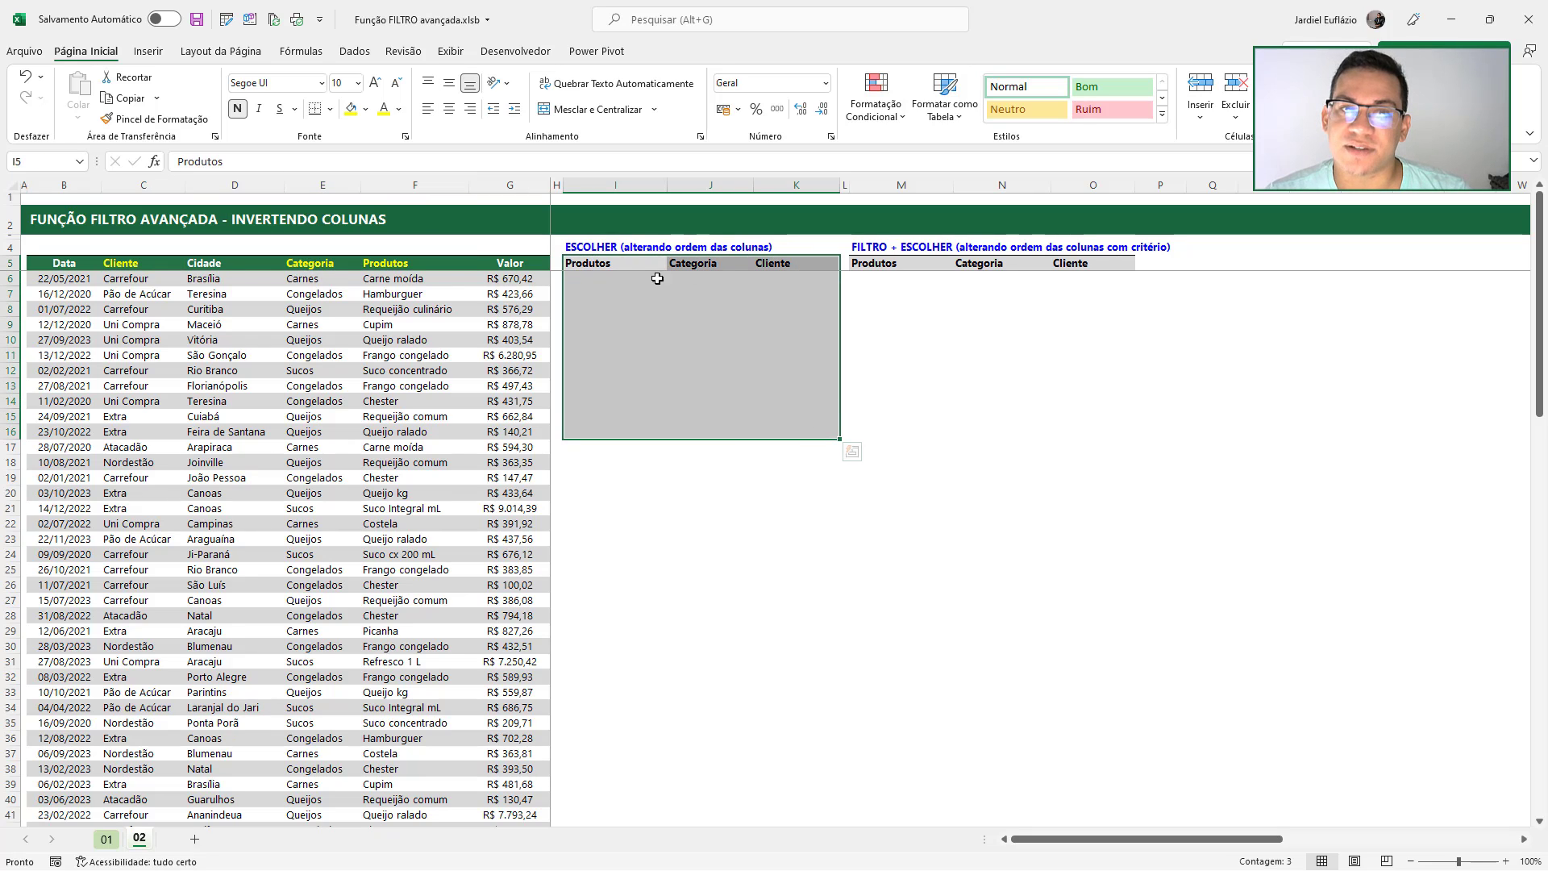
click(597, 264)
click(711, 267)
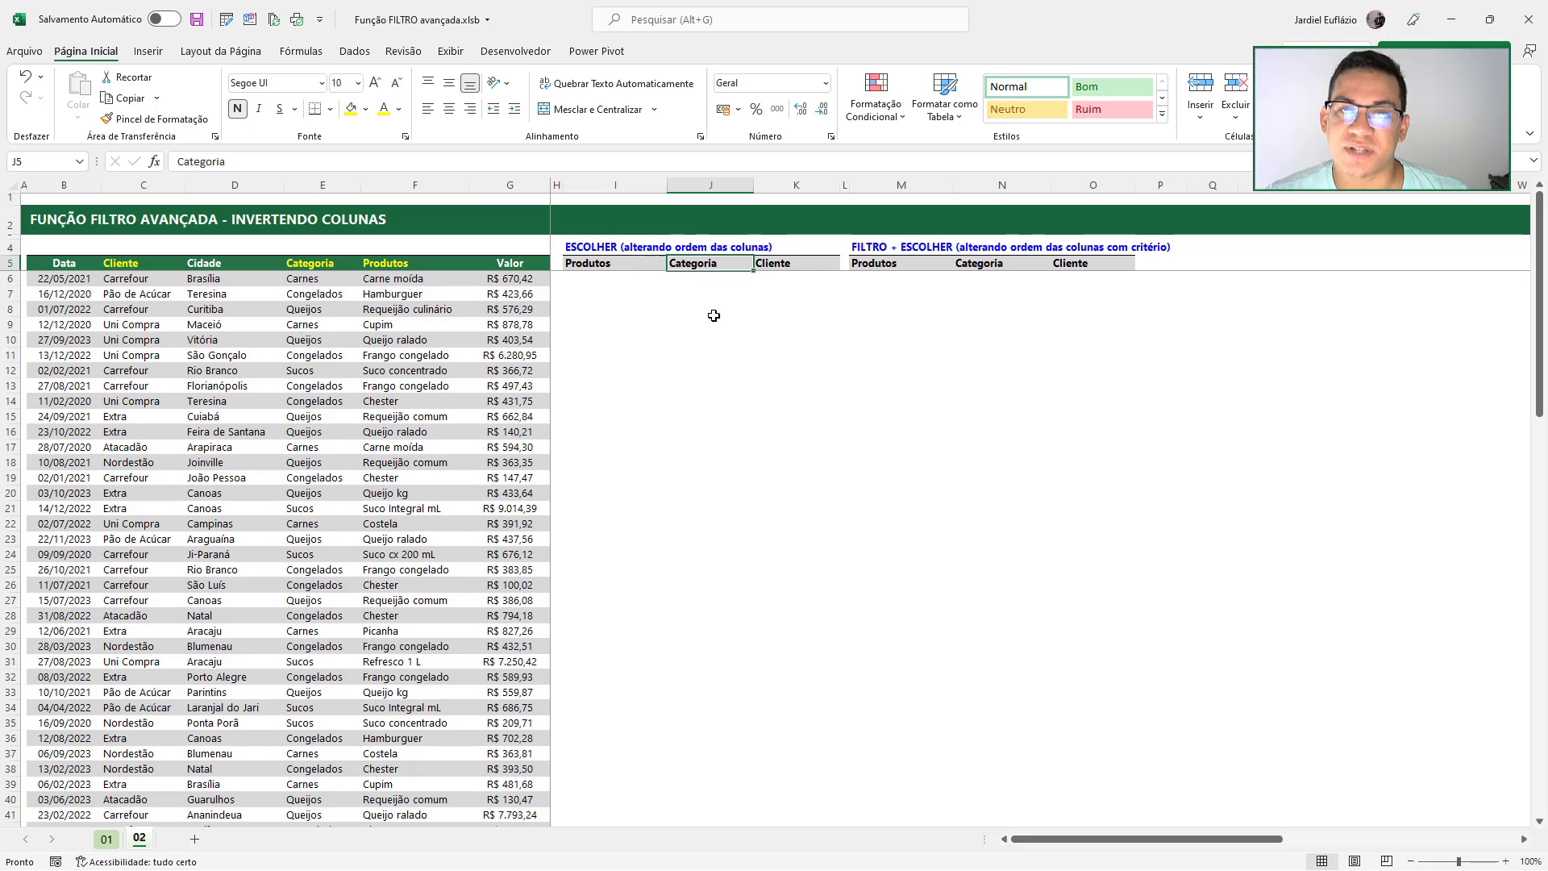
click(776, 264)
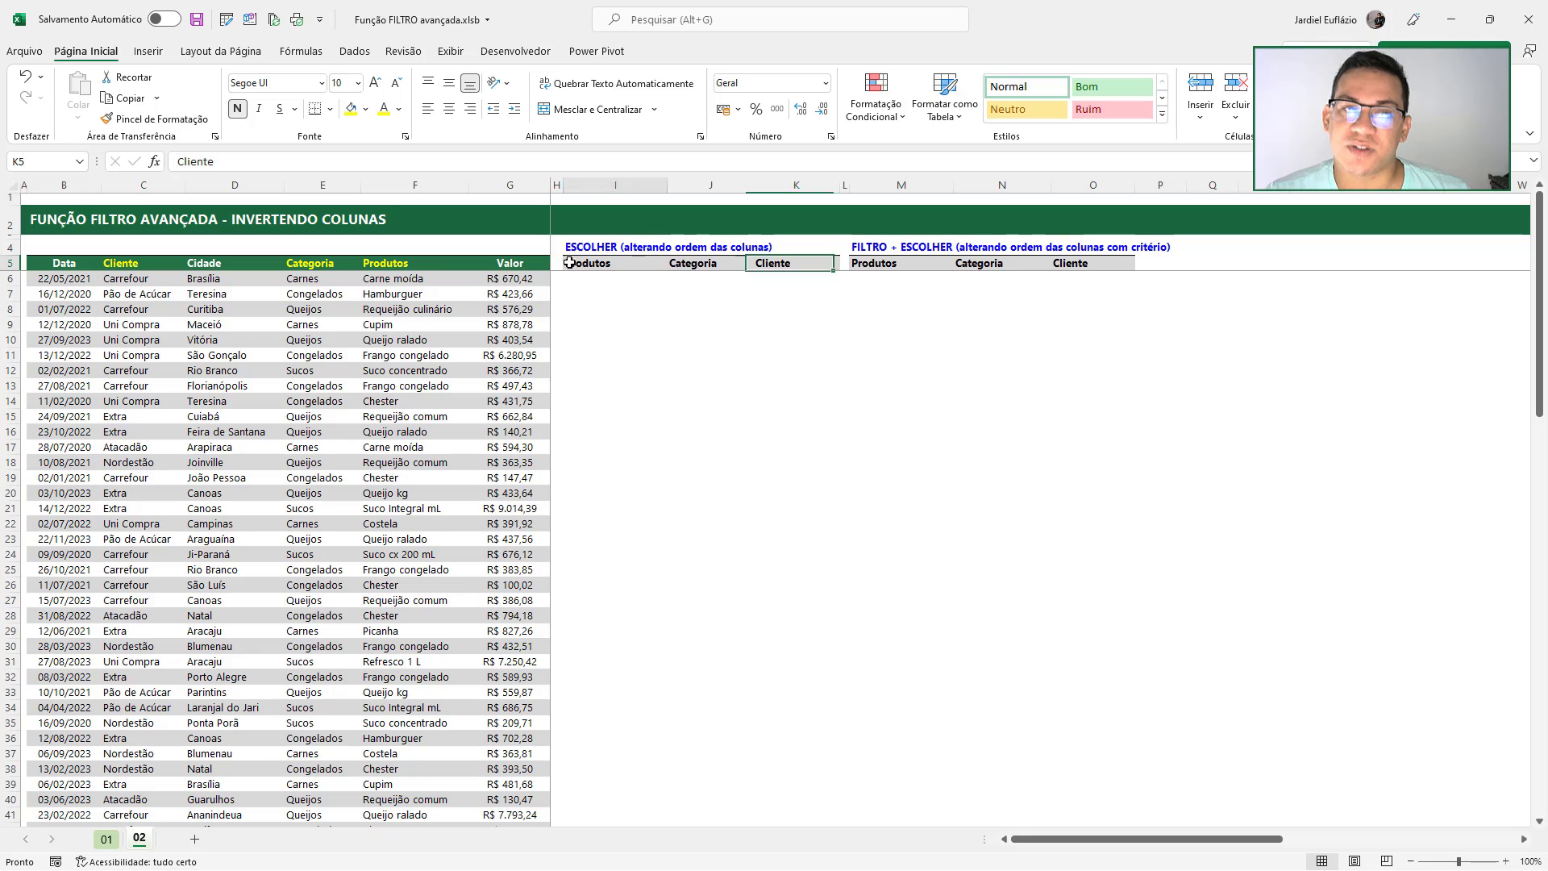
click(569, 263)
click(379, 266)
click(142, 264)
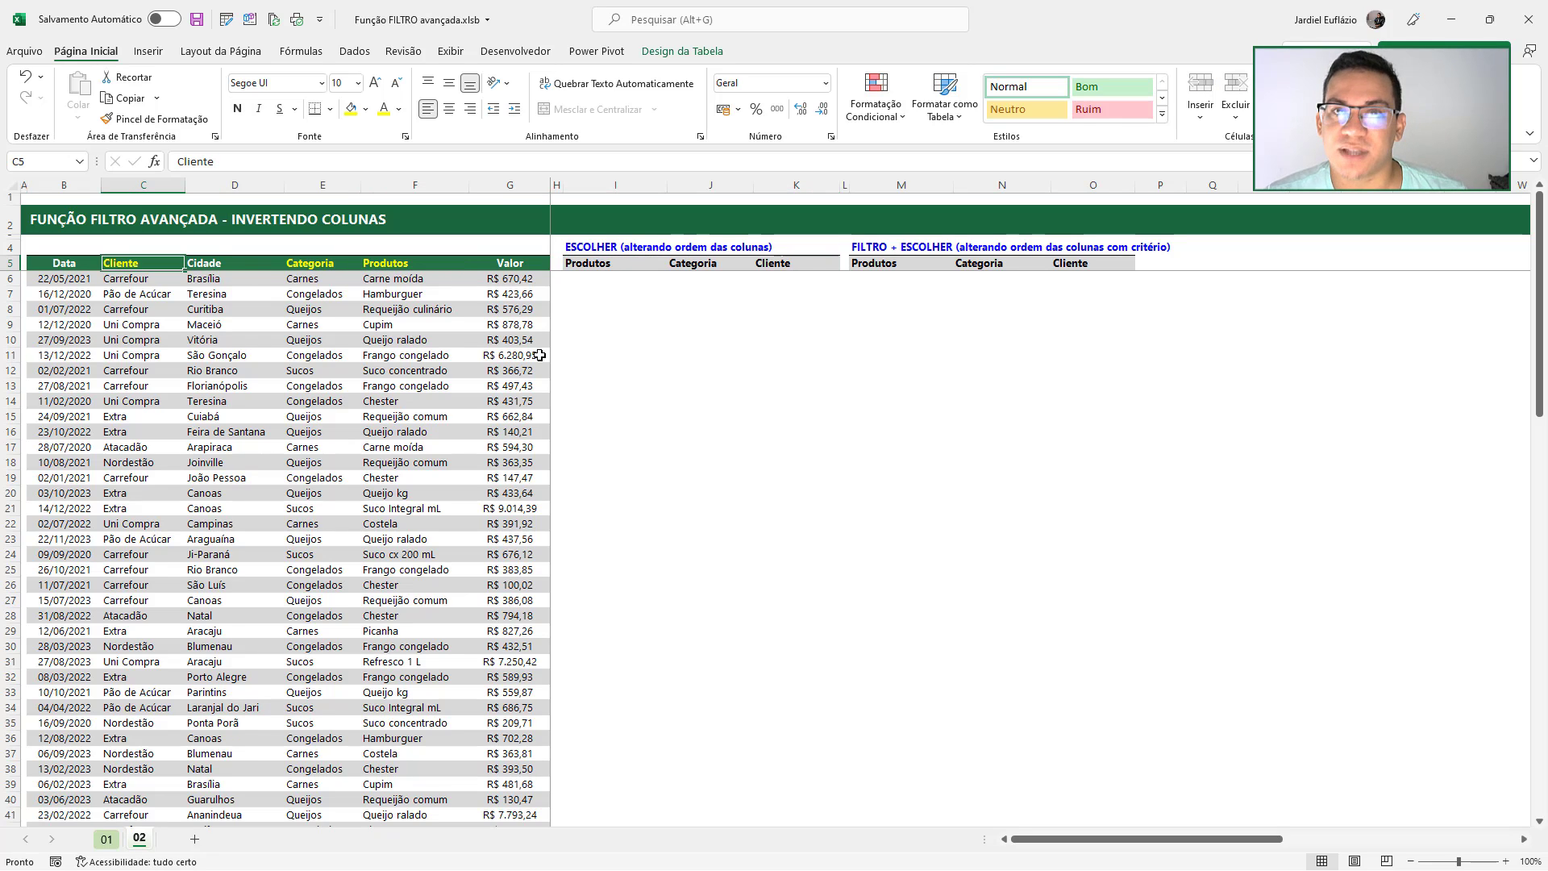
On sheet 01, begin a FILTRO formula in cell I6 with the whole tabVendas table as its array
key(ctrl+Page_Up)
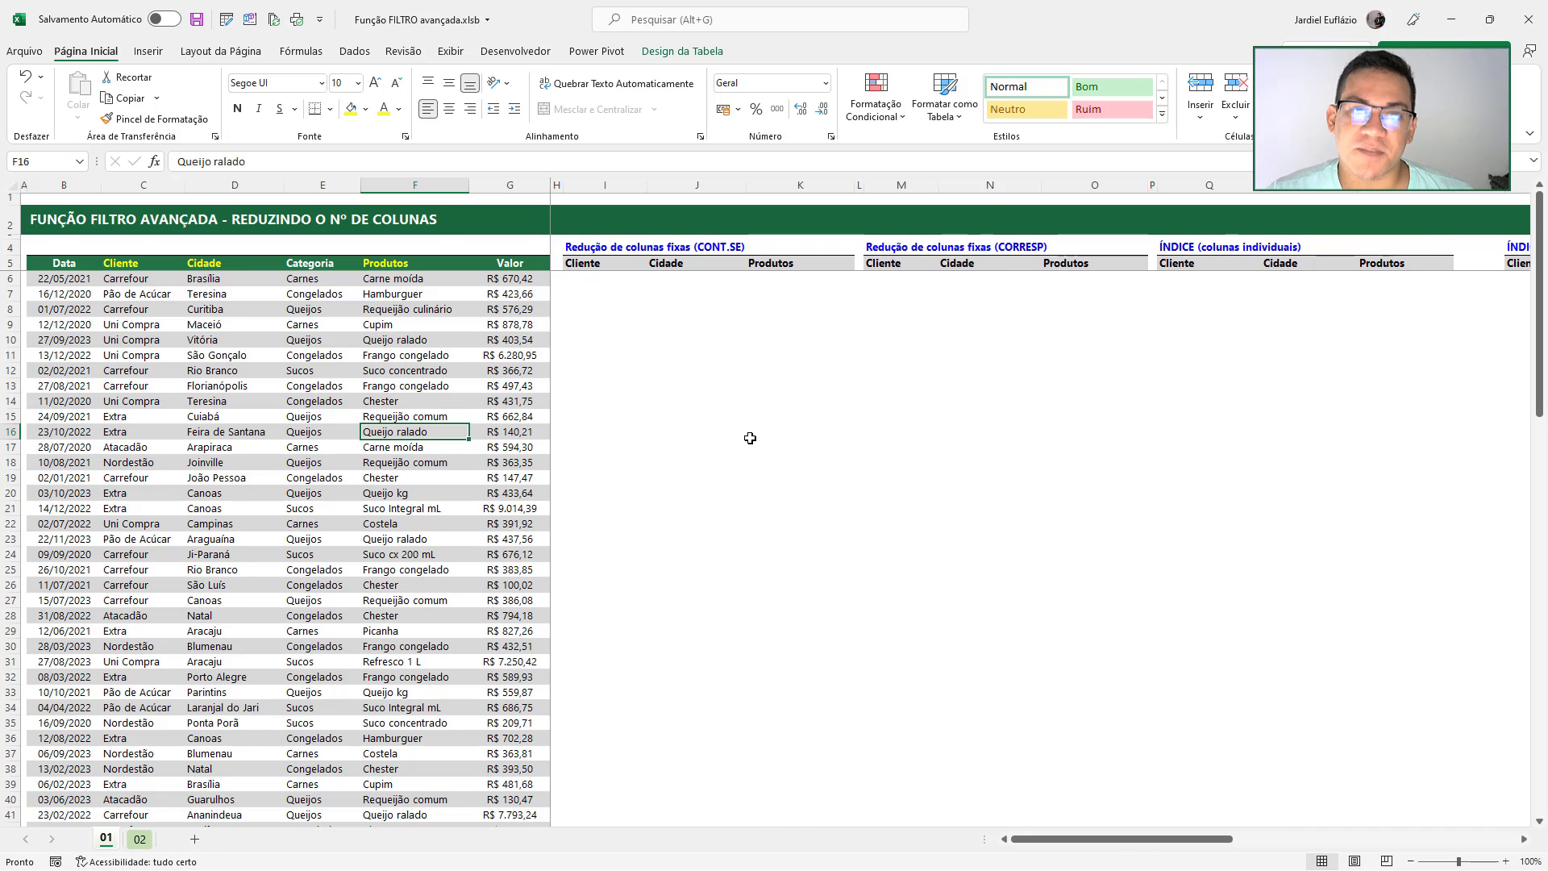
ctrl+scroll(750, 438, up, 3)
click(874, 322)
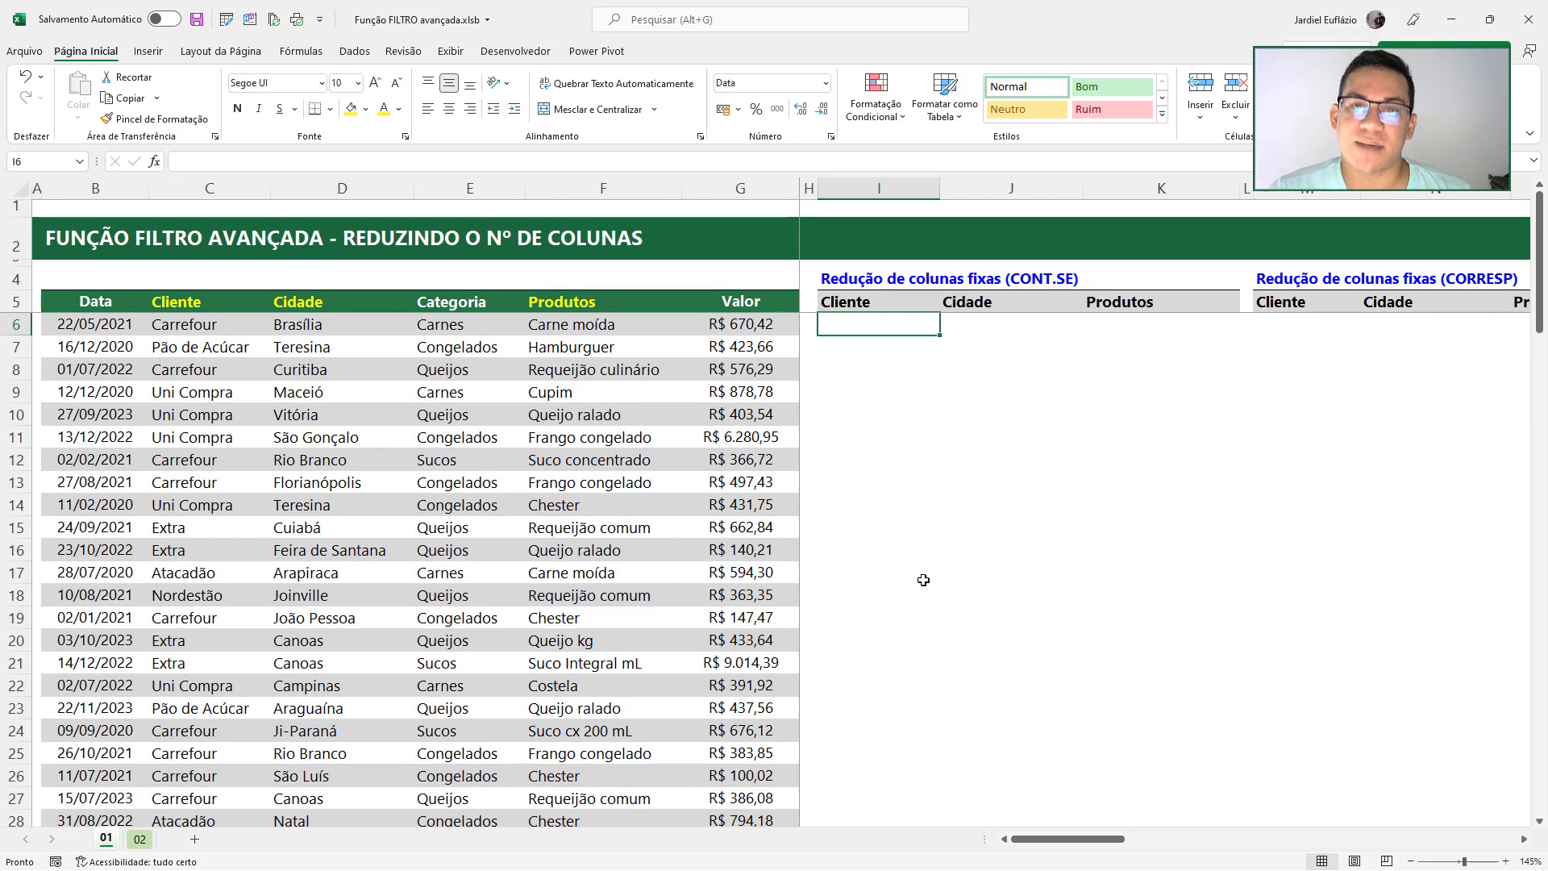
text(=F)
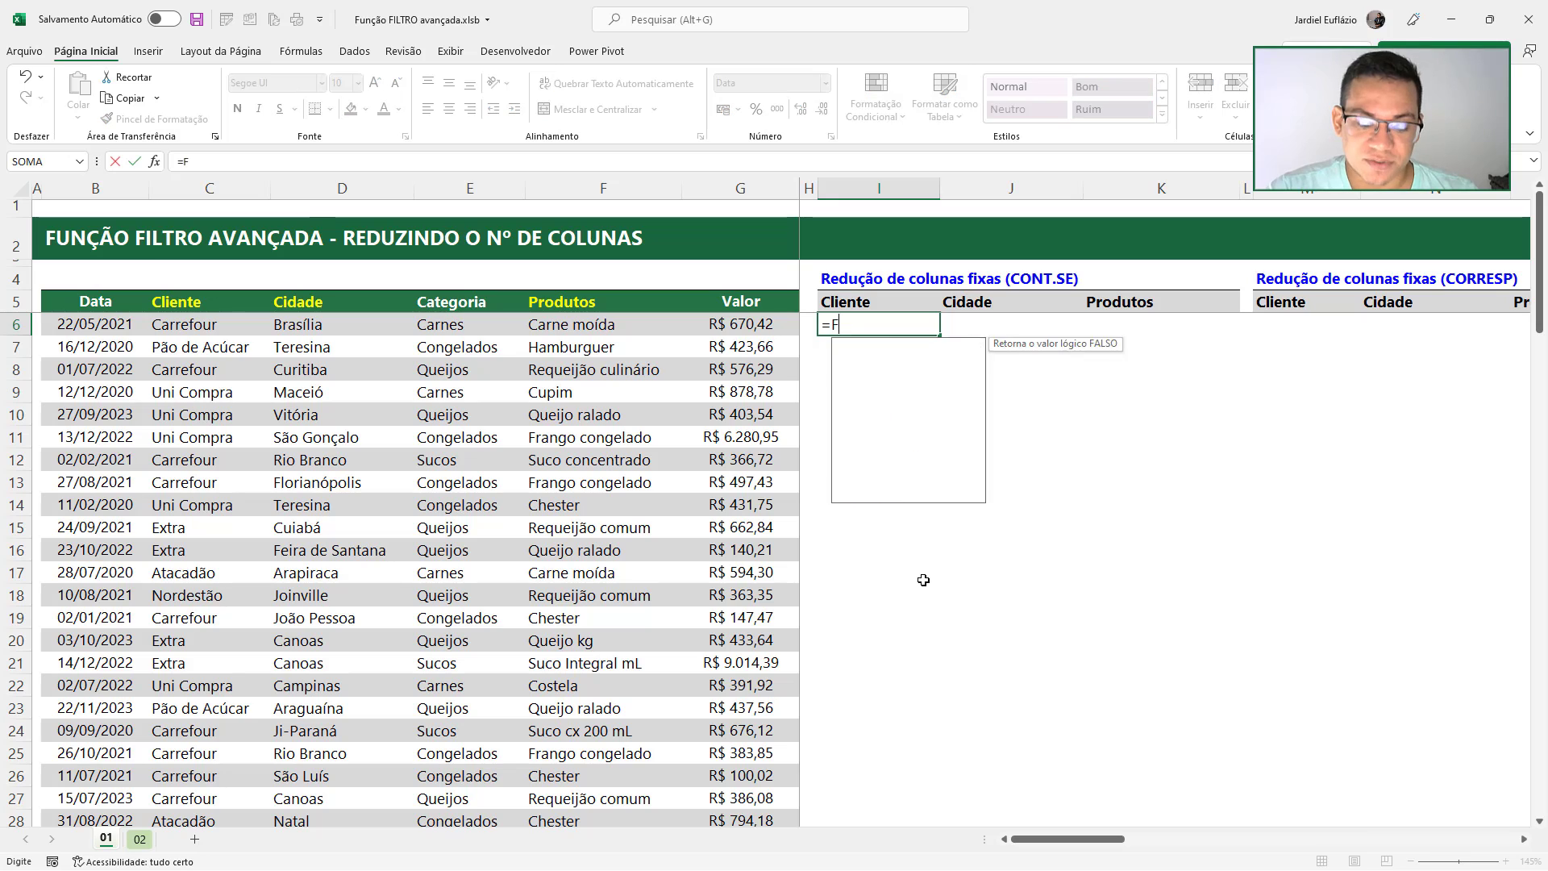
text(ILTRO()
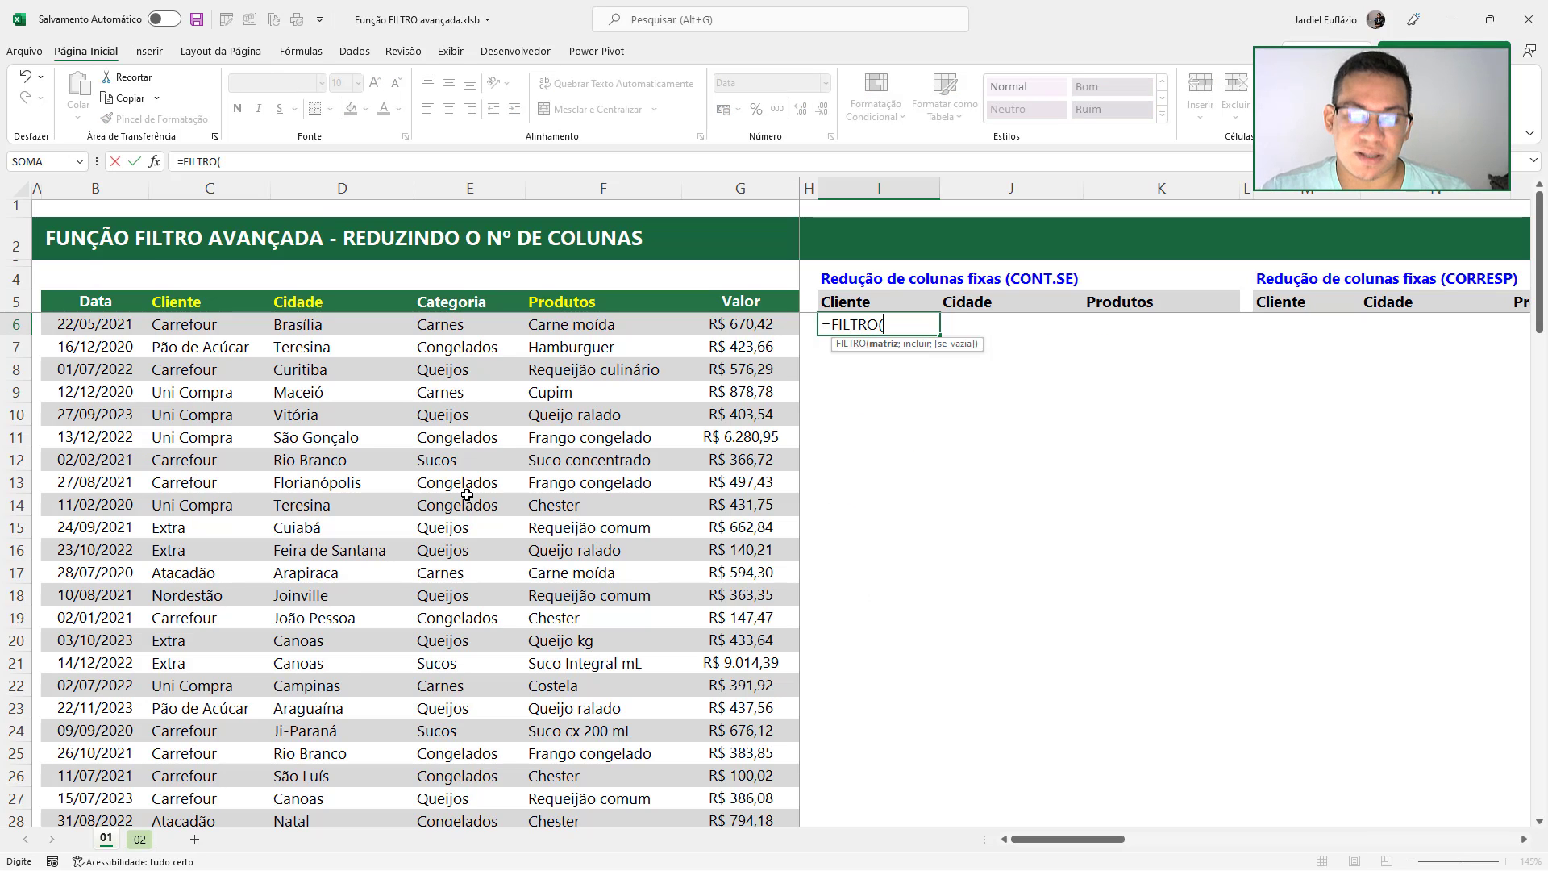
click(467, 495)
key(ctrl+a)
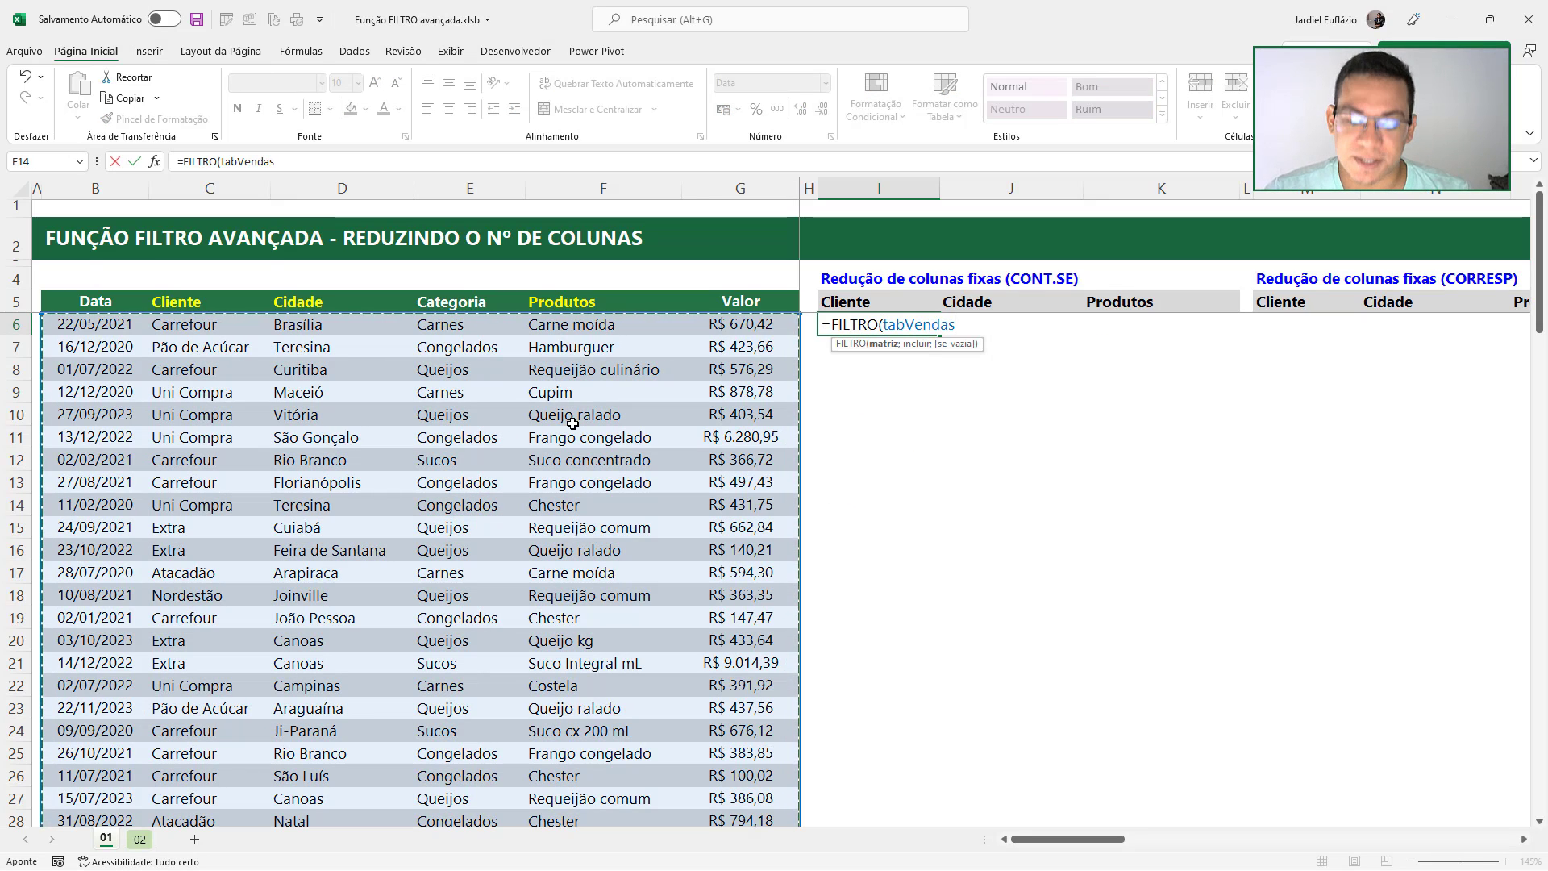
text(;)
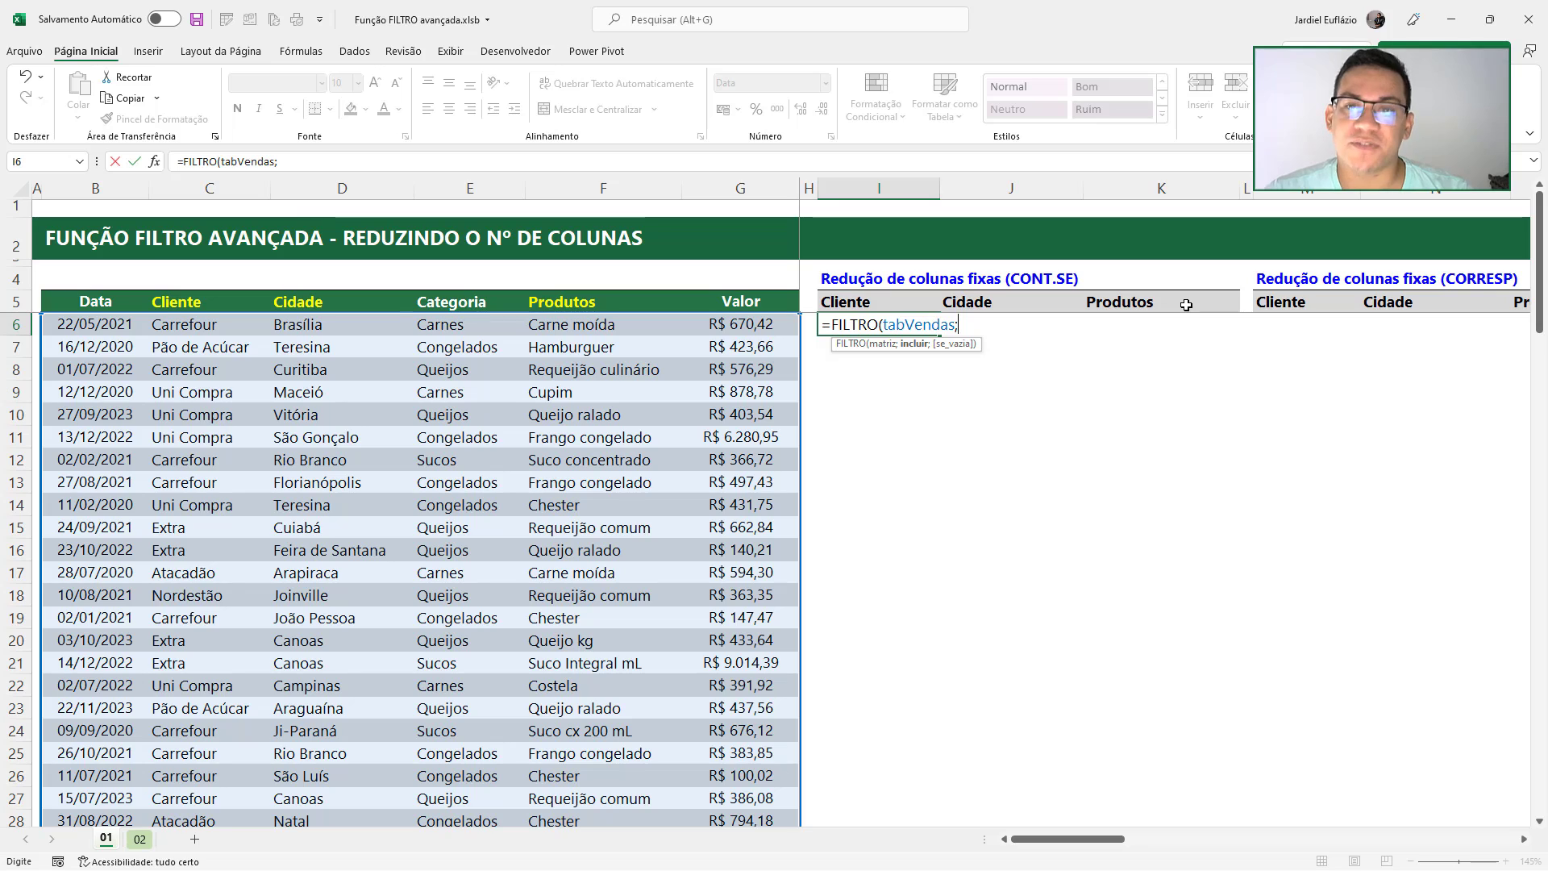
Add CONT.SE(I5:K5;tabVendas[#Cabeçalhos]) as the include argument of the FILTRO formula
text(CONT.SE()
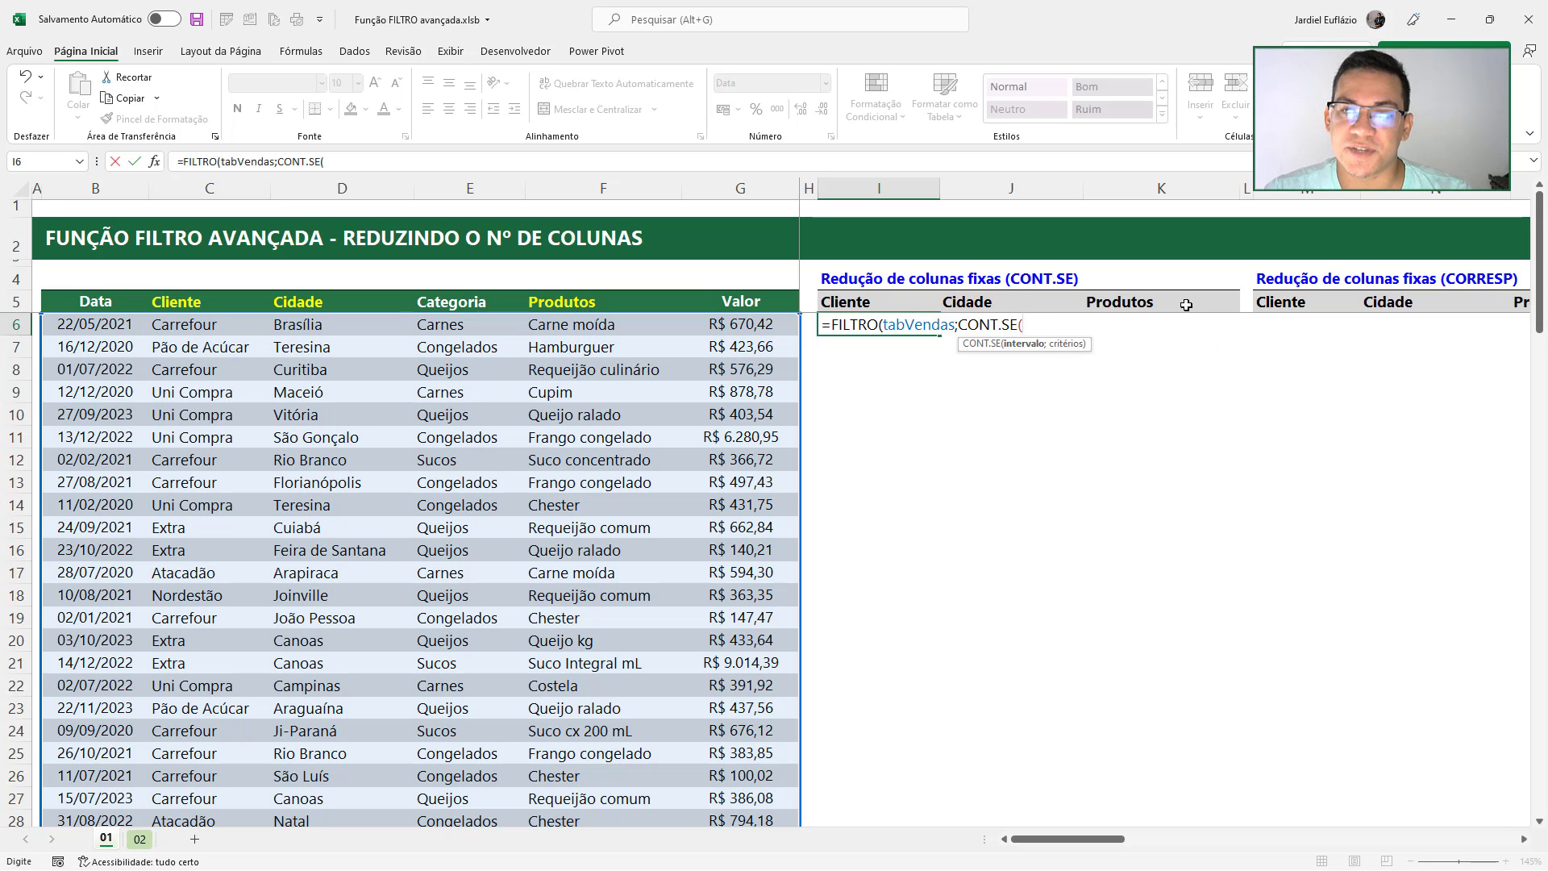
drag(869, 299, 1227, 296)
text(;)
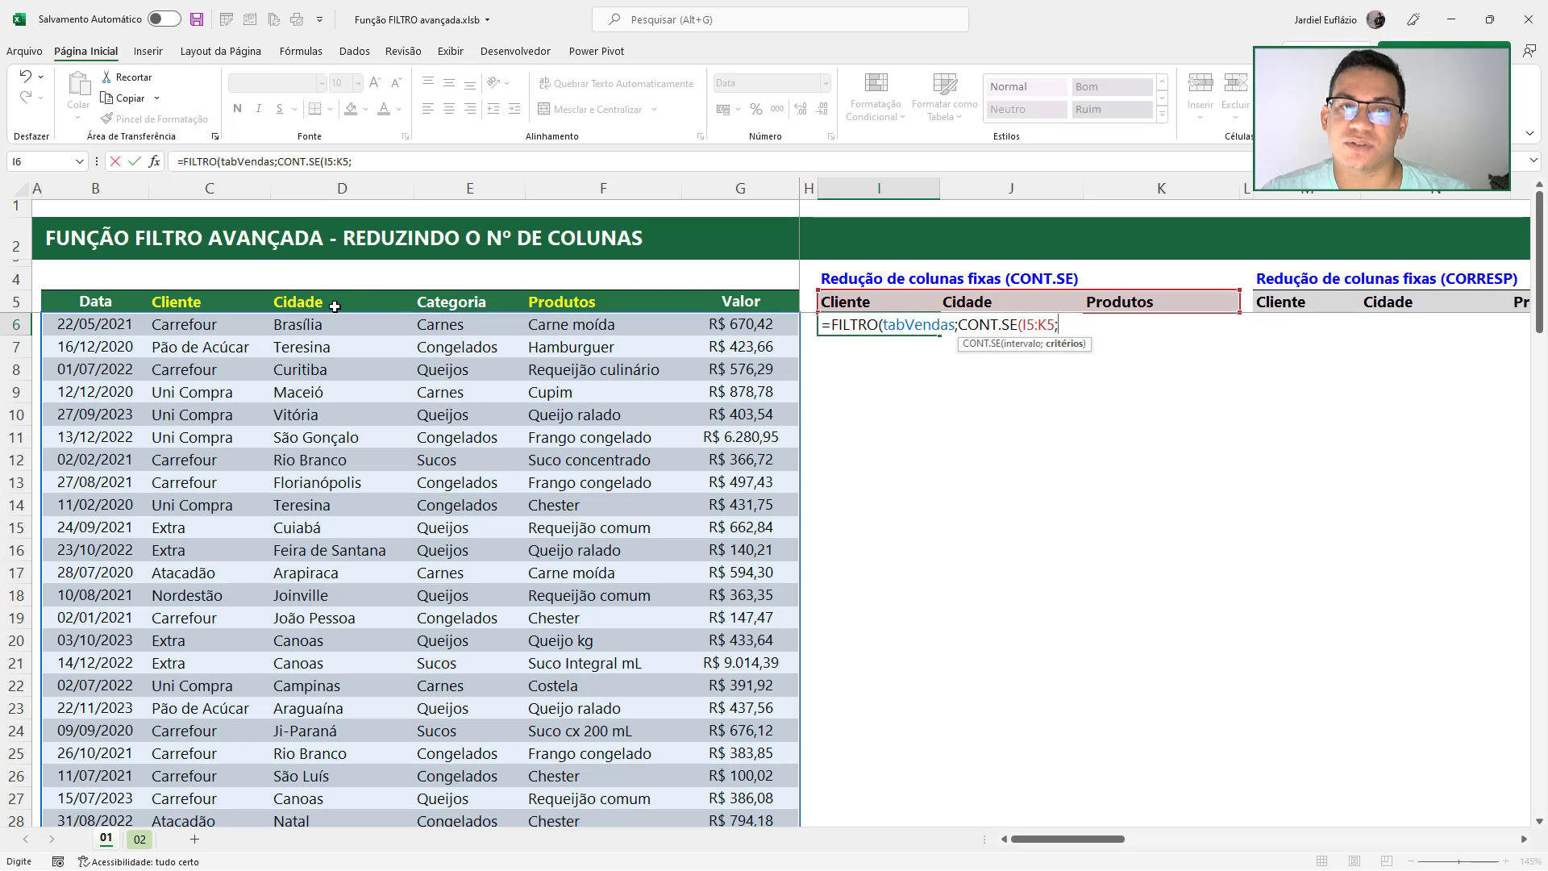
click(81, 300)
drag(81, 300, 730, 301)
text())
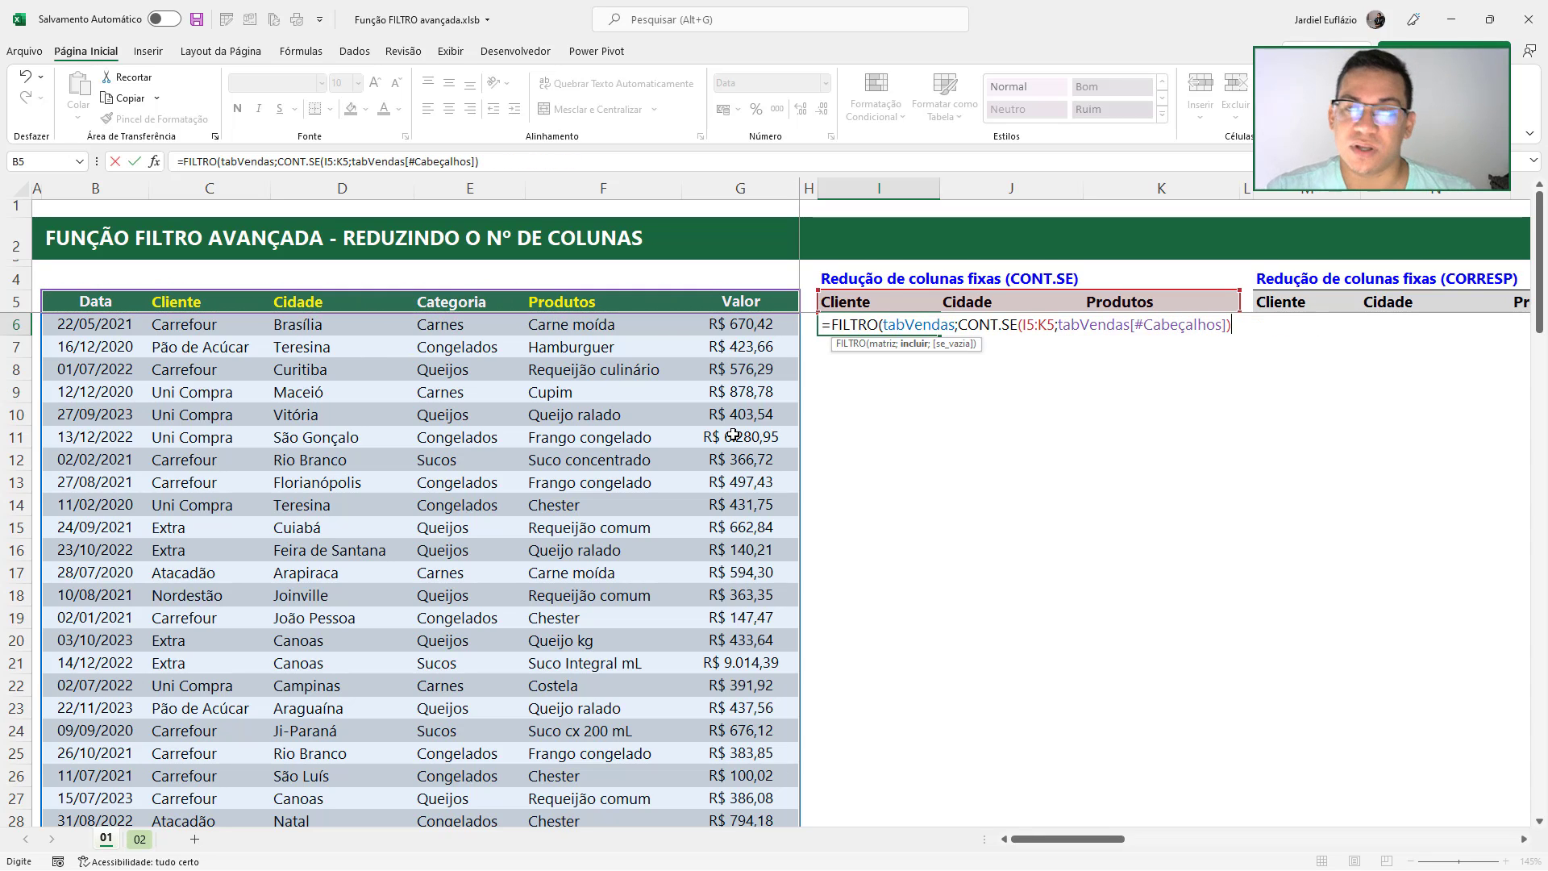
Evaluate the CONT.SE argument in place to examine which columns it flags, and restore the original expression to review its criteria
click(925, 347)
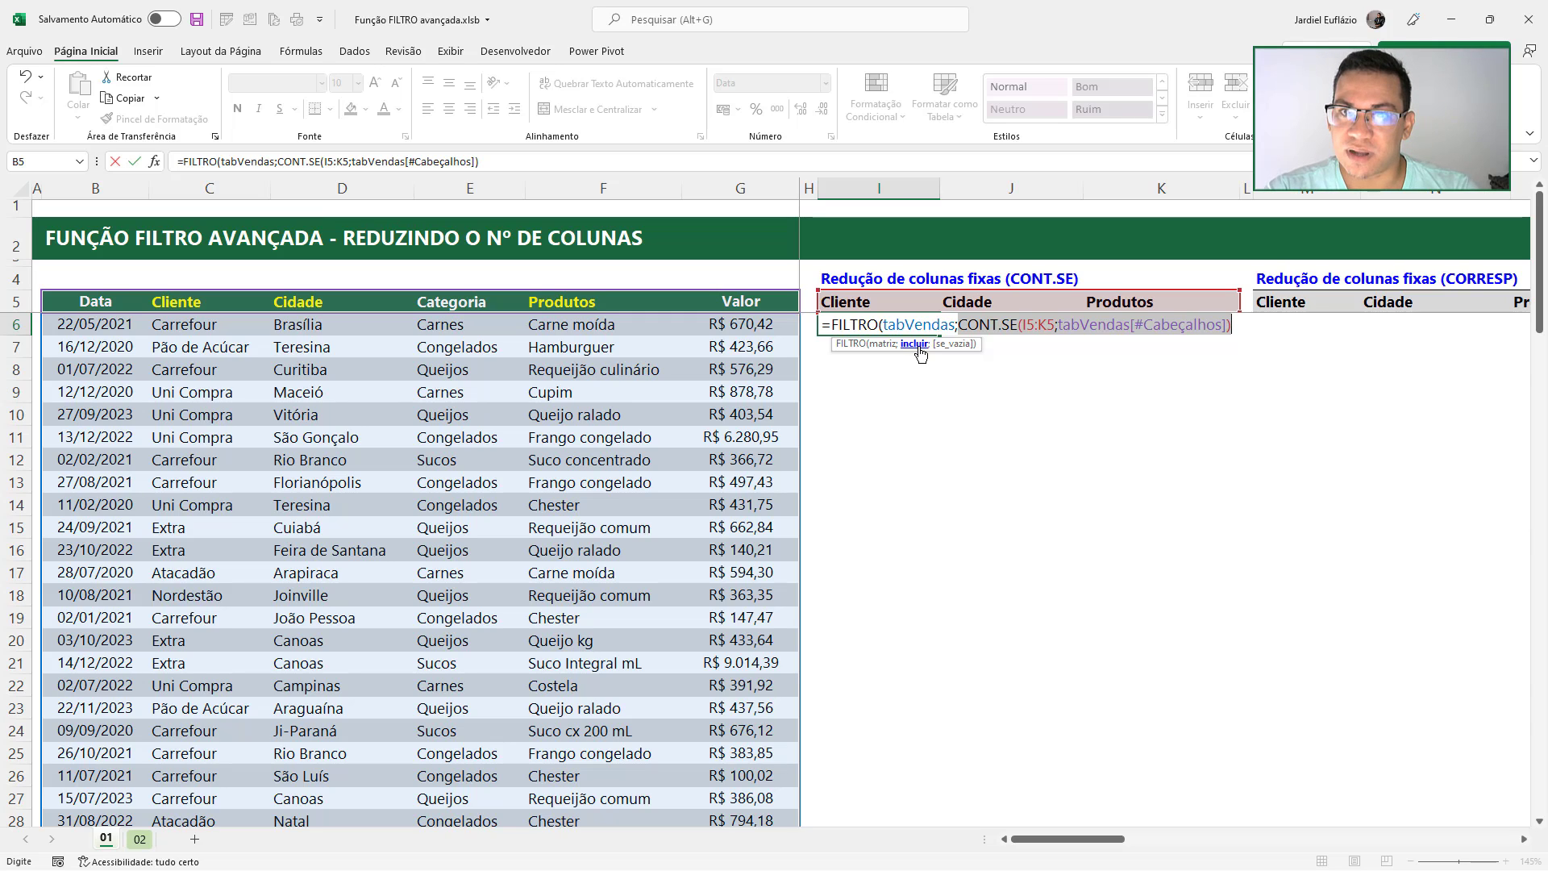
key(F9)
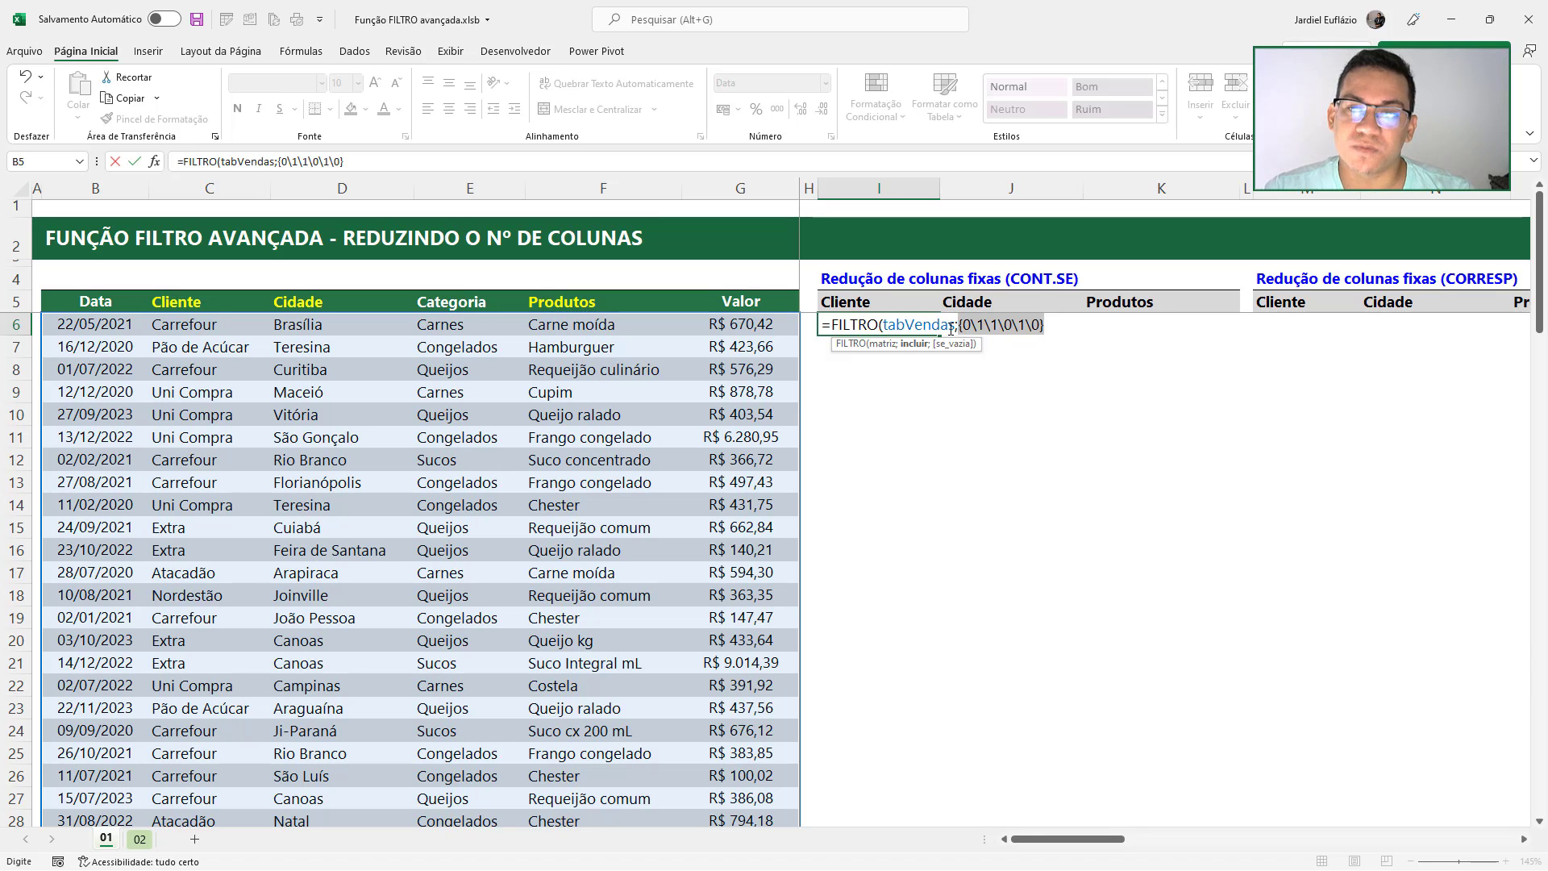
click(960, 326)
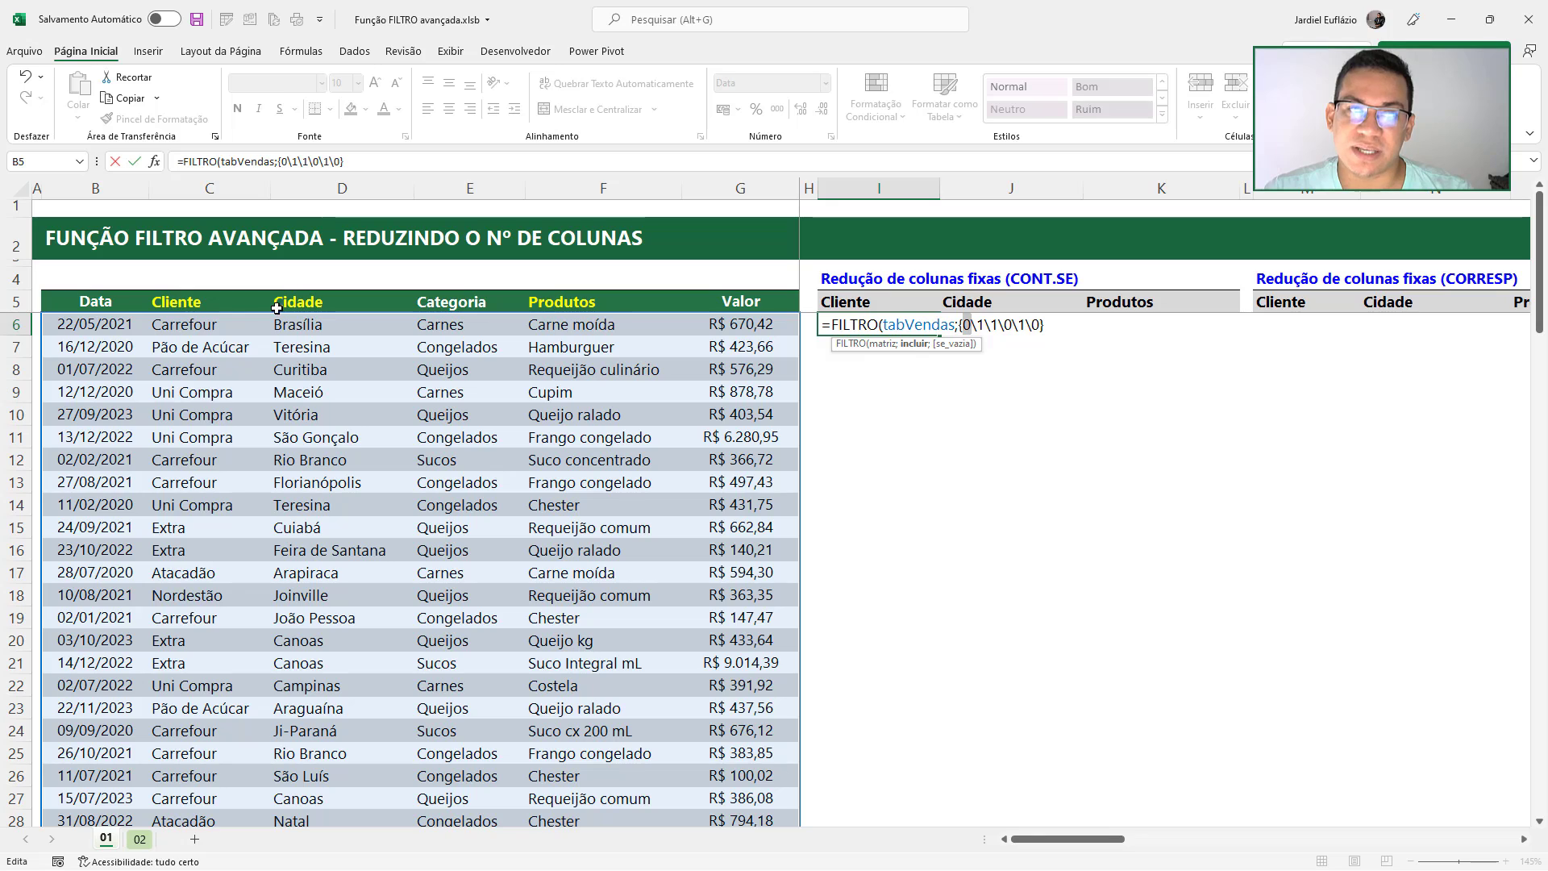
drag(978, 325, 1001, 325)
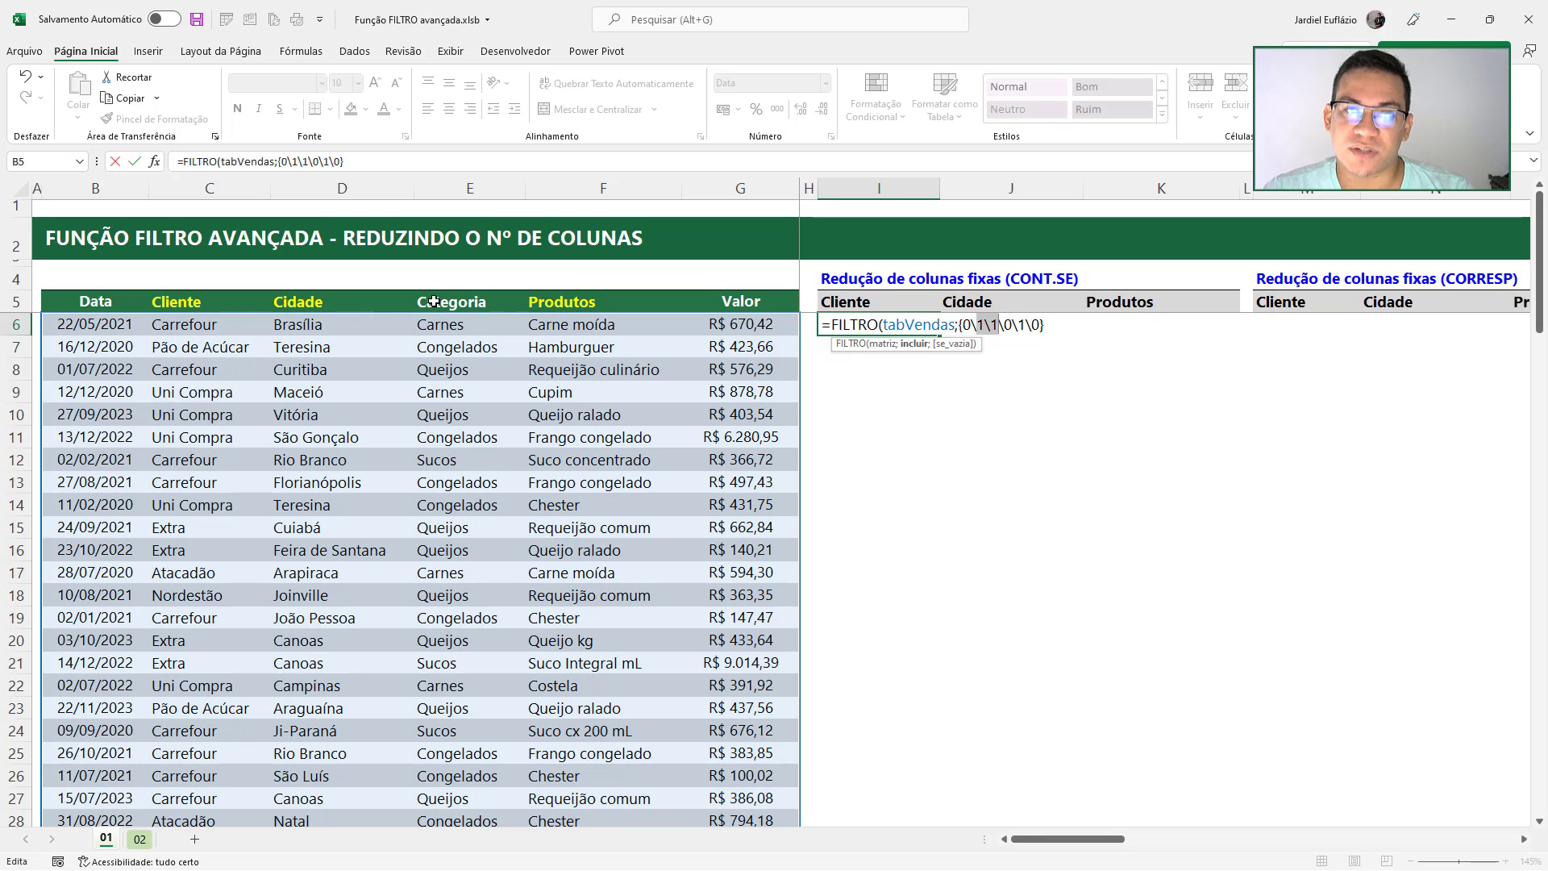
drag(1005, 325, 1012, 325)
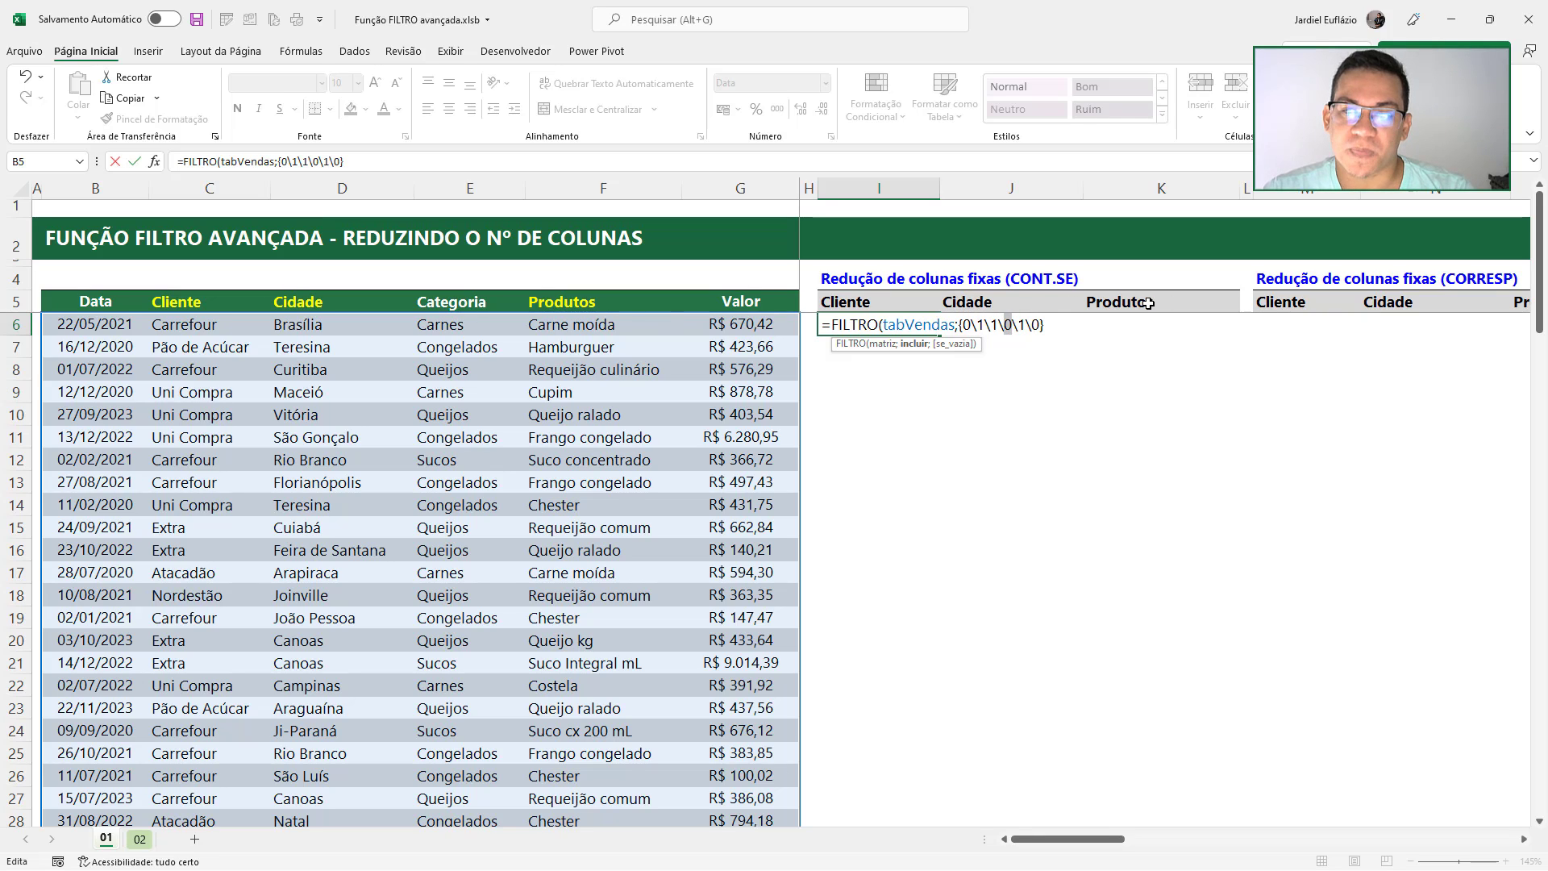
drag(1018, 324, 1027, 324)
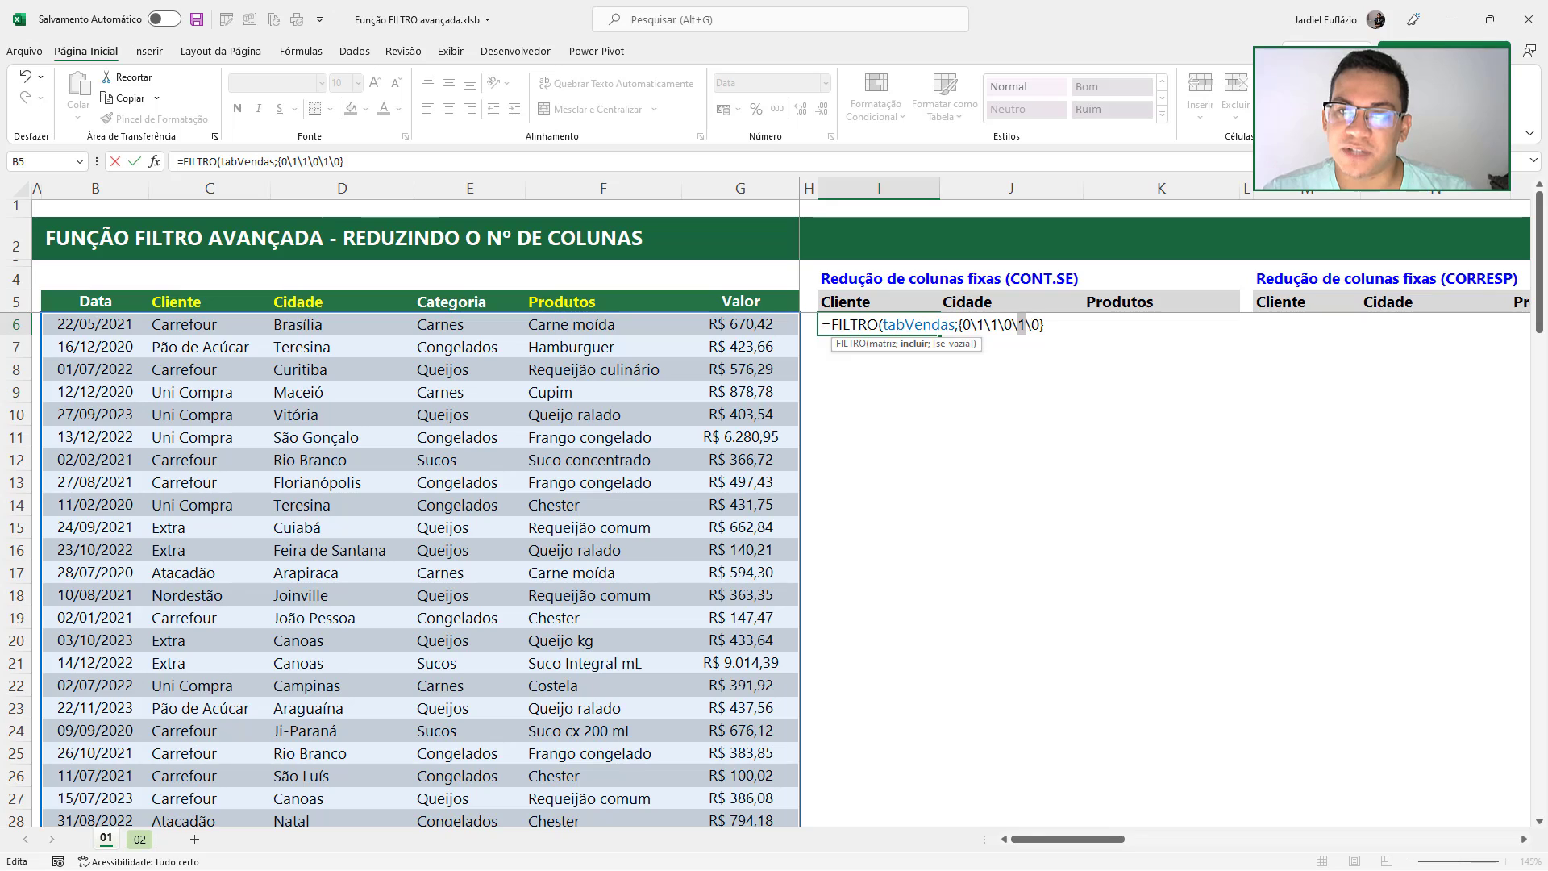
key(ctrl+z)
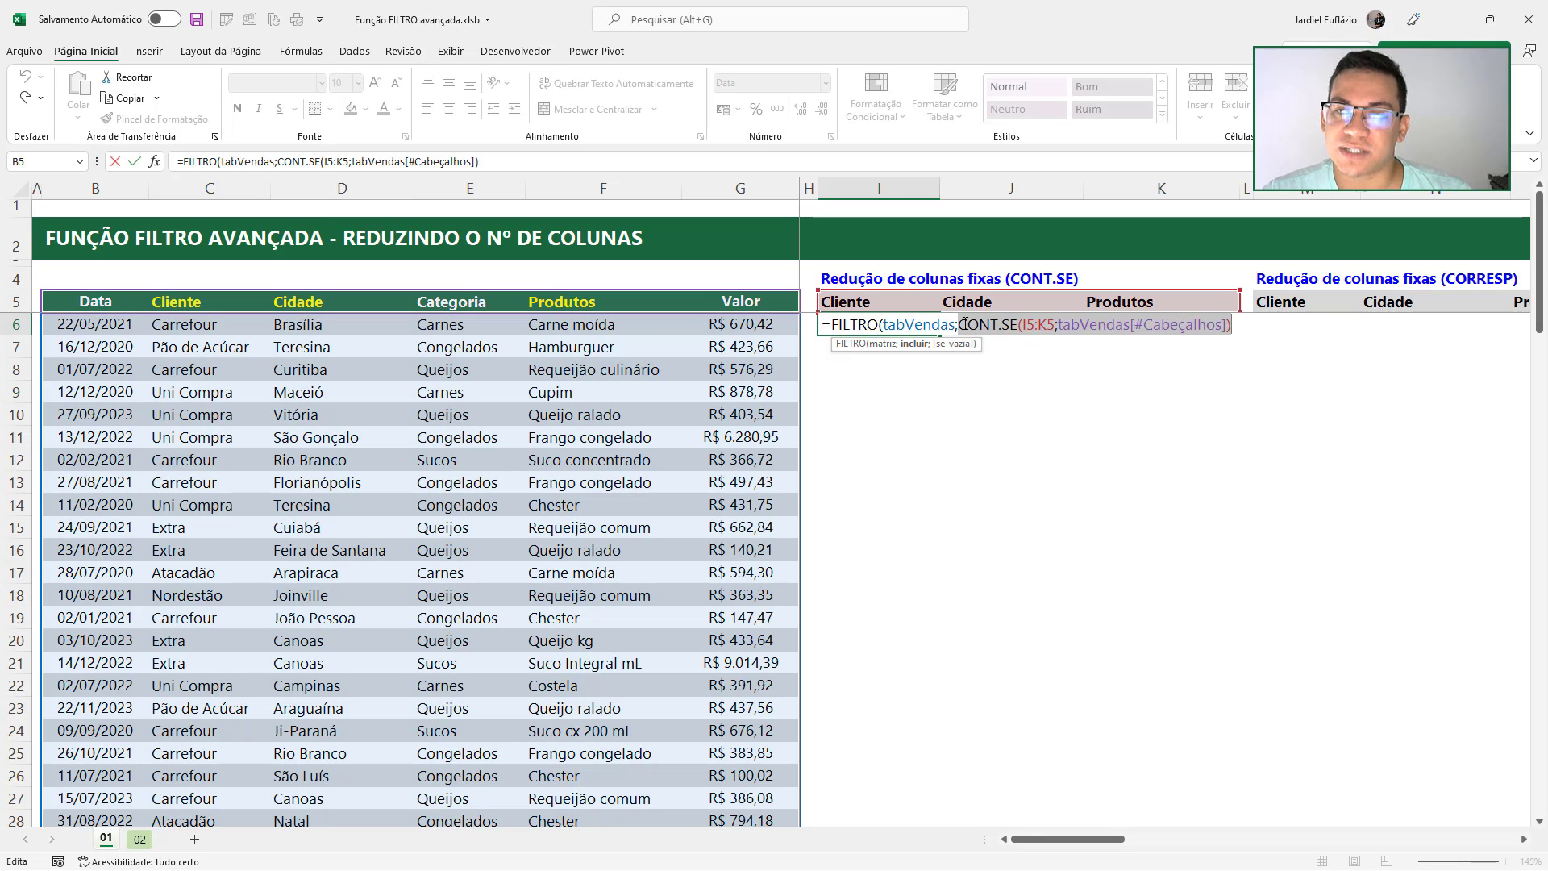
drag(958, 325, 1230, 325)
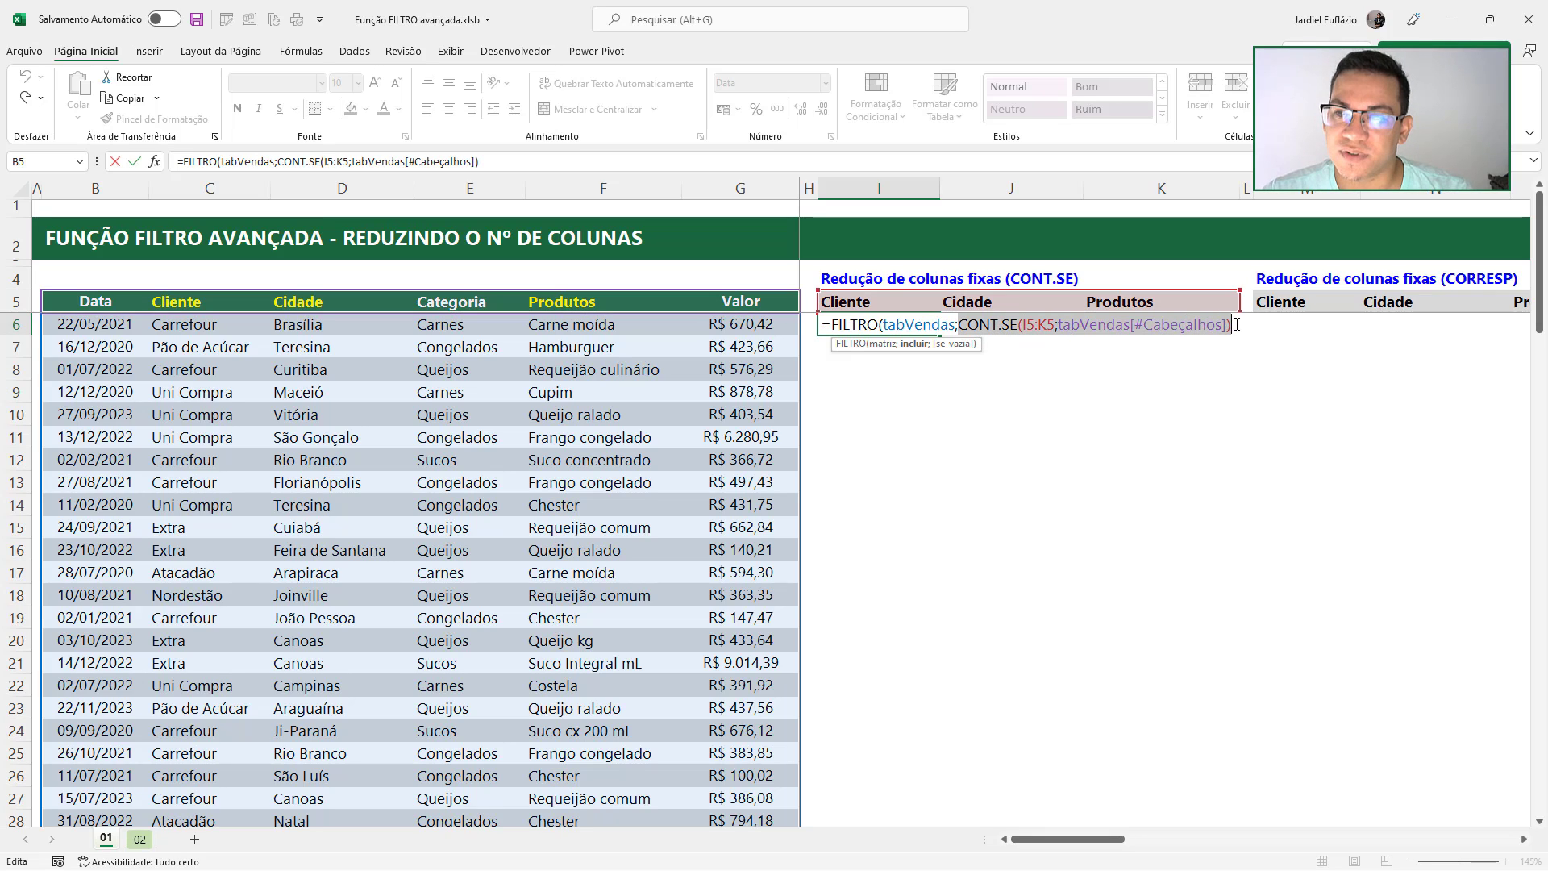
click(1237, 328)
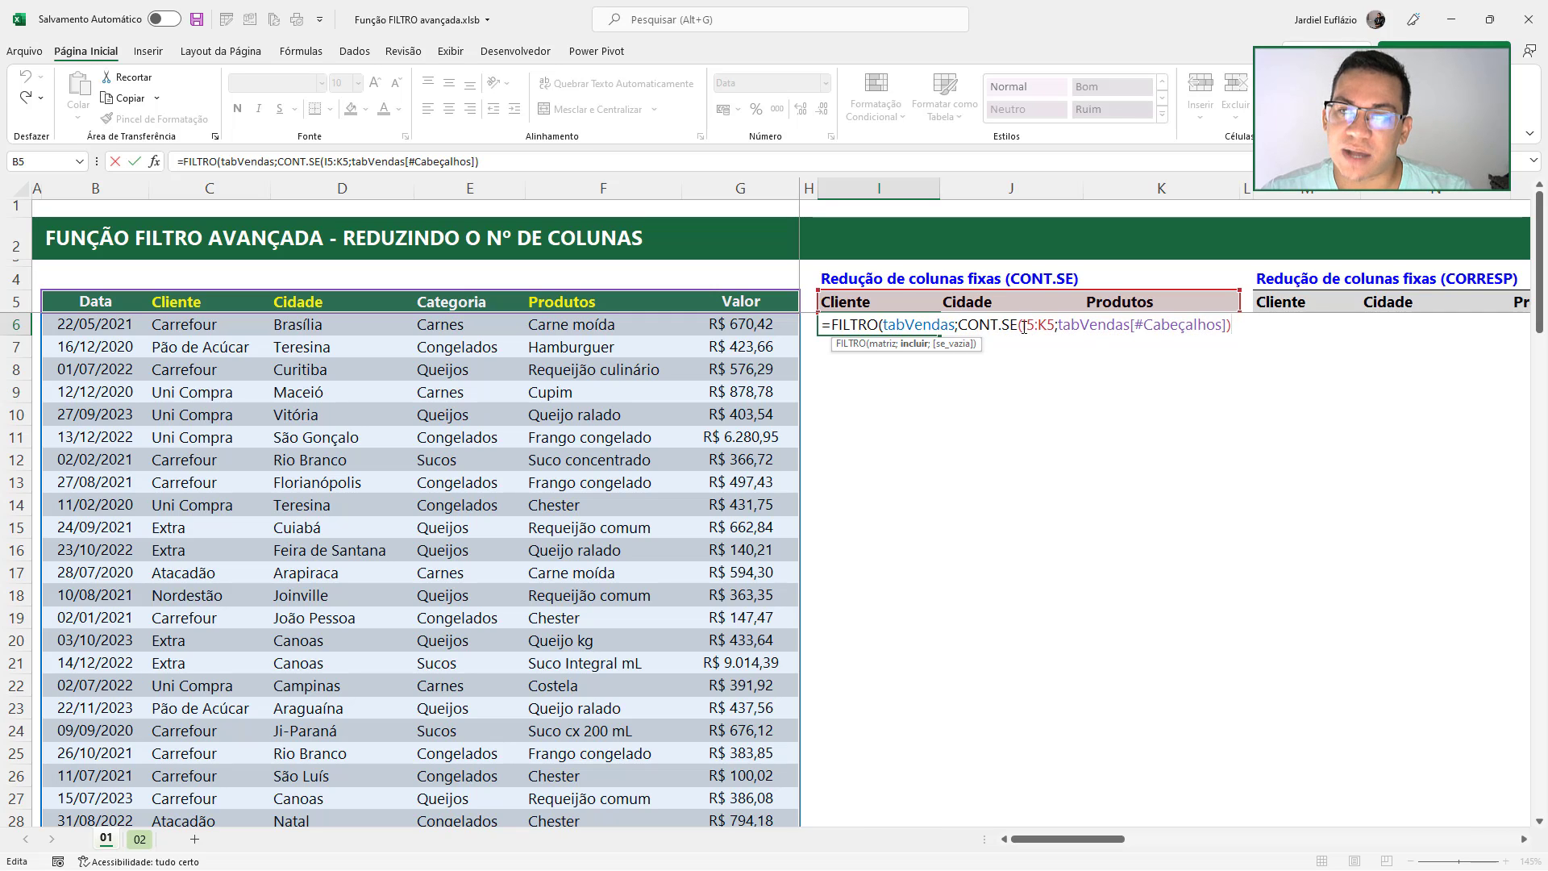
drag(1058, 325, 1228, 325)
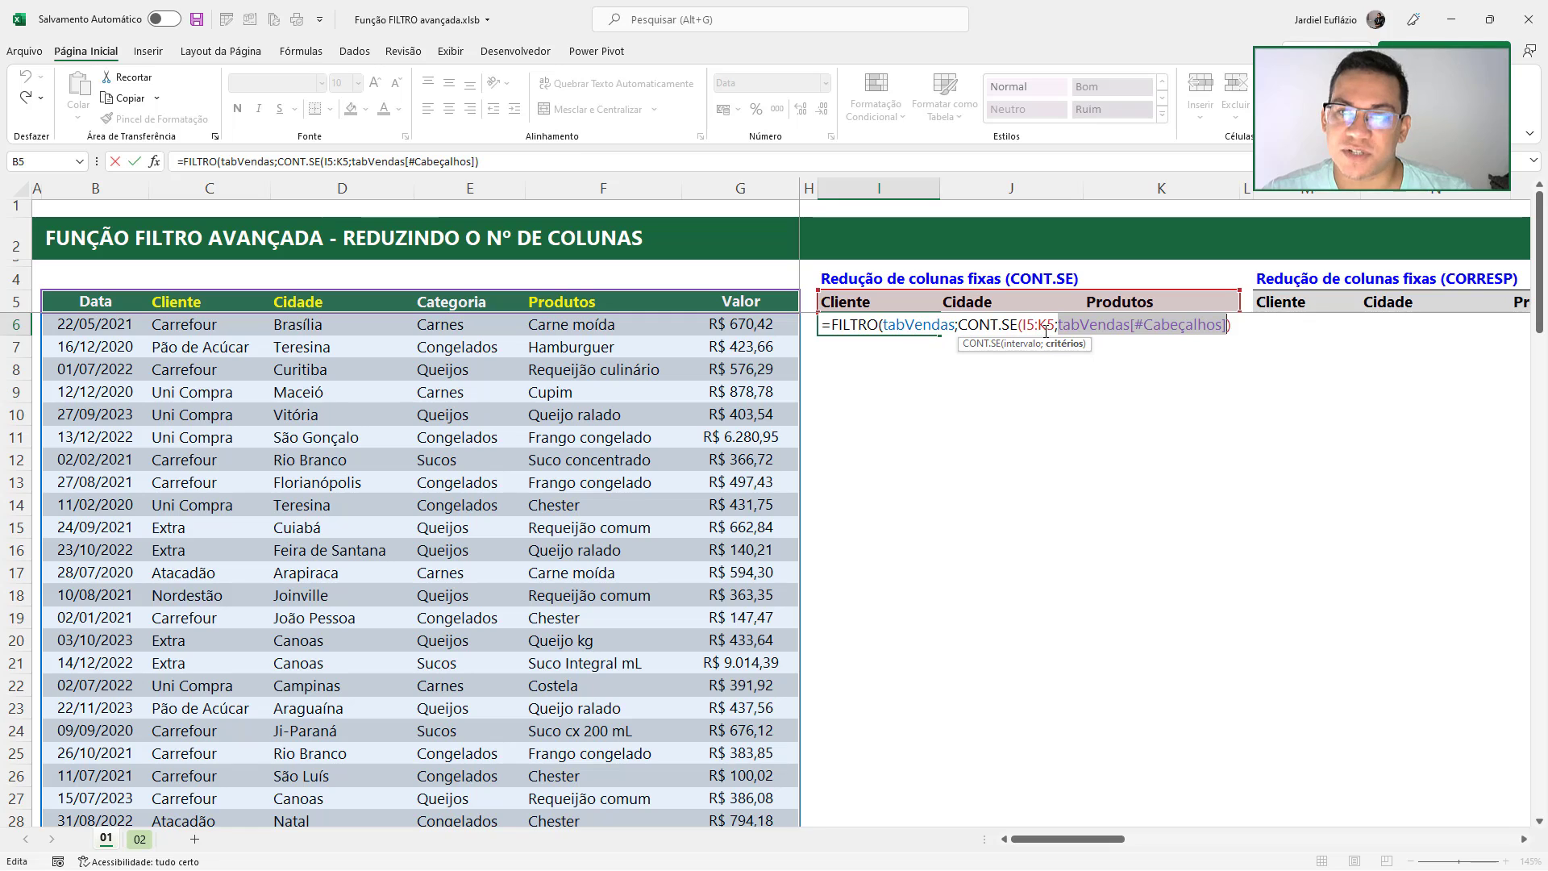
Preview the array produced by the whole CONT.SE expression in the FILTRO formula and restore the expression
drag(961, 326, 1234, 340)
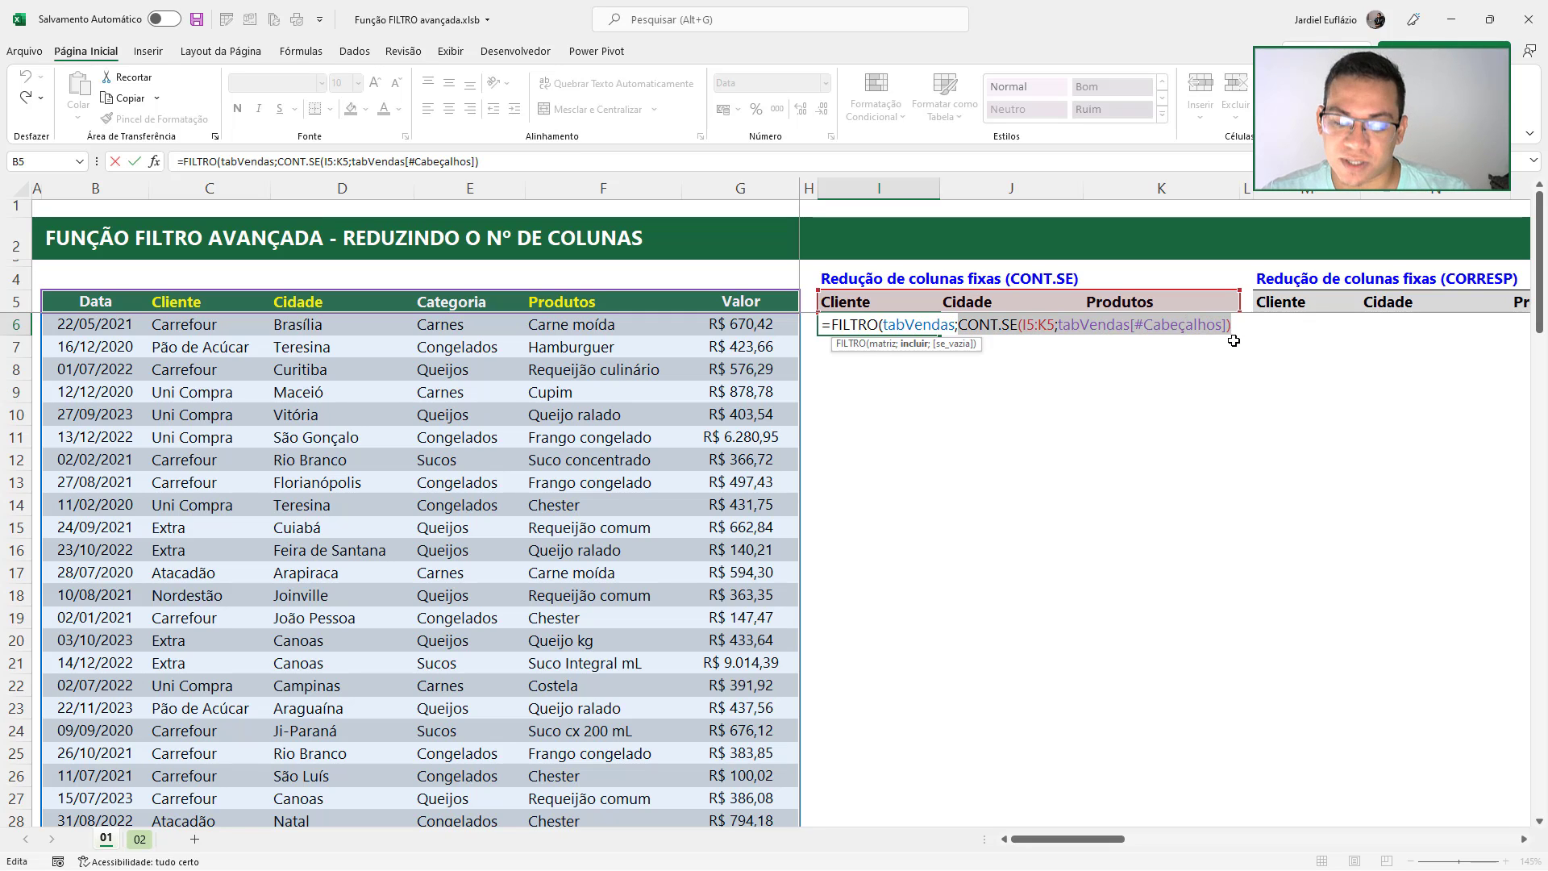
key(F9)
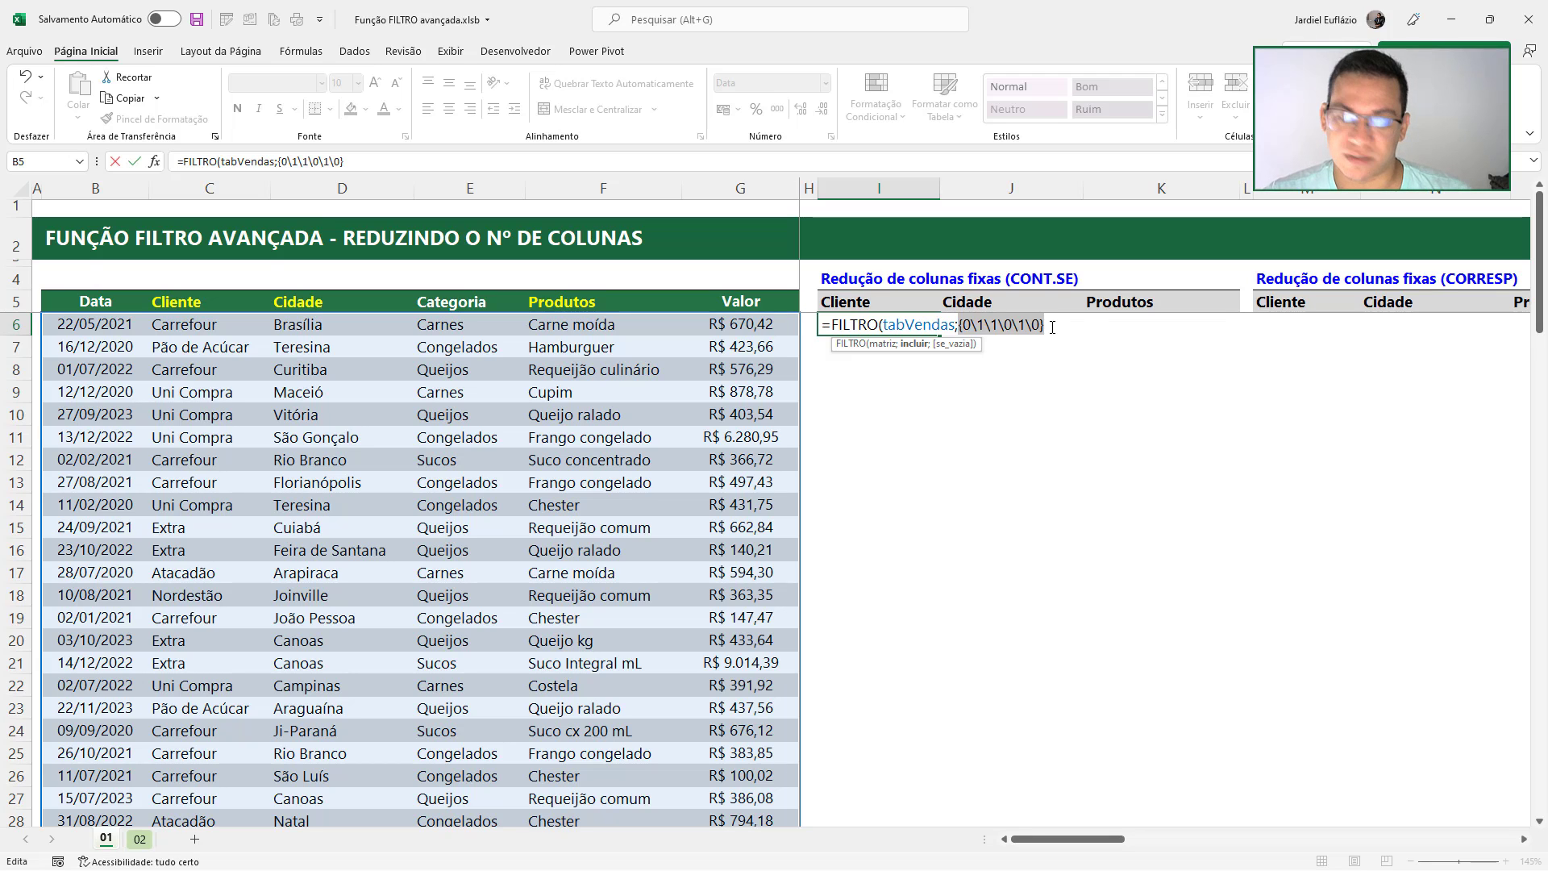
key(ctrl+z)
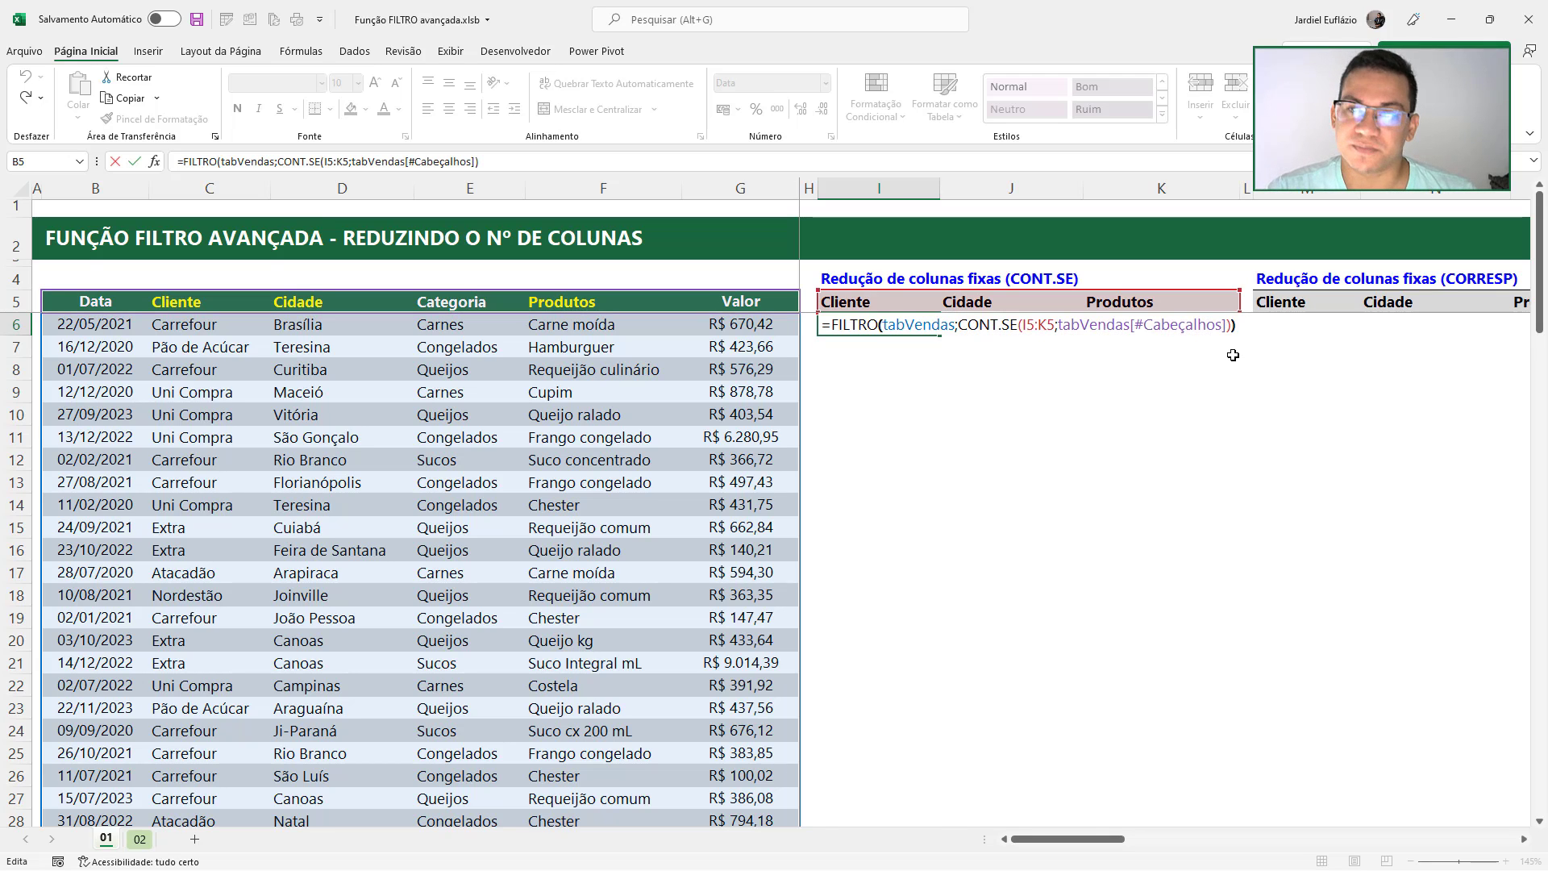
Confirm the FILTRO formula in I6 and hide its output columns I to K
key(Return)
drag(868, 187, 1214, 186)
key(ctrl+0)
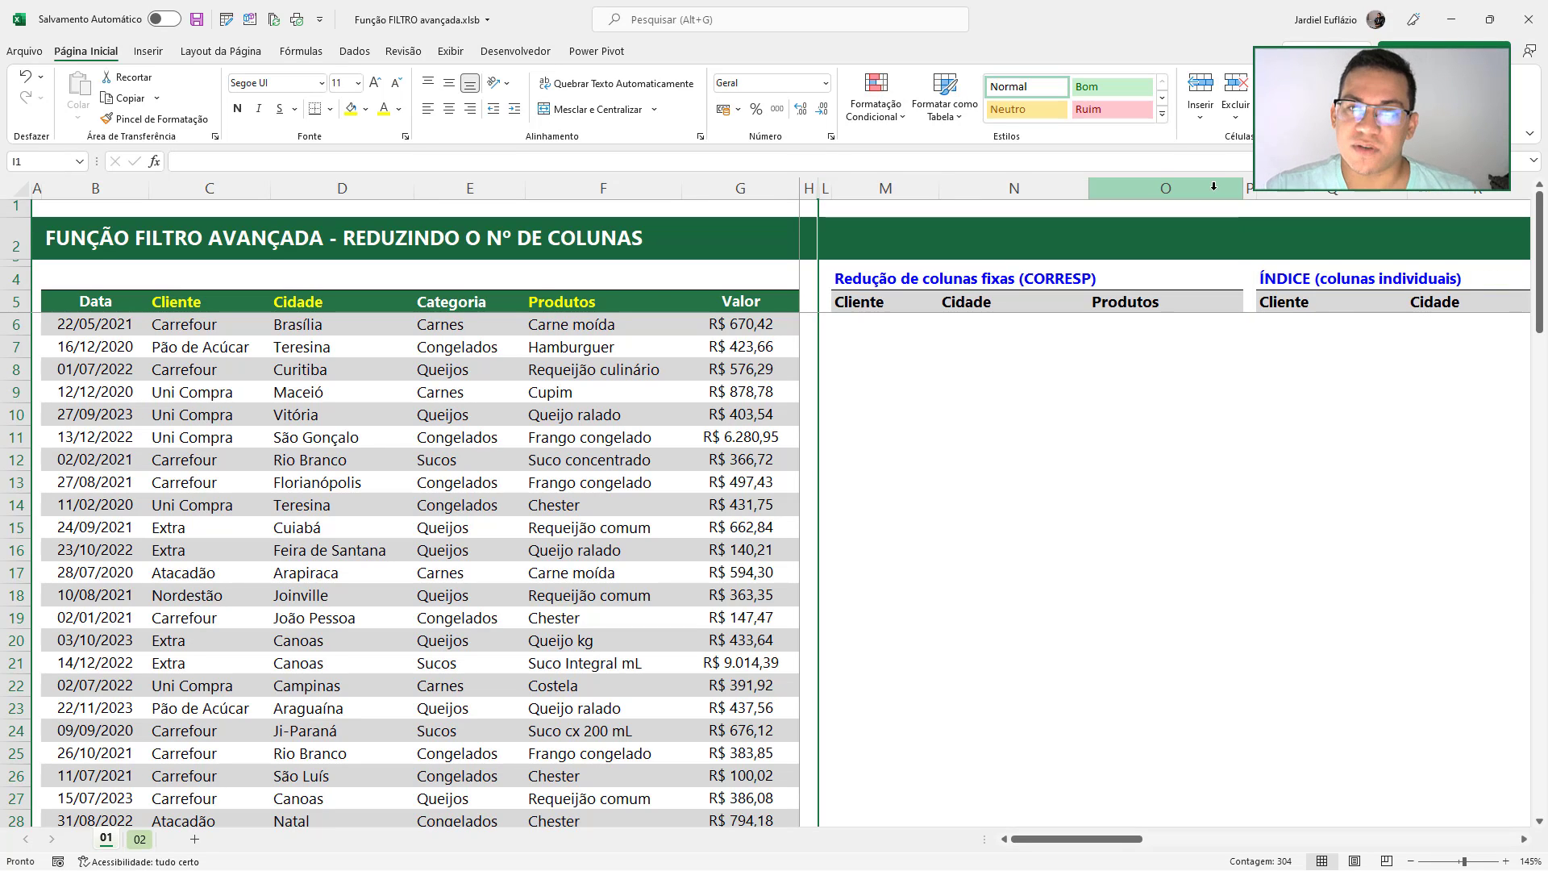
Begin a FILTRO formula in cell M6 of the CORRESP section with the whole tabVendas table as its array
click(879, 327)
text(=FILTRO()
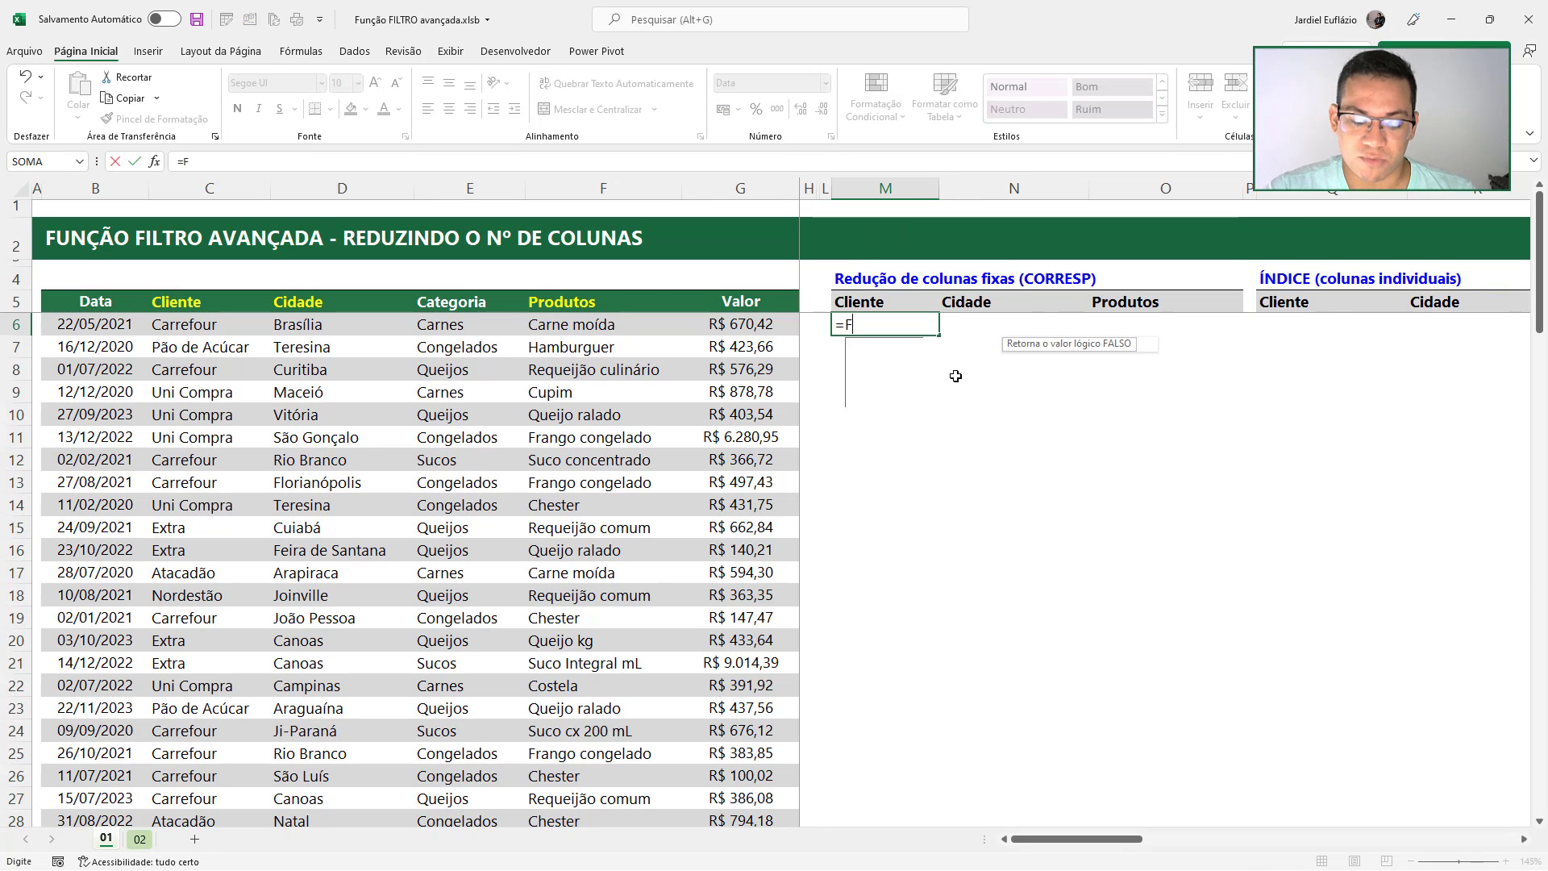
click(605, 430)
key(ctrl+a)
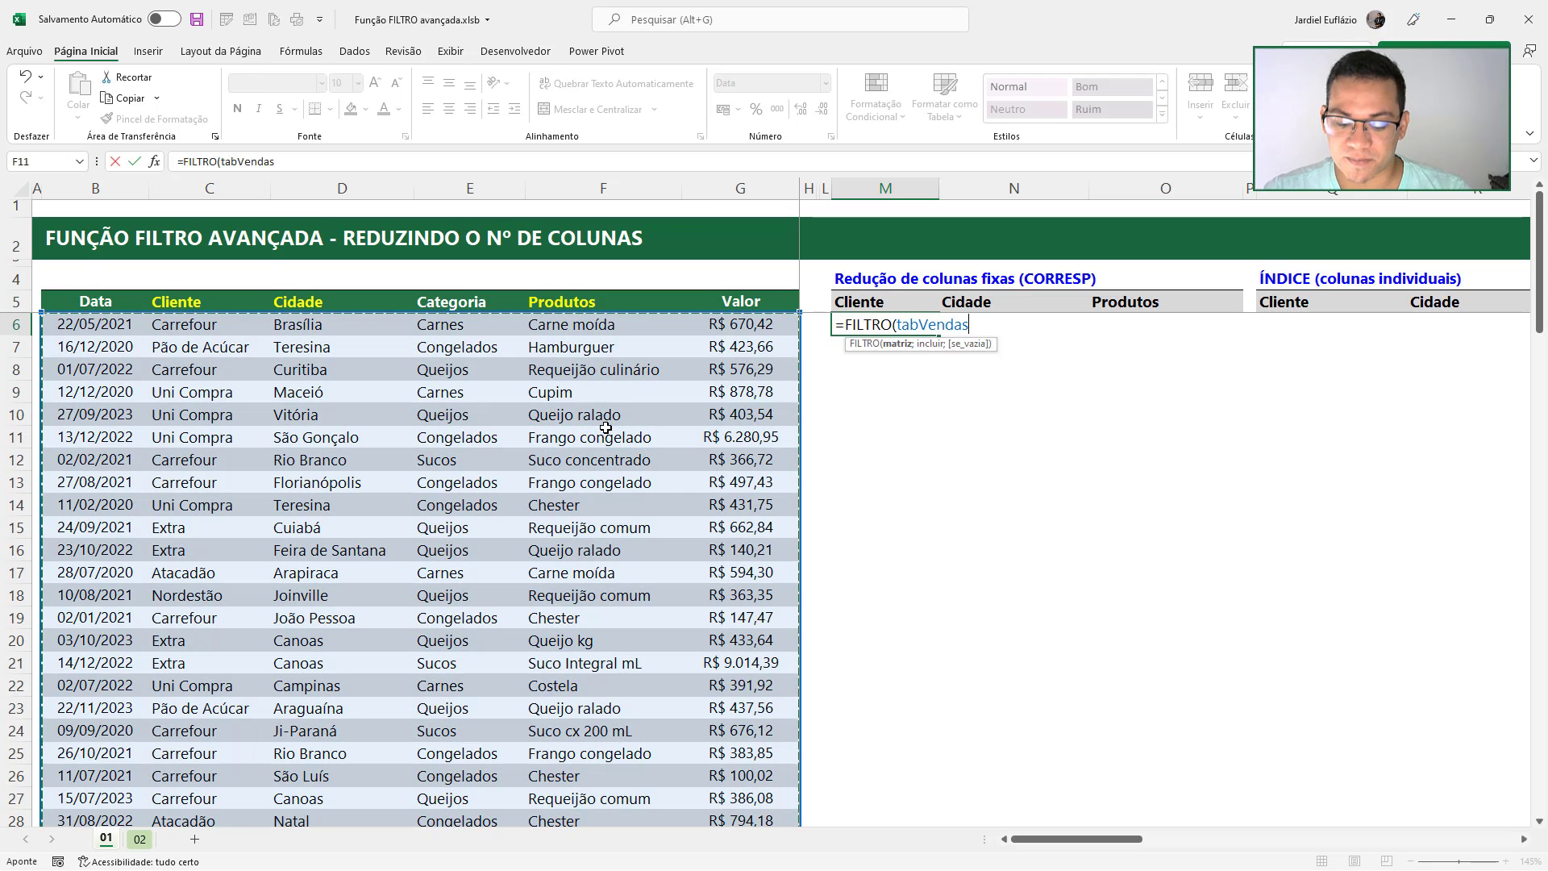
Add CORRESP(tabVendas[#Cabeçalhos];M5:O5;0) as the include argument of the FILTRO formula
text(;CORRESP()
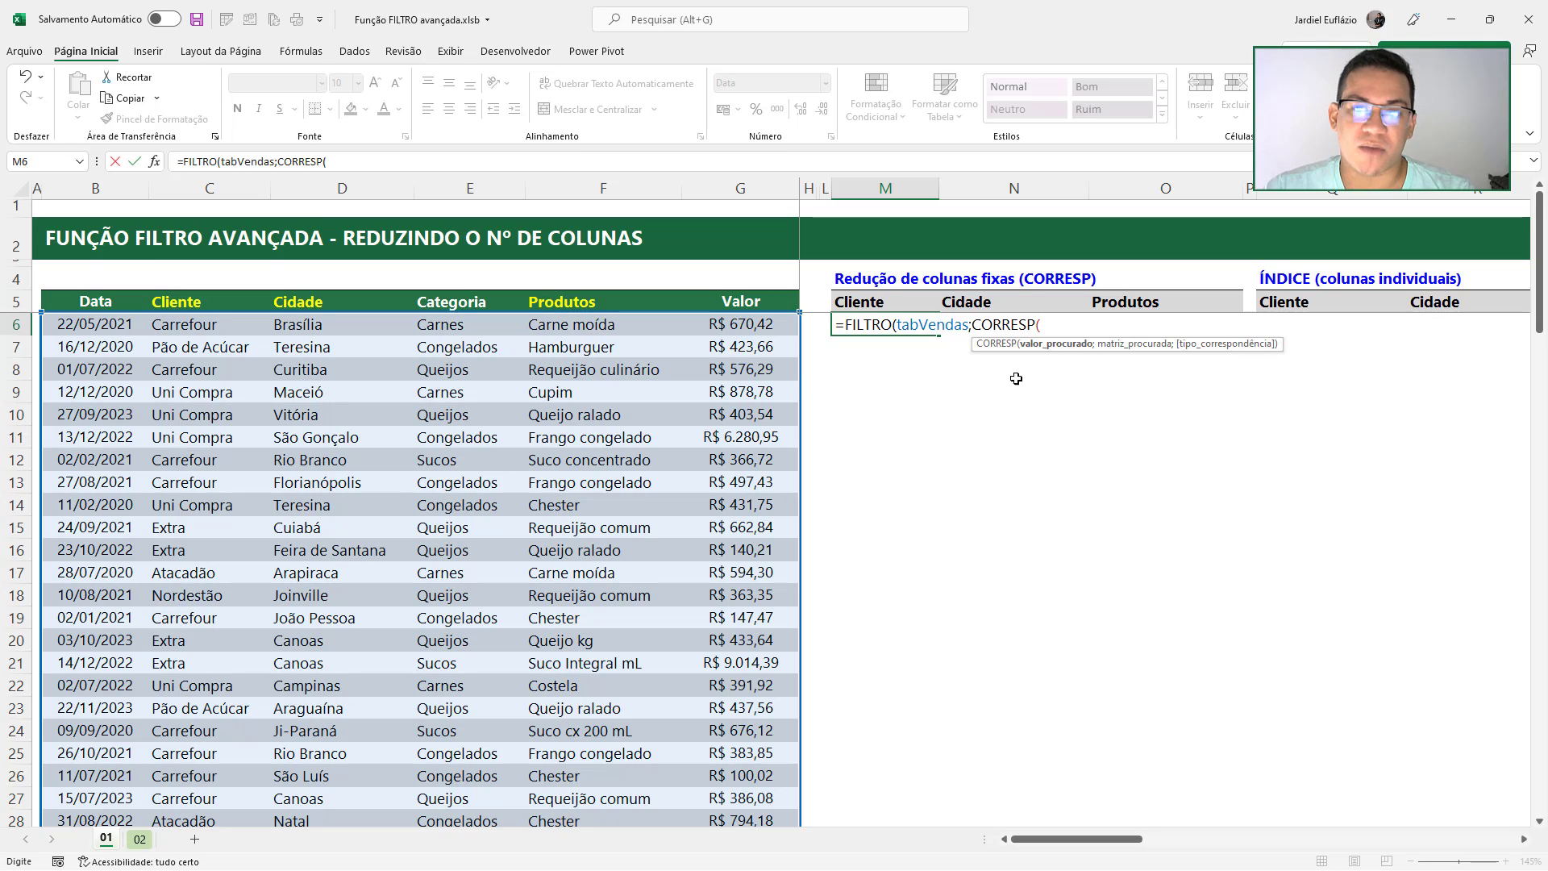
drag(93, 300, 740, 295)
text(;)
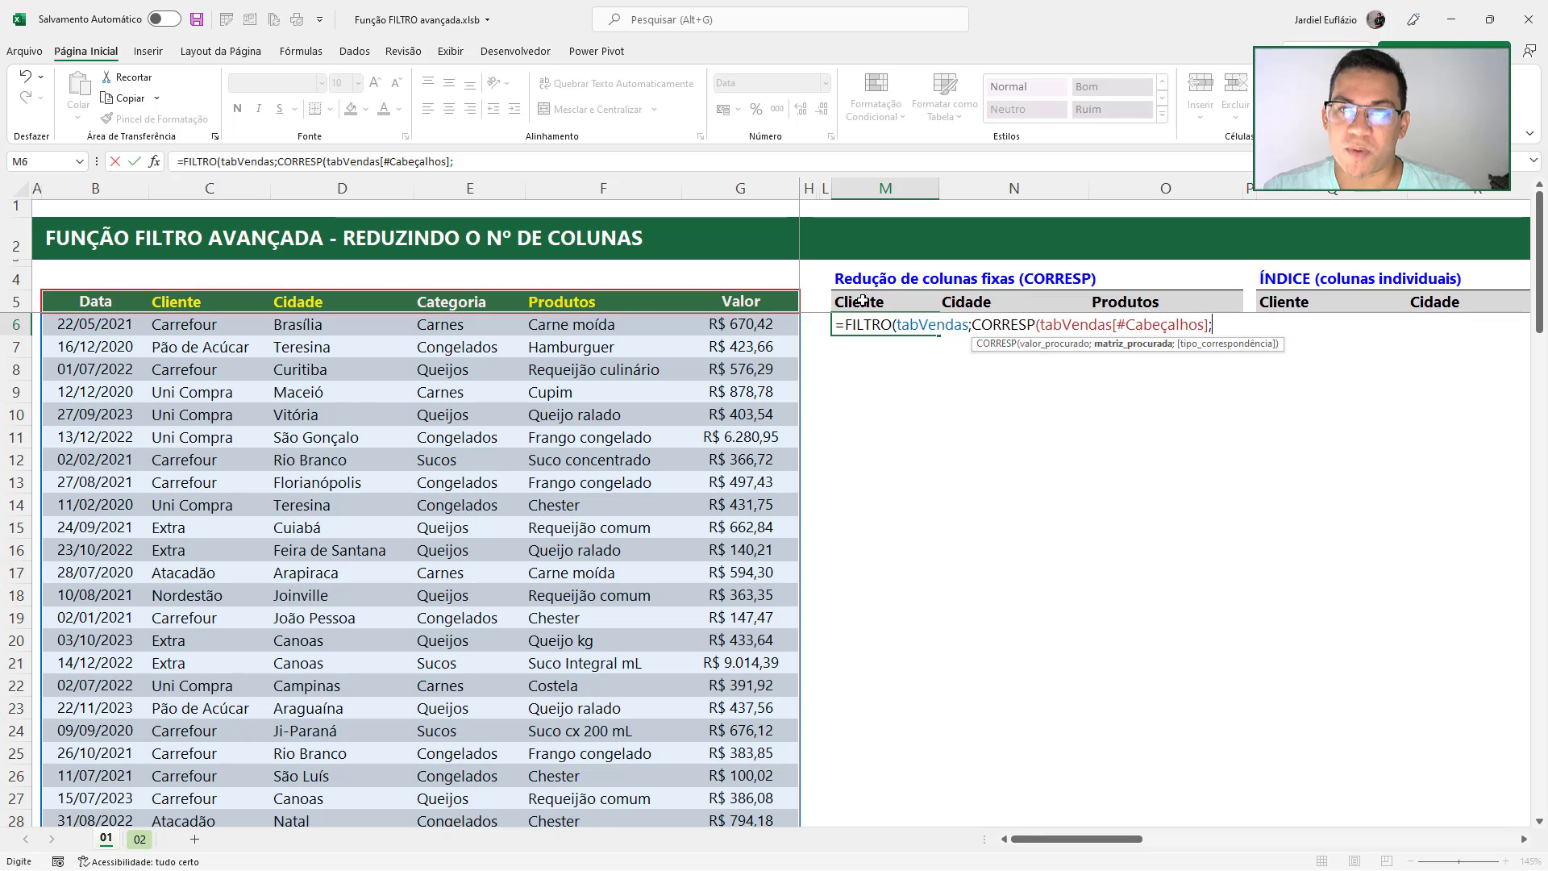
drag(862, 302, 1162, 301)
text(;0))
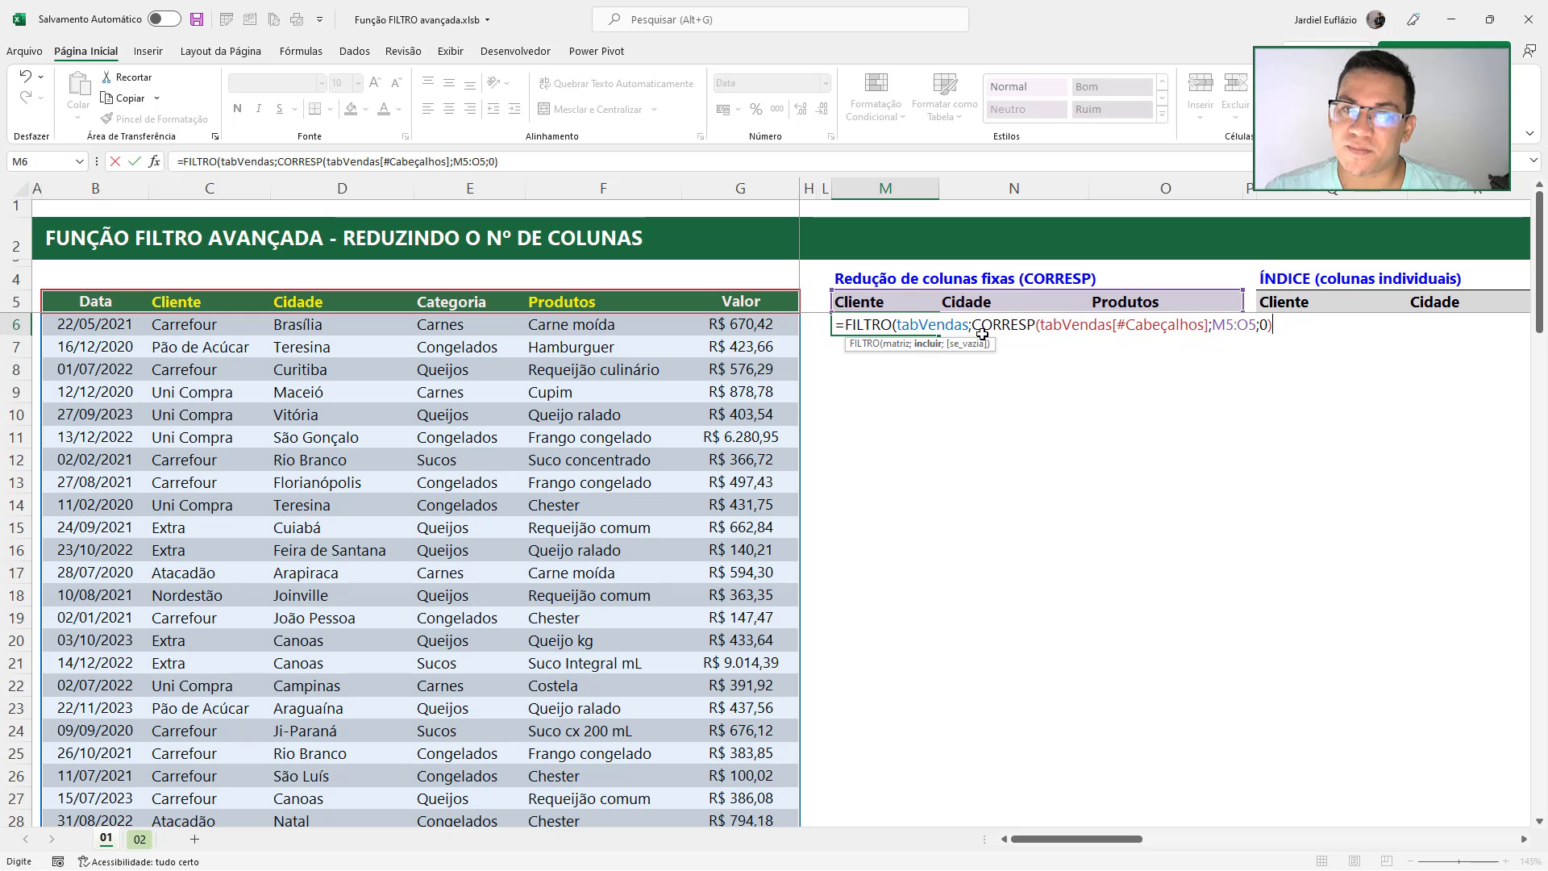
Evaluate the CORRESP include argument in place to examine its matches and errors, and restore the original expression
click(929, 347)
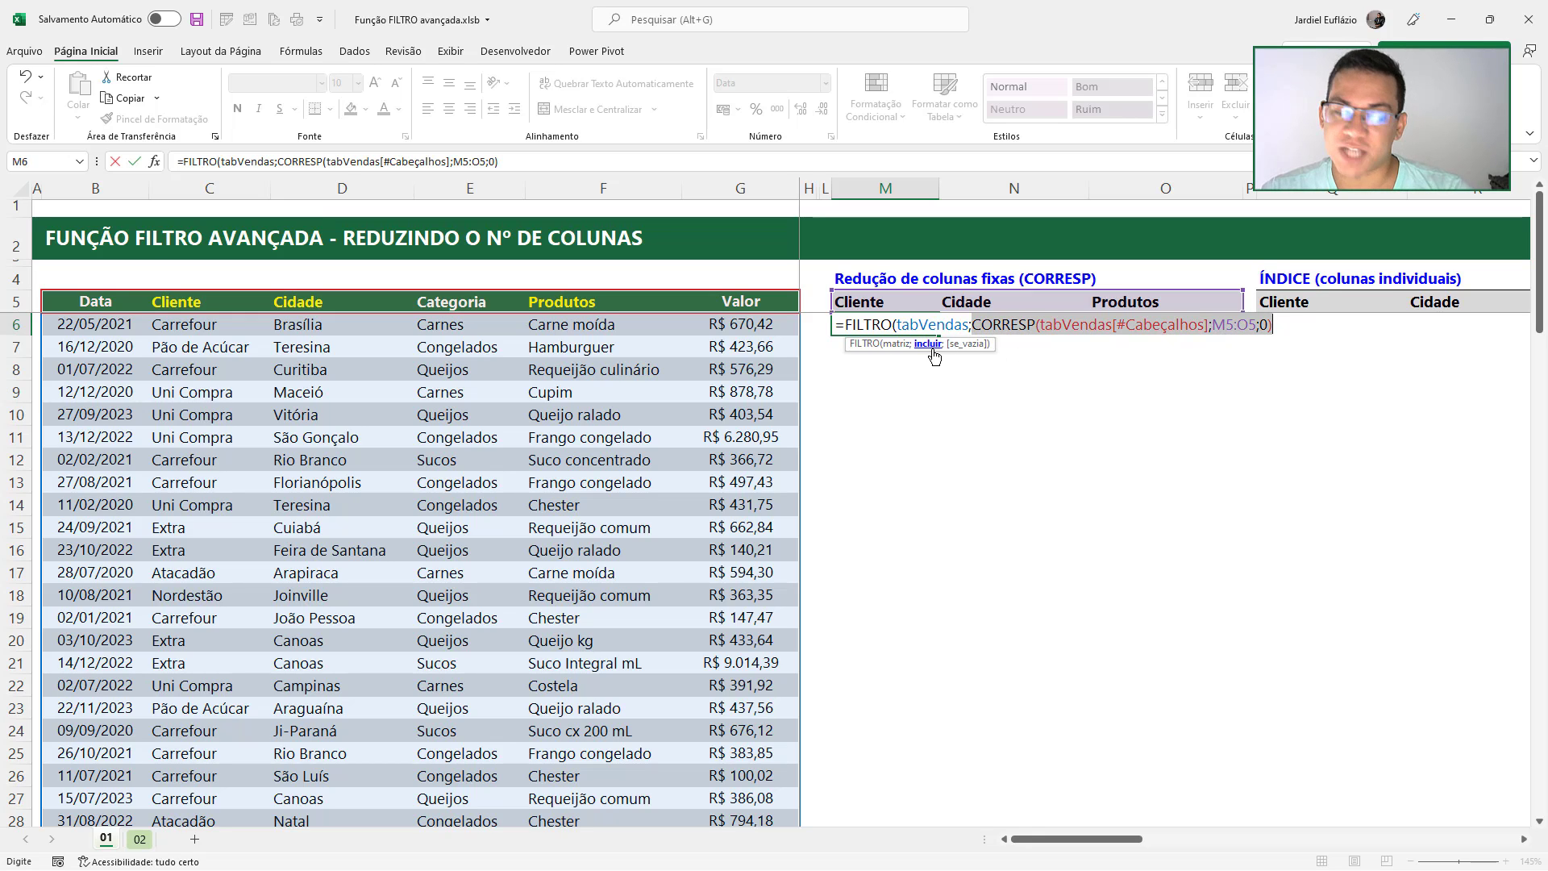
key(F9)
double_click(991, 324)
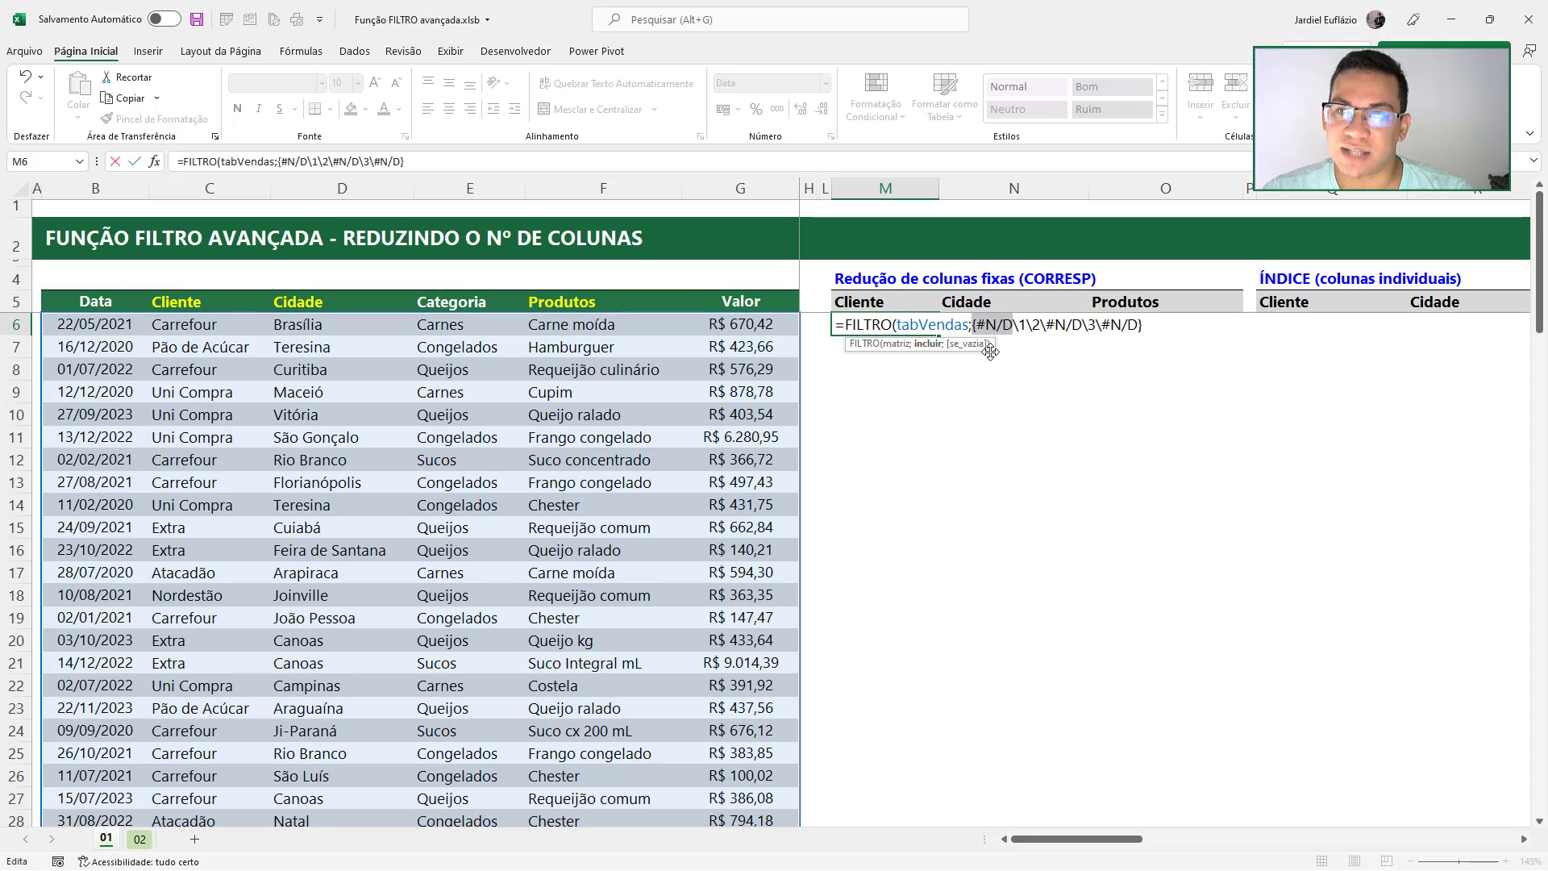
drag(1102, 325, 1138, 325)
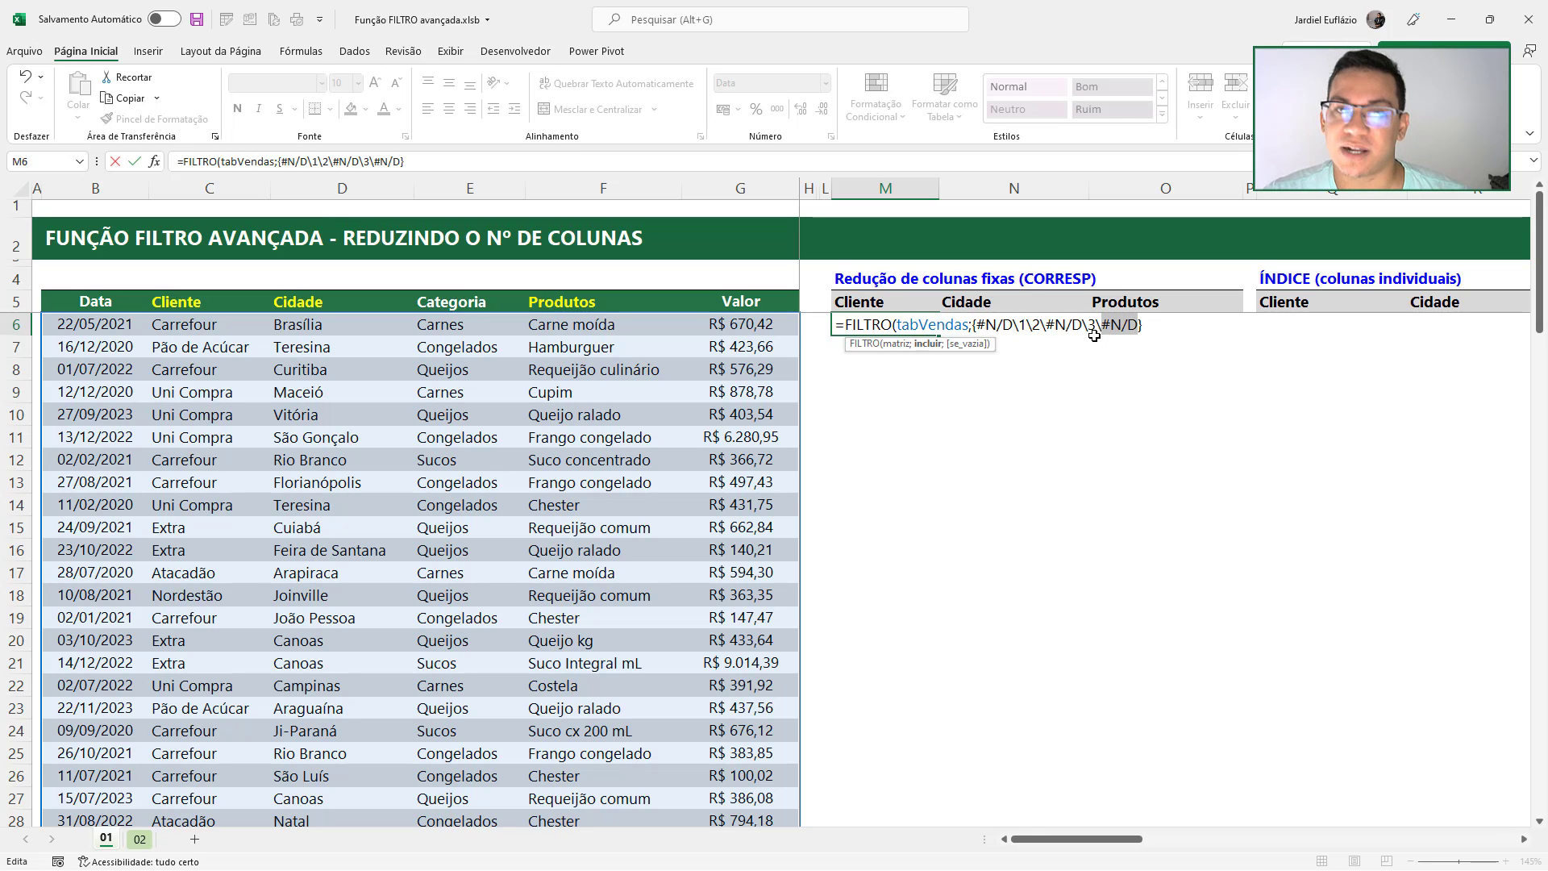
key(ctrl+z)
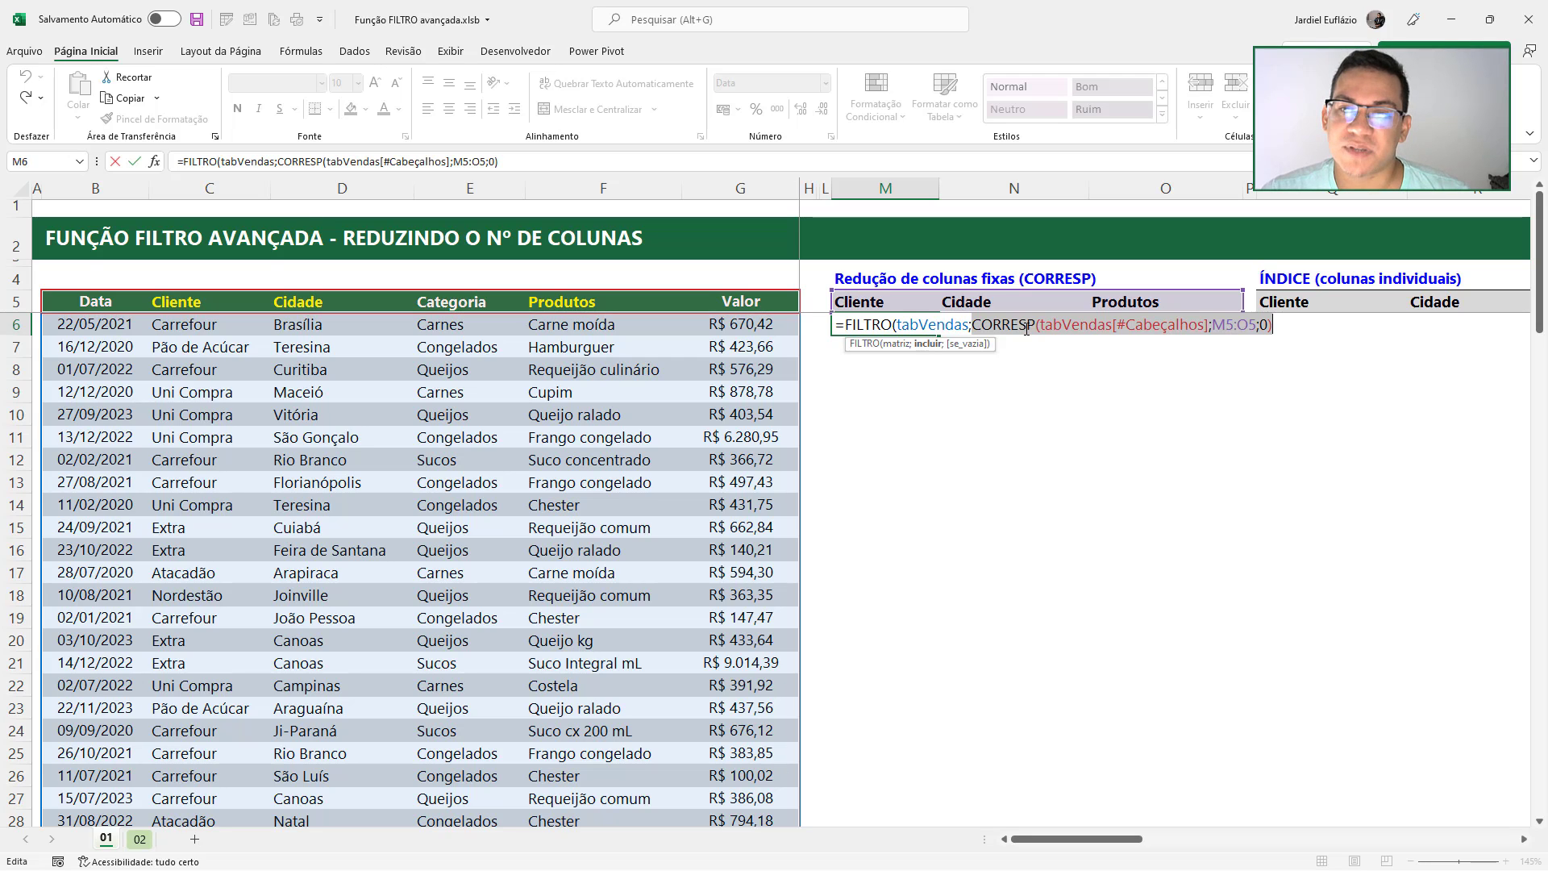
Close the FILTRO formula's parenthesis and confirm the formula in M6
click(1274, 325)
text())
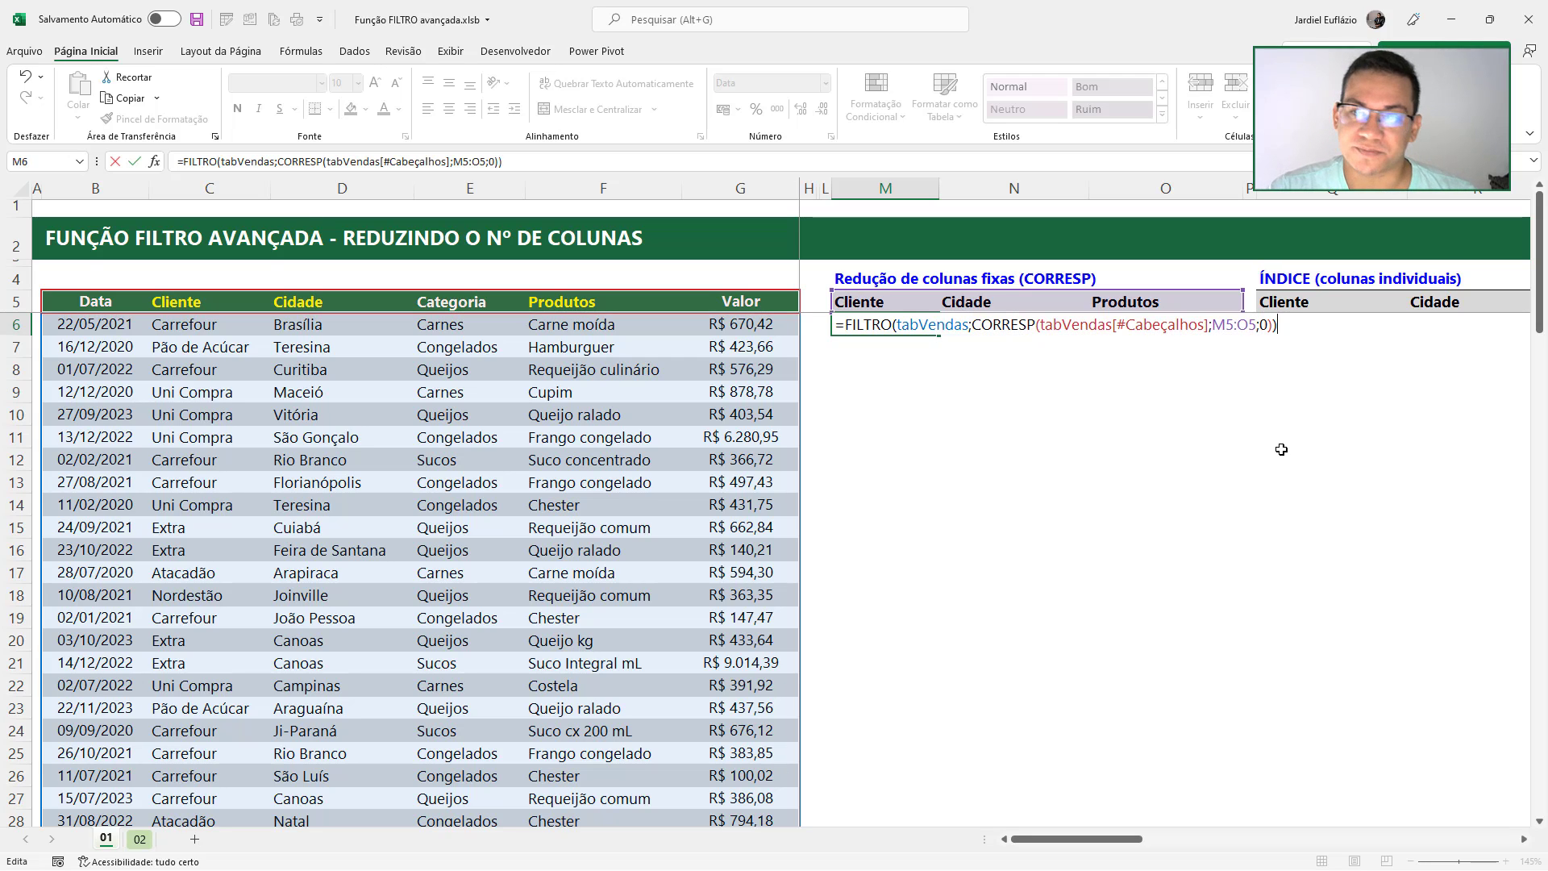
key(Return)
Wrap the CORRESP expression of the M6 formula in an ÉNÚM function
double_click(898, 324)
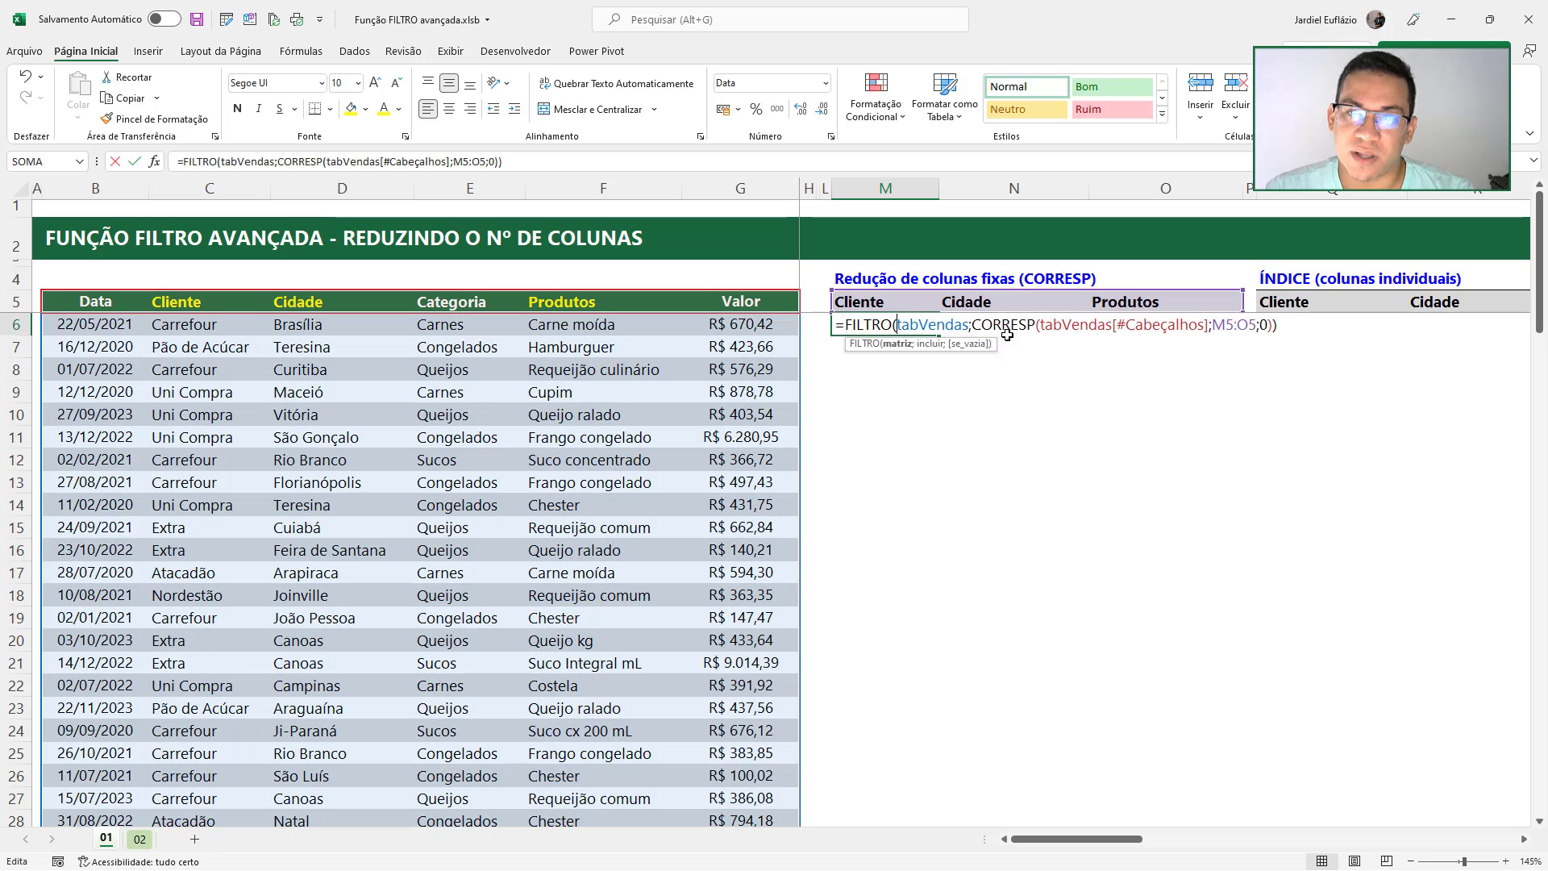
drag(971, 325, 1275, 325)
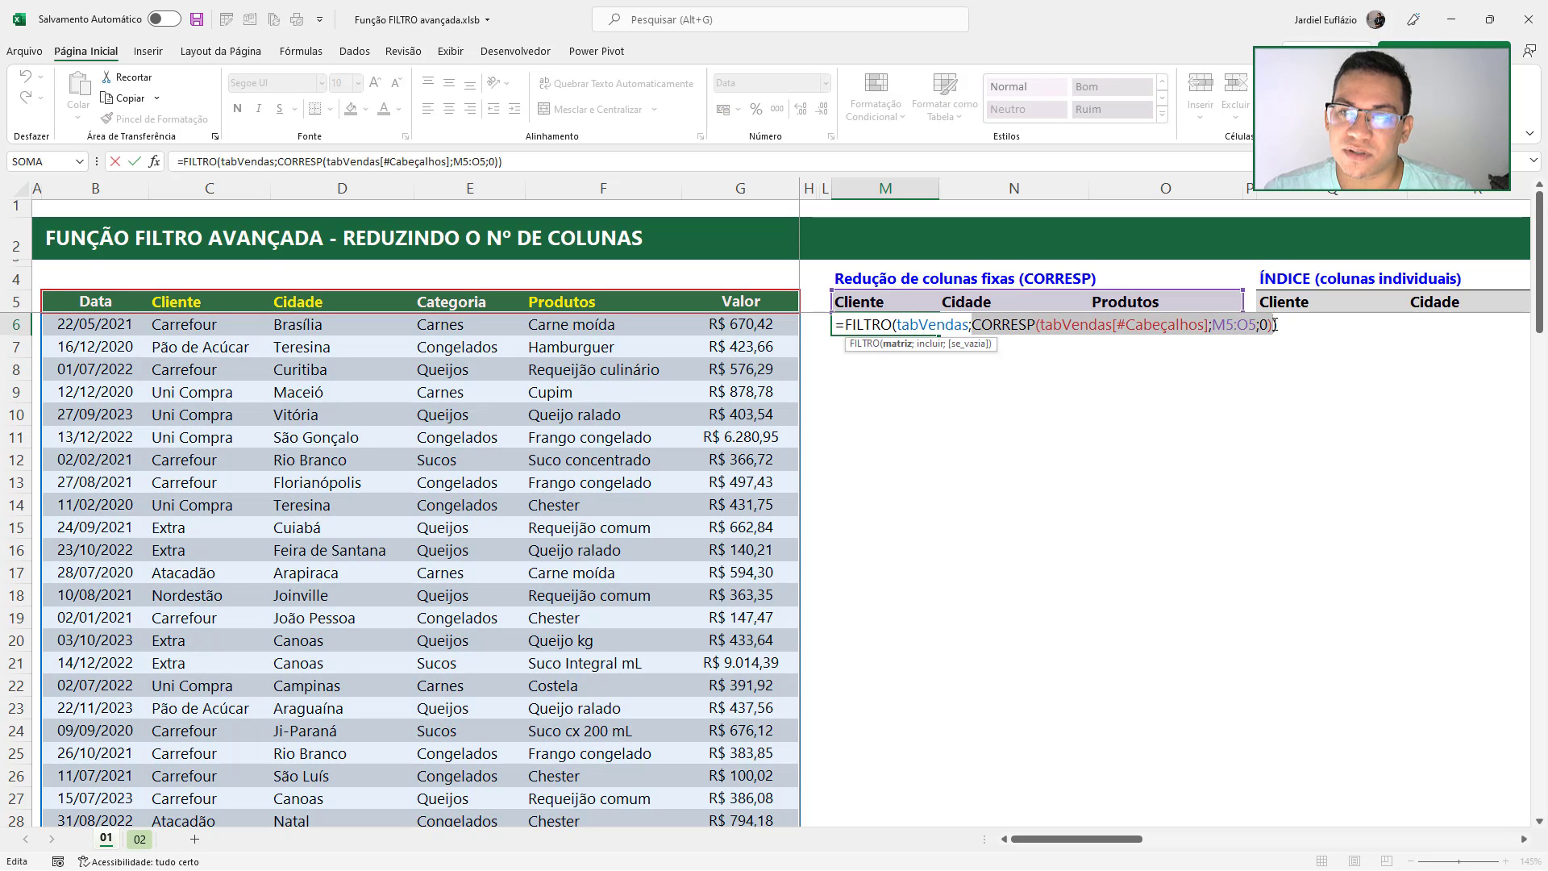
click(974, 324)
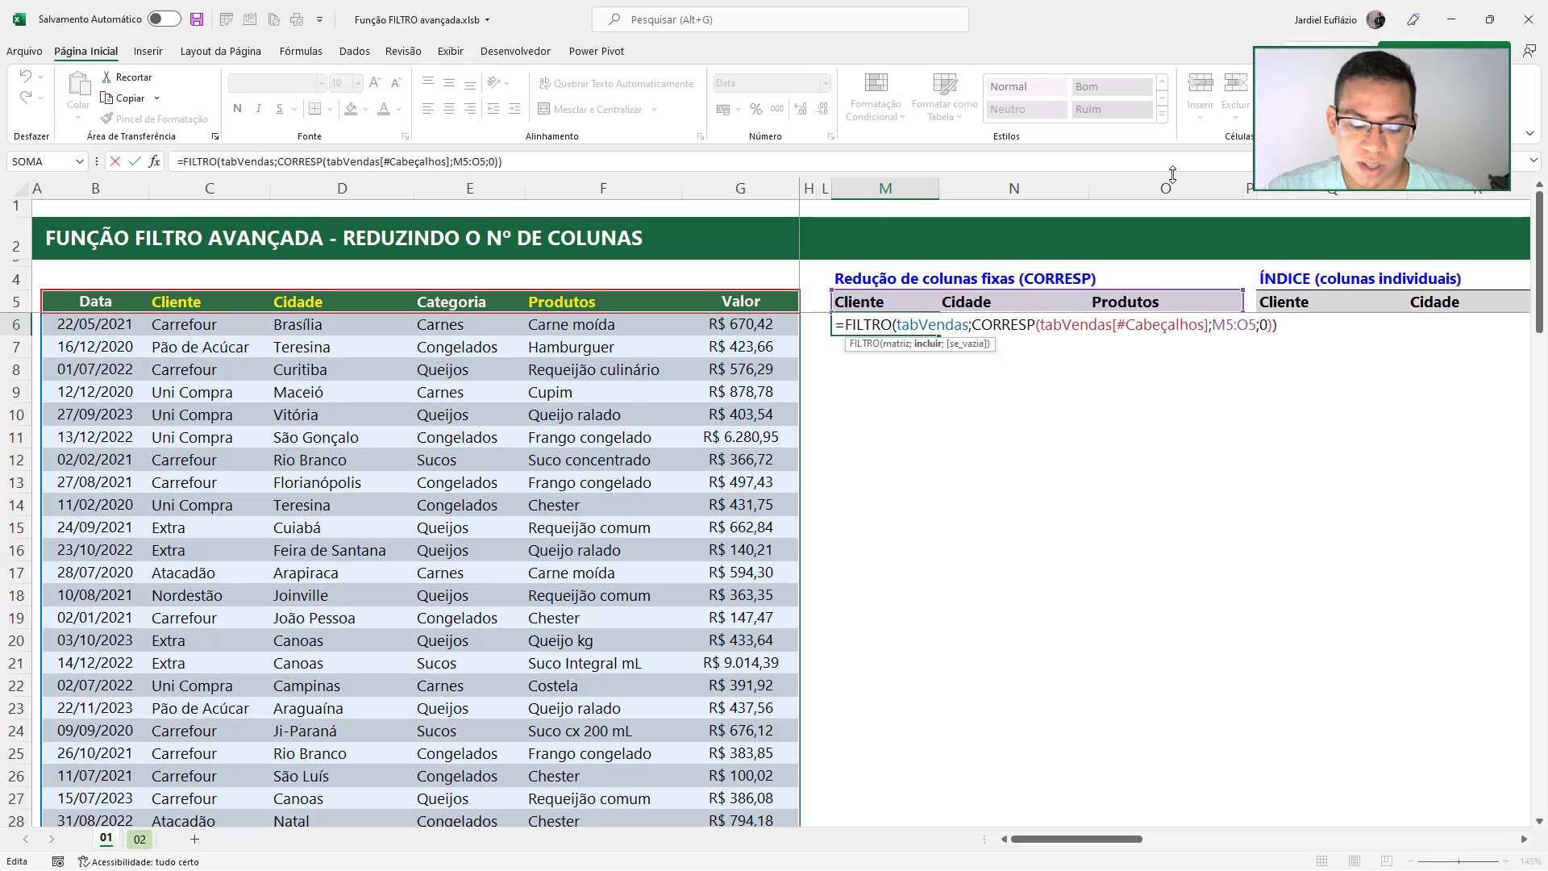
text(ÉNÚM()
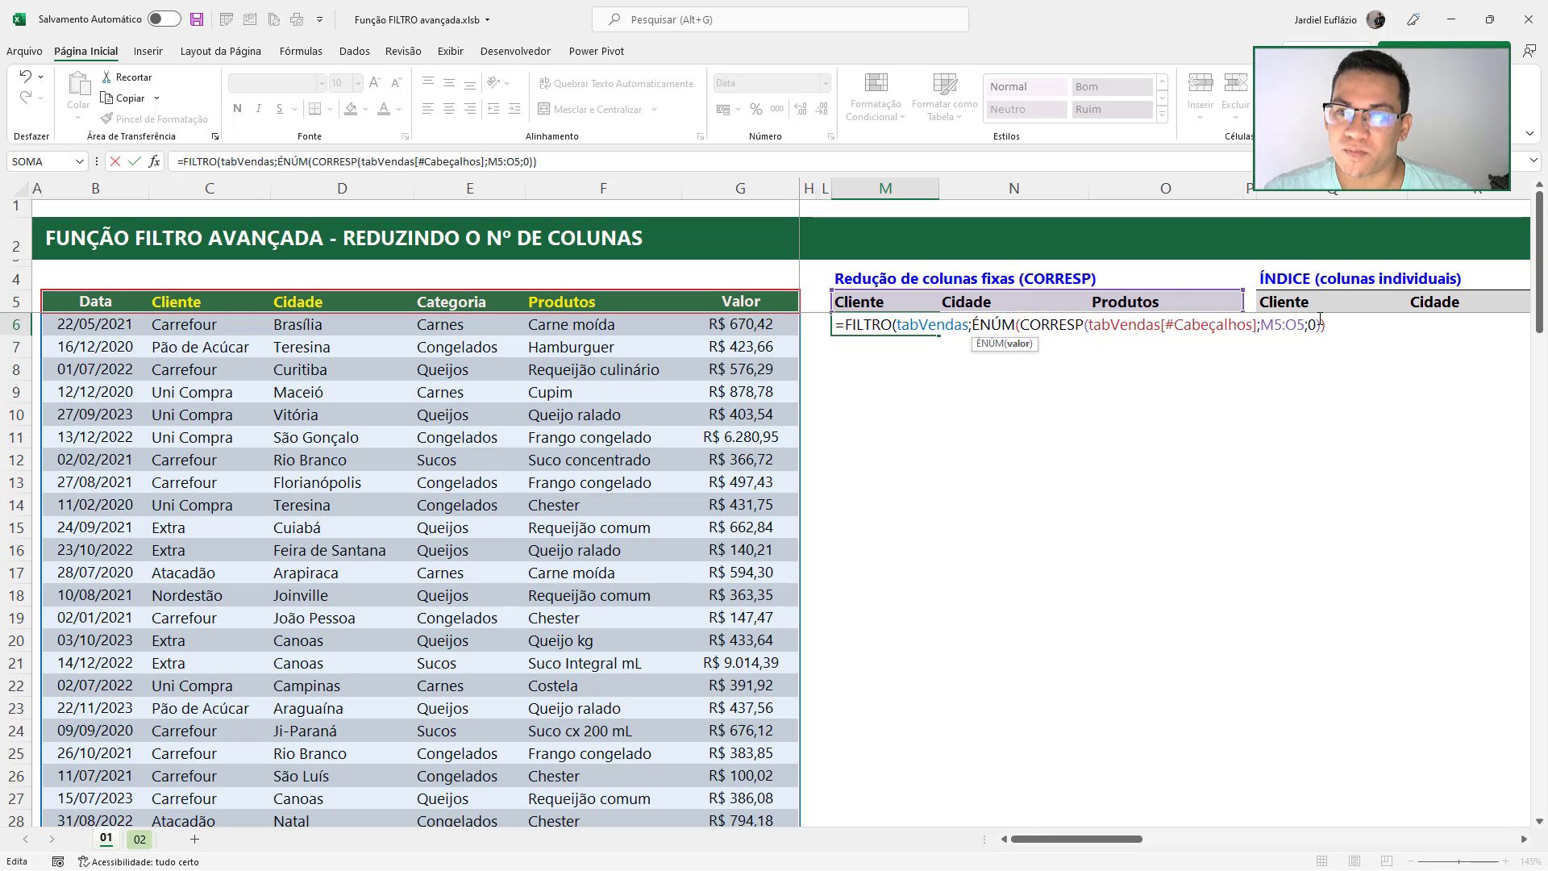
click(1323, 327)
text())
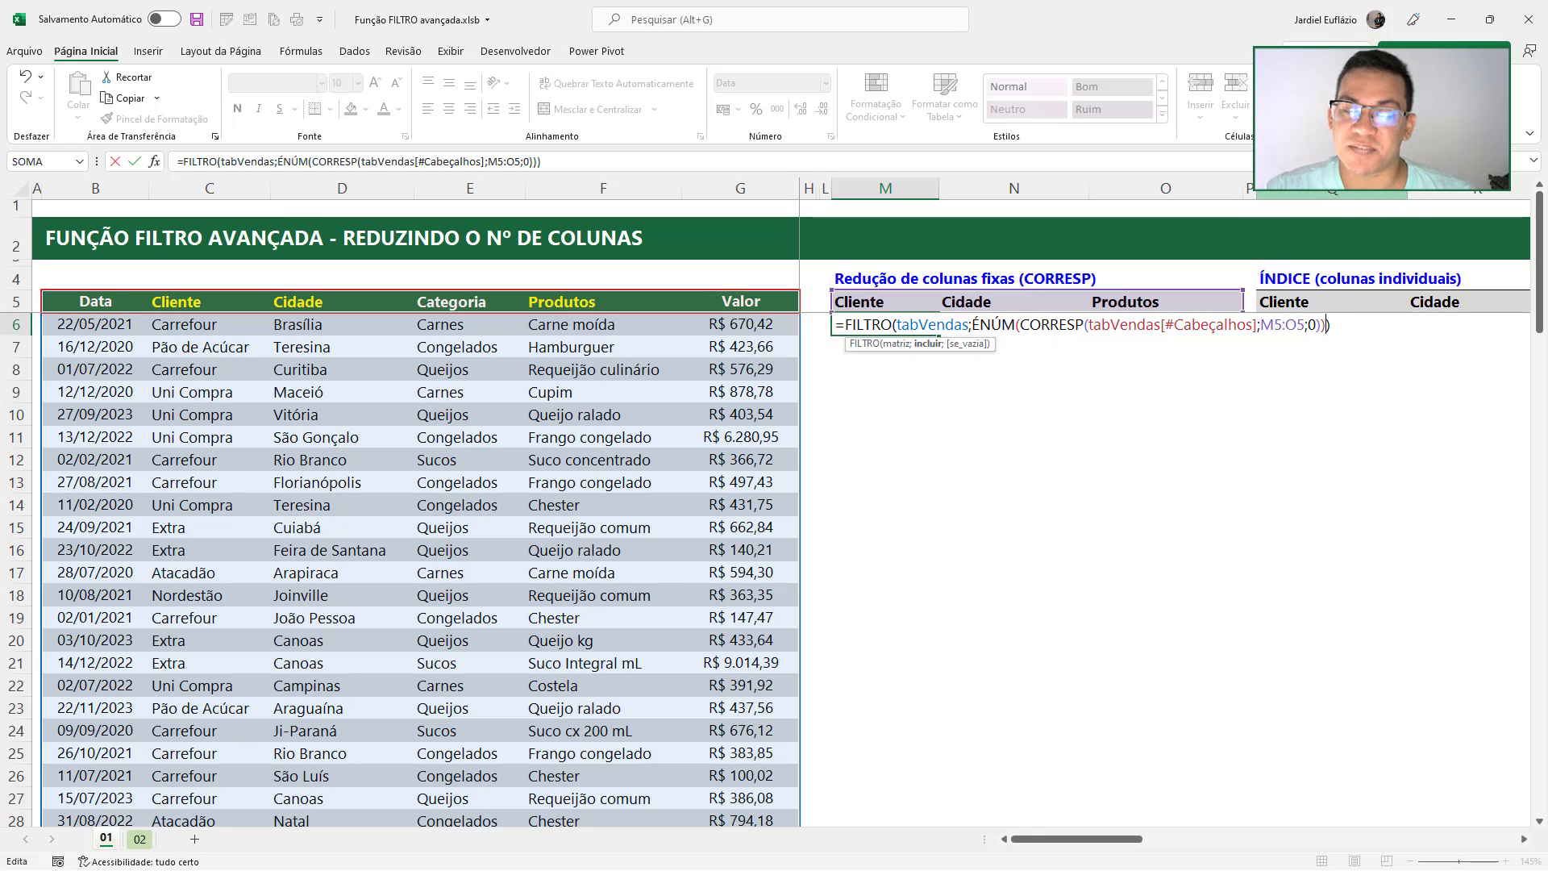
Preview the CORRESP values inside ÉNÚM, restore the expression, and confirm the formula in M6
click(1024, 324)
click(1021, 344)
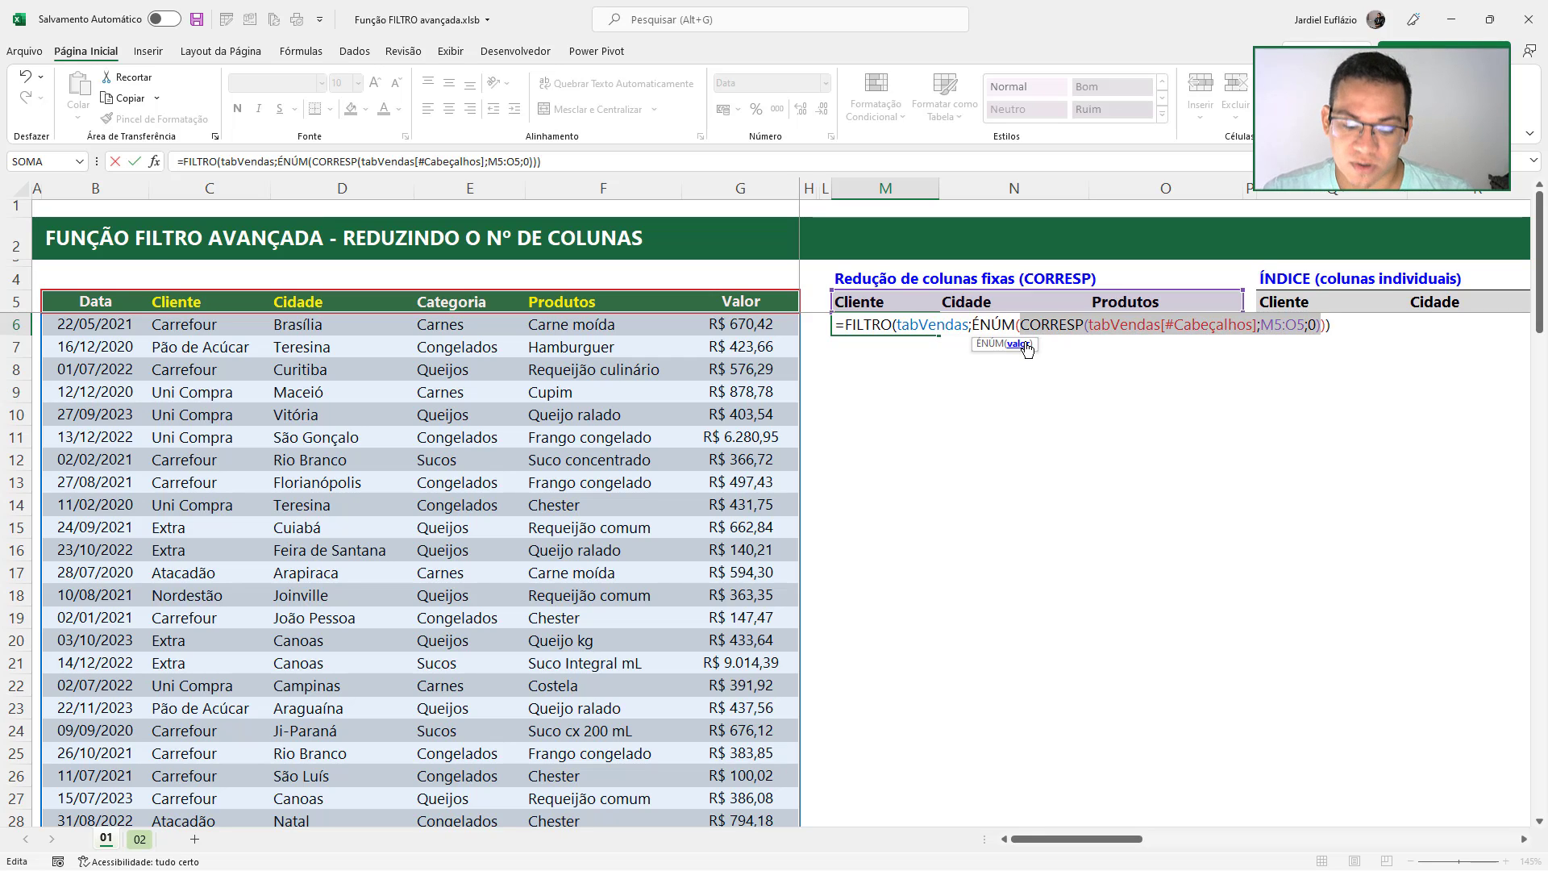
key(F9)
click(1085, 327)
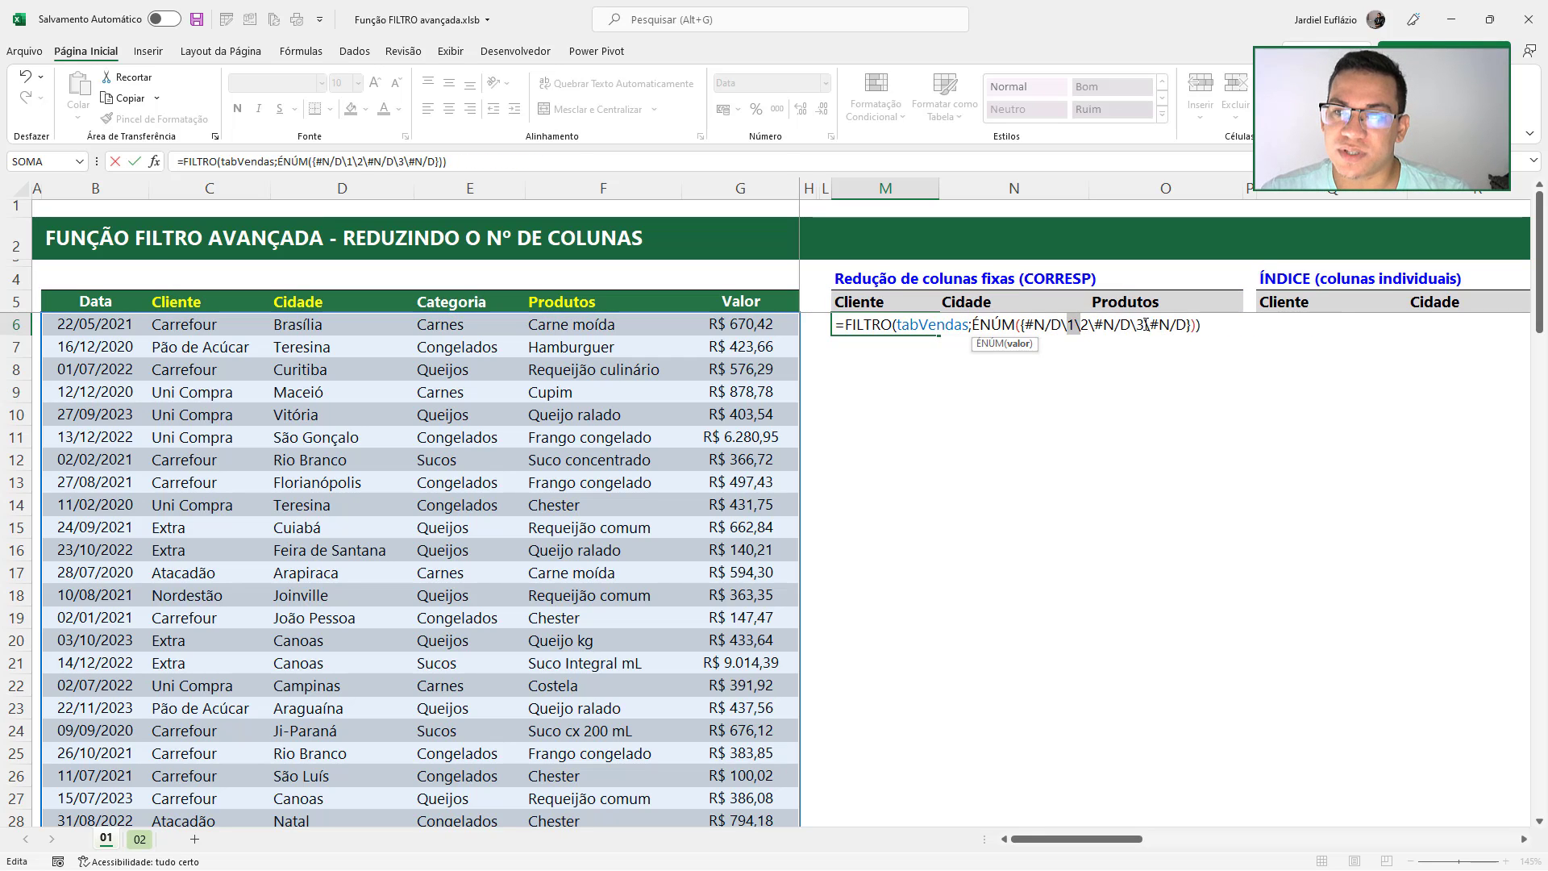
key(ctrl+z)
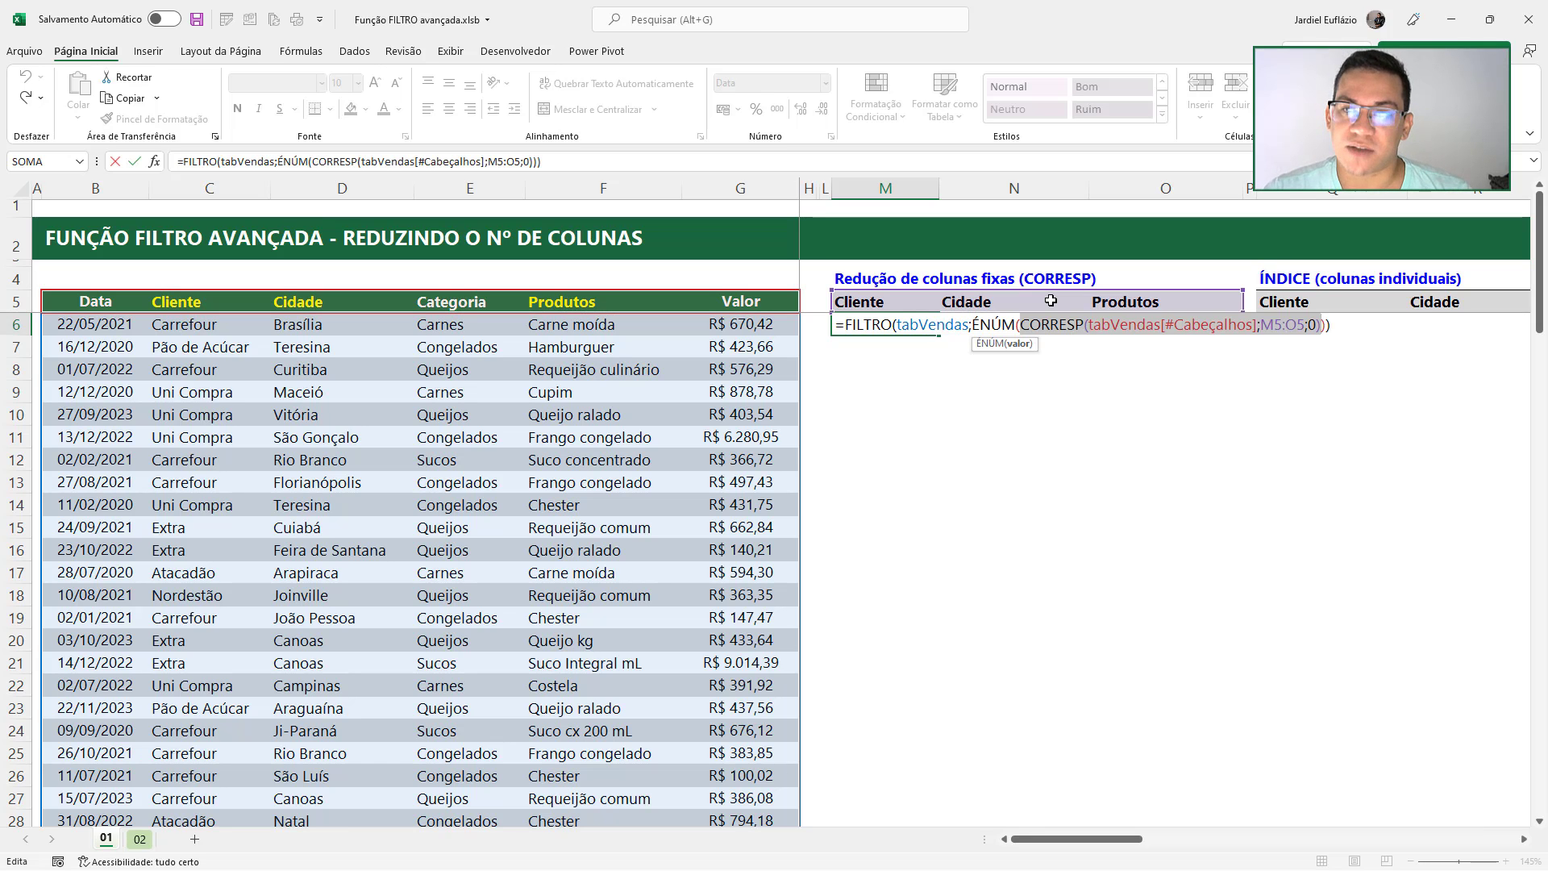
key(Return)
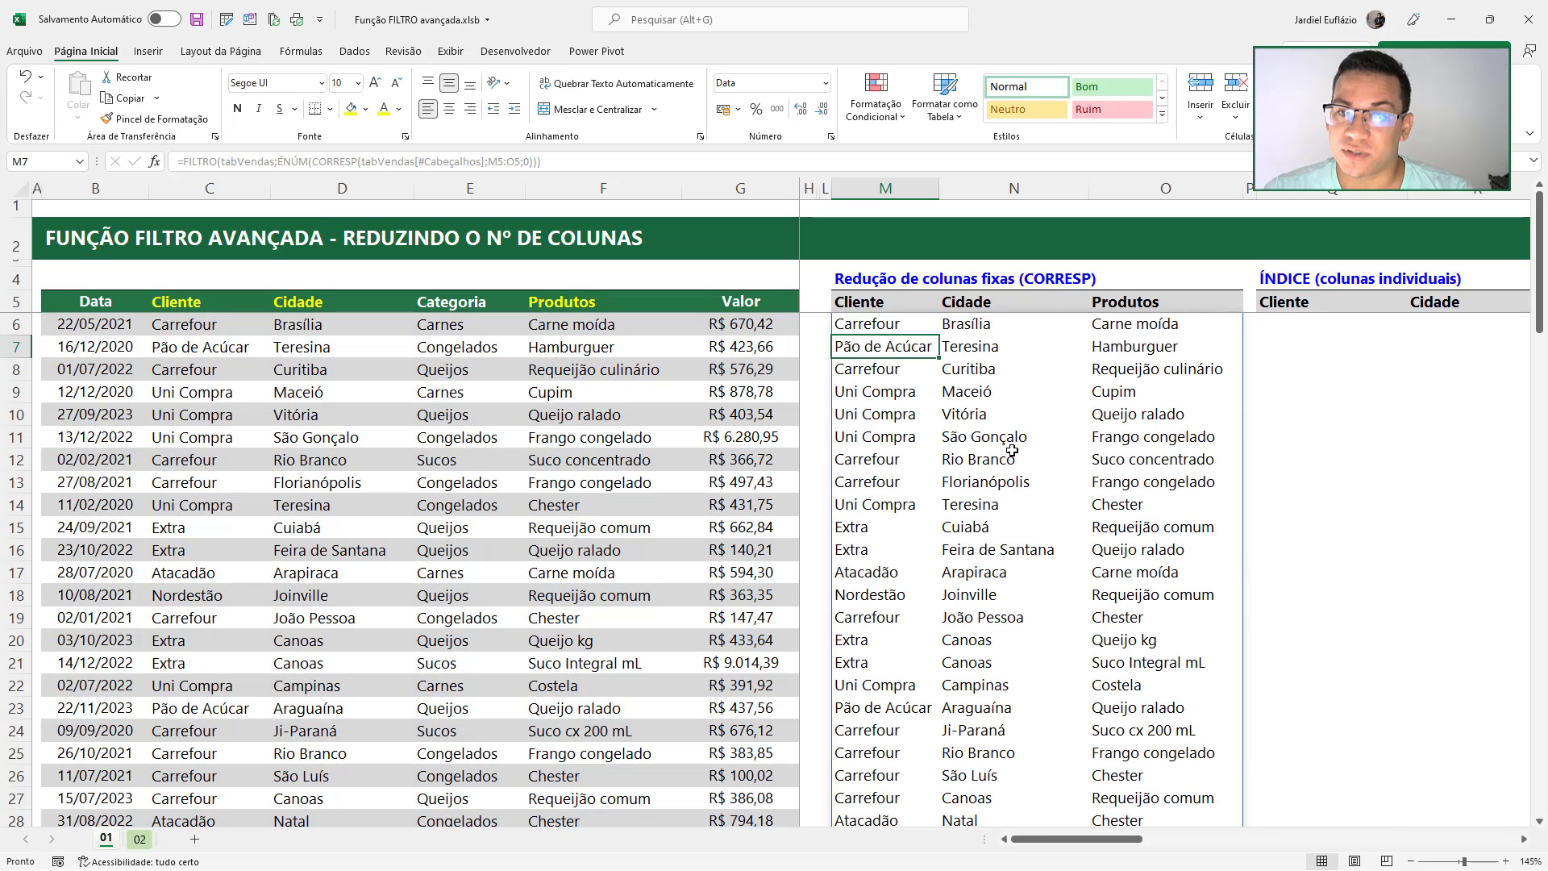
Evaluate the full ÉNÚM argument of the M6 formula to examine its logical values, and restore the original expression
double_click(897, 328)
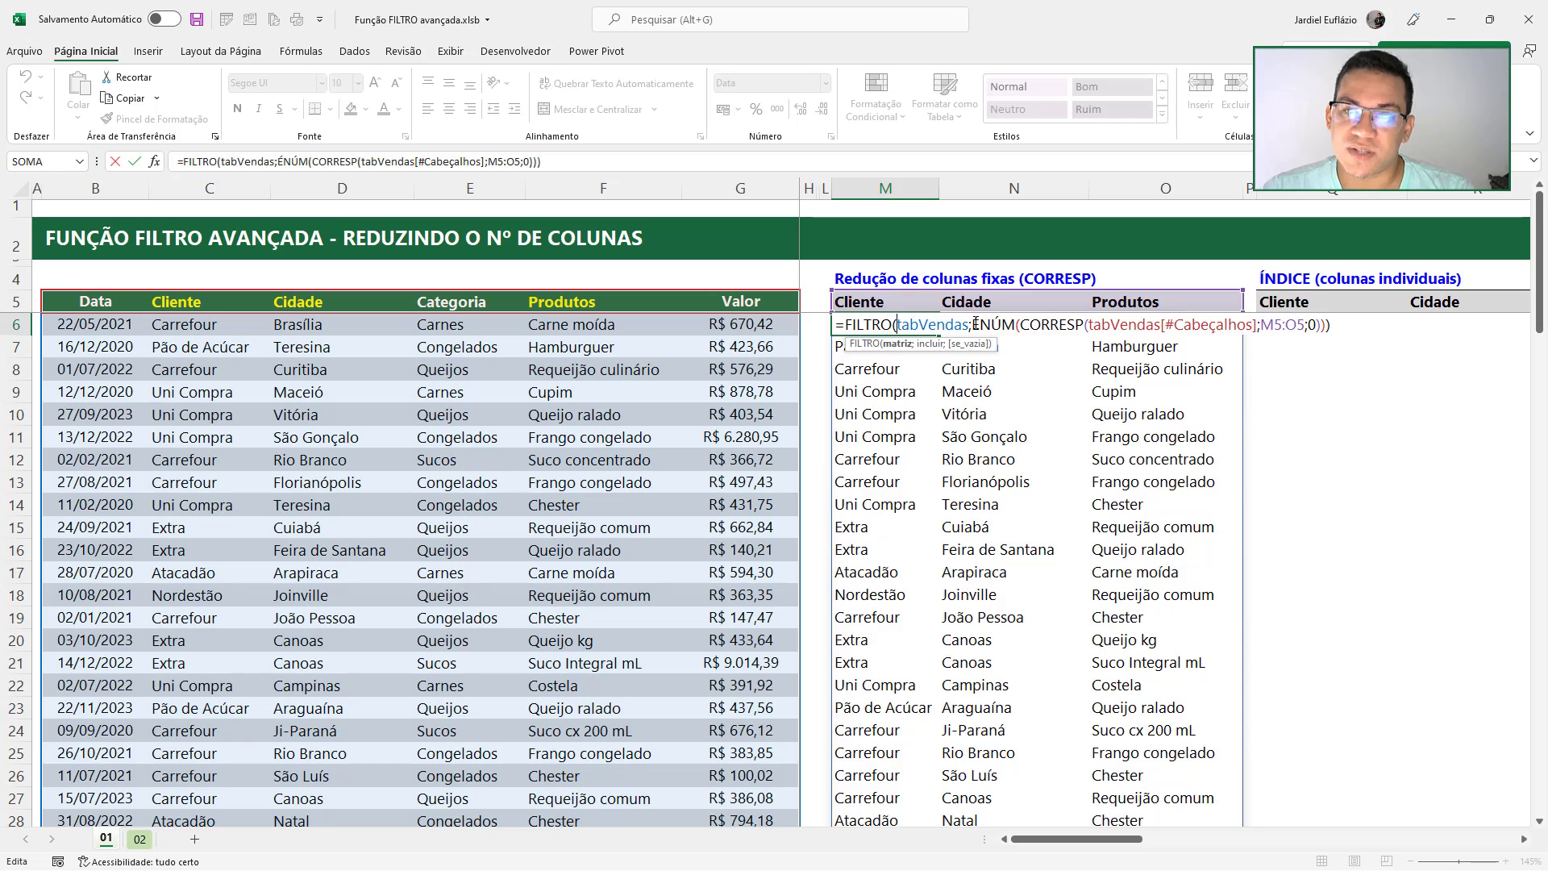
click(929, 344)
key(ctrl+c)
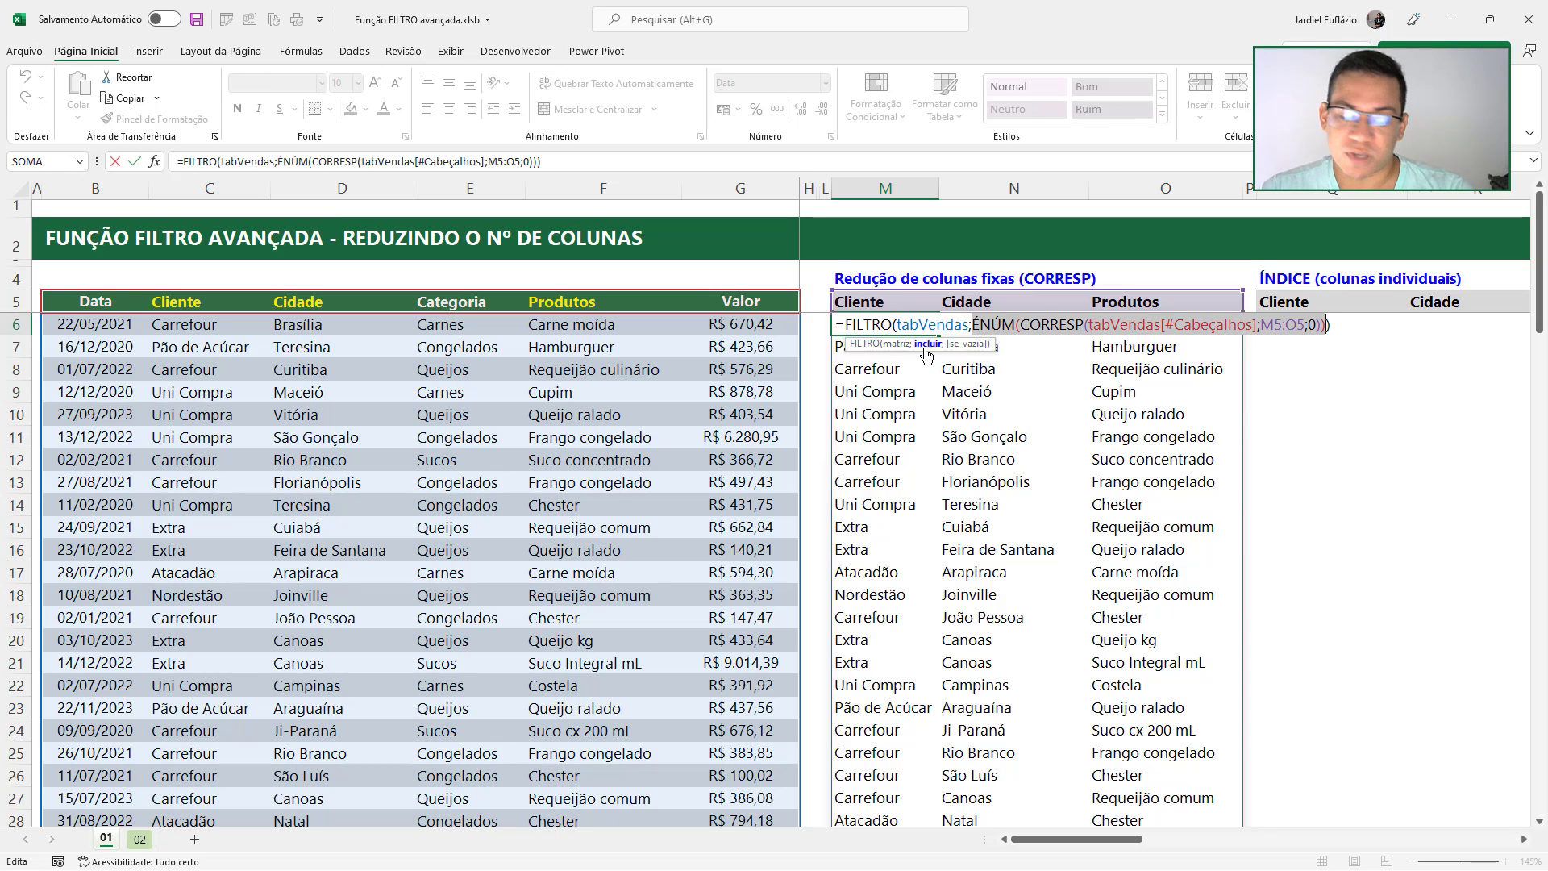
key(F9)
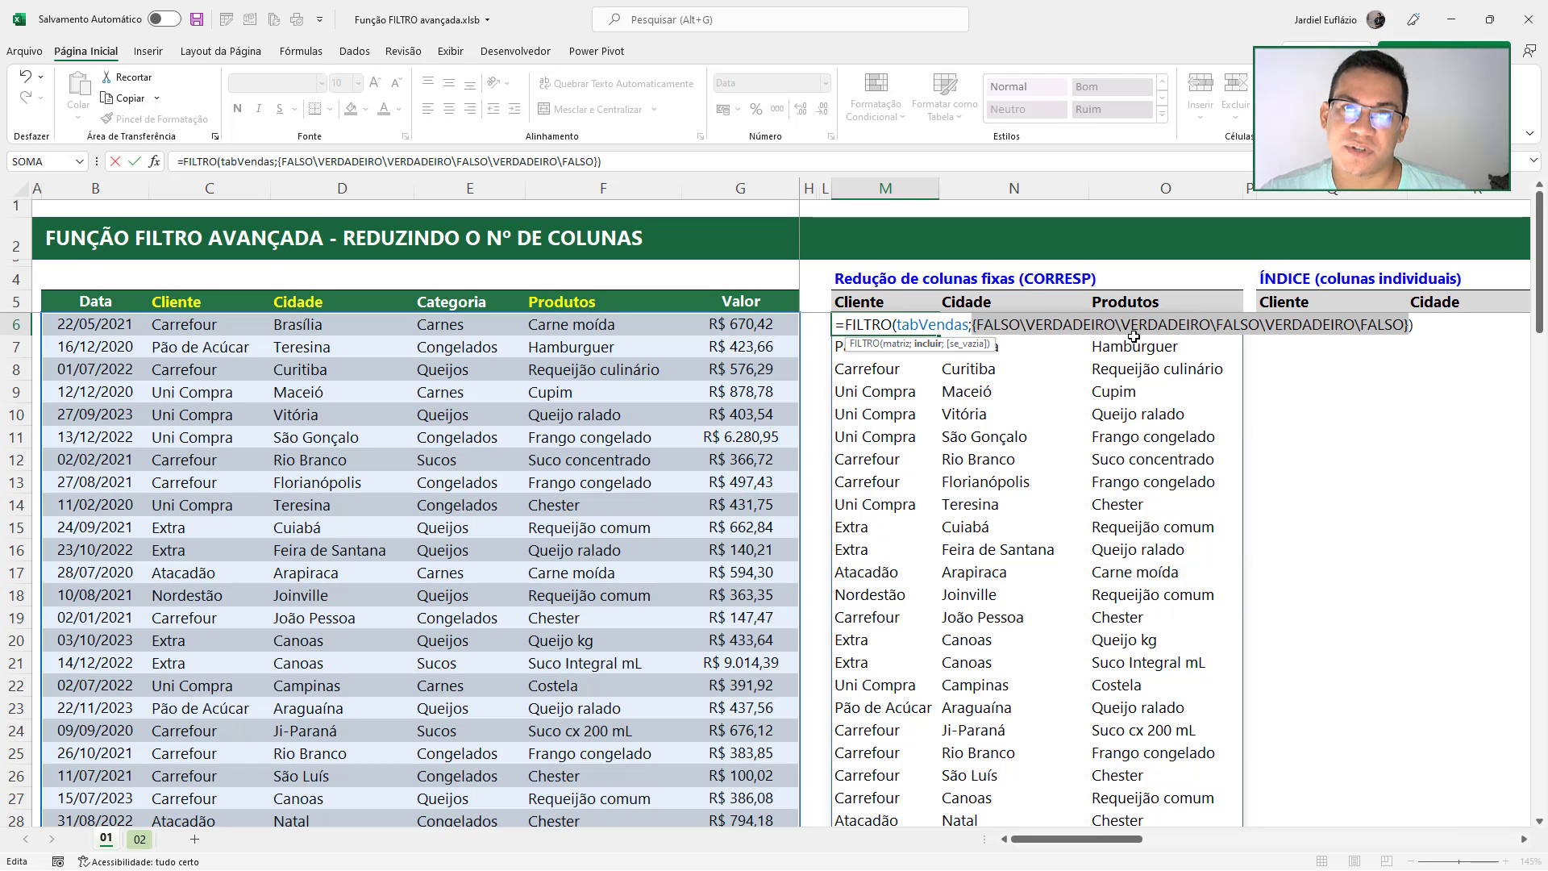
key(ctrl+v)
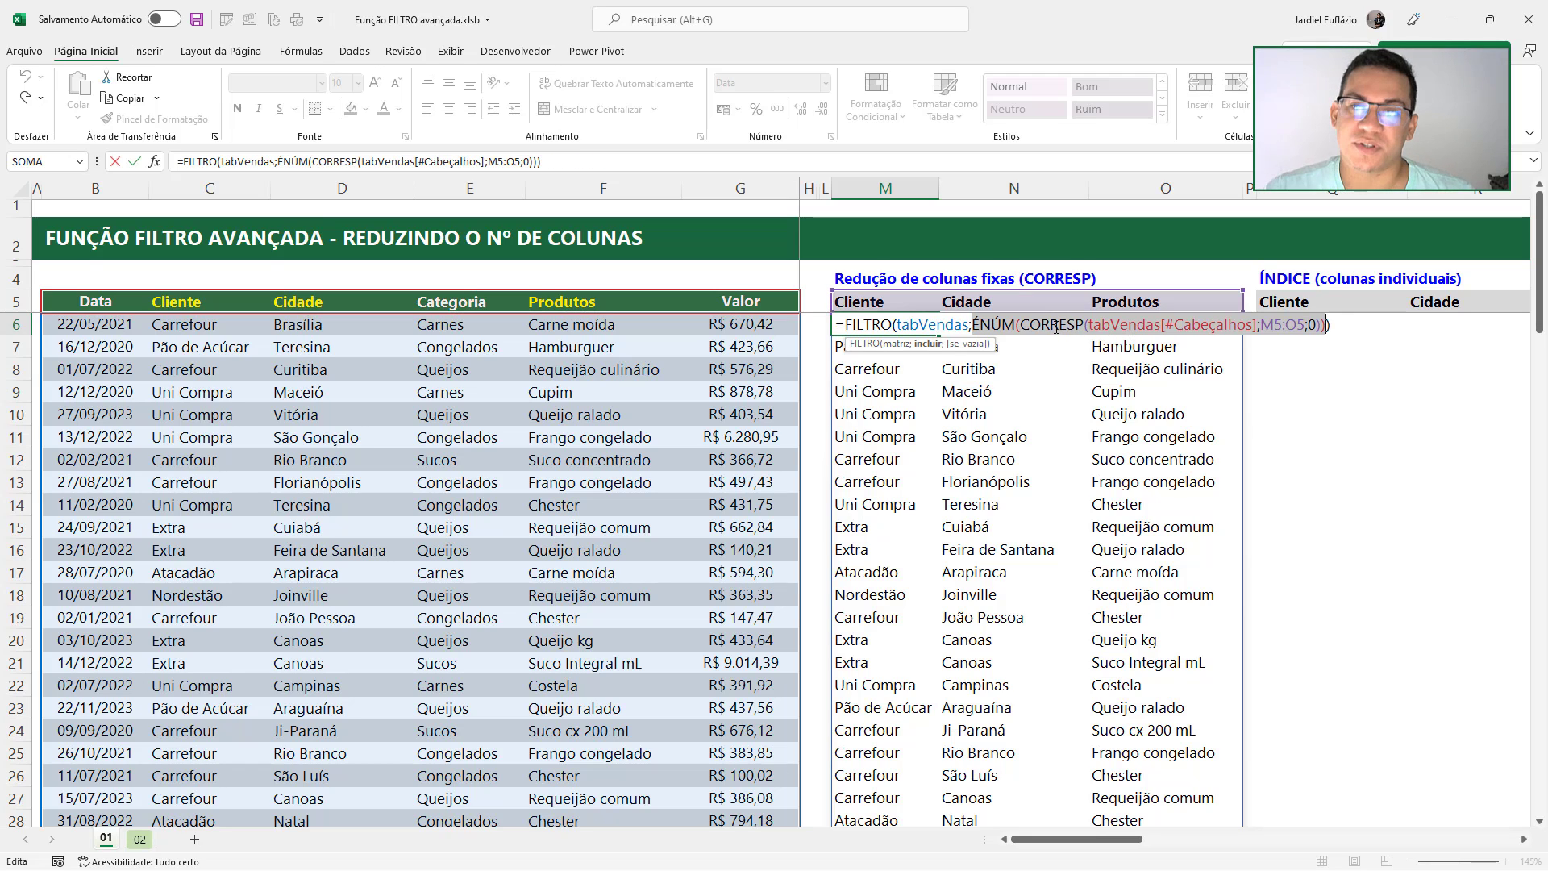
key(Return)
Unhide columns I to K between columns H and L
drag(809, 188, 822, 186)
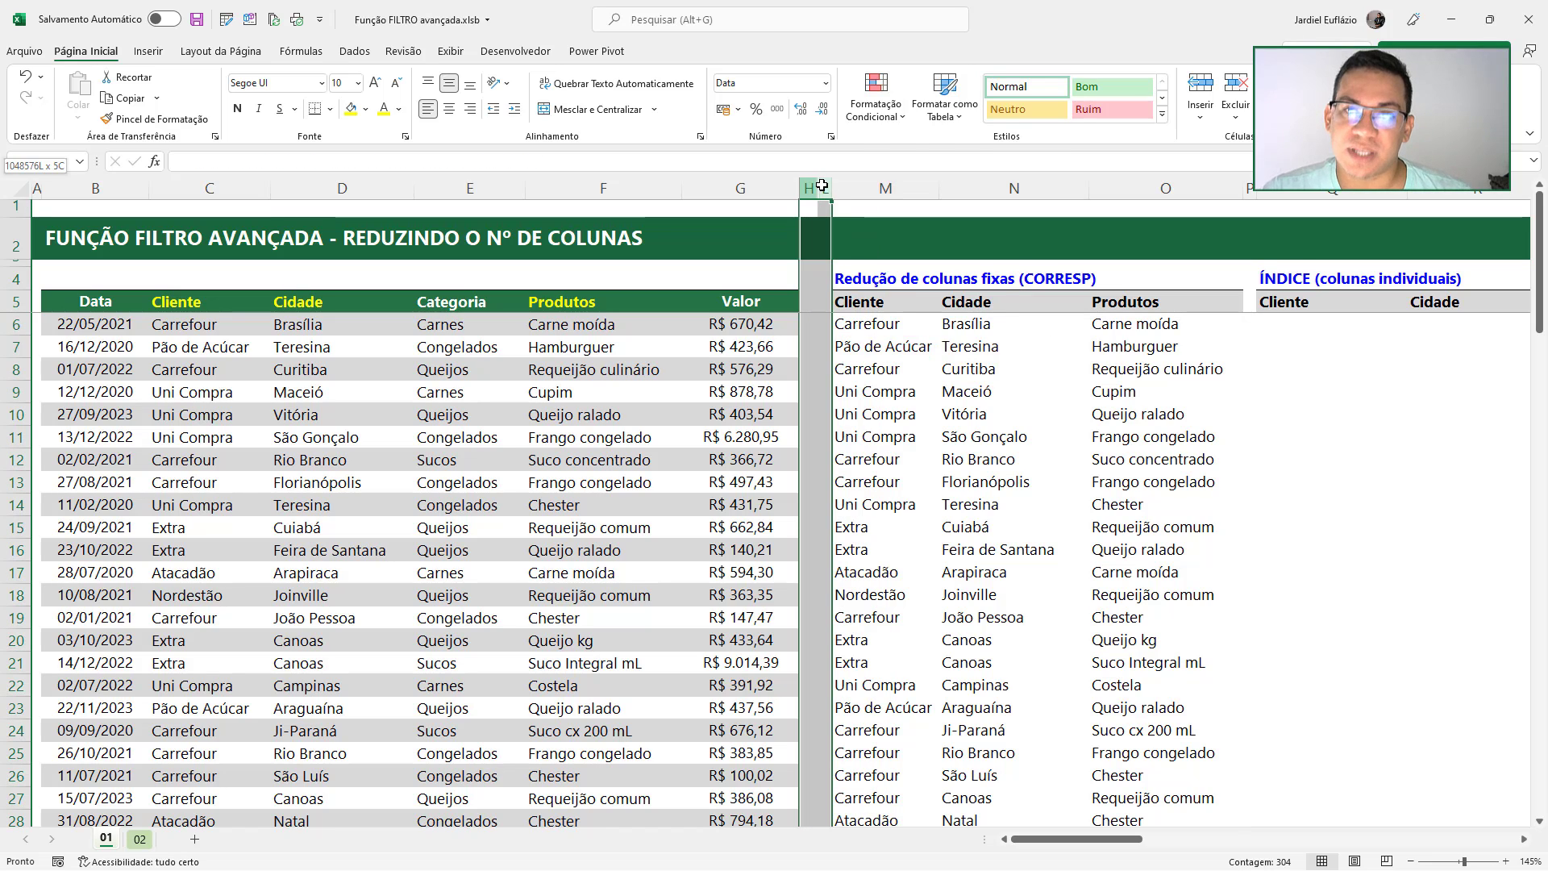
right_click(822, 186)
click(926, 485)
click(1002, 461)
scroll(1051, 419, down, 1)
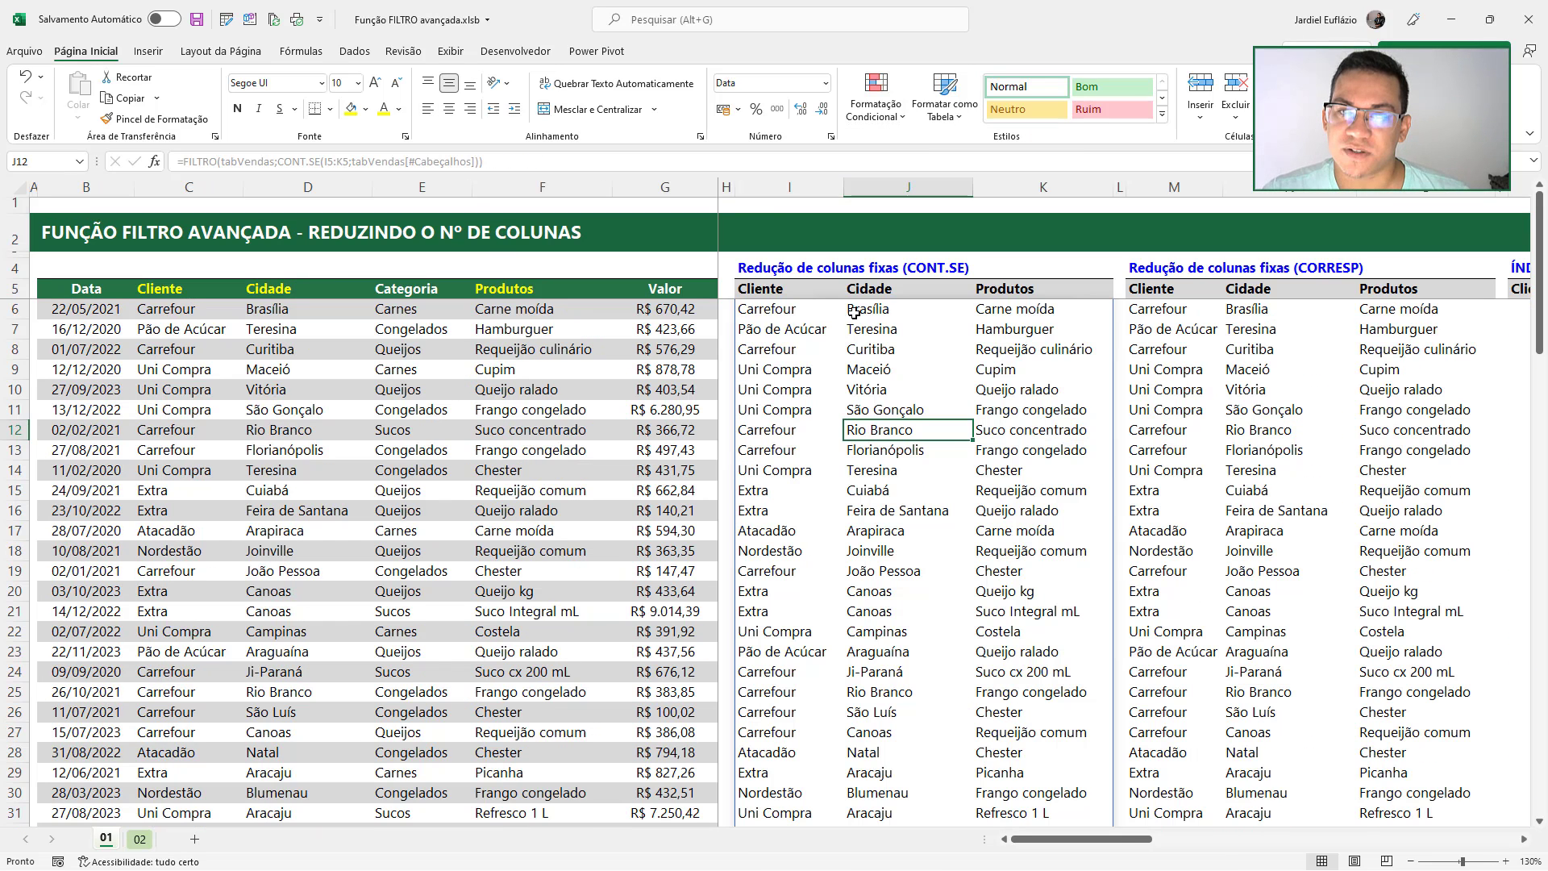
Compare the CONT.SE and CORRESP outputs with each other and with the rows and dates of the sales table
drag(781, 309, 1435, 651)
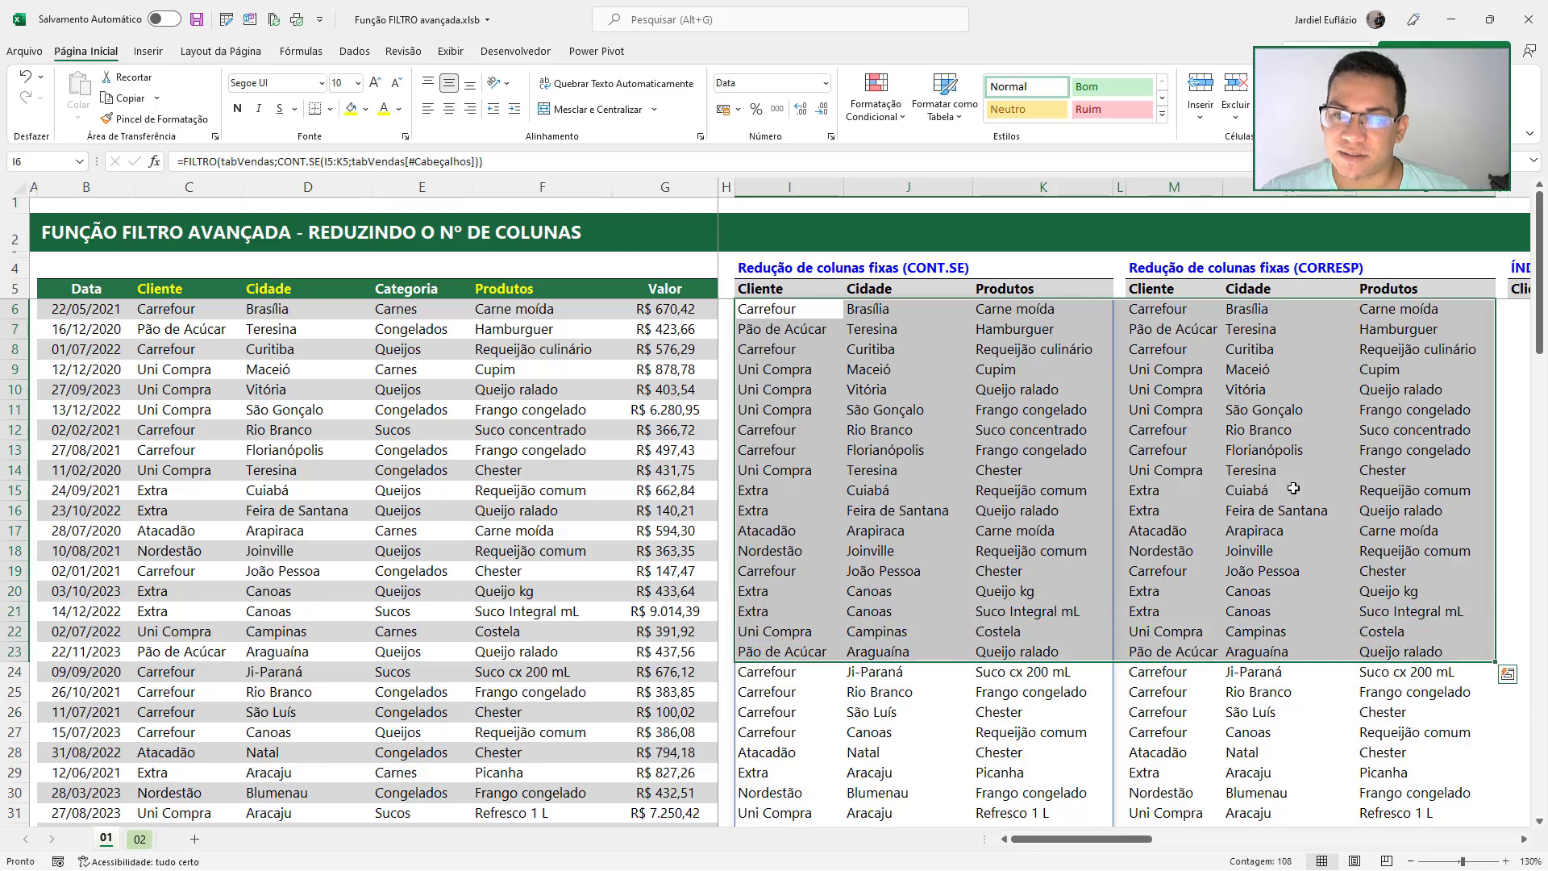
click(1266, 450)
scroll(985, 422, up, 2)
click(845, 351)
key(Right)
key(Right)
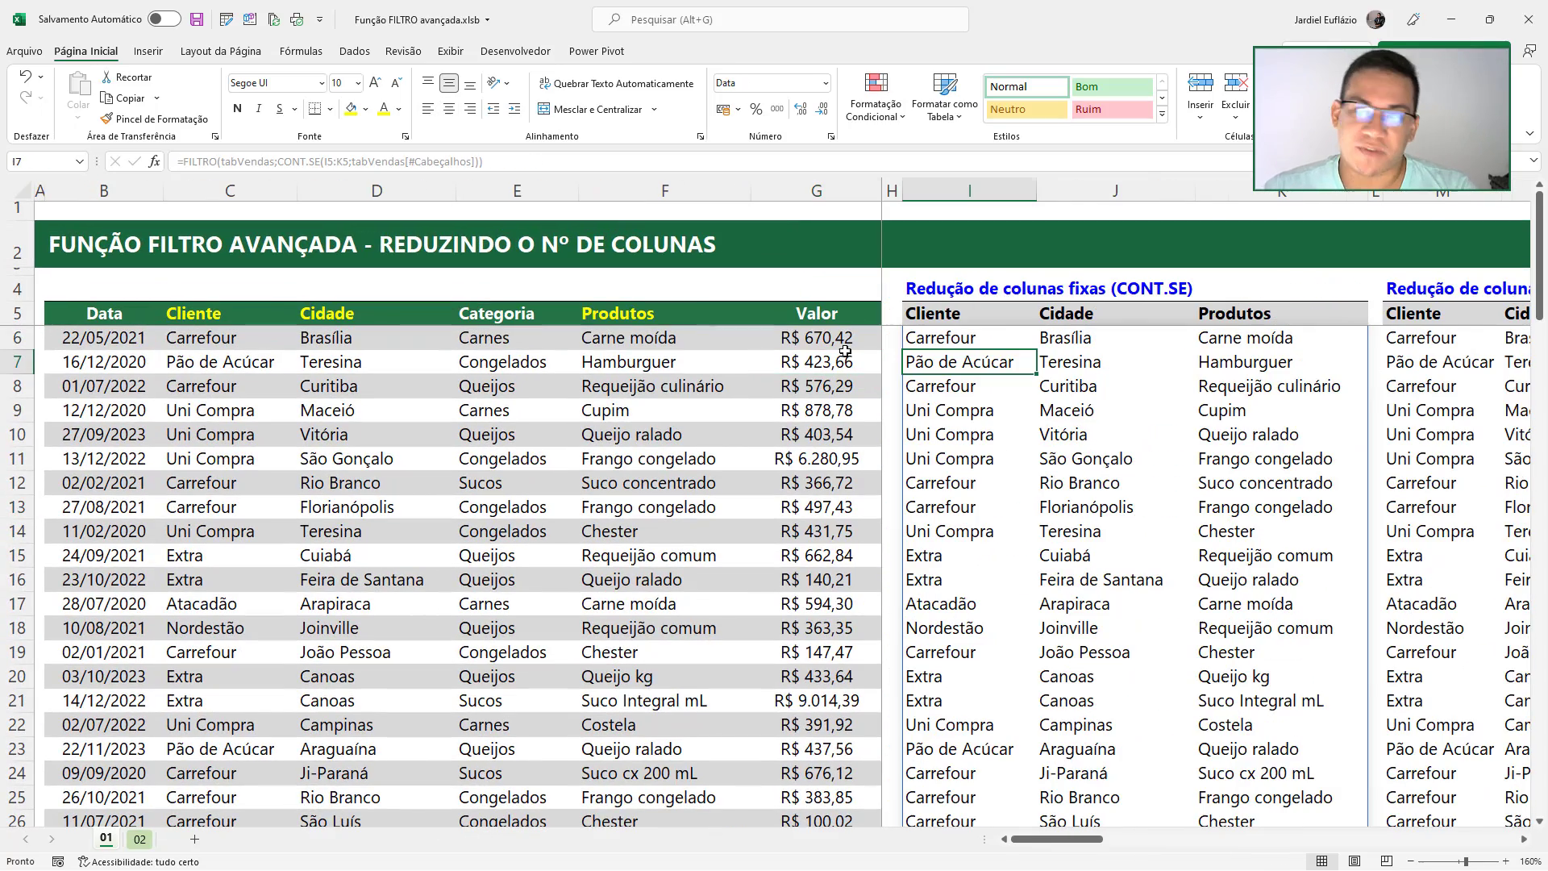
click(991, 339)
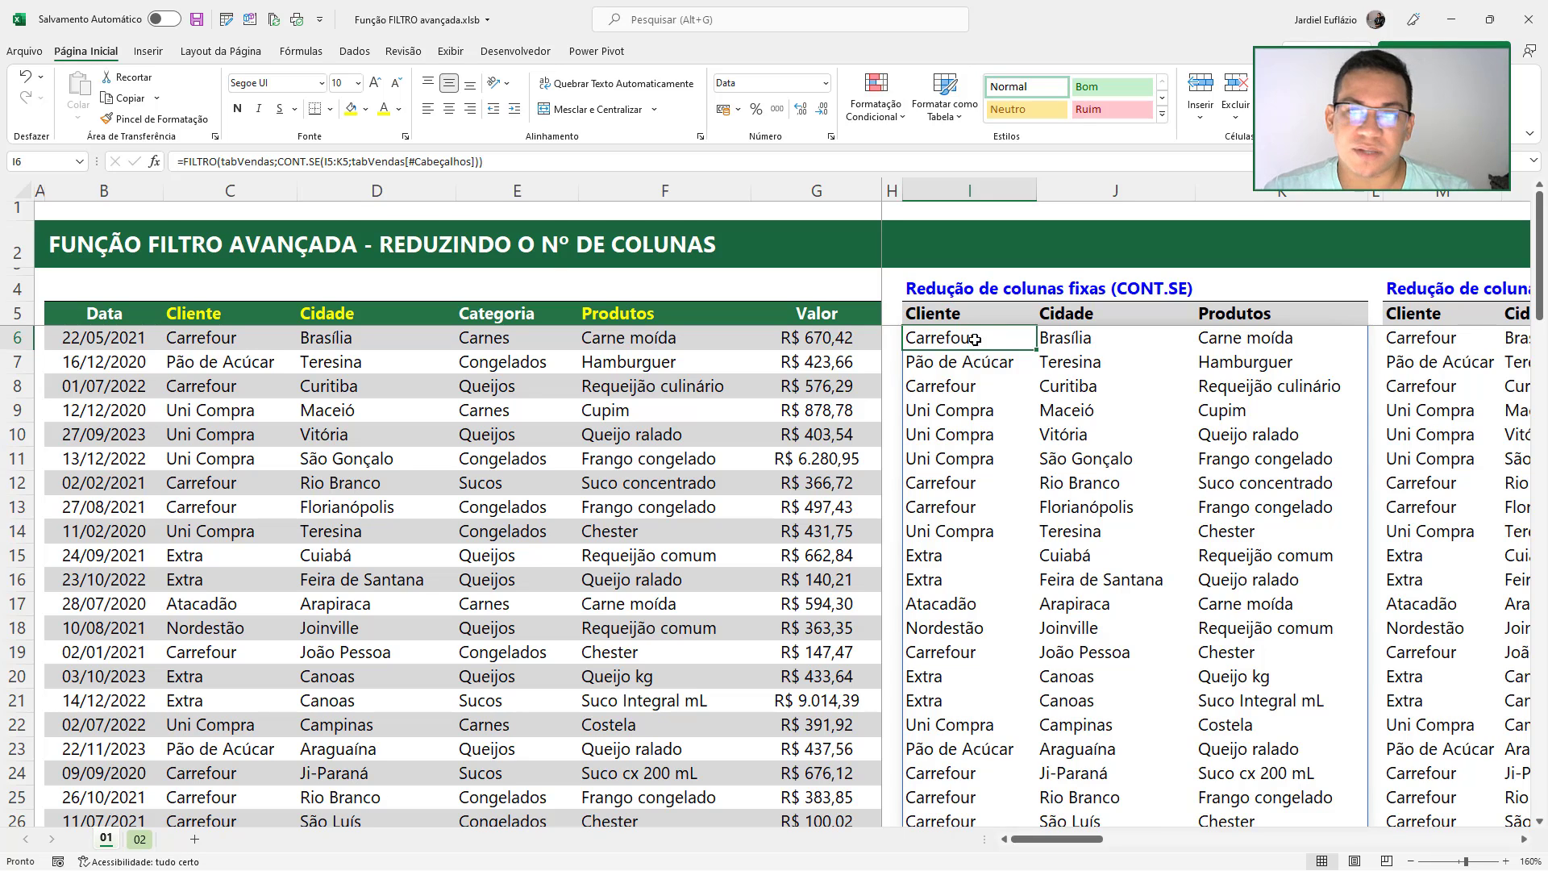
drag(103, 338, 105, 617)
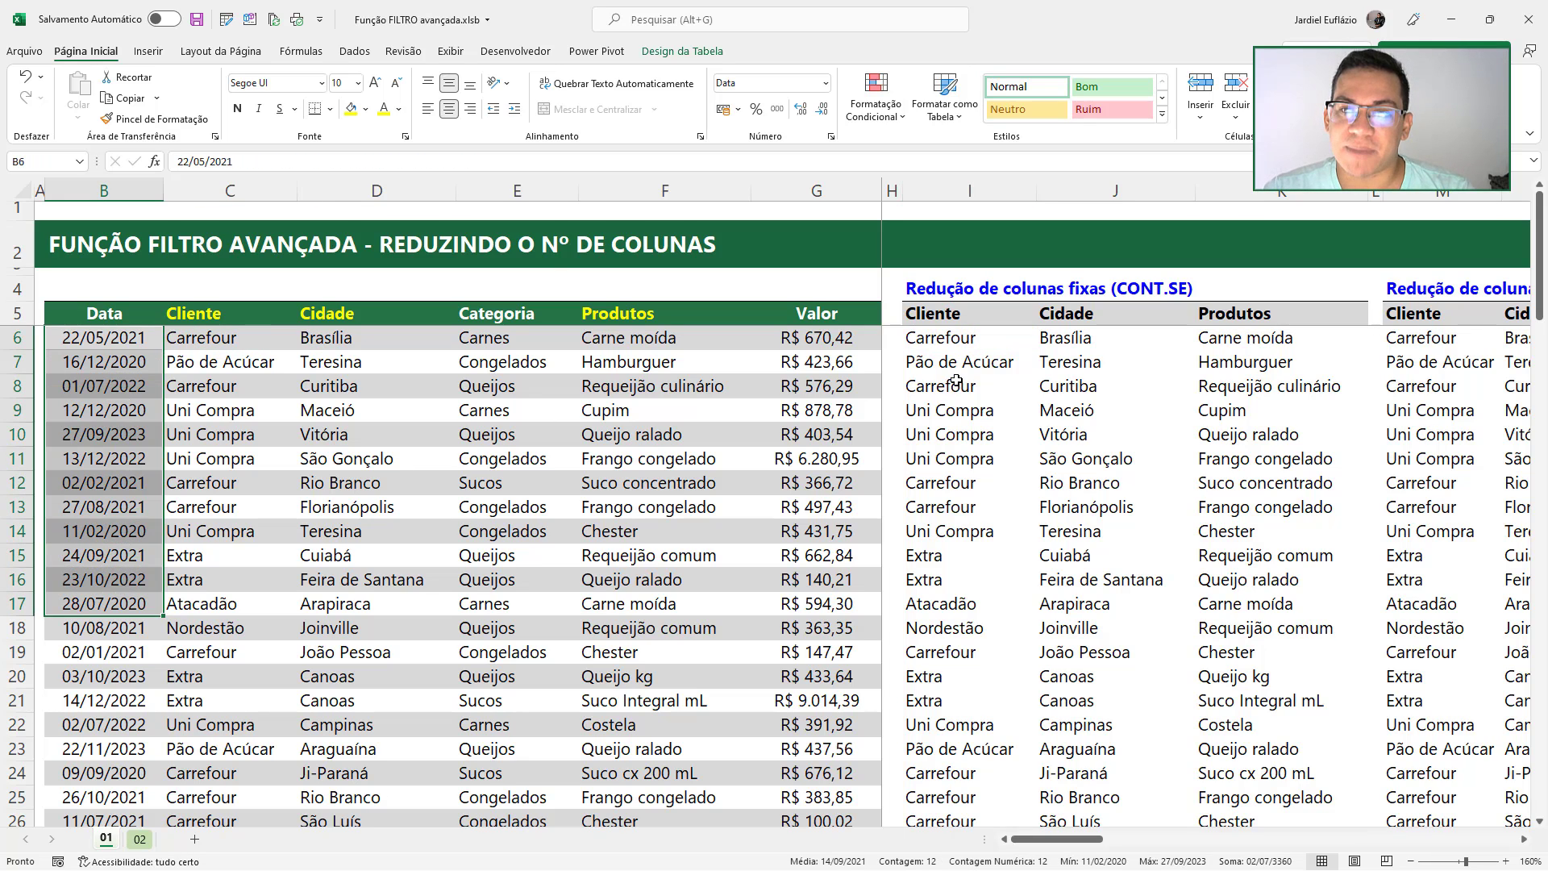
click(967, 343)
Filter the Data column of the sales table to show only the 2021 records
click(230, 386)
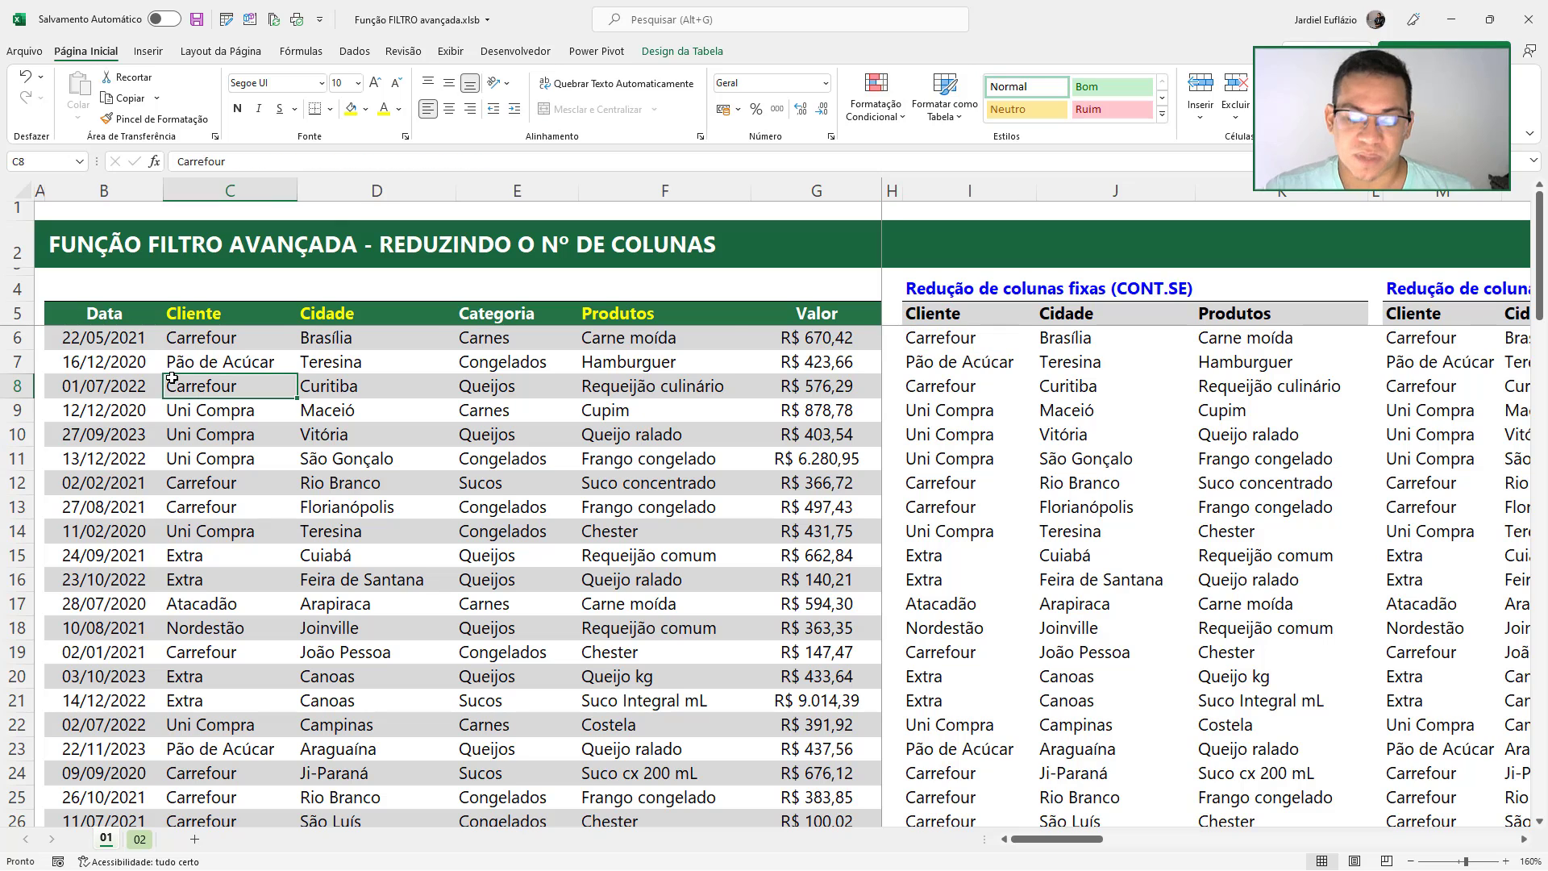
click(156, 317)
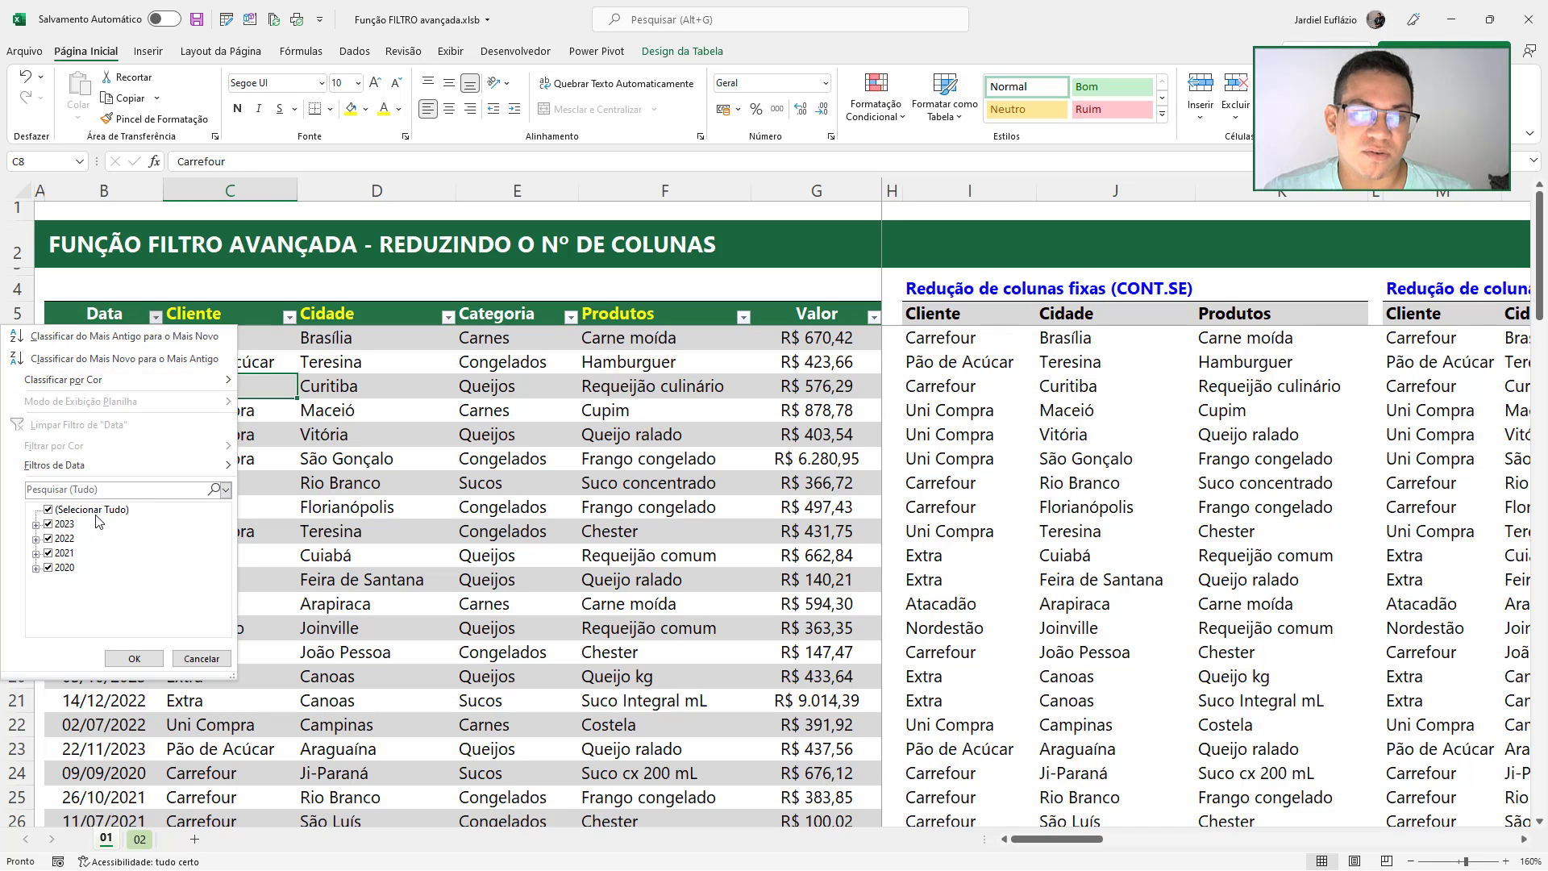
click(80, 509)
click(50, 554)
click(123, 660)
Examine the filtered Valor column down to the last row, and remove the filter from the sales table
click(786, 434)
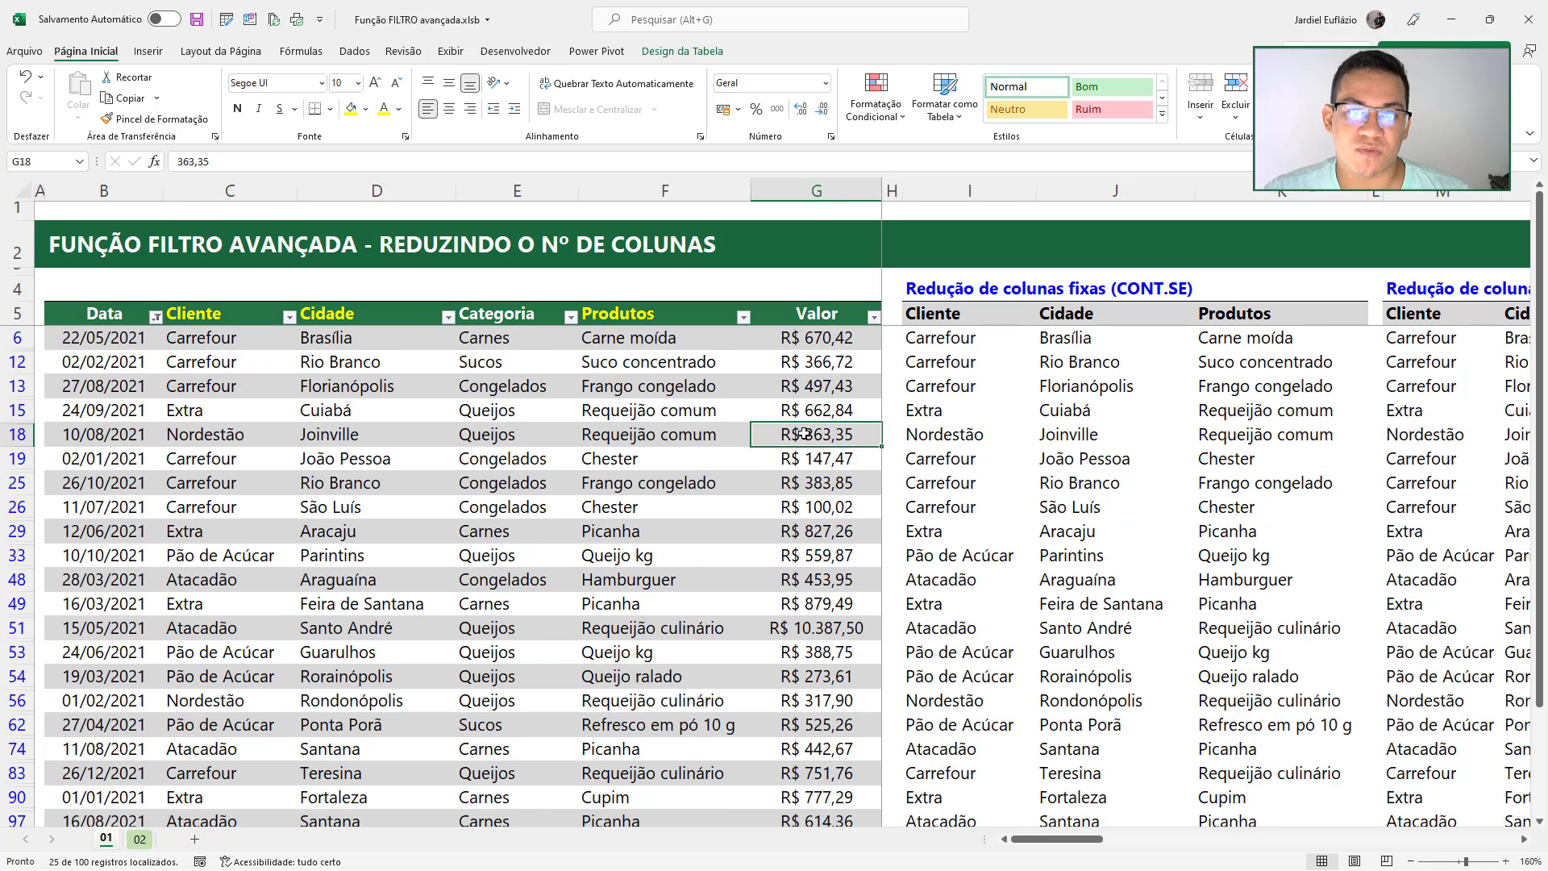
key(ctrl+space)
scroll(133, 489, down, 4)
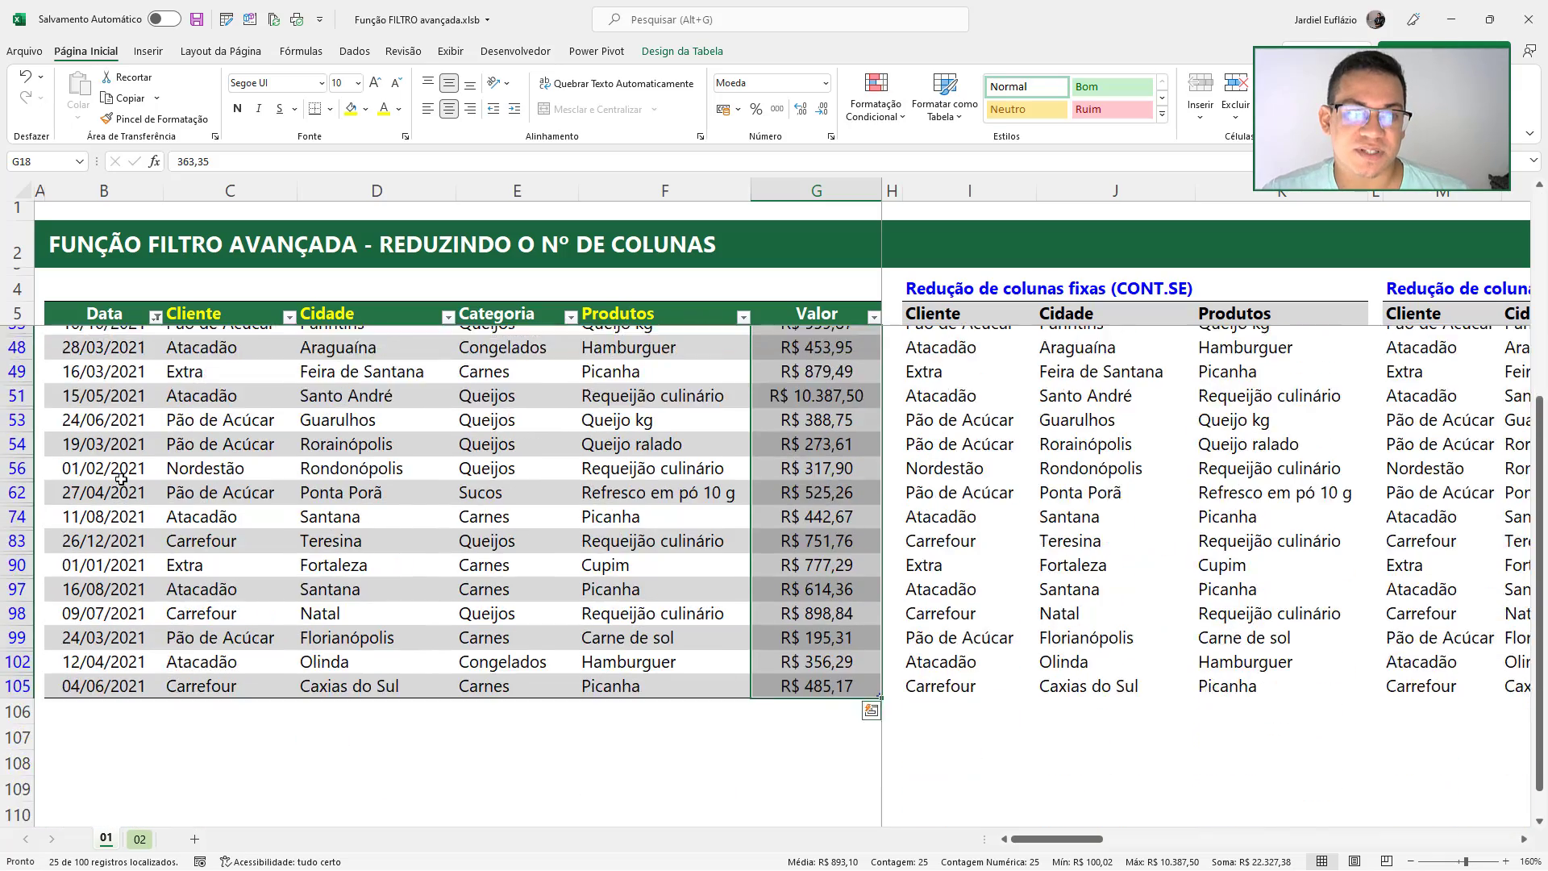
scroll(591, 512, up, 5)
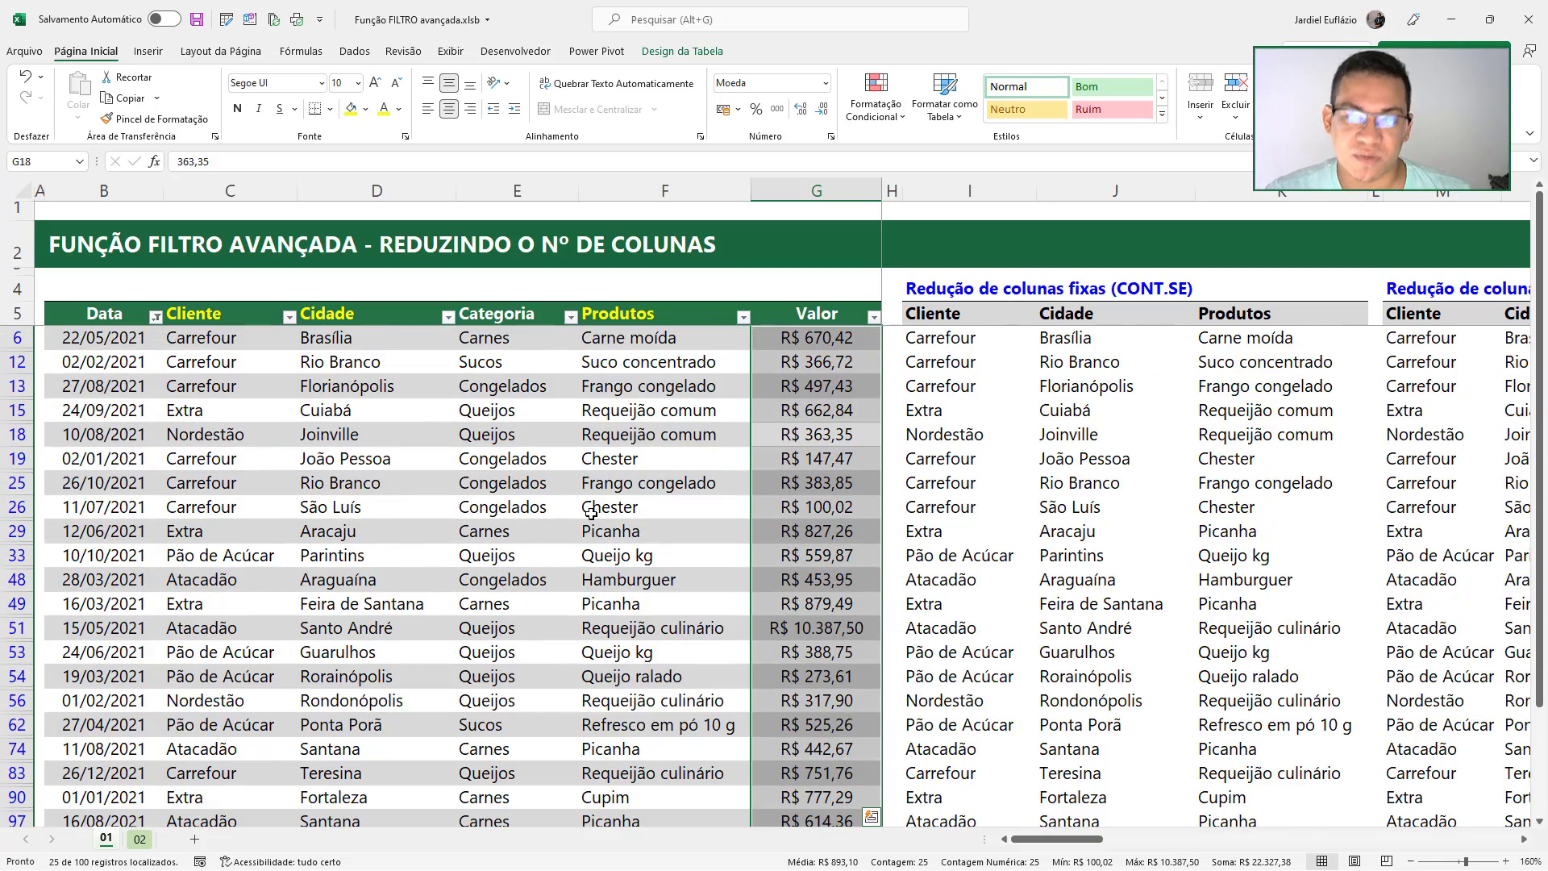
key(ctrl+shift+l)
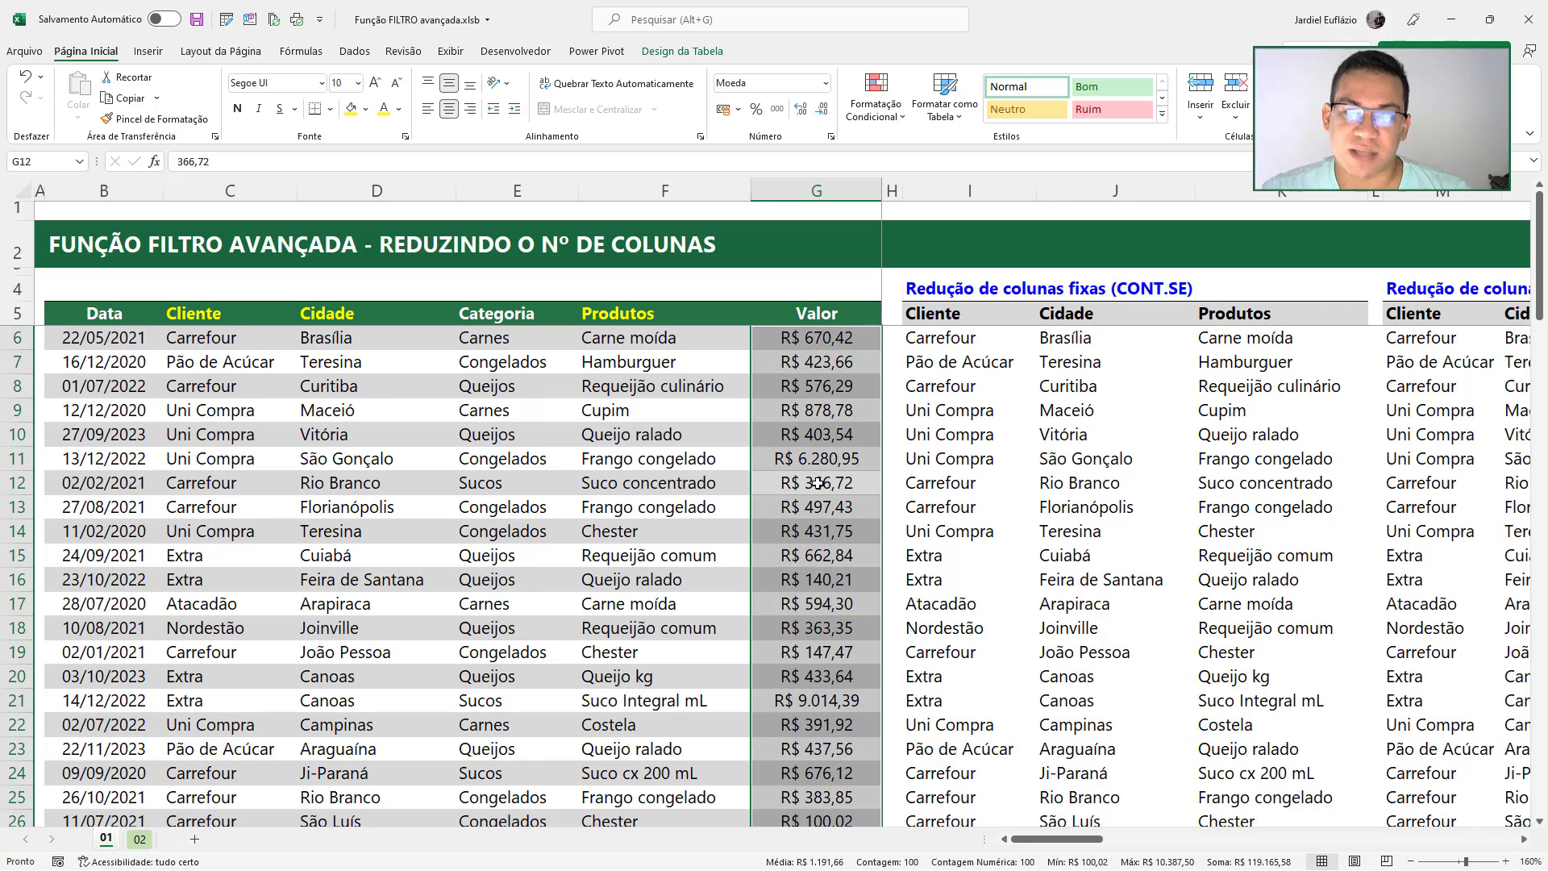
Wrap tabVendas in a nested FILTRO as the first argument of the formula in I6
double_click(963, 336)
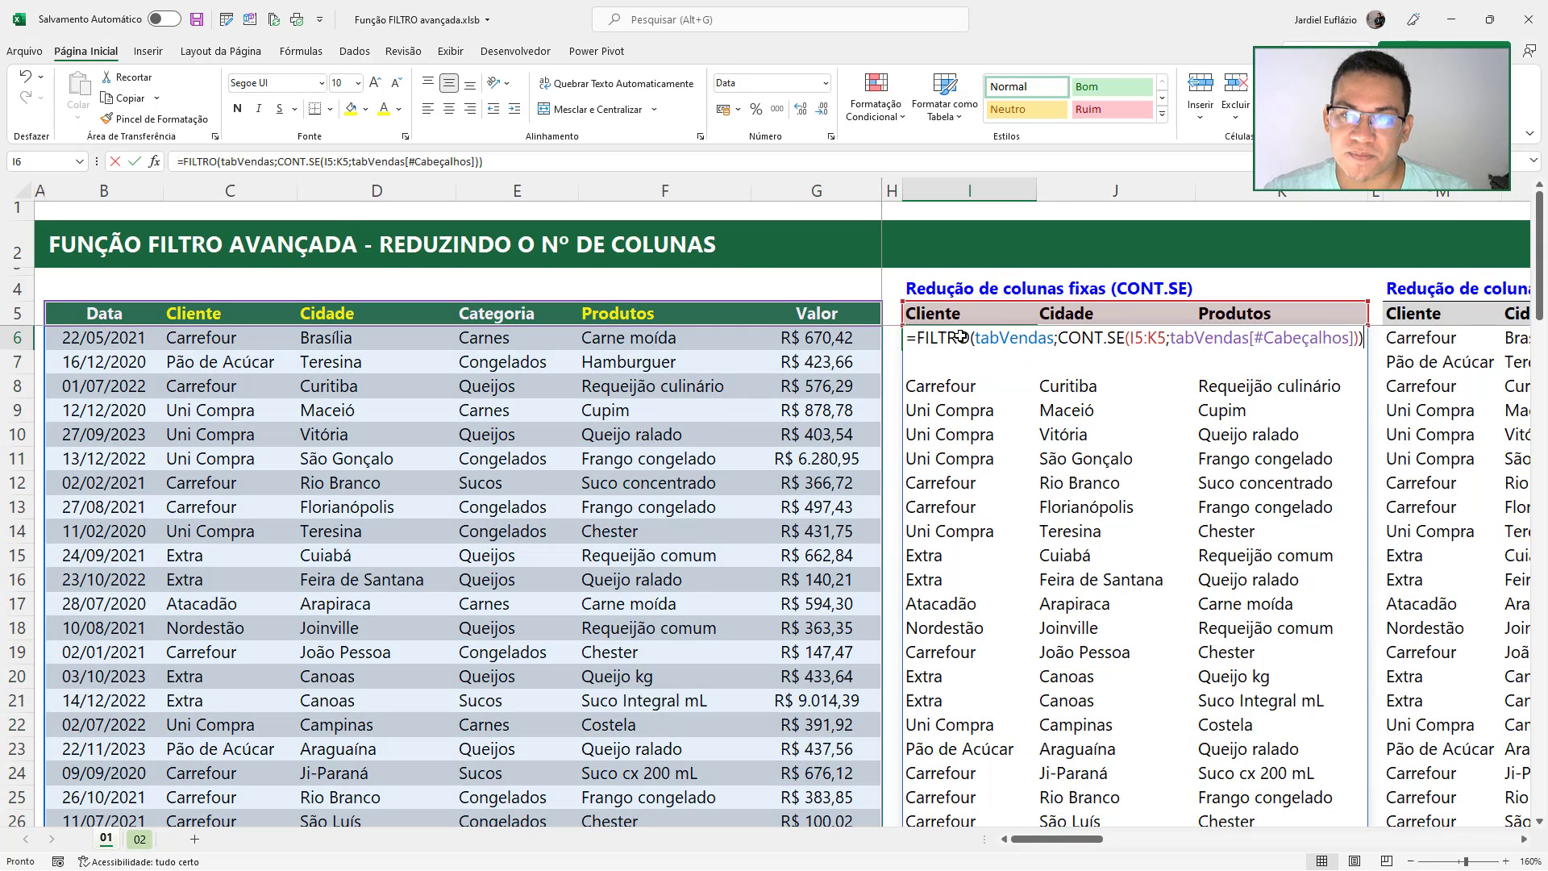
key(Escape)
scroll(1272, 383, up, 1)
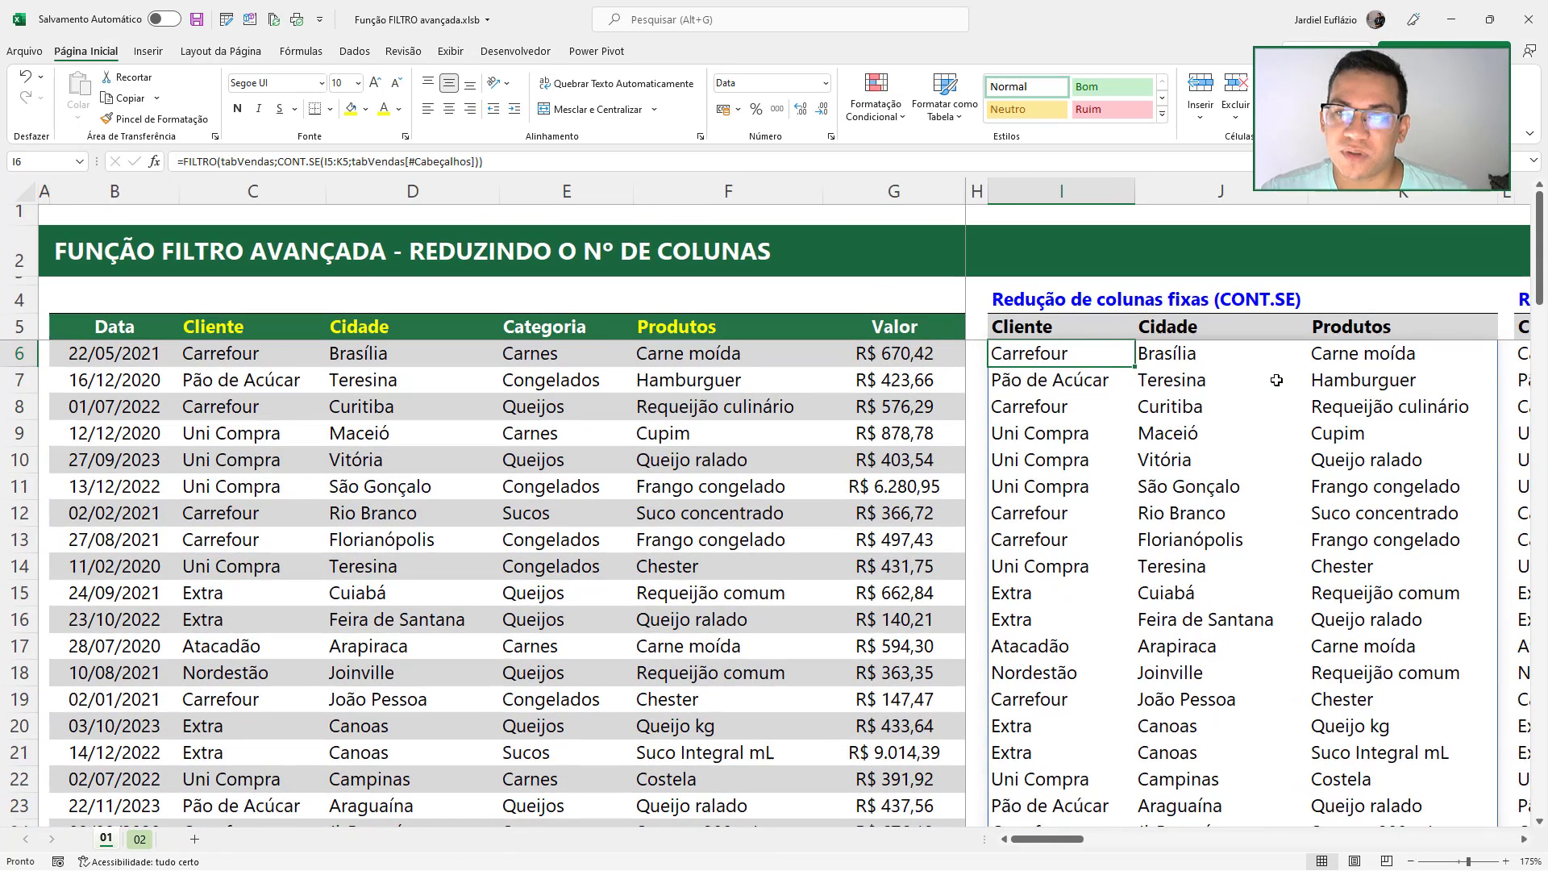
double_click(1083, 355)
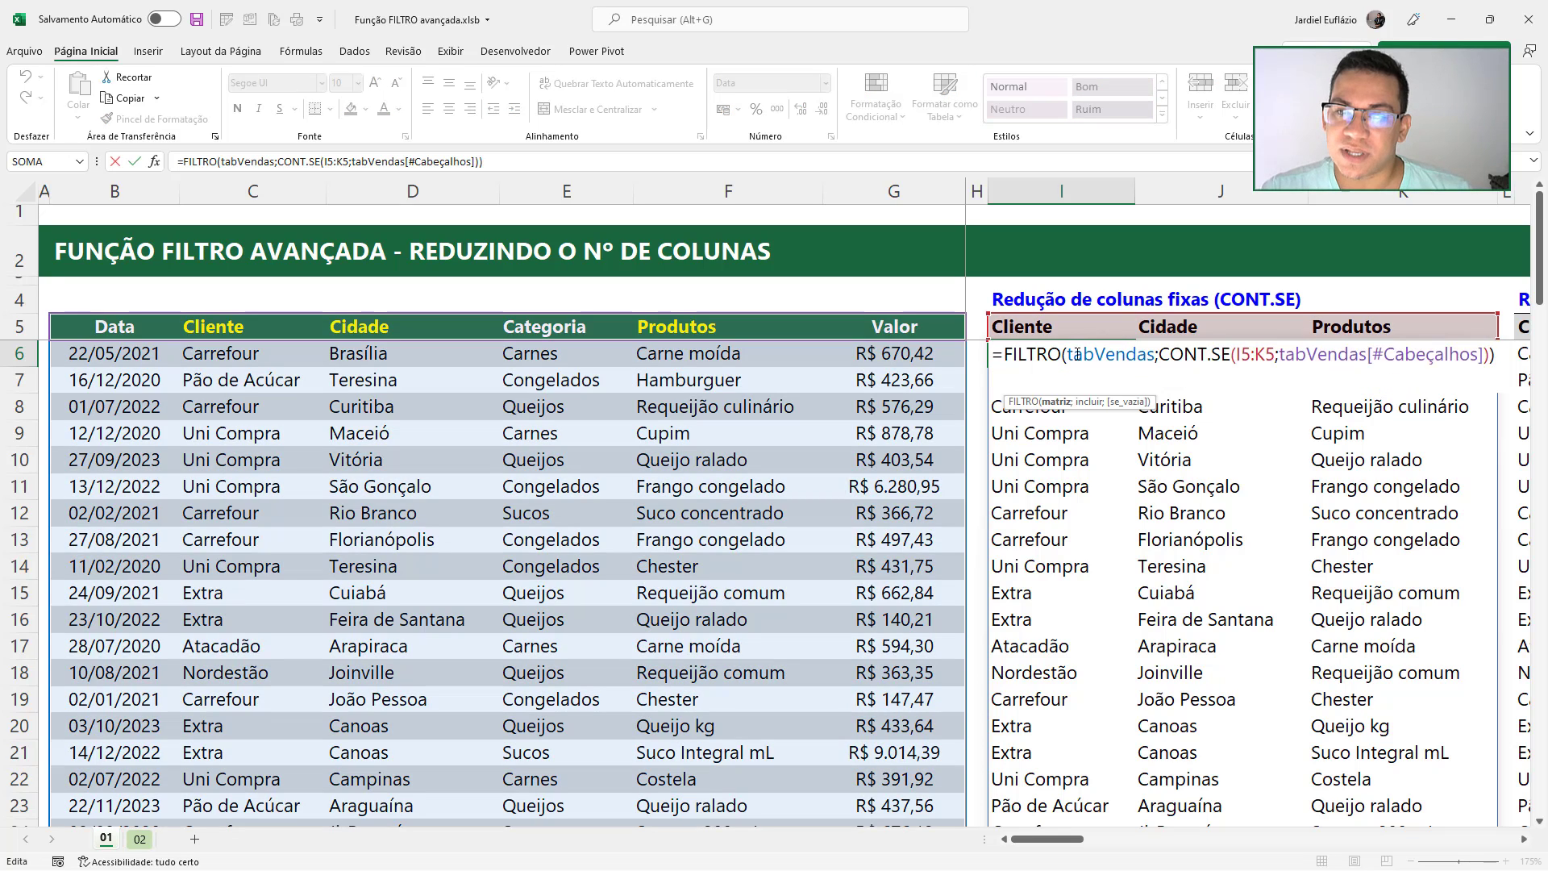
drag(1068, 355, 1488, 357)
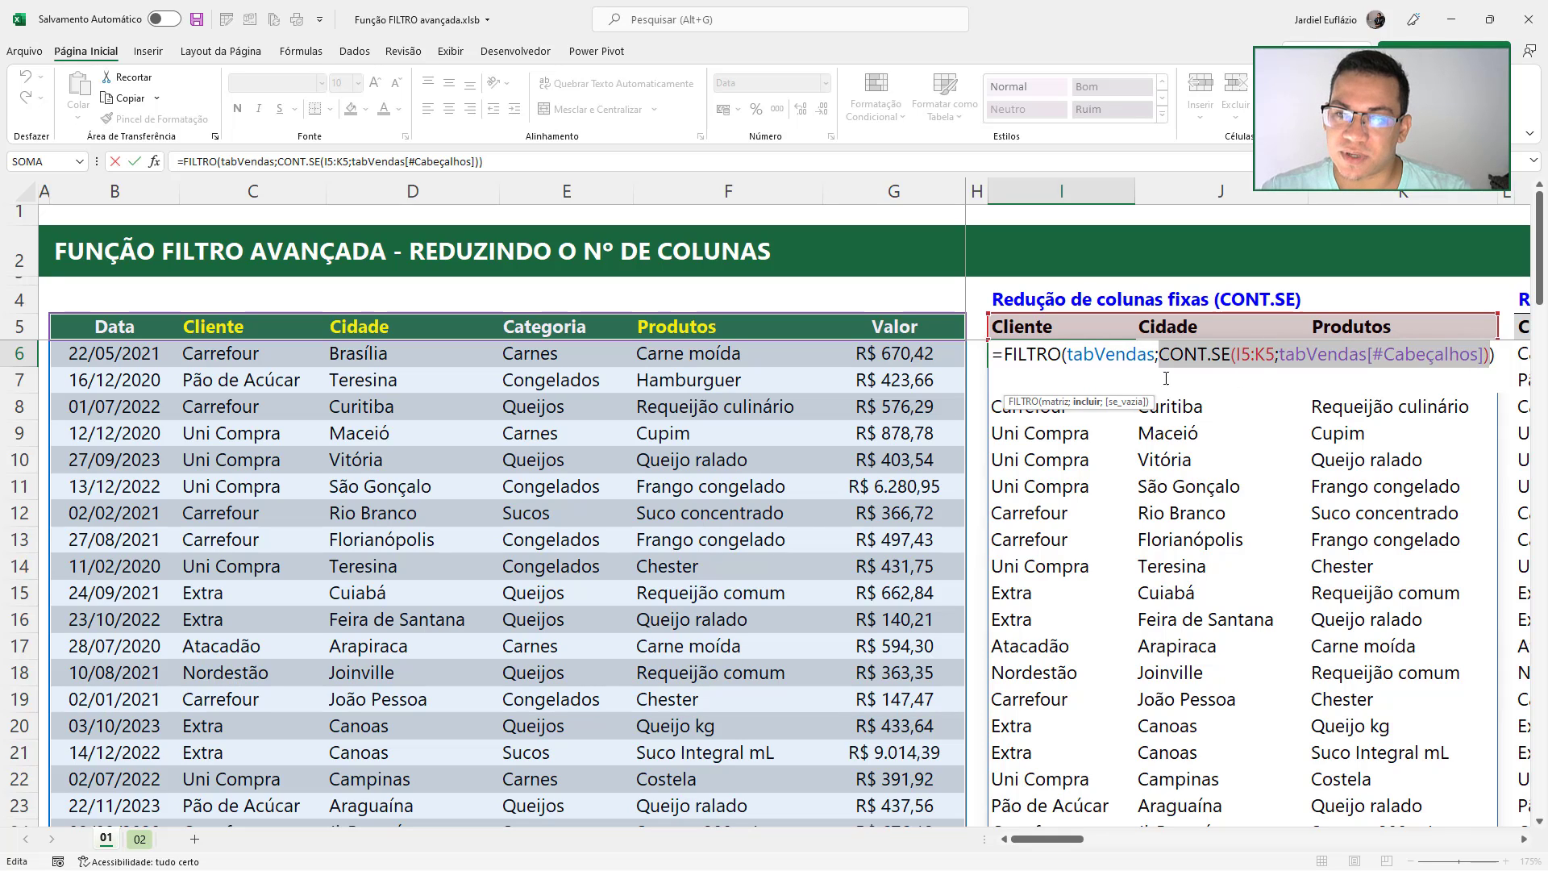
drag(1069, 357, 1157, 358)
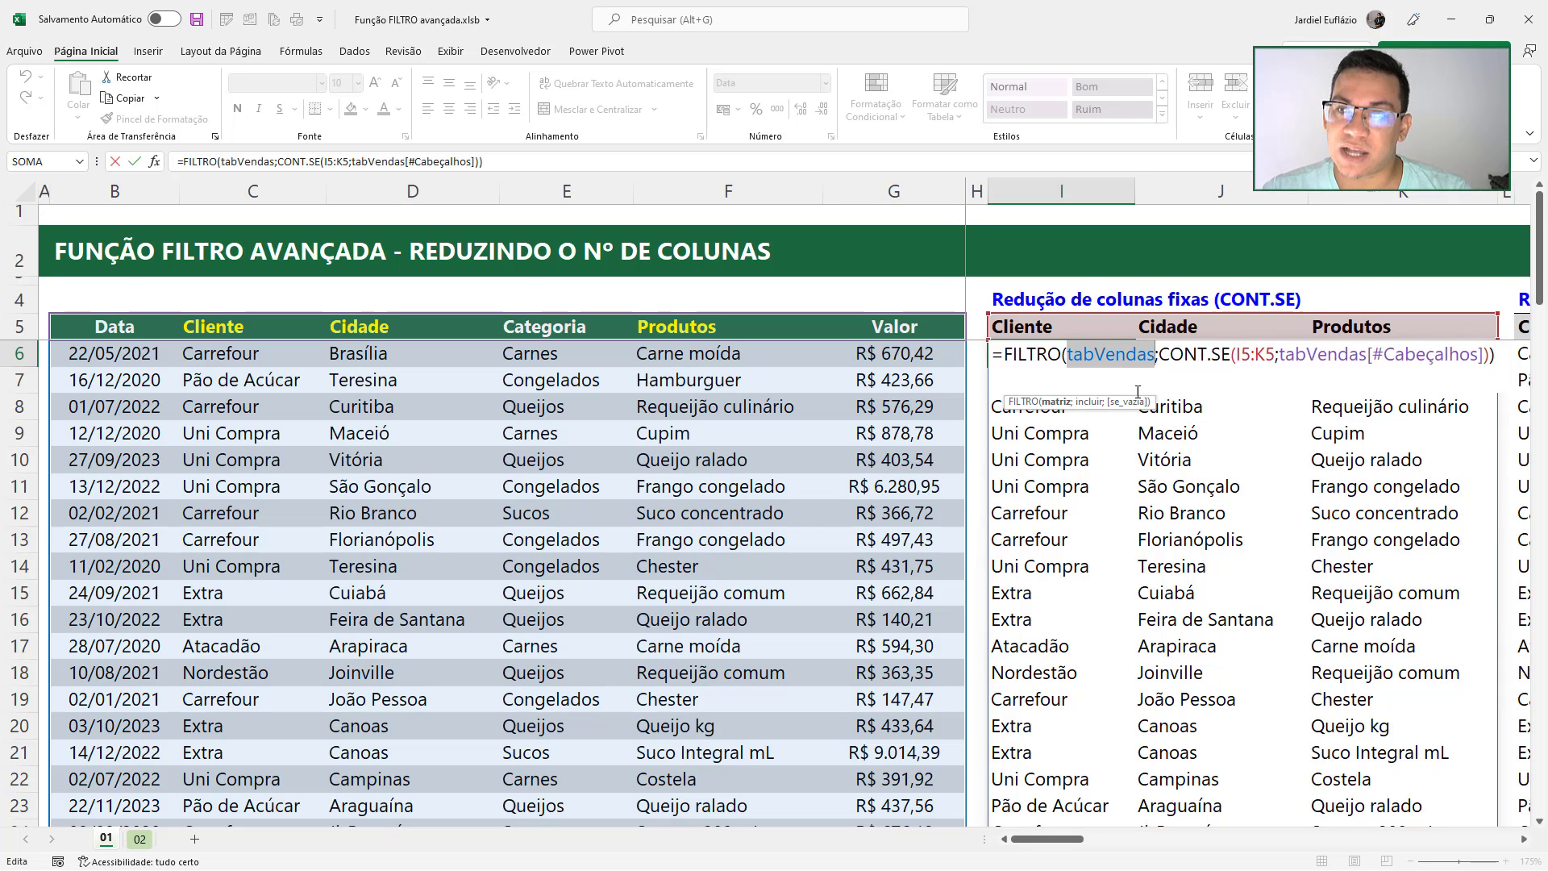
key(Left)
text(FILTRO()
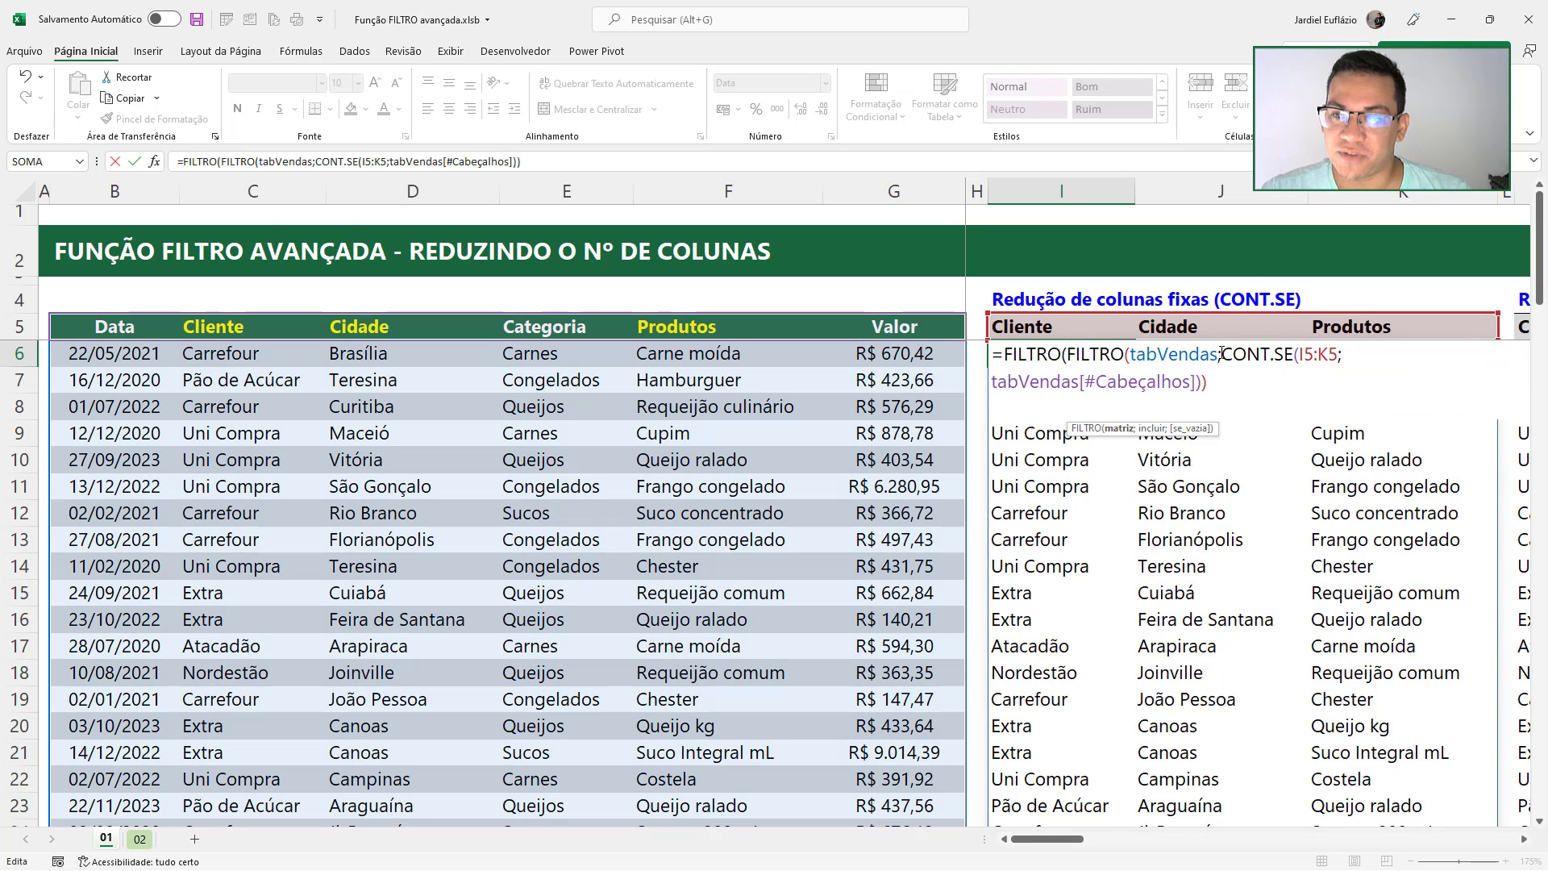
text())
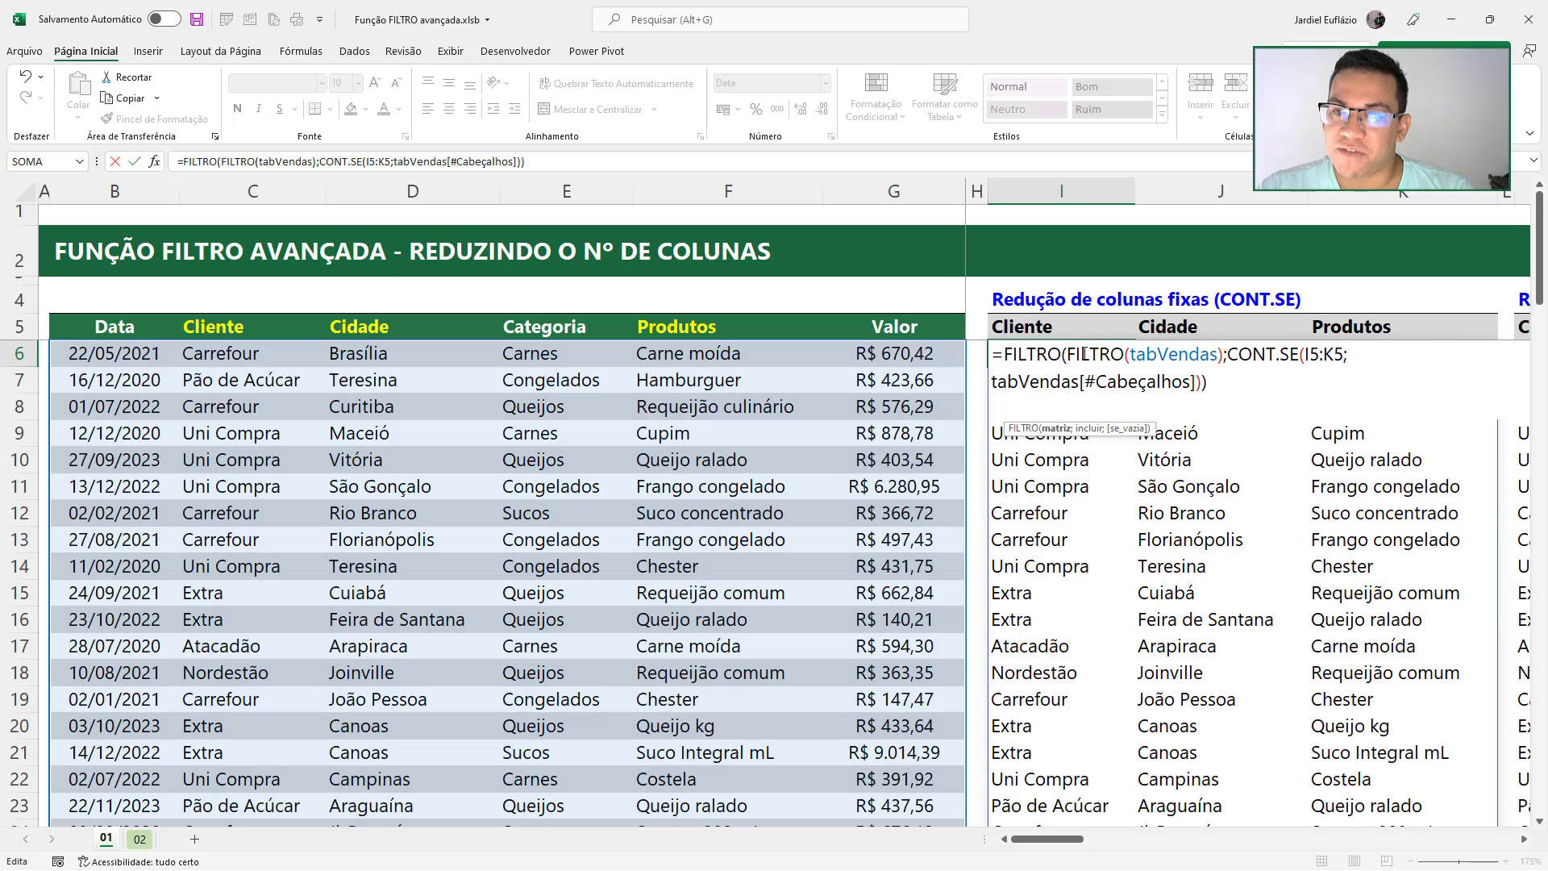
Add ANO(tabVendas[Data])=2021 as the inner FILTRO's condition in I6 and confirm the formula
drag(1067, 354, 1238, 379)
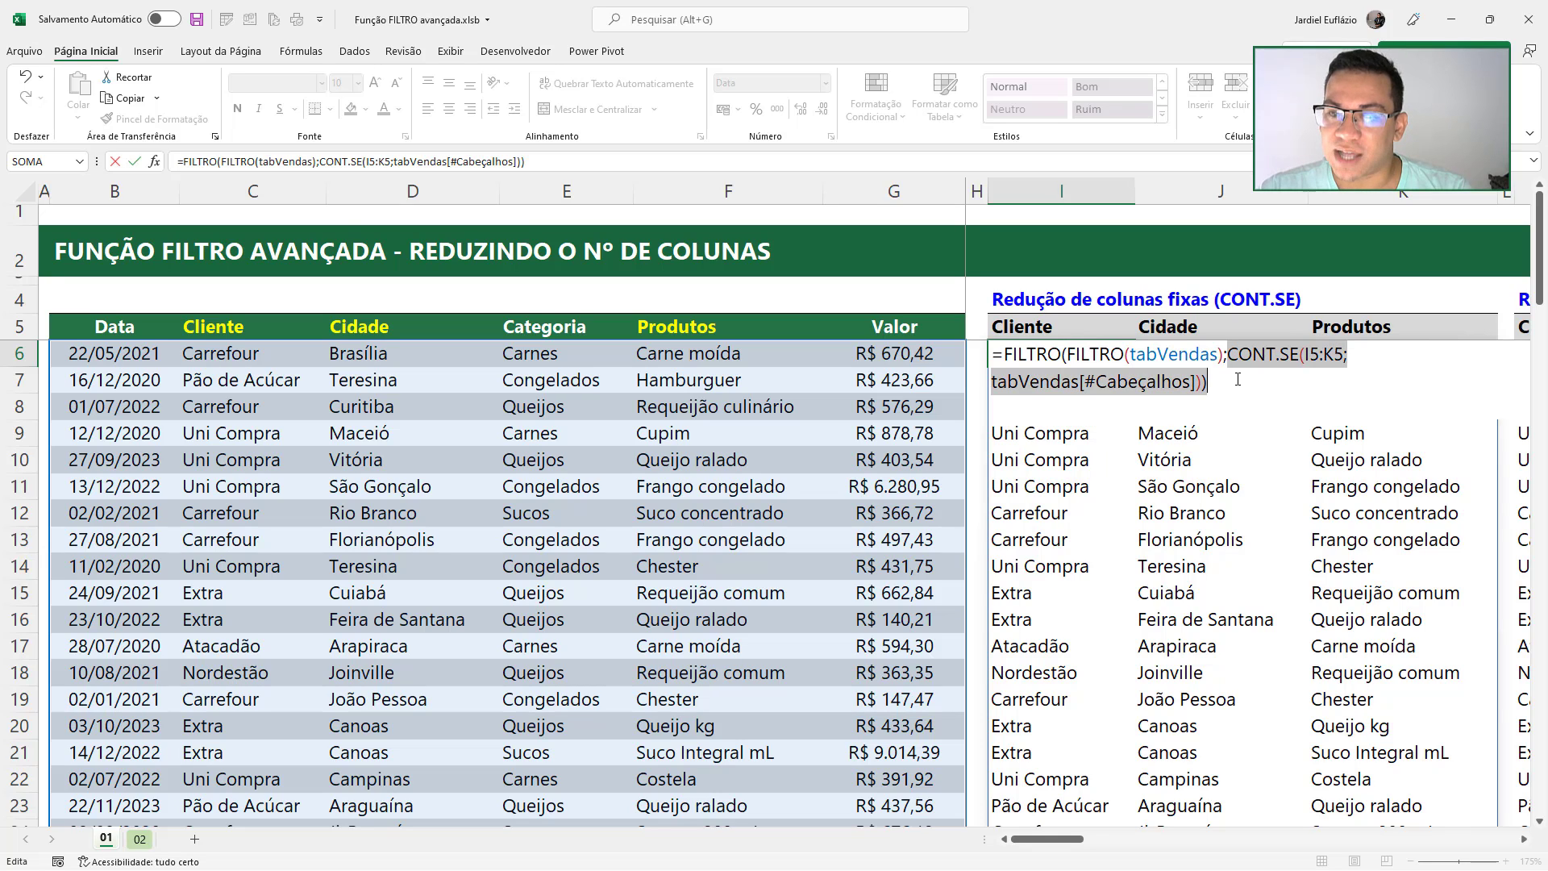
click(1219, 356)
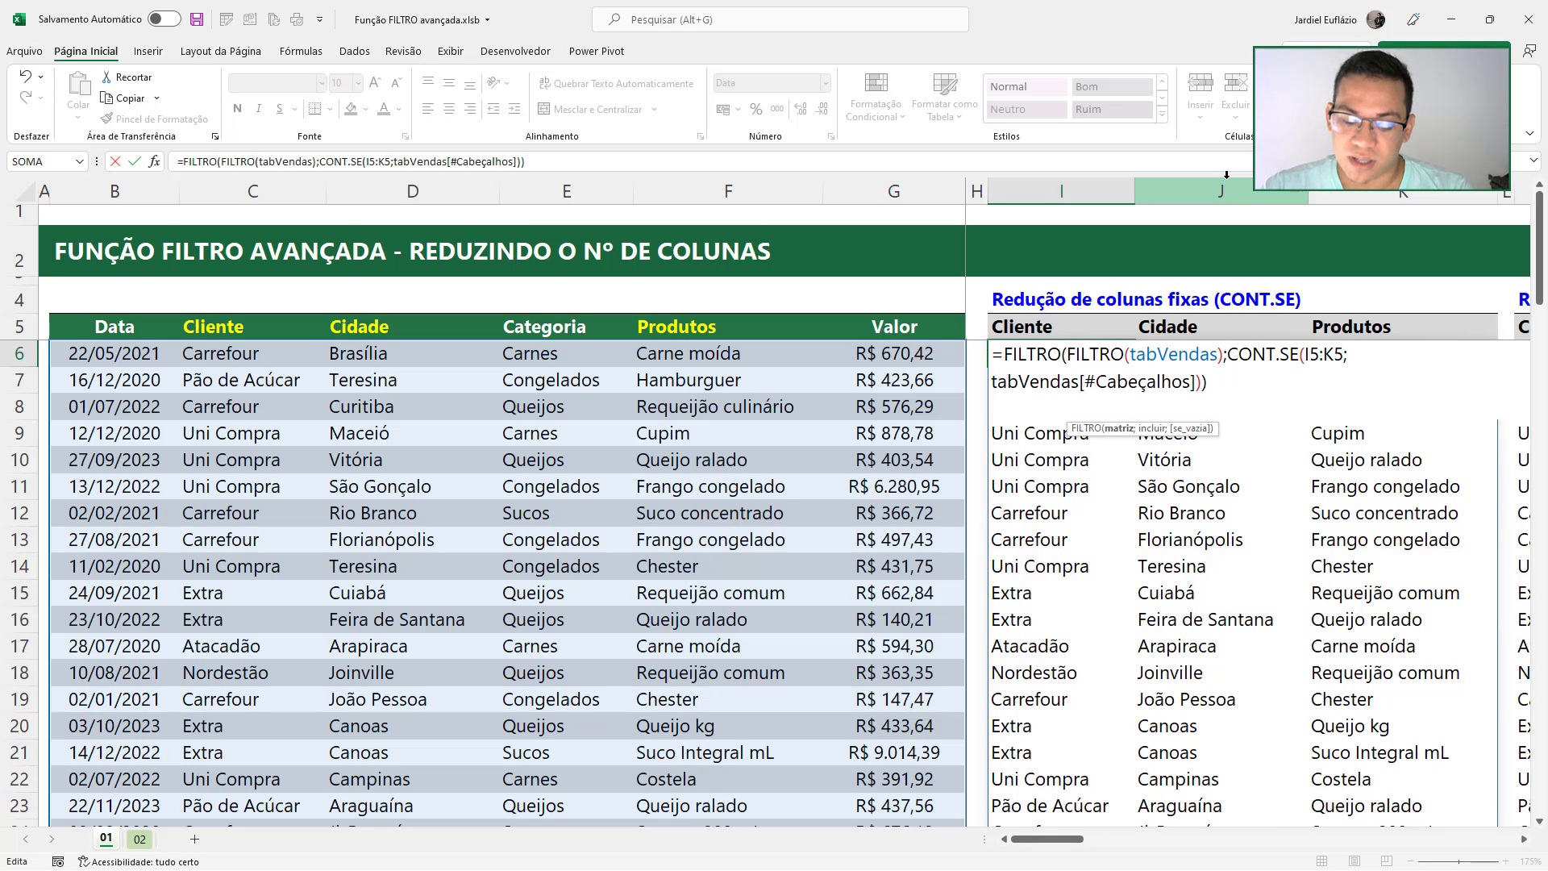
text(;)
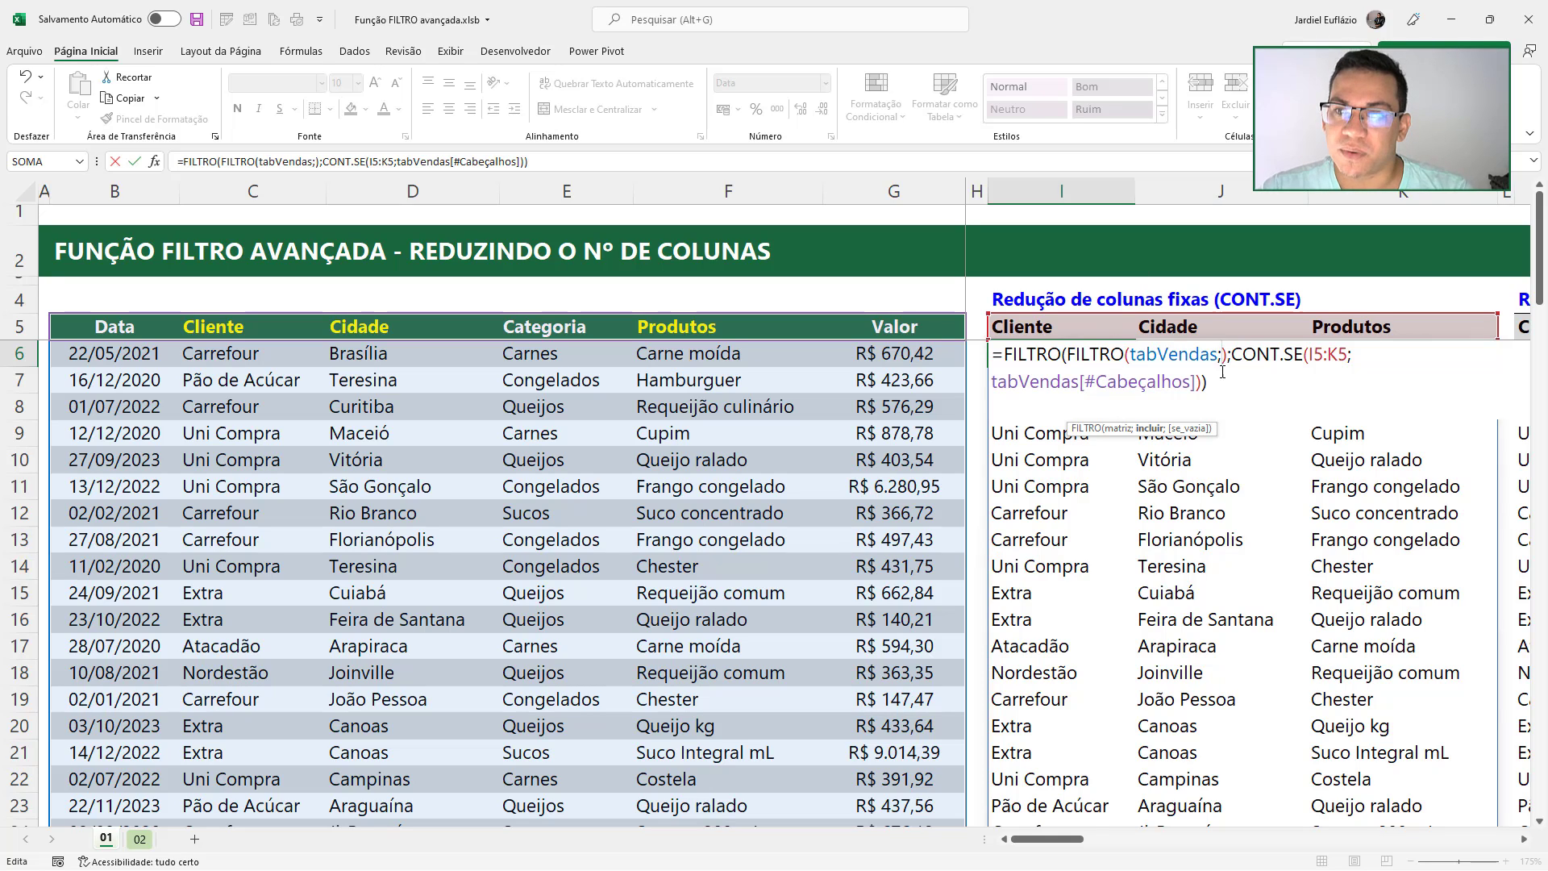
text(ANO()
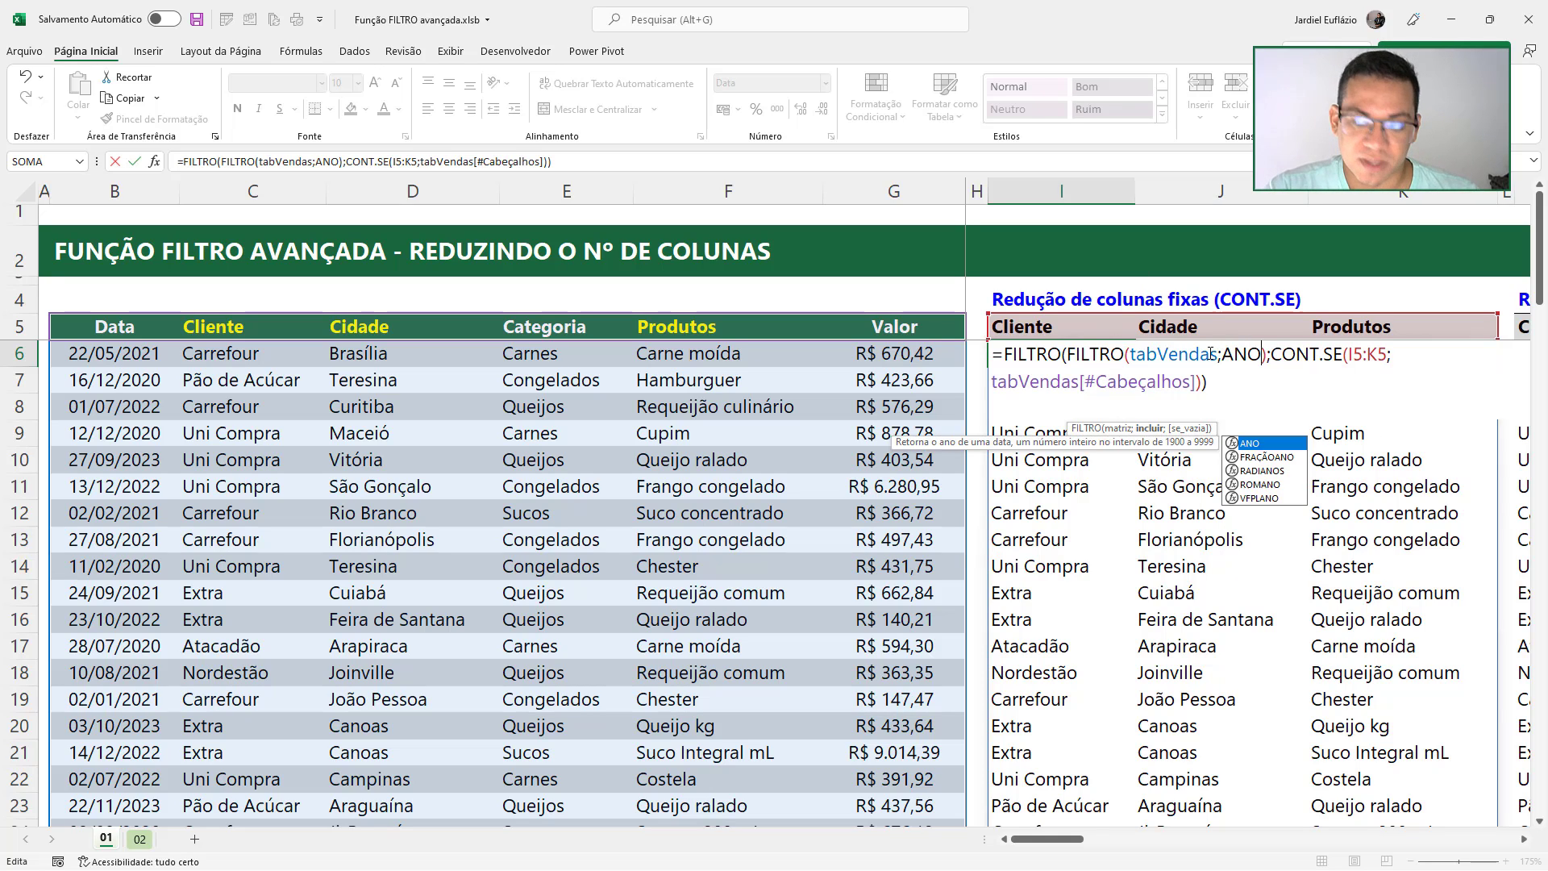
click(135, 425)
key(ctrl+space)
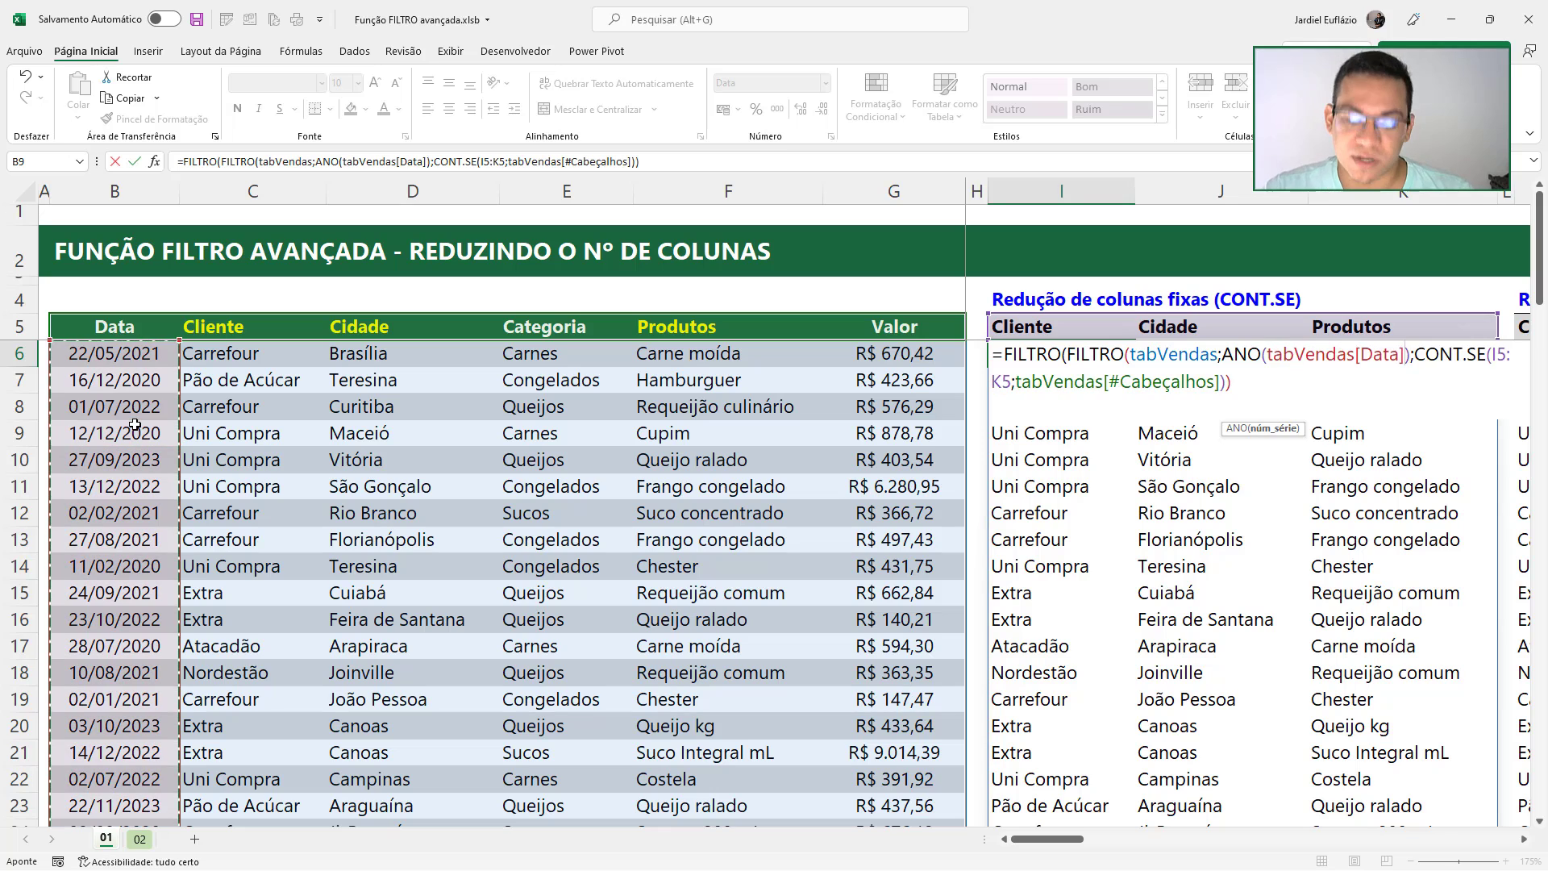
text())
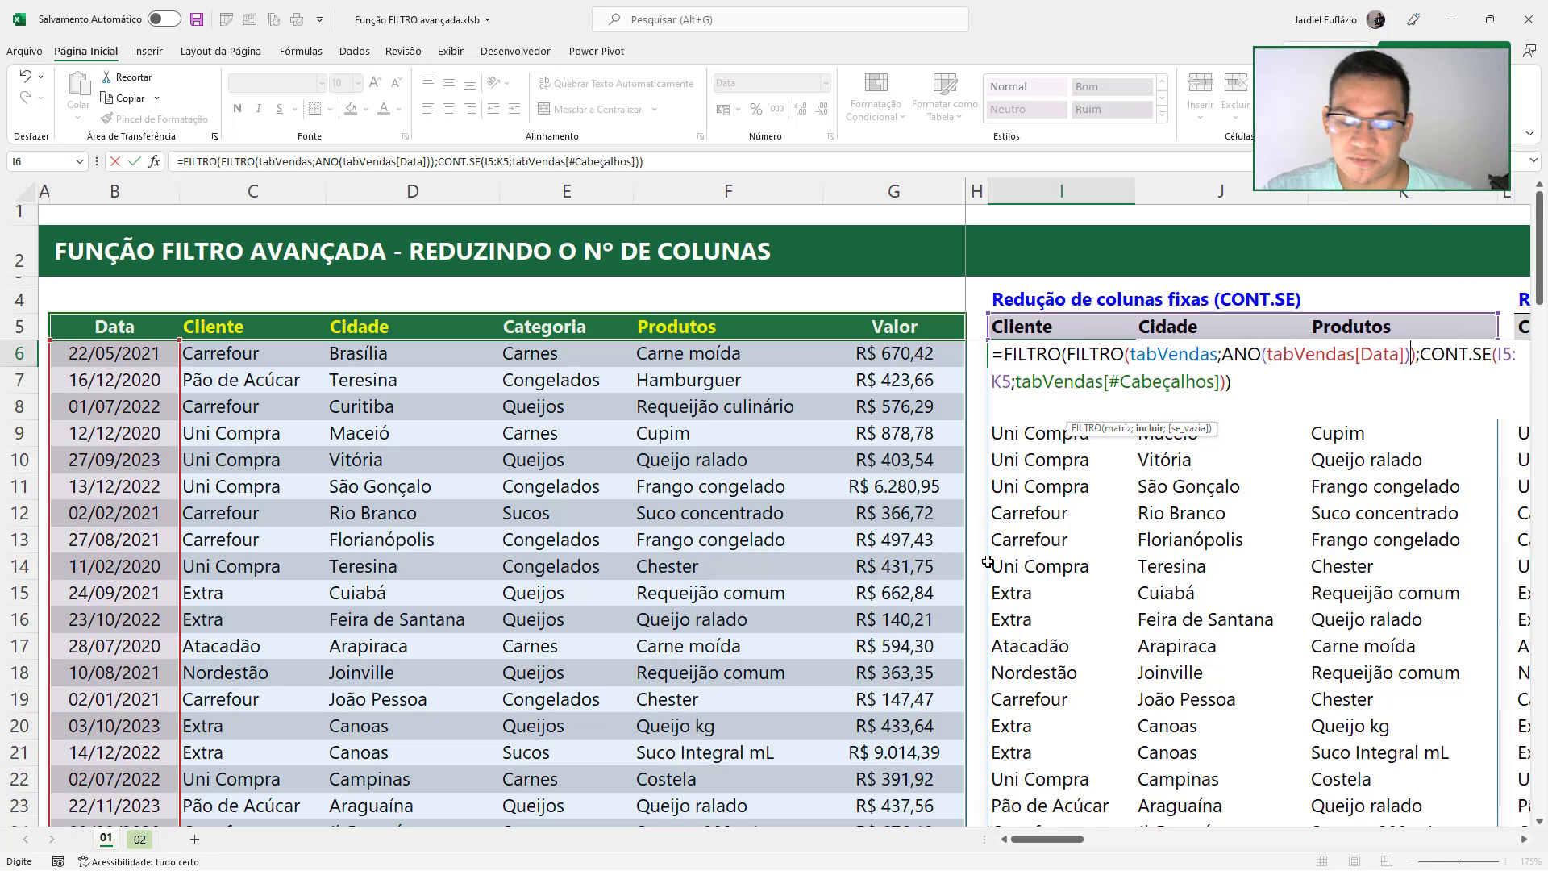
text(=2021)
key(Return)
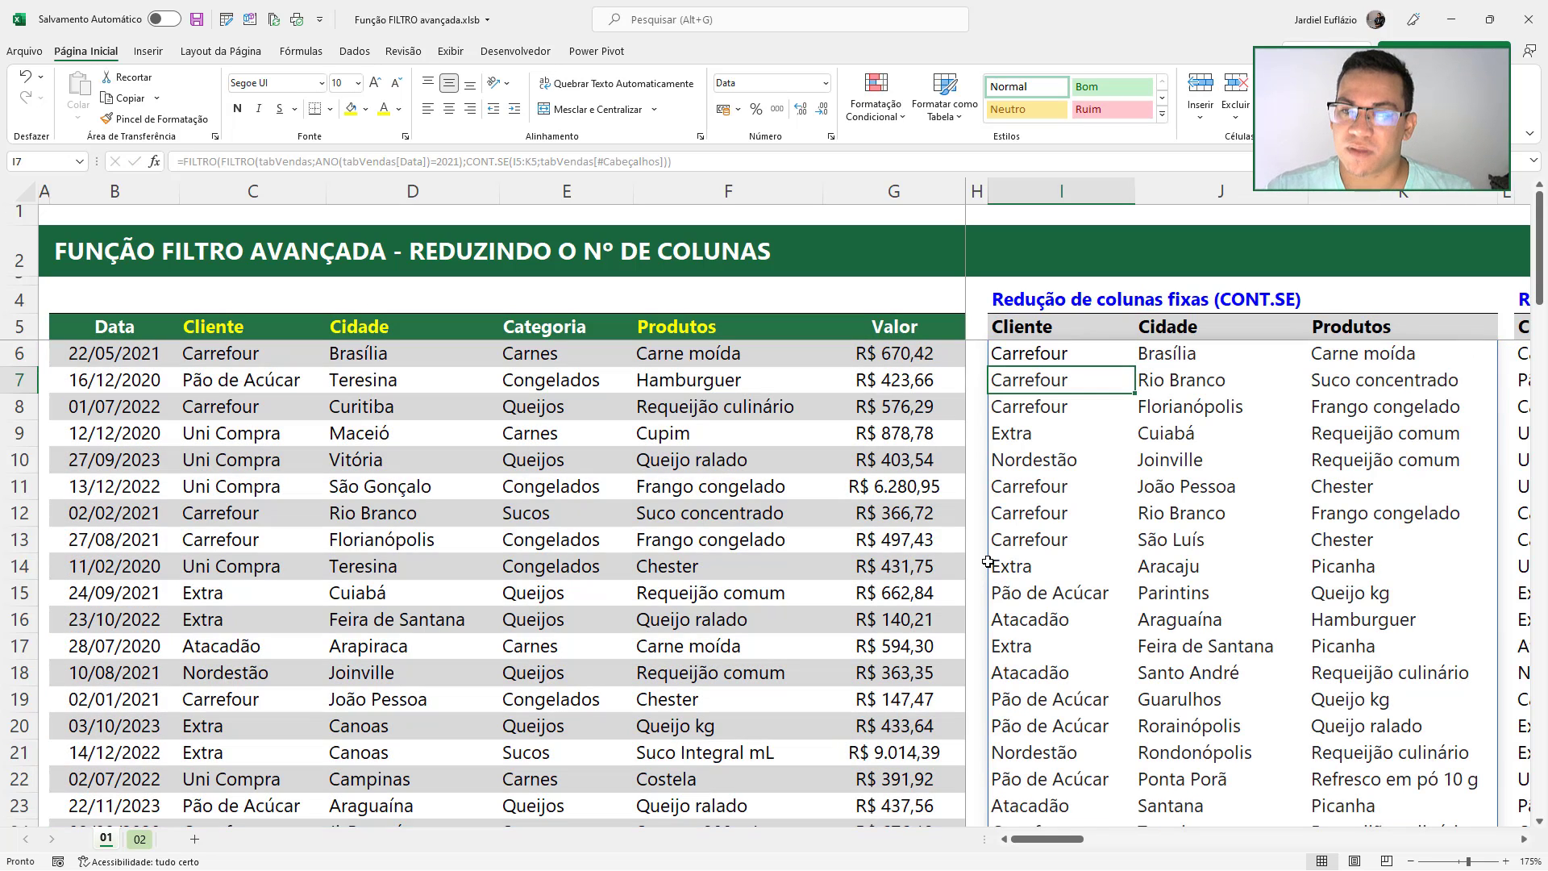
Select the Cliente output from I6 down to its last row to check how many records it contains
click(1040, 355)
scroll(1071, 629, down, 2)
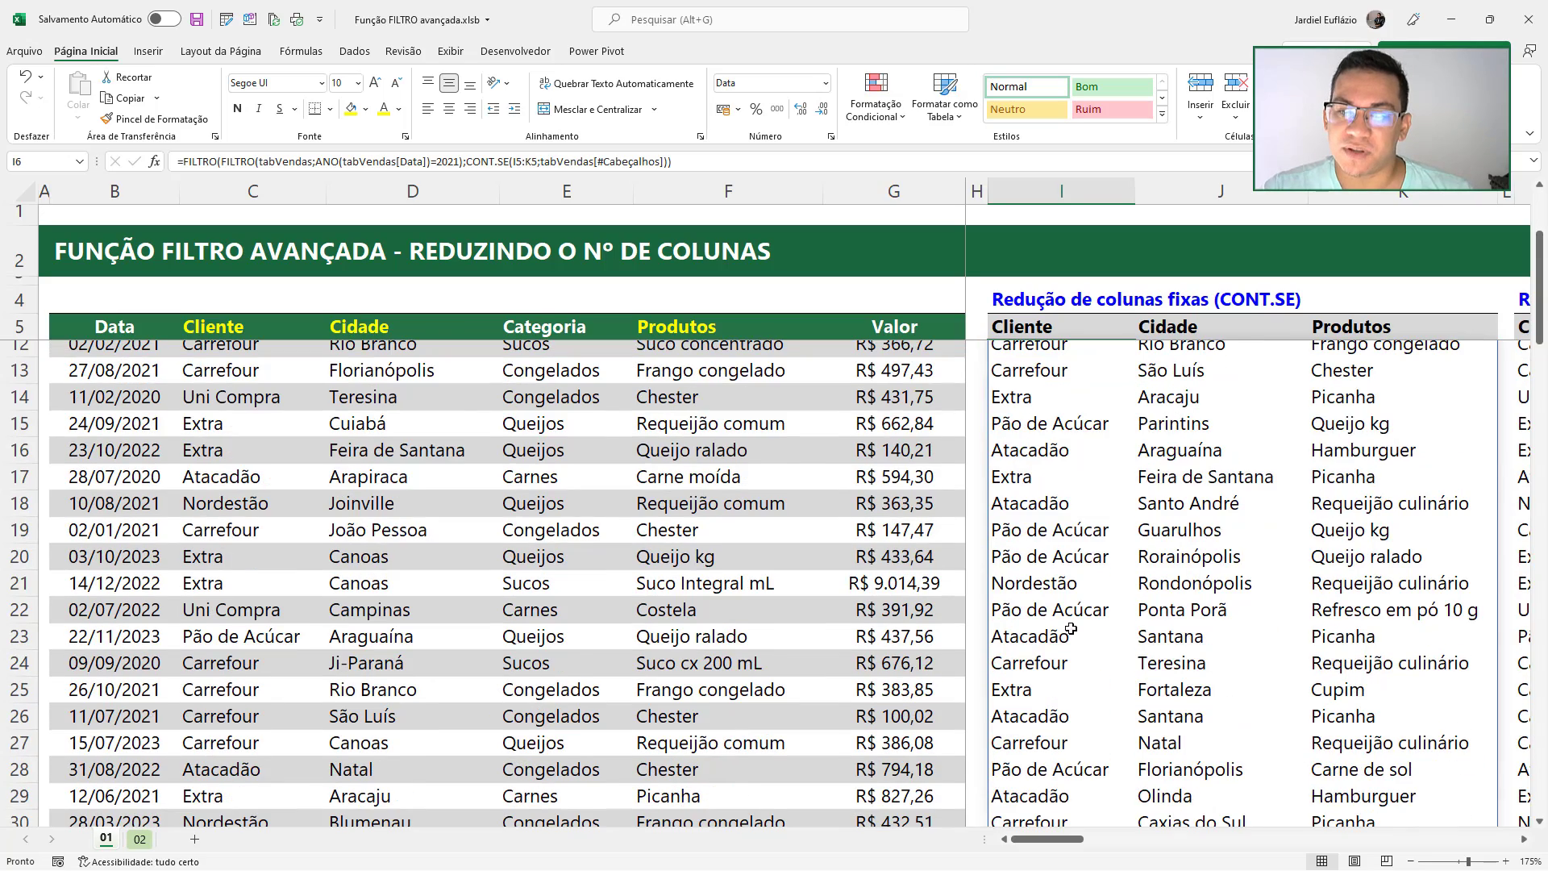
scroll(1071, 629, down, 1)
shift+click(1047, 733)
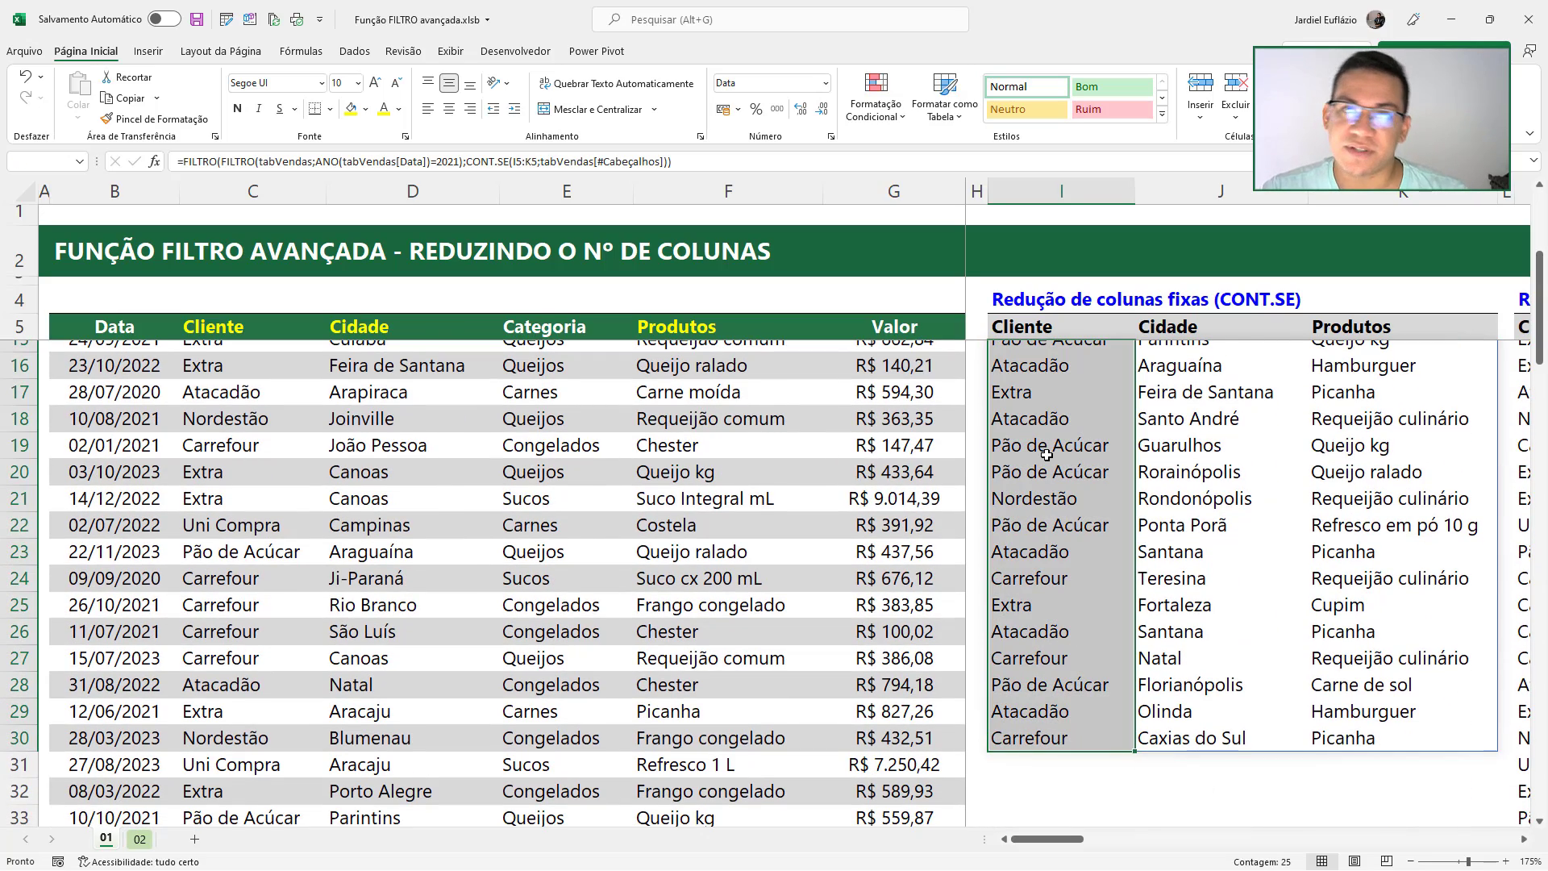
scroll(1047, 455, up, 3)
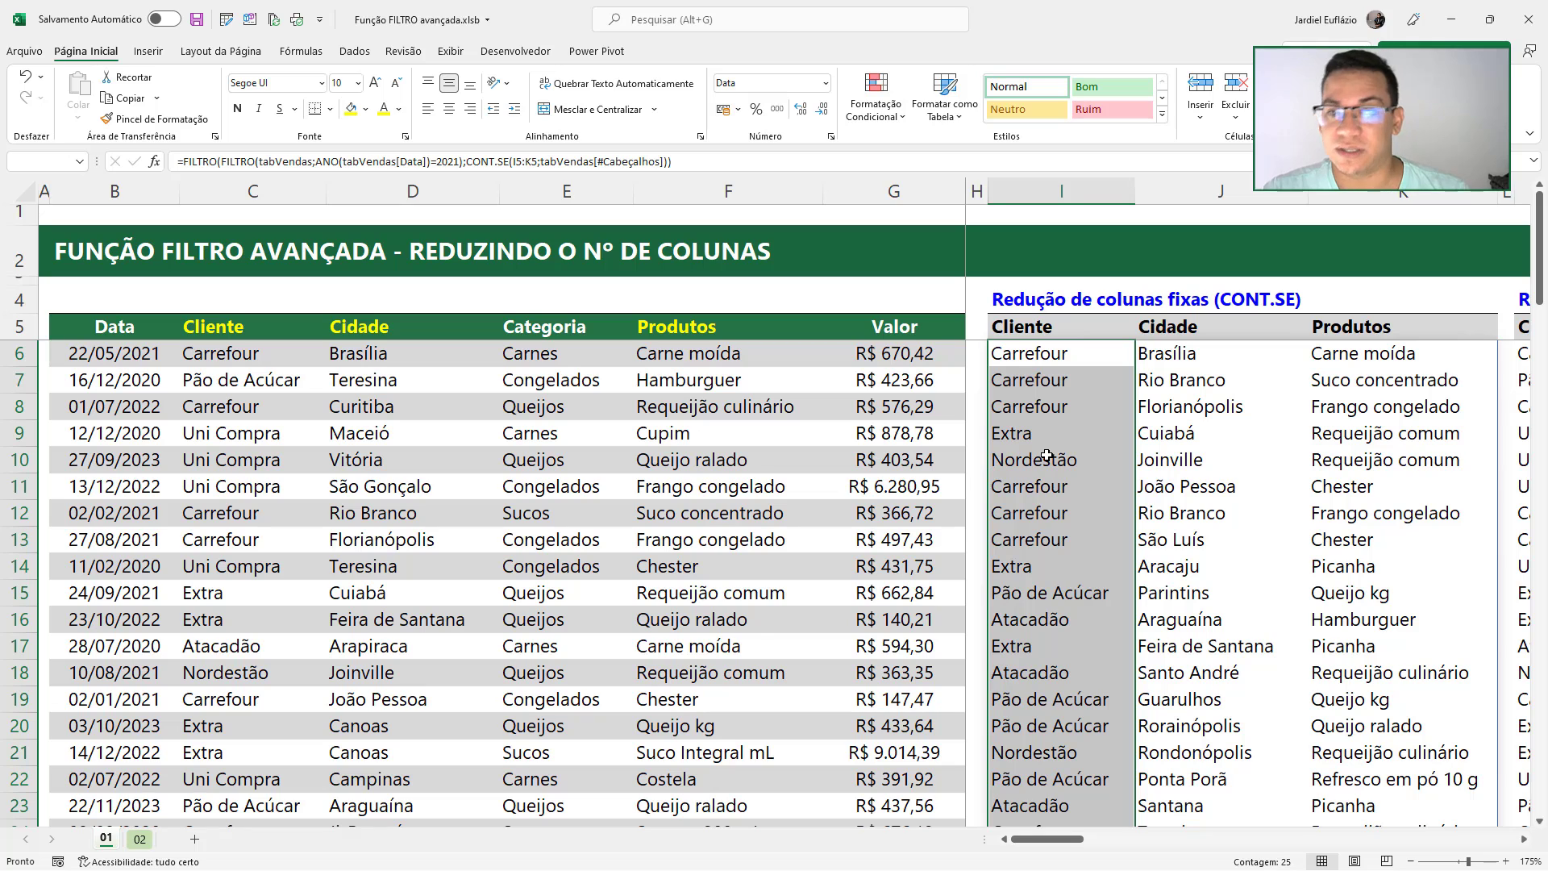
Hide columns I to L and select cell M6
click(1034, 355)
drag(1048, 193, 1509, 200)
key(ctrl+0)
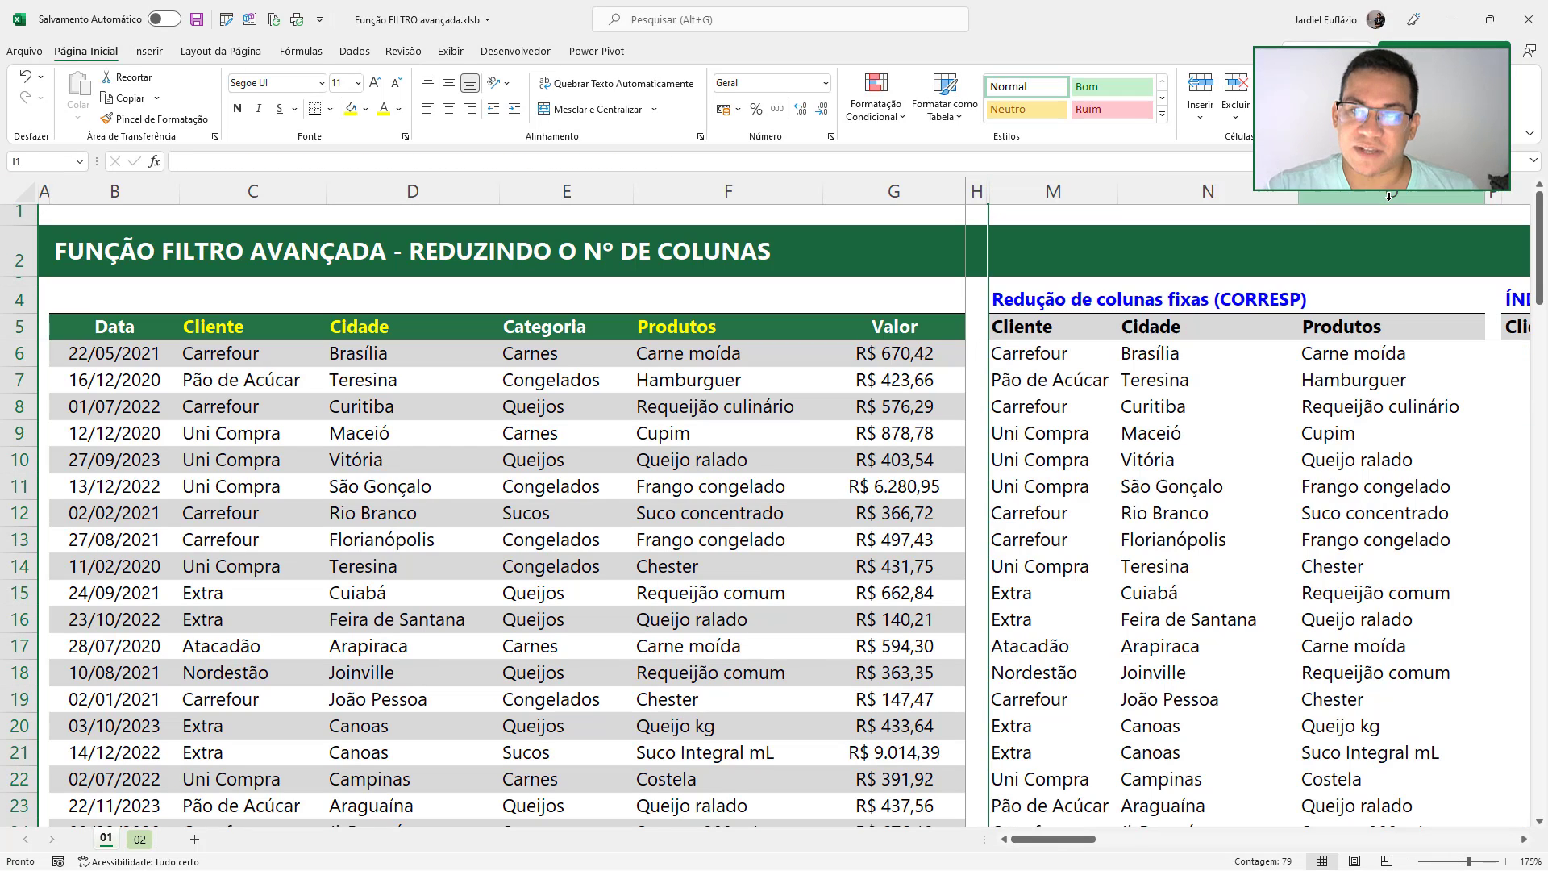
click(1026, 353)
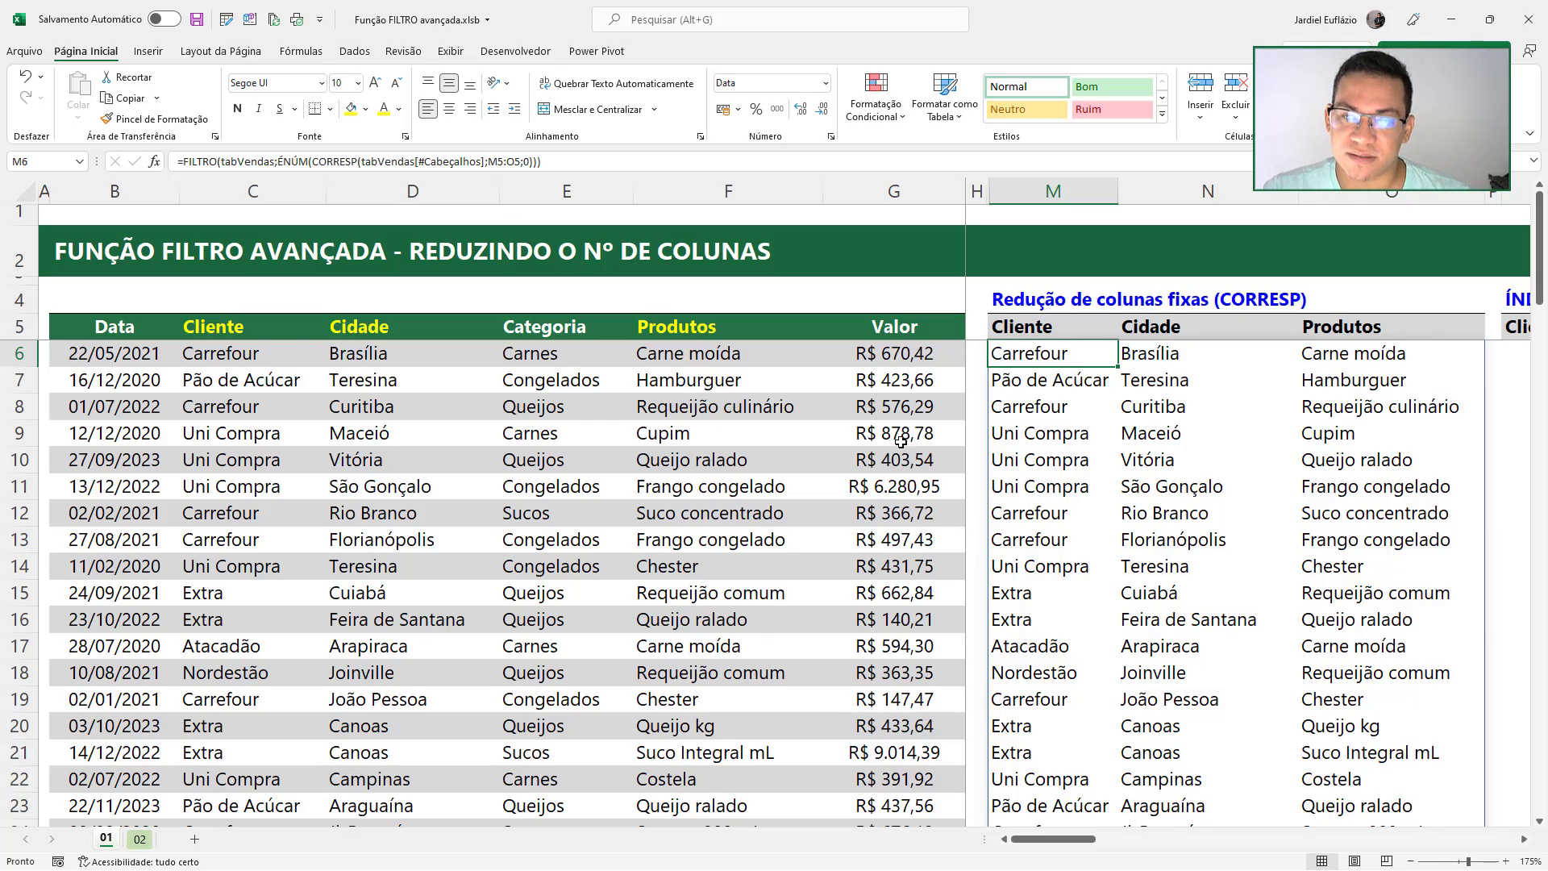
scroll(905, 477, down, 5)
scroll(902, 472, up, 5)
scroll(897, 465, down, 6)
scroll(897, 466, up, 6)
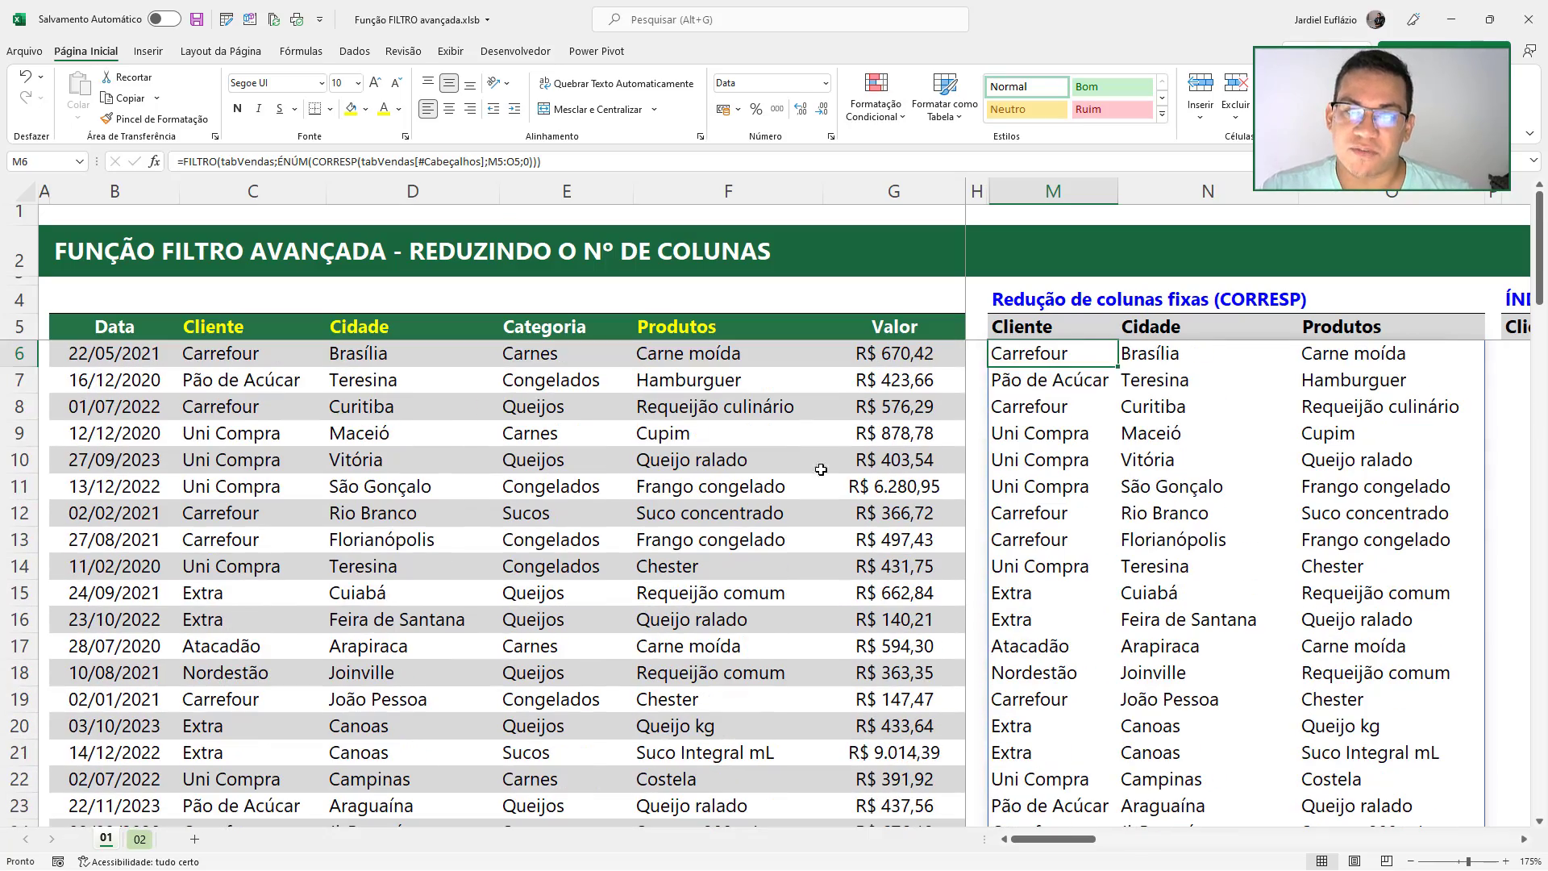
Filter the Valor column of the sales table to amounts greater than 1000
click(749, 456)
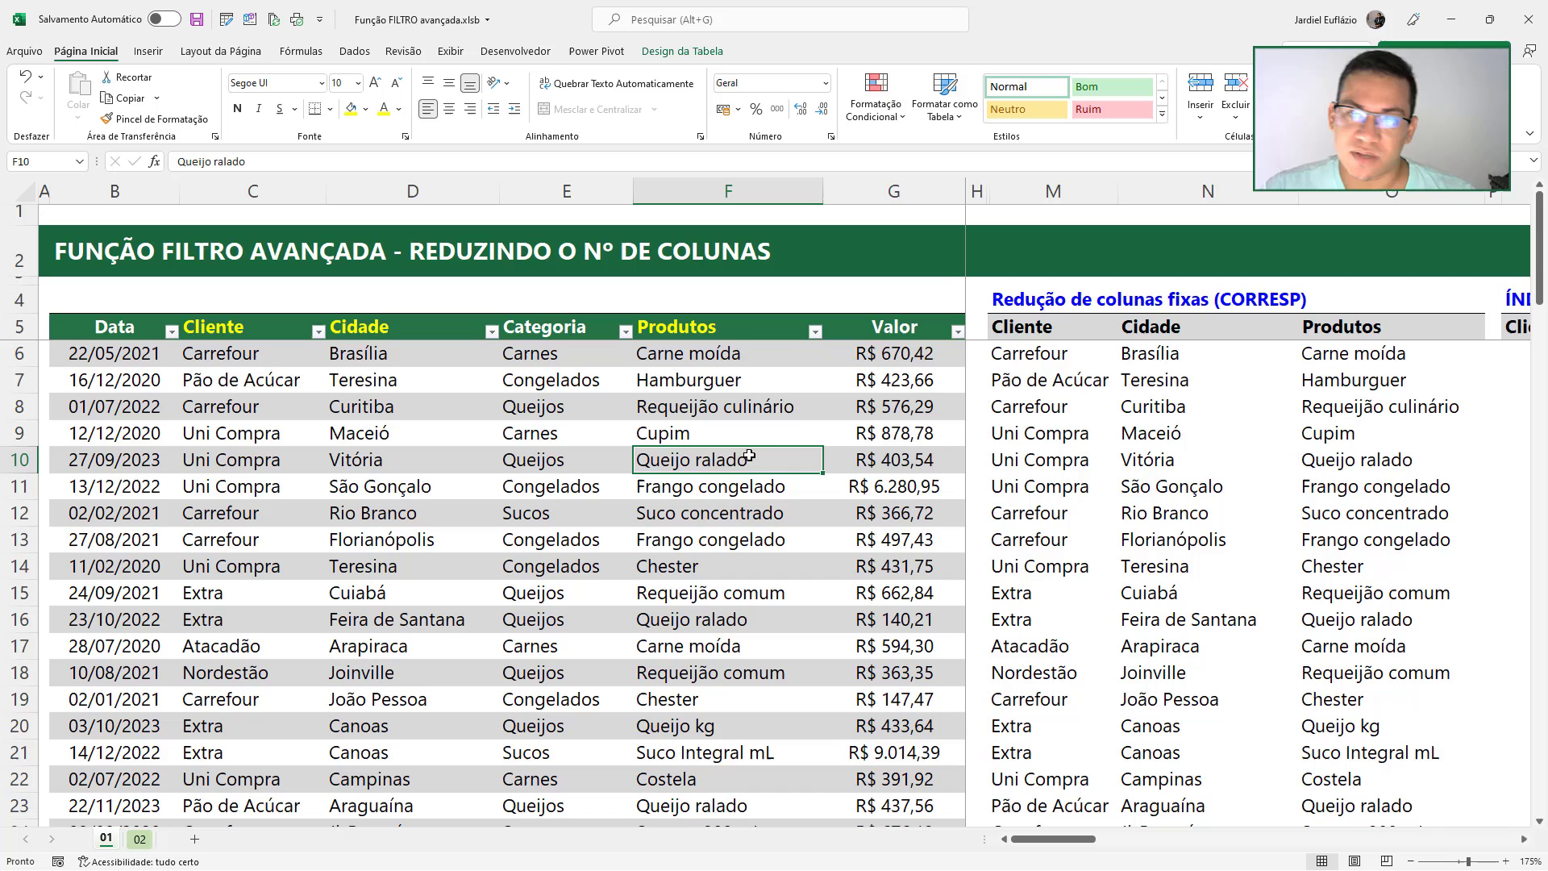
click(957, 331)
mouse_move(928, 480)
click(1056, 532)
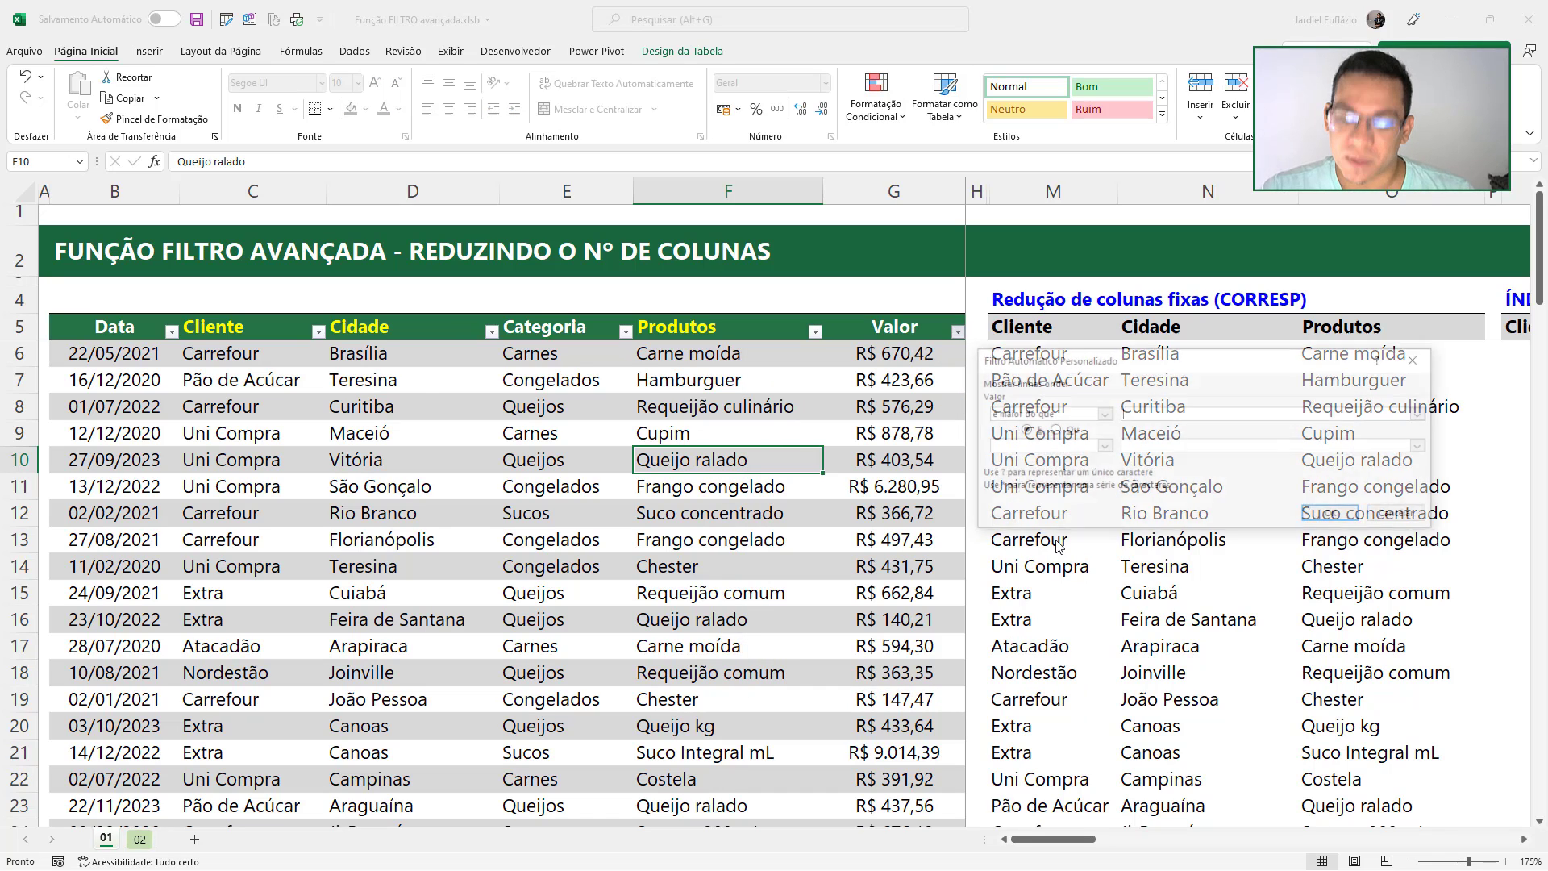
text(1000)
key(Return)
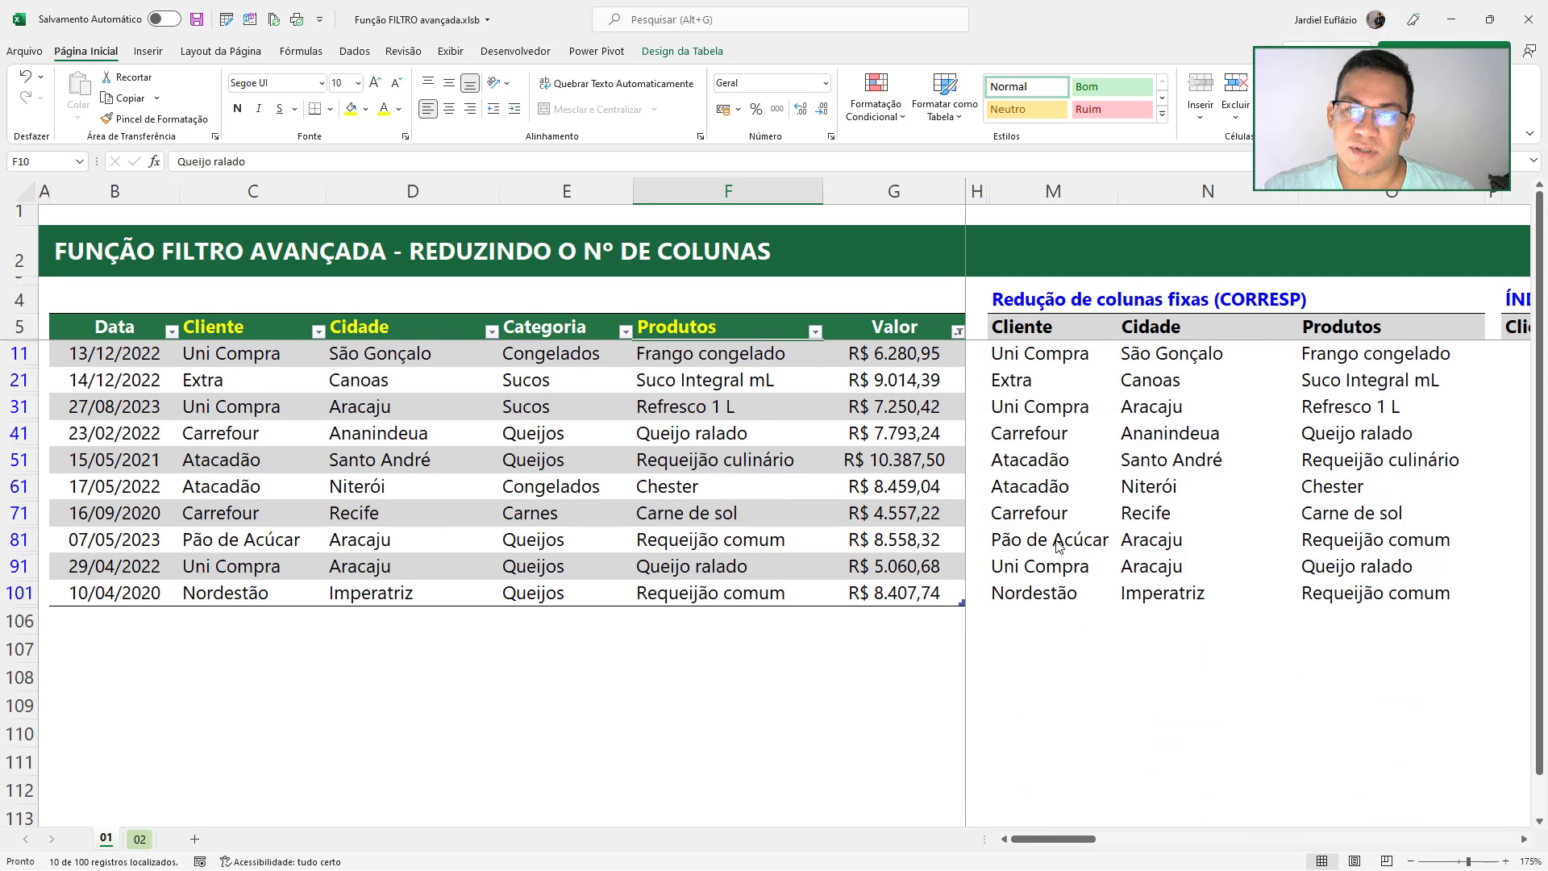
Select the filtered Valor amounts to examine their count, and clear the table's filter
click(894, 487)
key(ctrl+space)
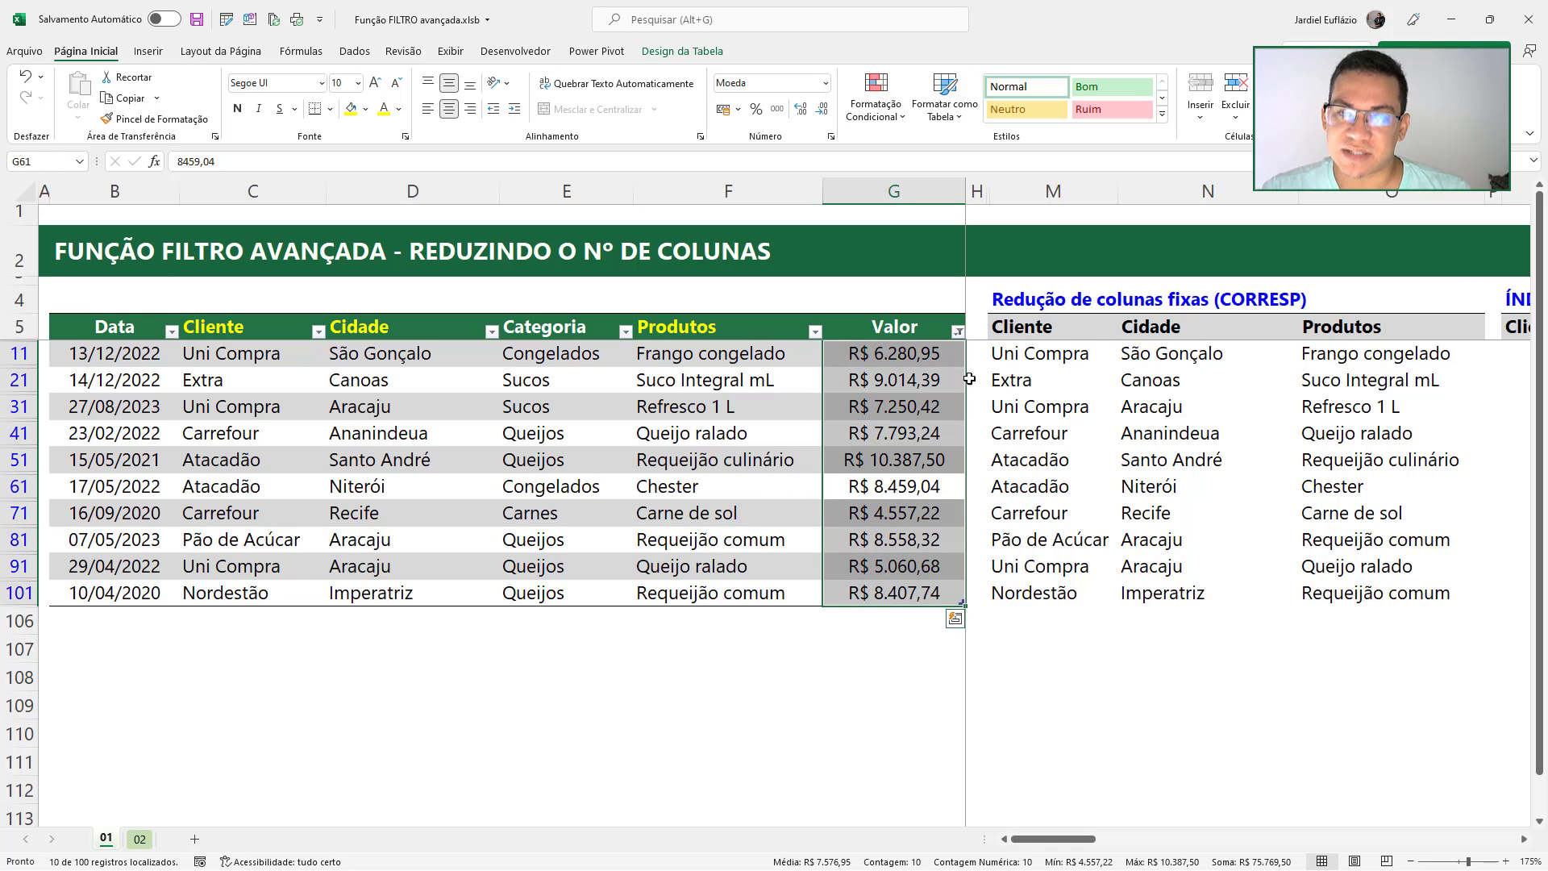
click(869, 379)
key(ctrl+shift+l)
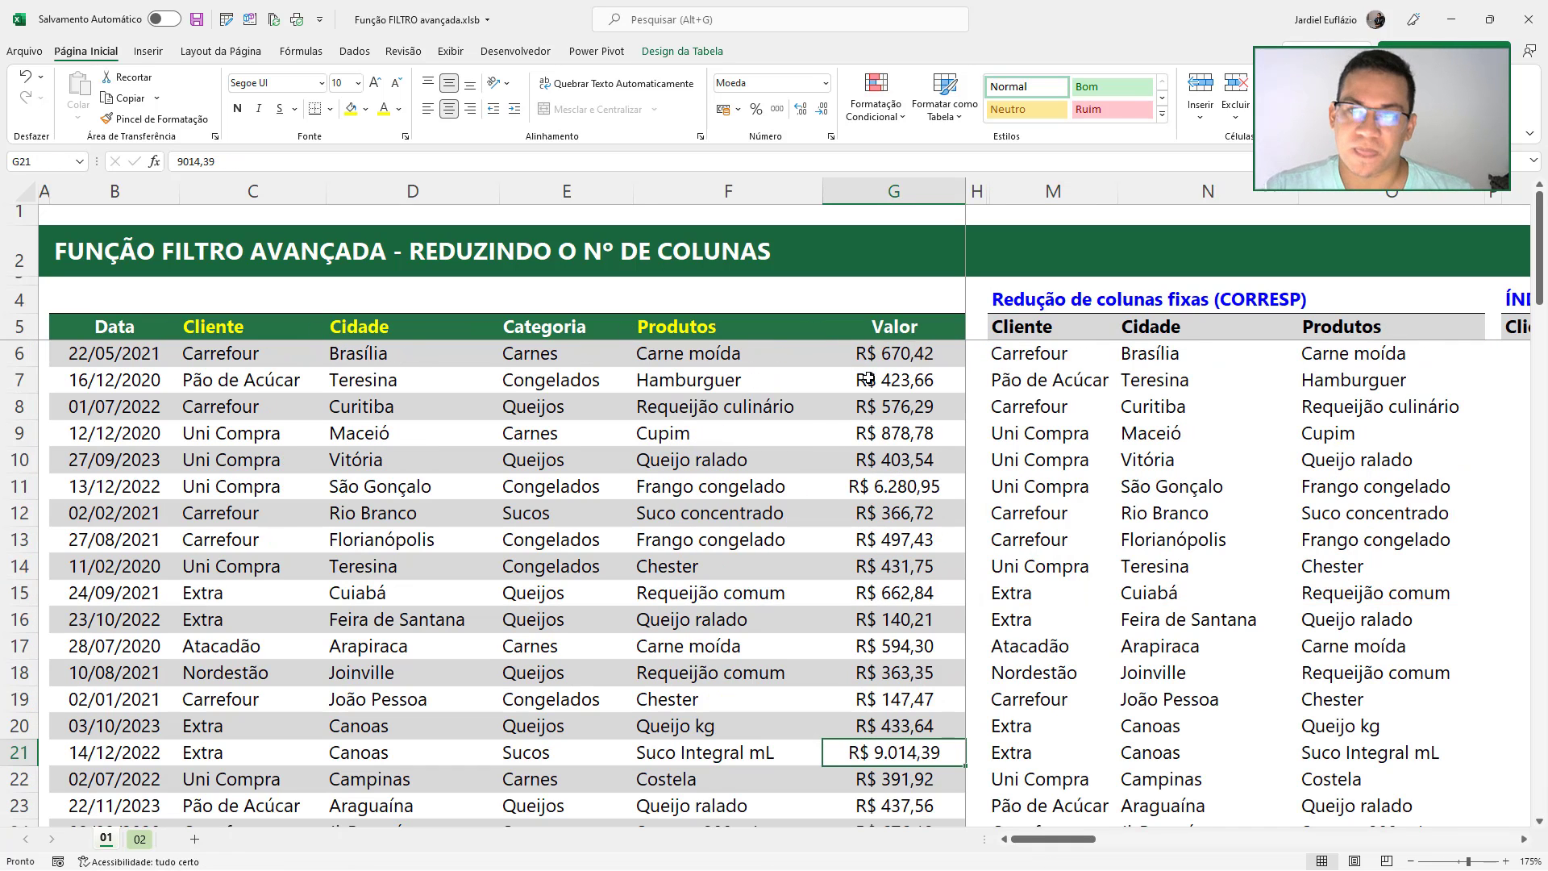
Nest a second FILTRO around tabVendas in the M6 formula, leaving its include argument empty
double_click(1049, 353)
click(1065, 354)
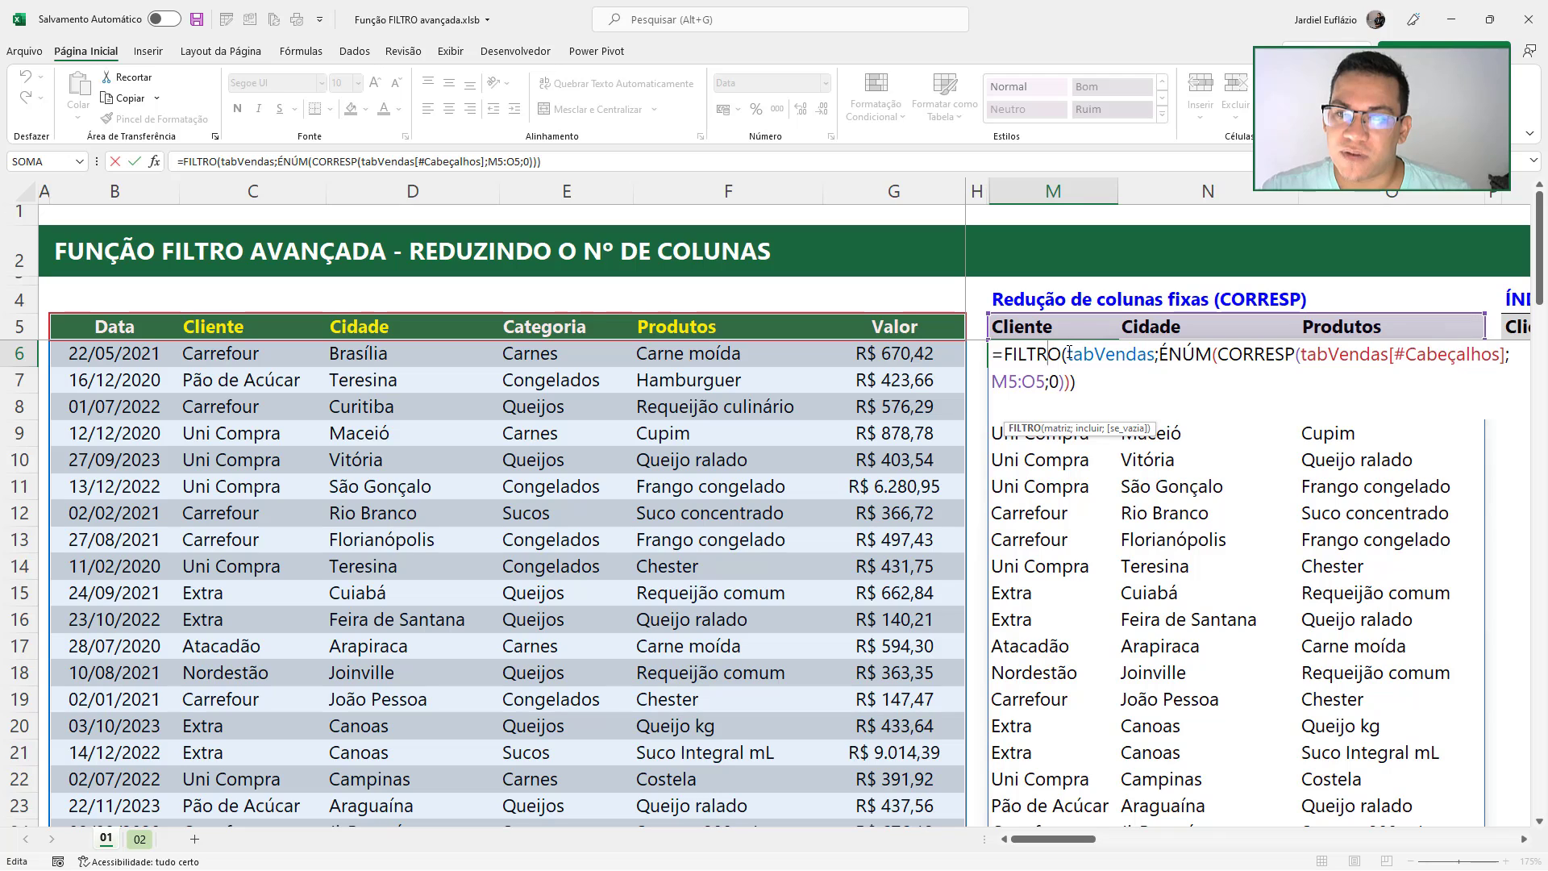
text(FIL)
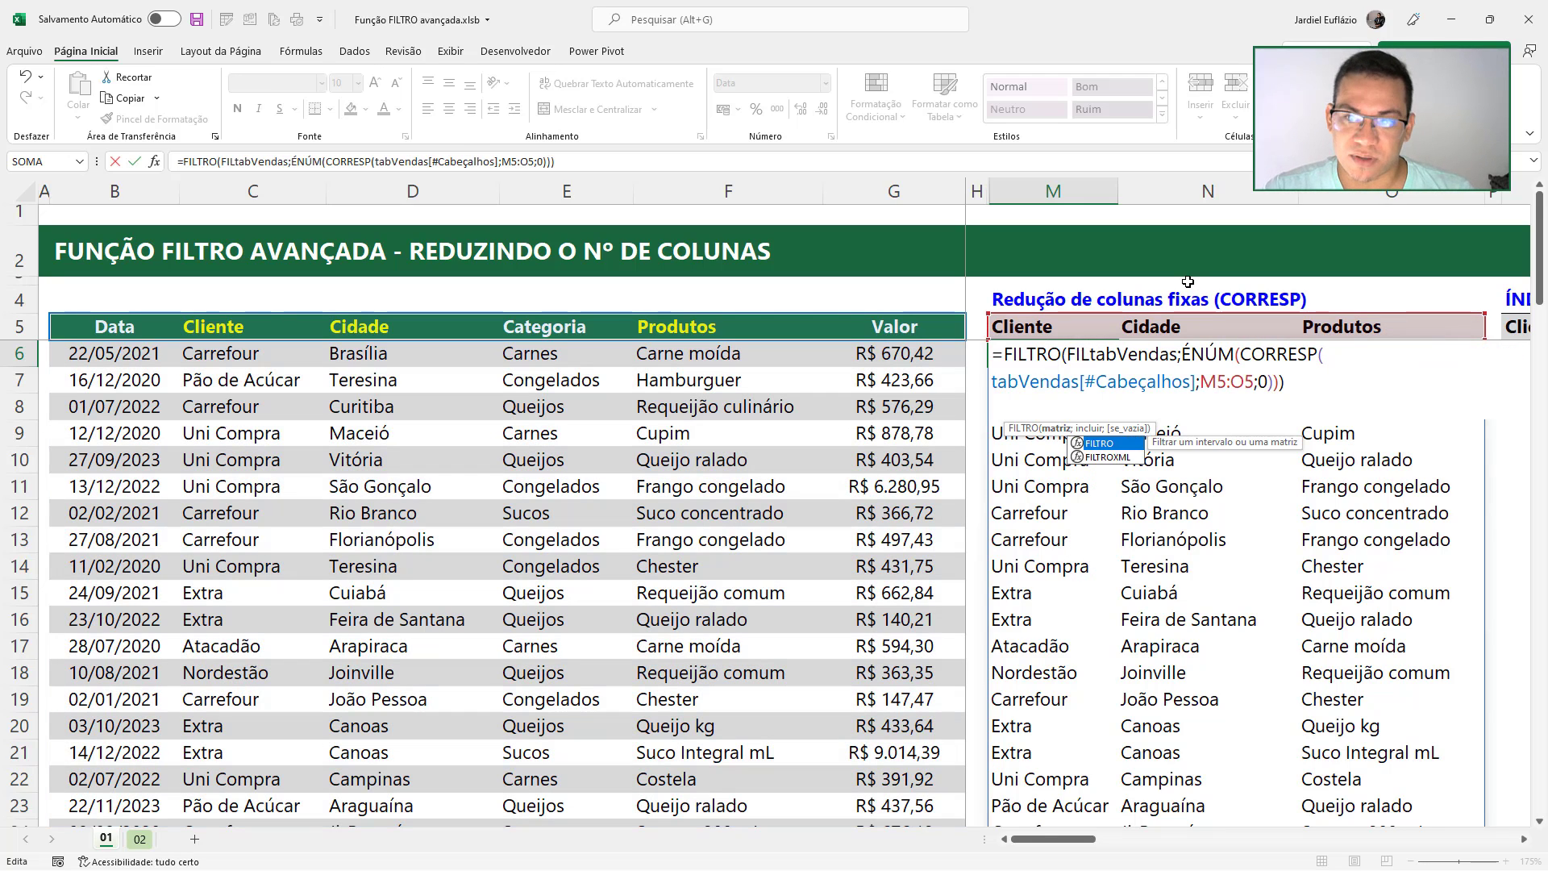
key(Tab)
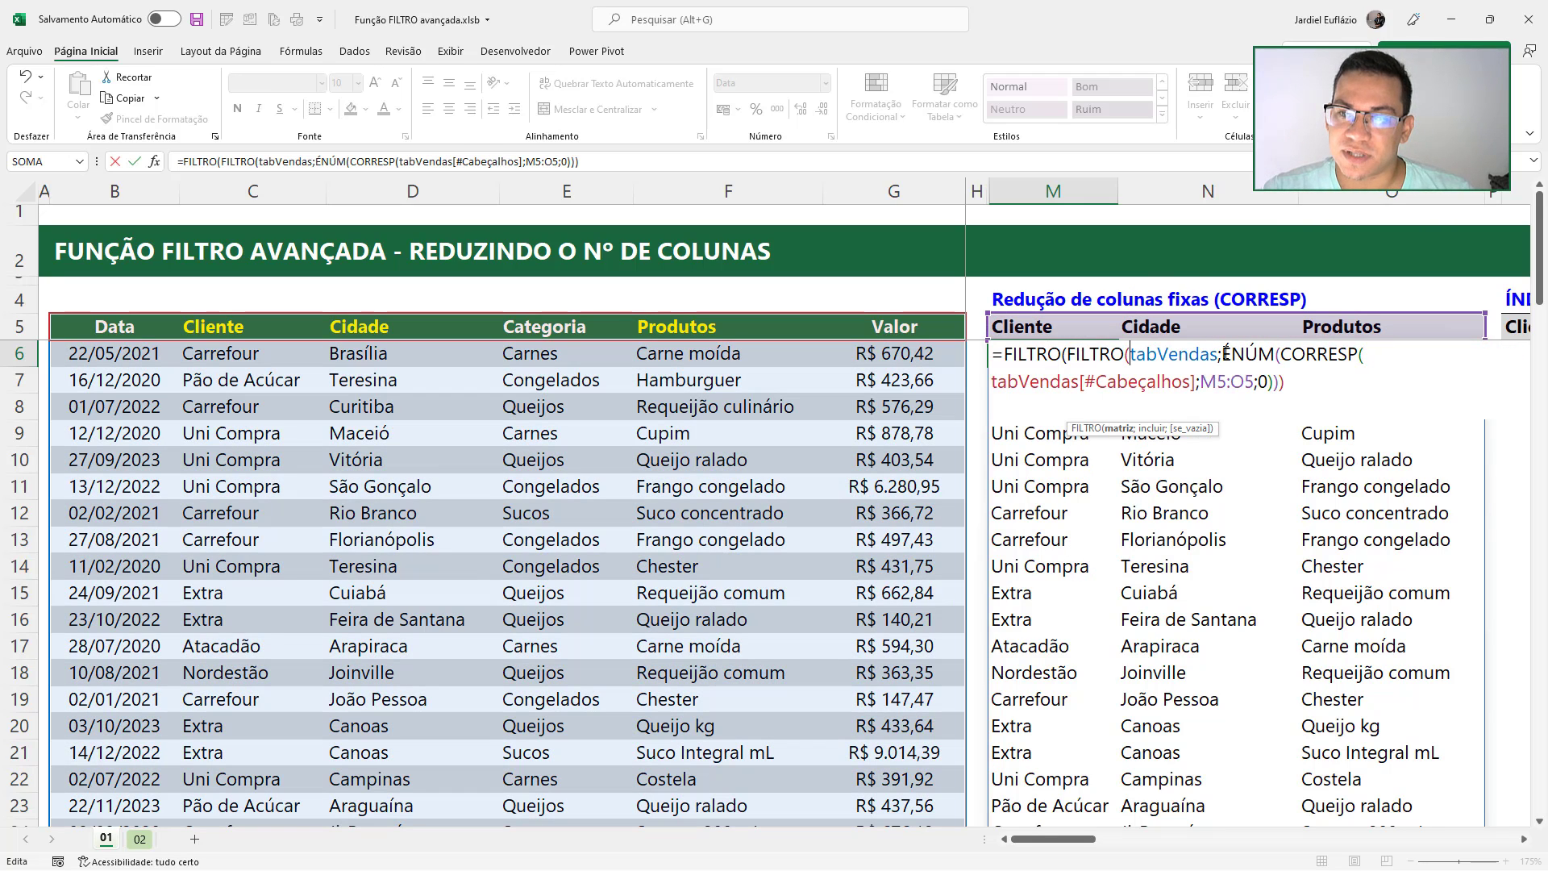
click(1219, 354)
text(;)
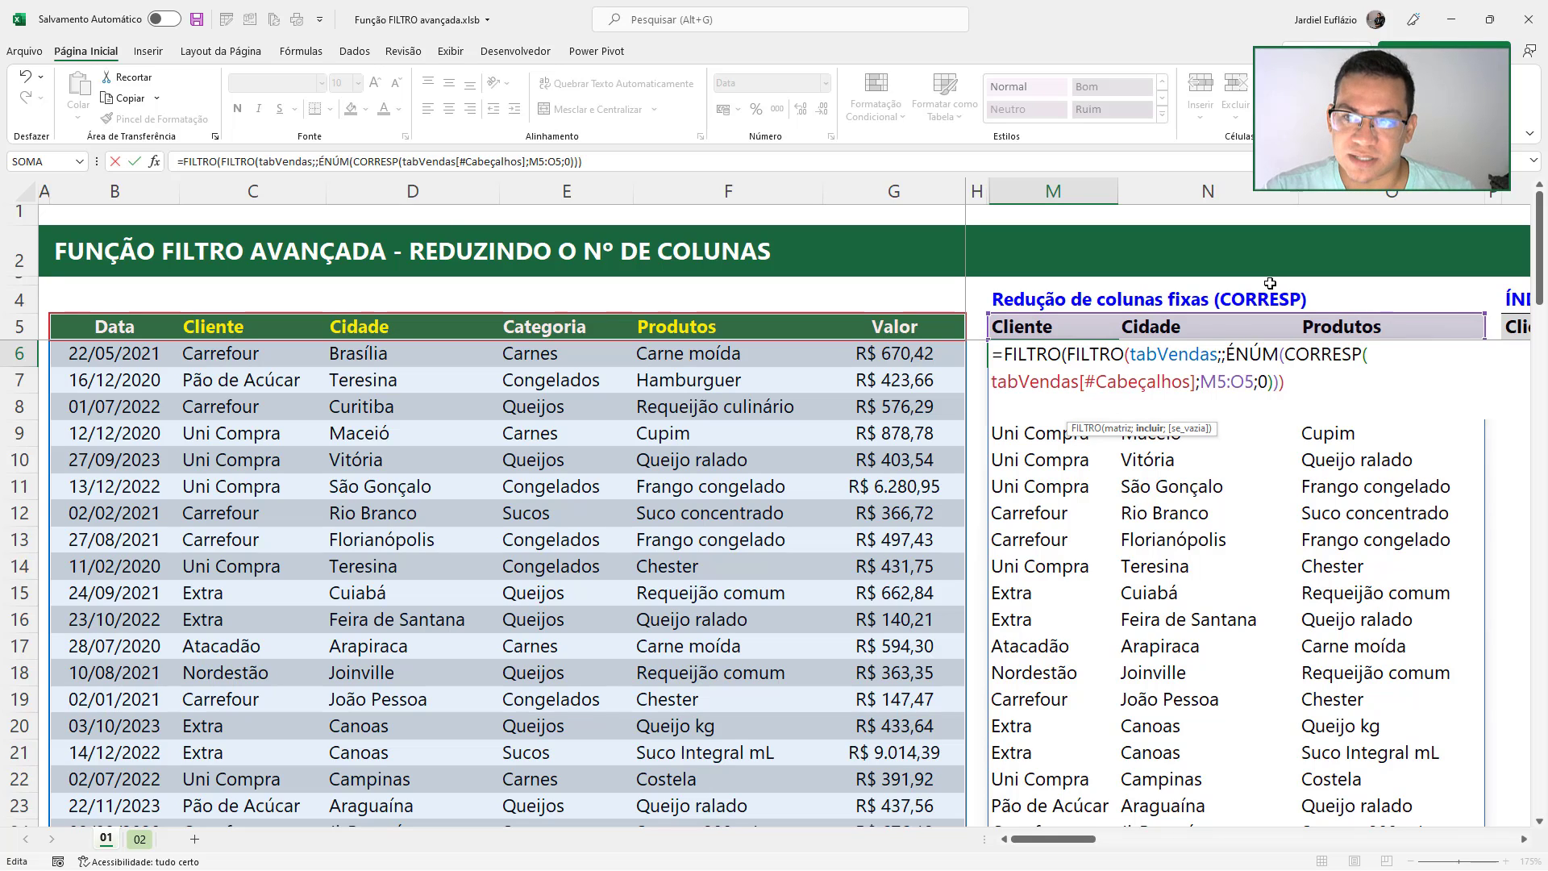
text())
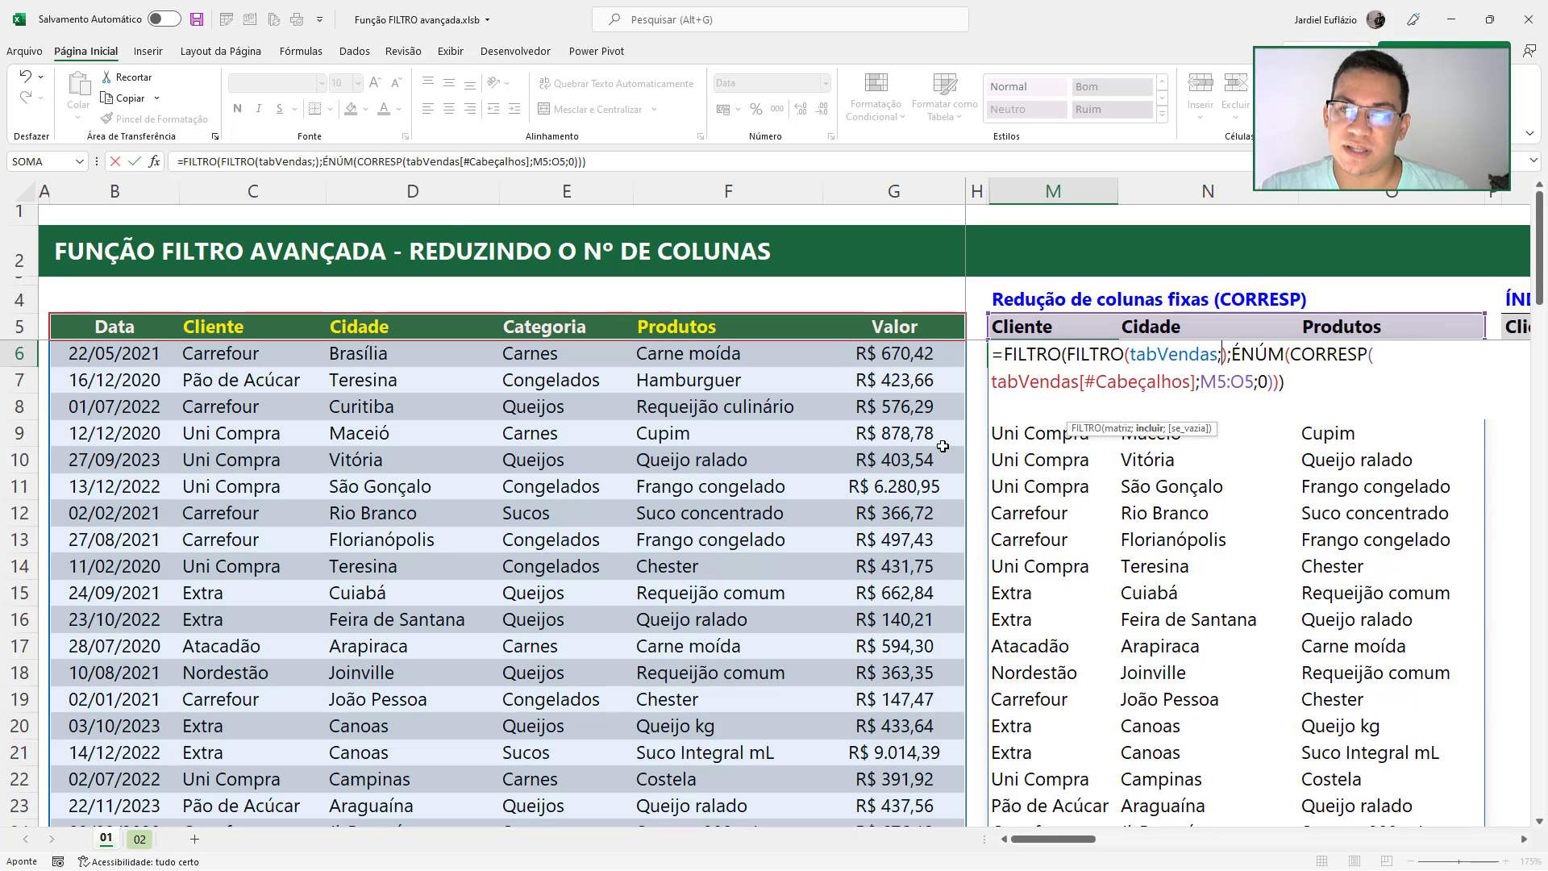
Set the nested FILTRO's condition to tabVendas[Valor]>1000 and commit the M6 formula
click(943, 446)
key(ctrl+space)
text(>)
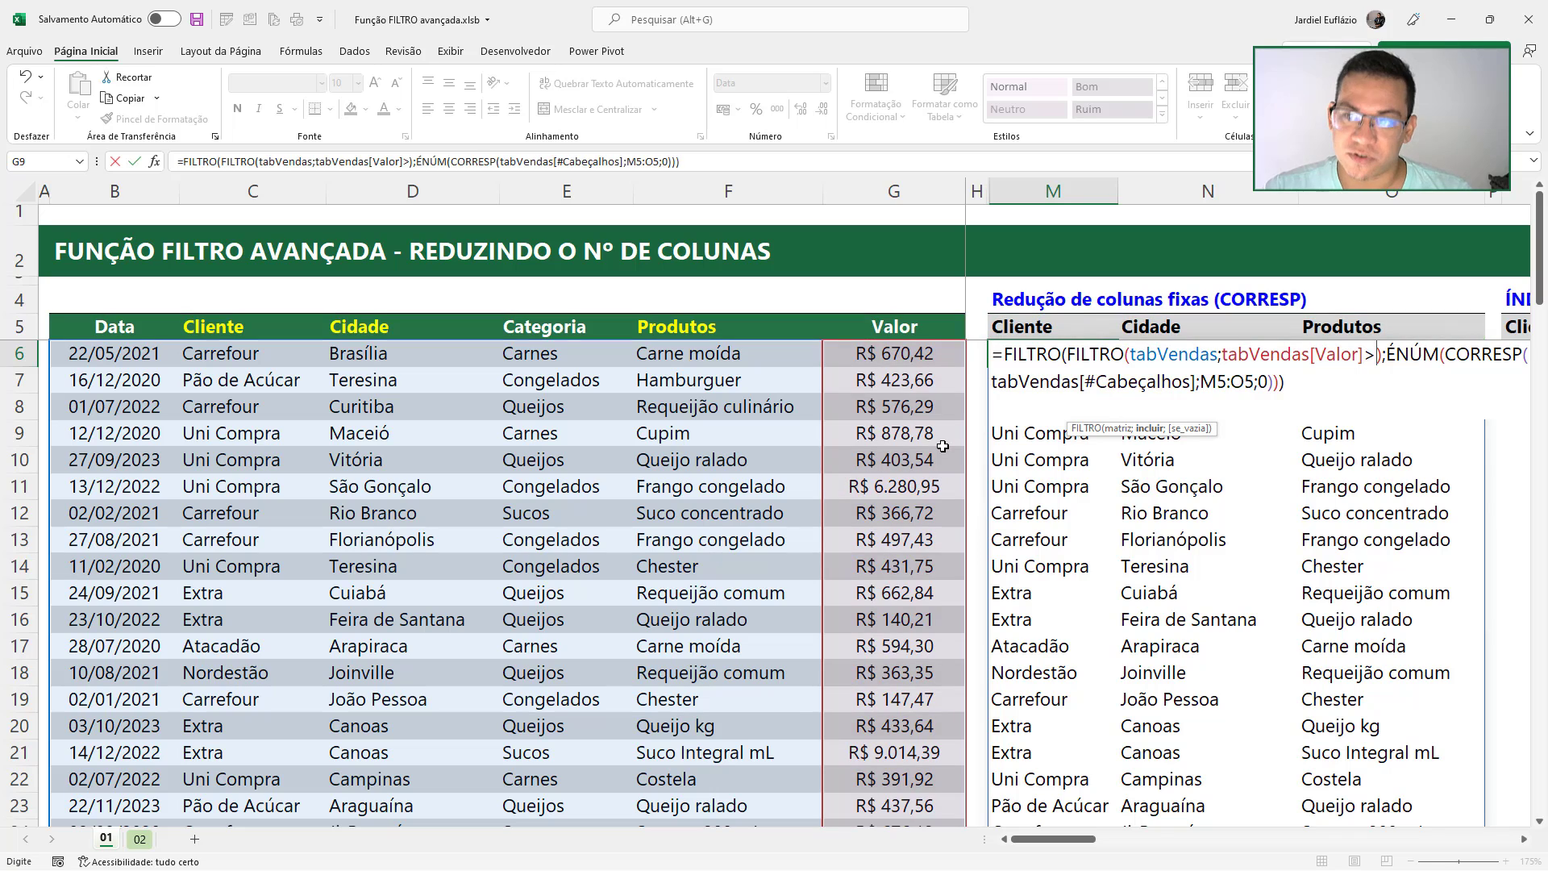
text(1000)
key(Return)
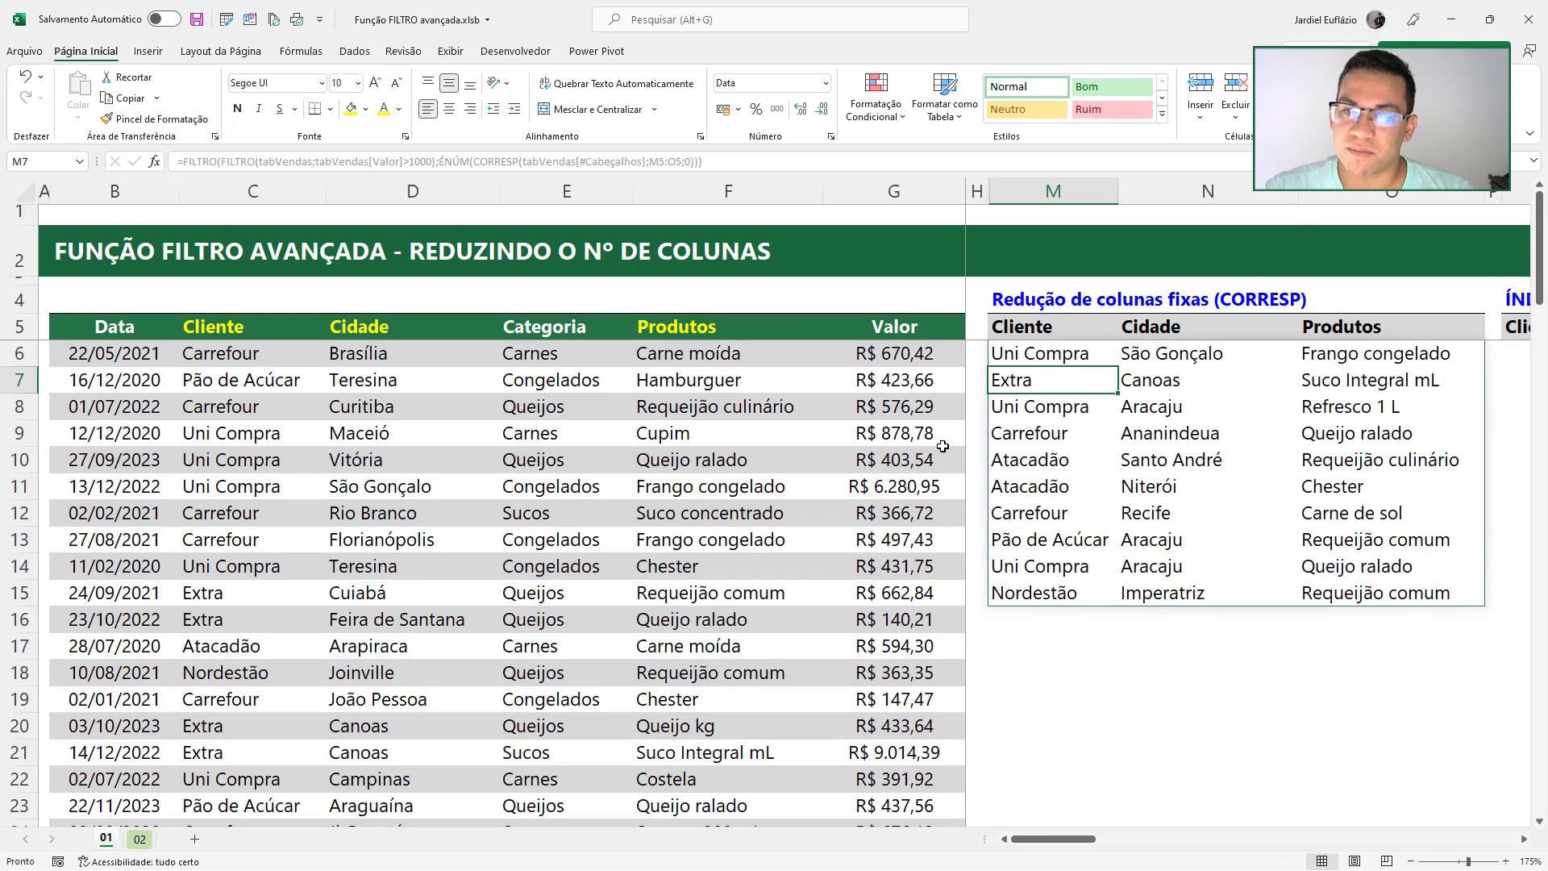
Select the Cliente output in M6:M15 to check its record count, and hide columns M to O
drag(1041, 353, 1036, 590)
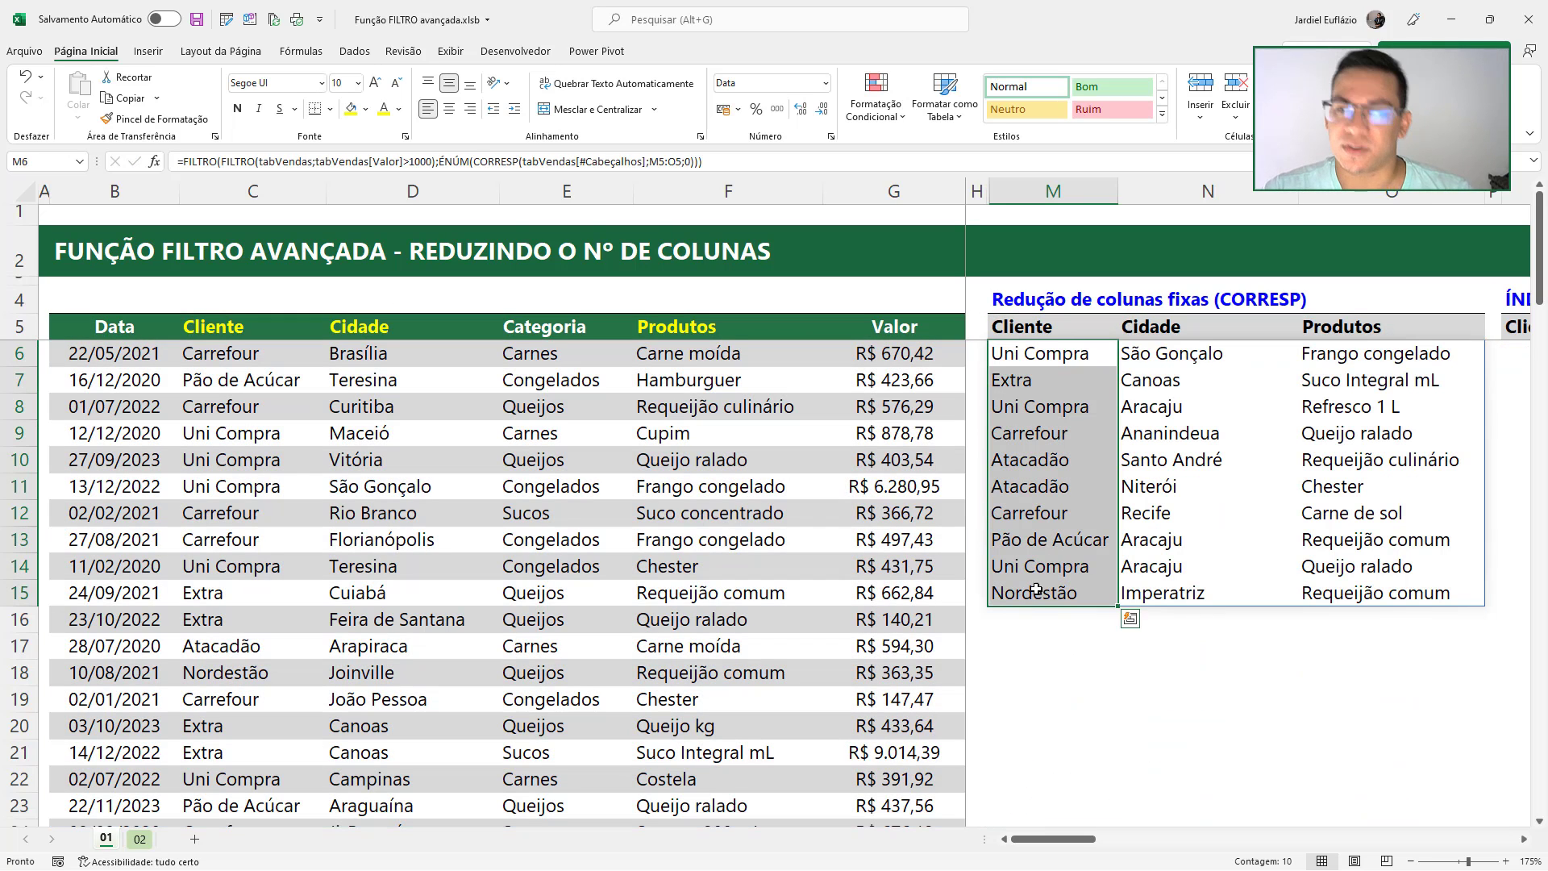
click(1047, 454)
drag(1051, 191, 1421, 193)
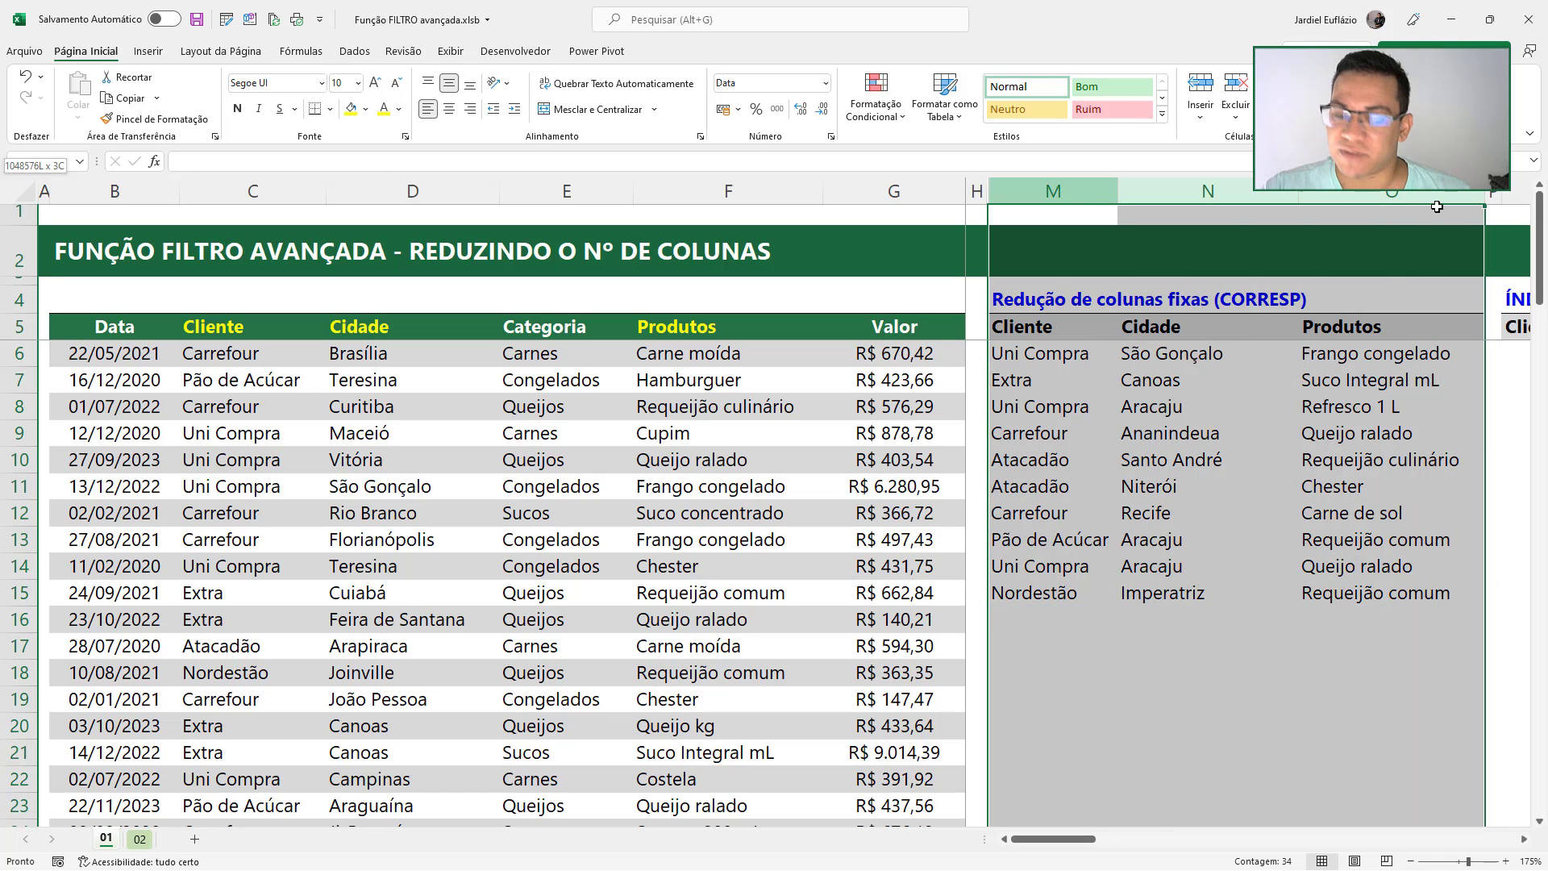
key(ctrl+0)
click(1176, 470)
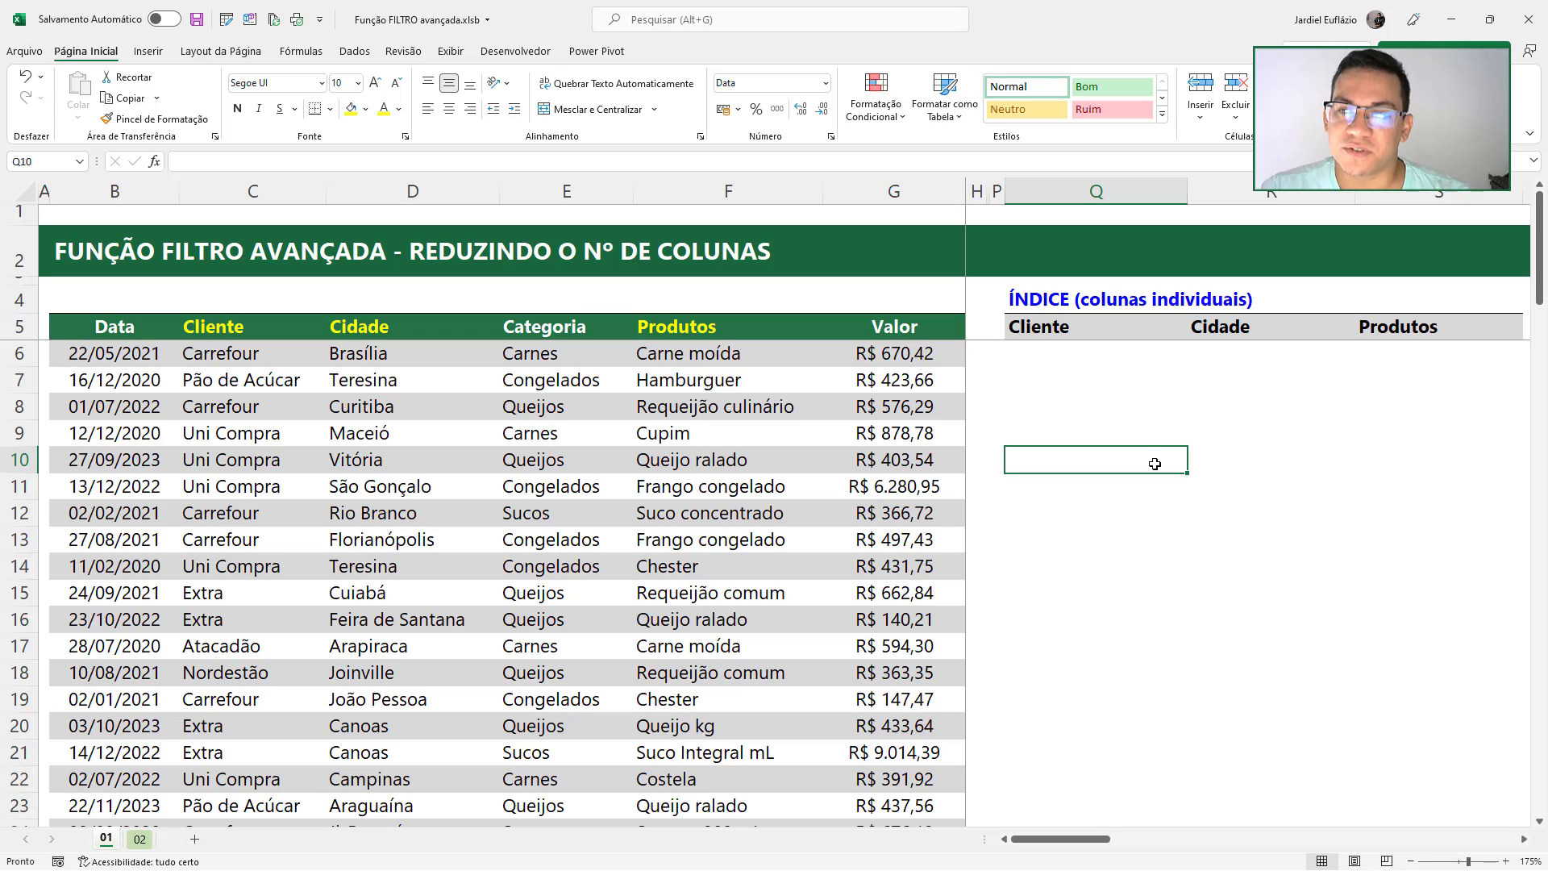
Start an ÍNDICE formula in Q6 with tabVendas as the array and the row number left blank
click(1047, 346)
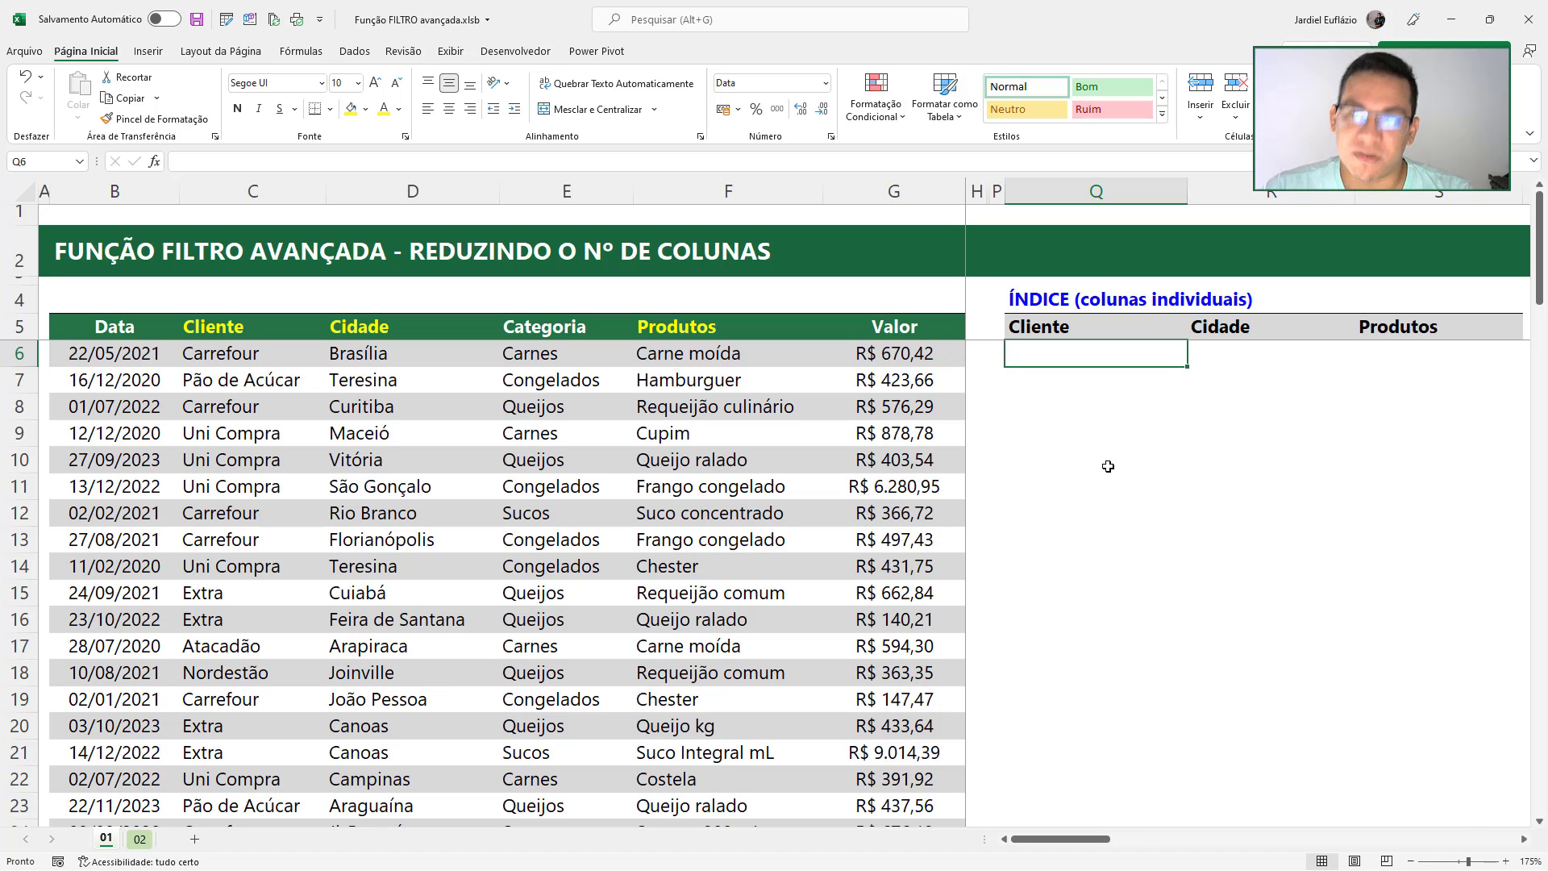
text(=)
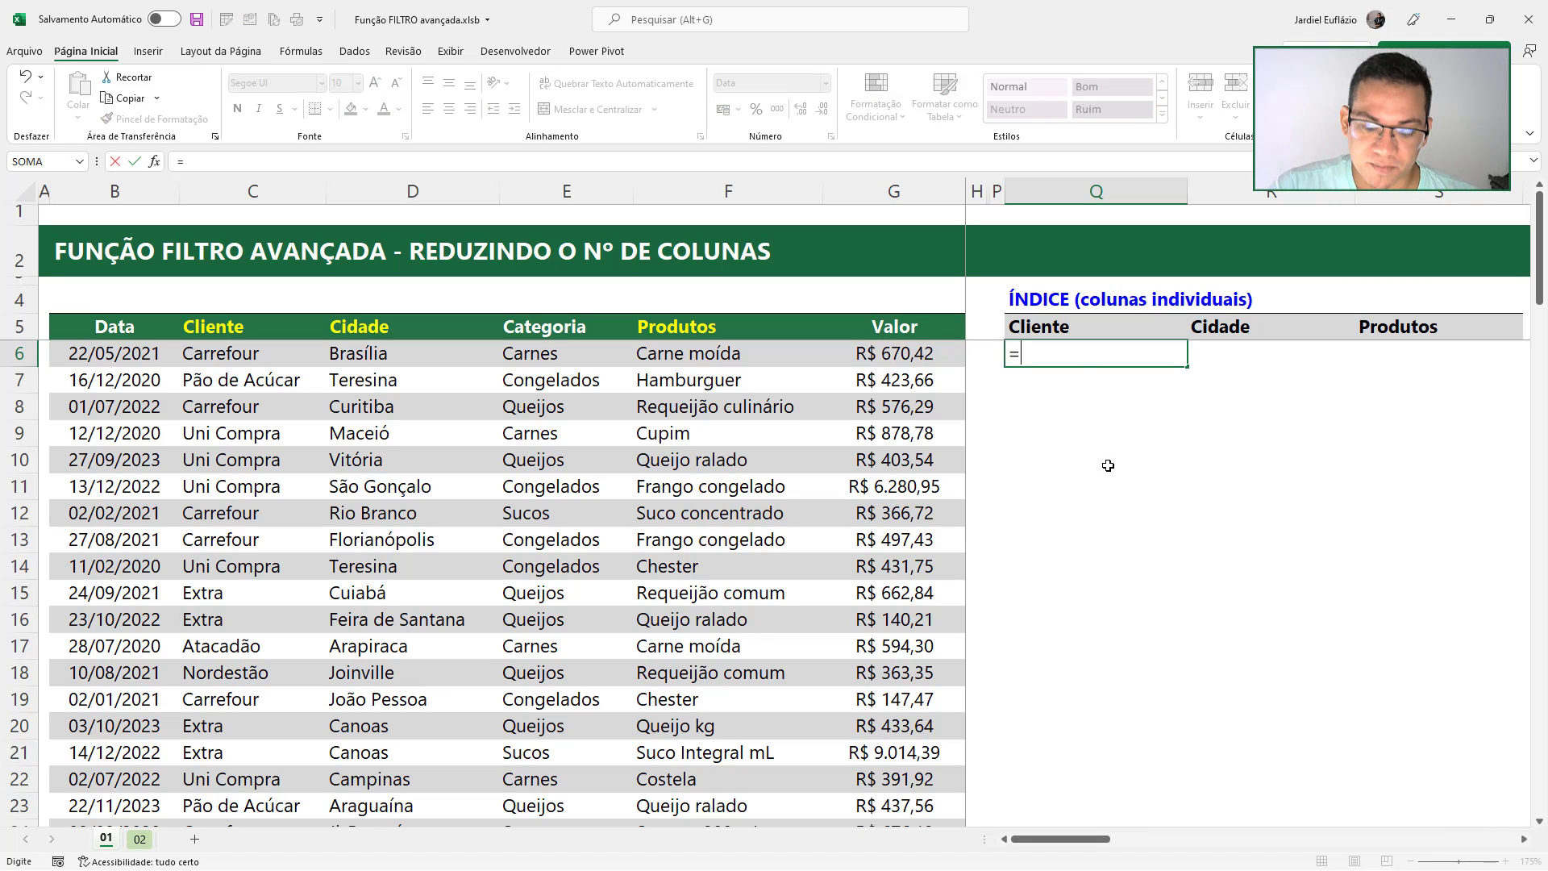
text(ÍNDICE()
click(514, 433)
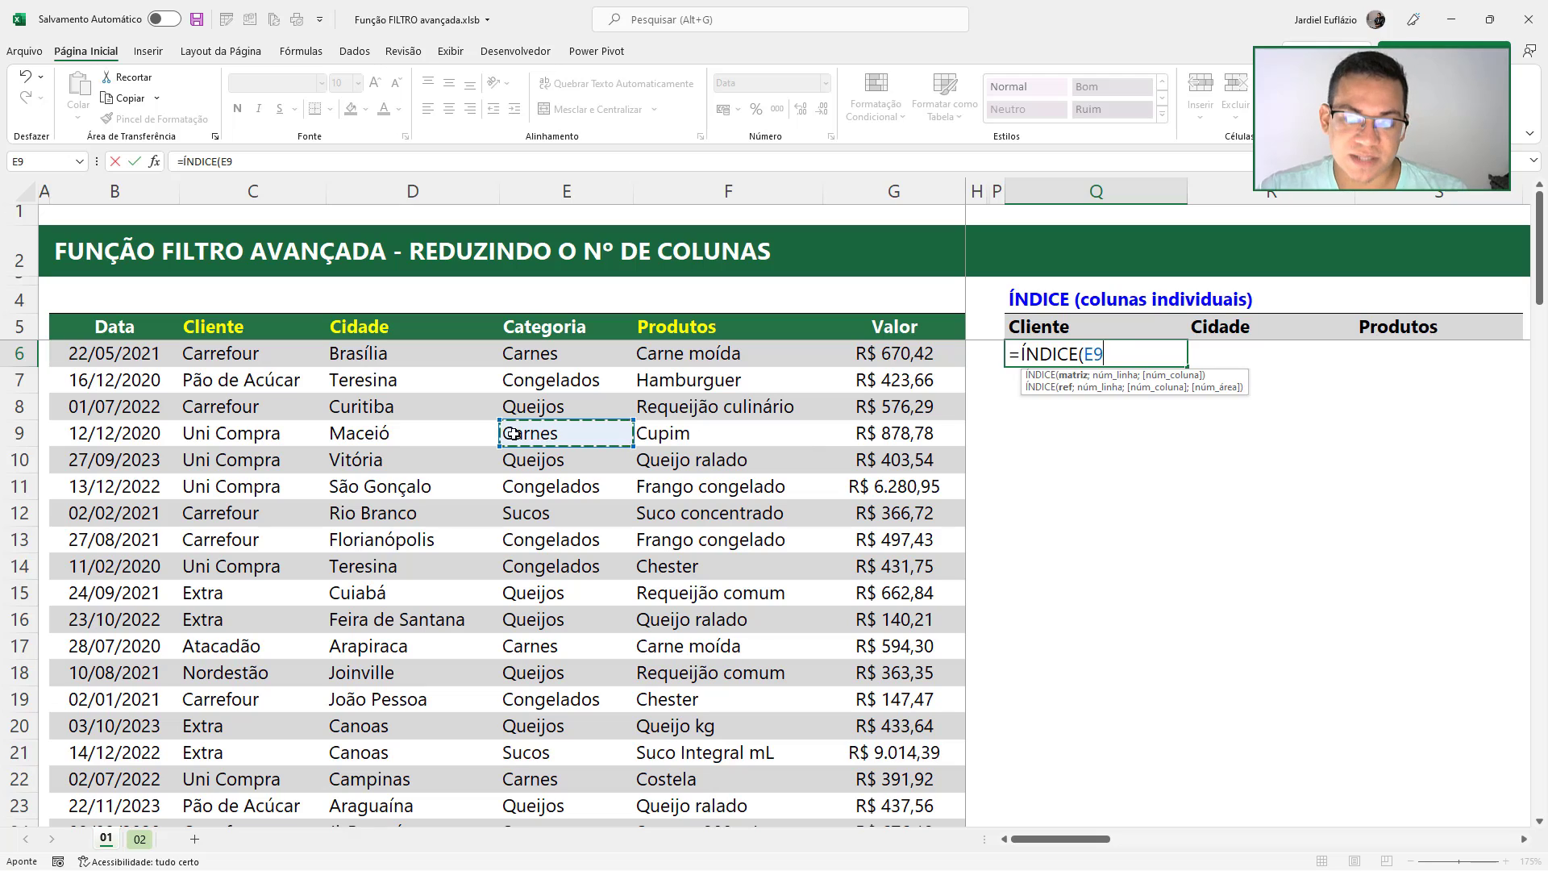
key(ctrl+a)
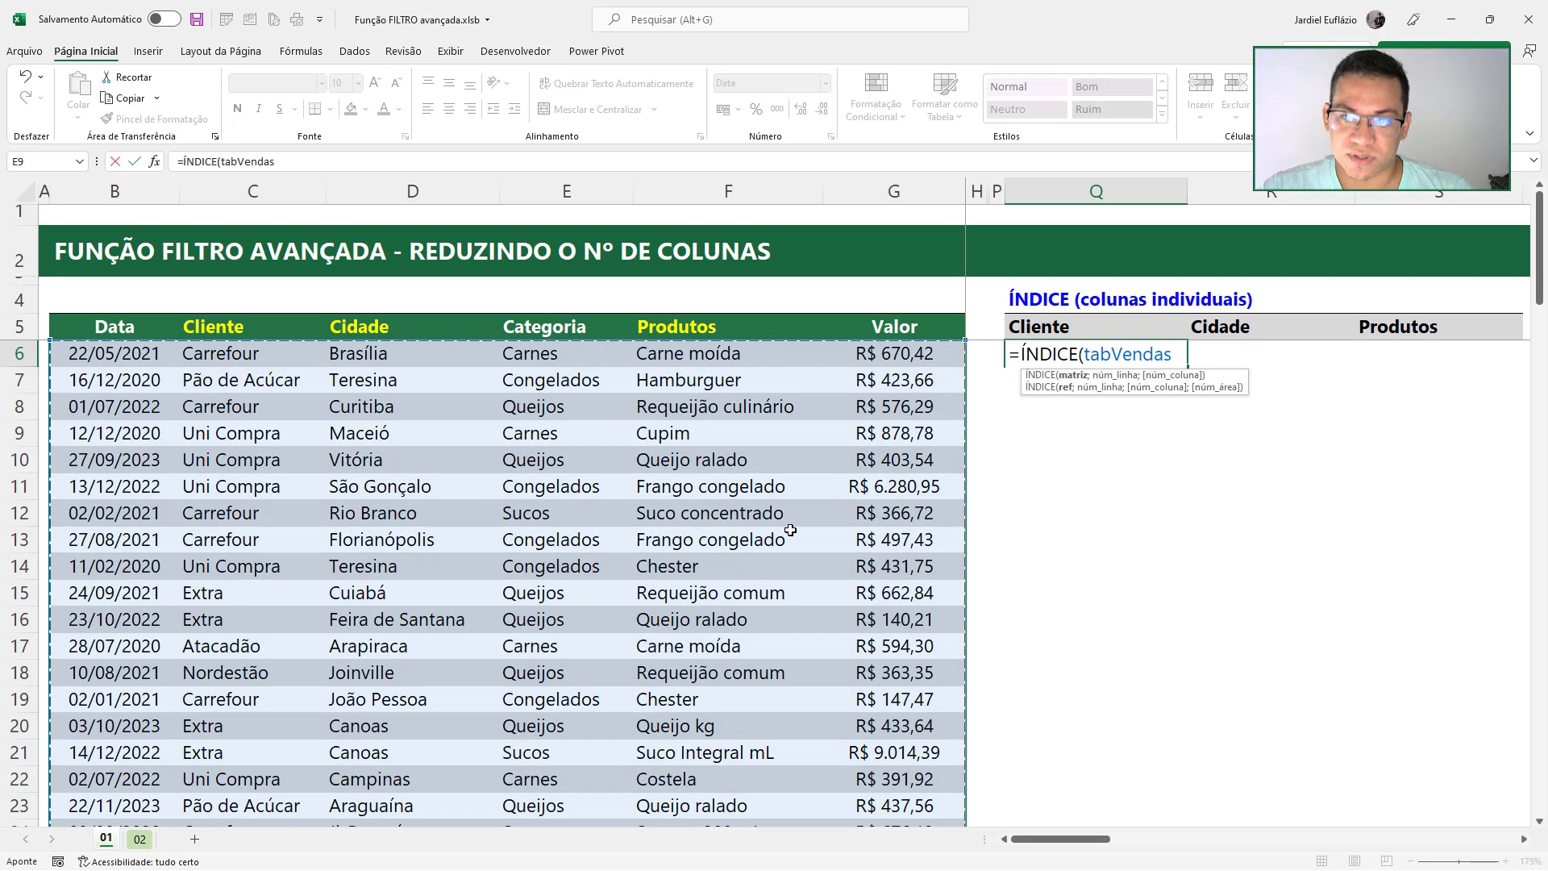
text(;)
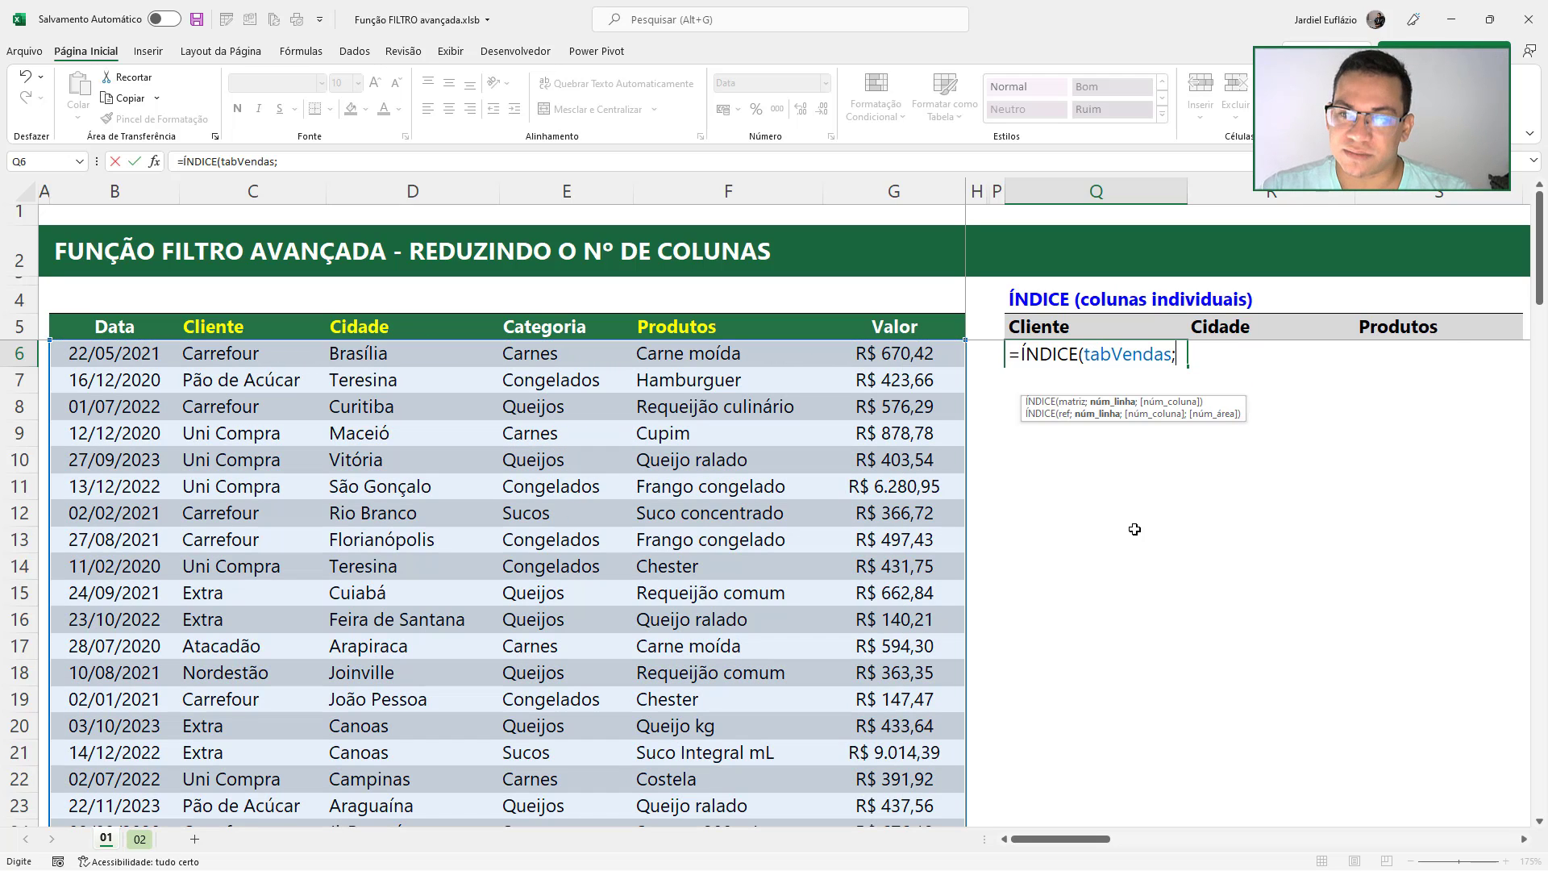
text(;)
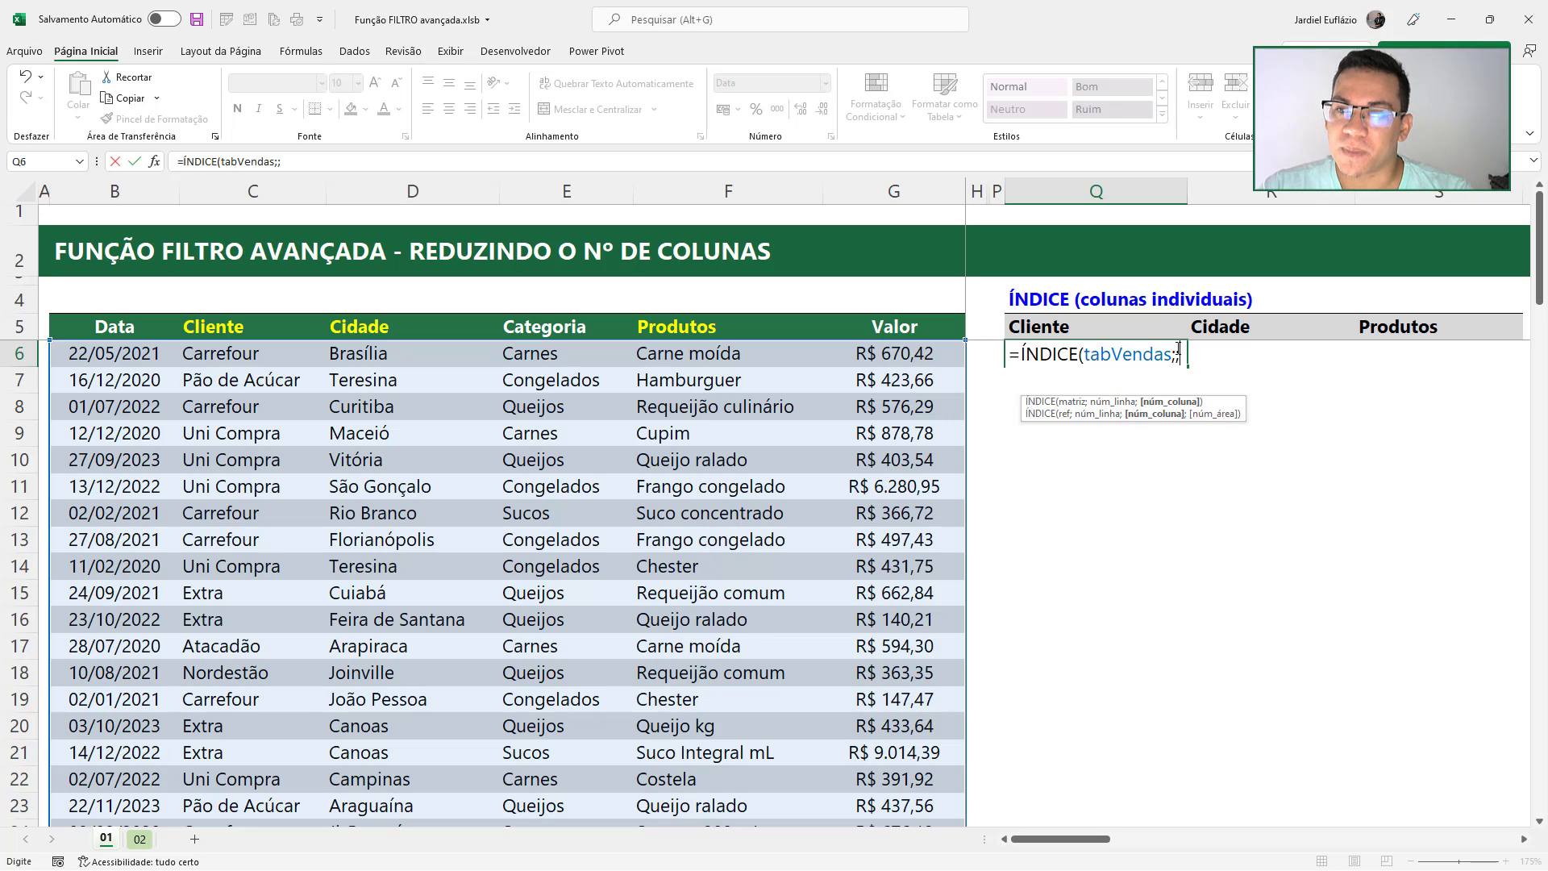
click(1112, 403)
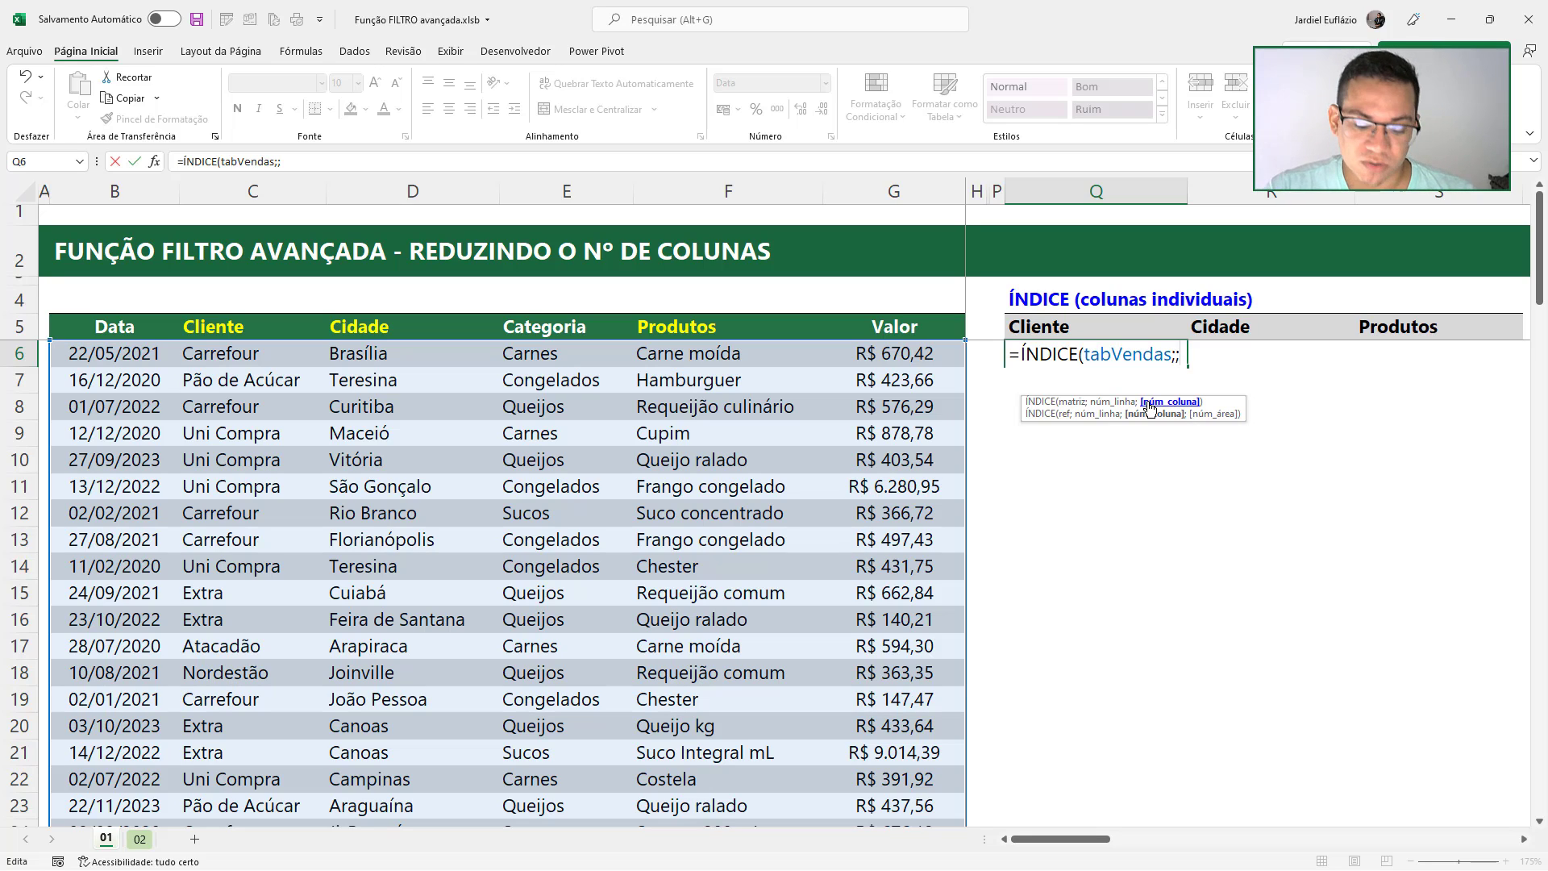
Complete the Q6 formula with CORRESP(Q5;tabVendas[#Cabeçalhos];0) as the column number
text(CORR)
key(Tab)
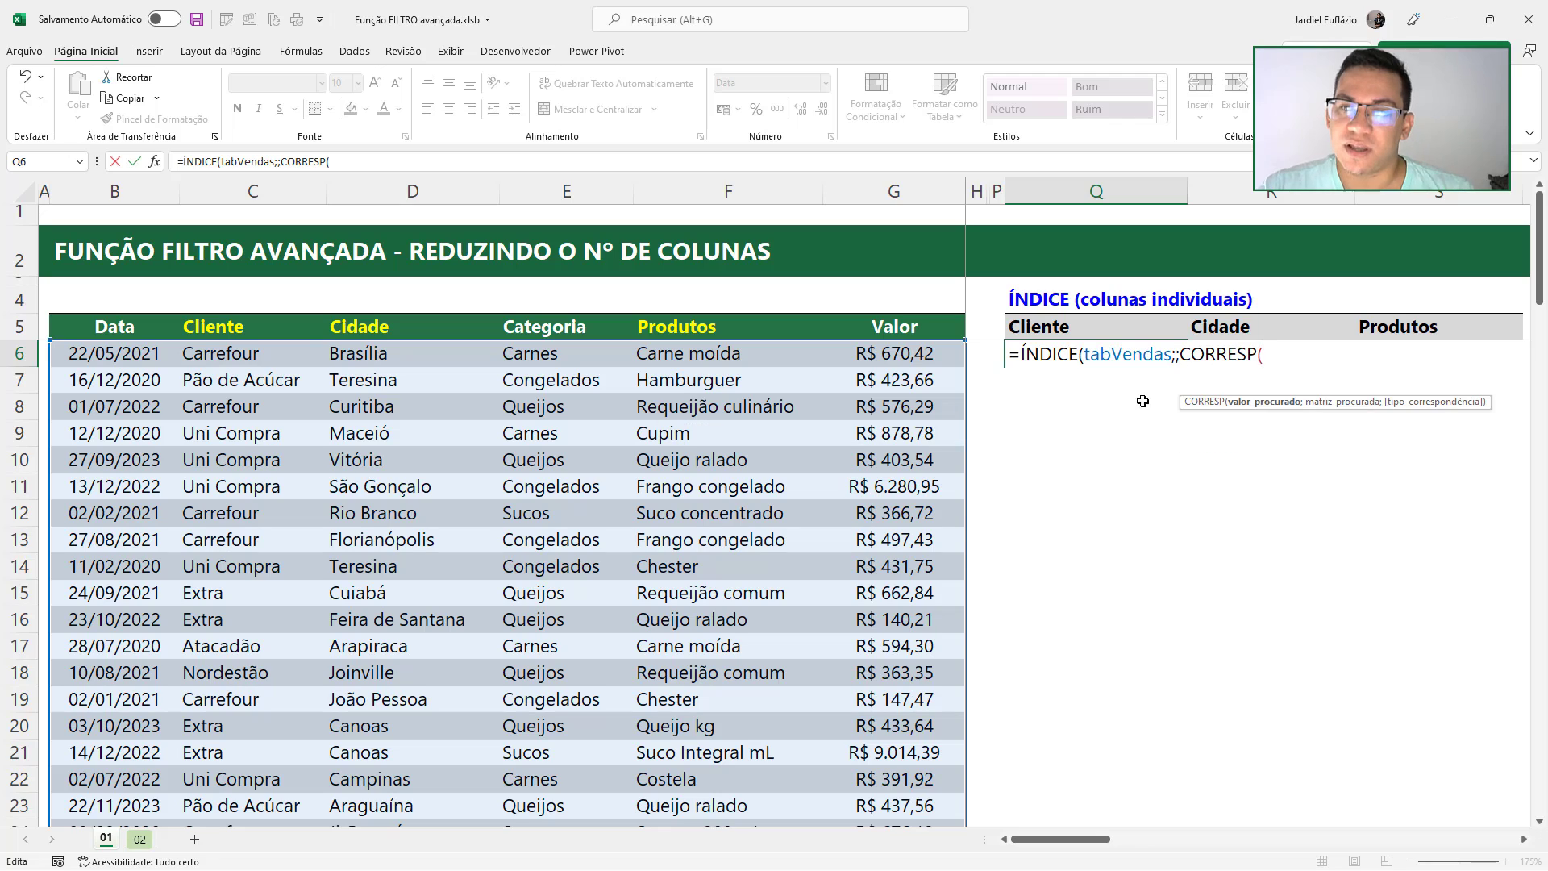
click(1057, 324)
text(;)
click(902, 333)
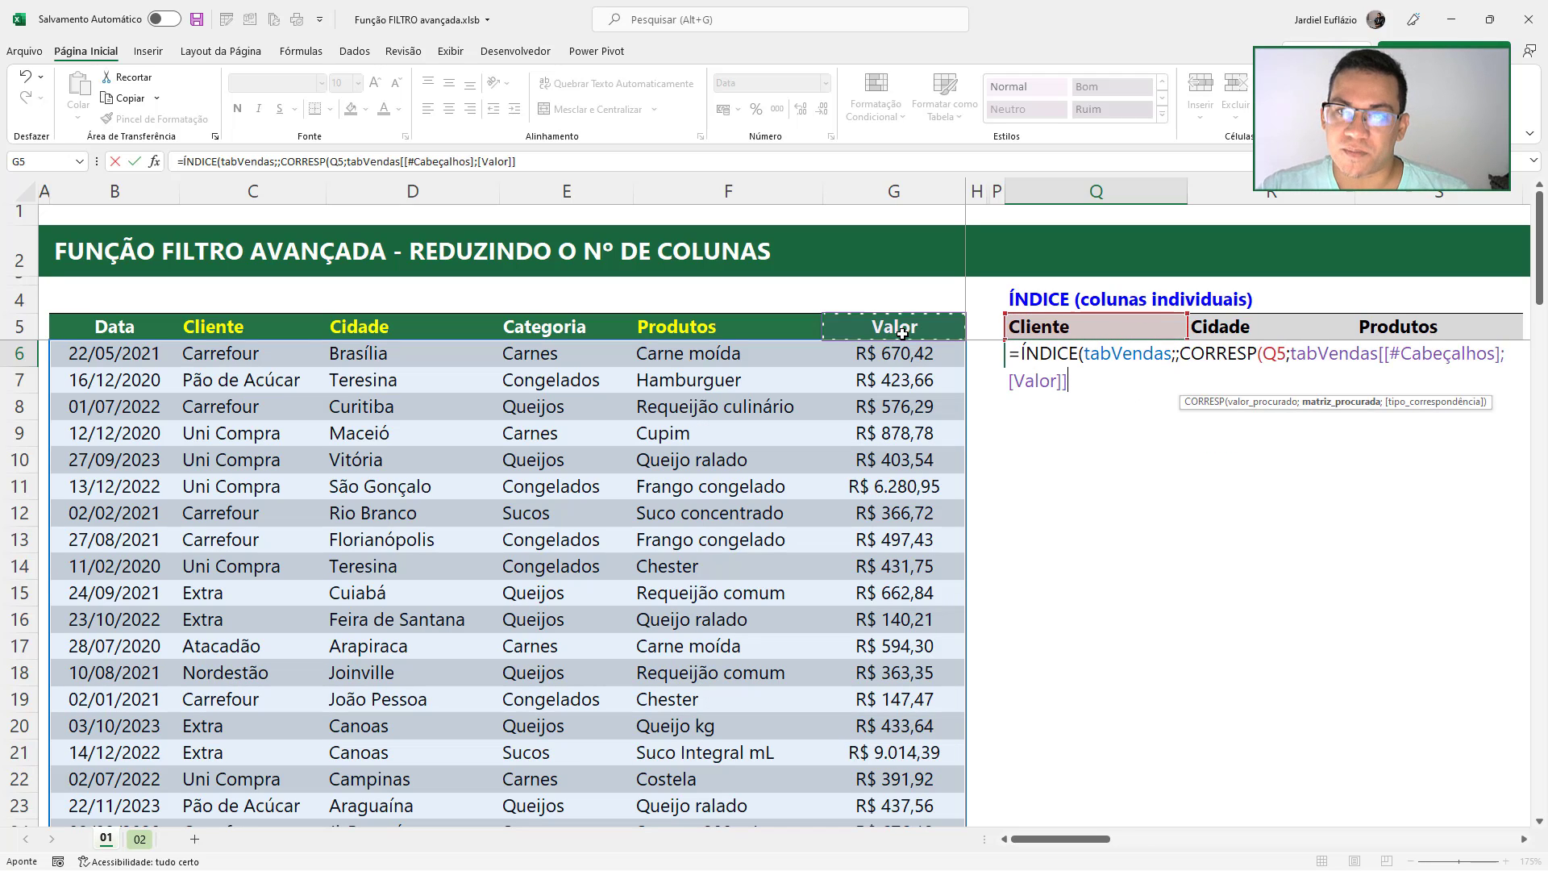
key(ctrl+shift+Left)
text(;0)))
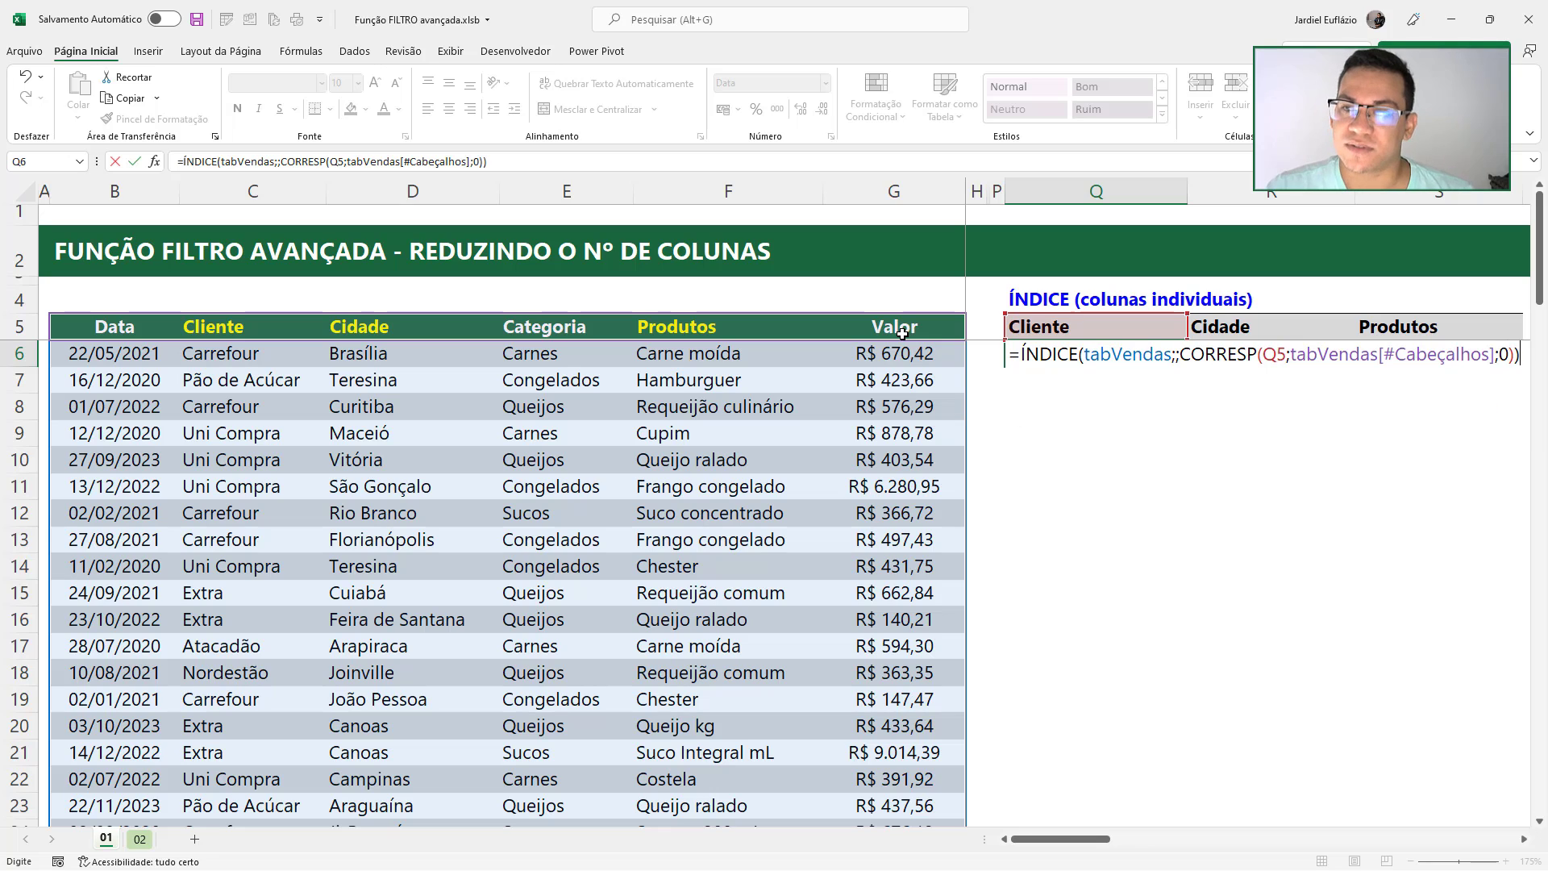
key(Return)
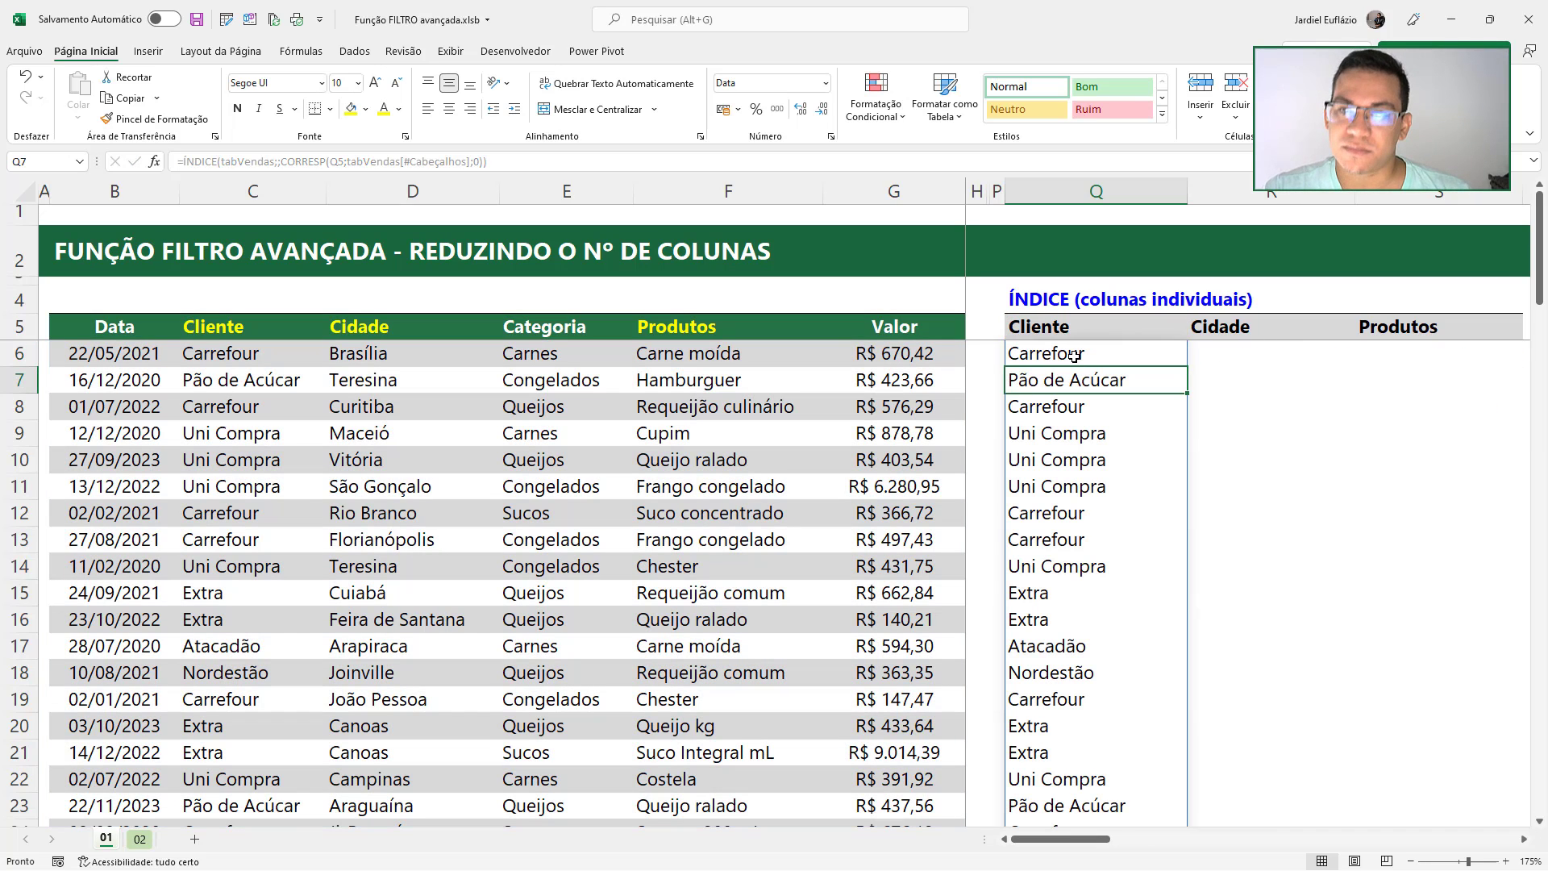
Copy the Q6 ÍNDICE formula and paste it as formulas only into R6:S6 for Cidade and Produtos
key(ctrl+c)
click(1224, 355)
drag(1323, 357, 1372, 356)
right_click(1372, 356)
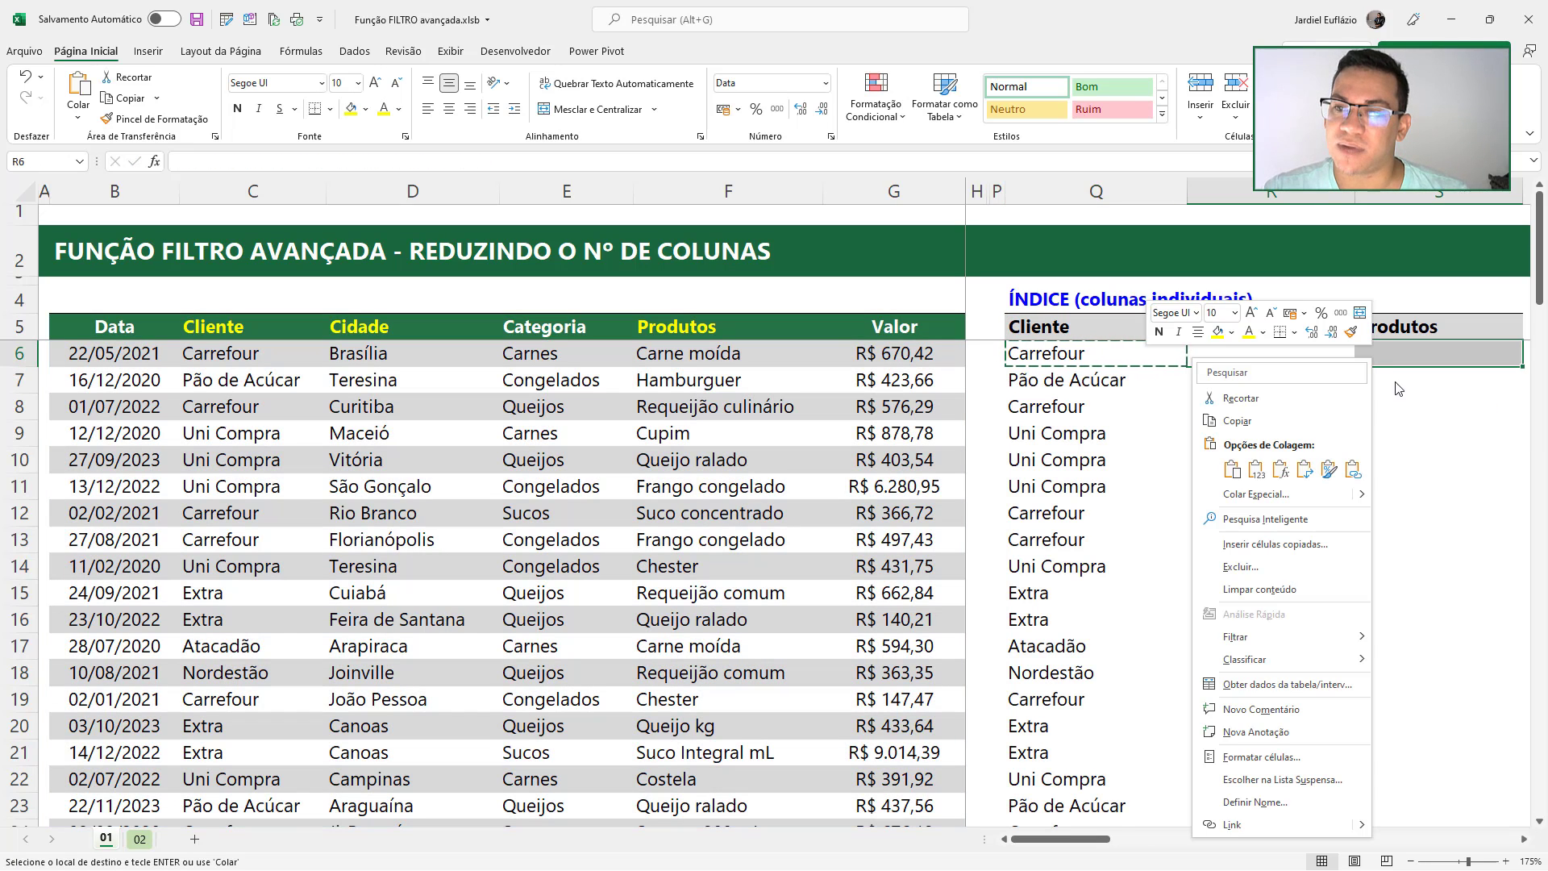
click(1282, 470)
click(1233, 433)
key(Escape)
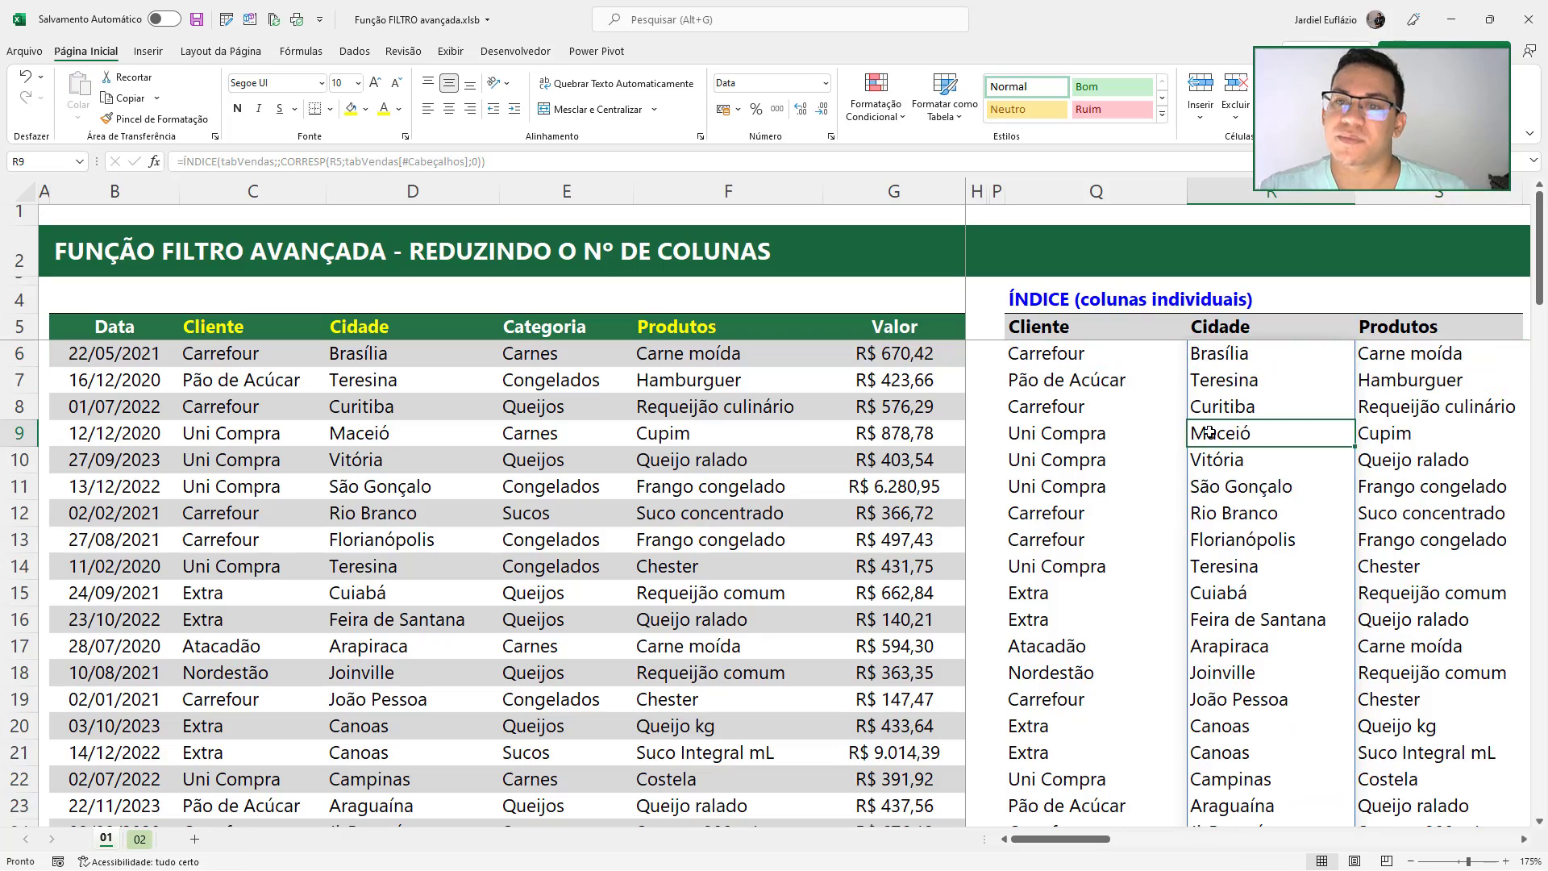
Look over the ÍNDICE results down to the lower rows, and hide columns Q to T
scroll(1145, 436, down, 3)
scroll(1024, 468, down, 20)
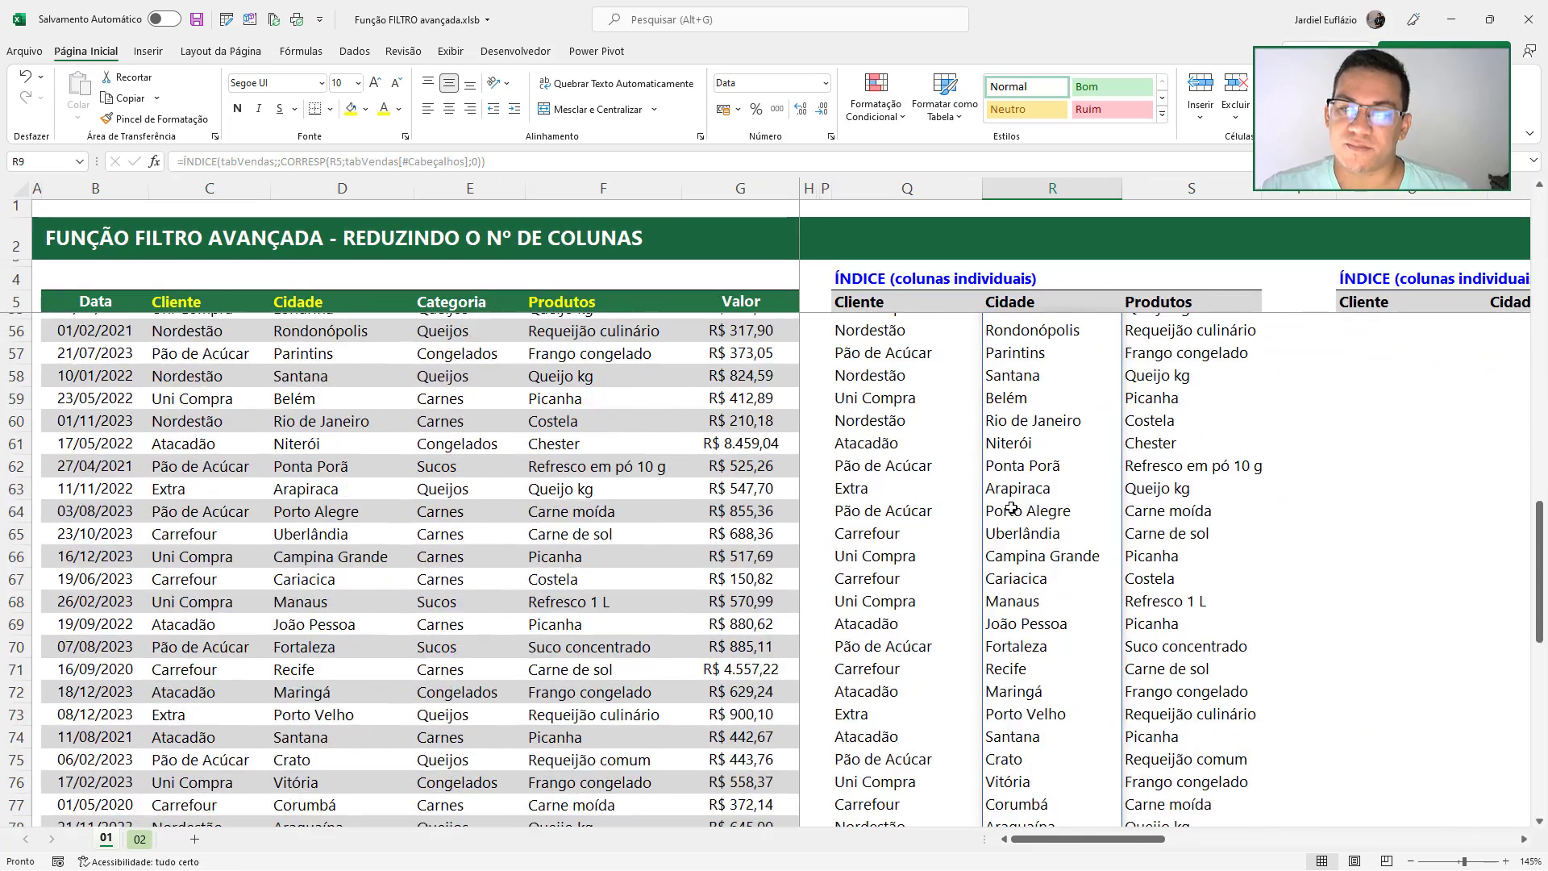
scroll(1018, 505, up, 6)
scroll(1018, 505, up, 20)
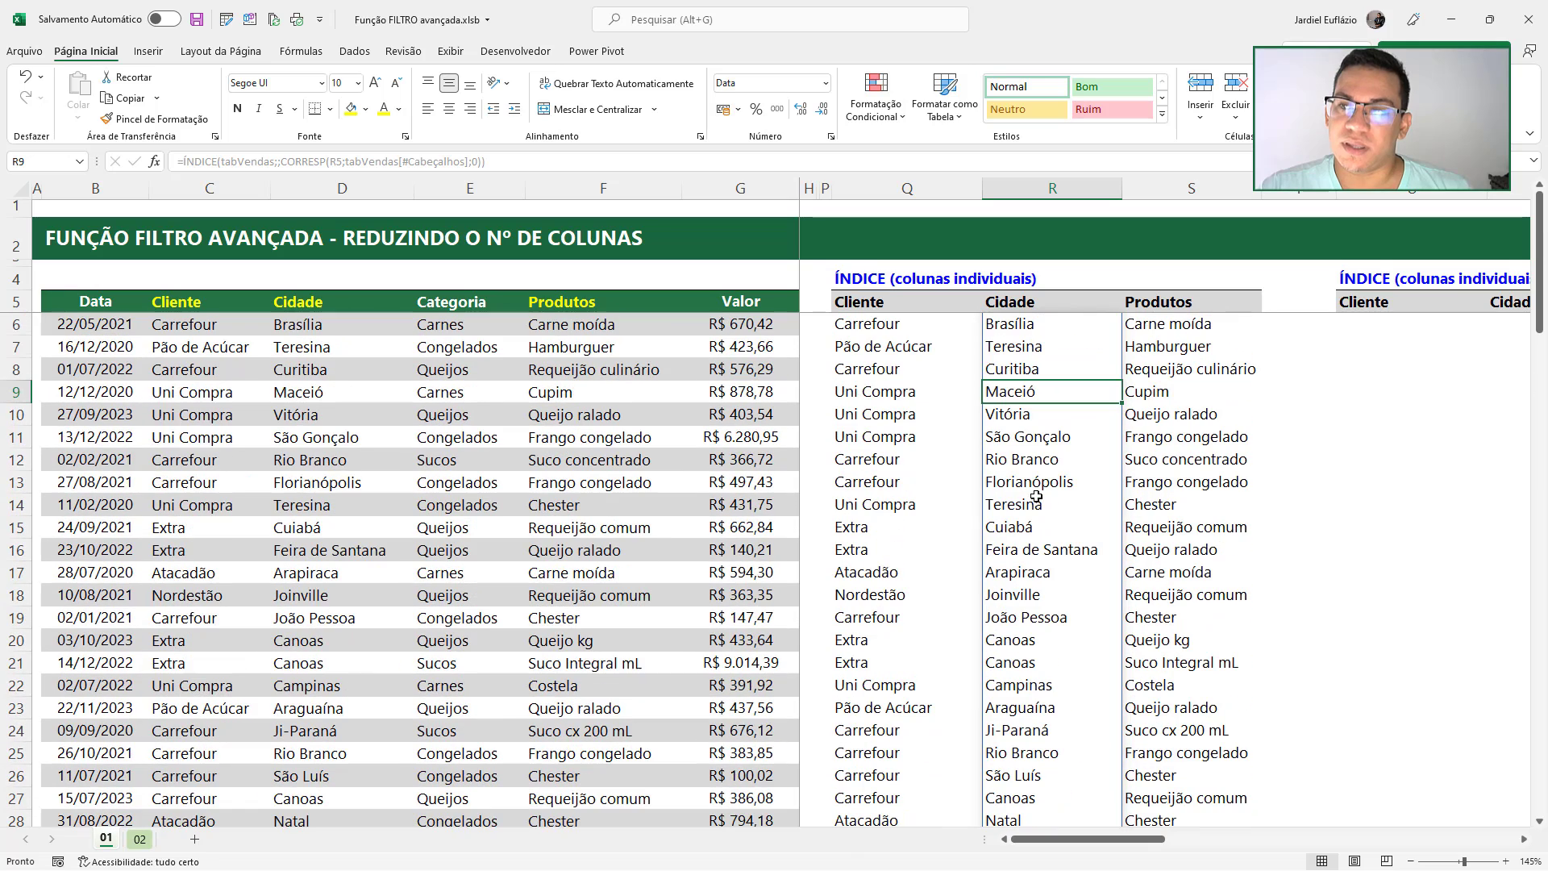
click(887, 311)
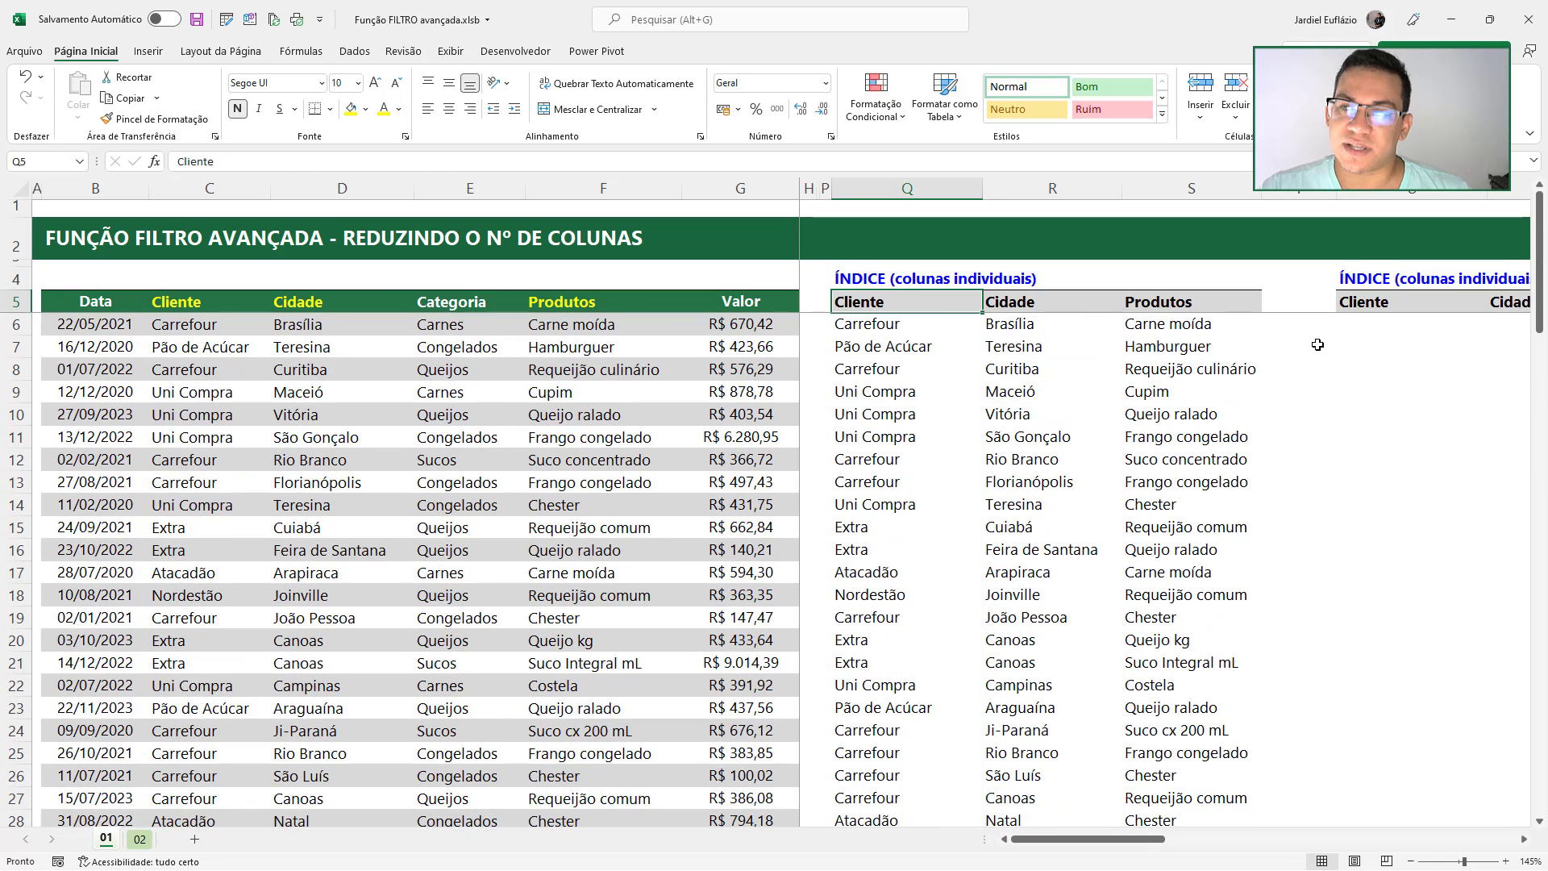
drag(908, 188, 1201, 202)
key(ctrl+0)
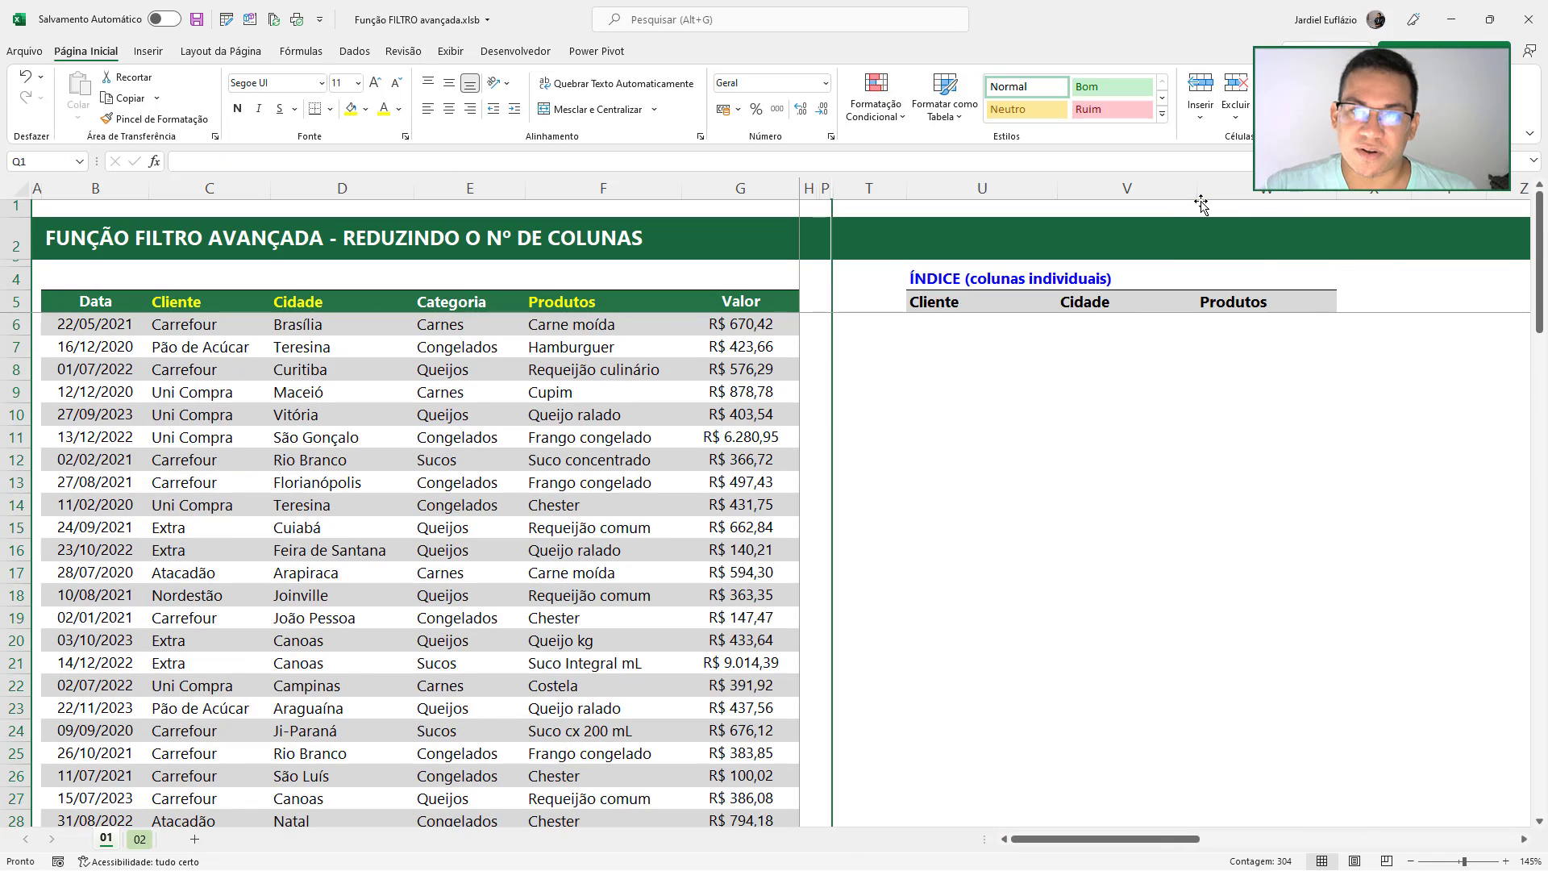
click(877, 273)
key(ctrl+0)
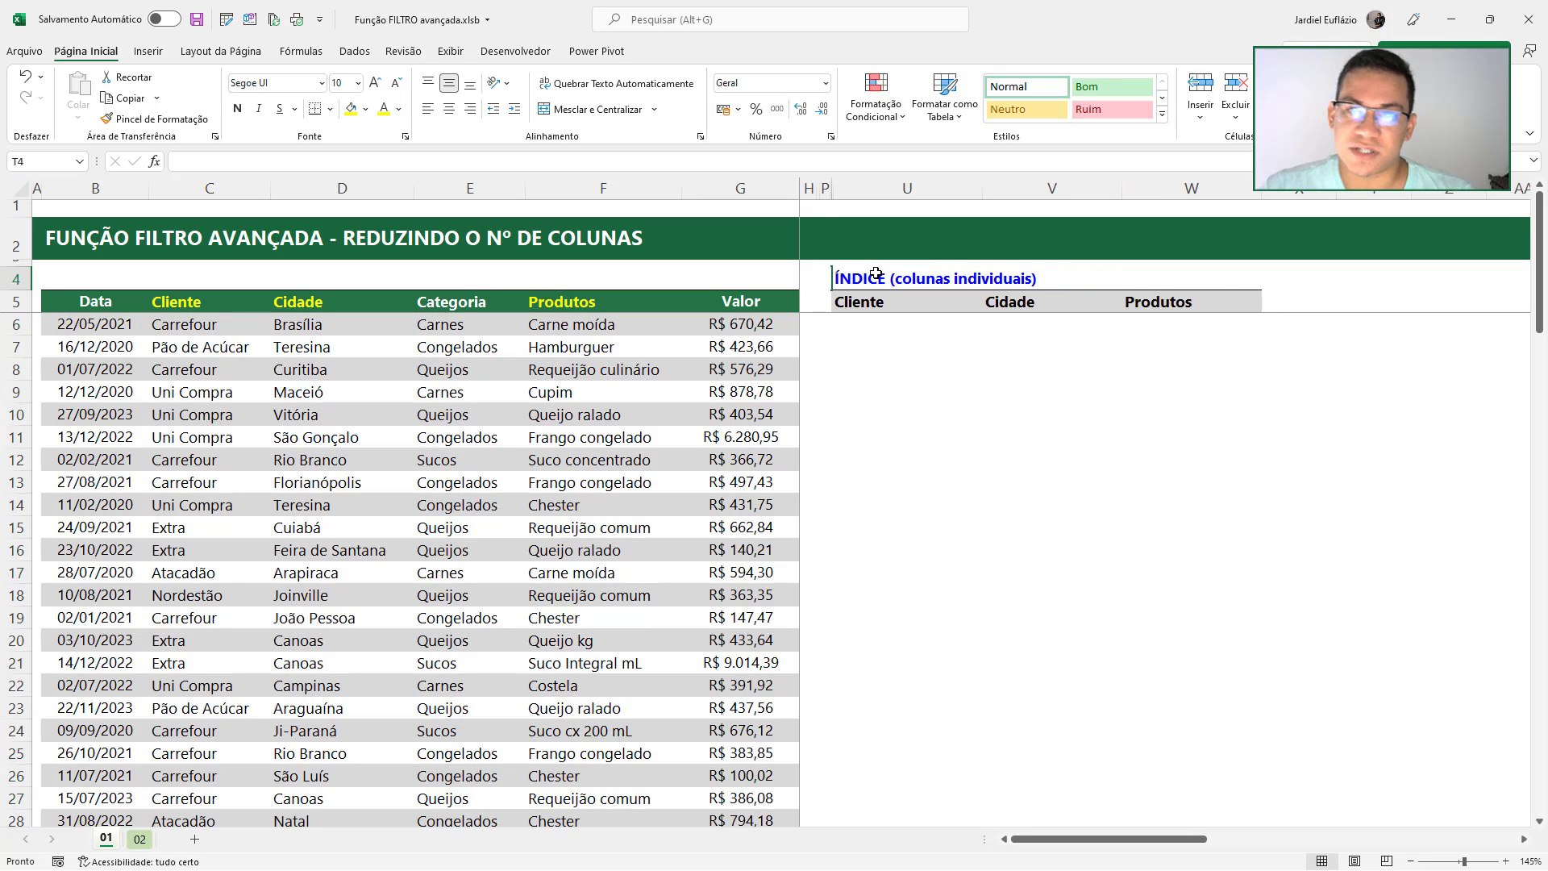
Change the U4 heading to "DESLOC (colunas individuais)" and move to U6
double_click(875, 275)
drag(886, 278, 835, 278)
text(DES)
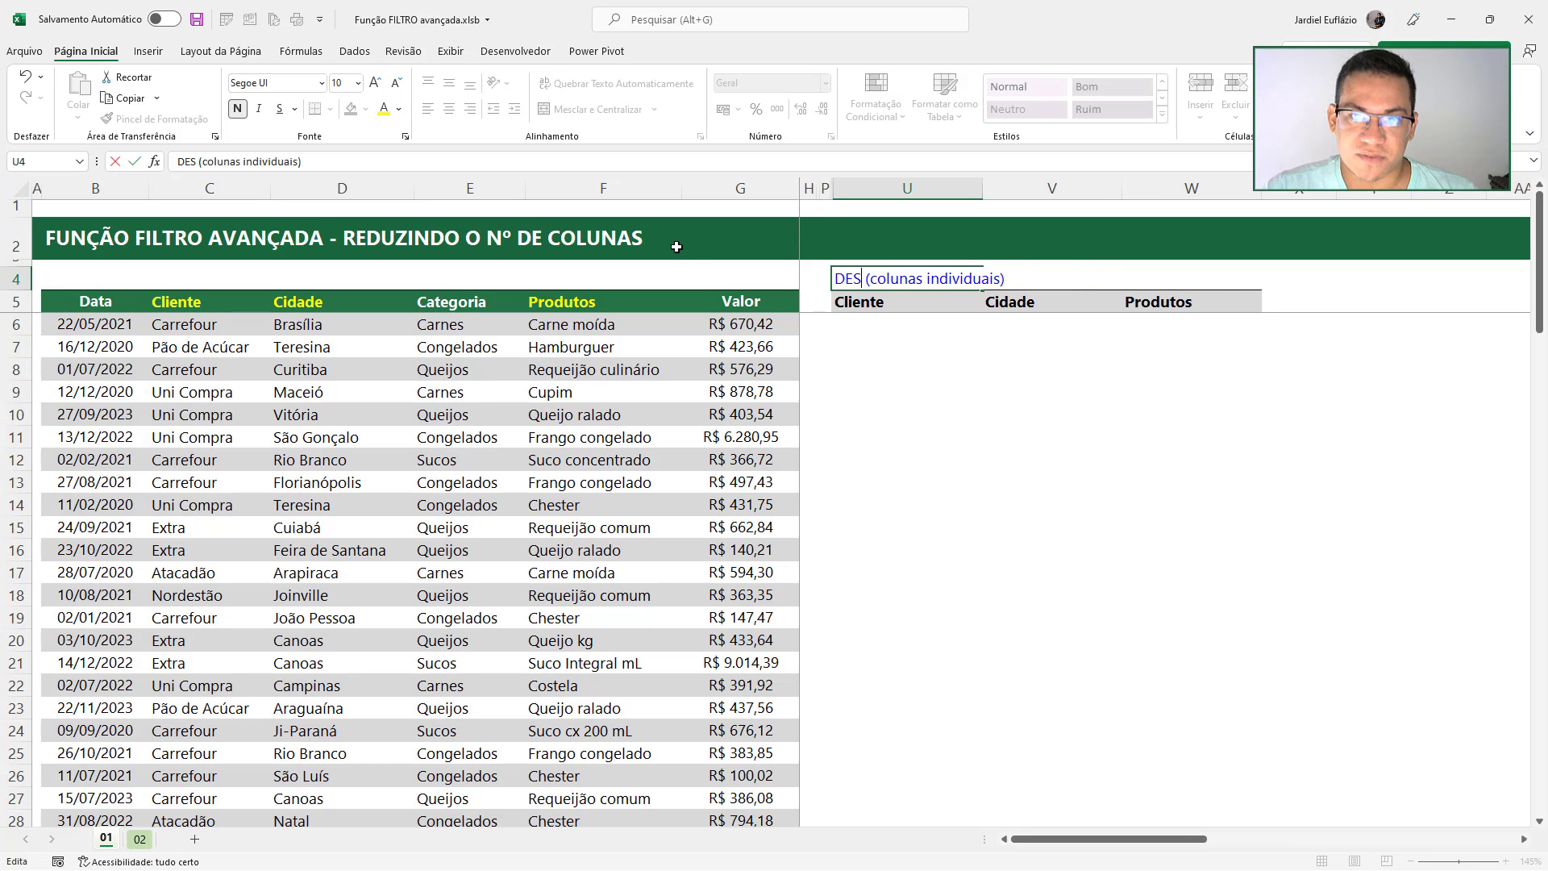
text(LOC)
key(Return)
key(Return)
Begin the U6 formula with DESLOC(tabVendas[Data];; using the Data column as reference and leaving the rows argument empty
scroll(928, 436, up, 2)
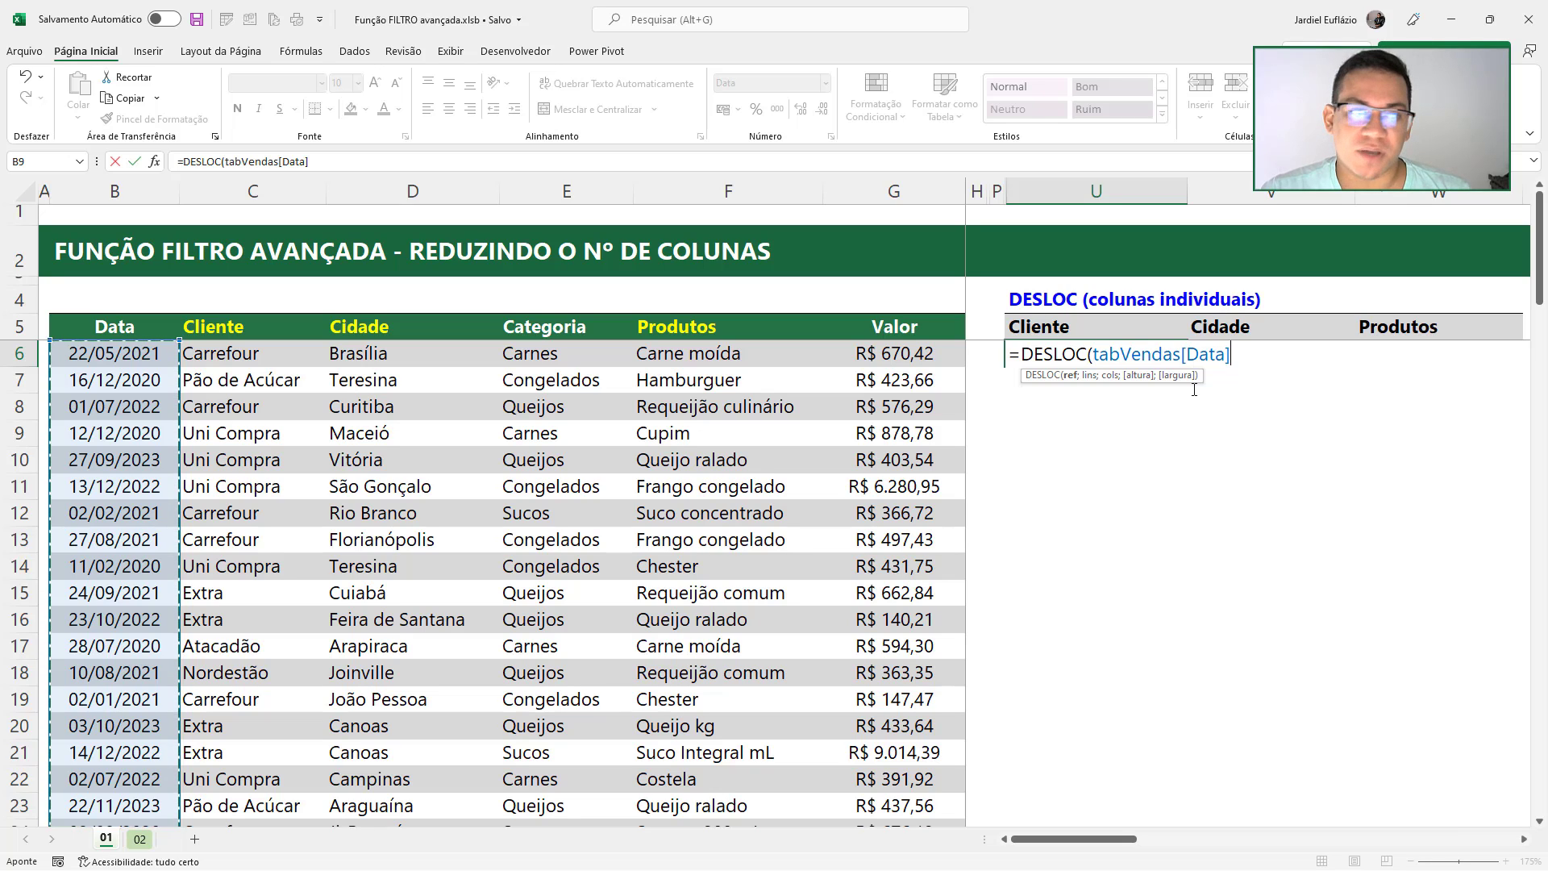
click(148, 329)
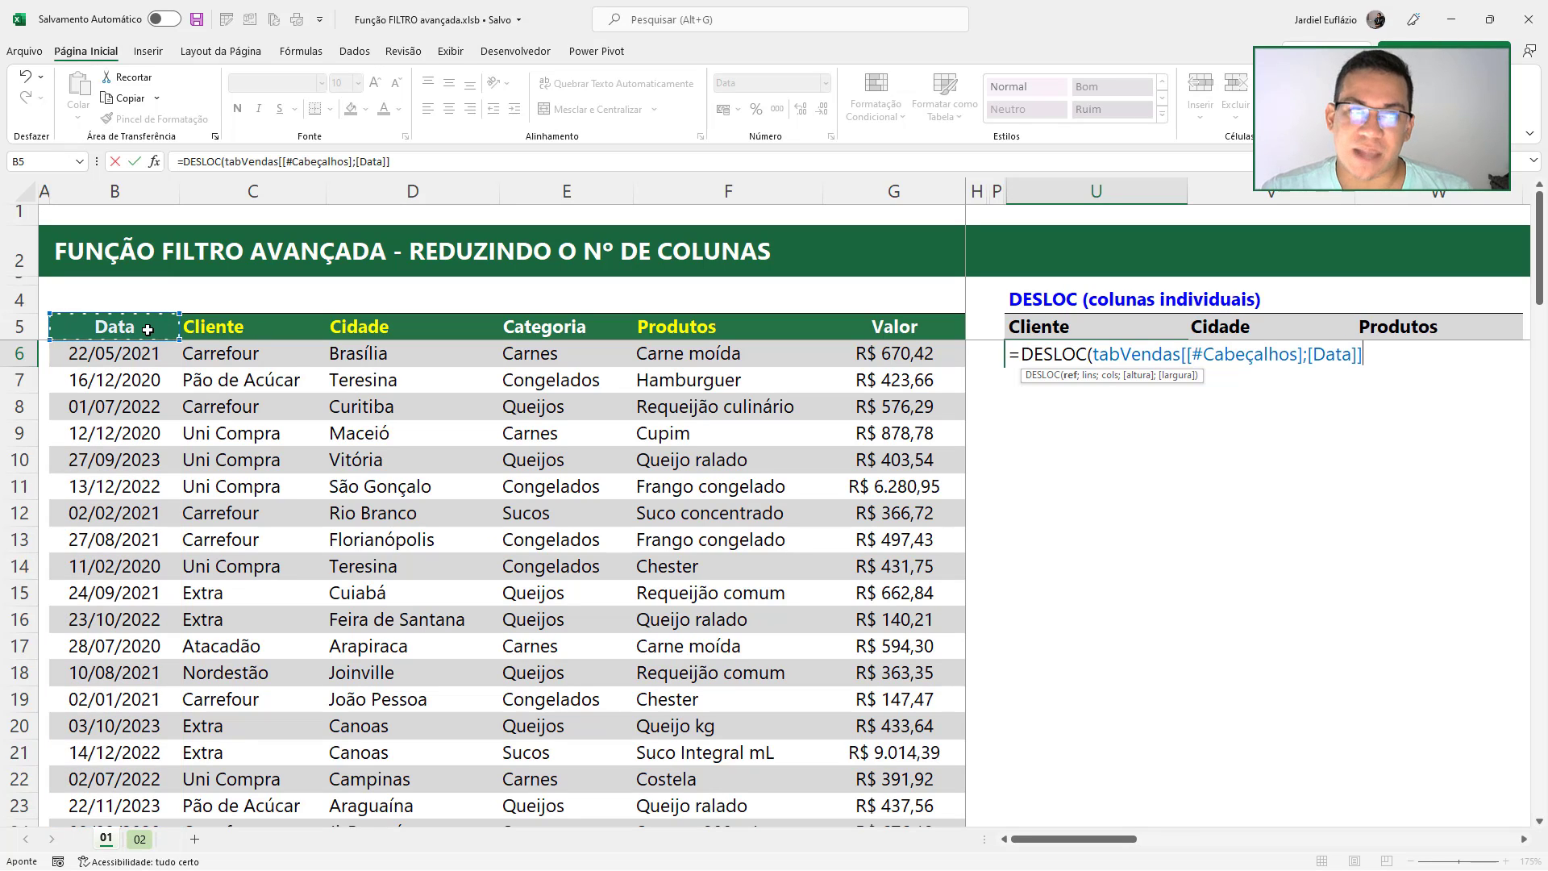
click(137, 408)
key(ctrl+space)
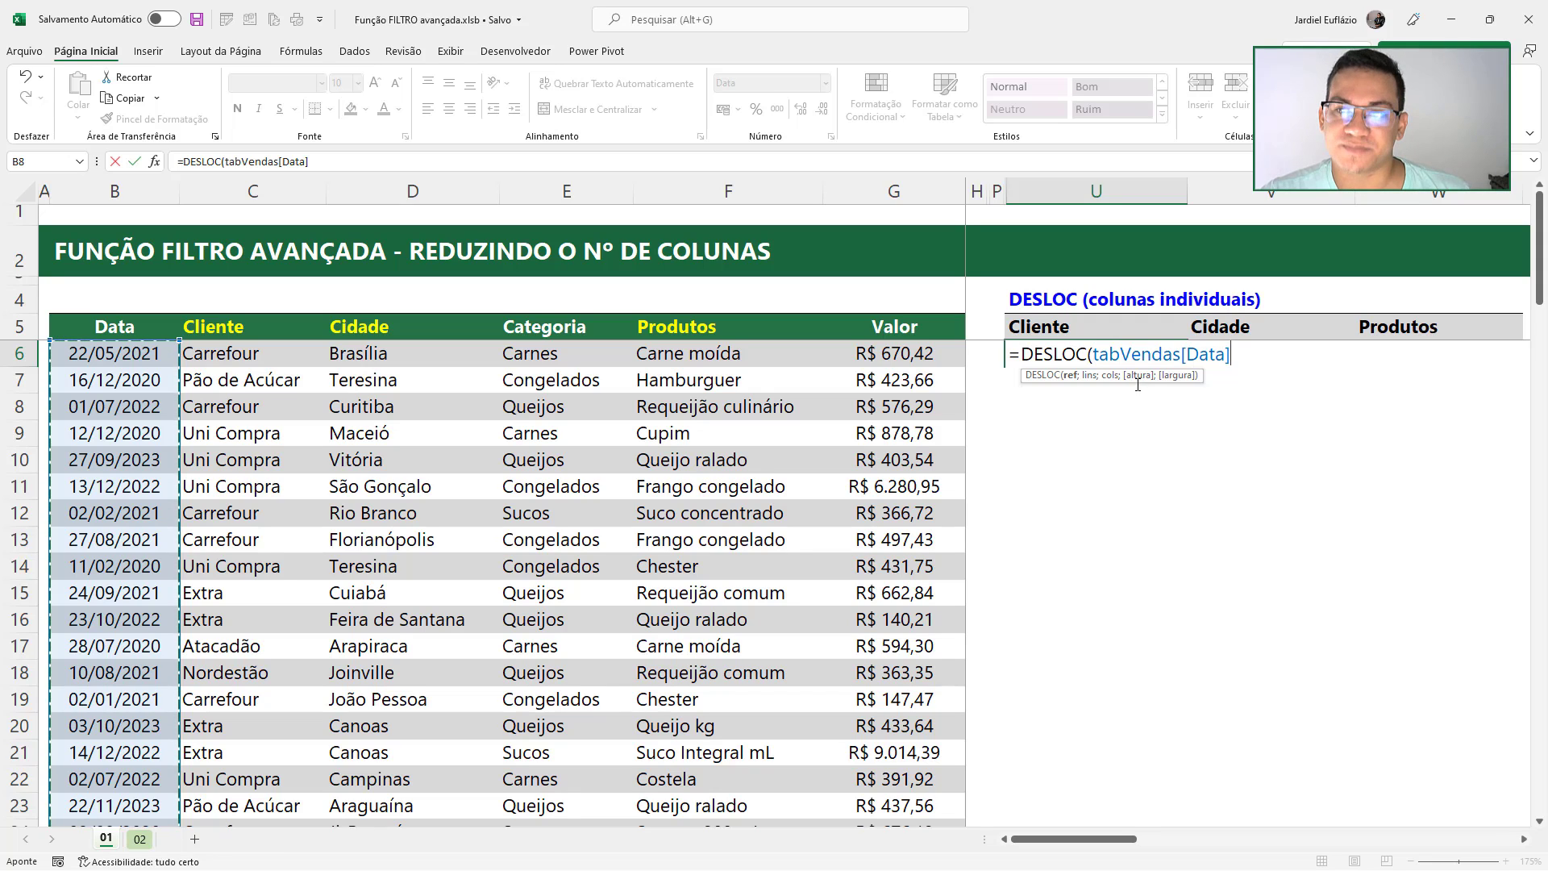
drag(1094, 354, 1237, 356)
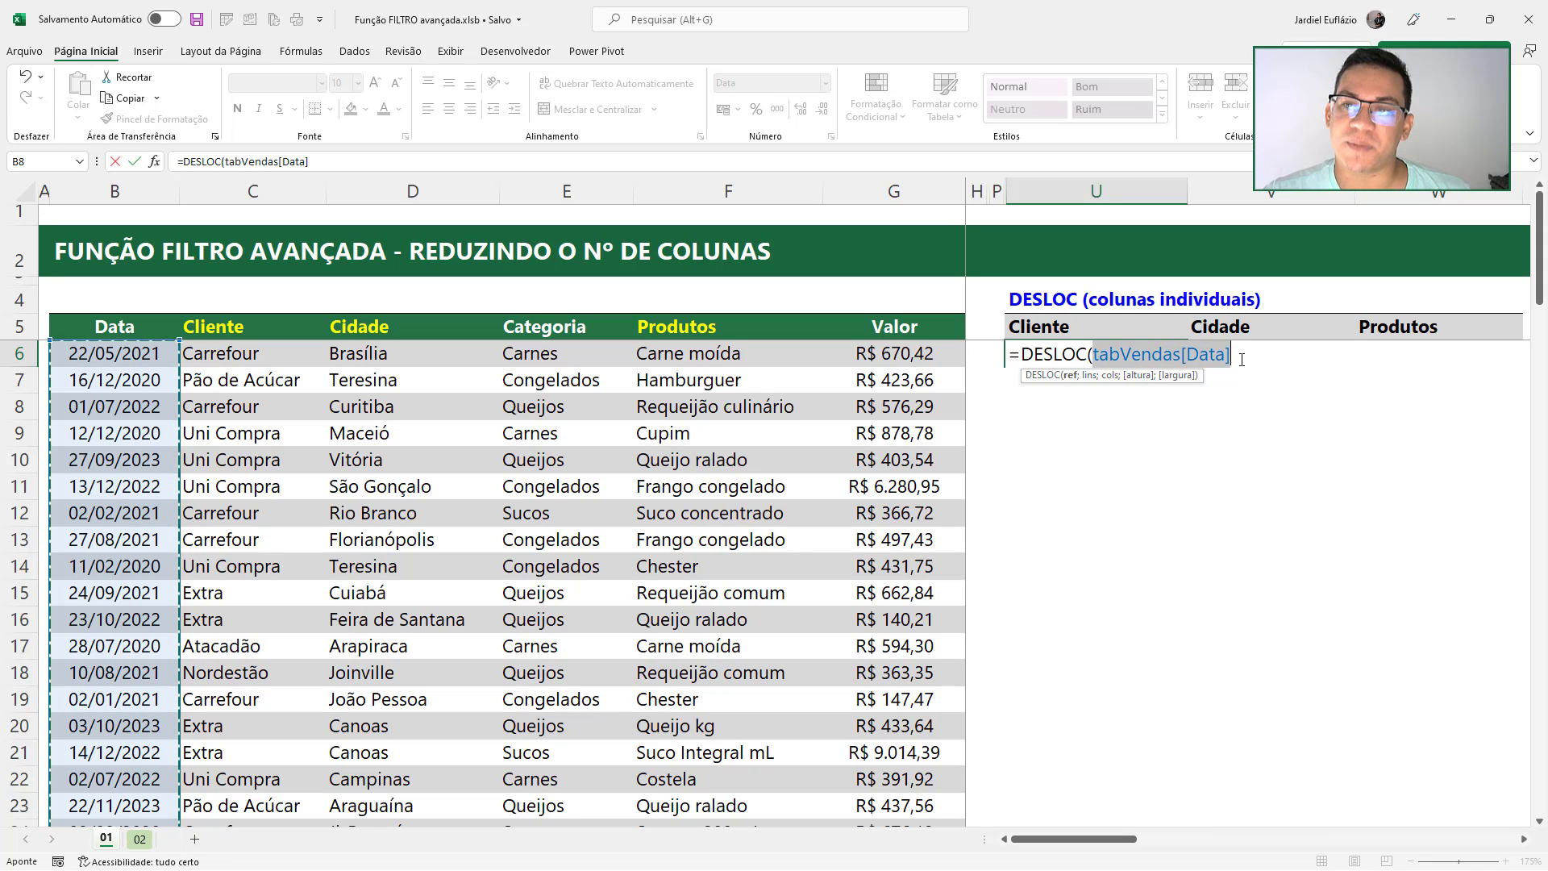
click(1239, 355)
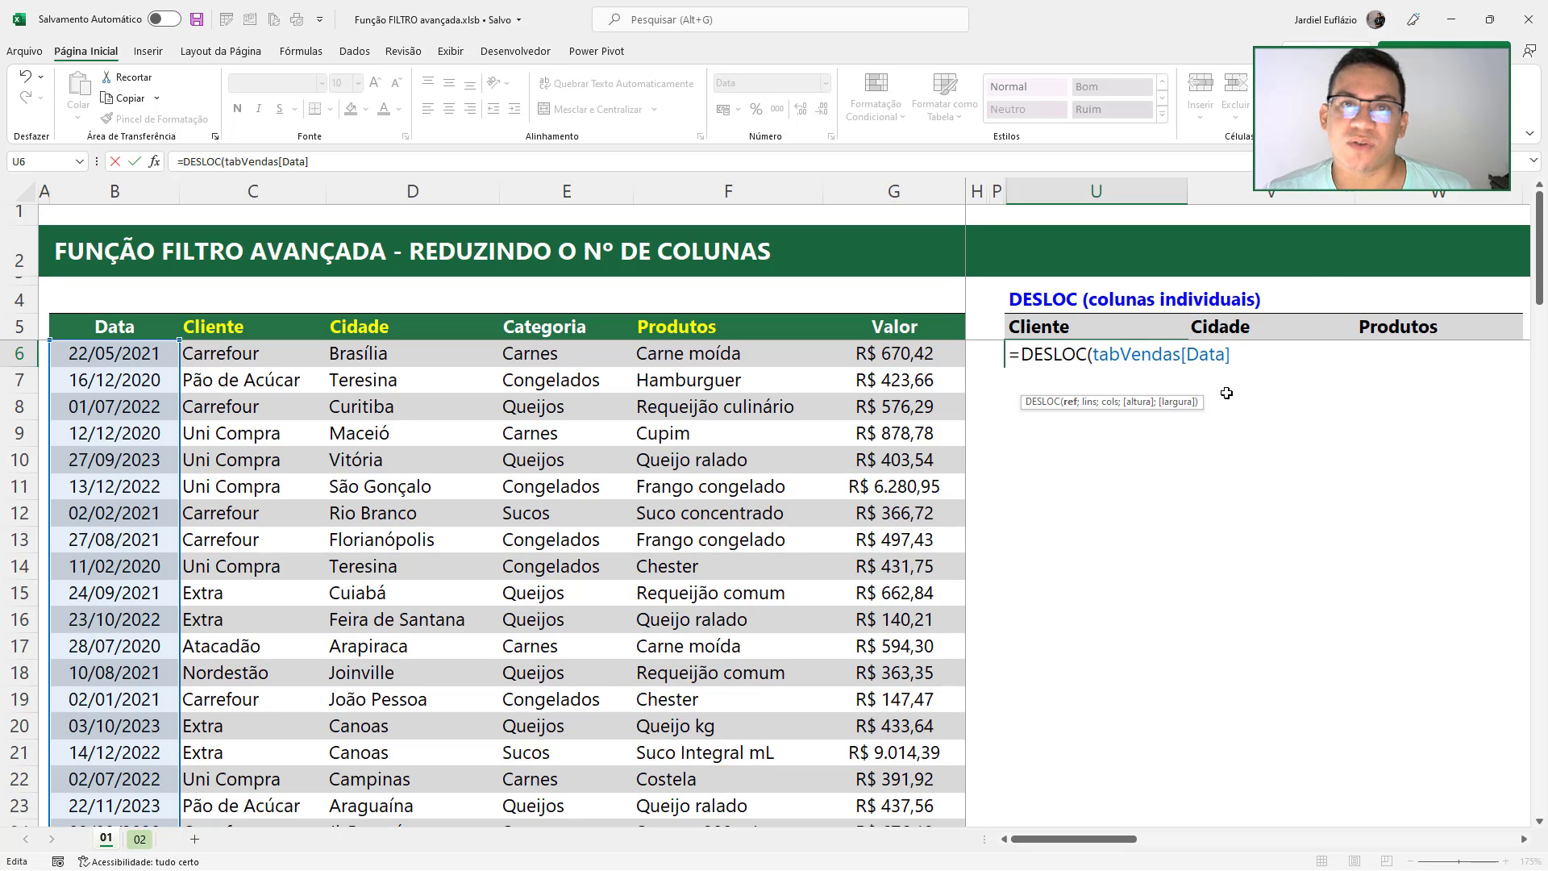
text(;)
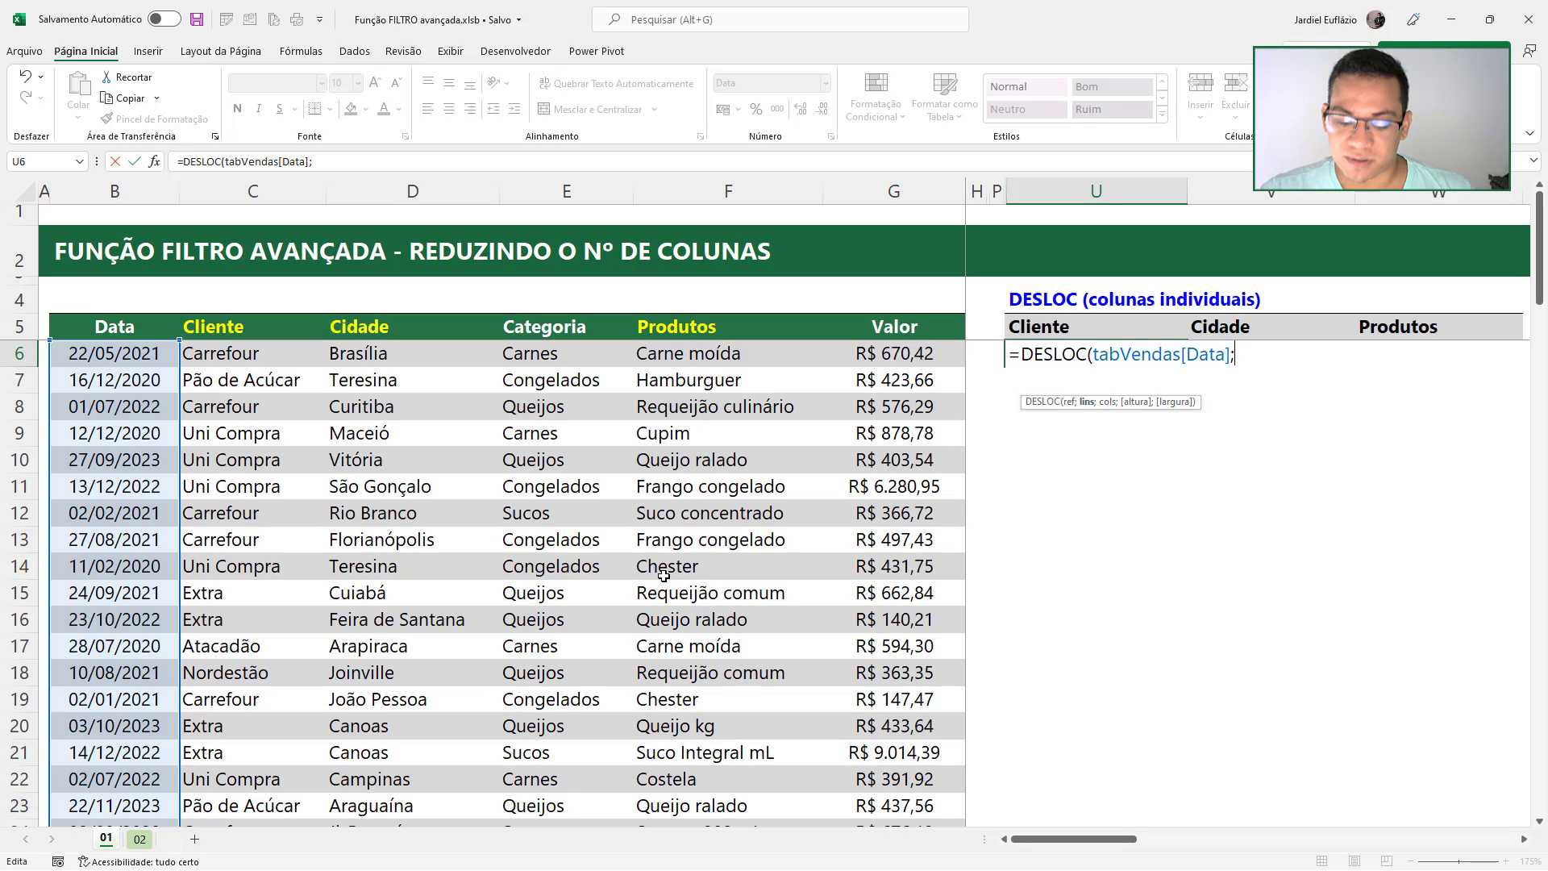
text(;)
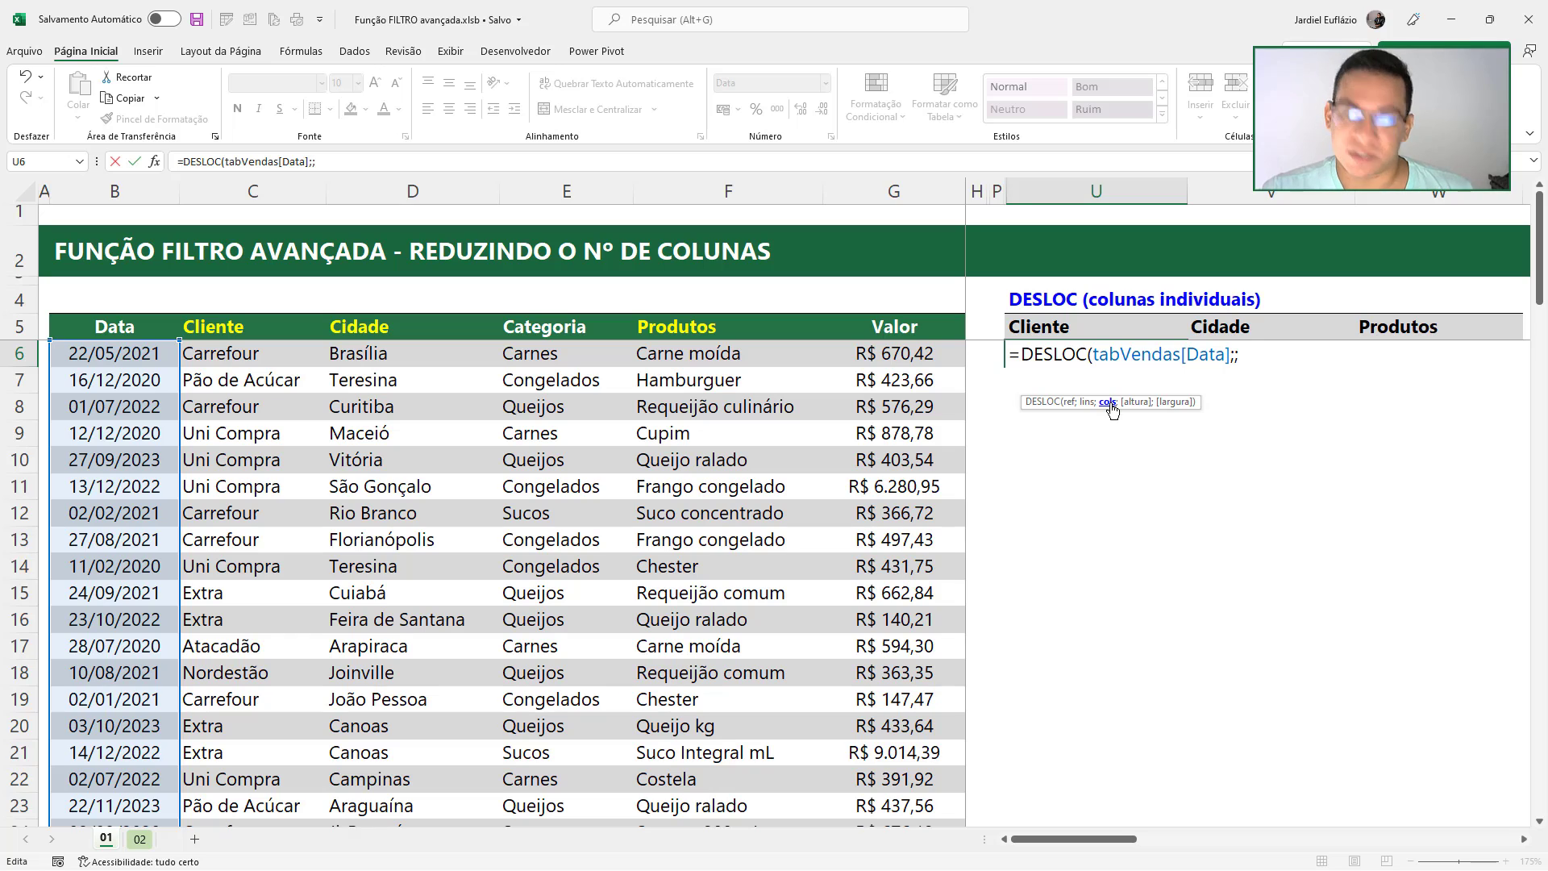
Add CORRESP(U5;tabVendas[#Cabeçalhos];0) as the columns argument of the DESLOC formula in U6
text(CORRESP()
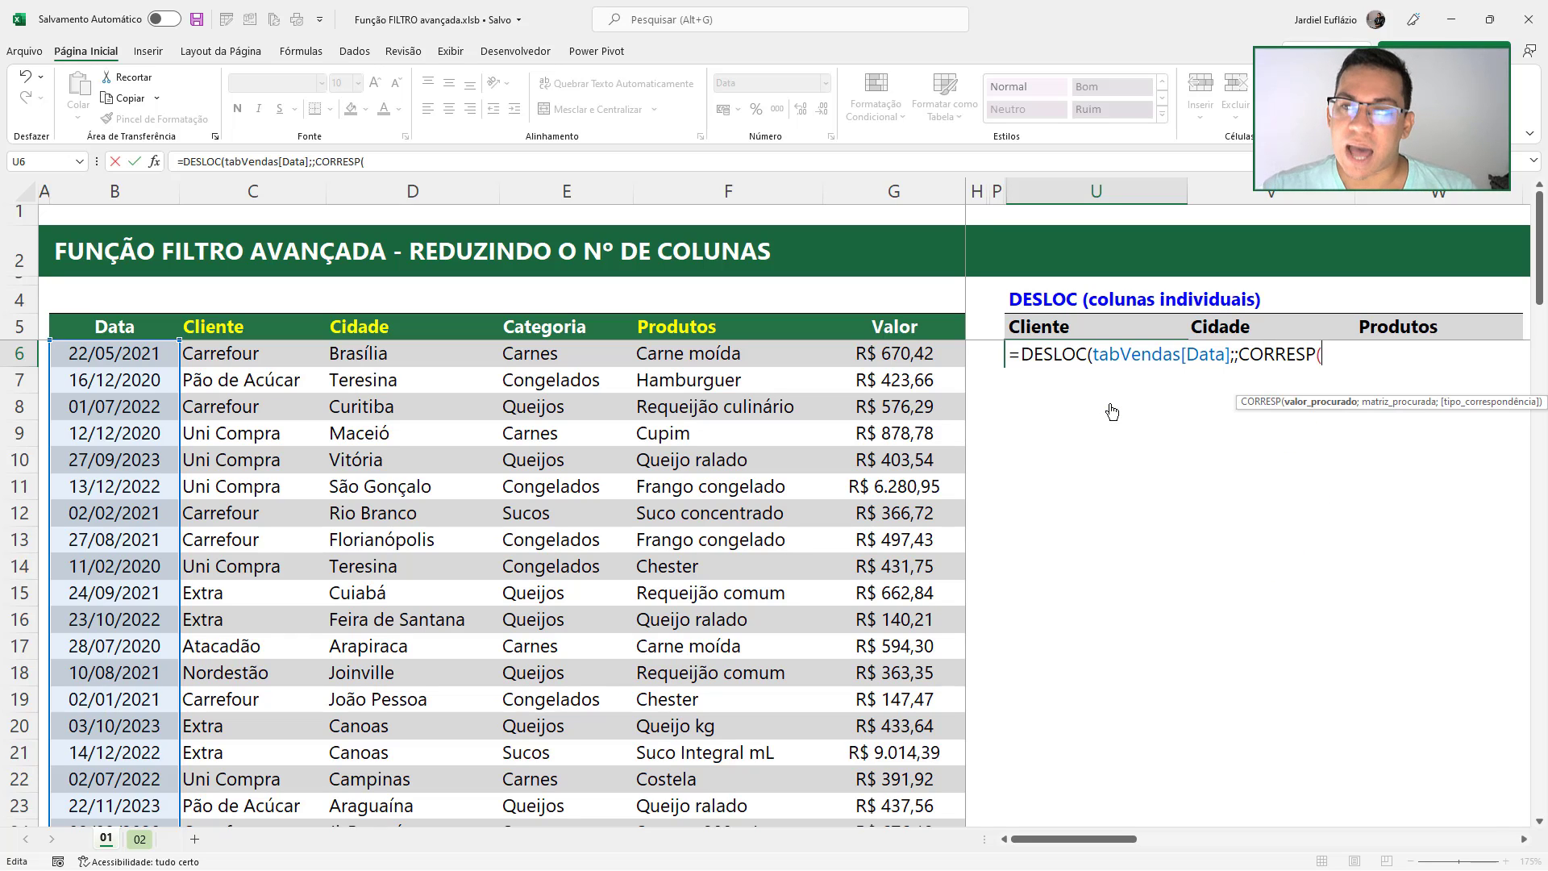
click(1049, 324)
text(;)
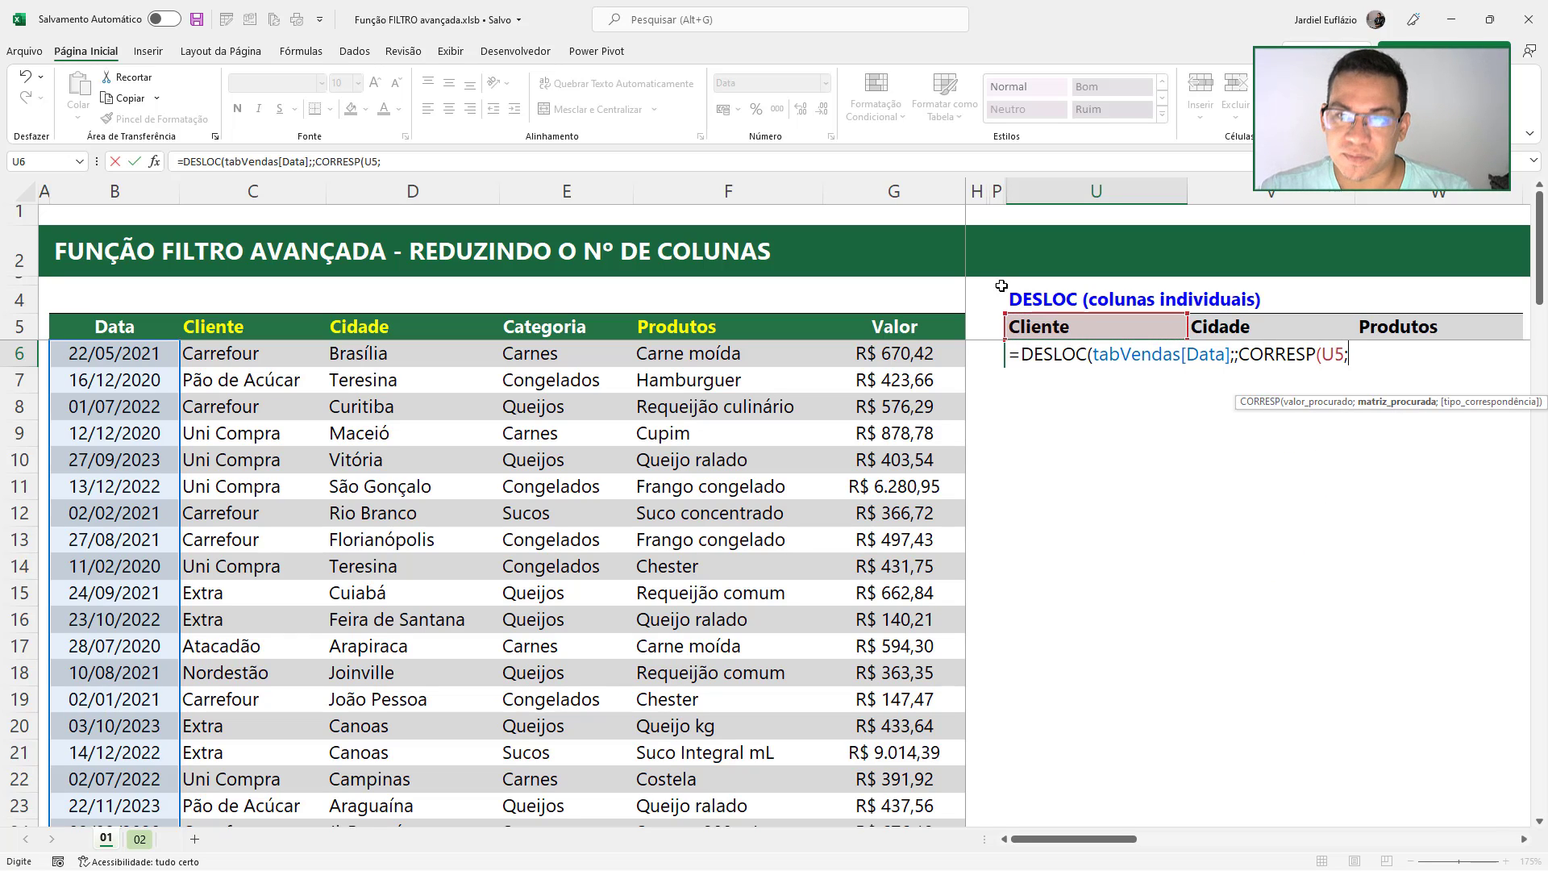
click(938, 316)
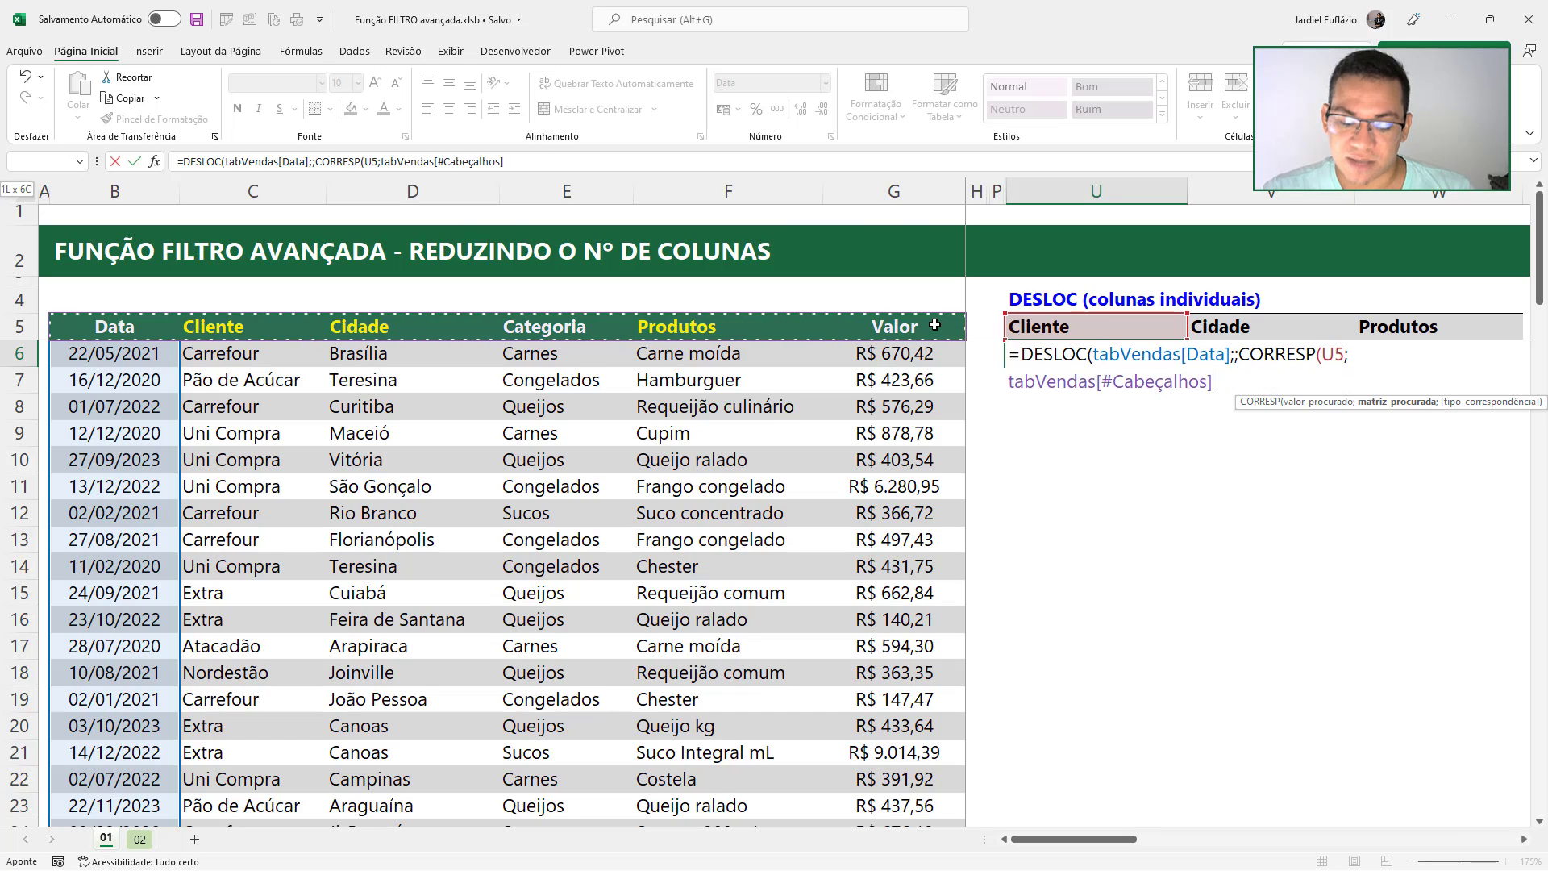
text(;0))
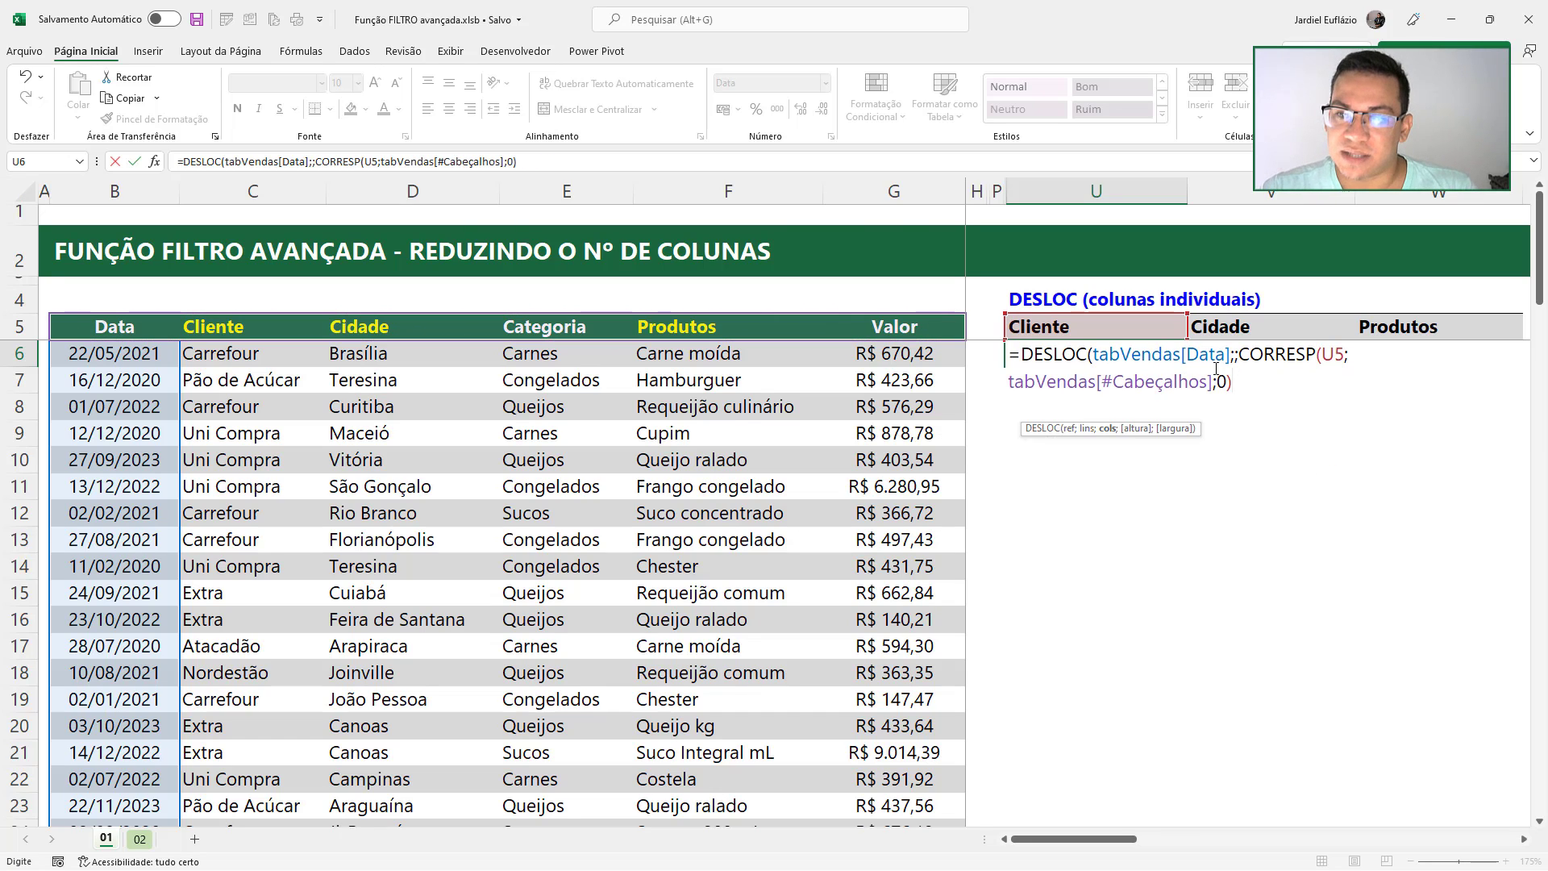
Evaluate the CORRESP part of the U6 formula in place and undo that replacement
drag(1241, 354, 1226, 398)
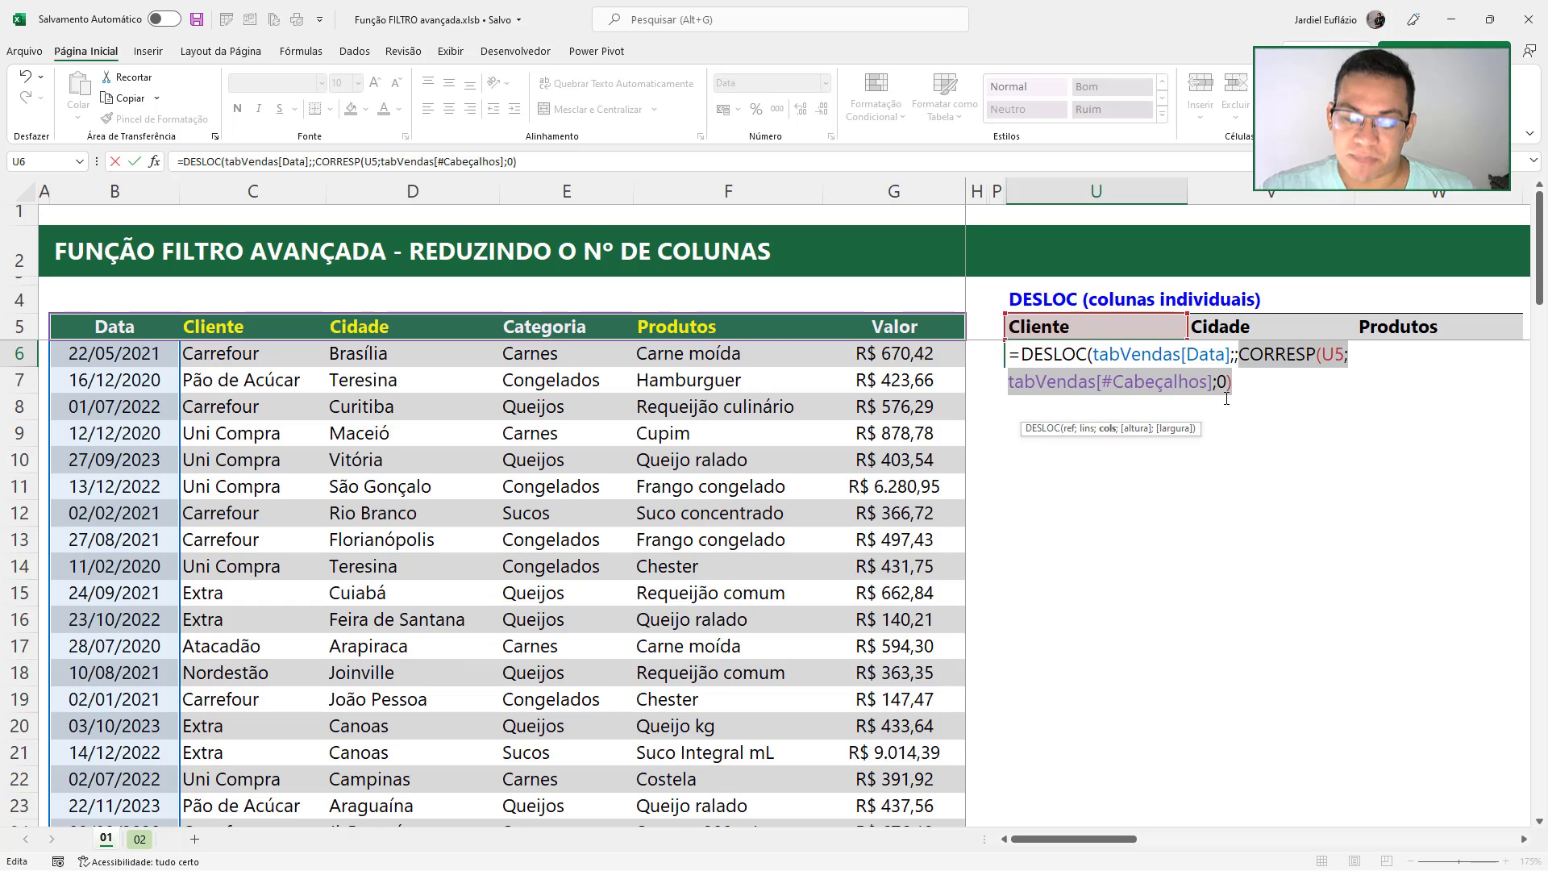
text(2)
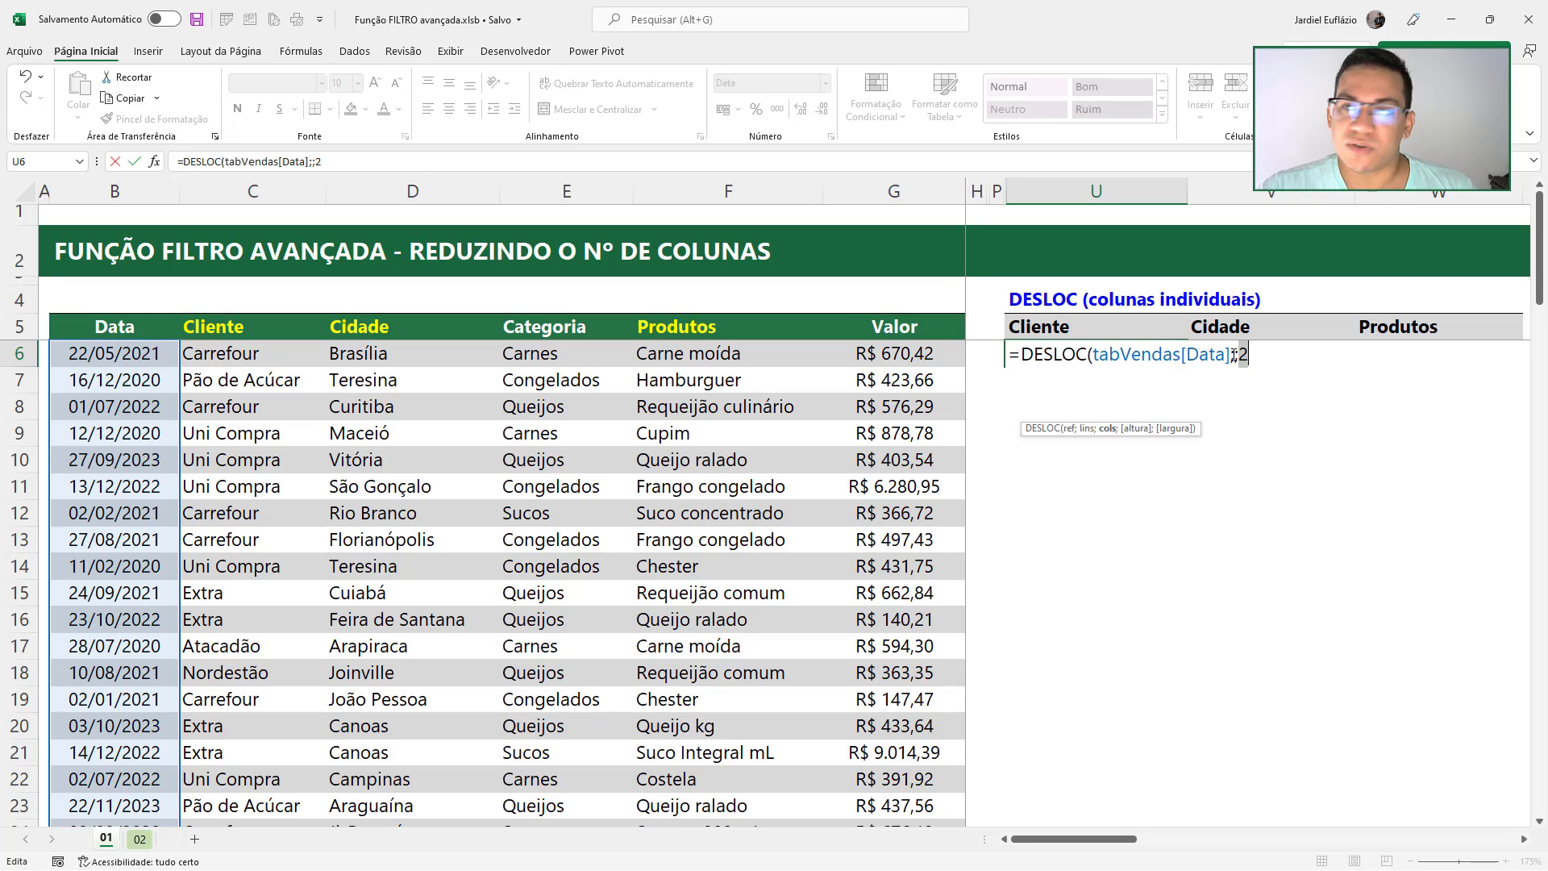
key(ctrl+z)
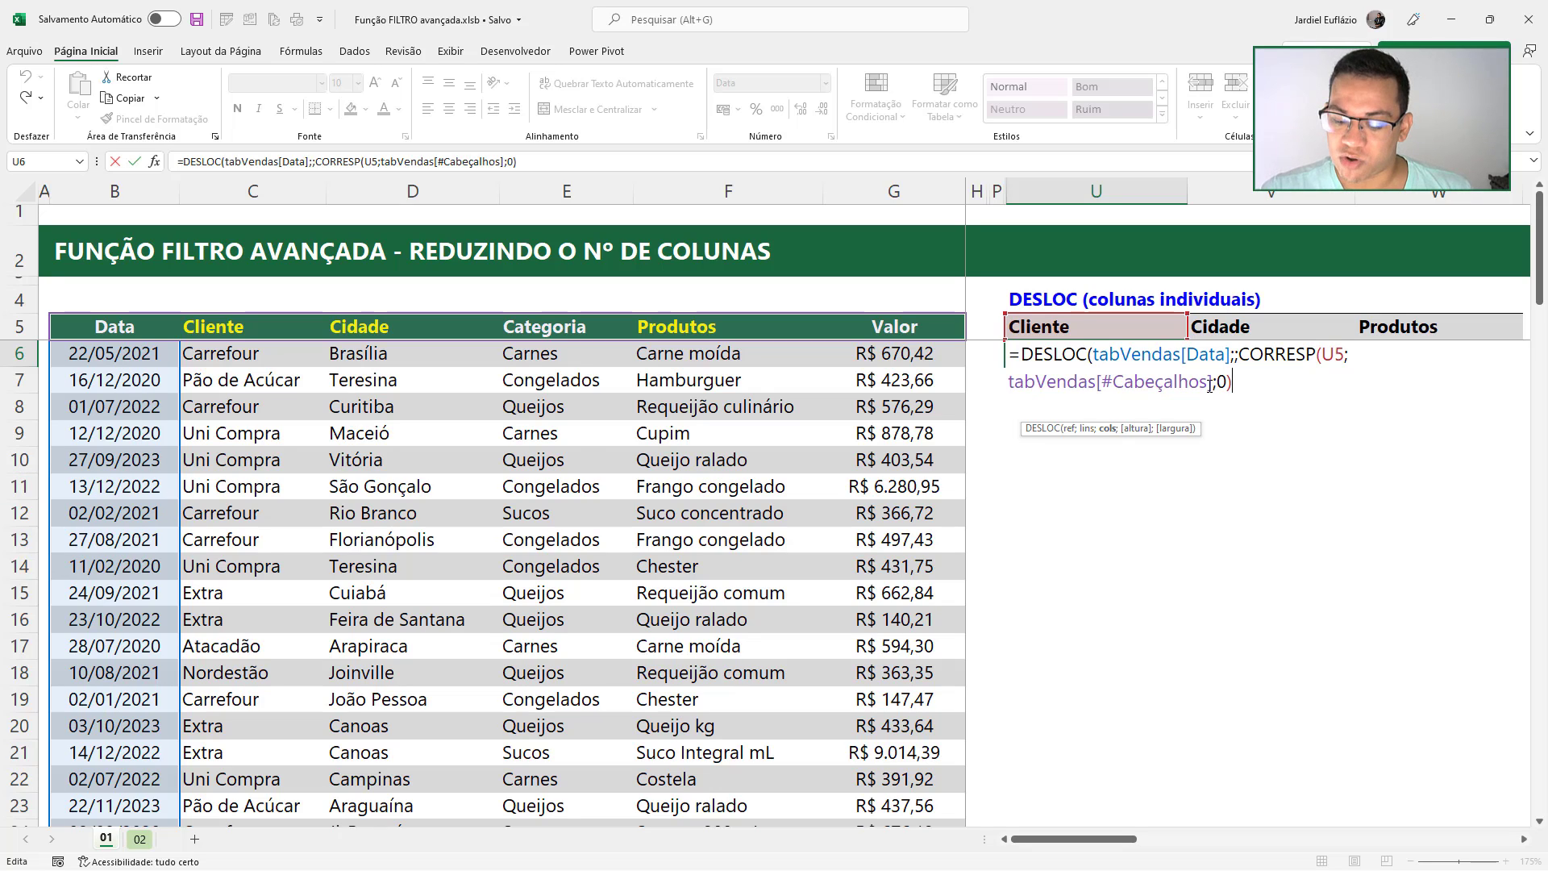
Subtract 1 from the CORRESP result, close the DESLOC function and enter the U6 formula
text(-1))
key(Return)
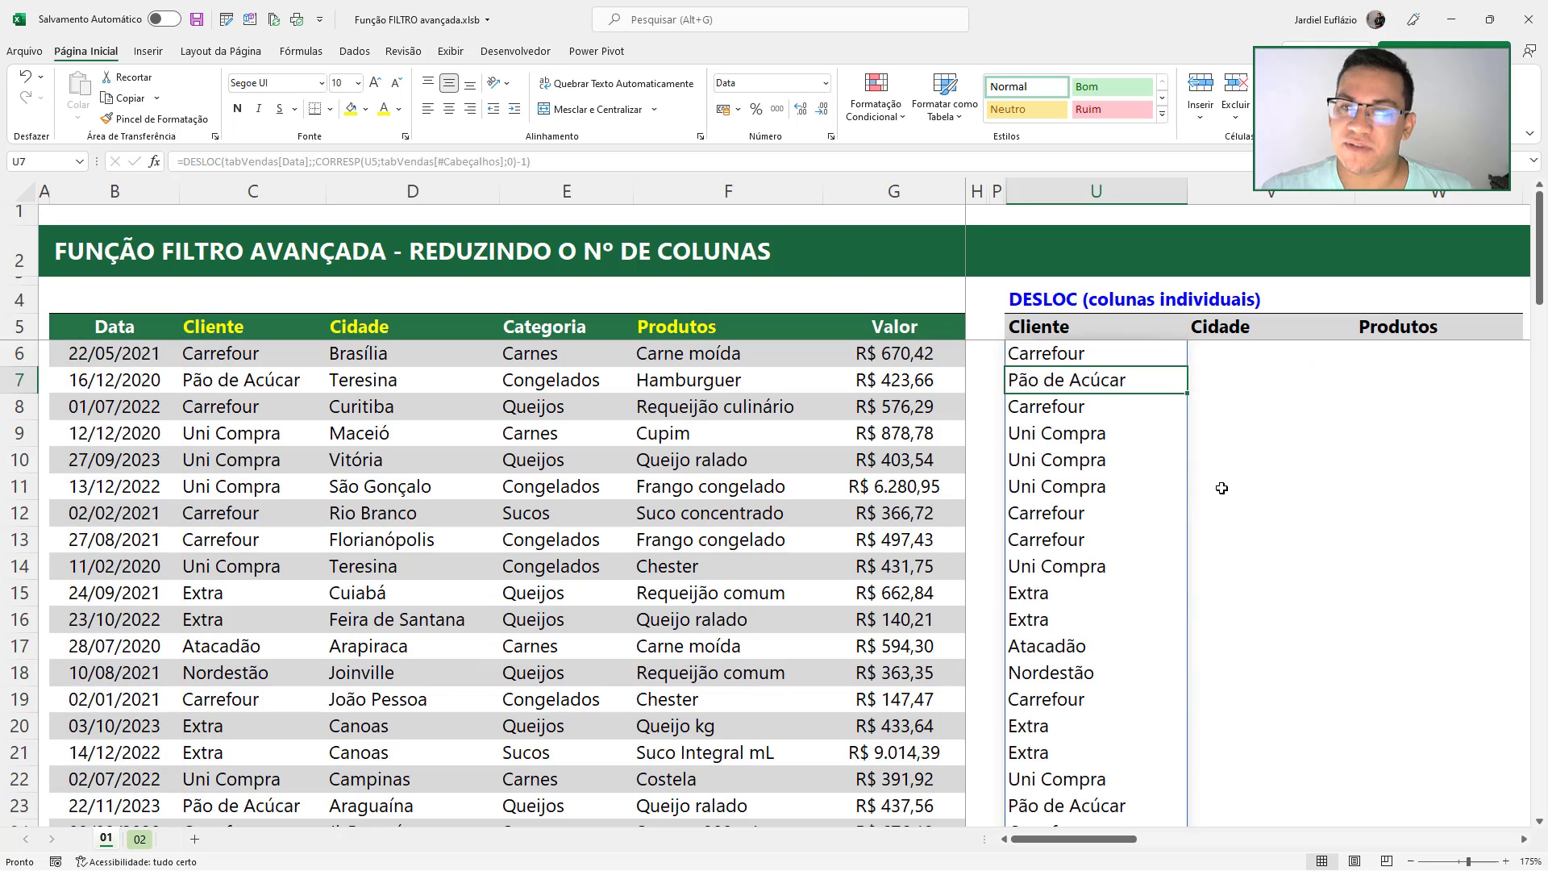
Copy the U6 DESLOC formula and paste it as formulas only into V6:W6 for Cidade and Produtos
click(1101, 355)
key(ctrl+c)
click(1290, 355)
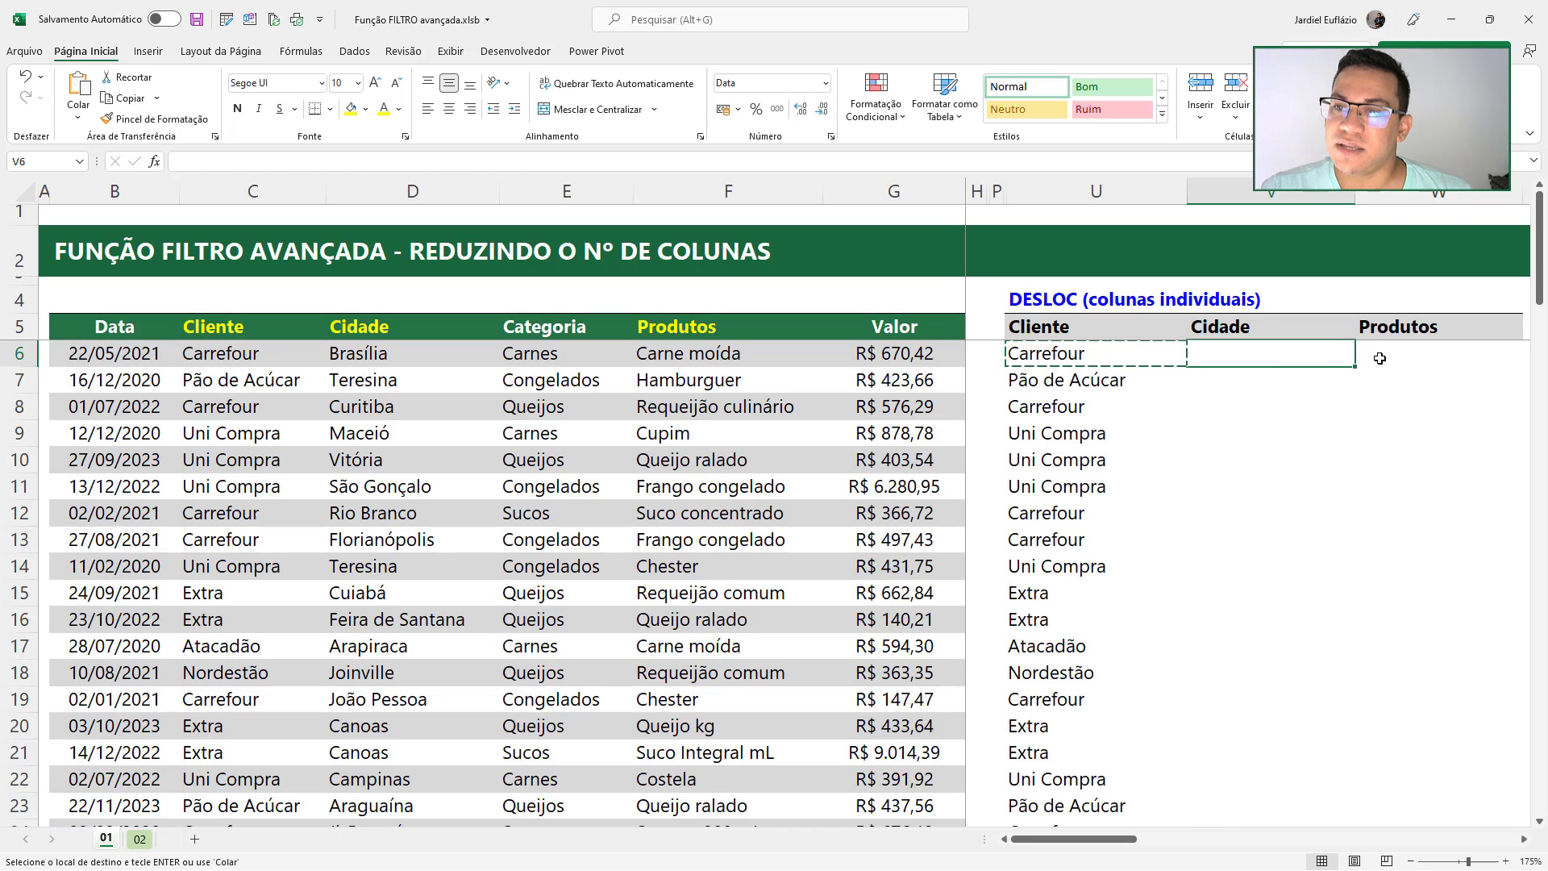
shift+click(1380, 359)
right_click(1380, 358)
click(1289, 470)
click(1248, 436)
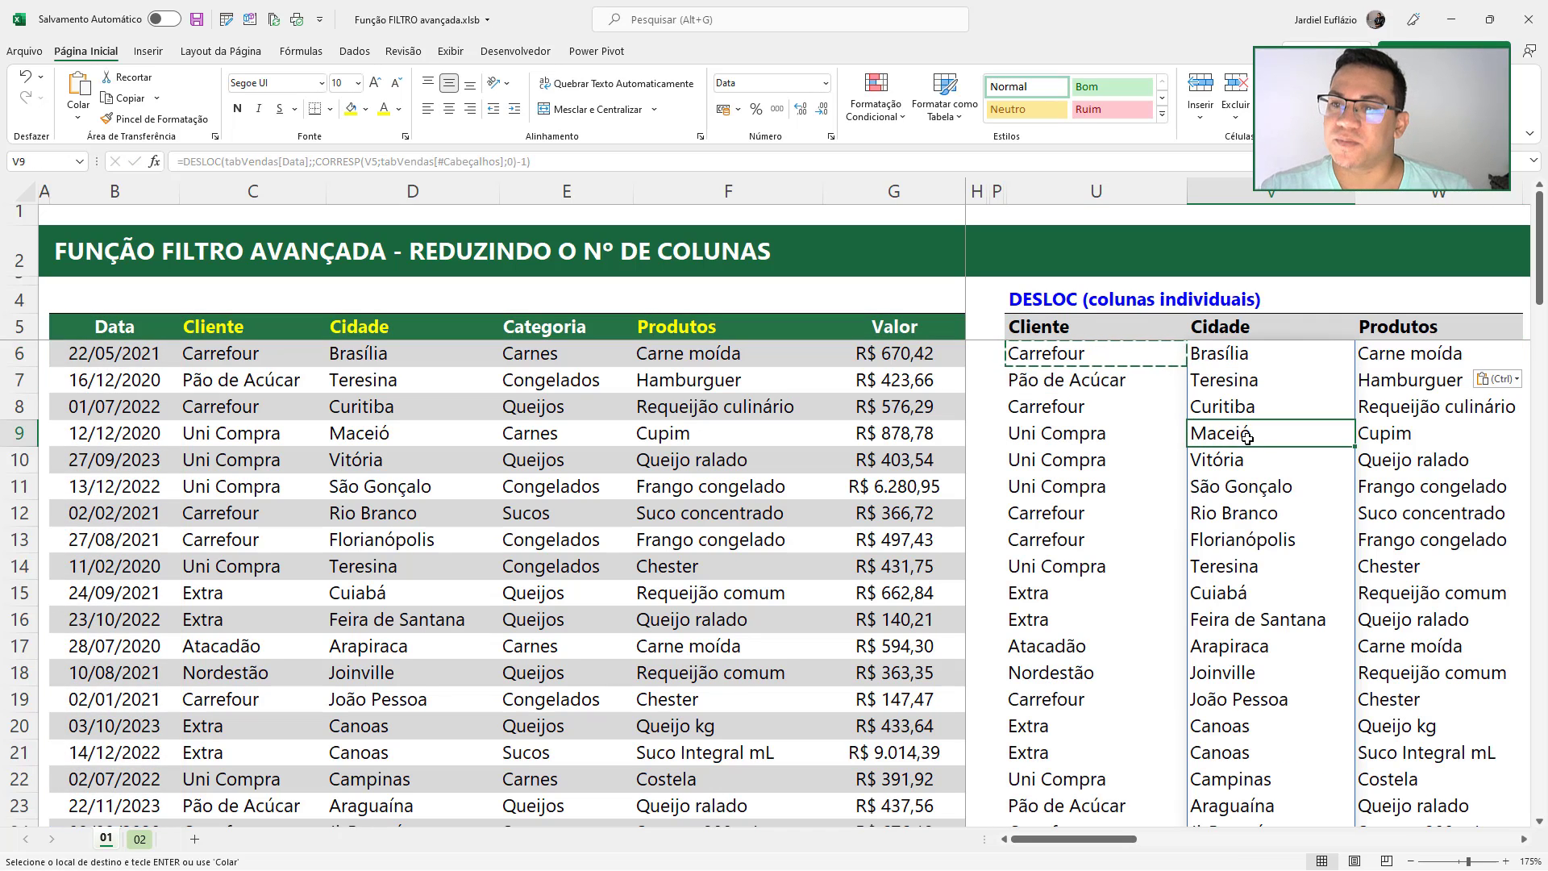
key(Escape)
scroll(1190, 489, down, 3)
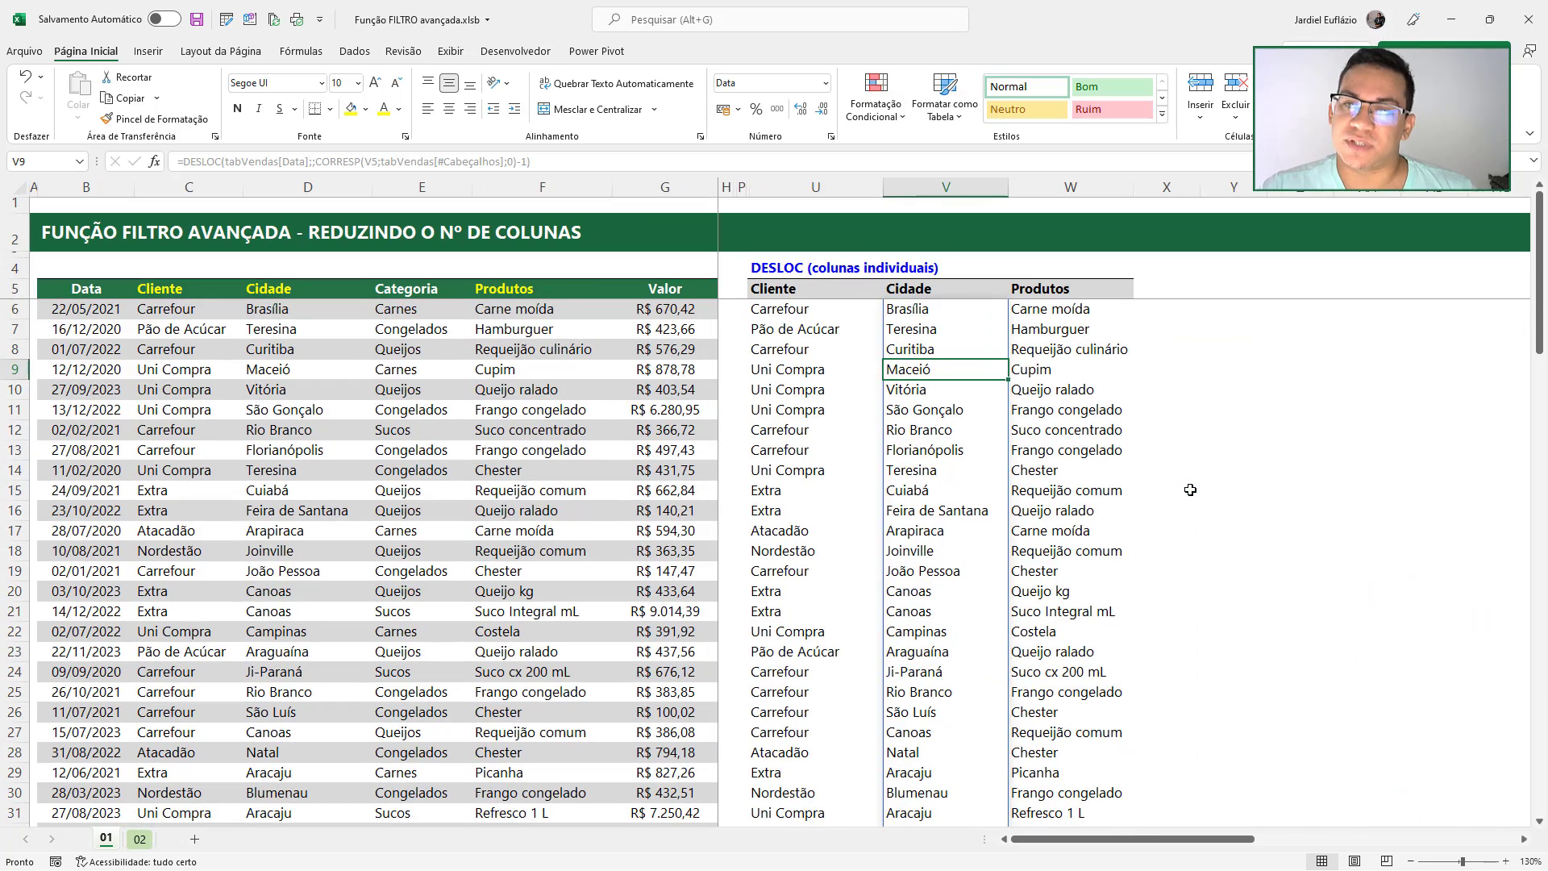
click(1101, 532)
Unhide all the hidden columns between H and U
drag(816, 187, 730, 183)
right_click(731, 182)
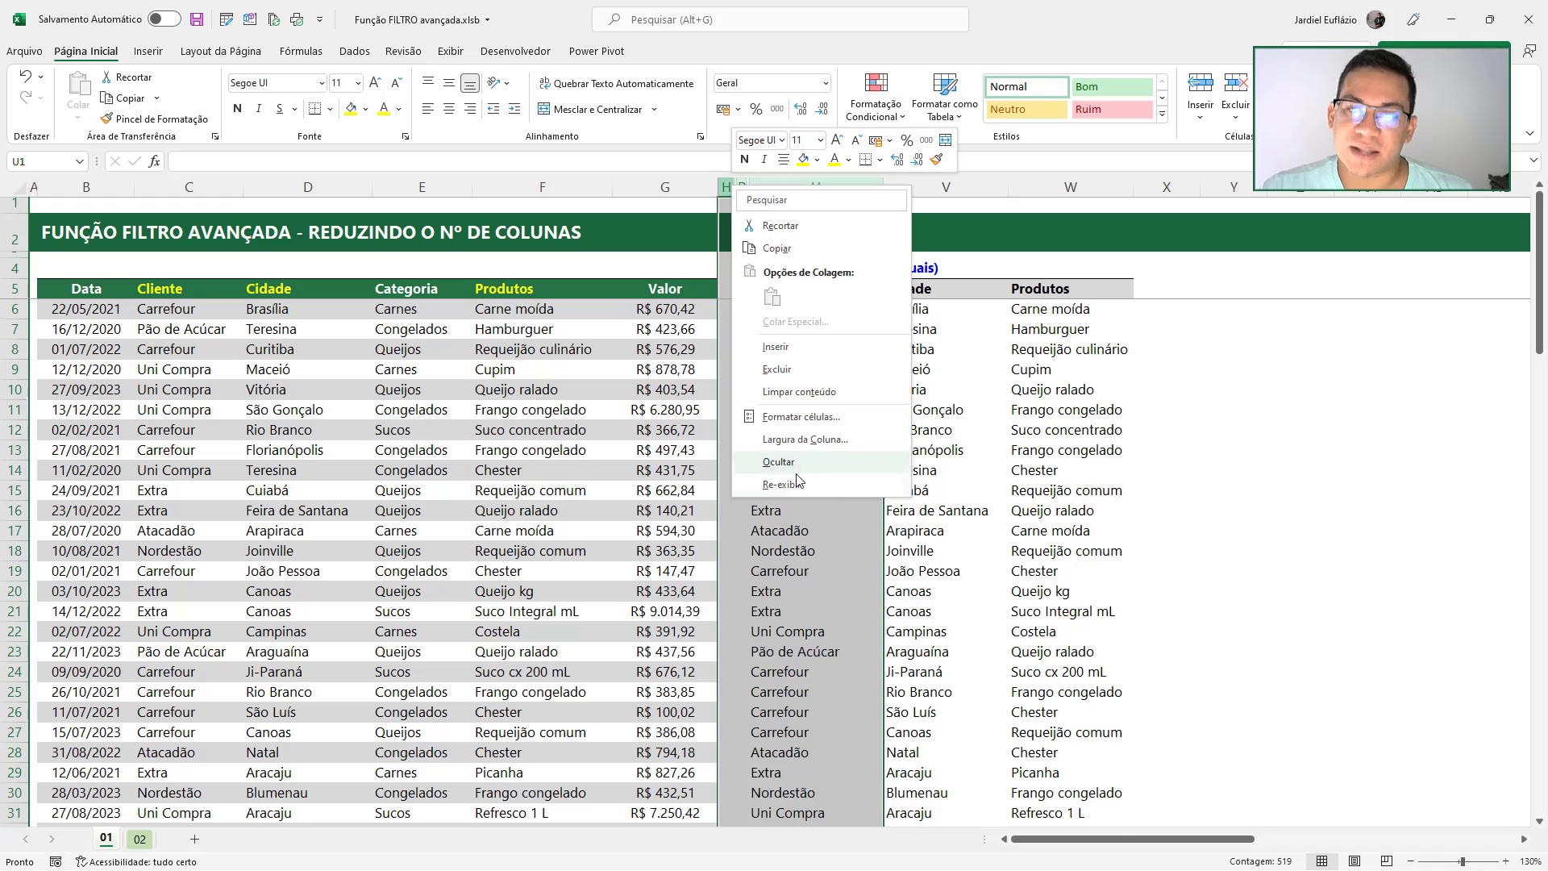
click(786, 484)
scroll(1150, 474, right, 3)
click(1158, 451)
click(963, 295)
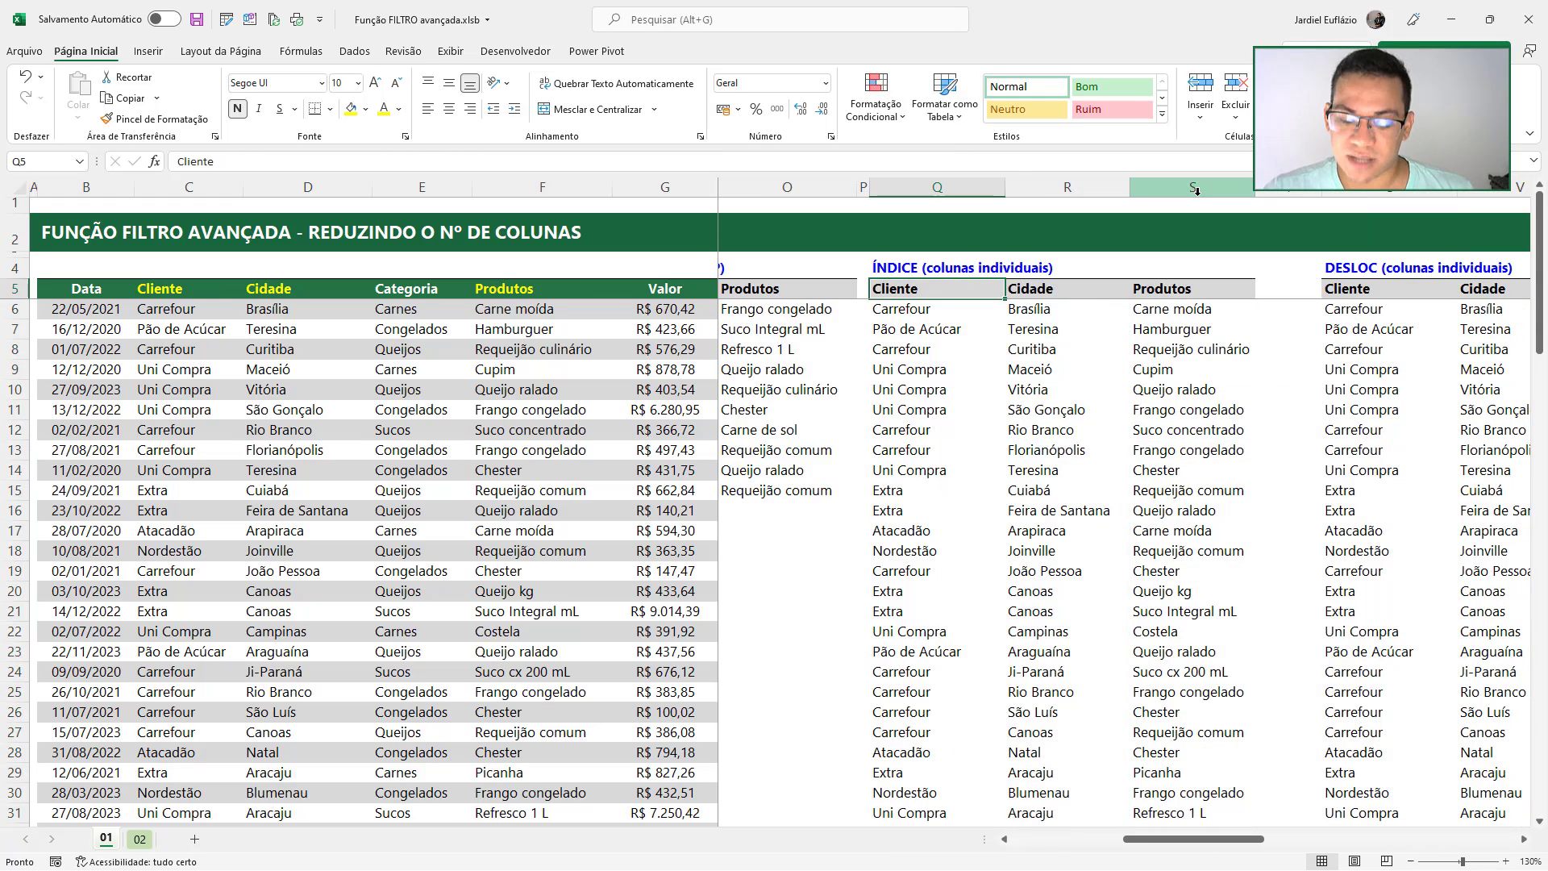
Look through the unhidden result blocks, from the CONT.SE block in column I to the CORRESP formula in M6:O6
key(Up)
key(ctrl+Left)
key(ctrl+Left)
key(ctrl+Left)
key(Right)
key(Right)
key(Right)
key(Right)
key(Right)
key(Right)
key(Right)
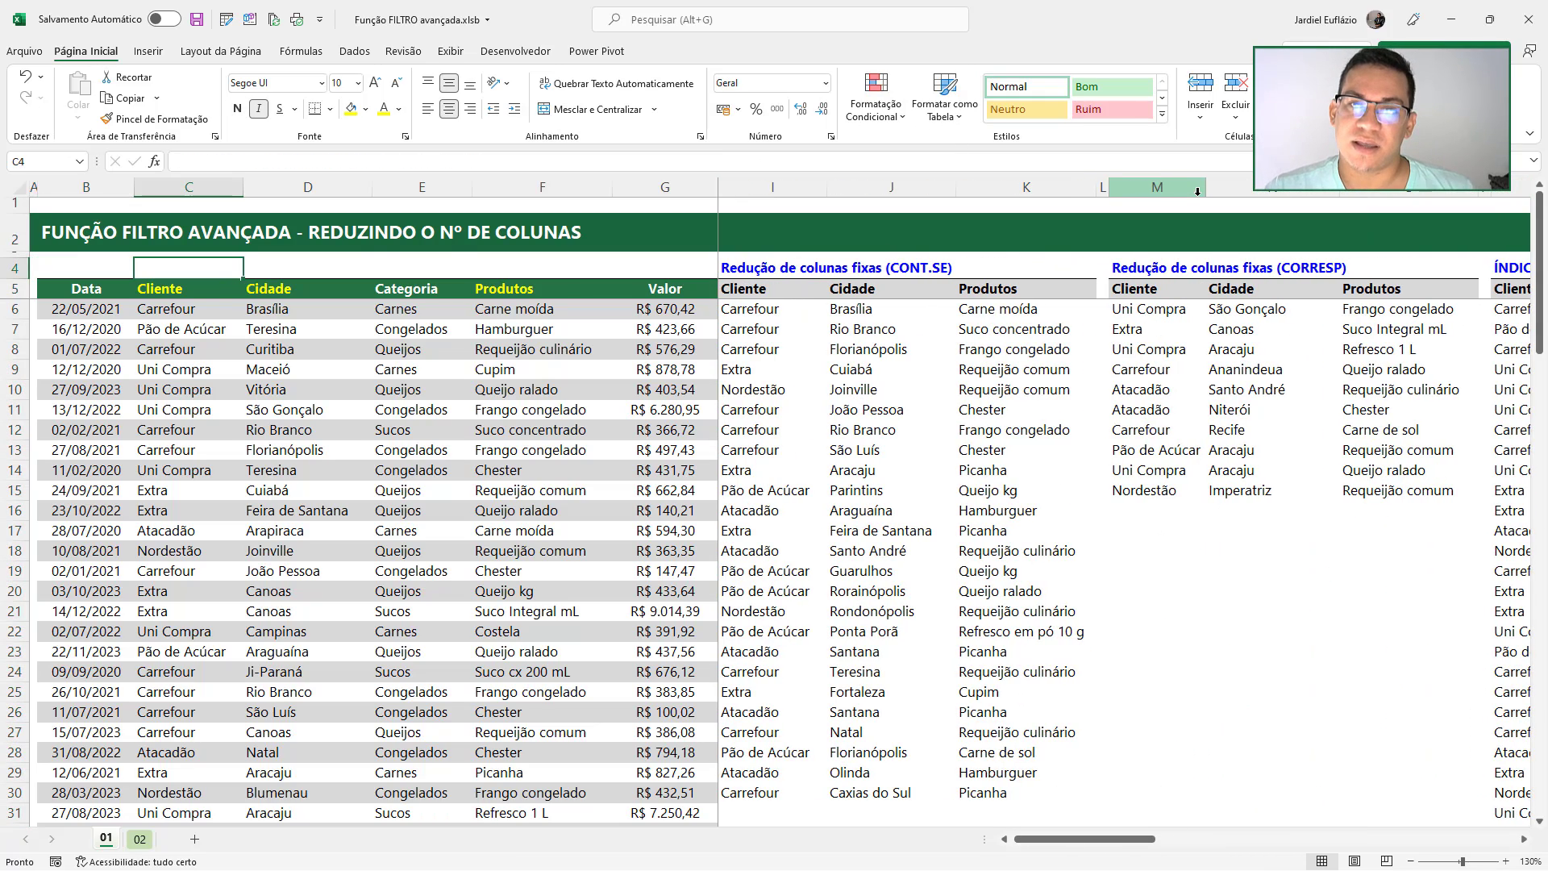
key(Down)
key(Right)
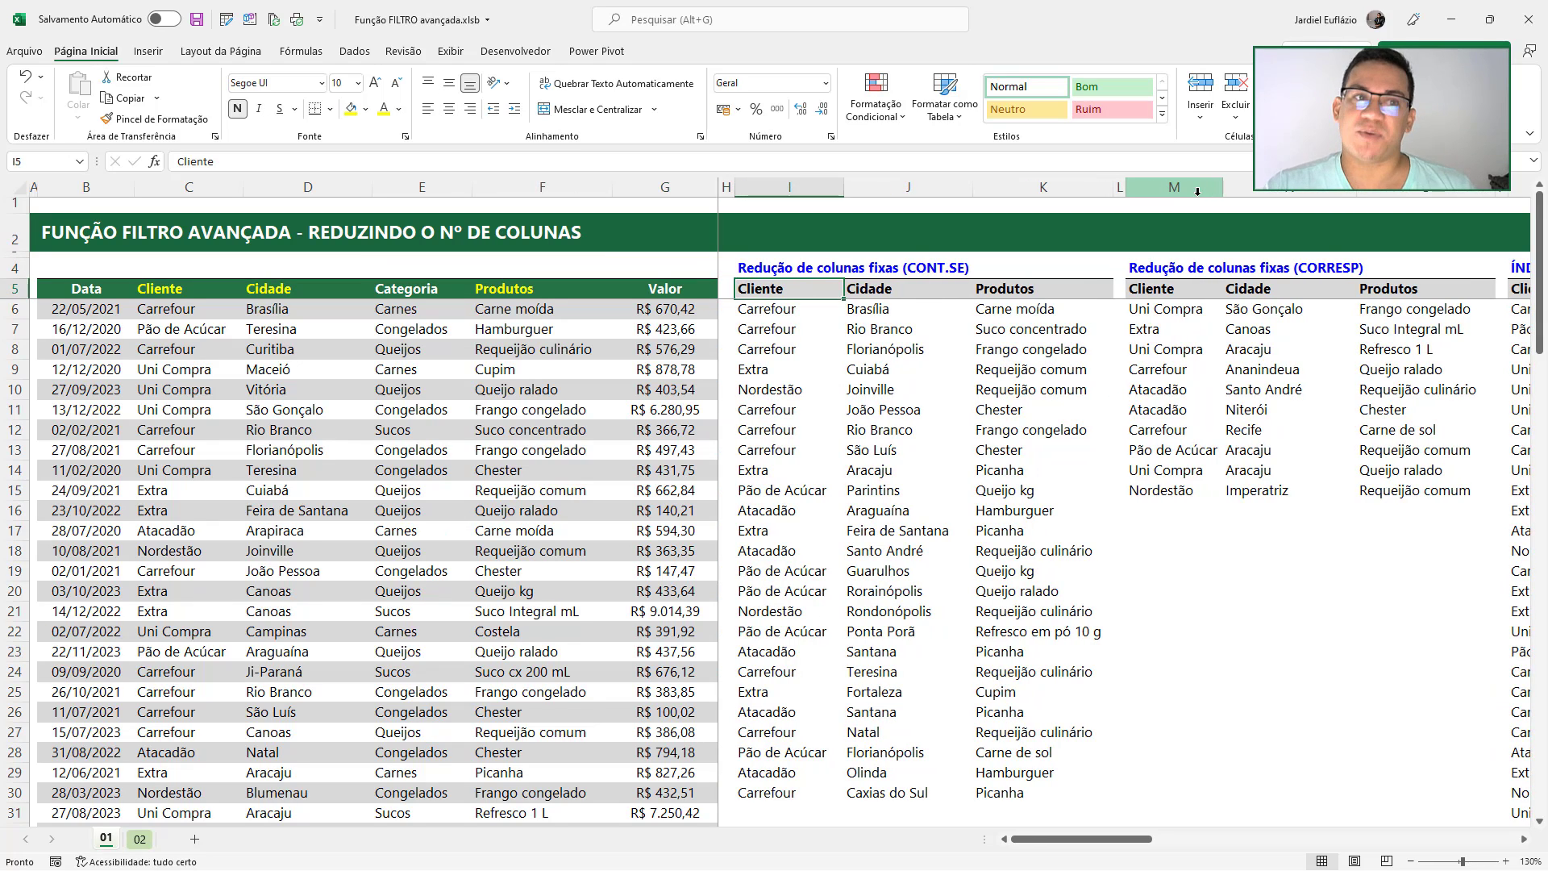
key(Down)
key(Right)
key(Right)
key(Right)
key(Right)
key(Right)
key(Right)
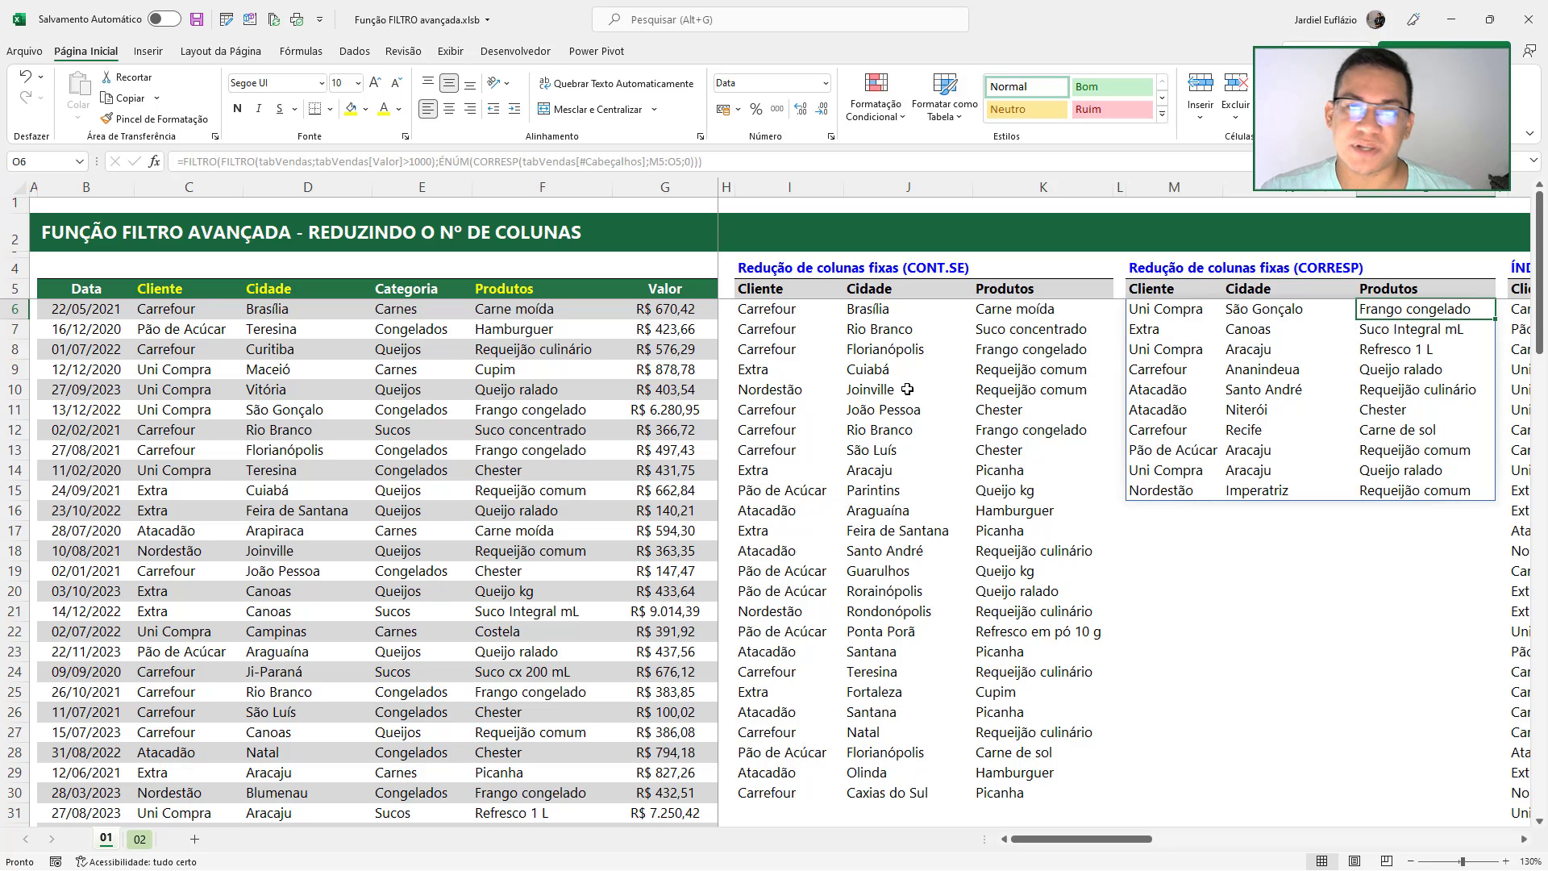
Compare the order of the CONT.SE block's headings with the Cliente, Cidade and Produtos headings of the sales table
click(762, 295)
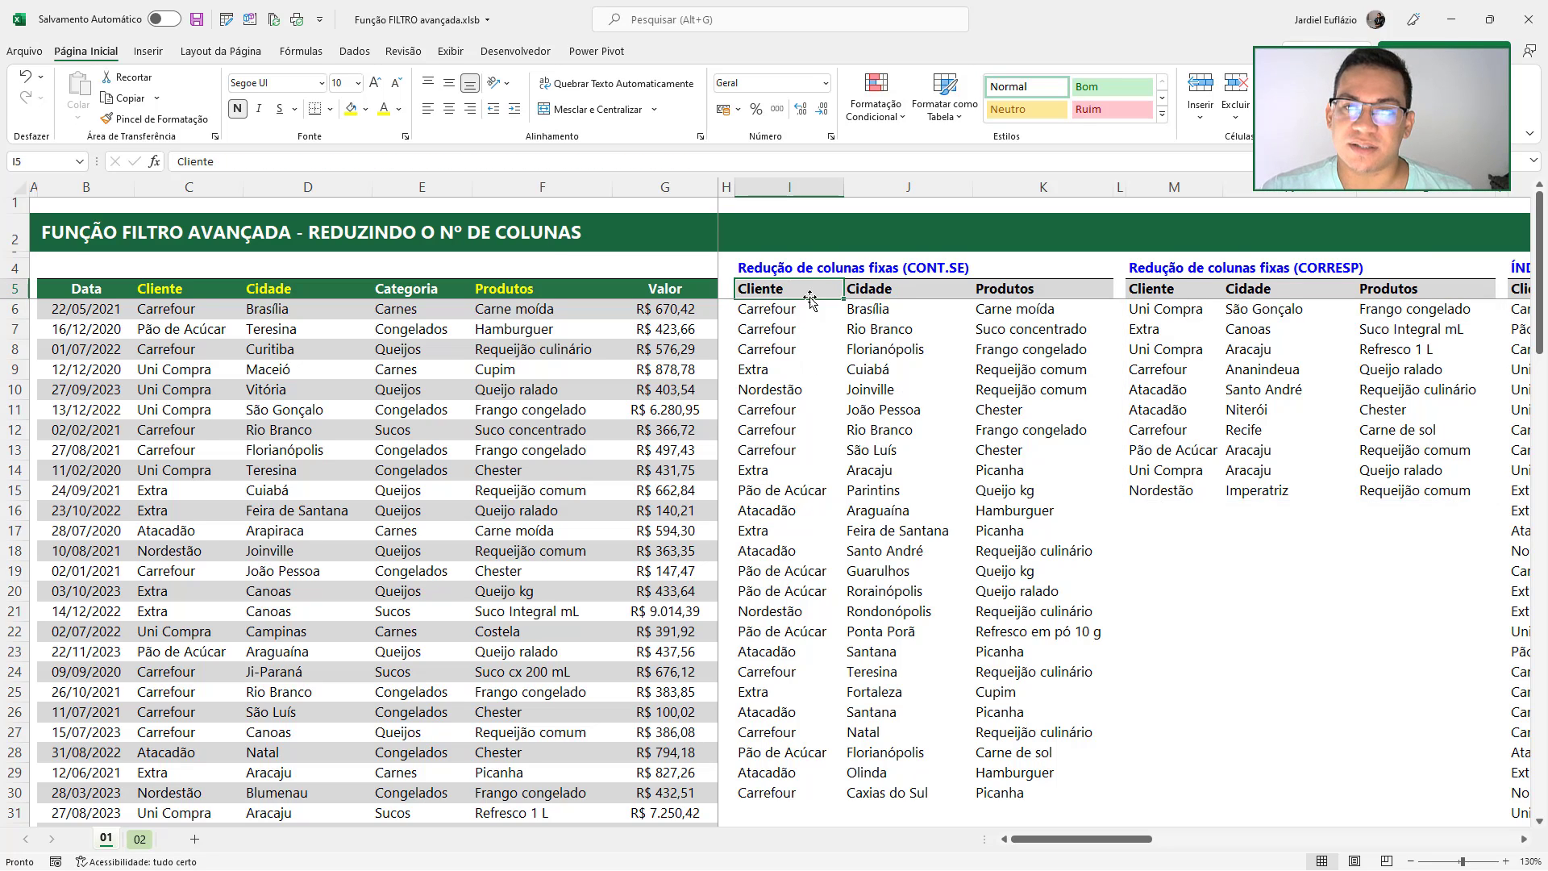
key(Right)
drag(167, 288, 306, 288)
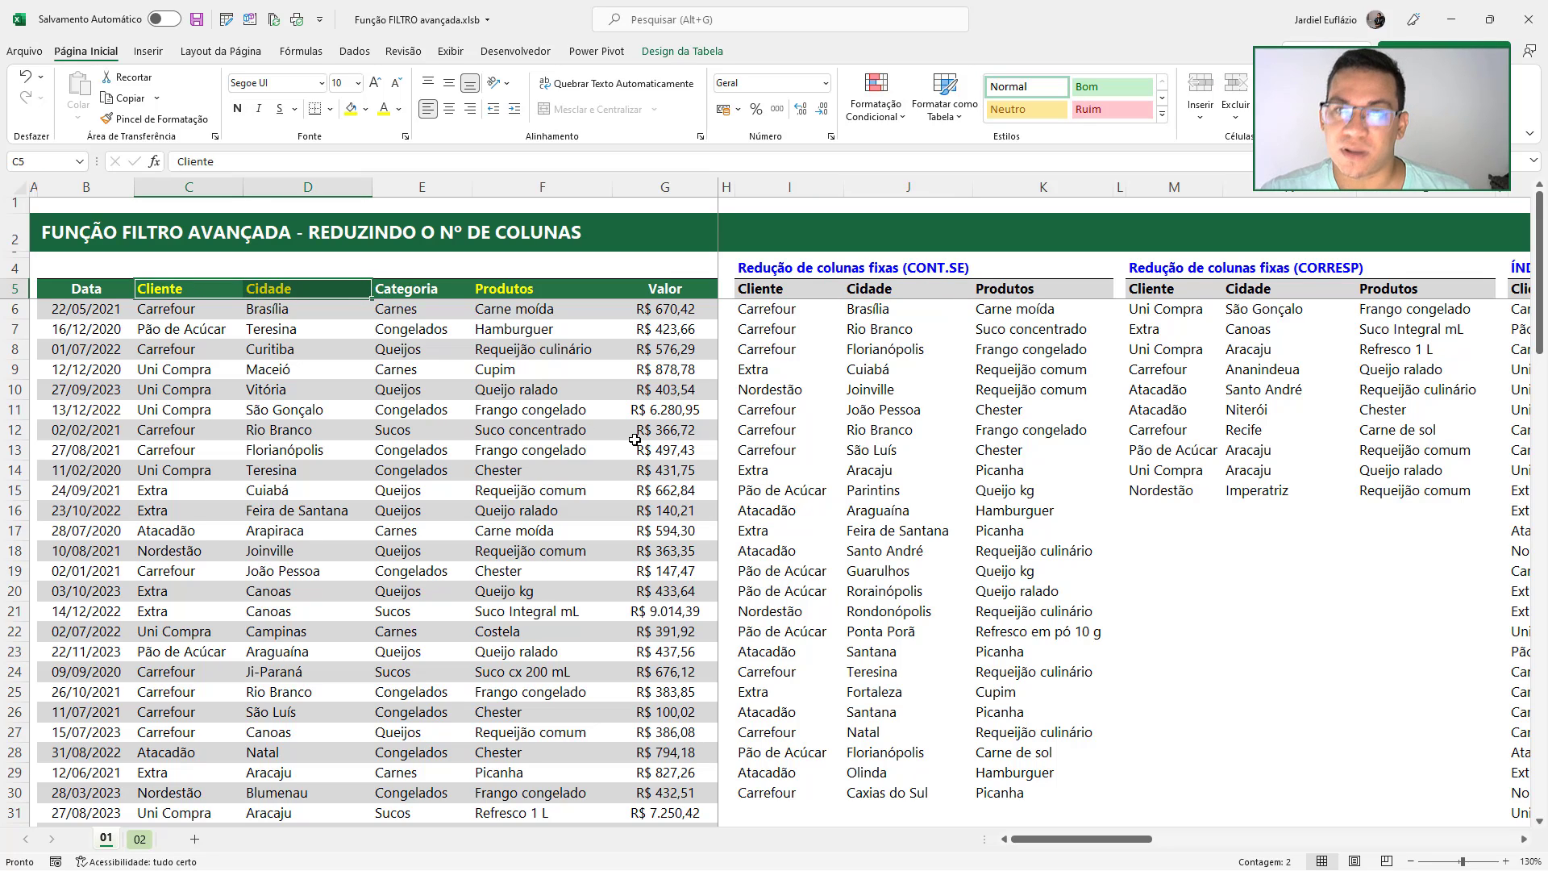
drag(875, 289, 990, 295)
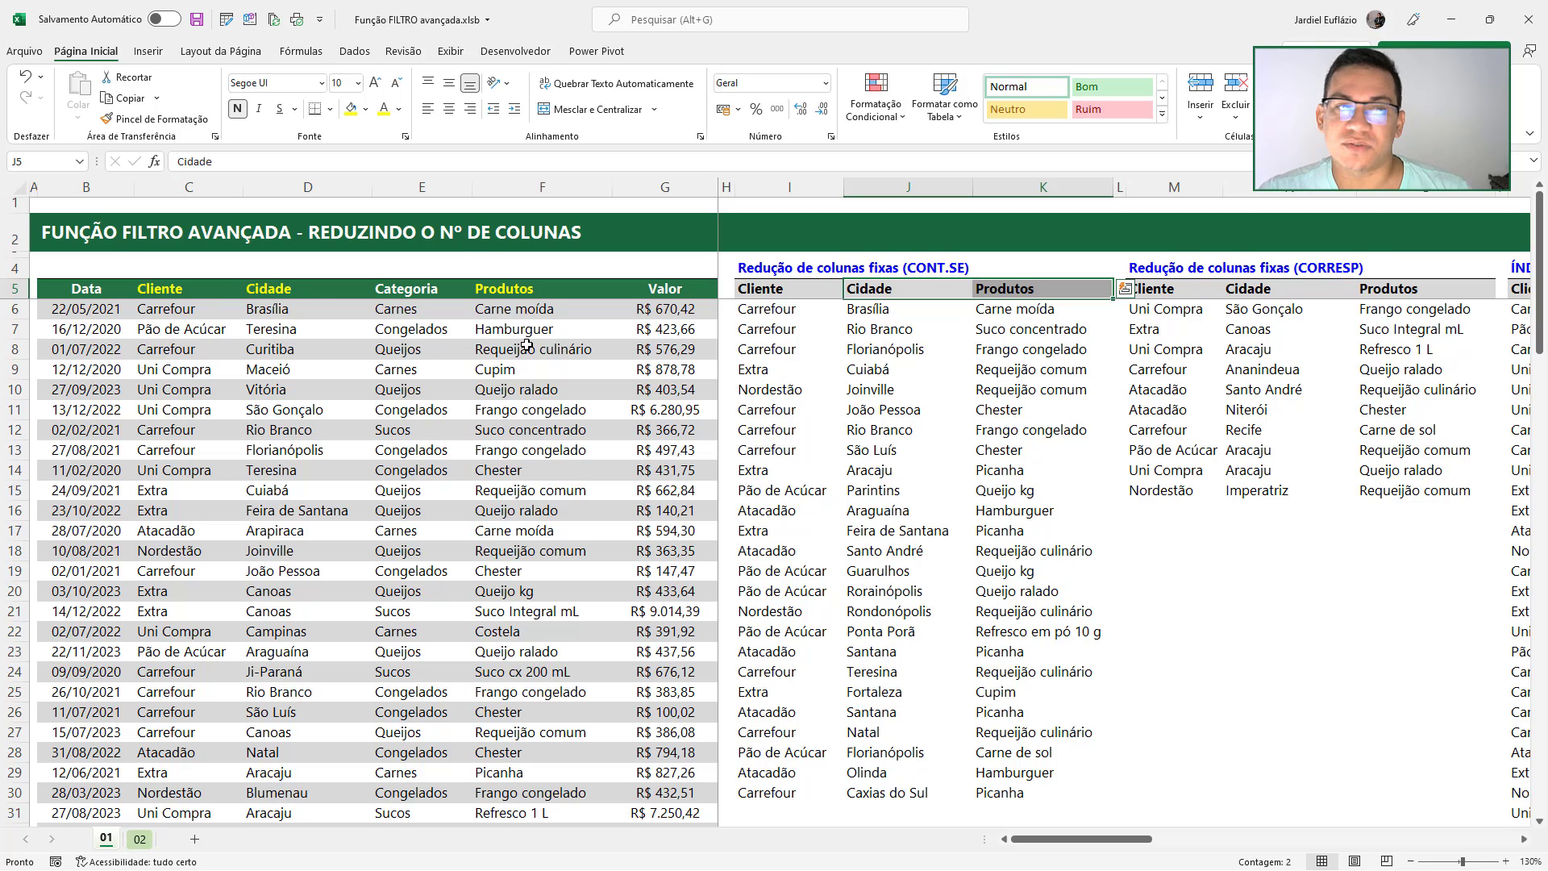
click(541, 280)
click(593, 390)
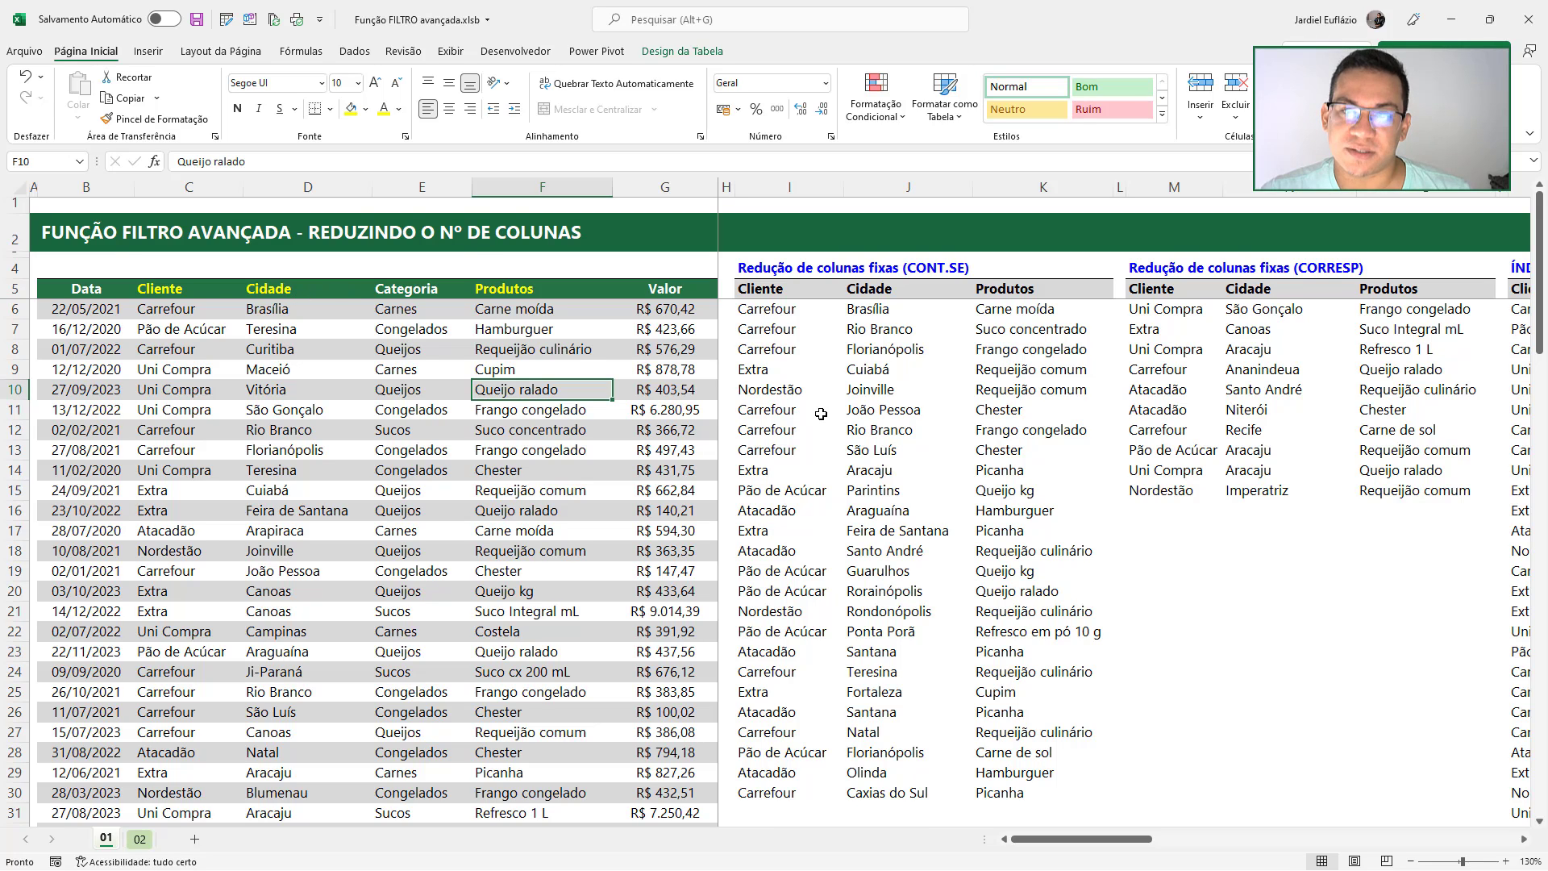
Copy the Cidade and Produtos headings from J5:K5 and paste them into I5:J5 of the CONT.SE block
click(902, 290)
drag(902, 289, 1040, 290)
key(ctrl+c)
right_click(789, 295)
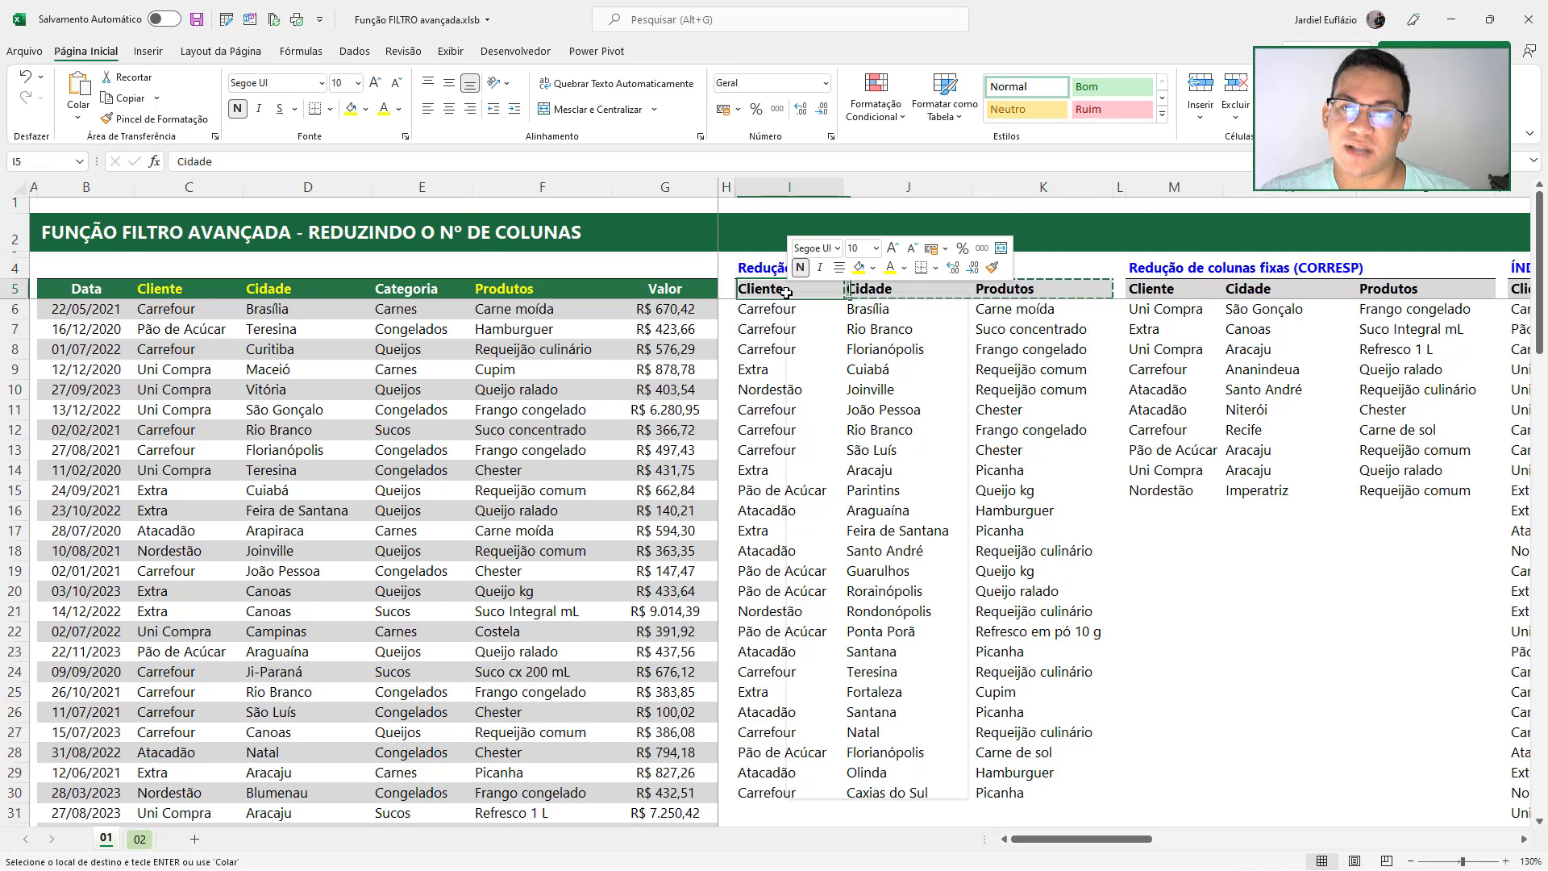
click(852, 405)
Copy the Cliente heading from C5 into K5, keeping the destination's formatting, and clear the copy selection
click(185, 290)
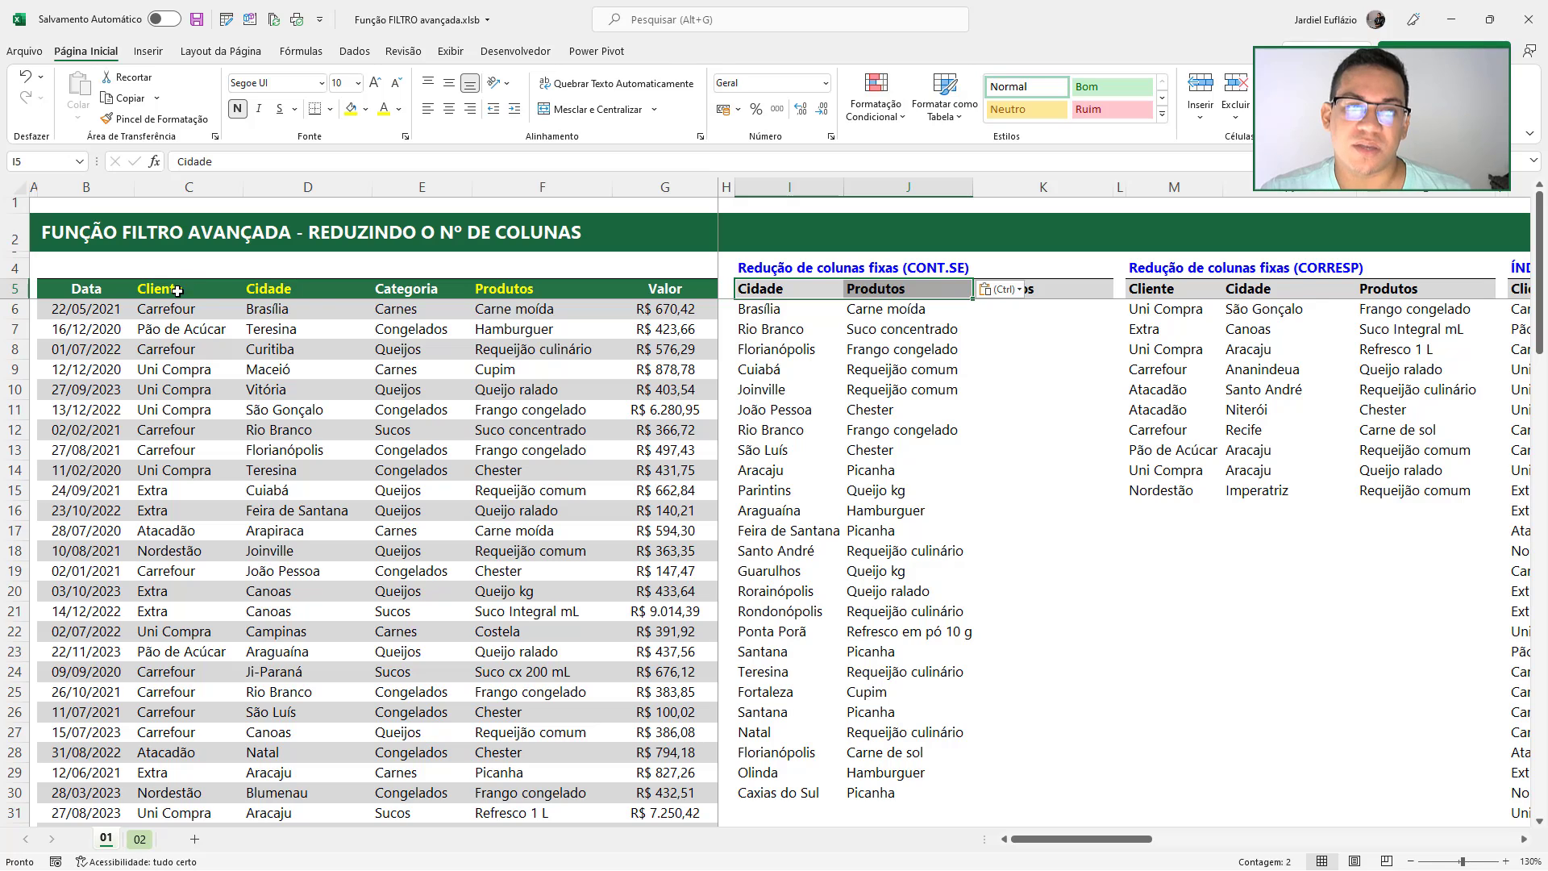
key(ctrl+c)
click(1040, 289)
right_click(1042, 289)
click(1113, 400)
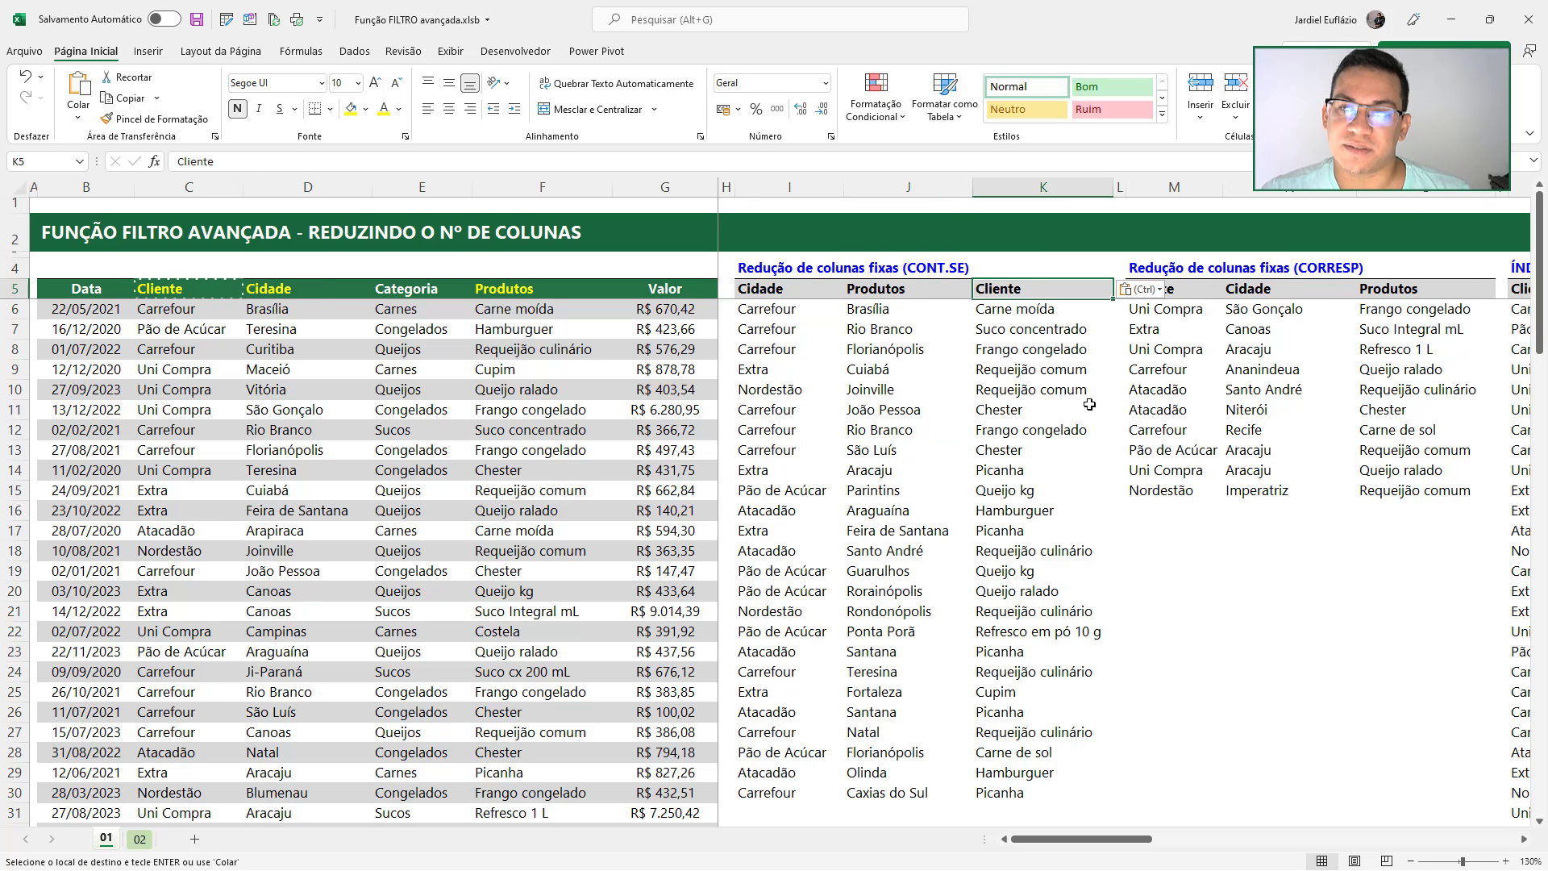
key(Escape)
click(1162, 573)
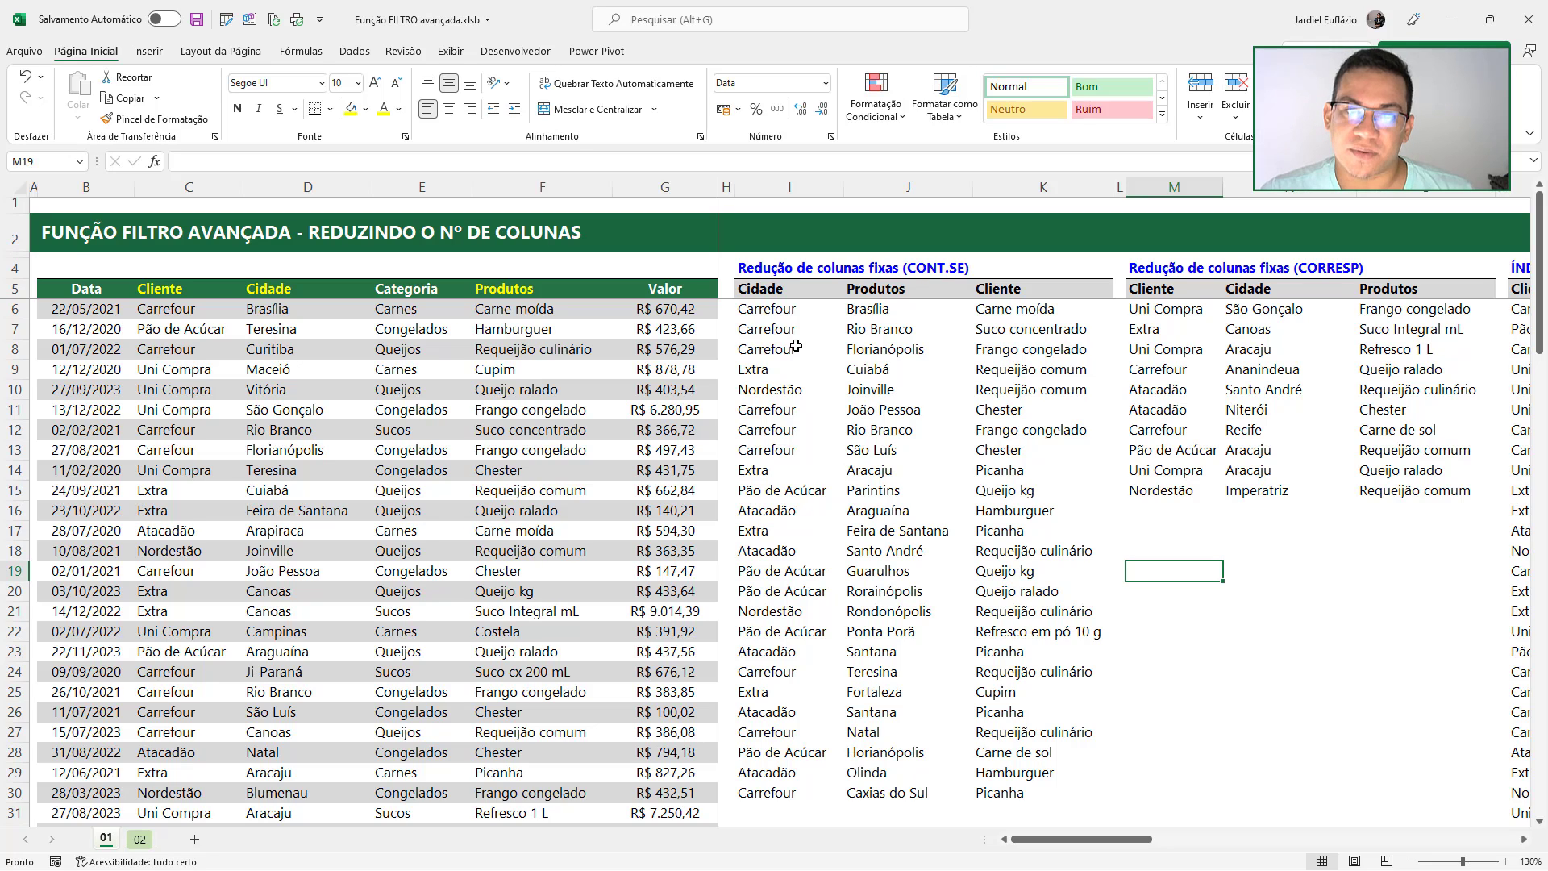
Check each reordered heading in I5:K5 against the data listed beneath it in the CONT.SE block
drag(776, 290, 807, 516)
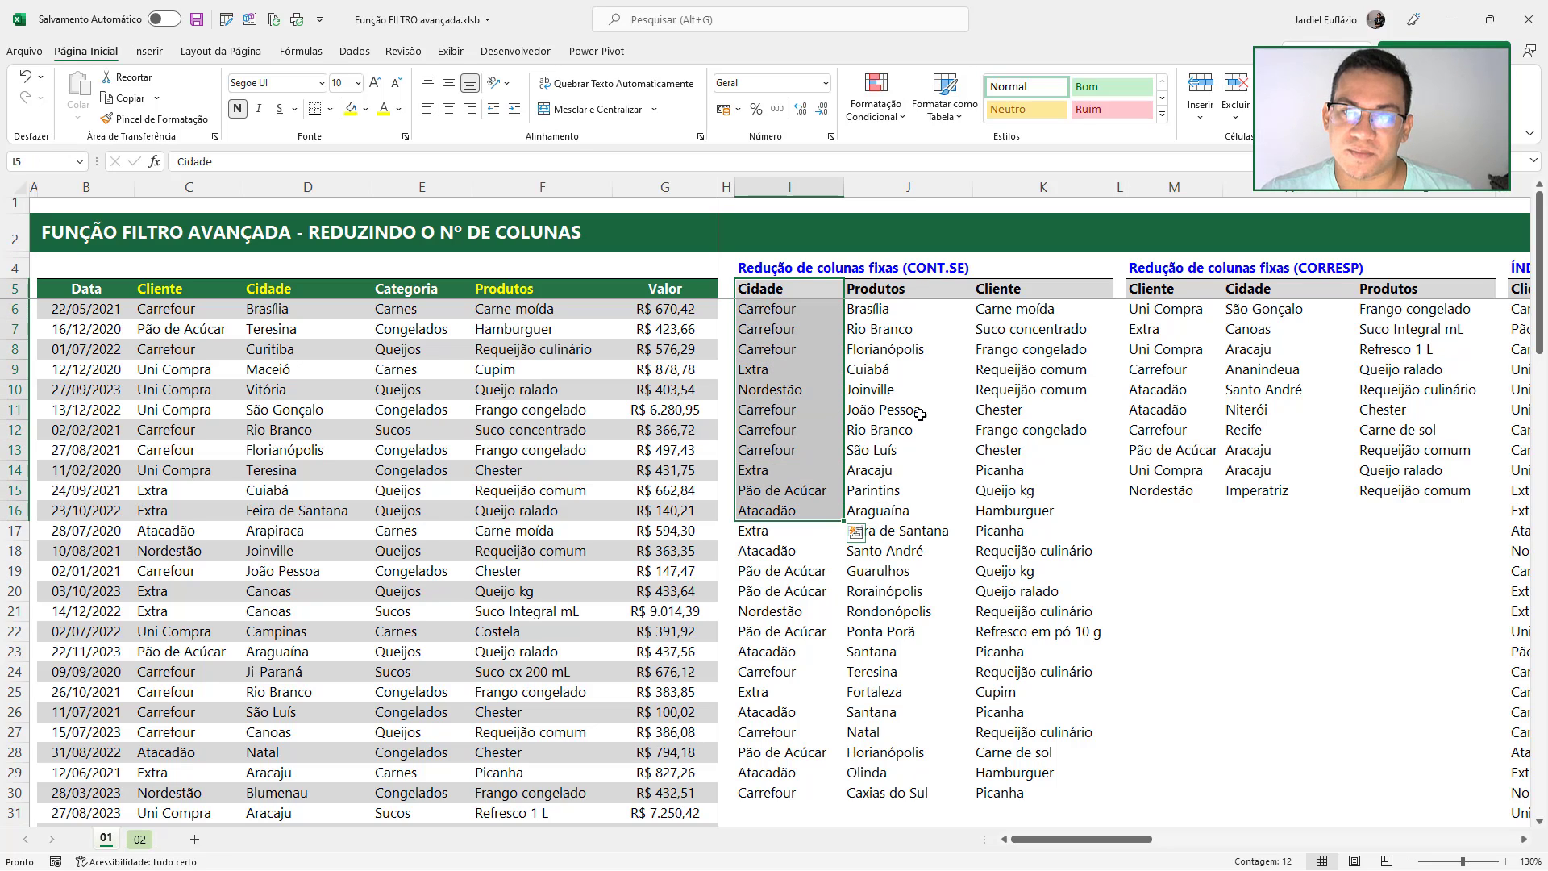
drag(882, 297, 878, 520)
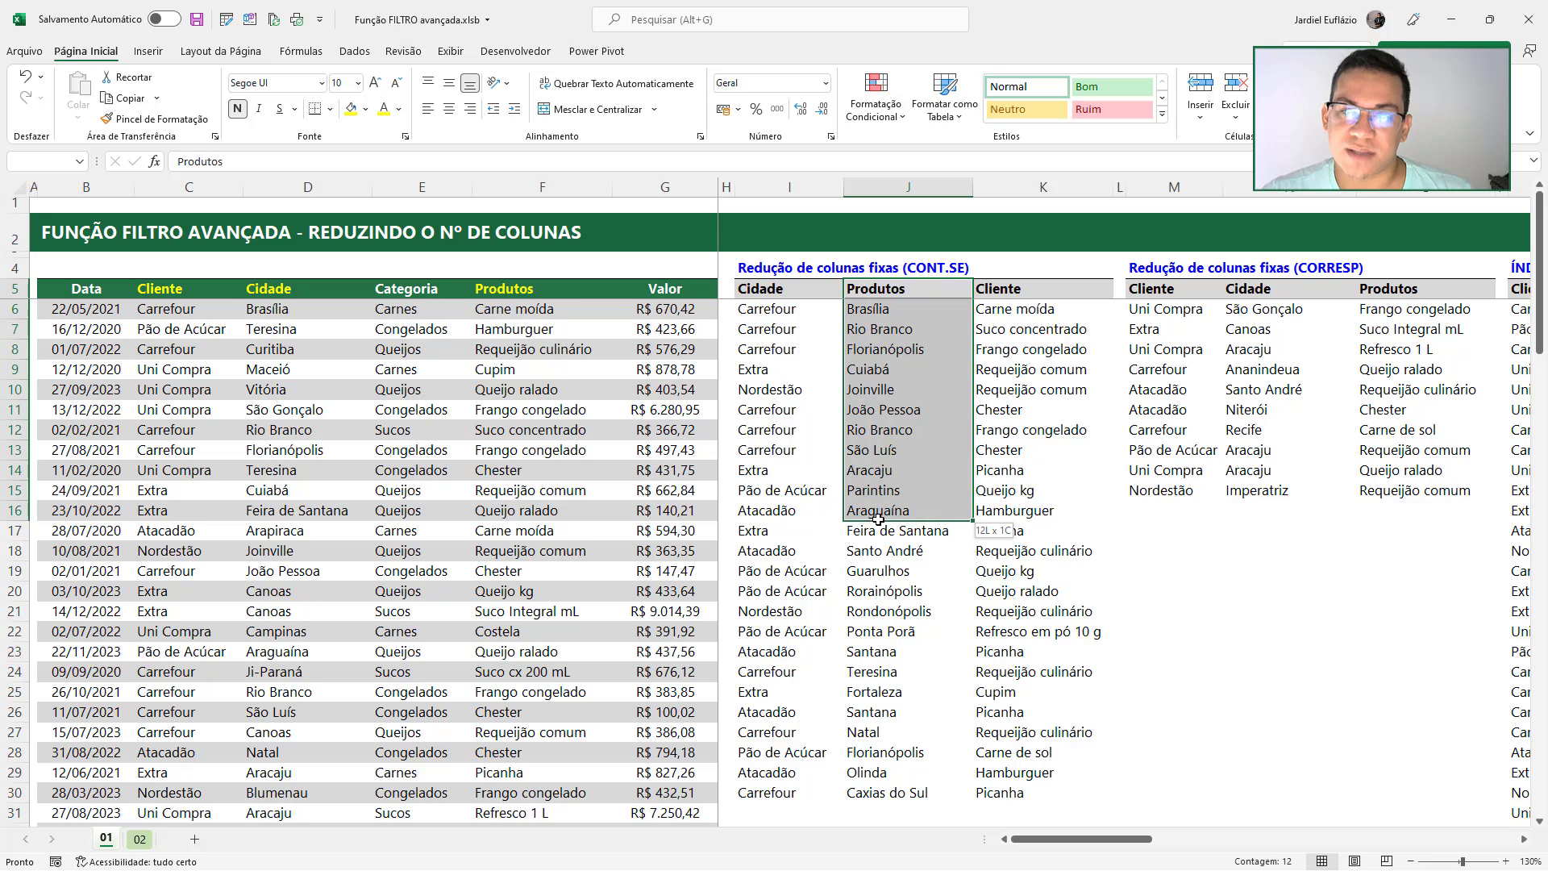
drag(1032, 288, 1013, 508)
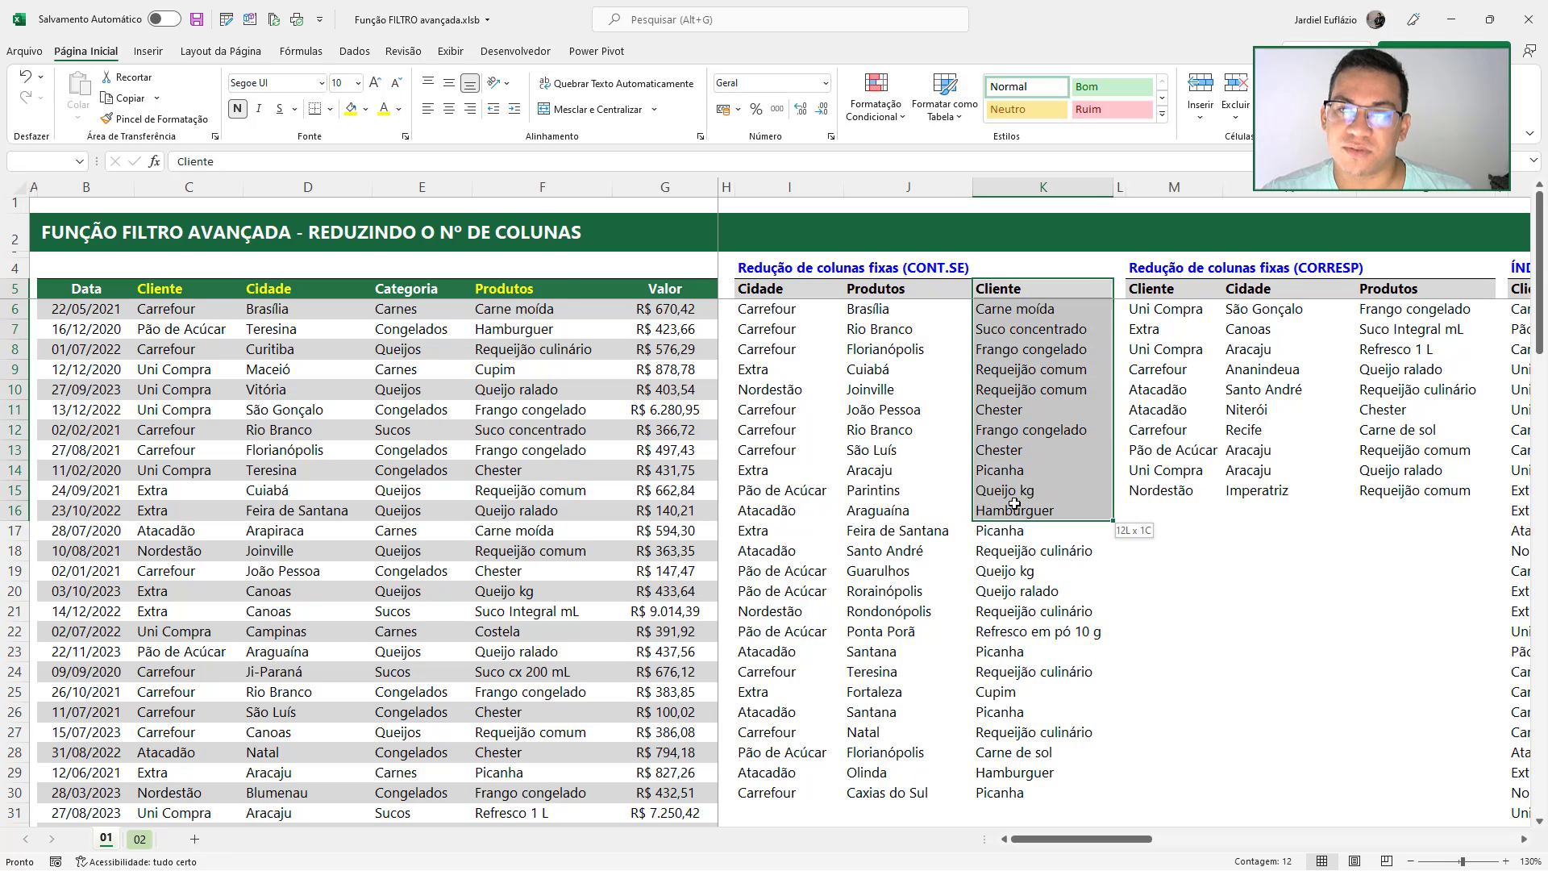
click(1024, 377)
drag(758, 289, 1111, 289)
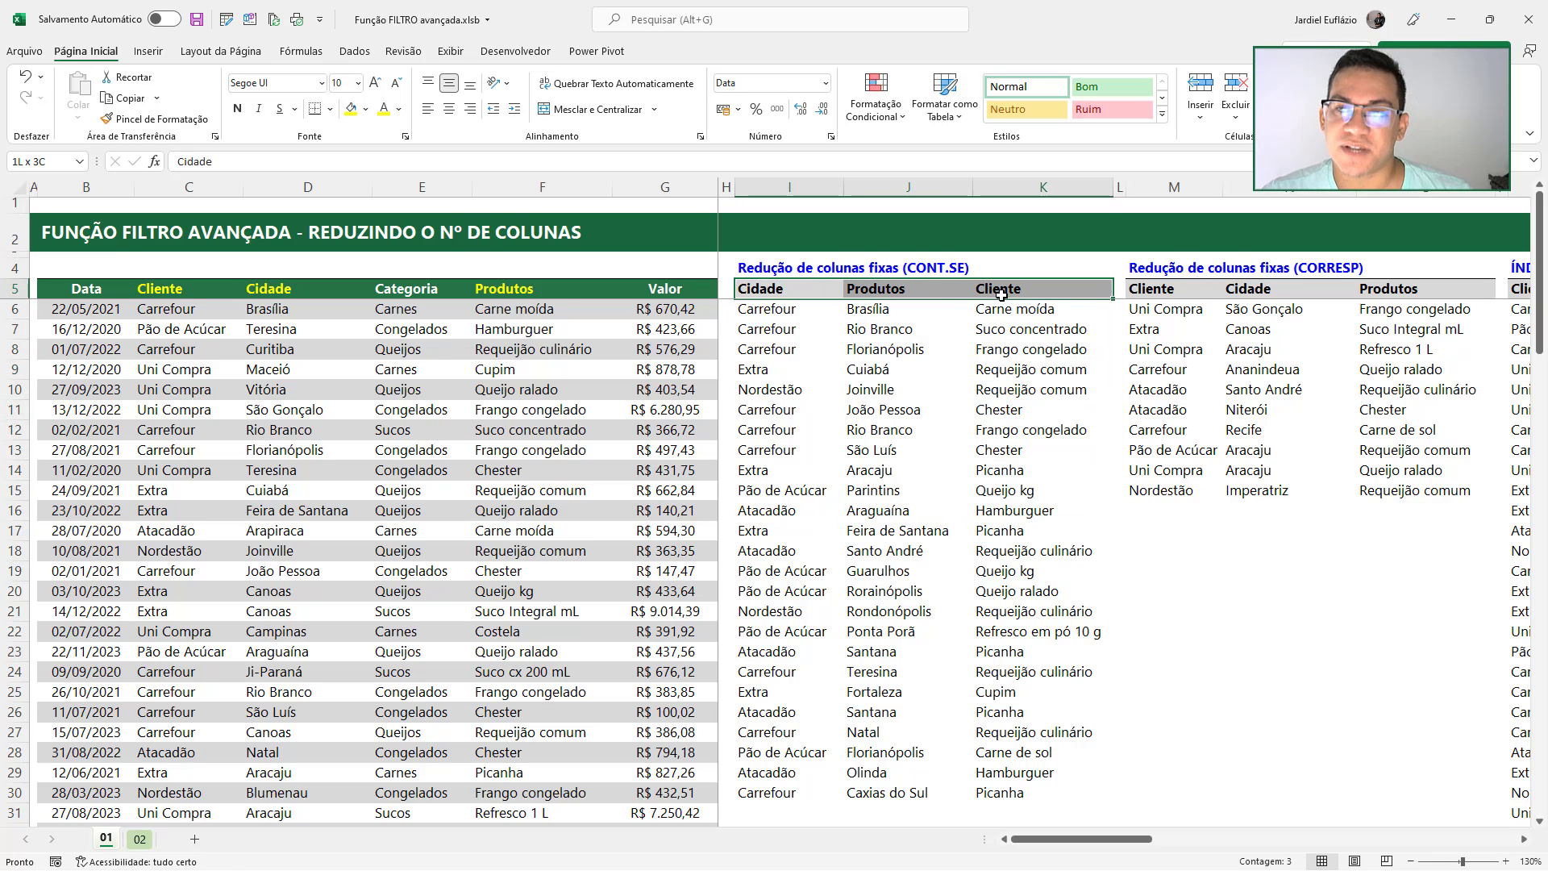
Copy the reordered headings Cidade, Produtos and Cliente from I5:K5 into M5:O5 of the CORRESP block and inspect the formula in M6
key(ctrl+c)
click(1166, 292)
key(Return)
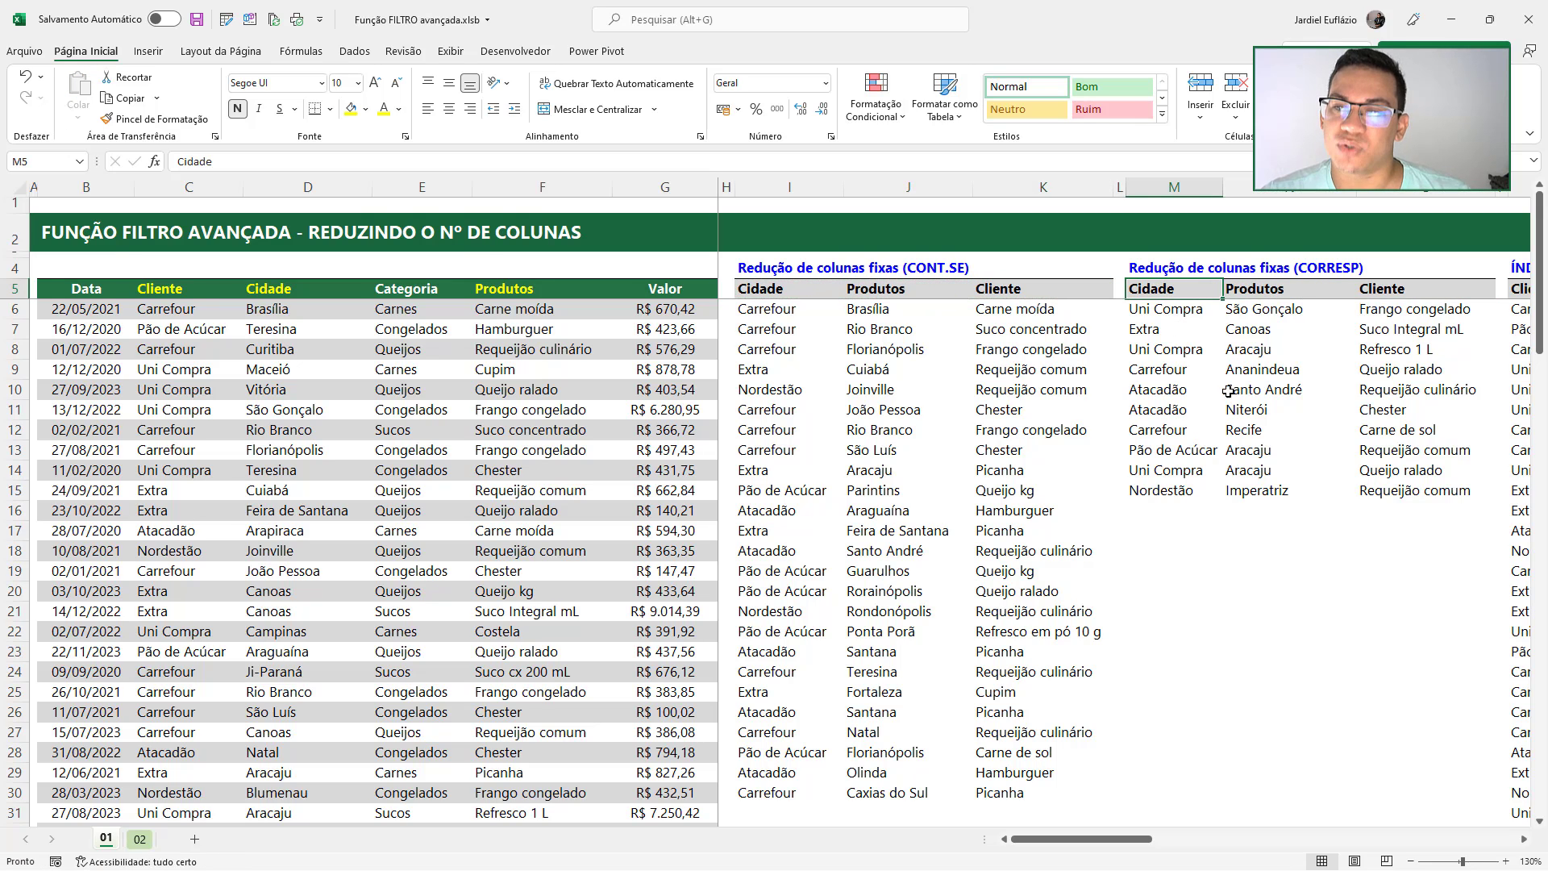
double_click(1173, 309)
key(Escape)
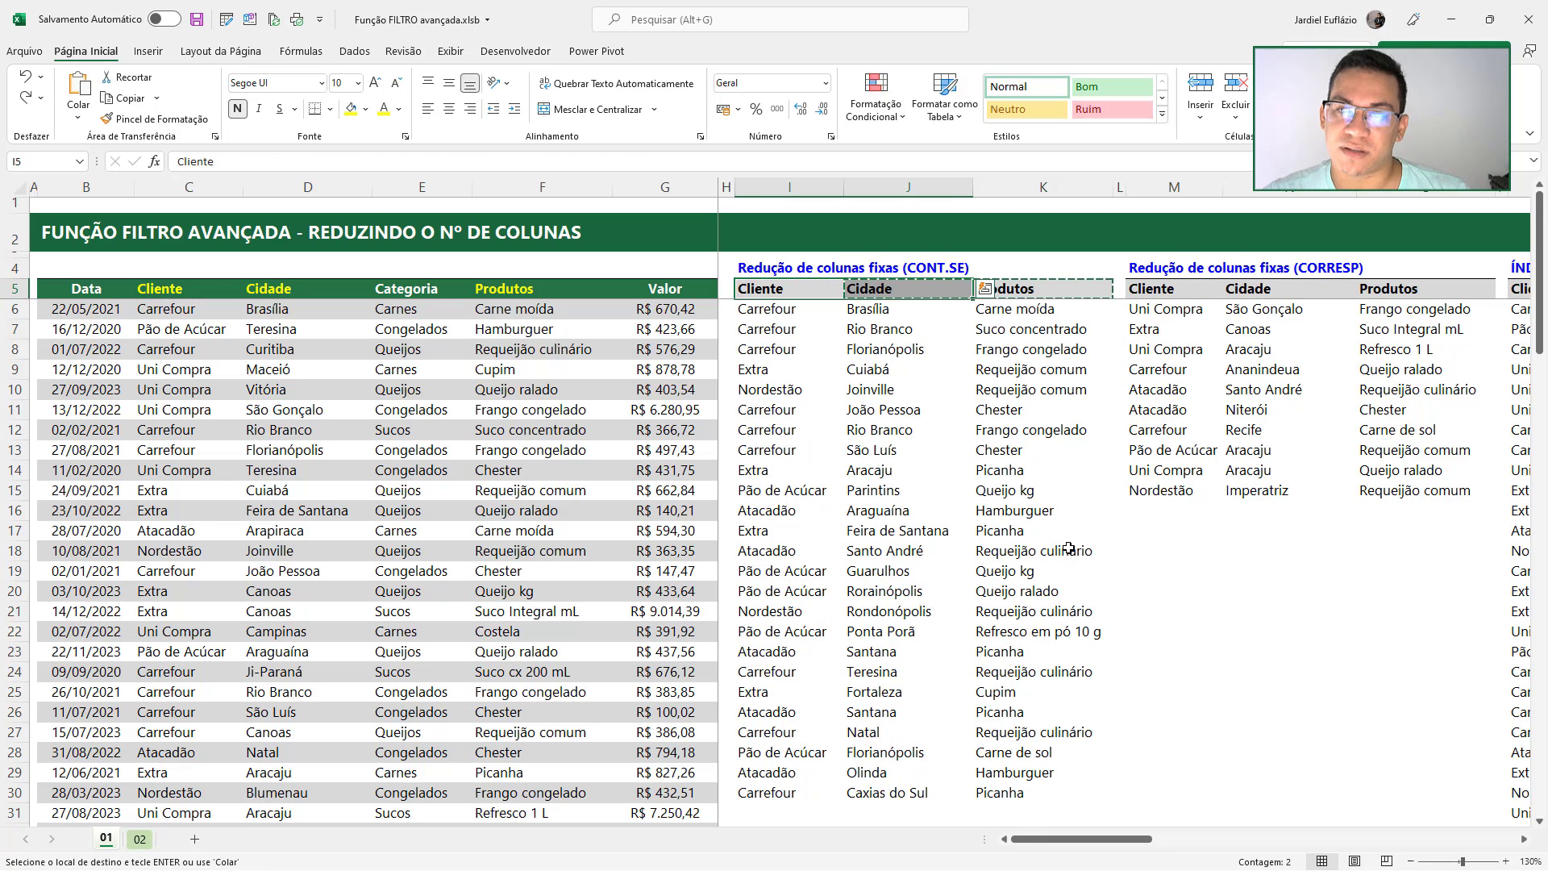
click(1068, 548)
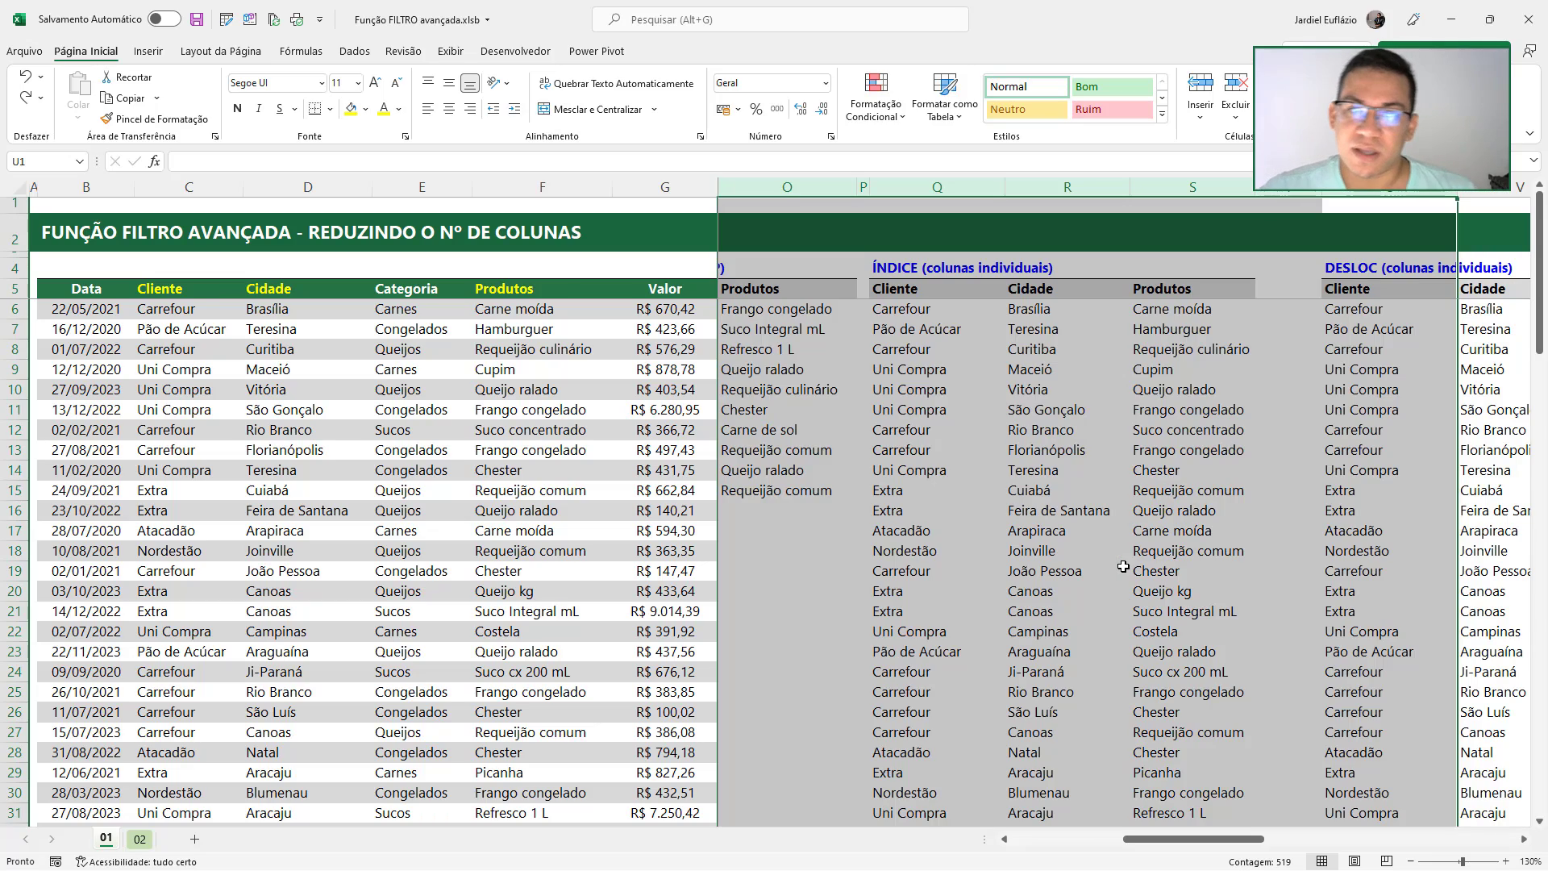
Look over the individual-column blocks ÍNDICE and DESLOC beside the CORRESP block
key(Right)
key(Right)
key(Right)
key(Right)
key(Right)
key(Right)
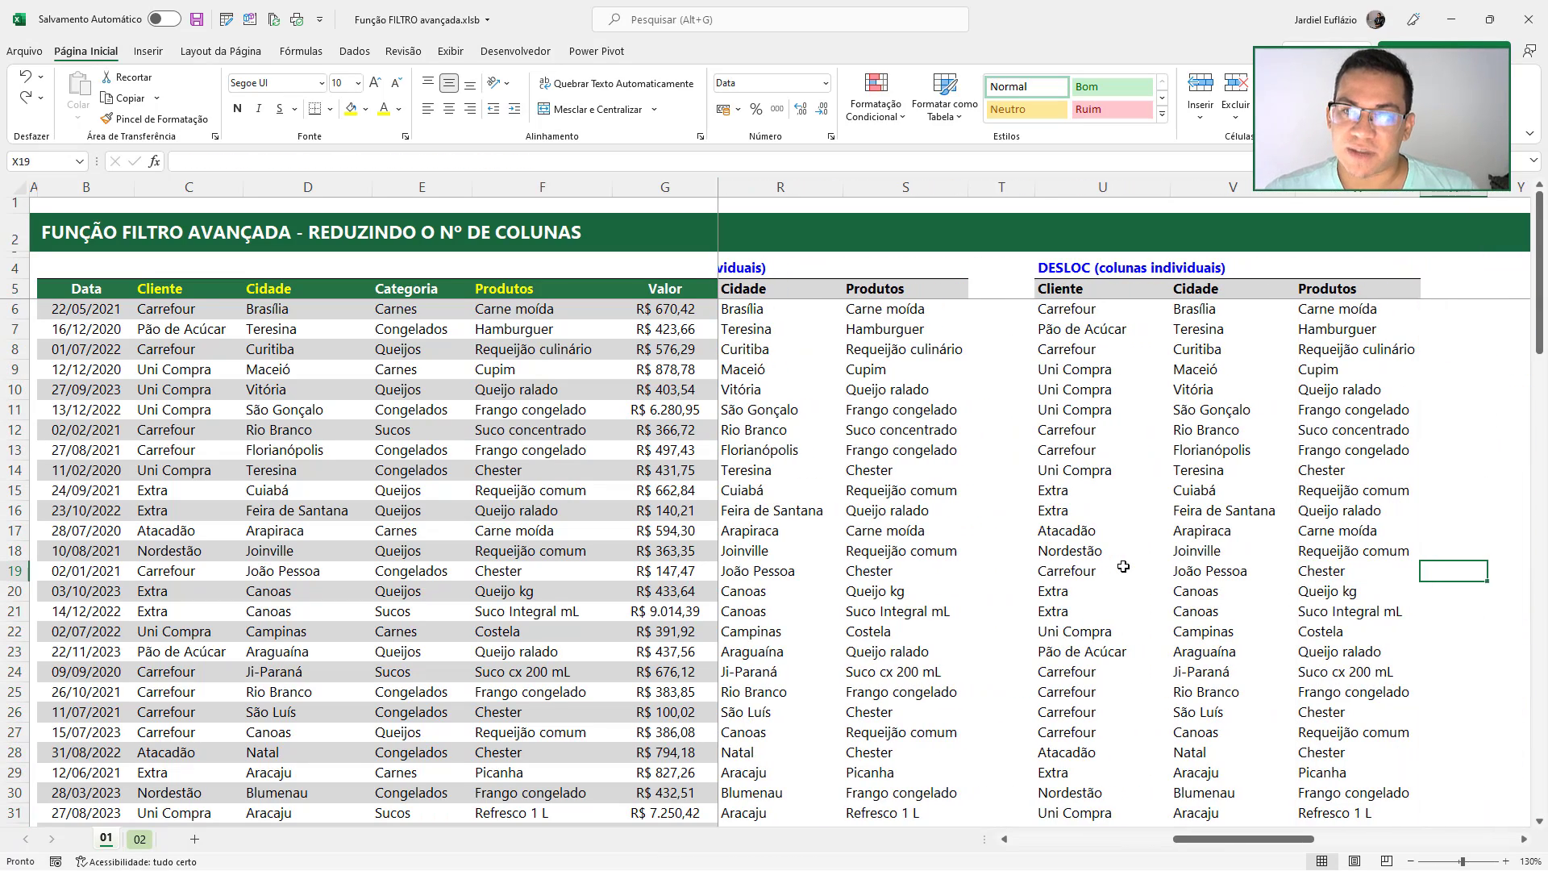
key(Left)
key(Left)
key(Left)
key(Left)
key(Left)
key(Left)
key(Left)
key(Left)
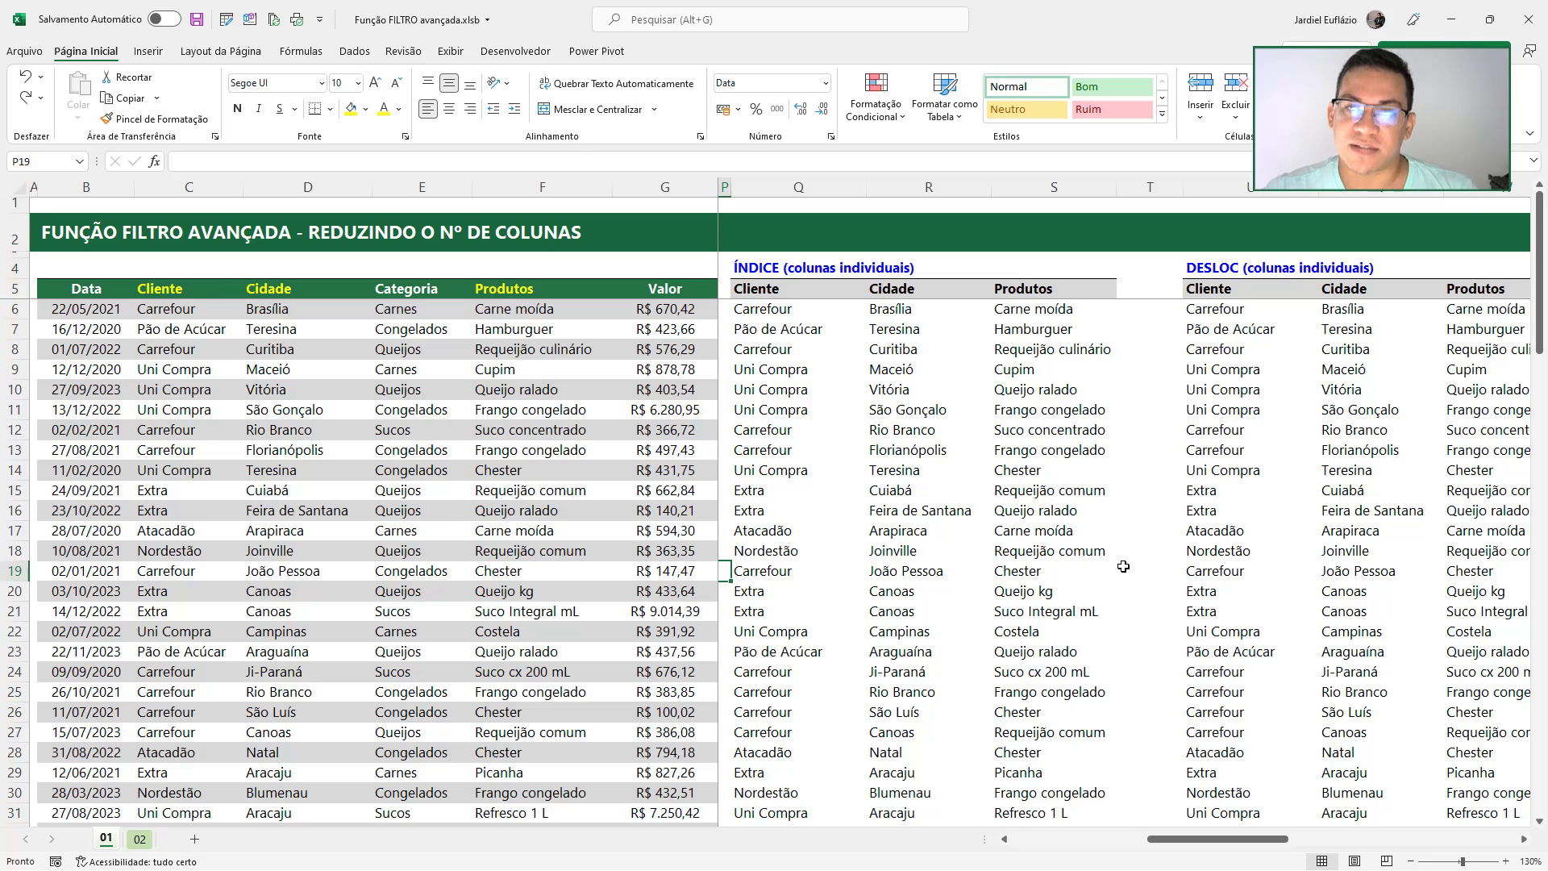
Review the ÍNDICE and CORRESP formulas beneath the Cliente, Cidade and Produtos headings in Q6, R6 and S6
click(782, 309)
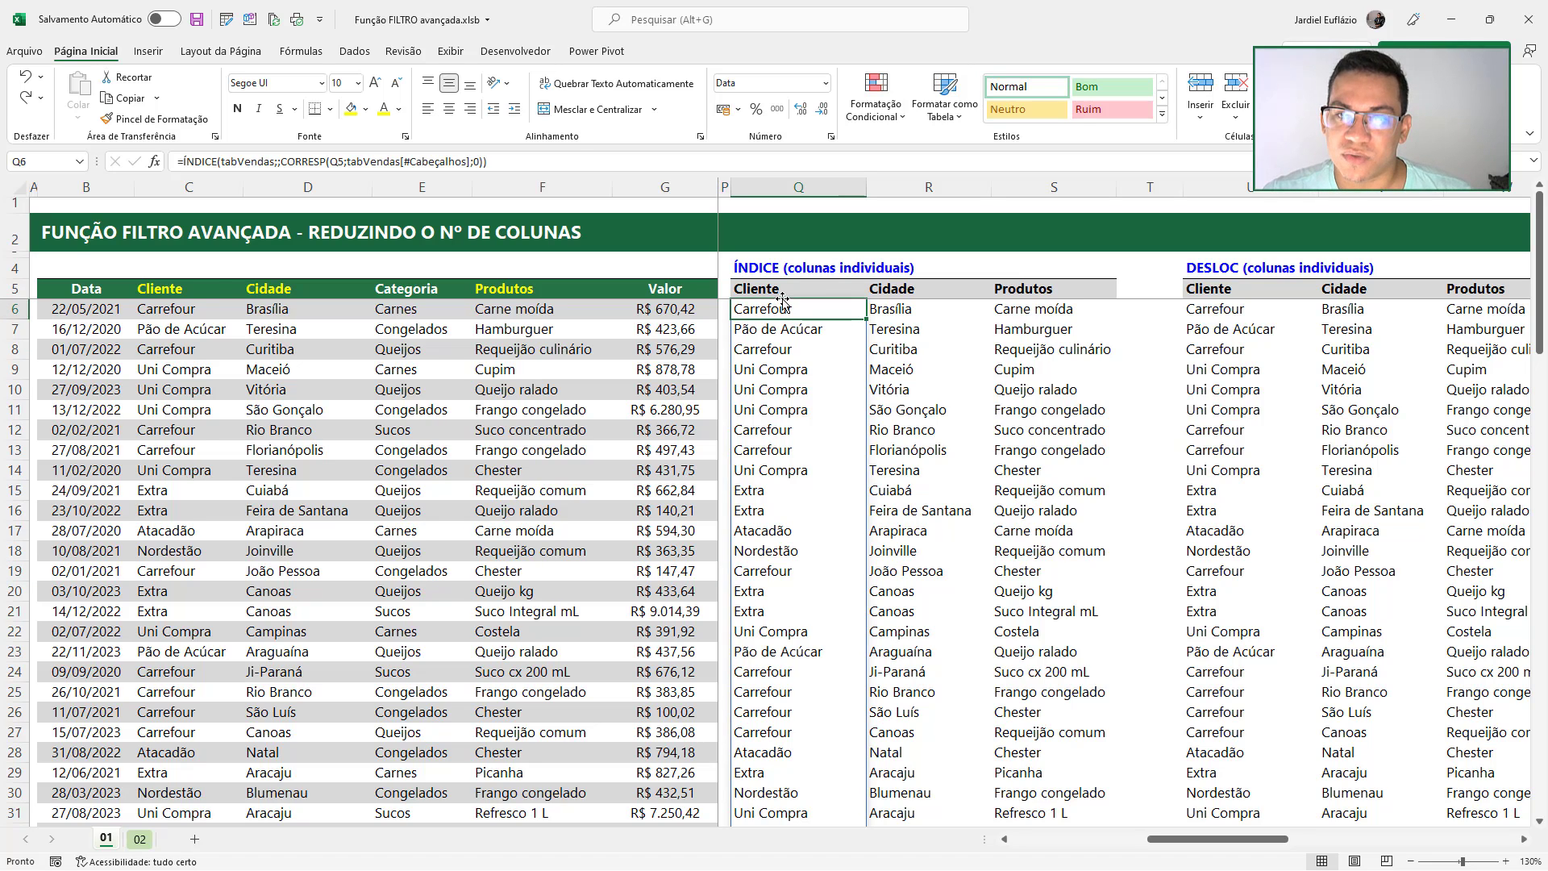
click(898, 301)
click(1024, 309)
click(843, 308)
click(1020, 313)
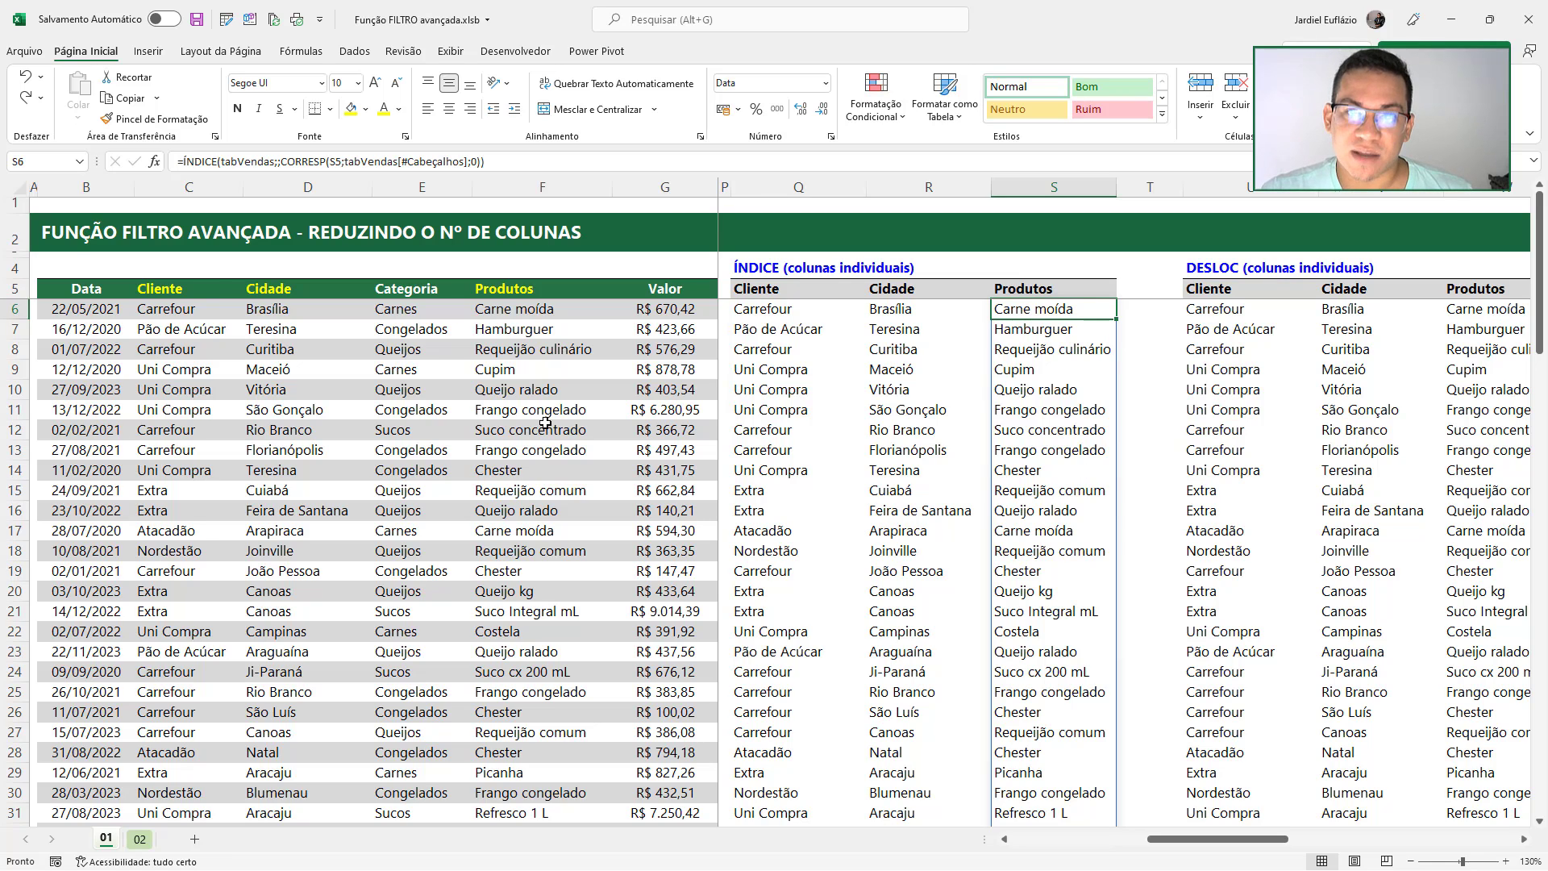
Copy the Categoria heading from E5 and paste it as values into Q5 and U5 of the ÍNDICE and DESLOC blocks
click(403, 291)
key(ctrl+c)
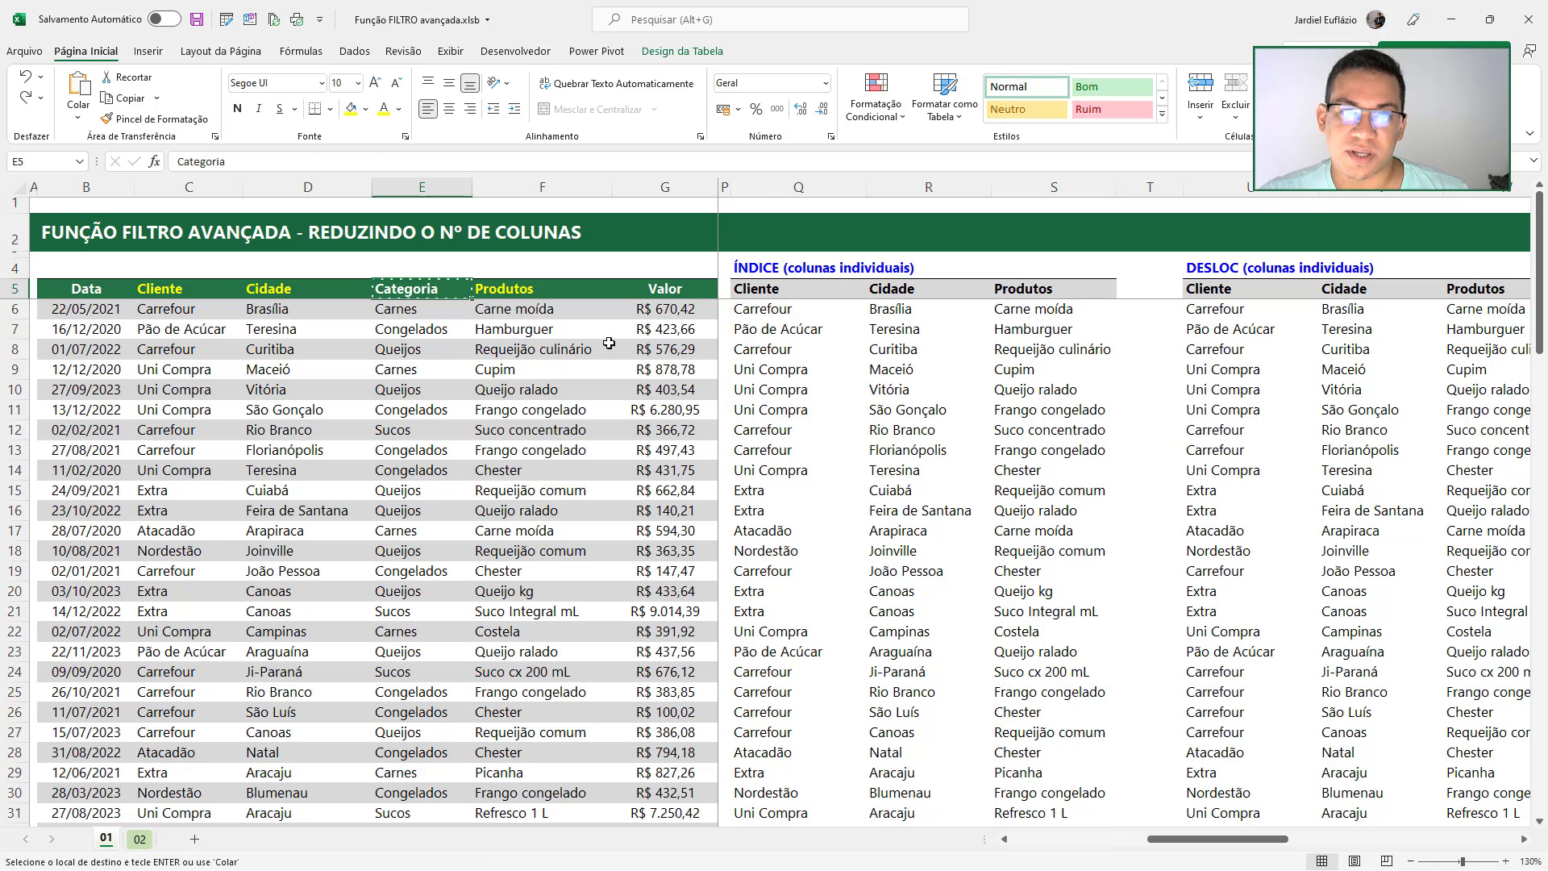
right_click(754, 290)
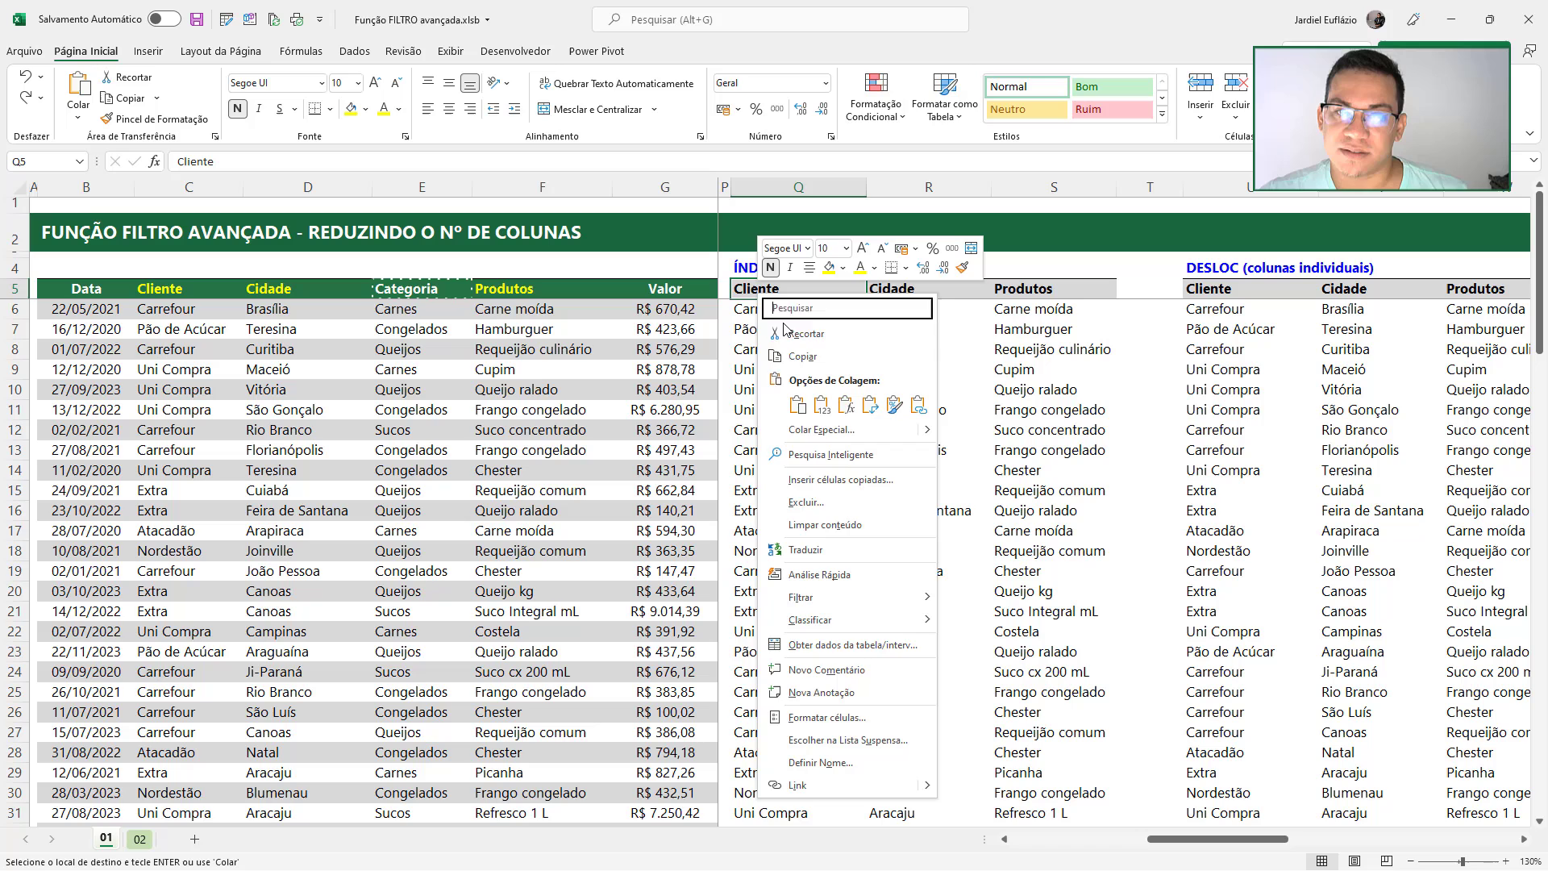
click(821, 408)
right_click(1214, 289)
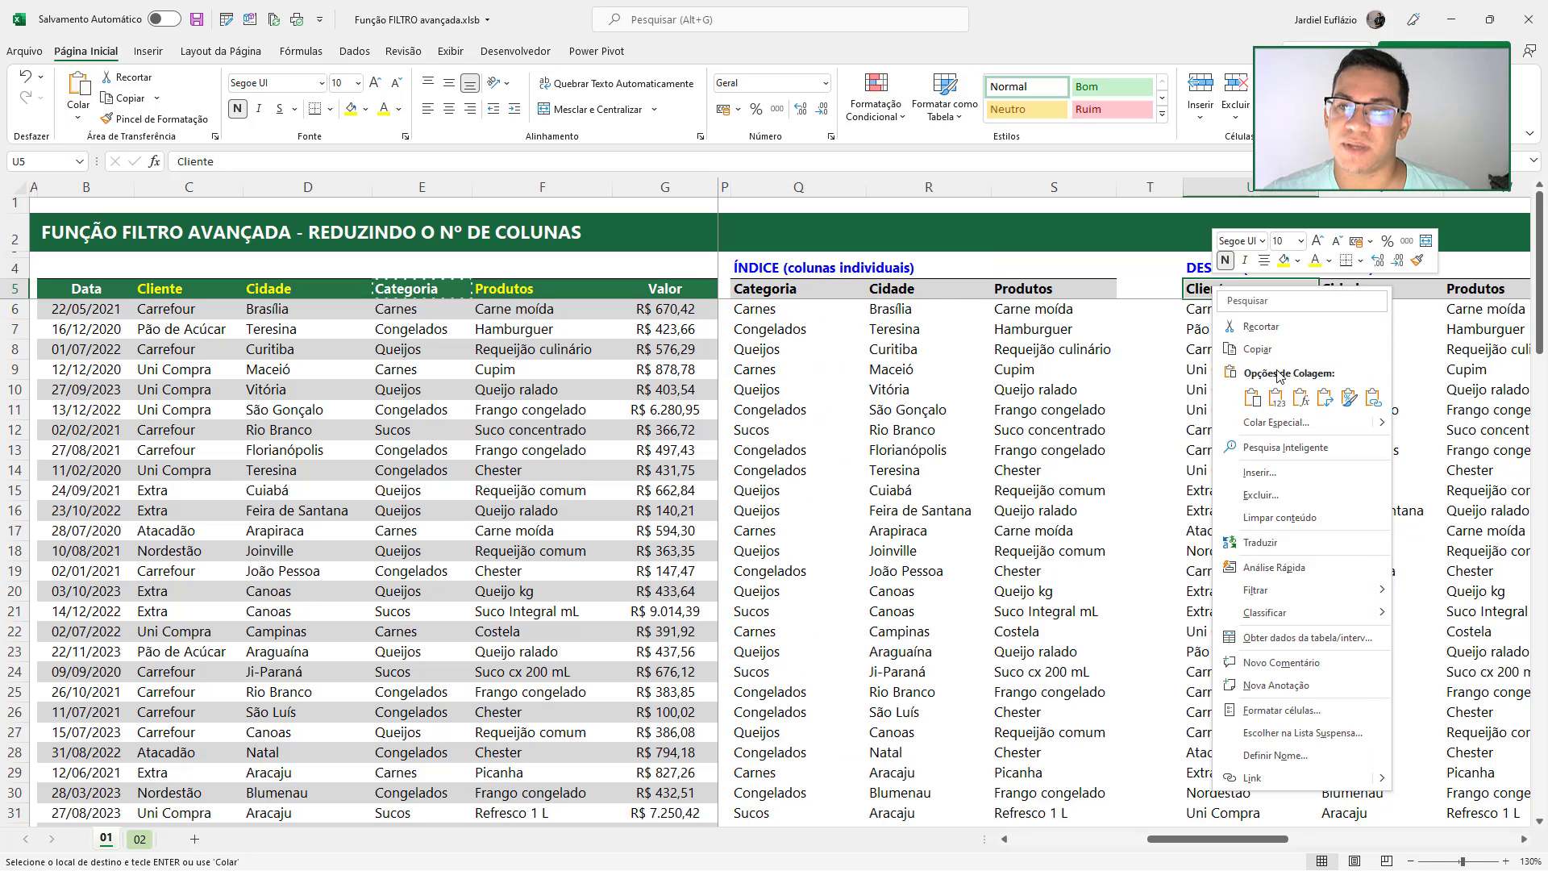
click(1279, 413)
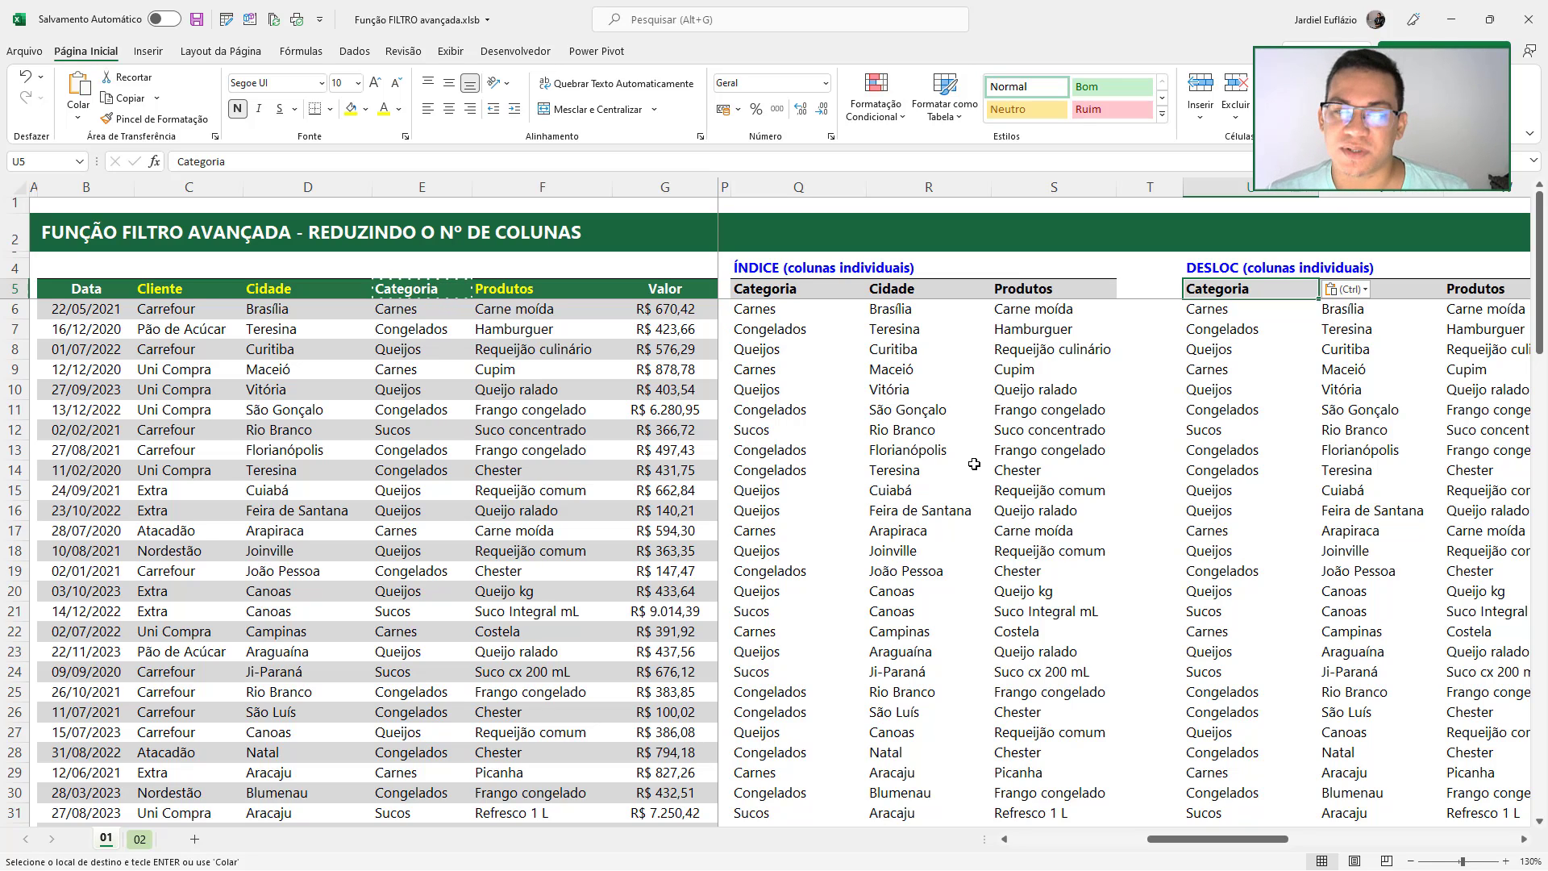
Undo both Categoria pastes in the ÍNDICE and DESLOC headings
key(ctrl+z)
key(ctrl+z)
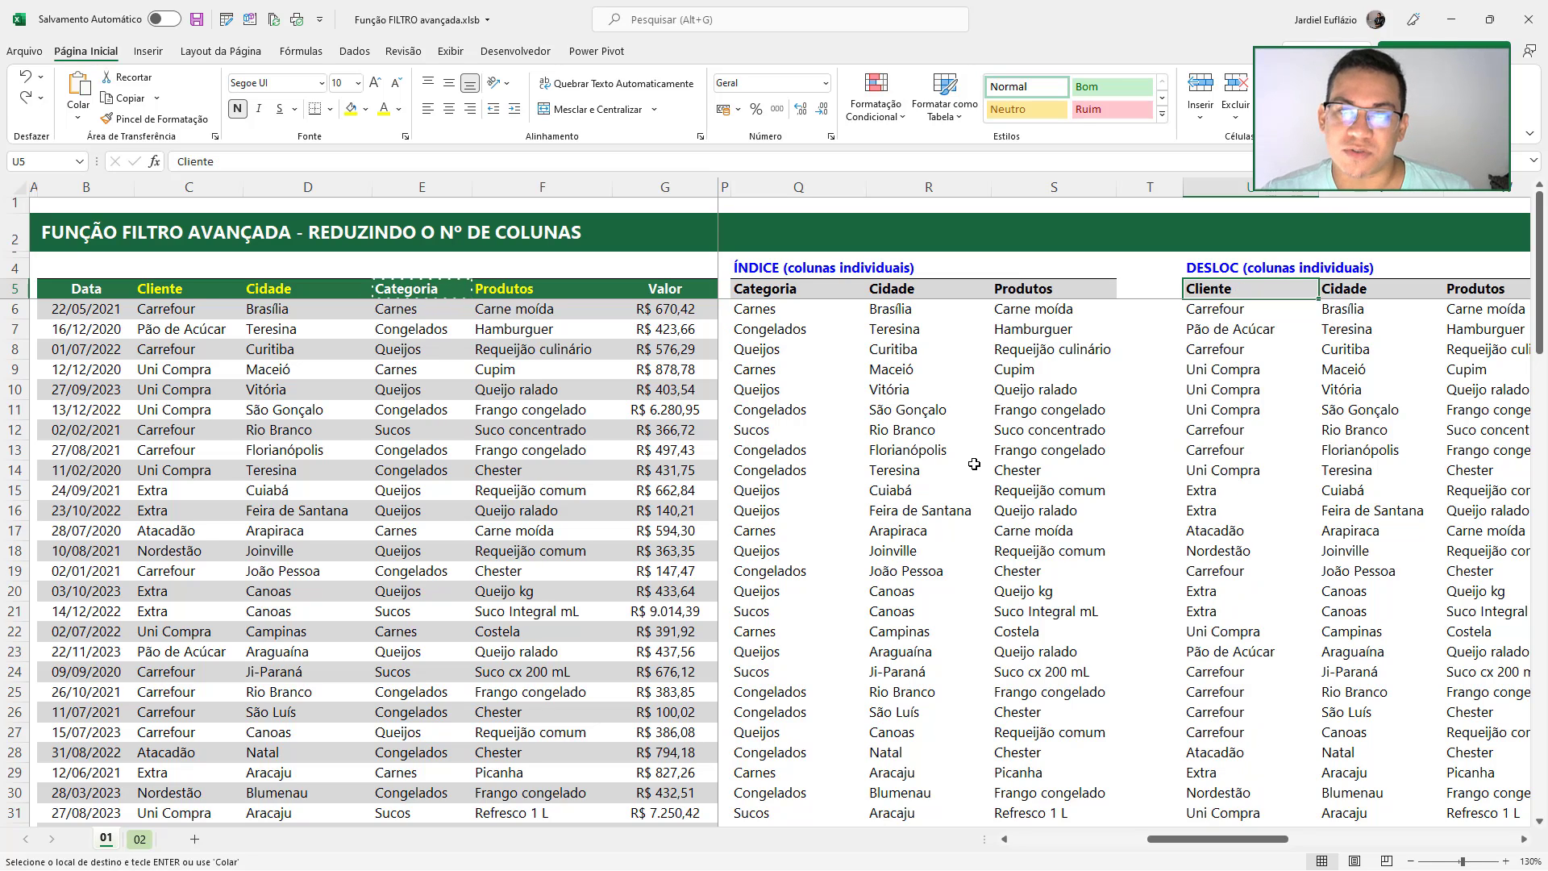
click(945, 405)
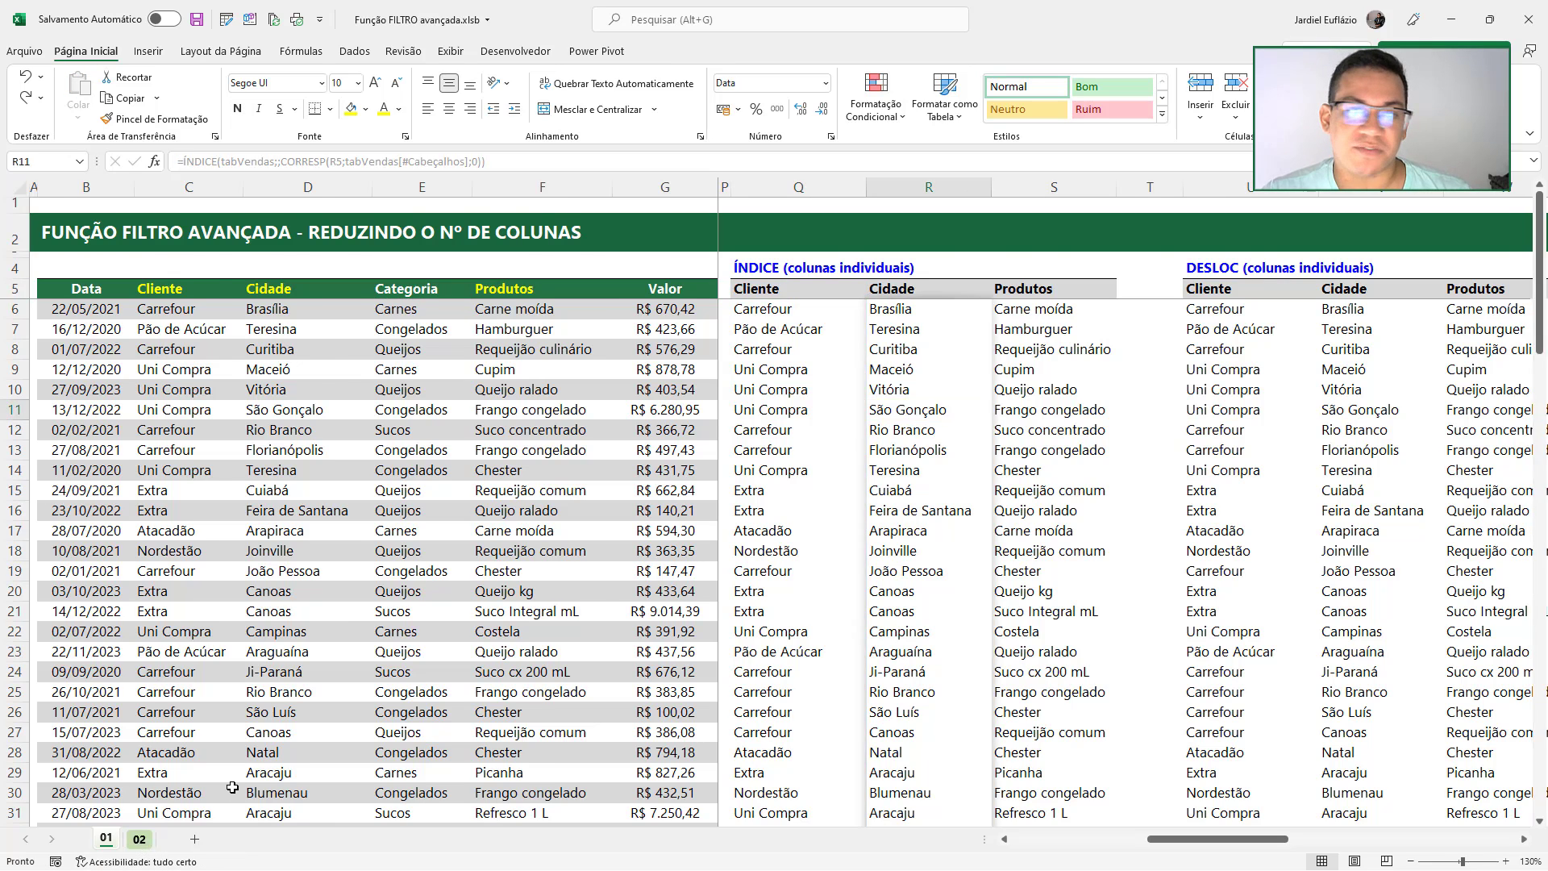
On sheet 02, start an ESCOLHER formula in I6 with CORRESP(I5:K5;tabVendas_[#Cabeçalhos];0) as its index argument
click(140, 840)
click(602, 280)
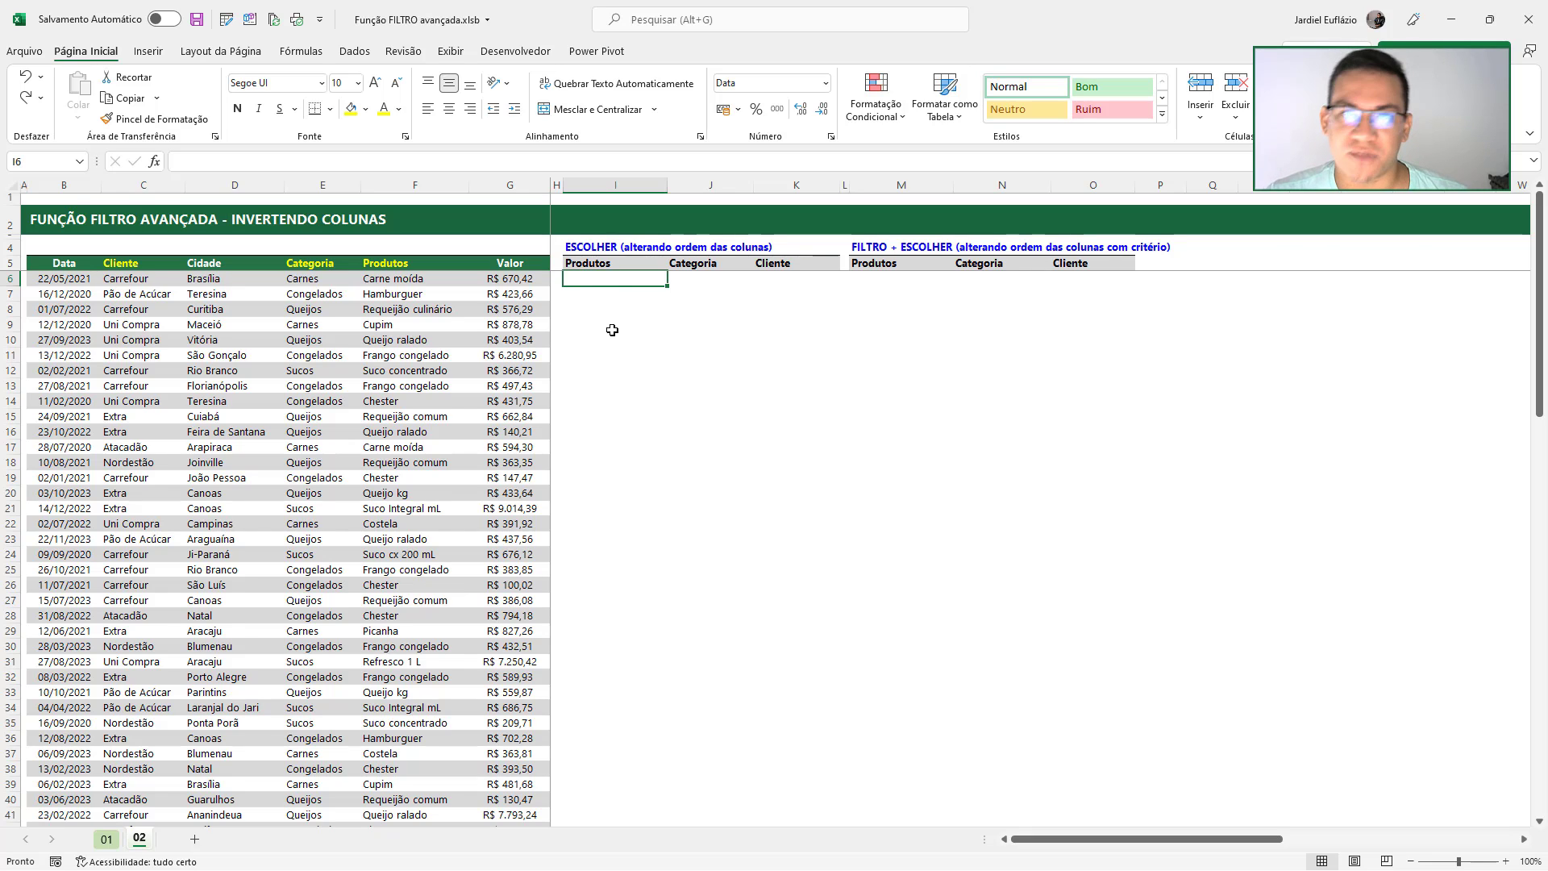
click(875, 282)
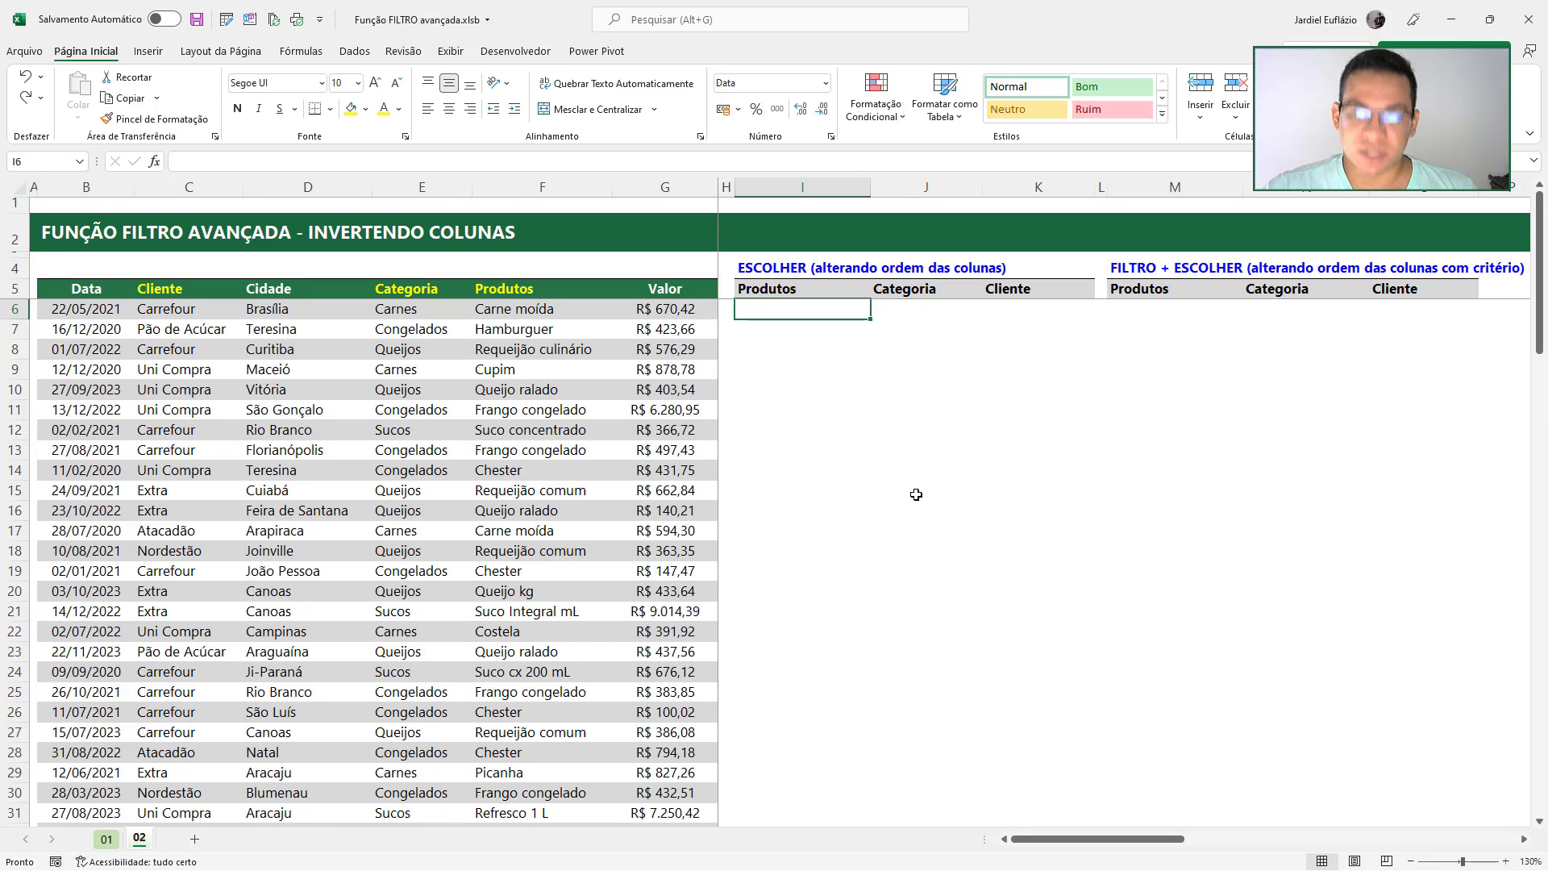
text(=ESCOLHER()
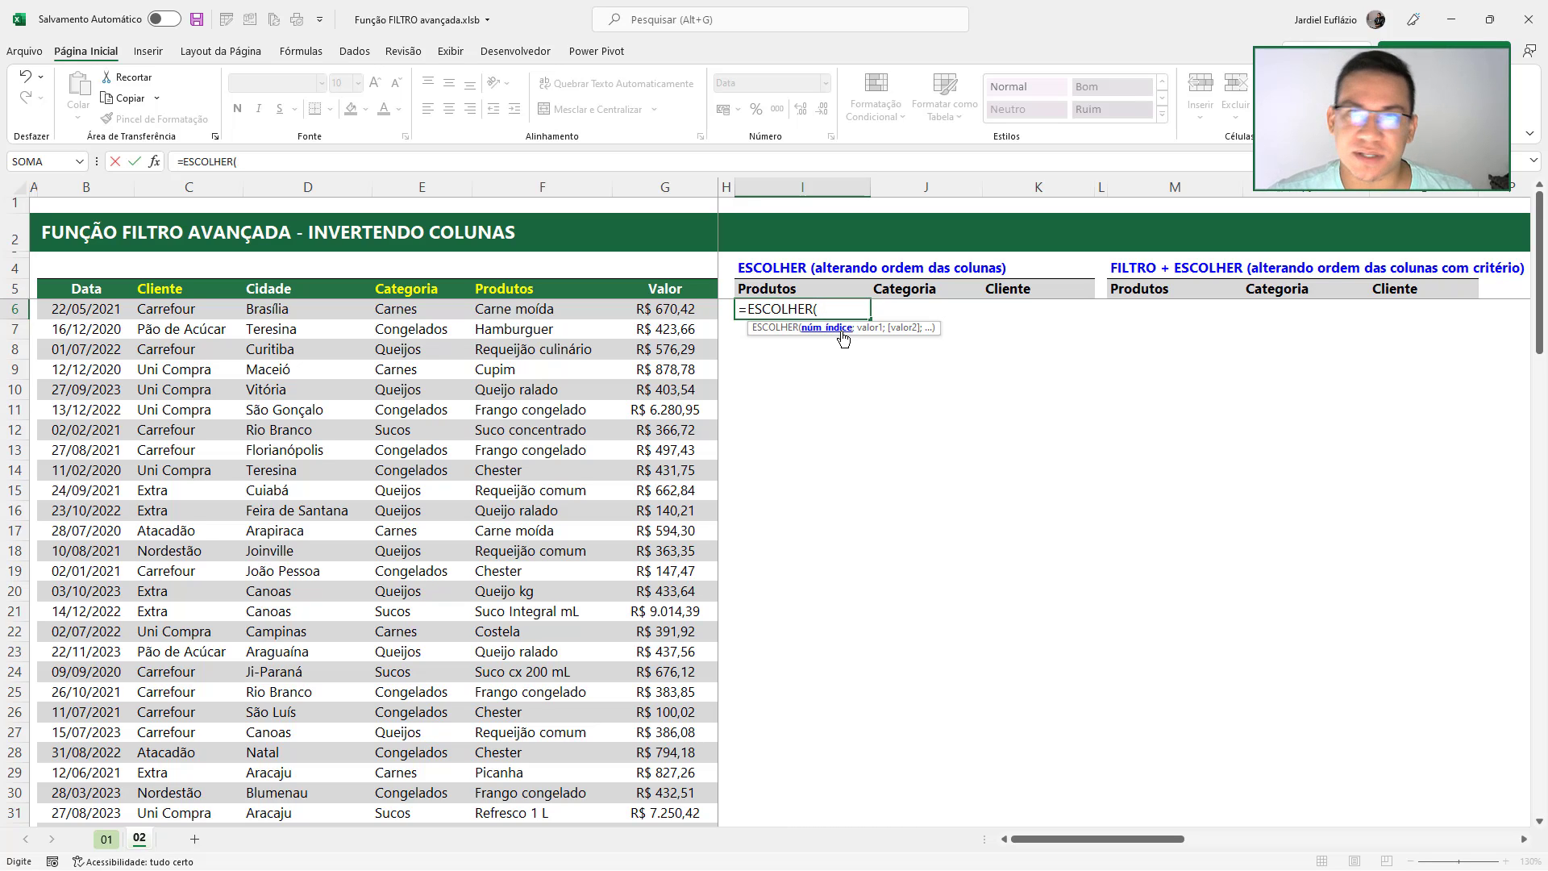
text(CORRESP()
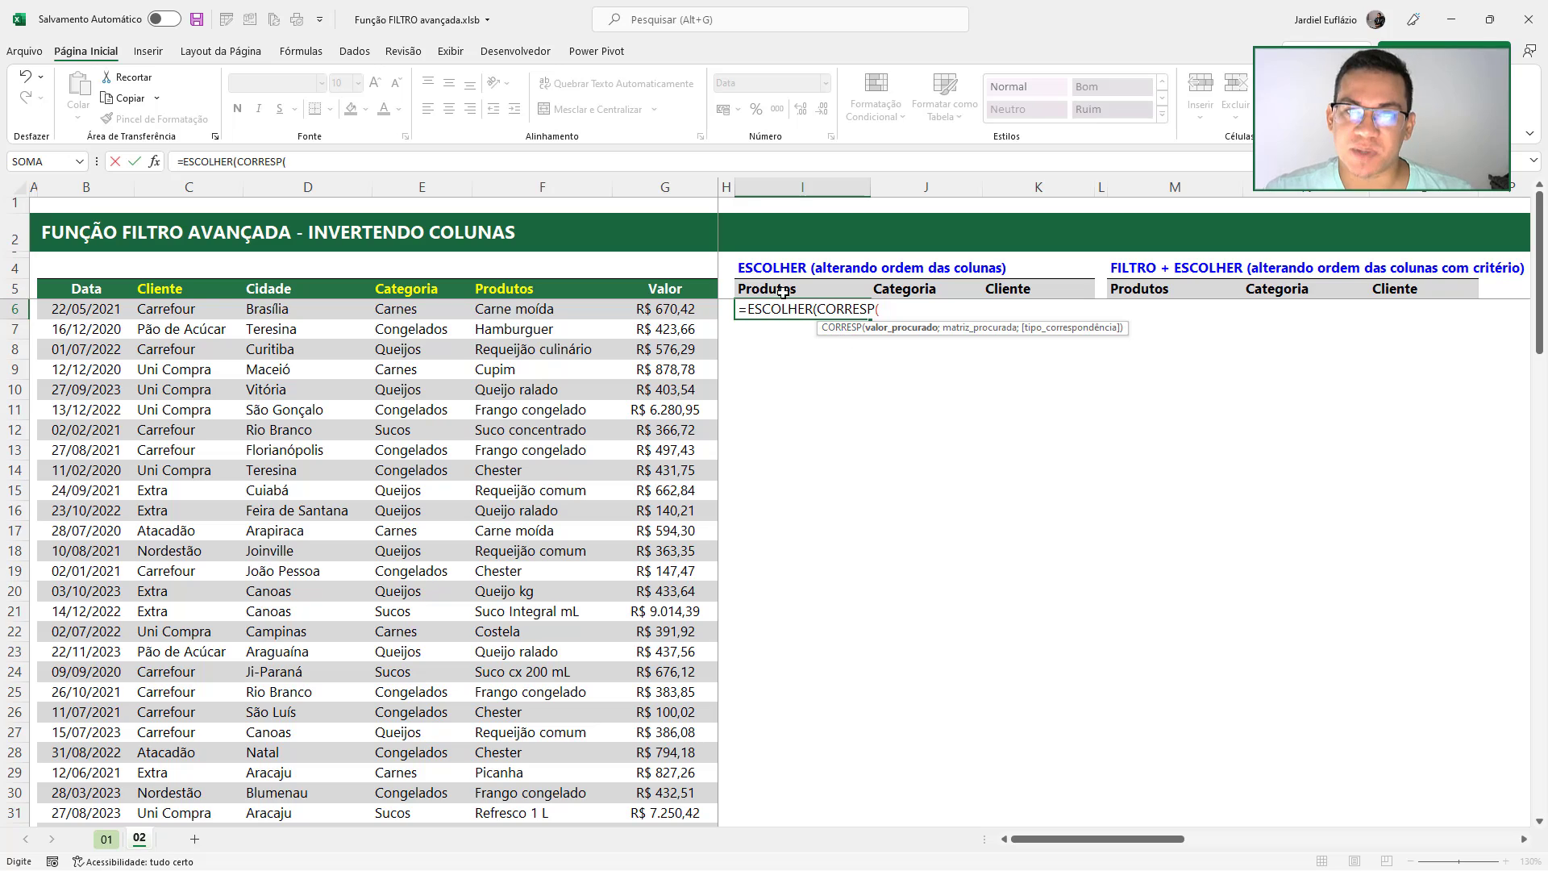
drag(782, 292, 1039, 288)
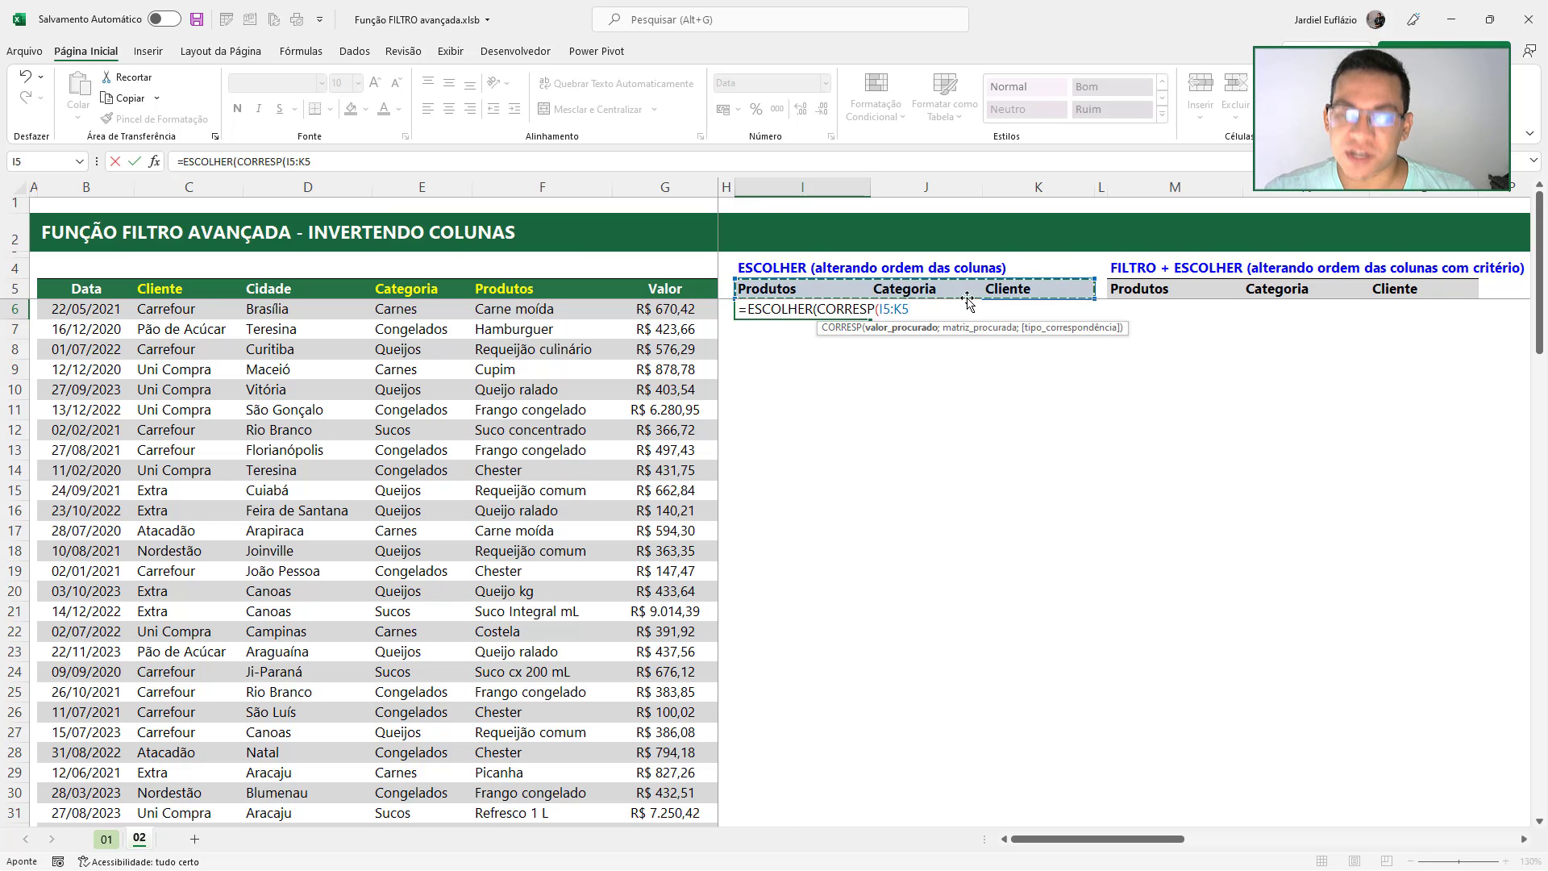
text(;)
drag(75, 292, 665, 292)
text(;0)
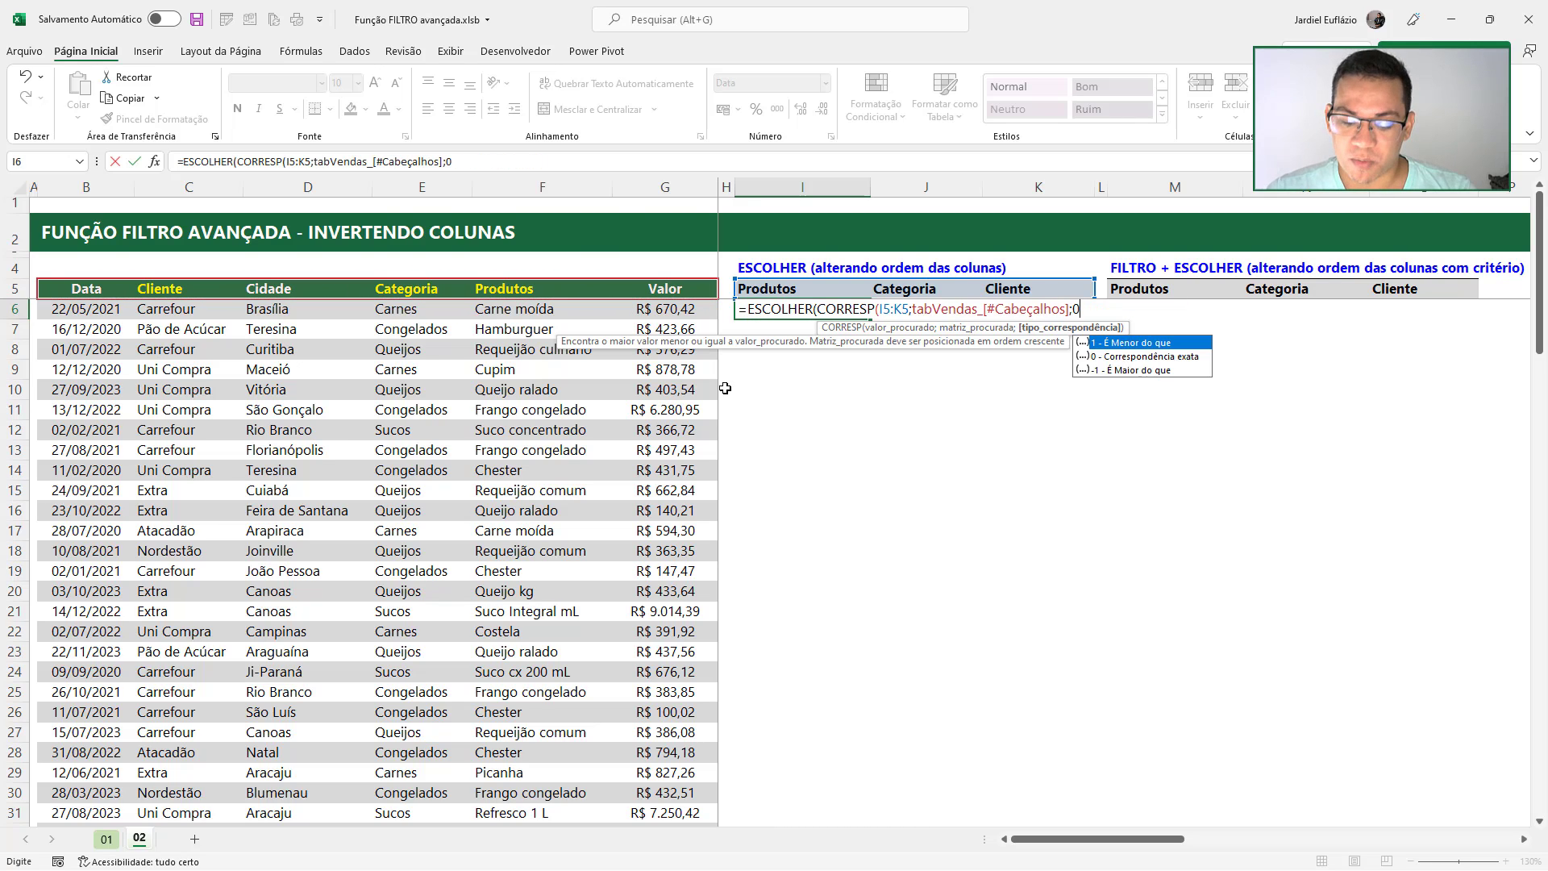
text())
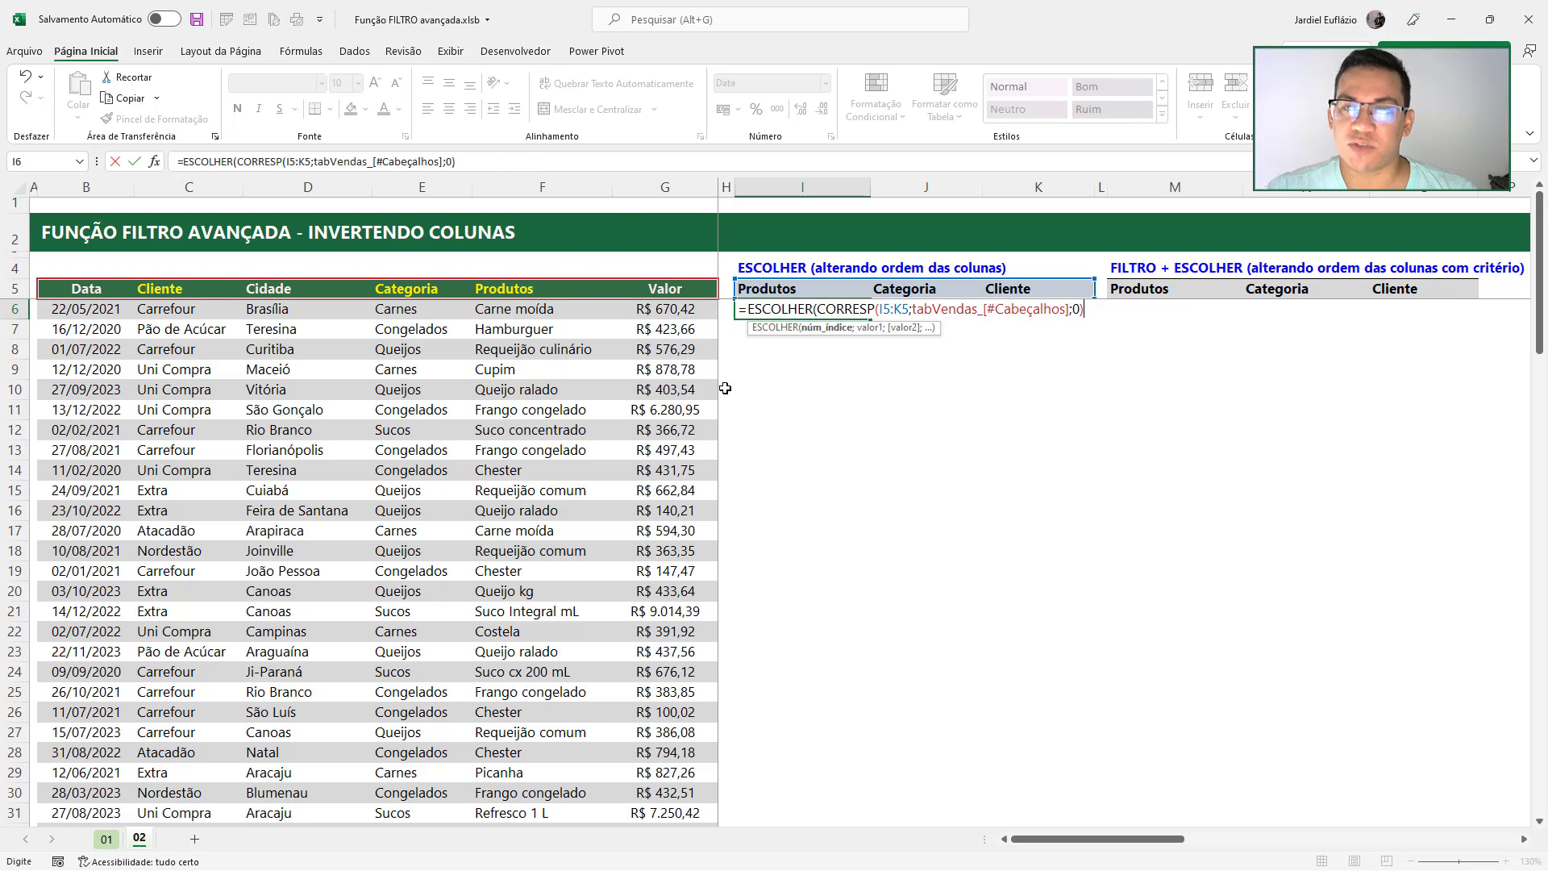
Evaluate the CORRESP index argument inside the ESCOLHER formula, and restore its original expression
click(835, 335)
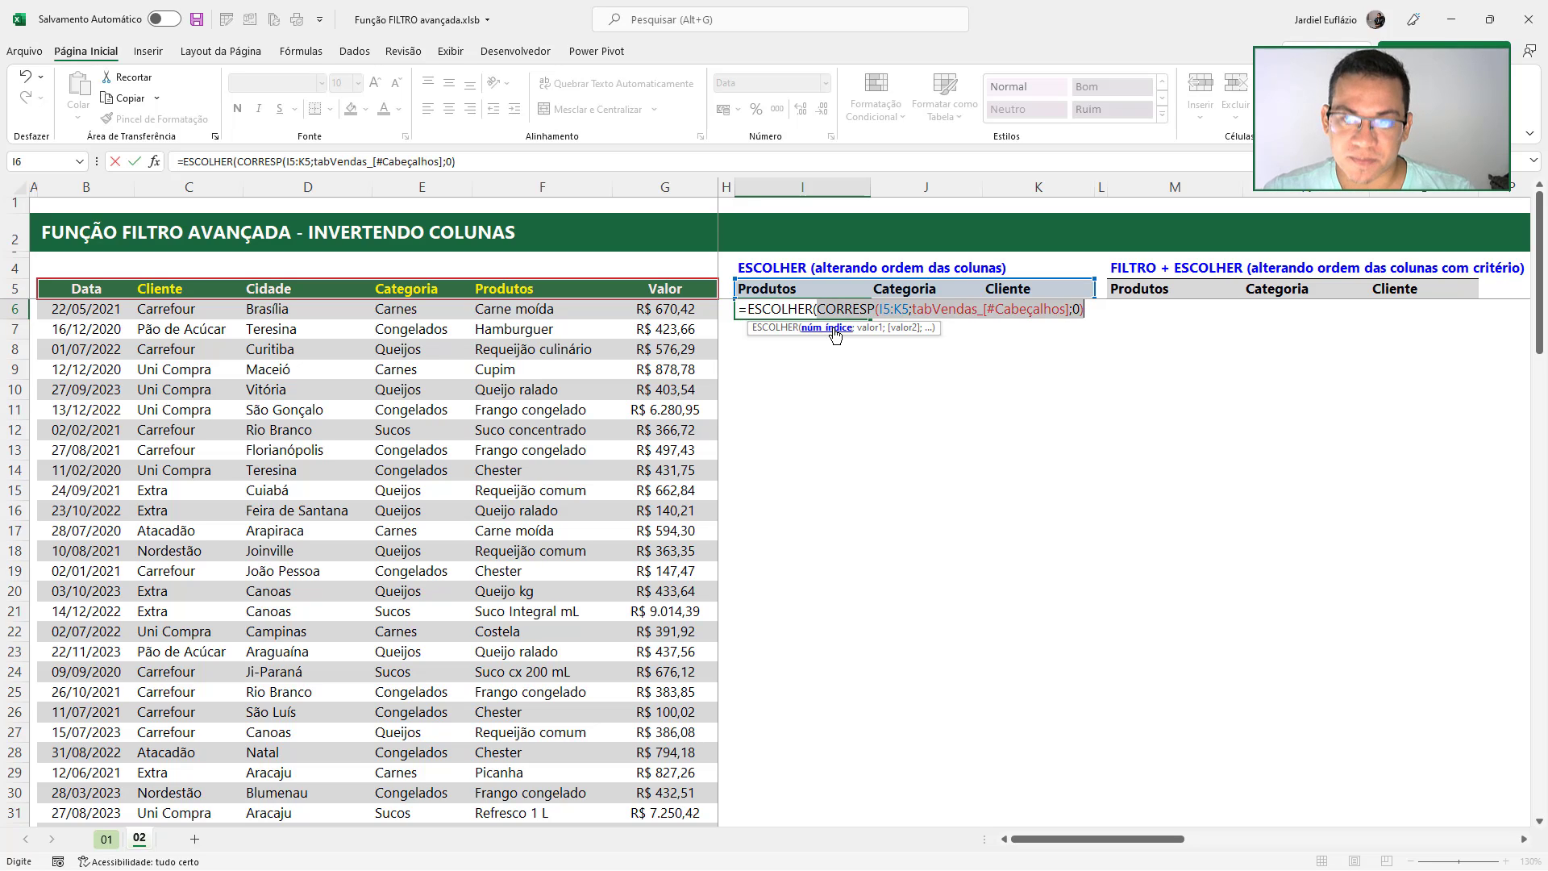
key(F9)
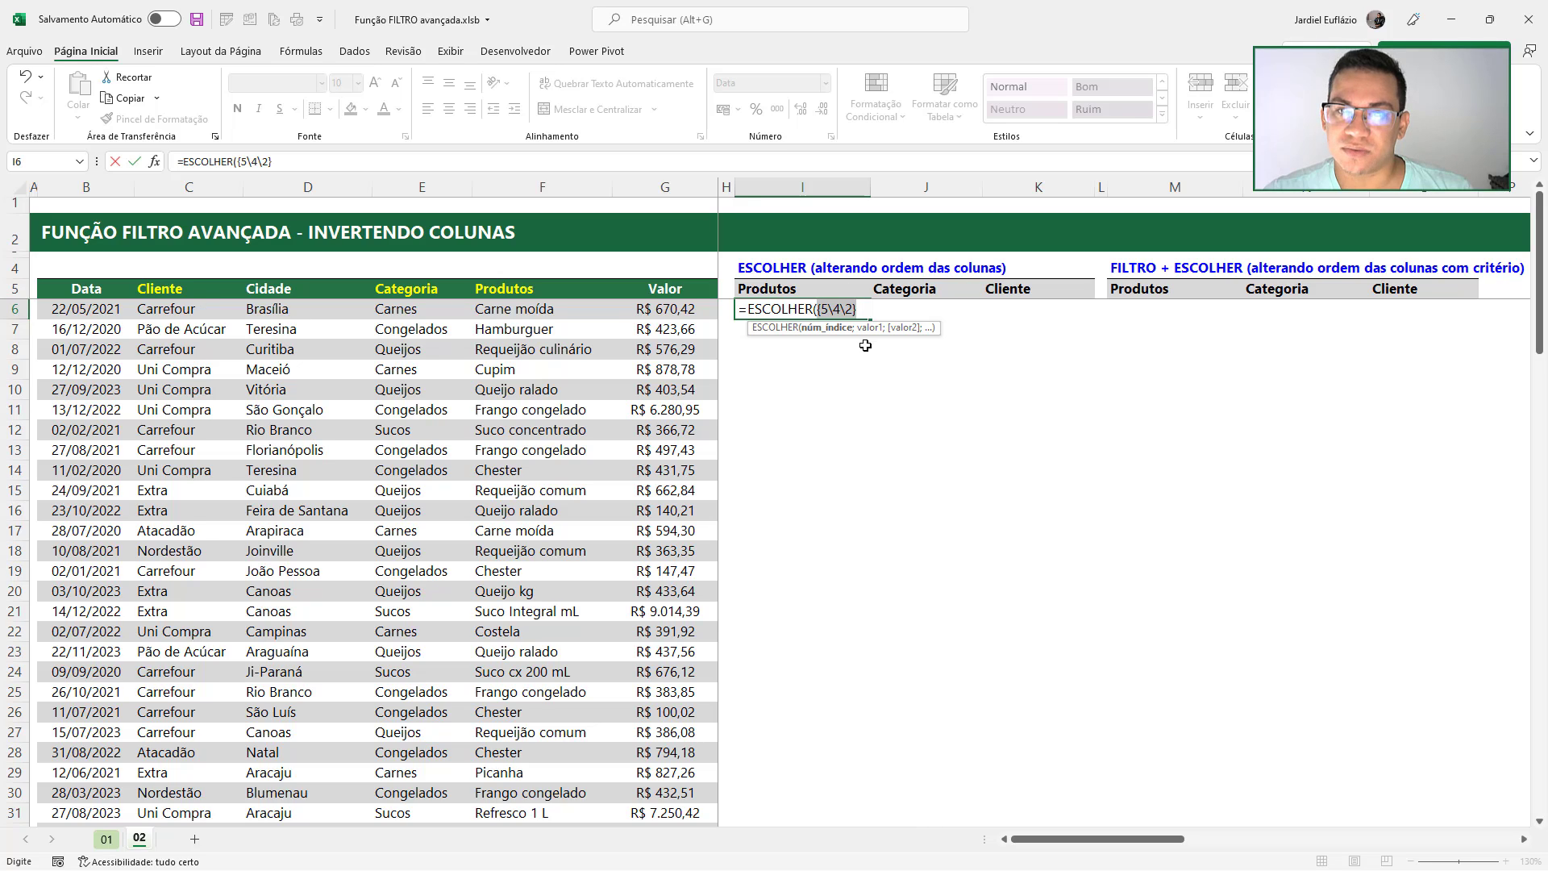
key(ctrl+v)
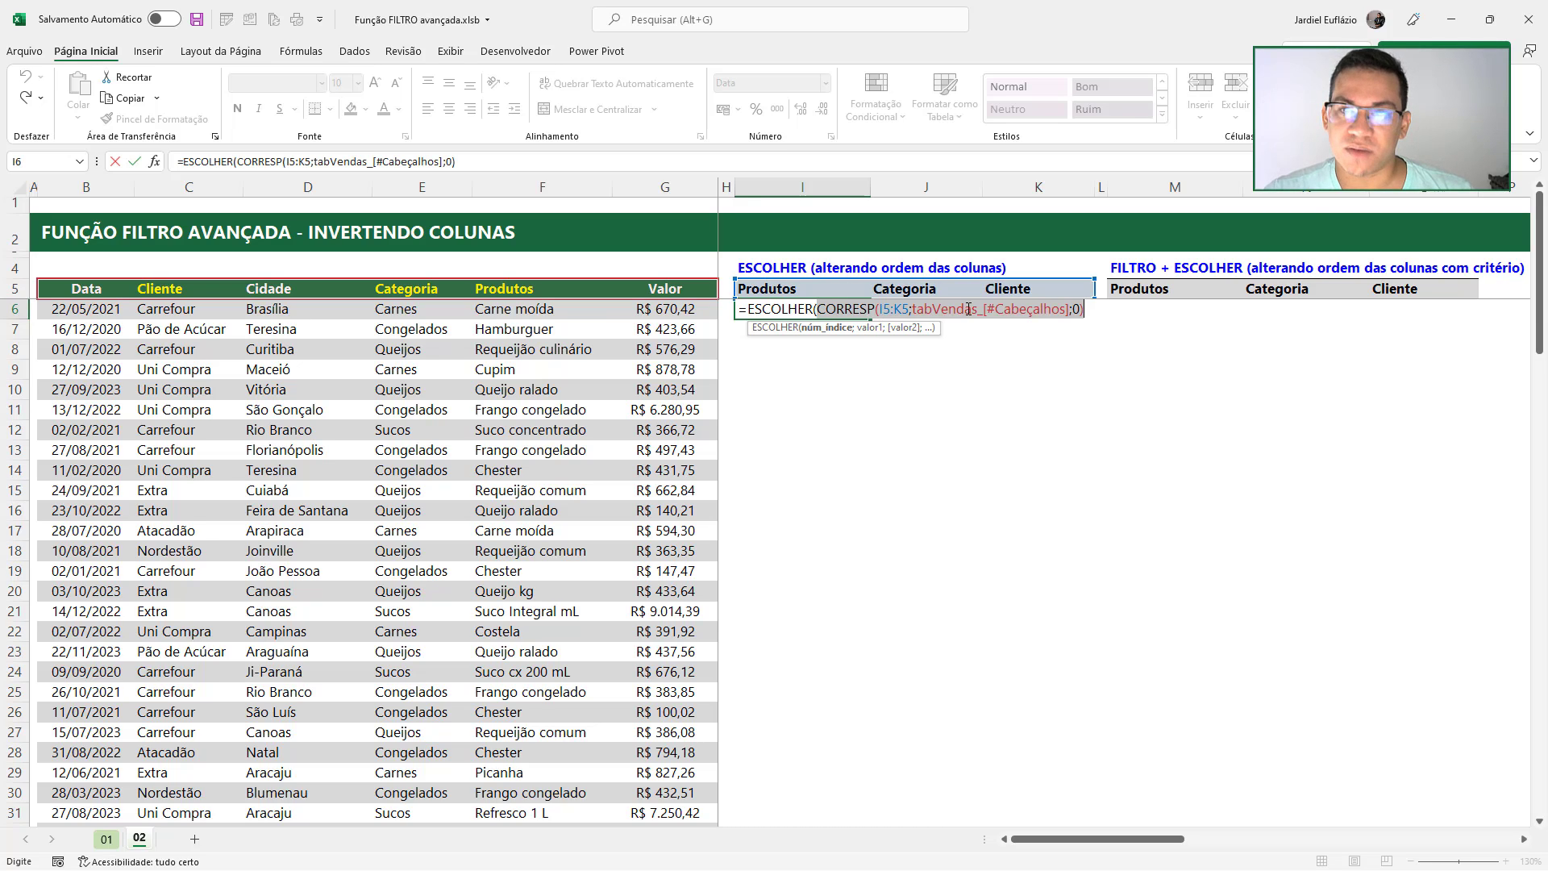
click(1097, 307)
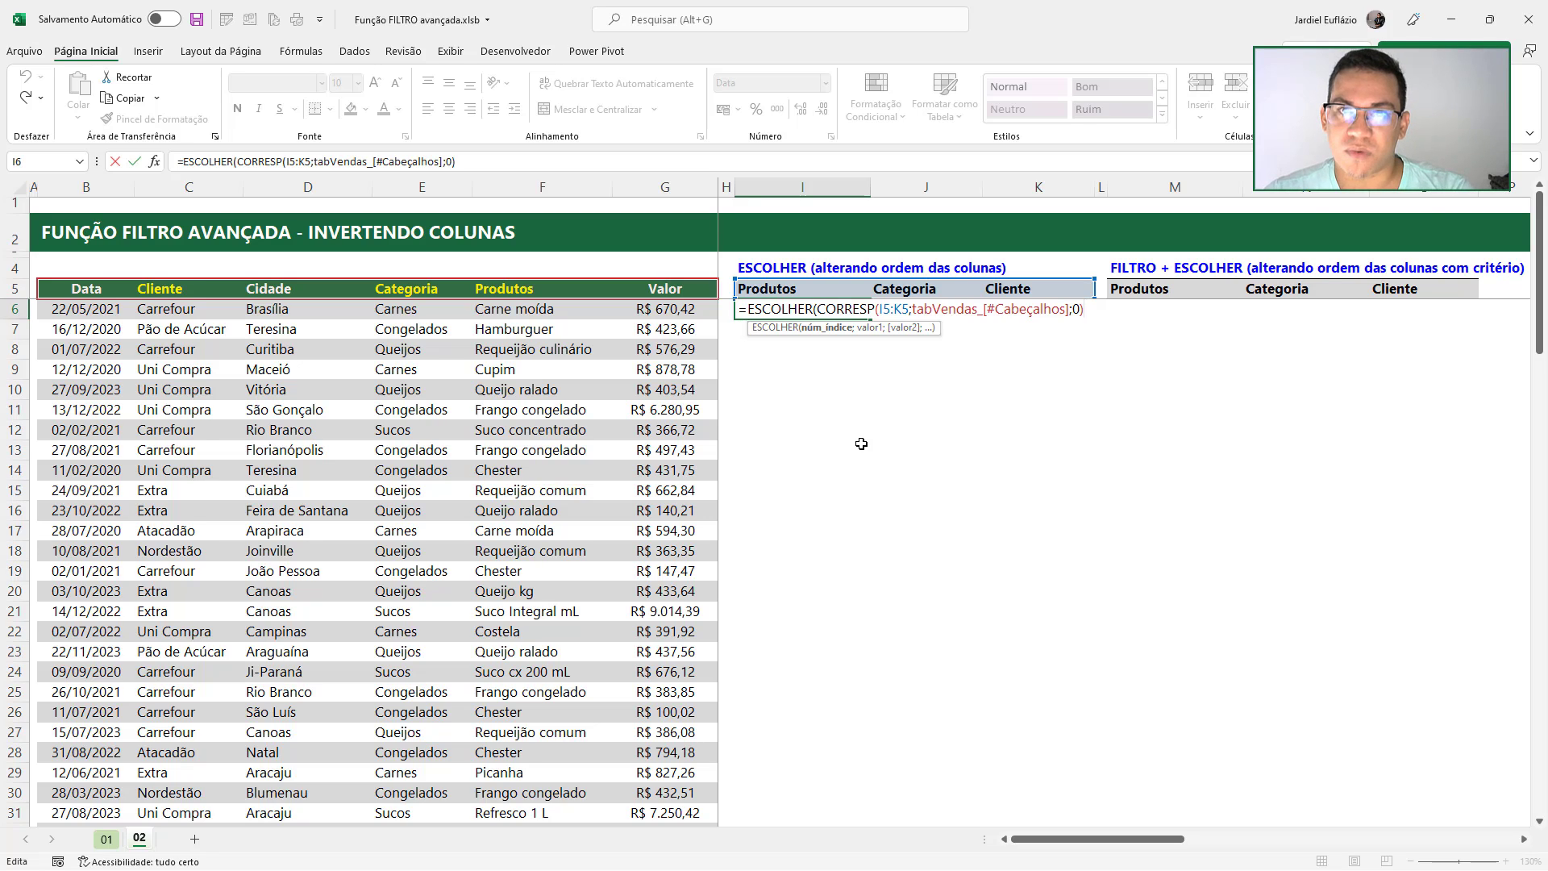
Add the tabVendas_ columns Data, Cliente and Cidade as the first three values of the ESCOLHER formula
text(;)
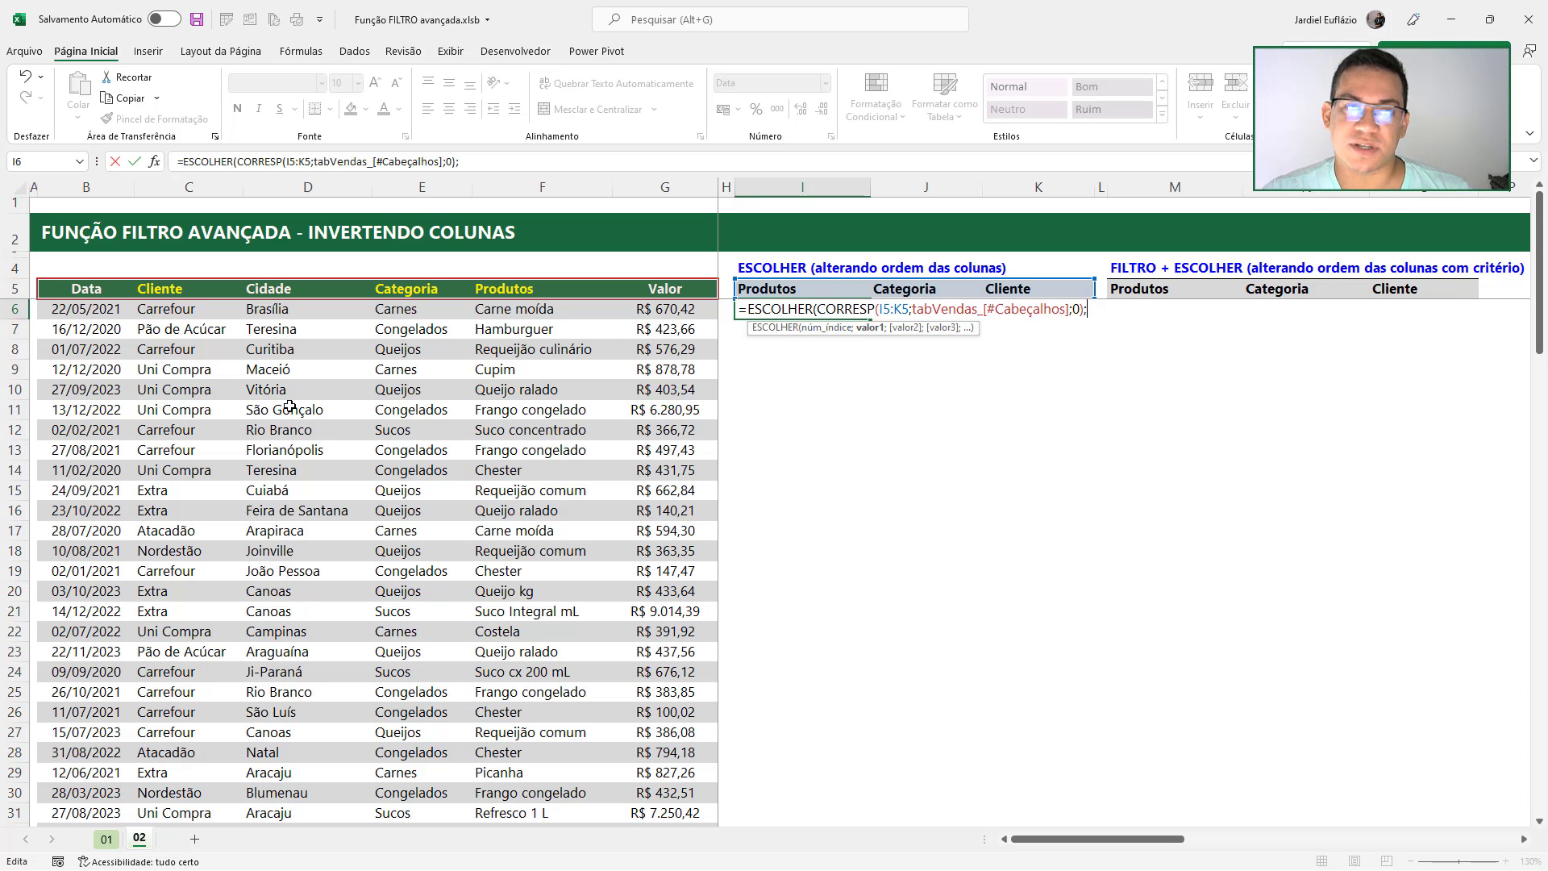
click(101, 332)
key(ctrl+space)
text(;)
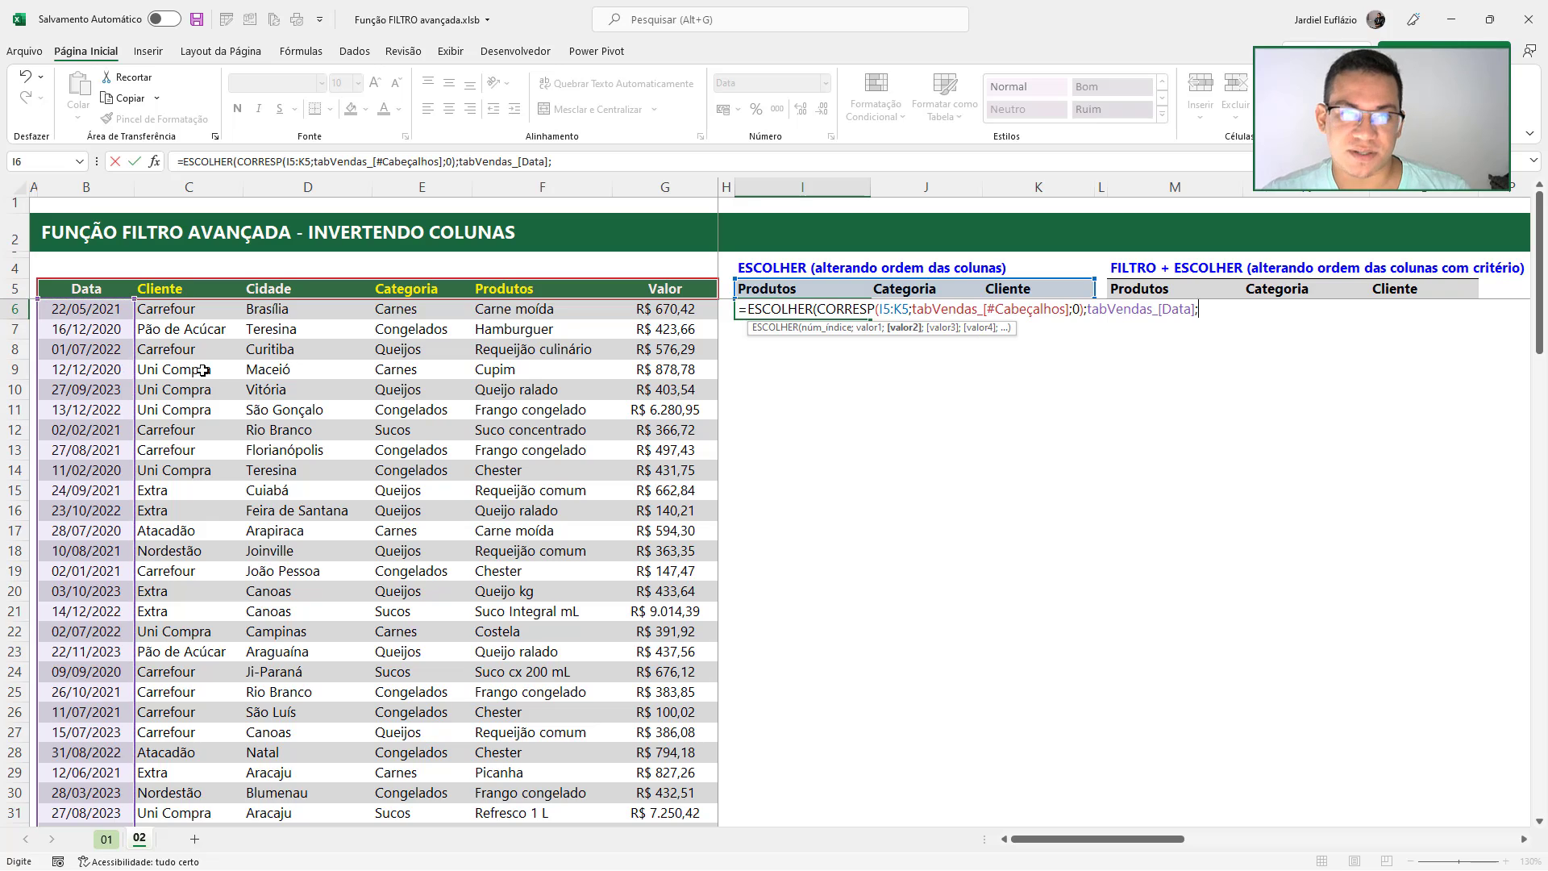
click(193, 370)
key(ctrl+space)
text(;)
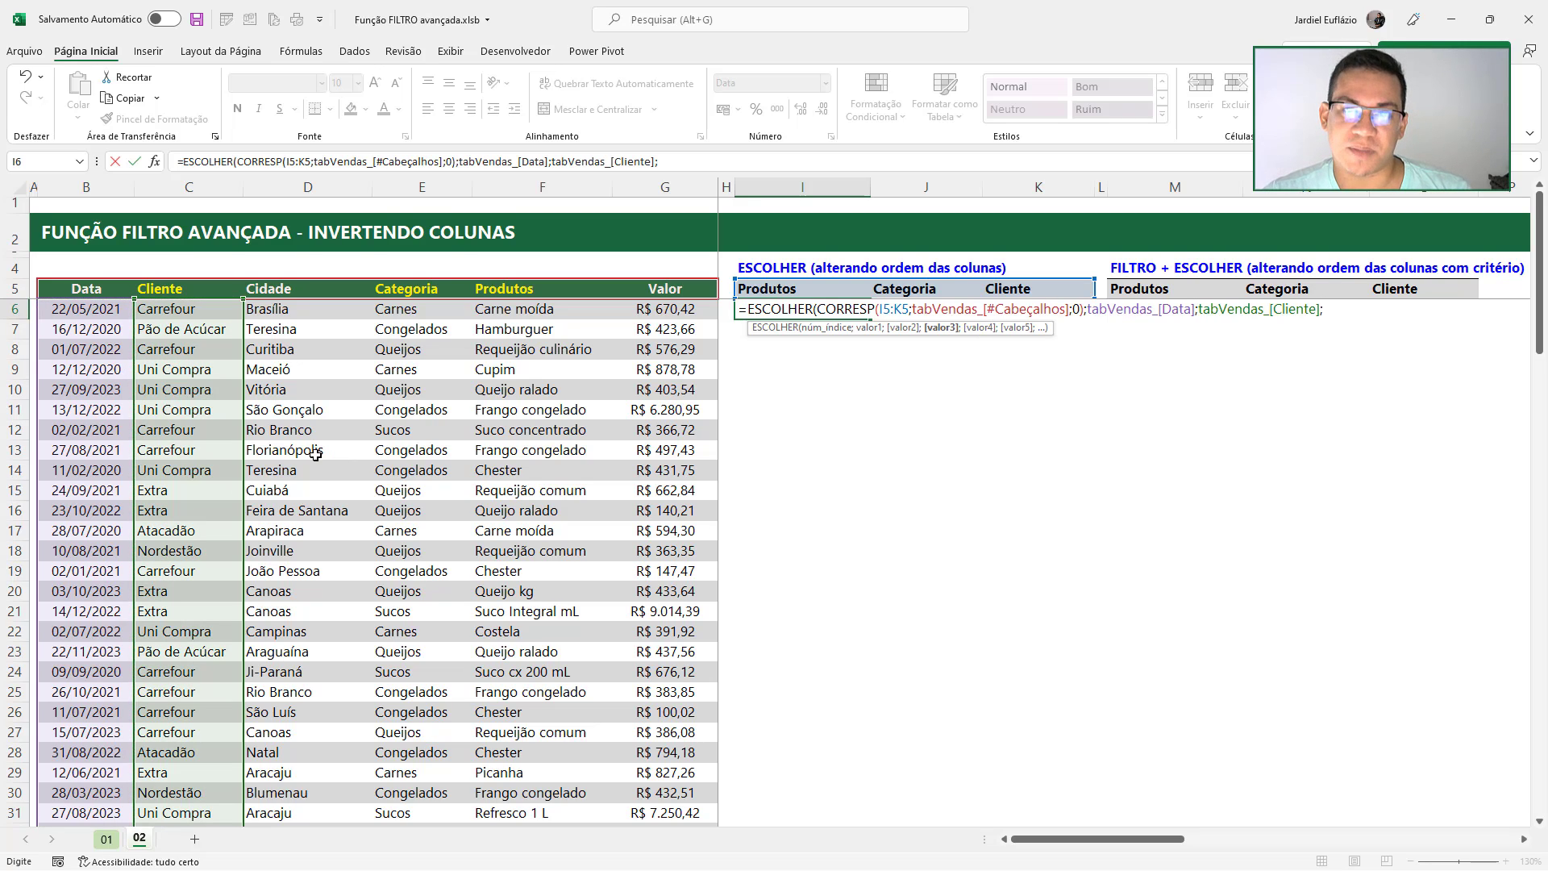
click(292, 425)
key(ctrl+space)
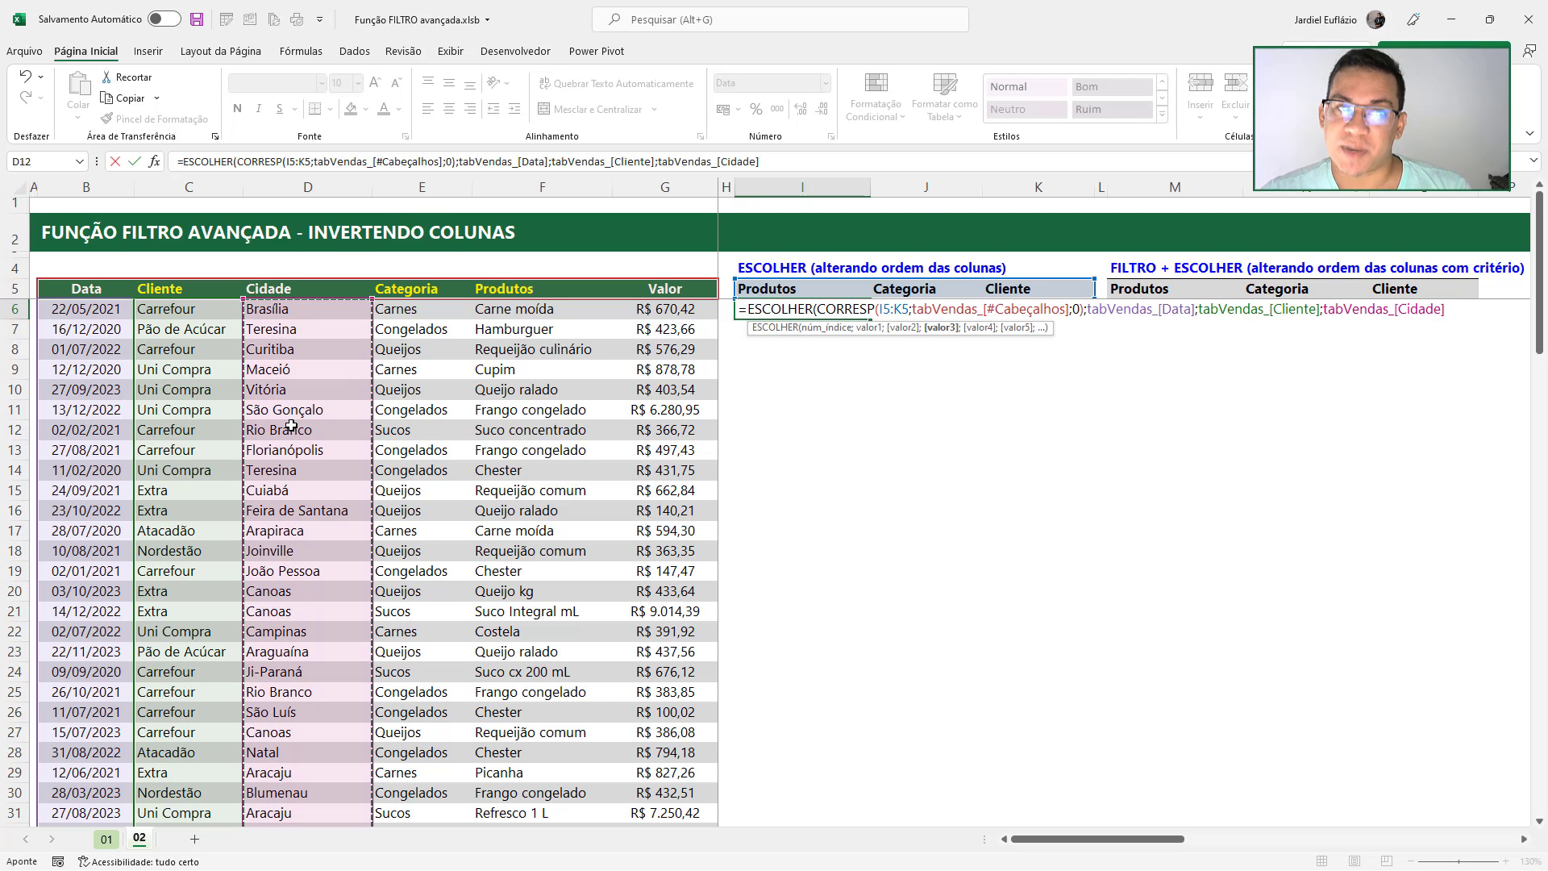
text(;)
Add the tabVendas_ columns Categoria, Produtos and Valor as the remaining values, and enter the ESCOLHER formula in I6
click(407, 410)
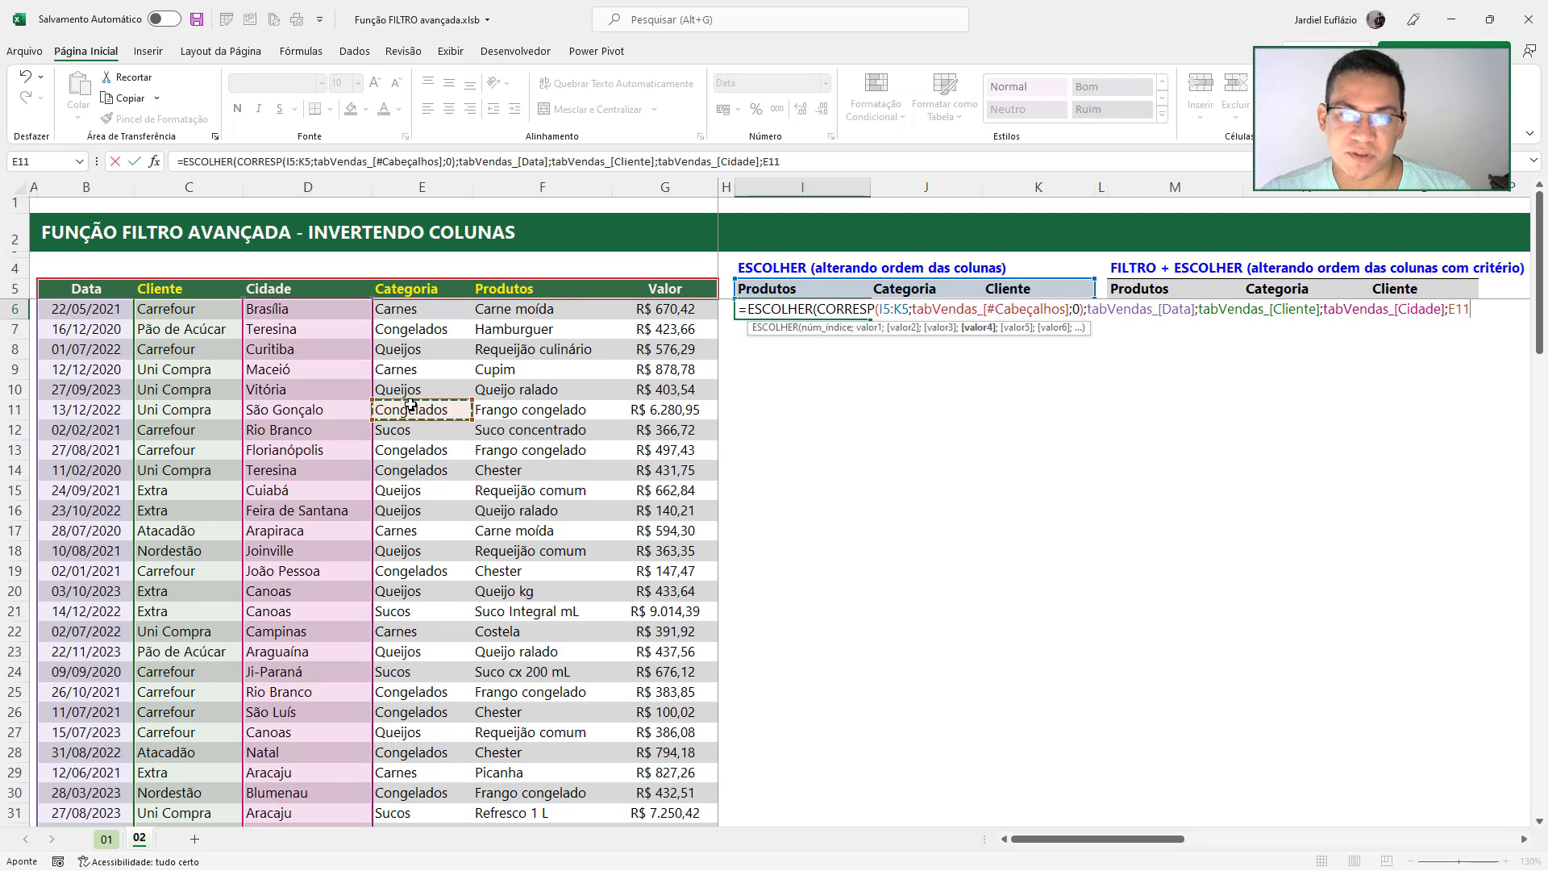
key(ctrl+space)
text(;)
click(529, 379)
key(ctrl+space)
text(;)
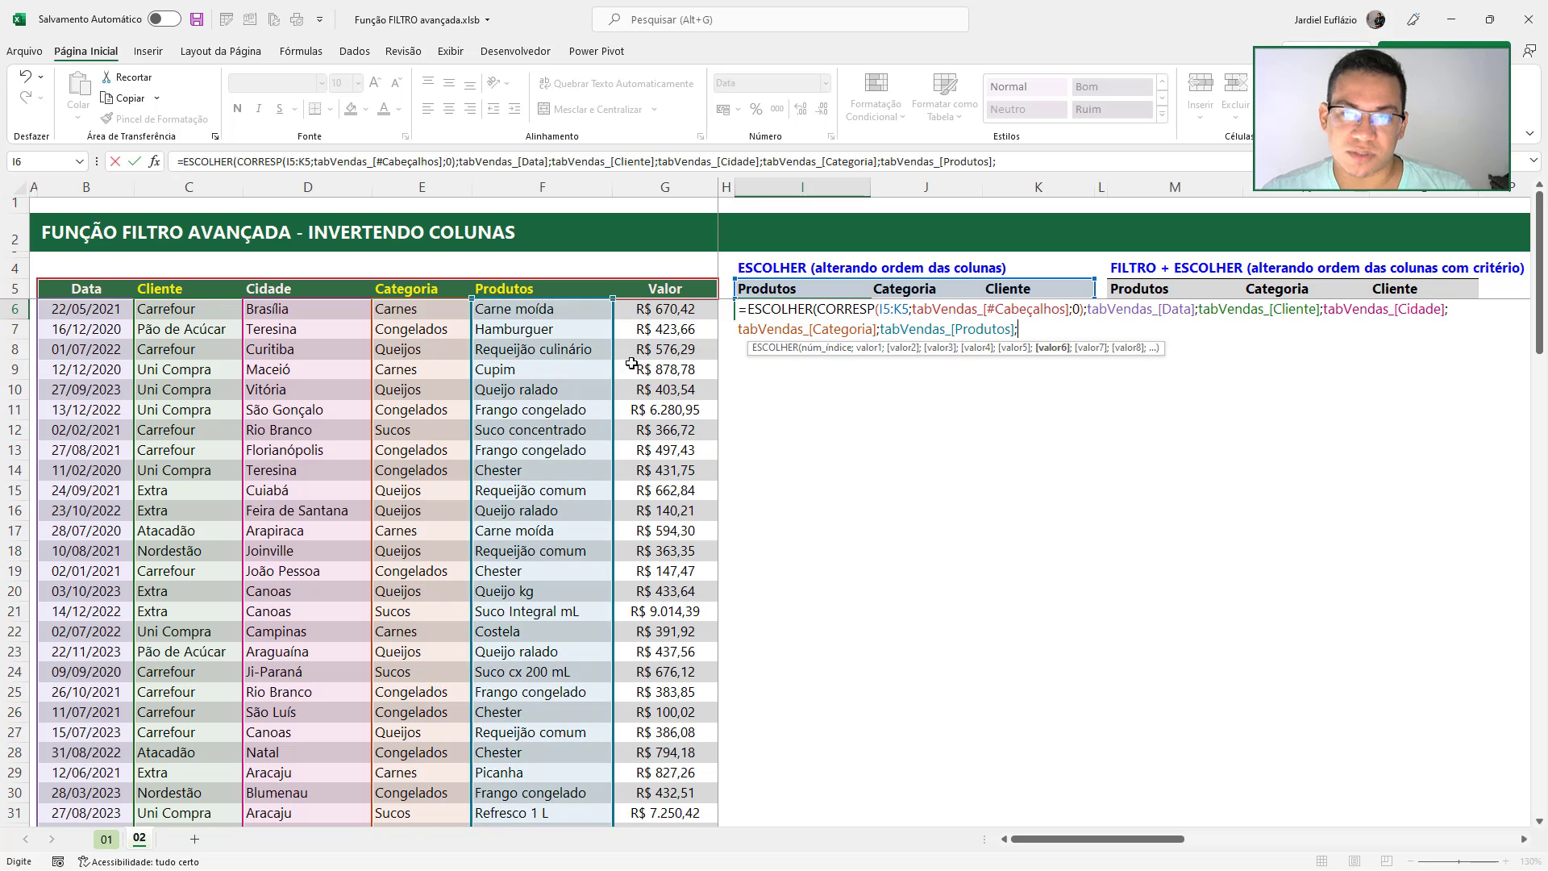
click(639, 364)
key(ctrl+space)
text())
key(Return)
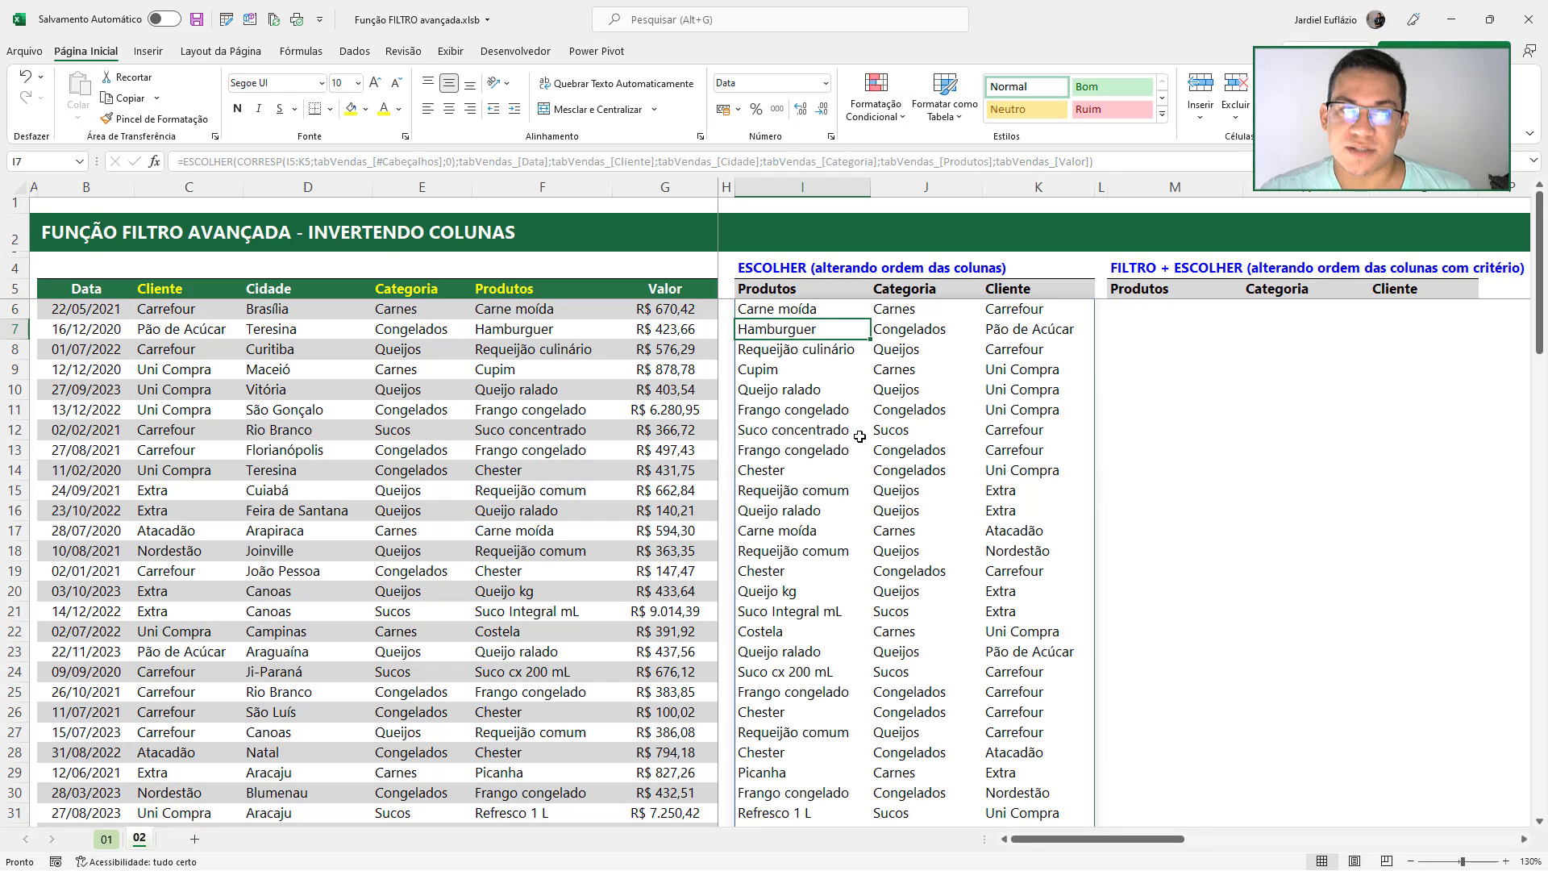
Copy the Valor heading from the sales table and paste it as values over the Produtos heading in I5
click(682, 294)
key(ctrl+c)
right_click(780, 292)
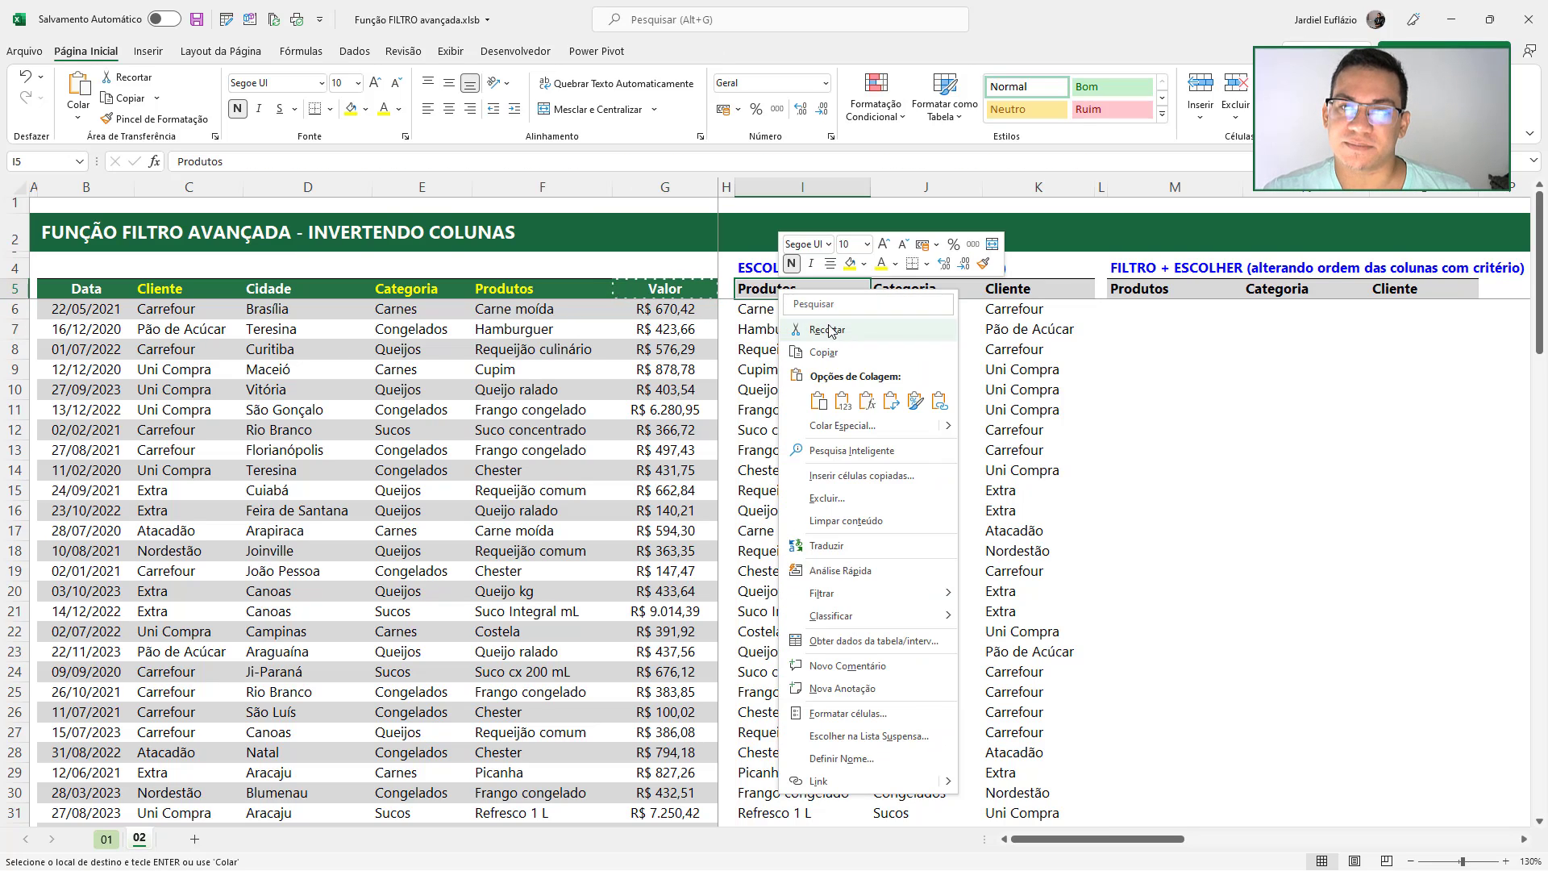
click(842, 401)
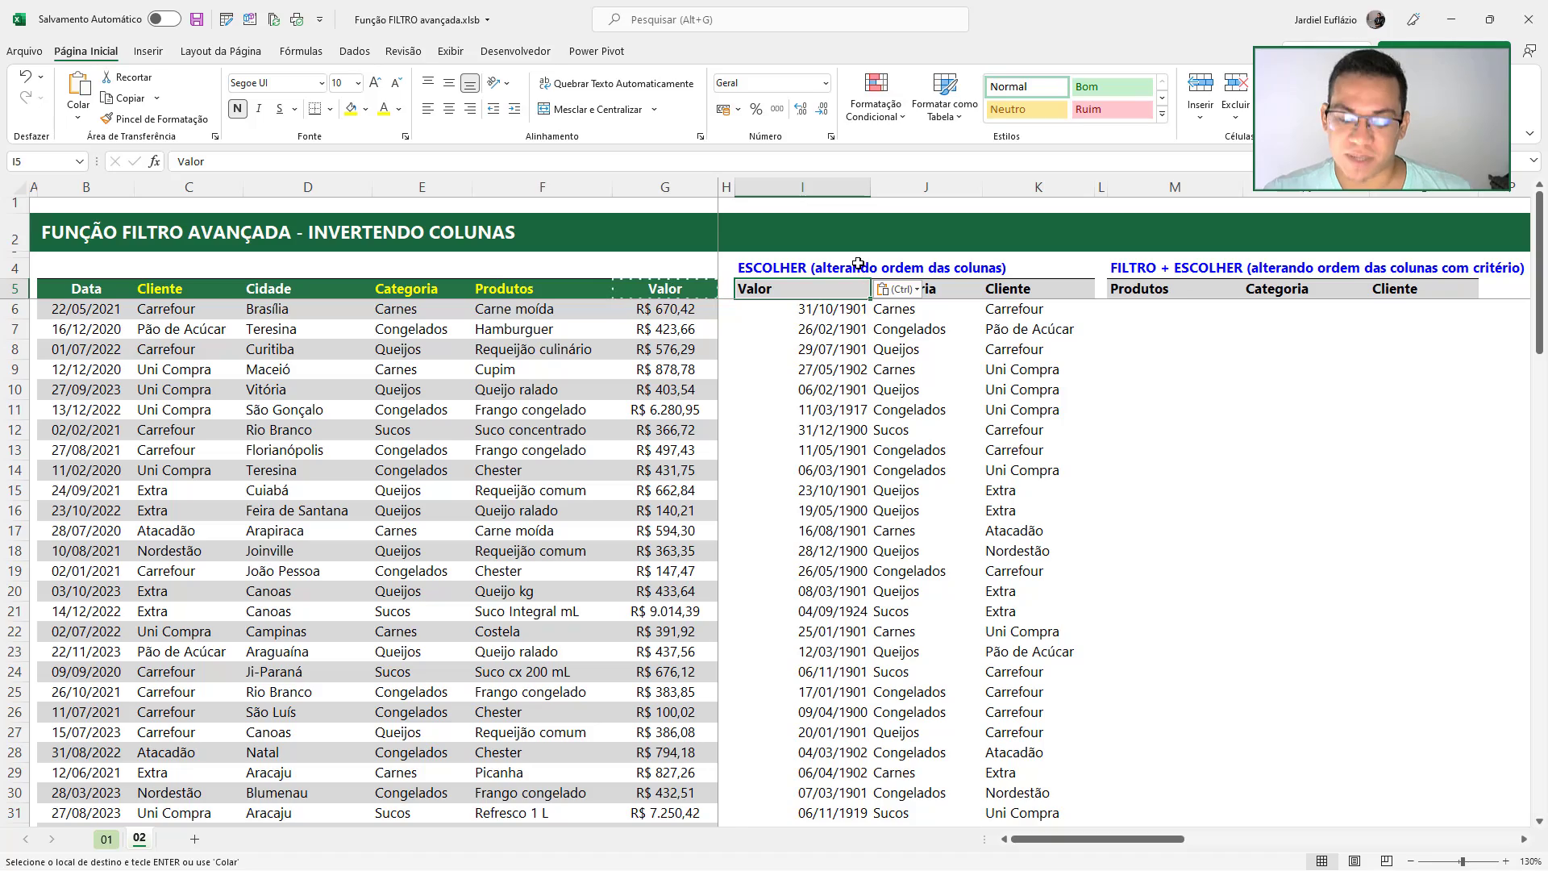
Format the ESCOLHER results under Valor, from I6 to the last row, as currency and centre them
key(Down)
key(ctrl+shift+Down)
key(ctrl+shift+4)
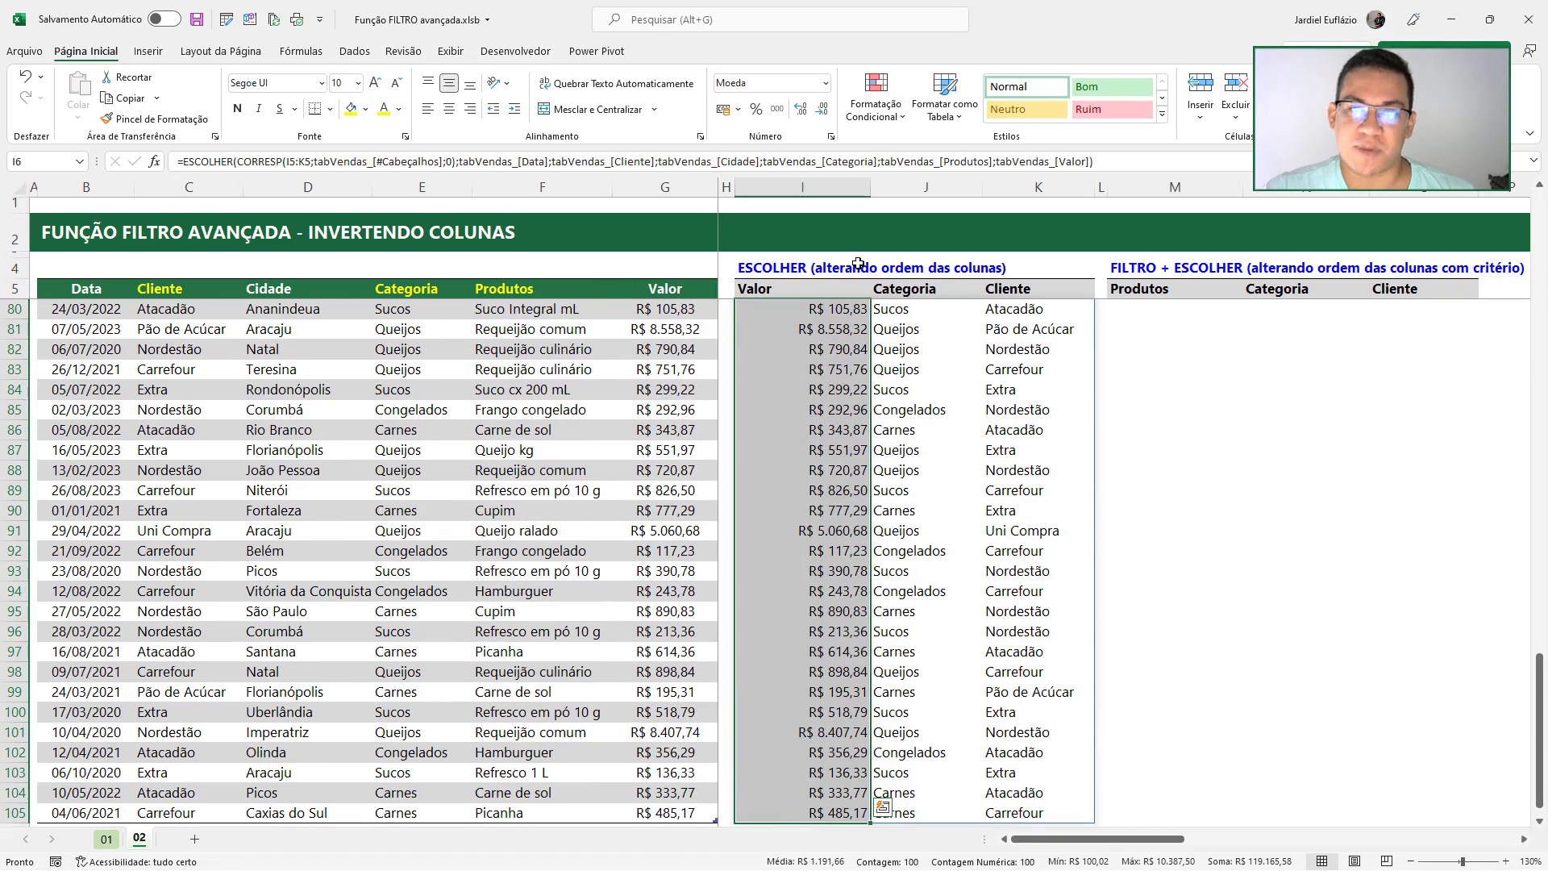
click(449, 109)
scroll(1018, 404, up, 5)
click(1019, 404)
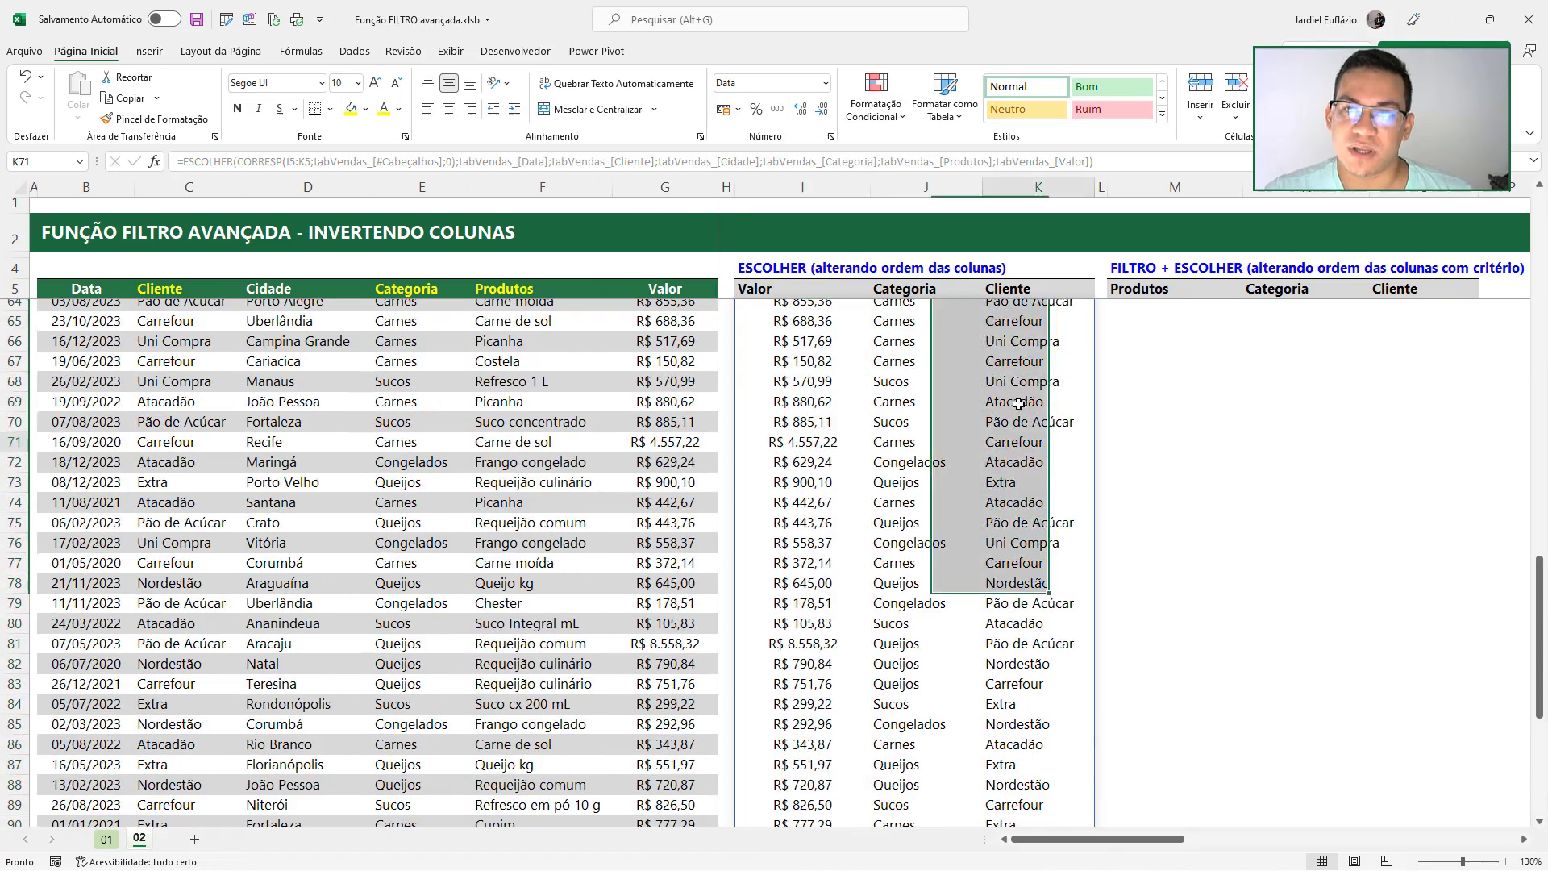
Copy the Data heading from the sales table and paste it as values over the Cliente heading in K5
scroll(363, 525, up, 19)
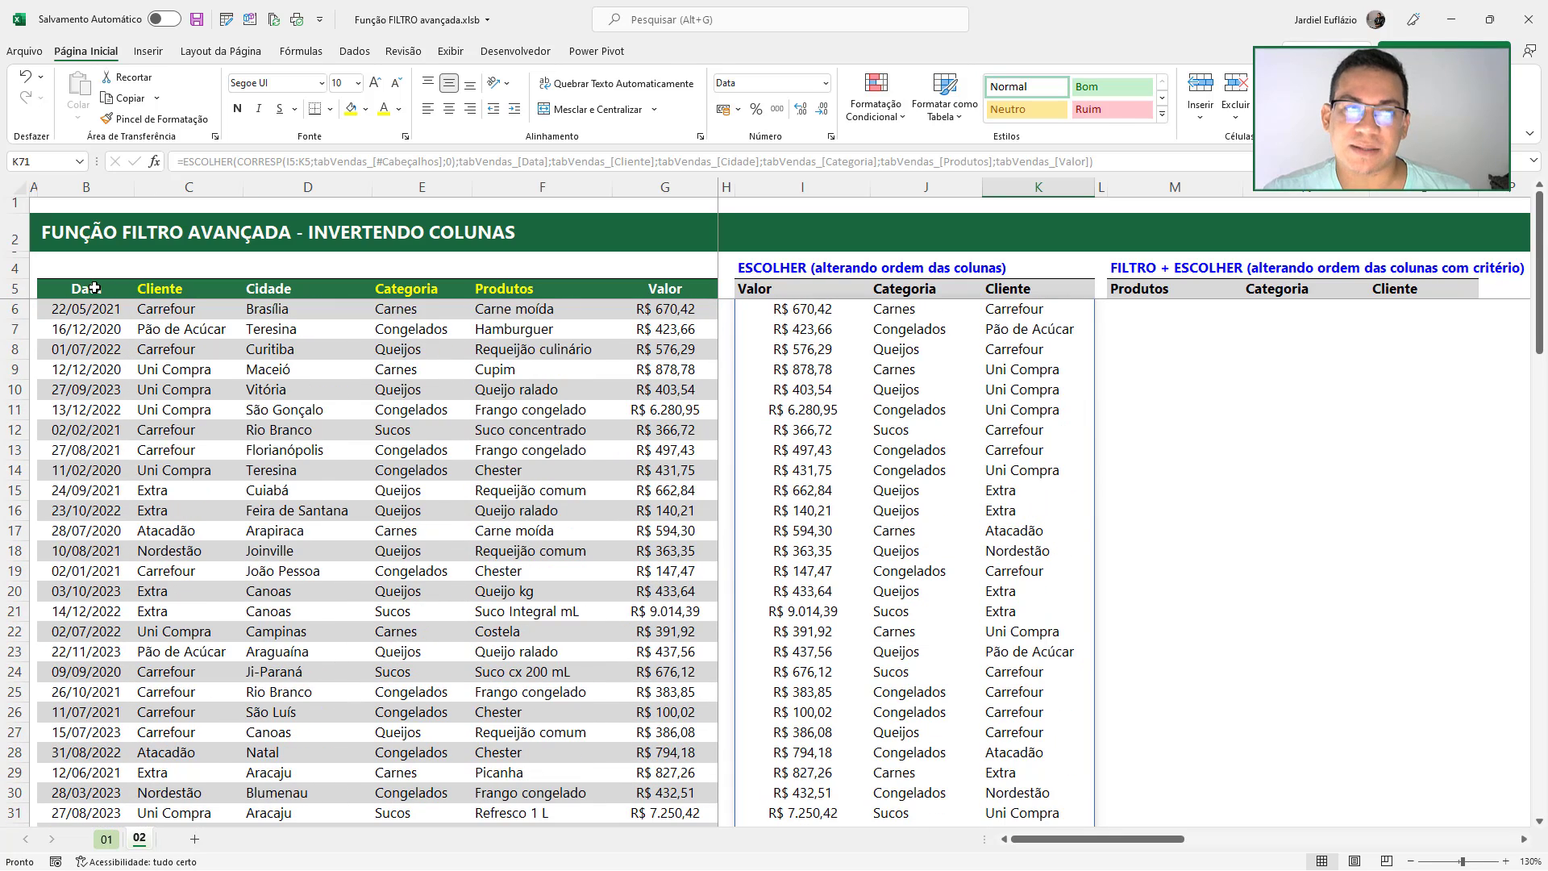
click(94, 288)
key(ctrl+c)
right_click(1049, 287)
click(1105, 408)
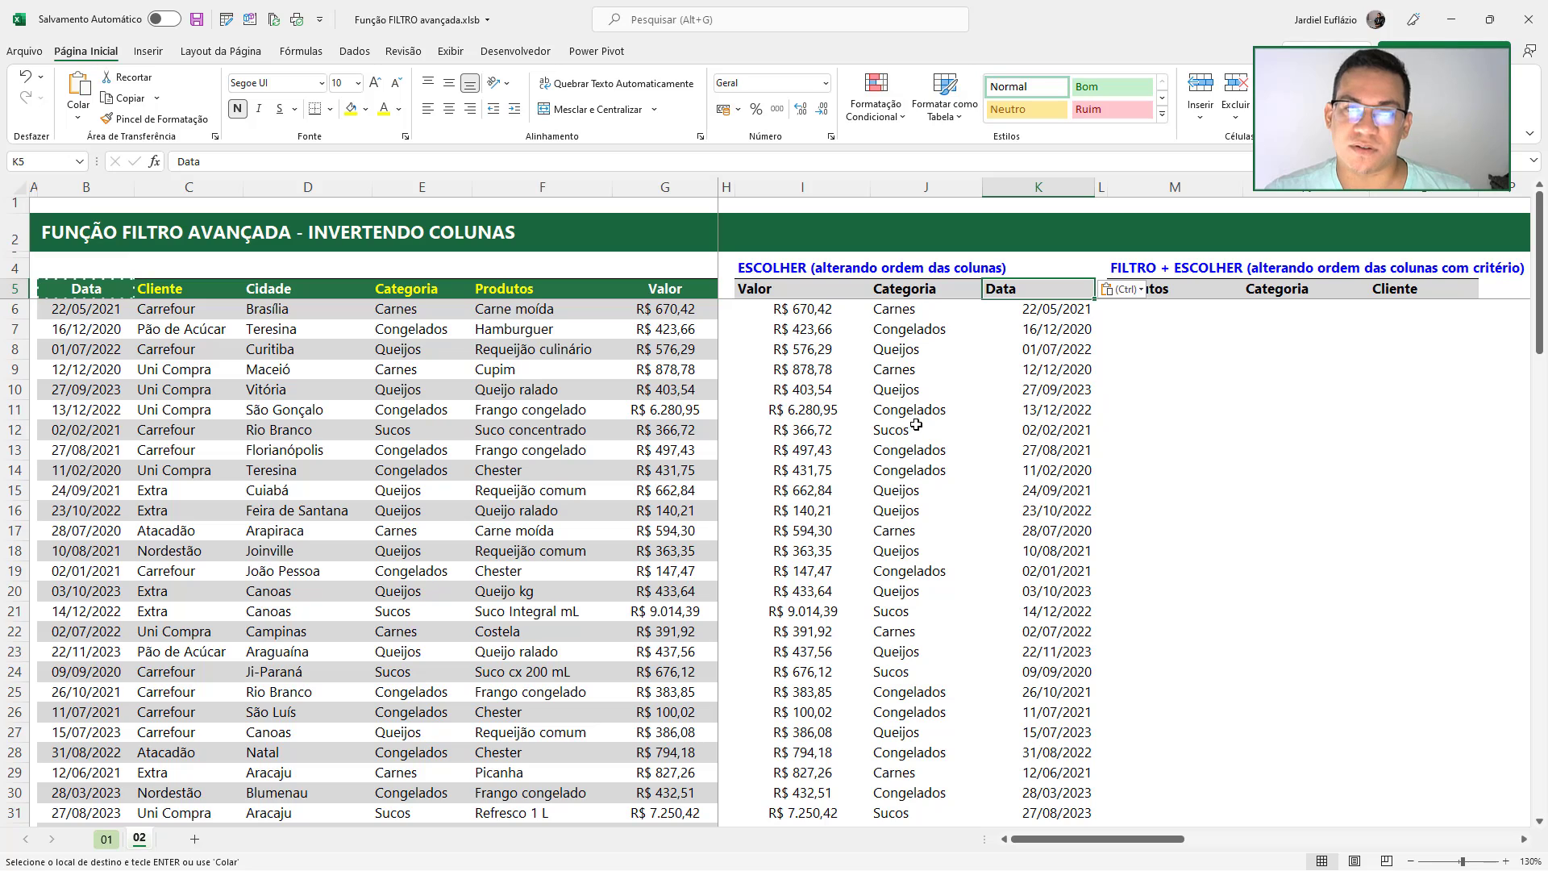
Copy the Cidade heading from the sales table and paste it as values over the Categoria heading in J5
click(276, 292)
key(ctrl+c)
right_click(960, 291)
click(963, 420)
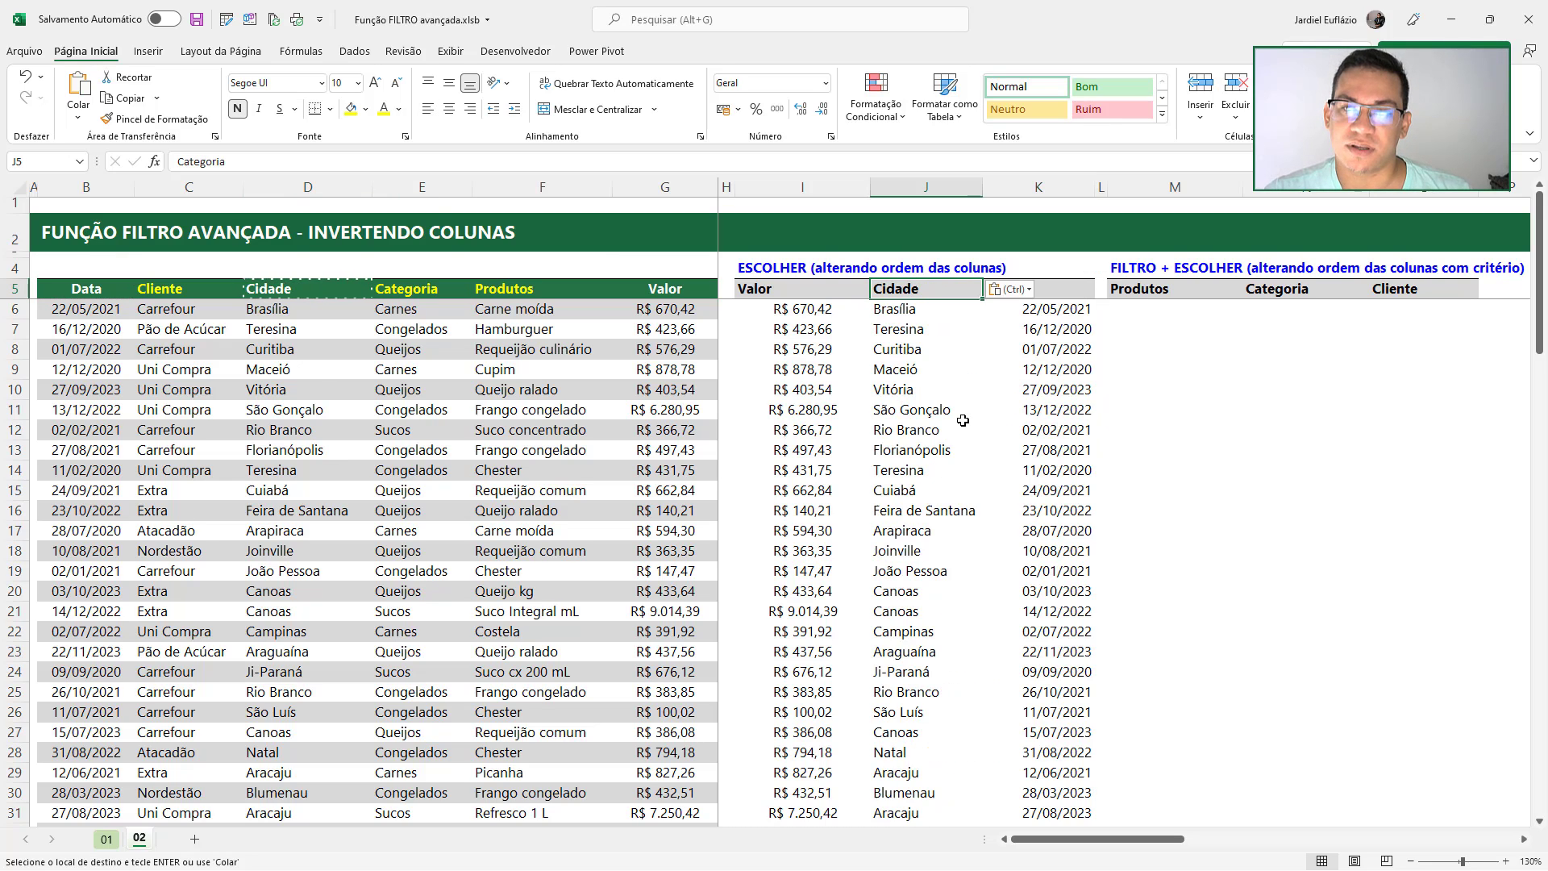
click(916, 448)
Add list data validation to the headings in I5:K5, with the sales table headings =$B$5:$G$5 as the source
drag(776, 292, 1000, 289)
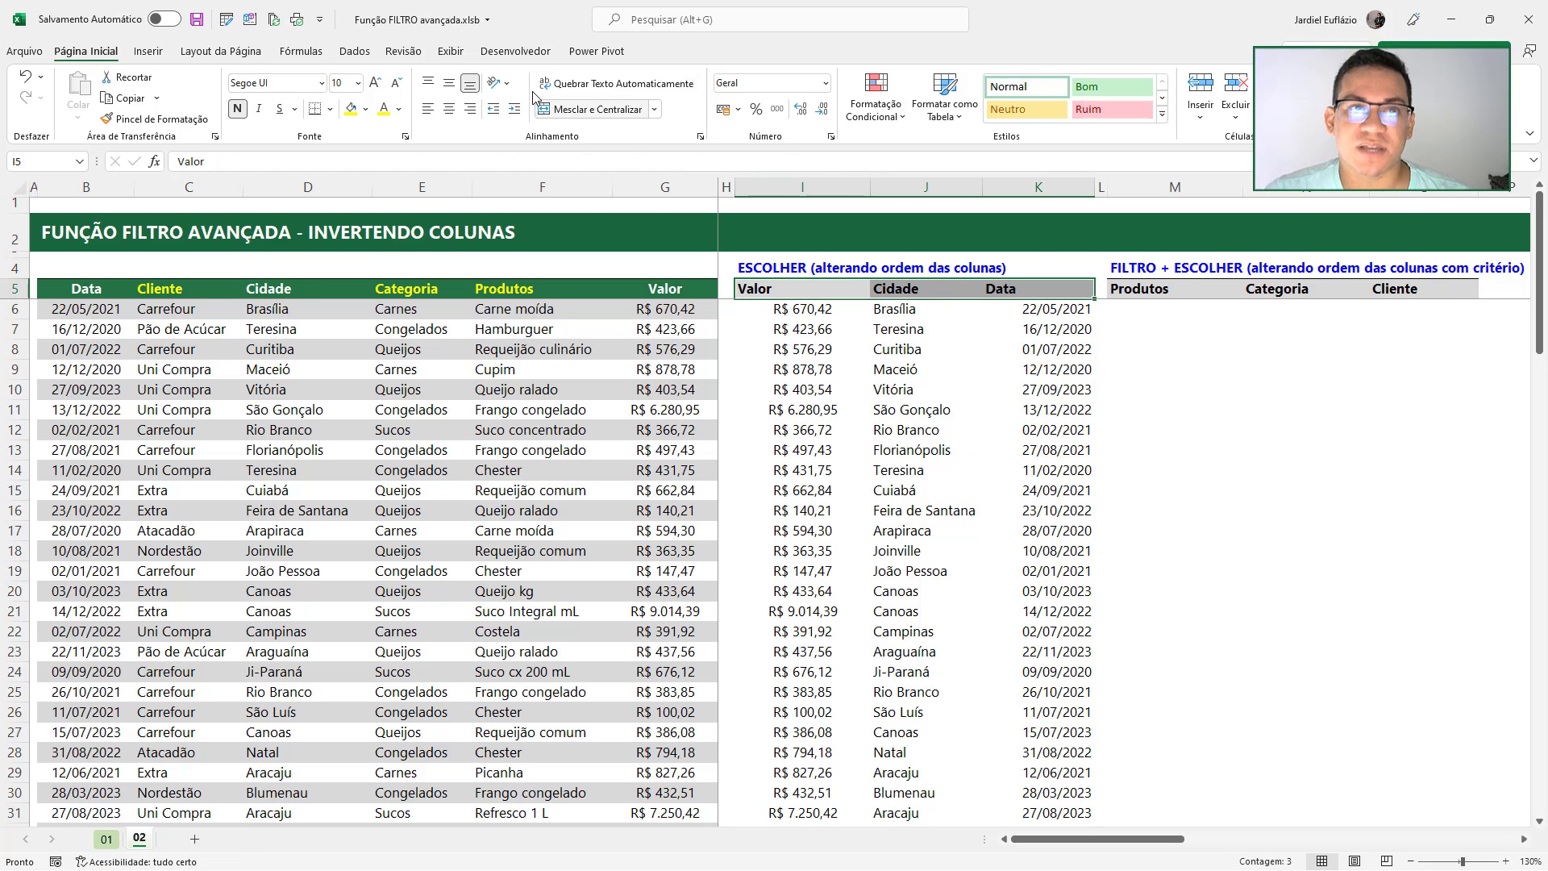
click(355, 50)
click(992, 118)
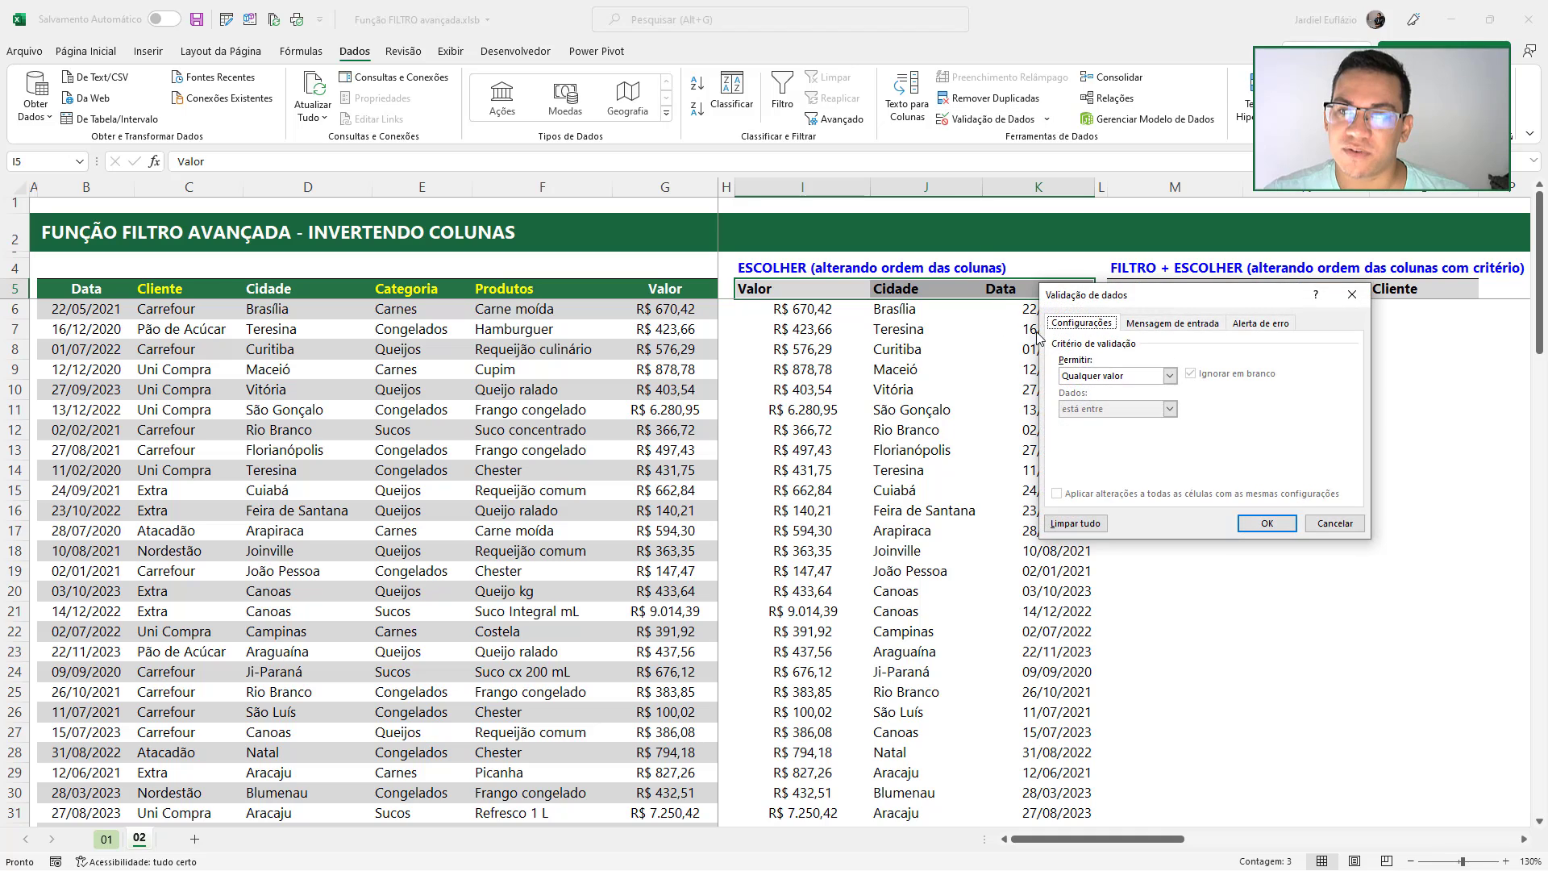
click(1089, 376)
click(1083, 419)
click(1109, 442)
drag(665, 289, 85, 288)
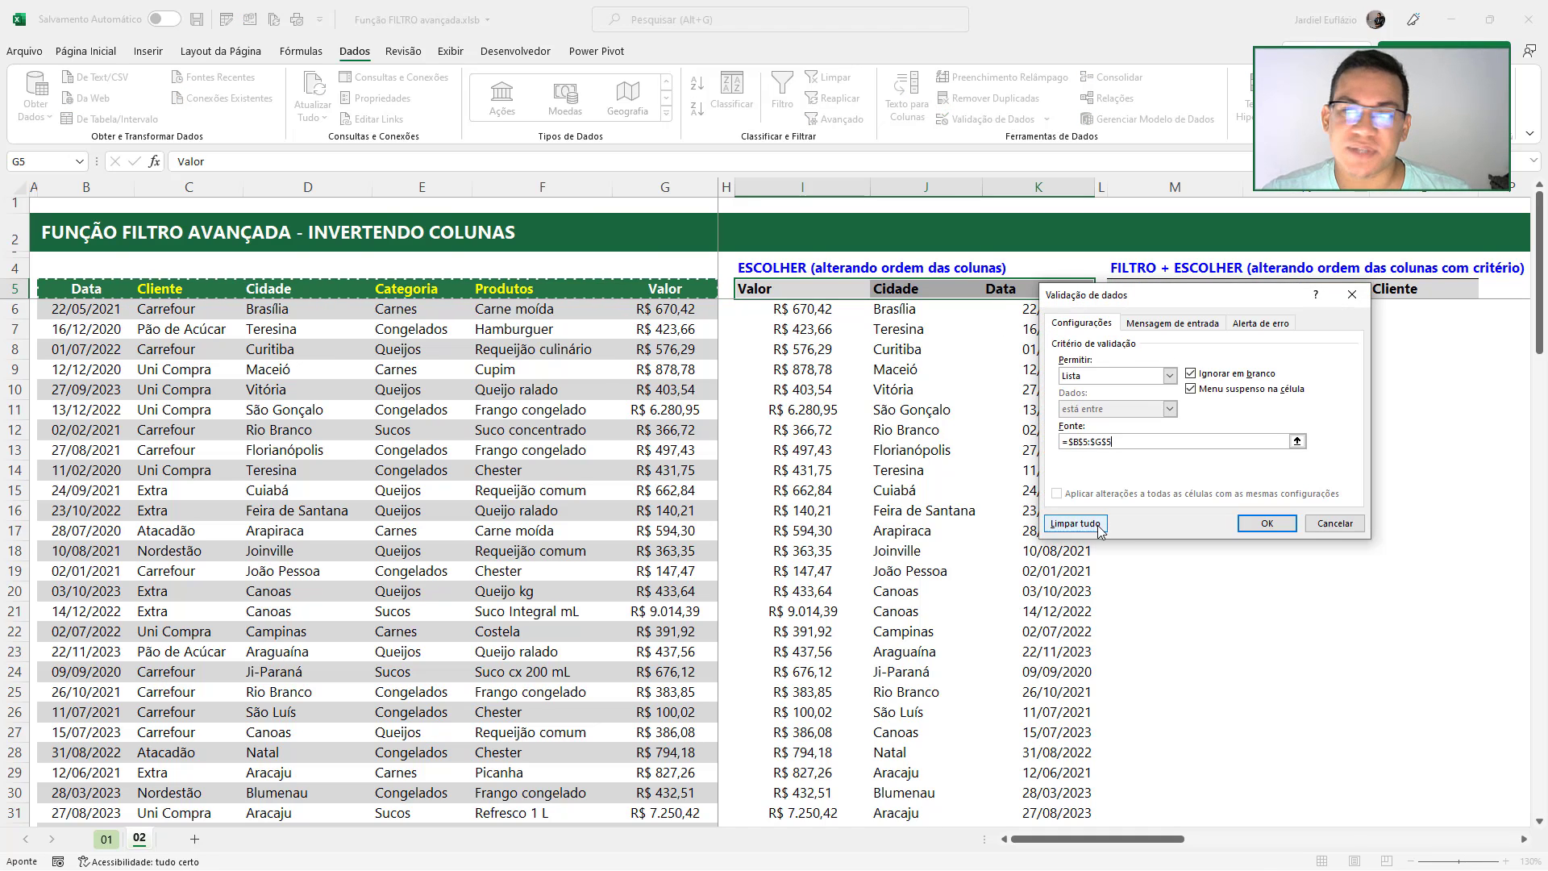
click(1267, 524)
Choose Cliente in I5, Produtos in J5 and Valor in K5 from the heading dropdowns
click(878, 292)
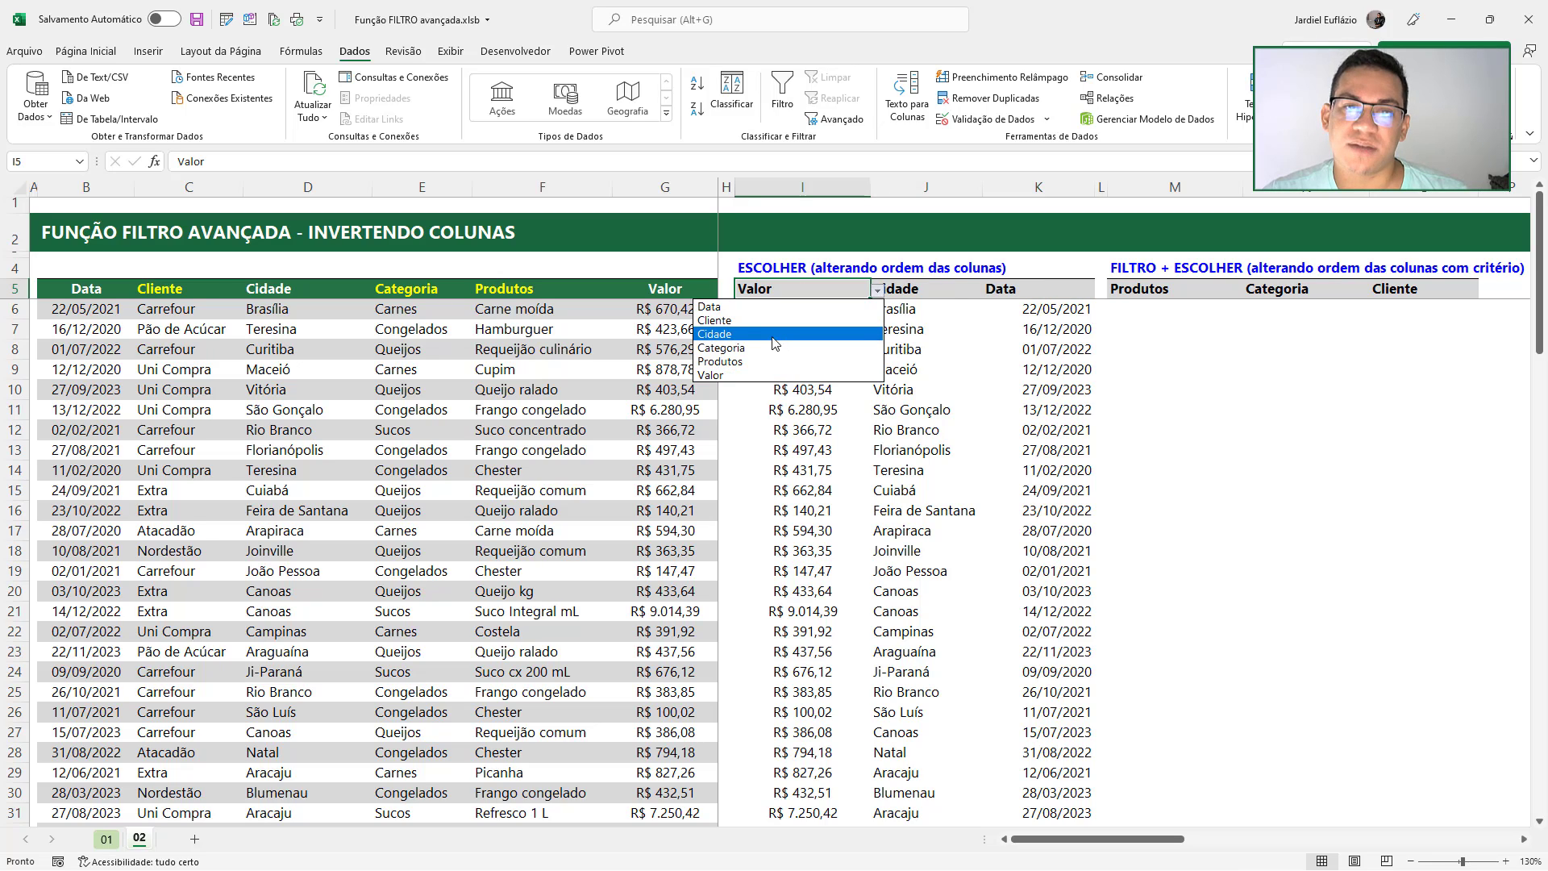
click(774, 319)
click(946, 295)
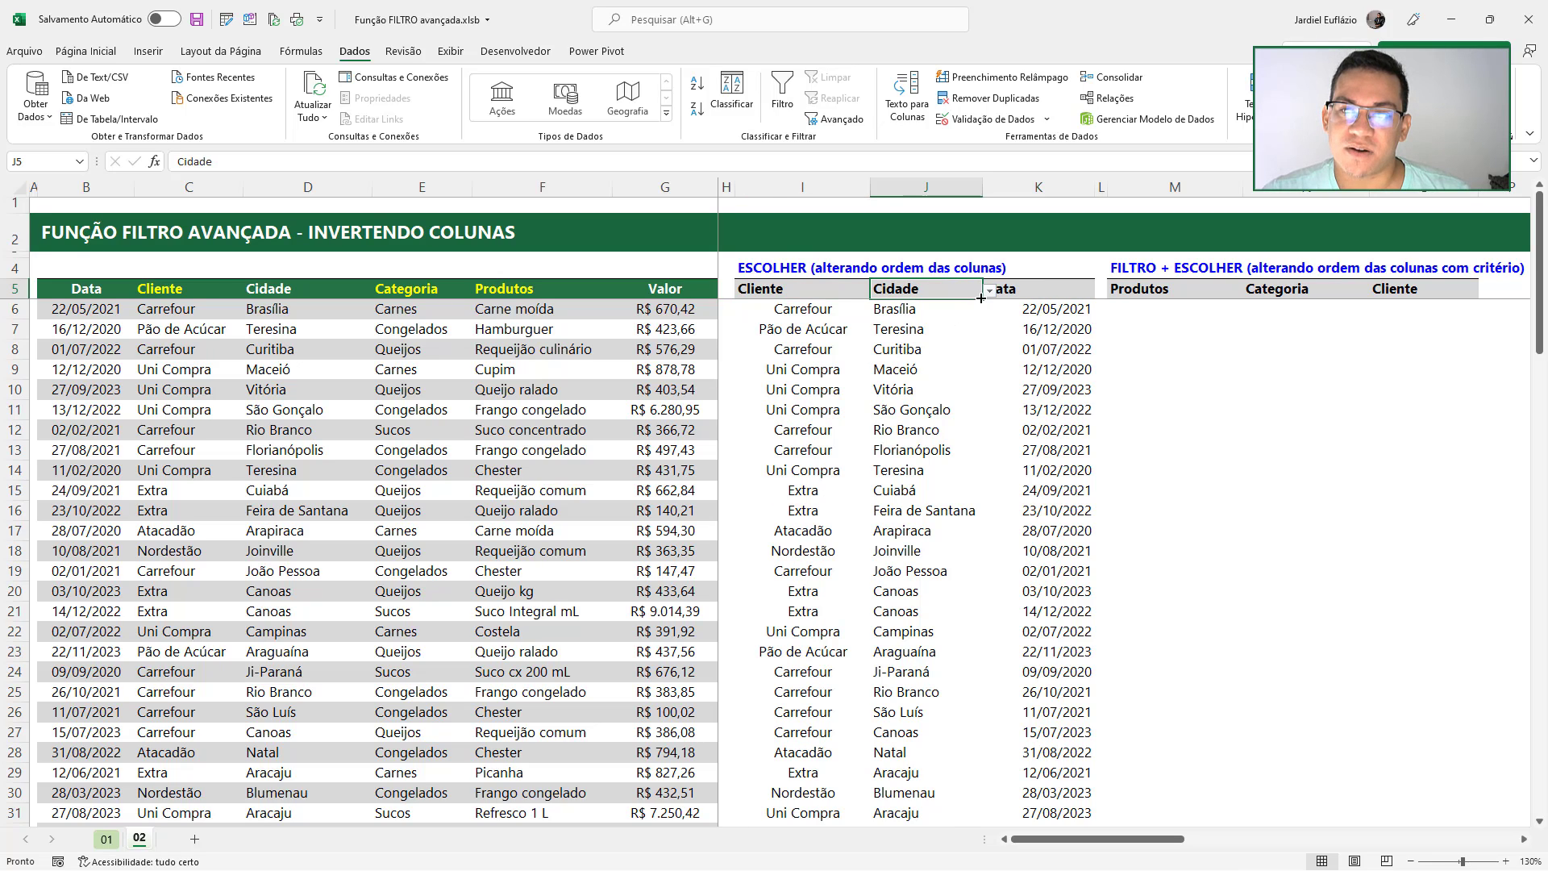
click(990, 292)
click(975, 346)
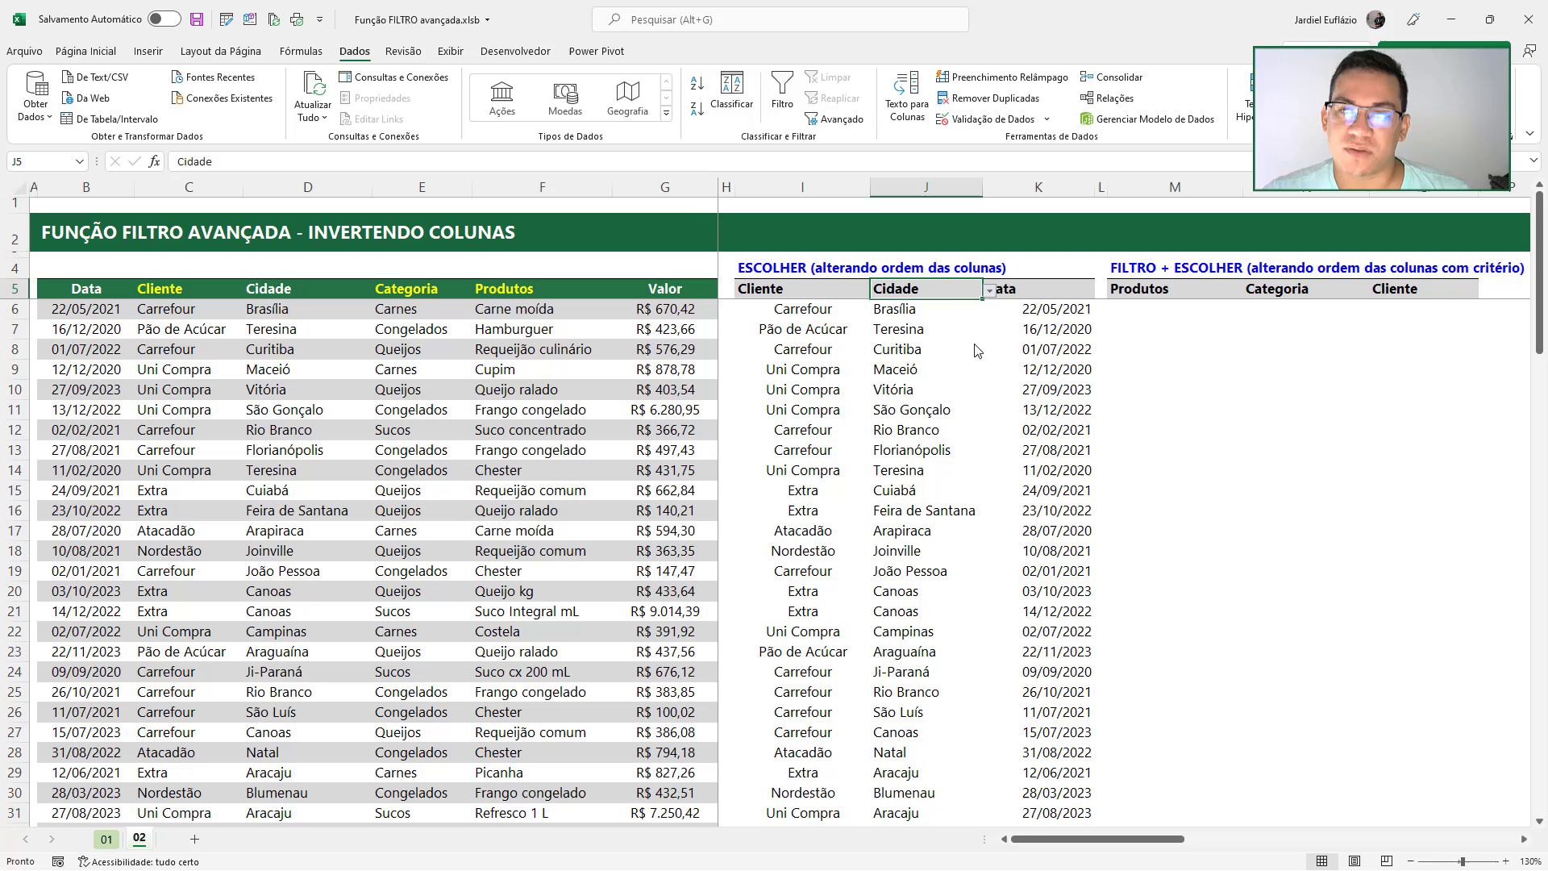
click(1029, 291)
click(1101, 291)
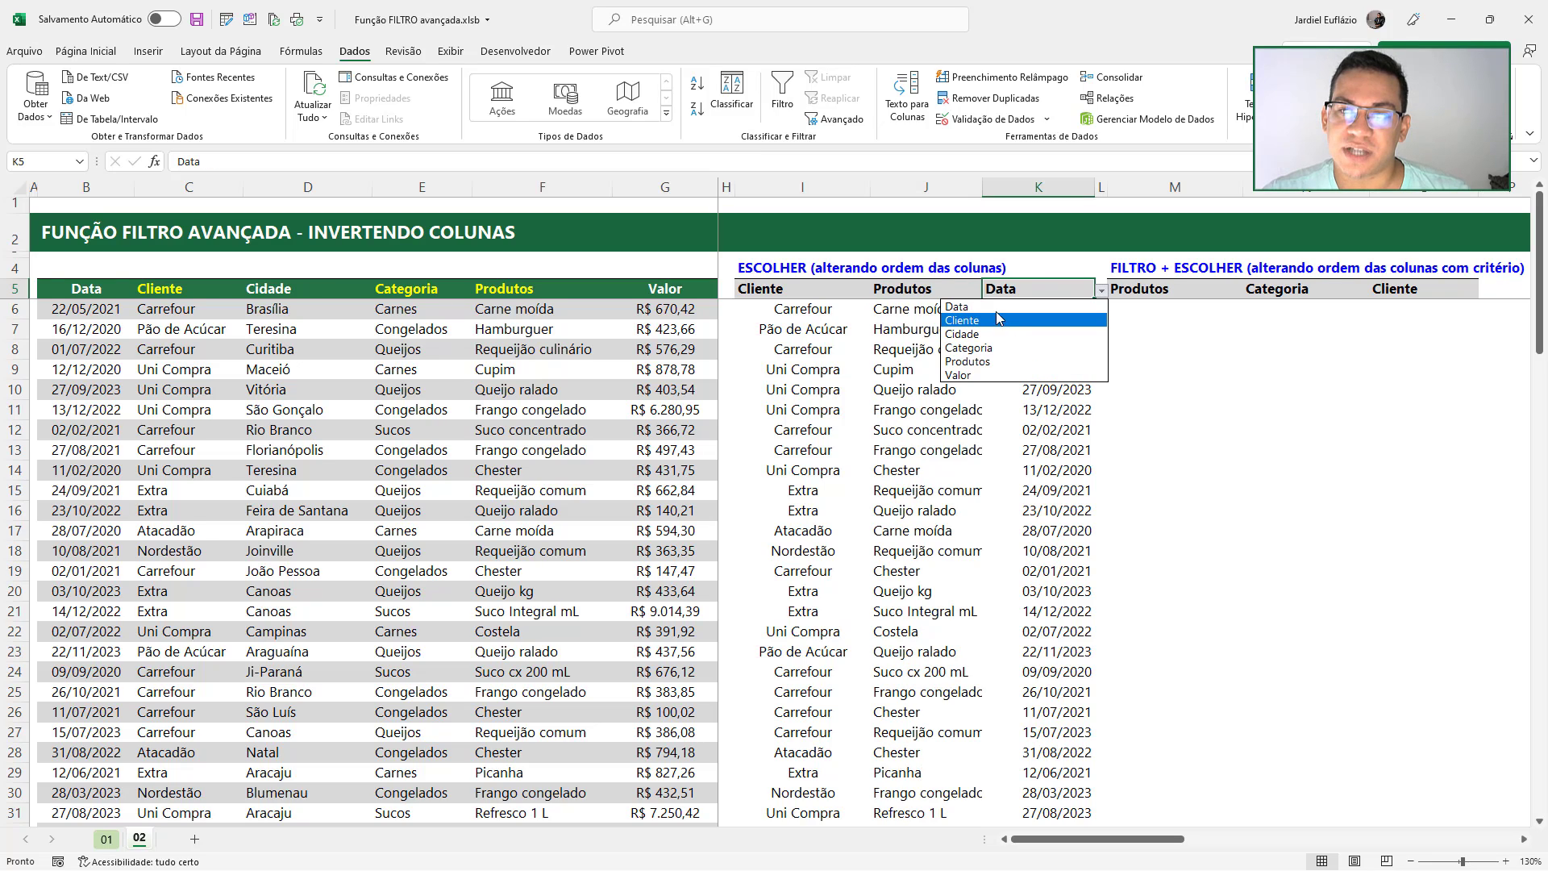
click(964, 375)
Format the whole of column K as currency and centre it
key(ctrl+space)
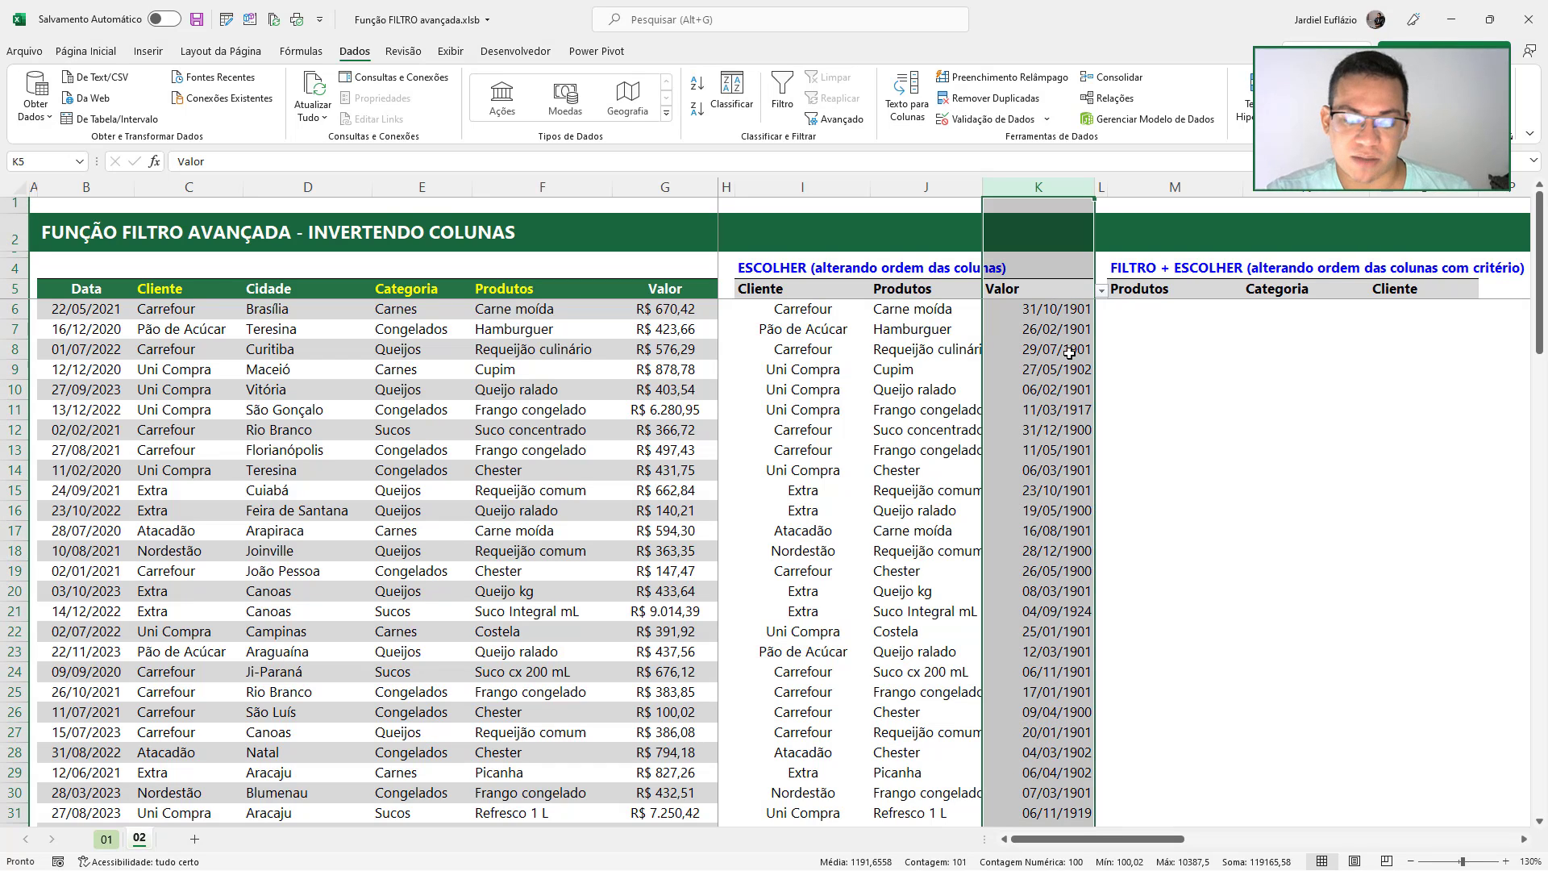
key(ctrl+shift+4)
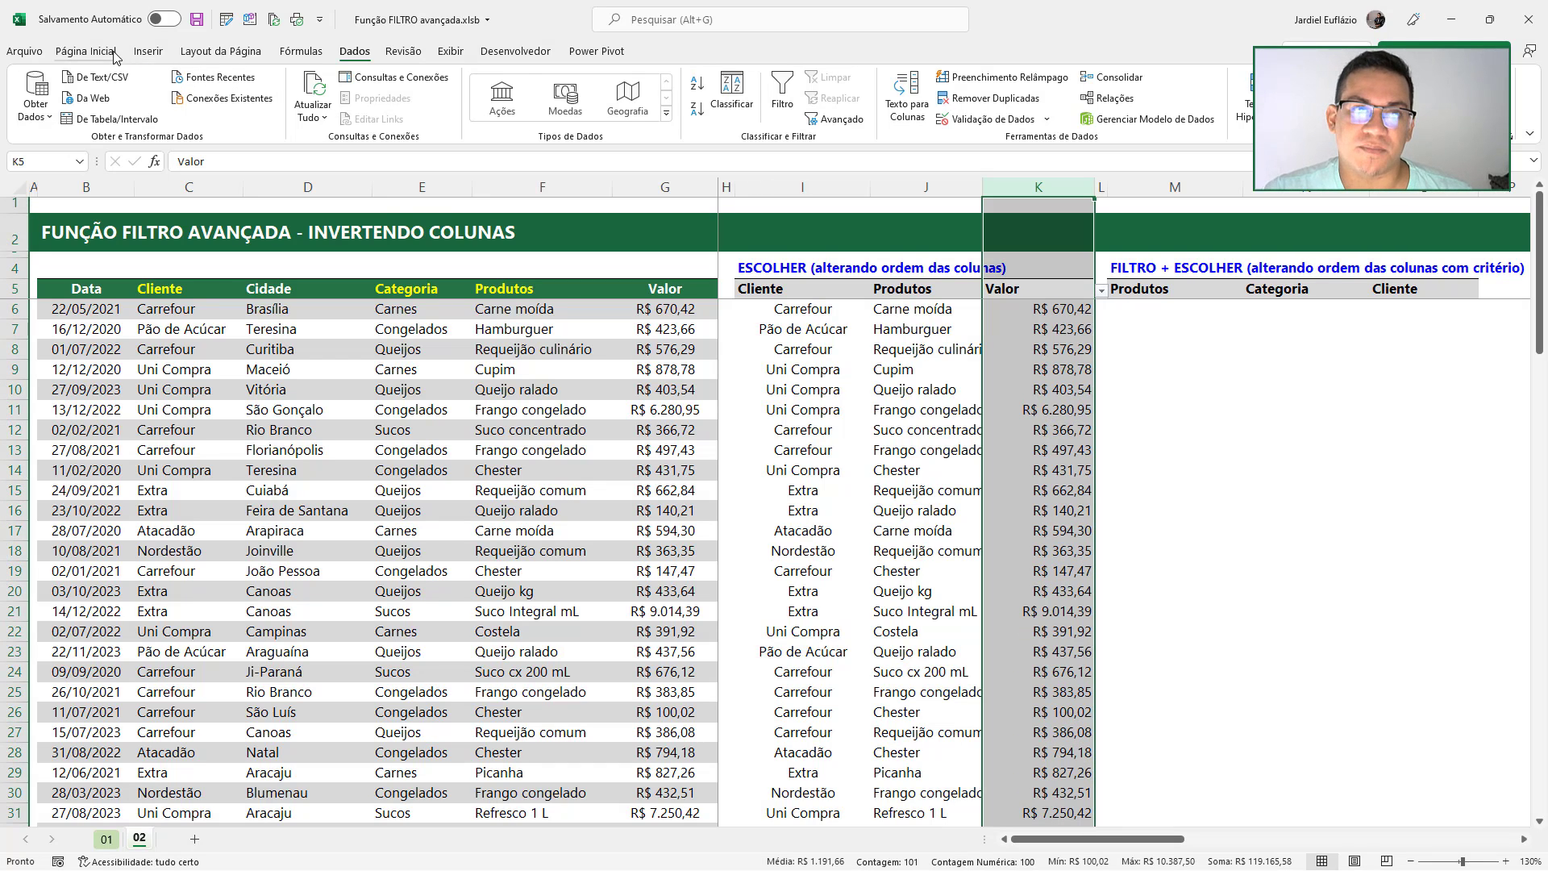
click(86, 51)
click(459, 108)
Change the J5 heading to Cliente, left-align column I, and change the I5 heading to Cidade
click(928, 288)
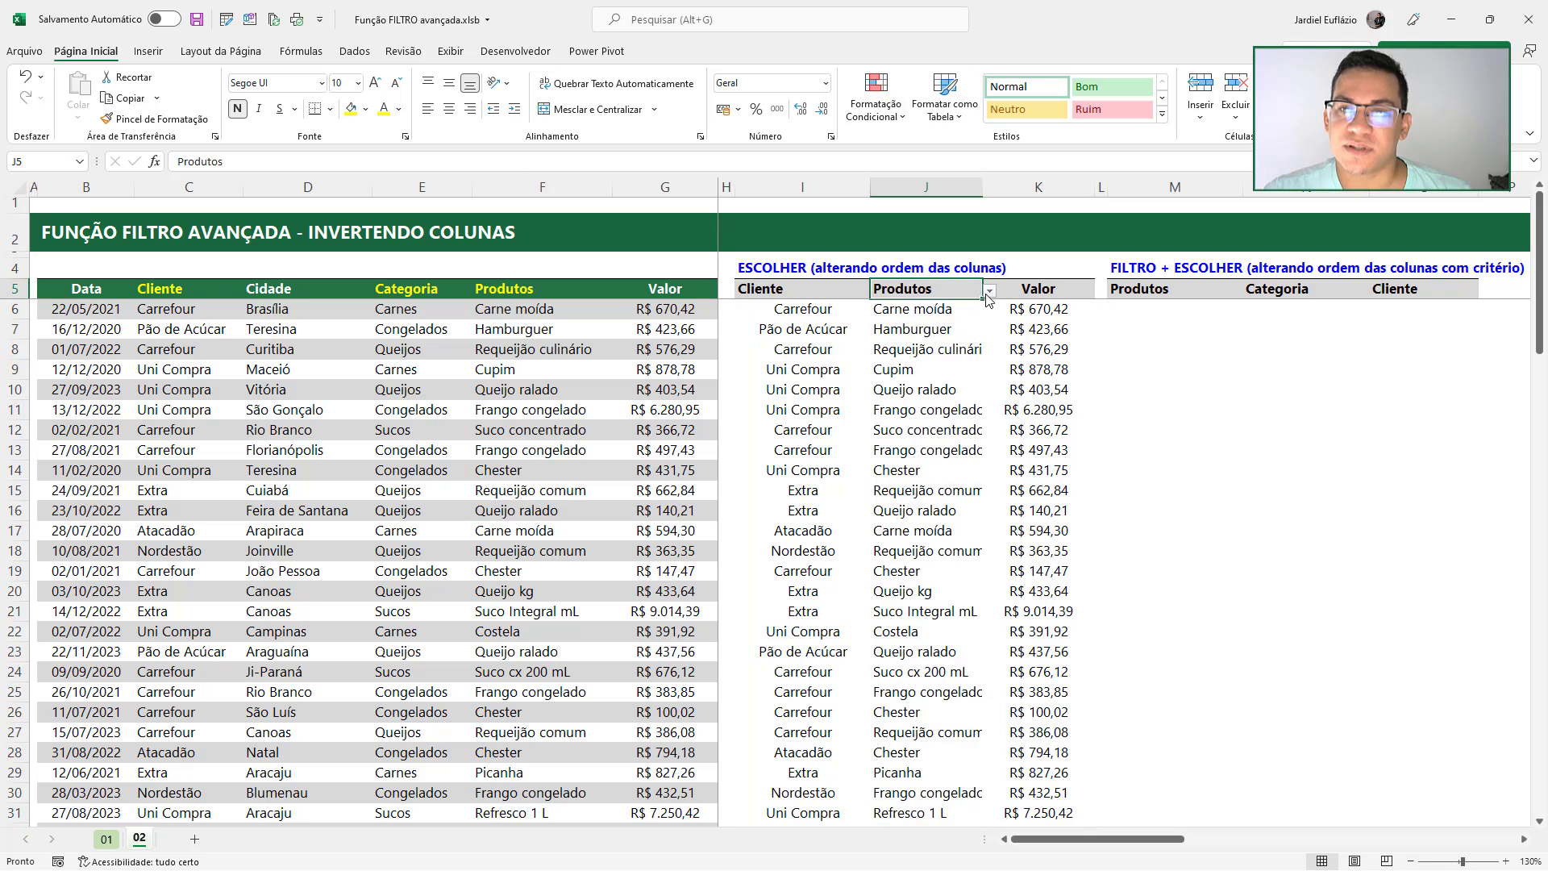
click(990, 289)
click(890, 362)
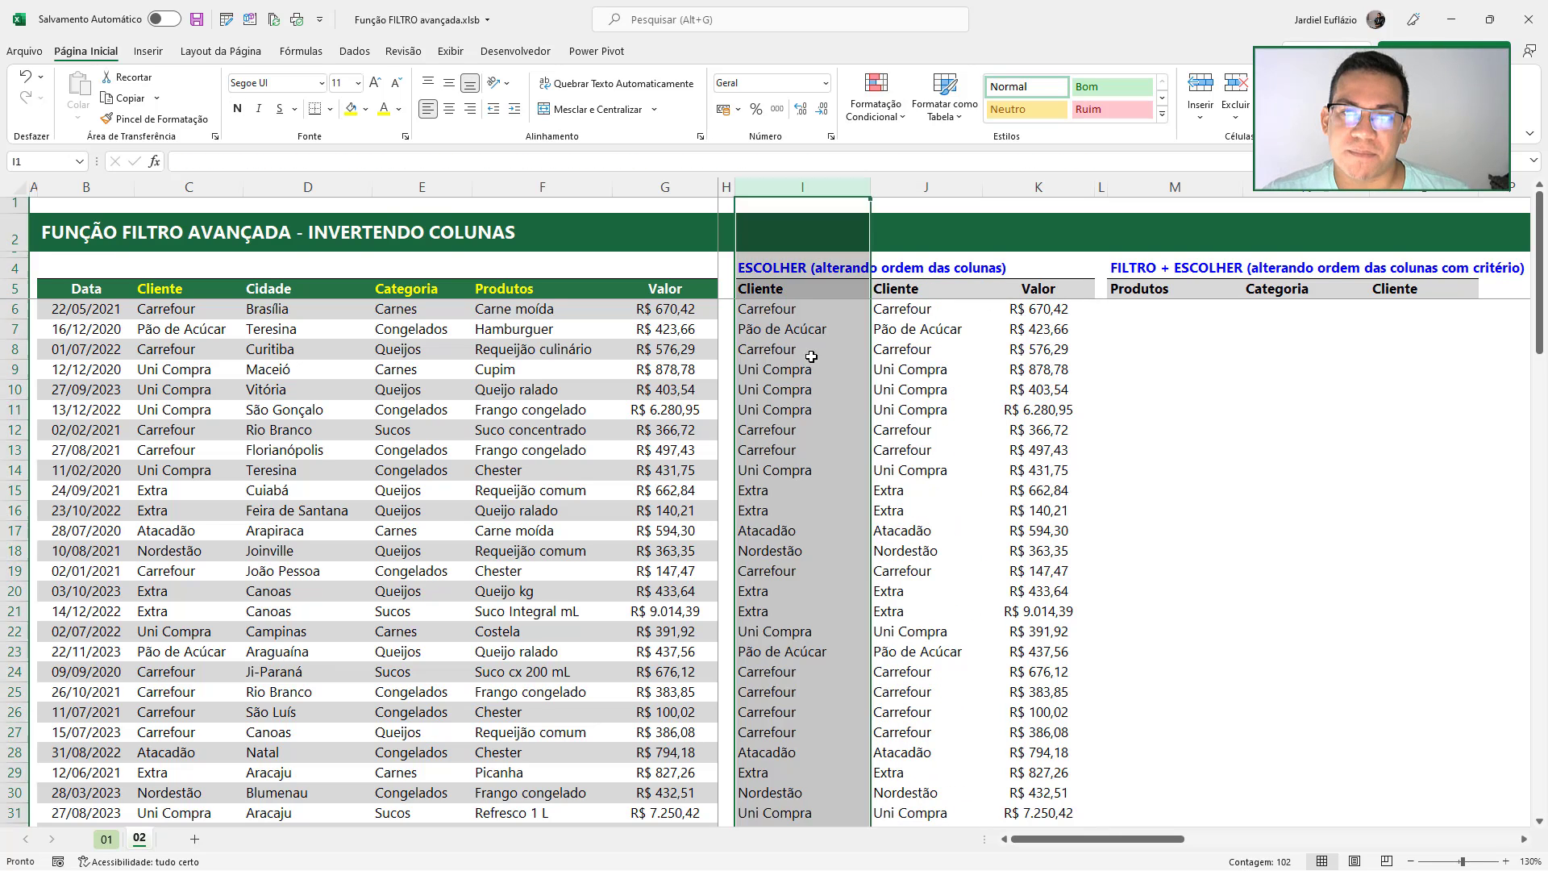
click(812, 352)
click(803, 289)
click(878, 297)
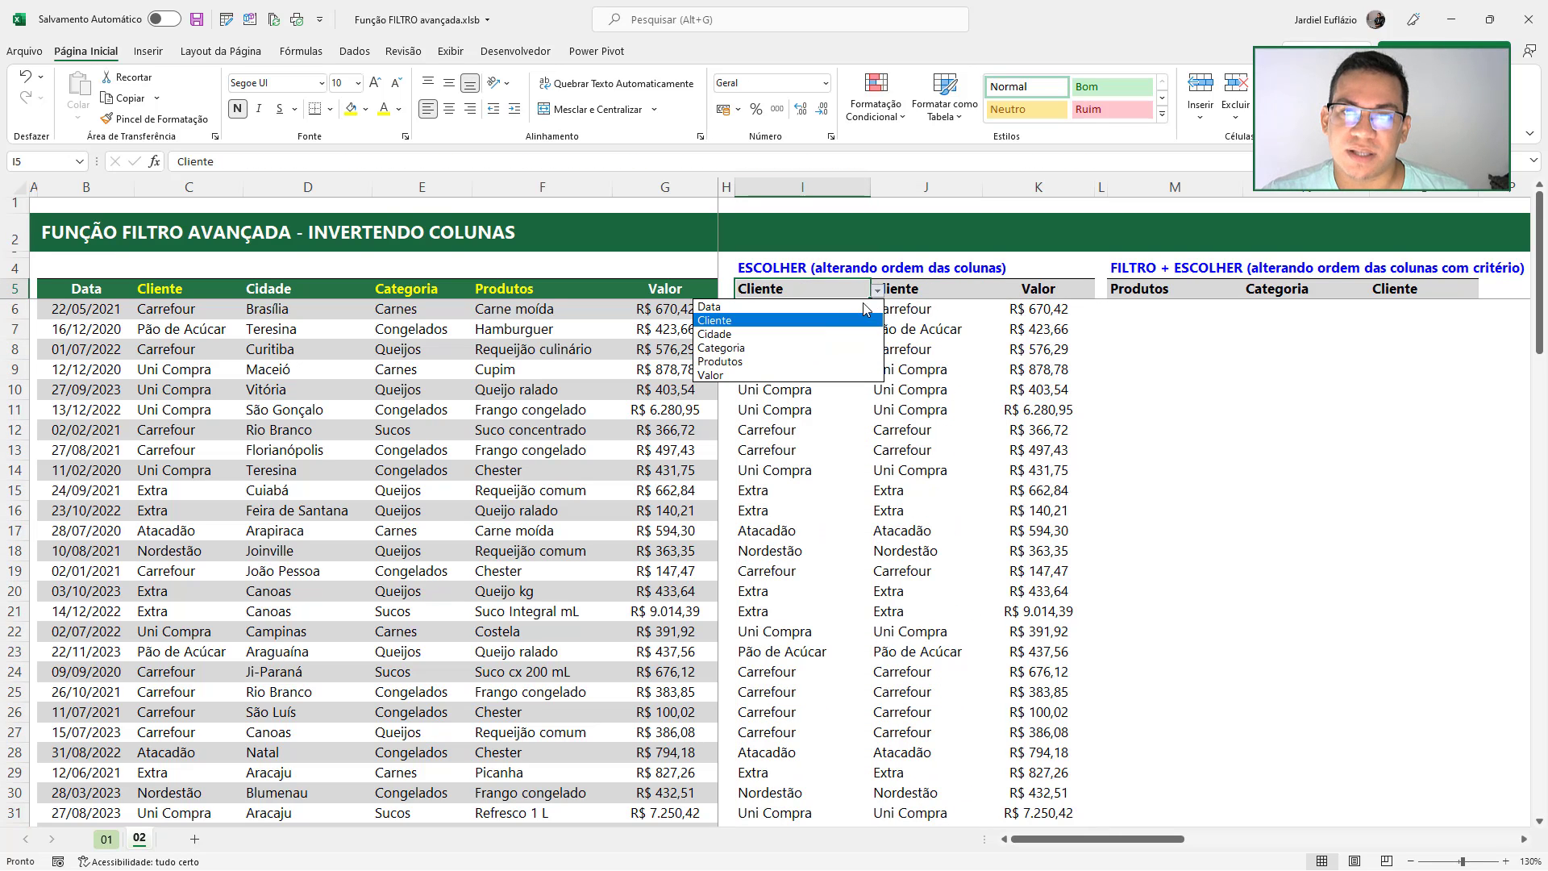
click(784, 334)
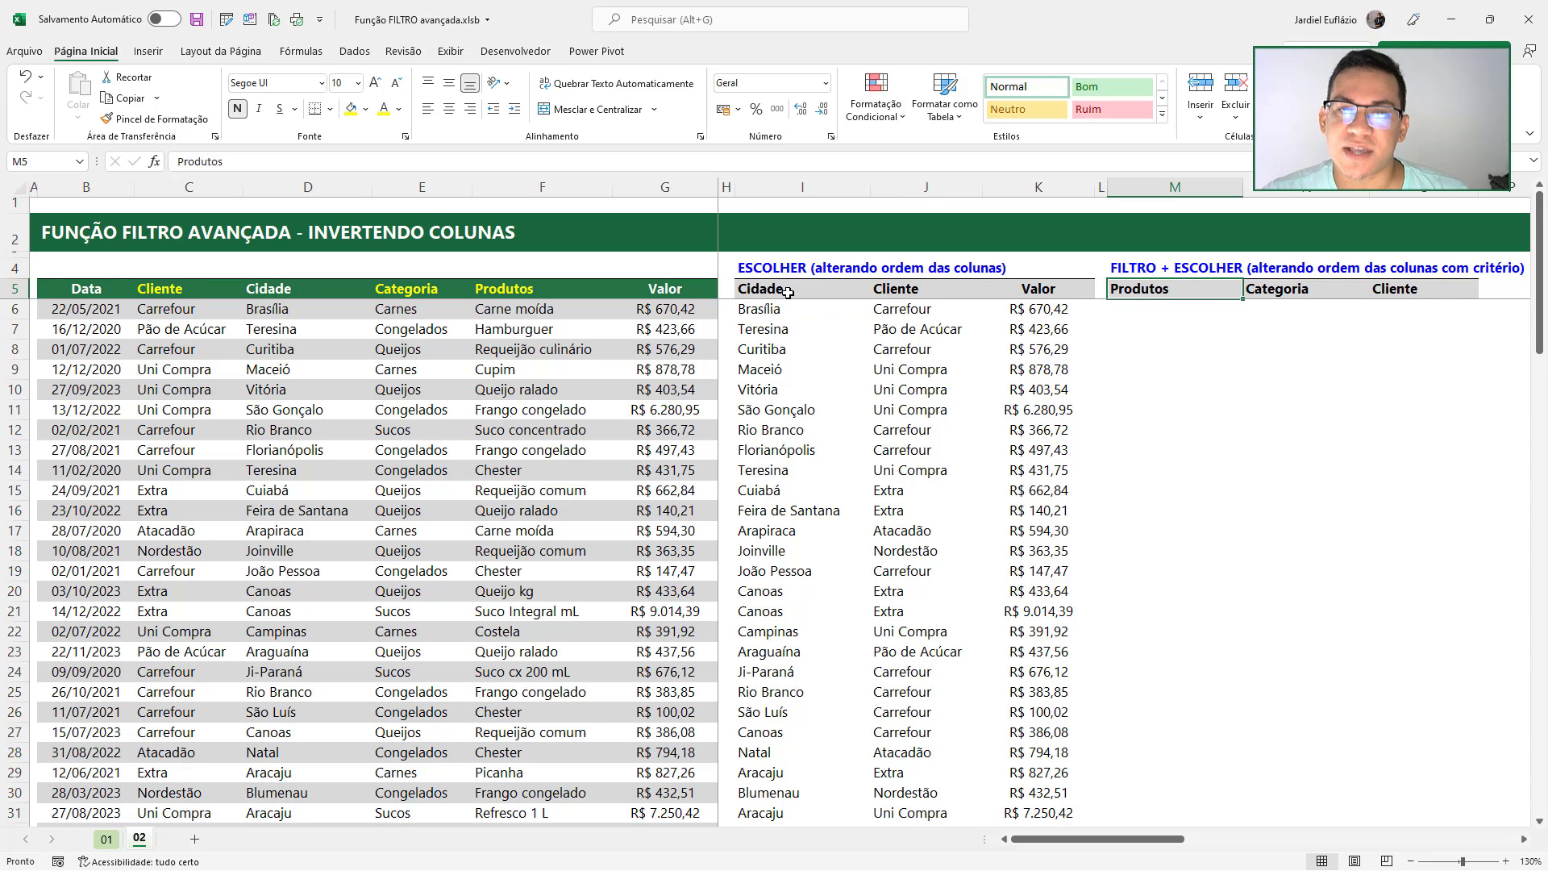
key(Down)
key(Right)
key(Right)
key(Right)
key(Right)
key(Right)
key(Right)
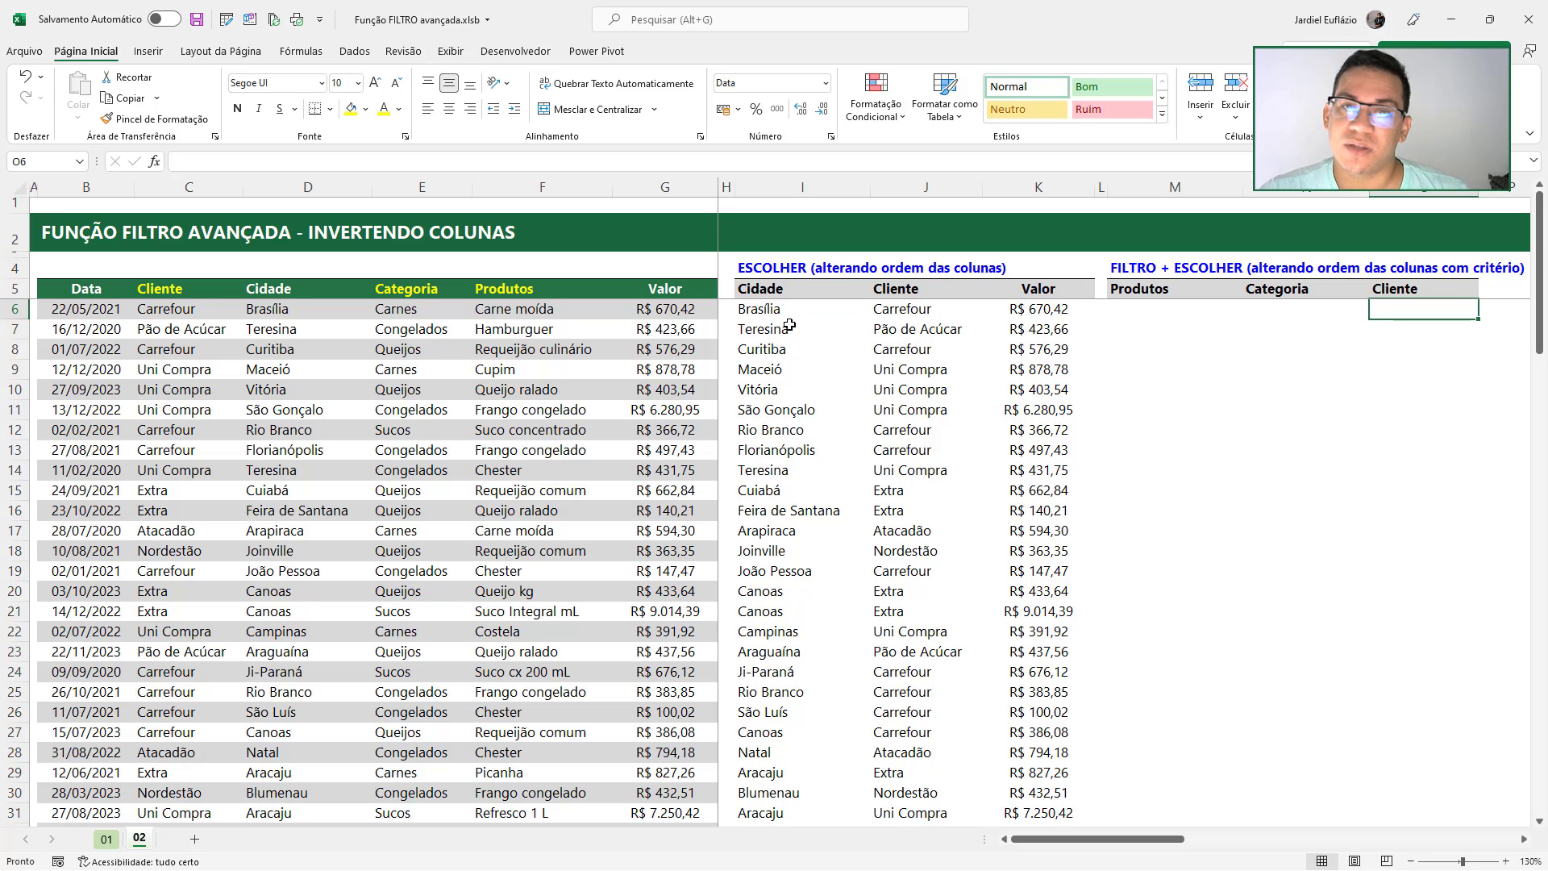
click(776, 309)
click(1131, 307)
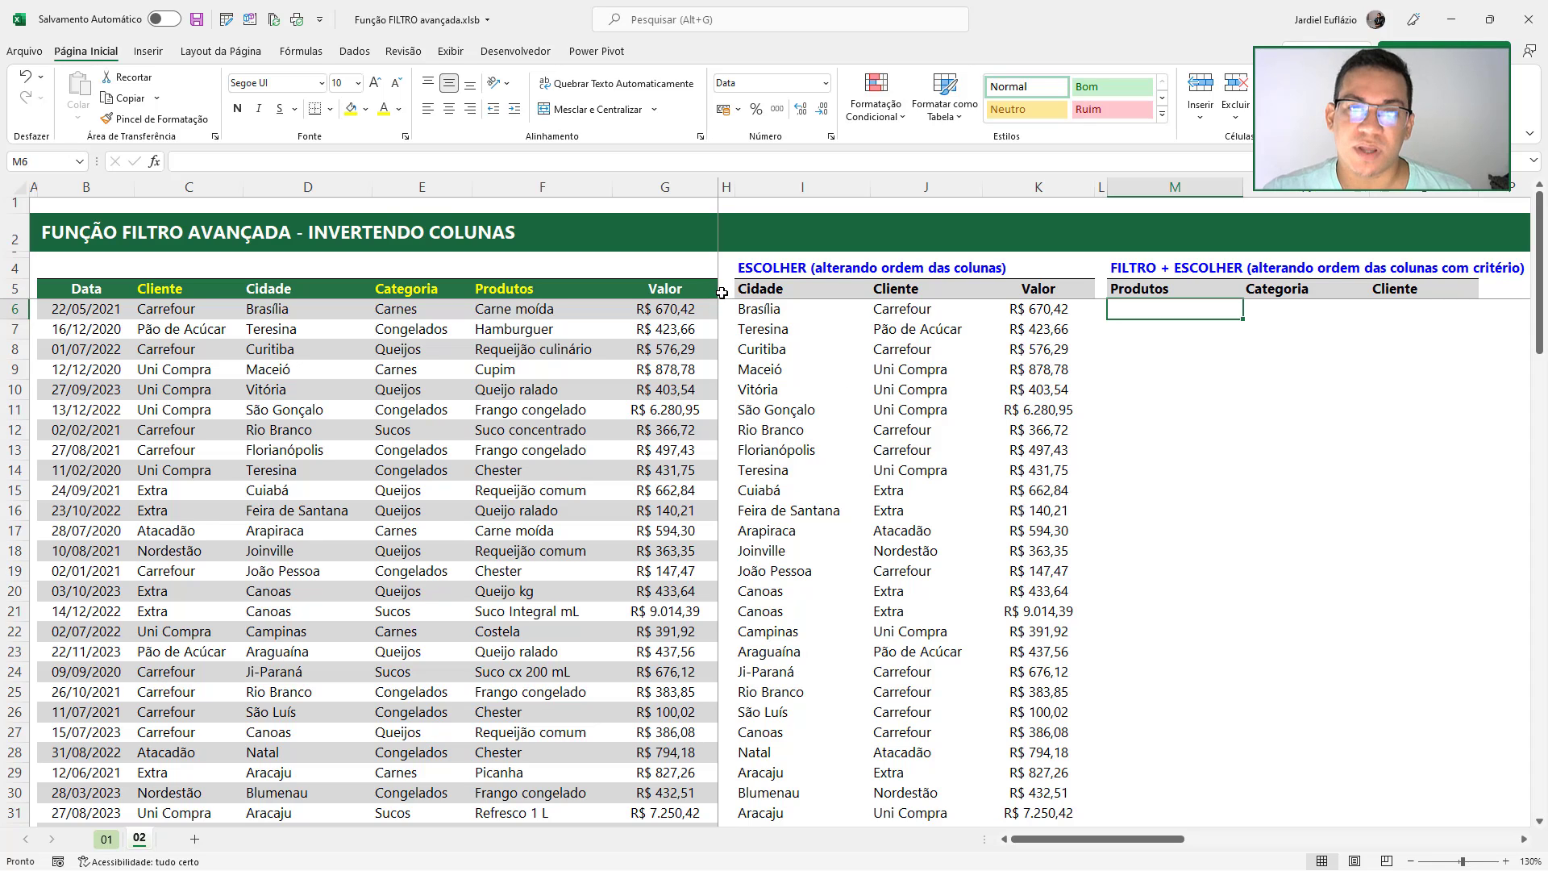
Copy the ESCOLHER formula from I6, paste only the formula into M6, and check its references
click(778, 304)
key(ctrl+c)
right_click(1153, 314)
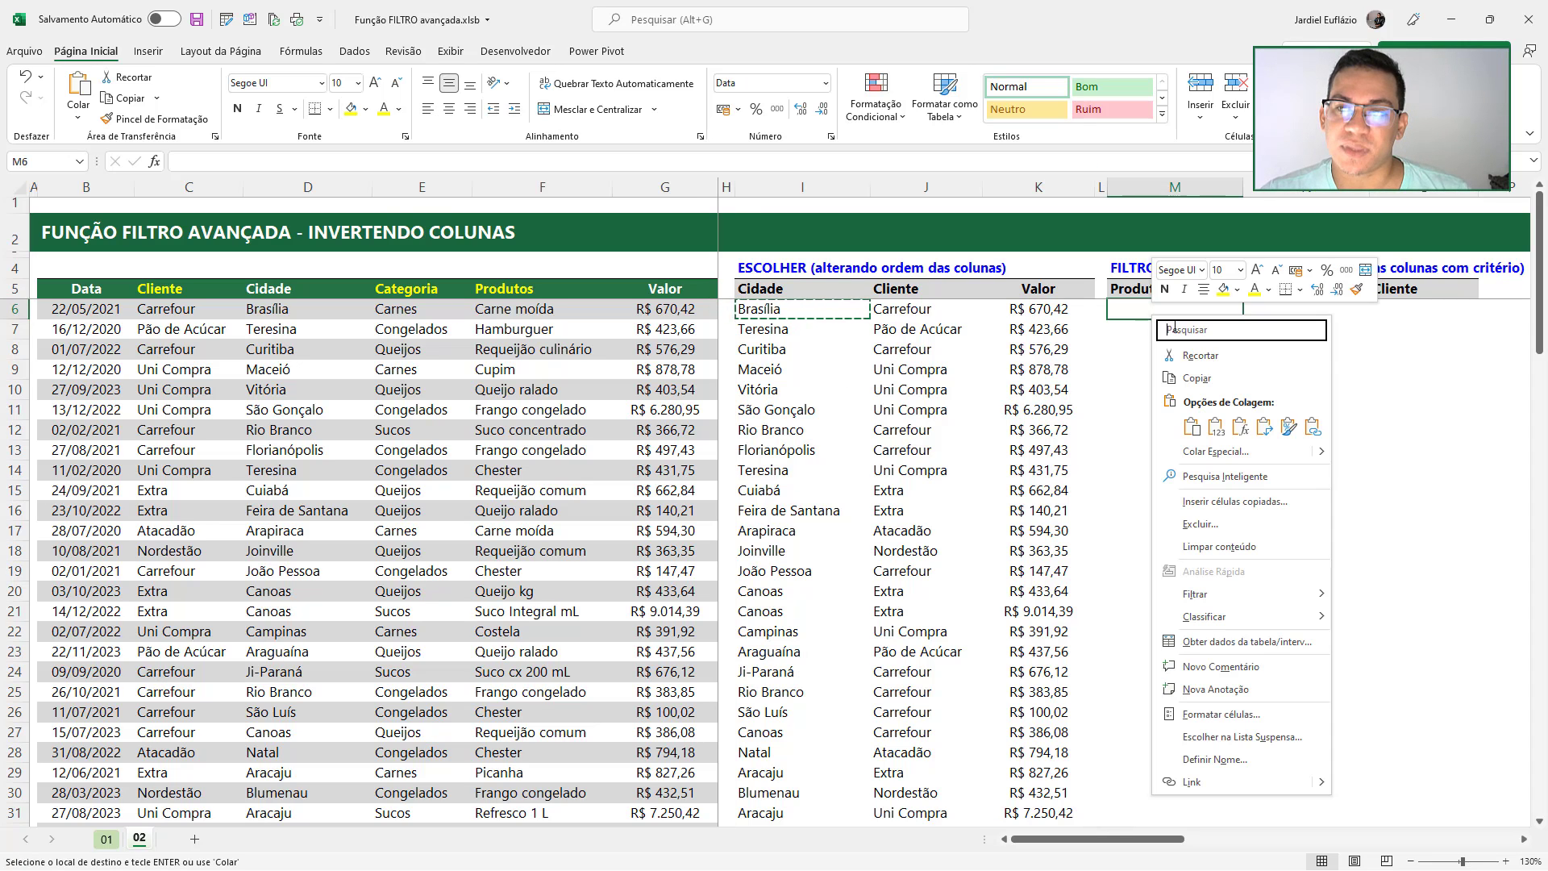
click(1239, 429)
key(Escape)
double_click(1179, 308)
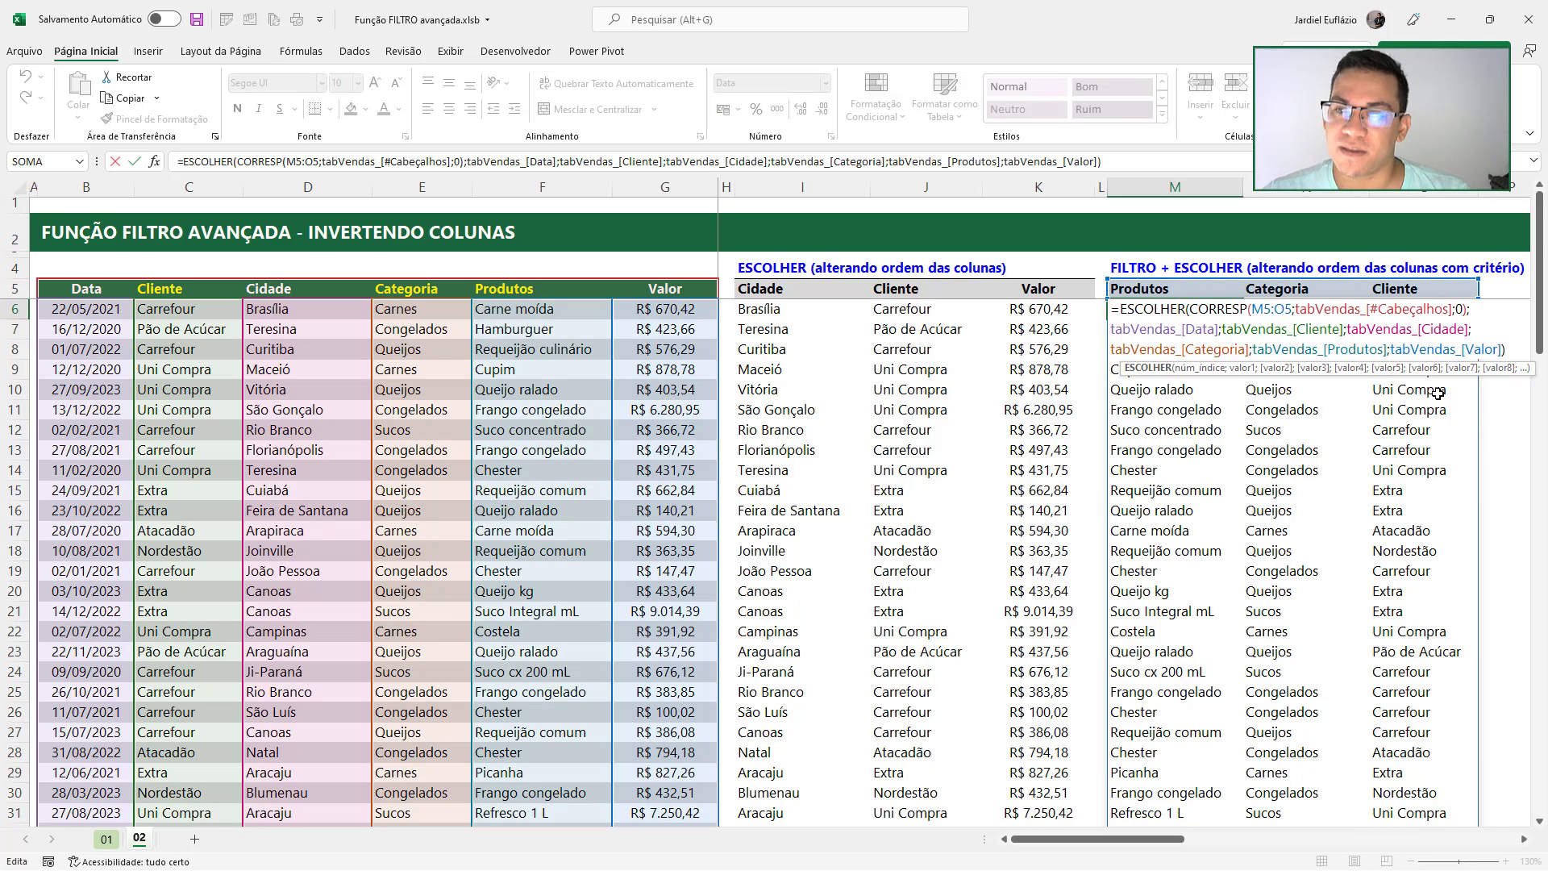
key(Escape)
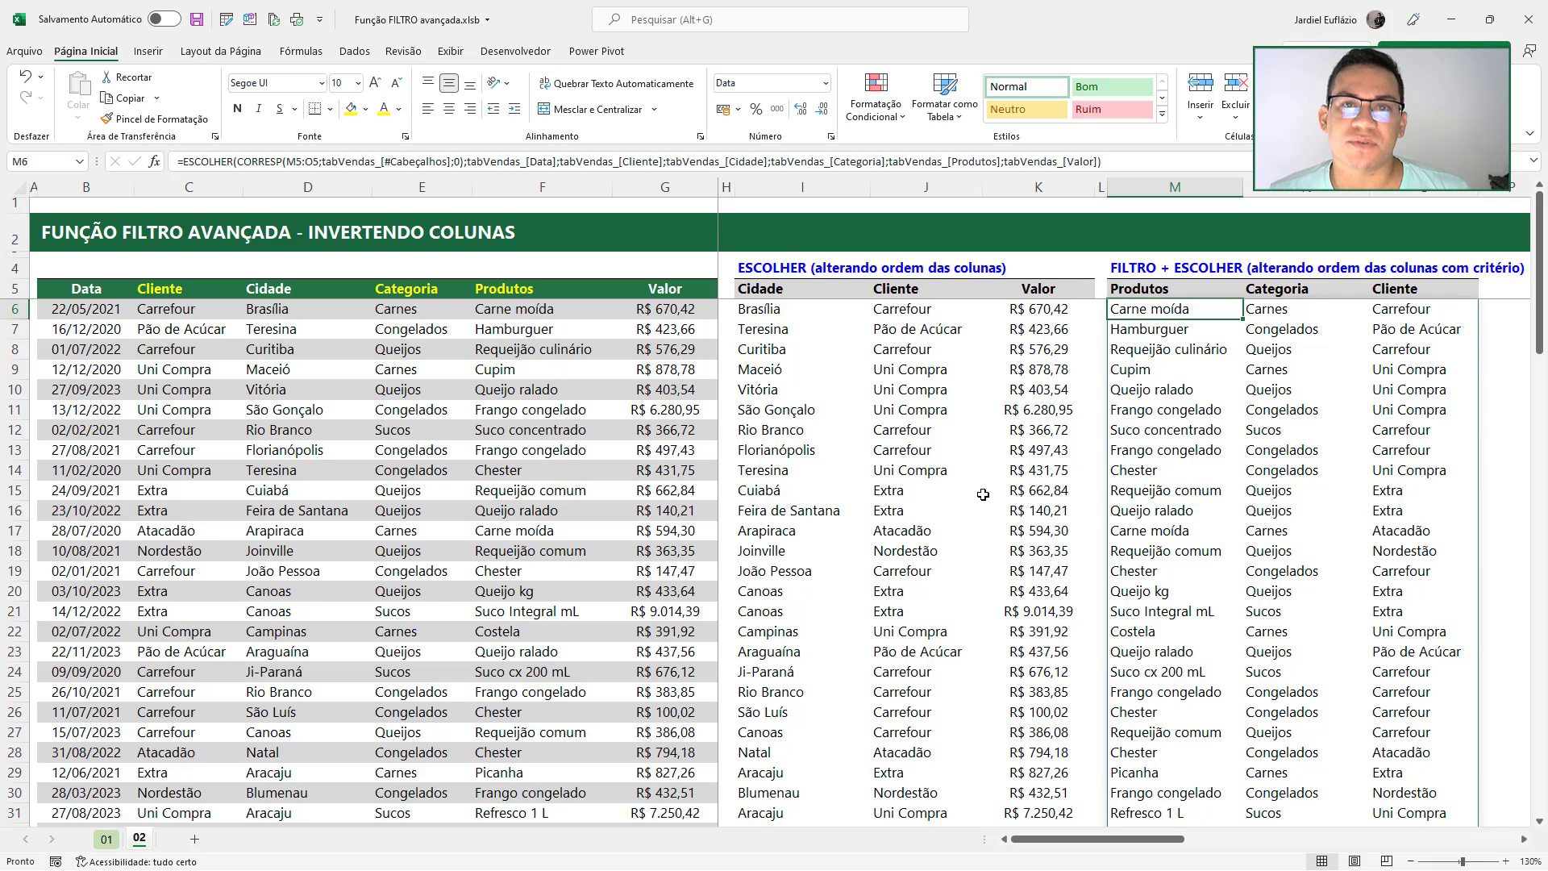
Enter the value limits 500 in R5 and 2000 in S5, beside the FILTRO + ESCOLHER block
key(Up)
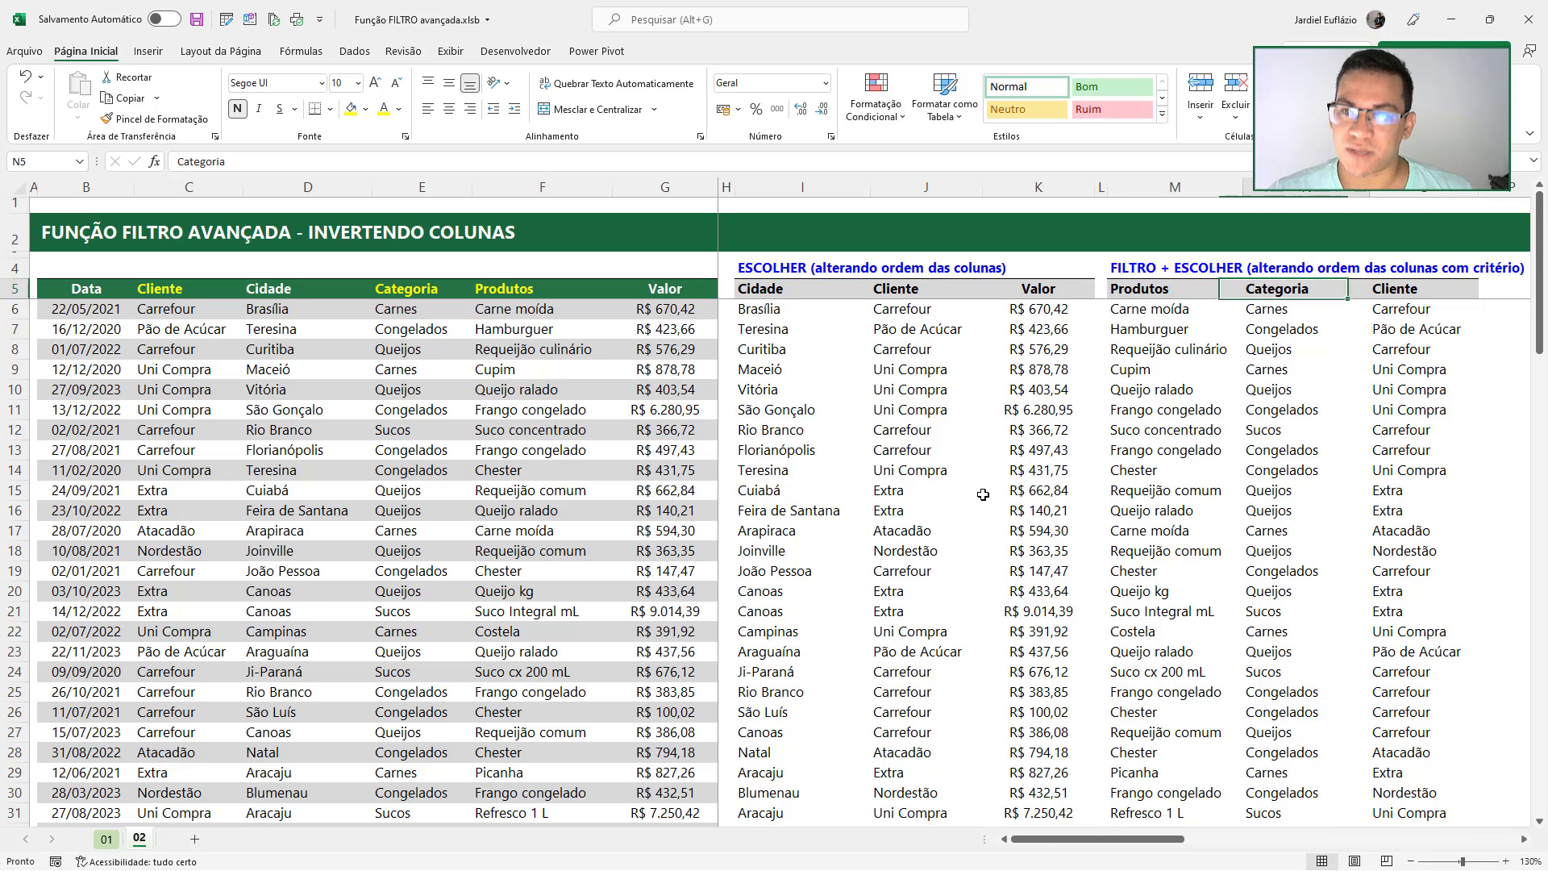
key(Right)
key(Right)
key(Right)
key(Right)
key(Right)
key(Right)
key(Right)
key(Right)
key(Down)
key(Down)
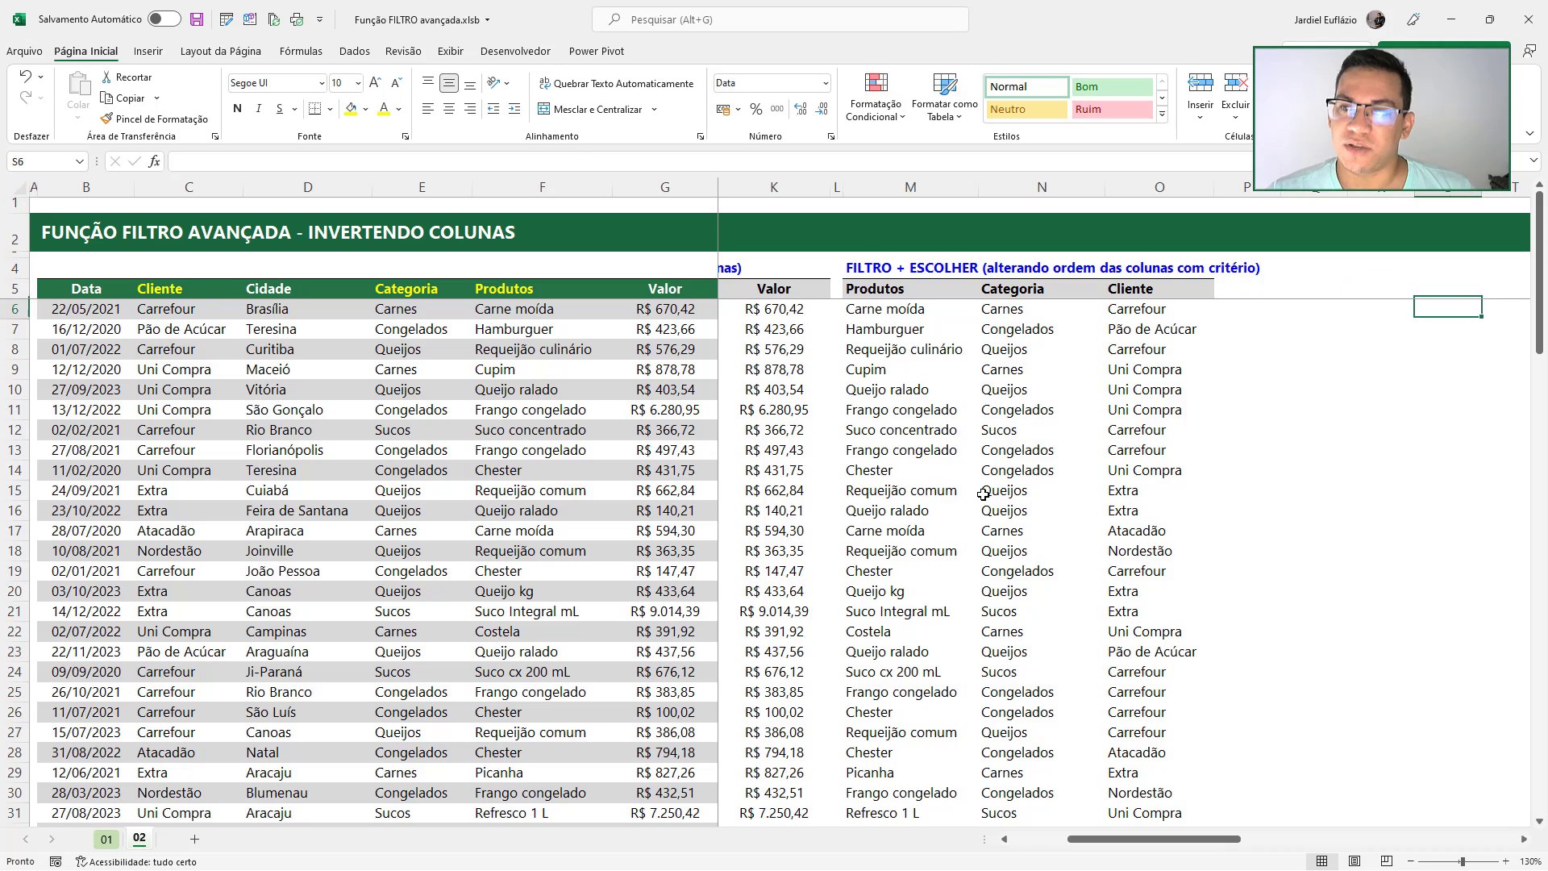
key(Up)
key(Up)
key(Left)
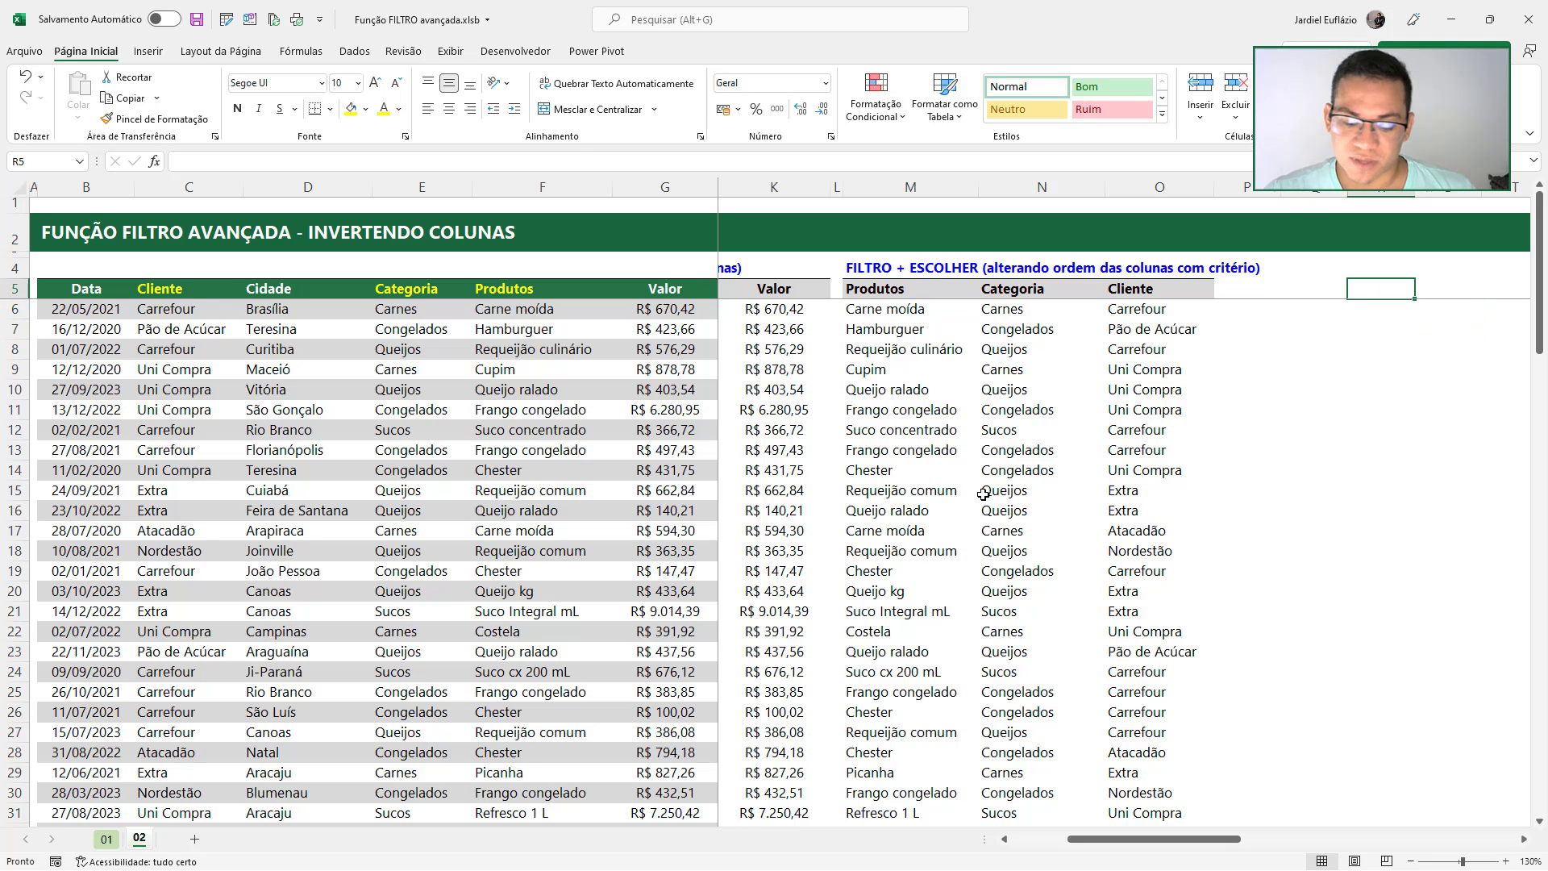
text(500)
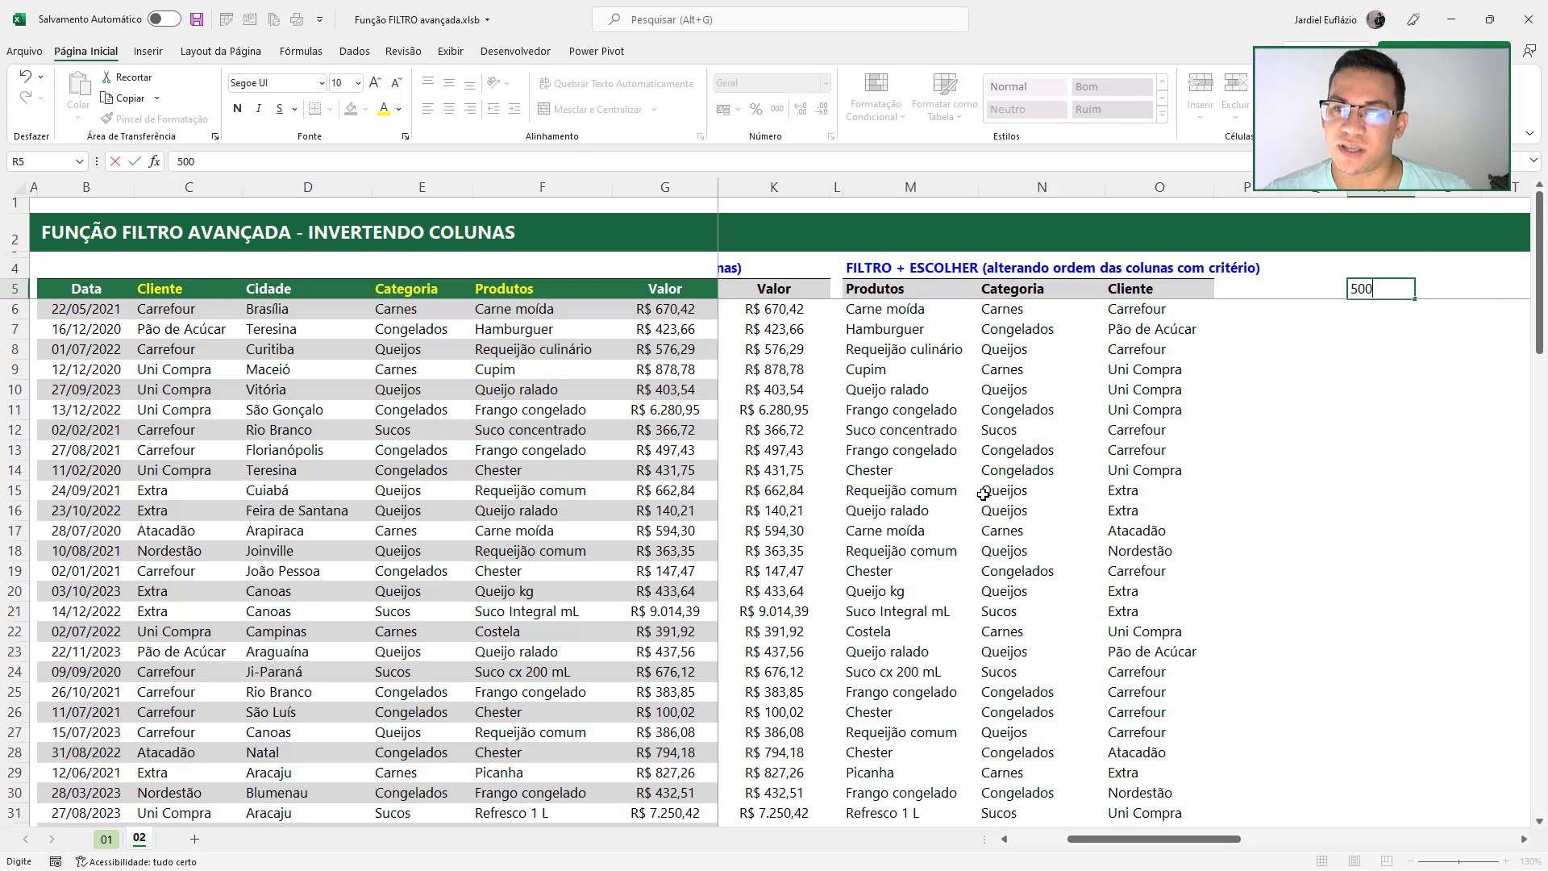
key(Tab)
text(2000)
key(Tab)
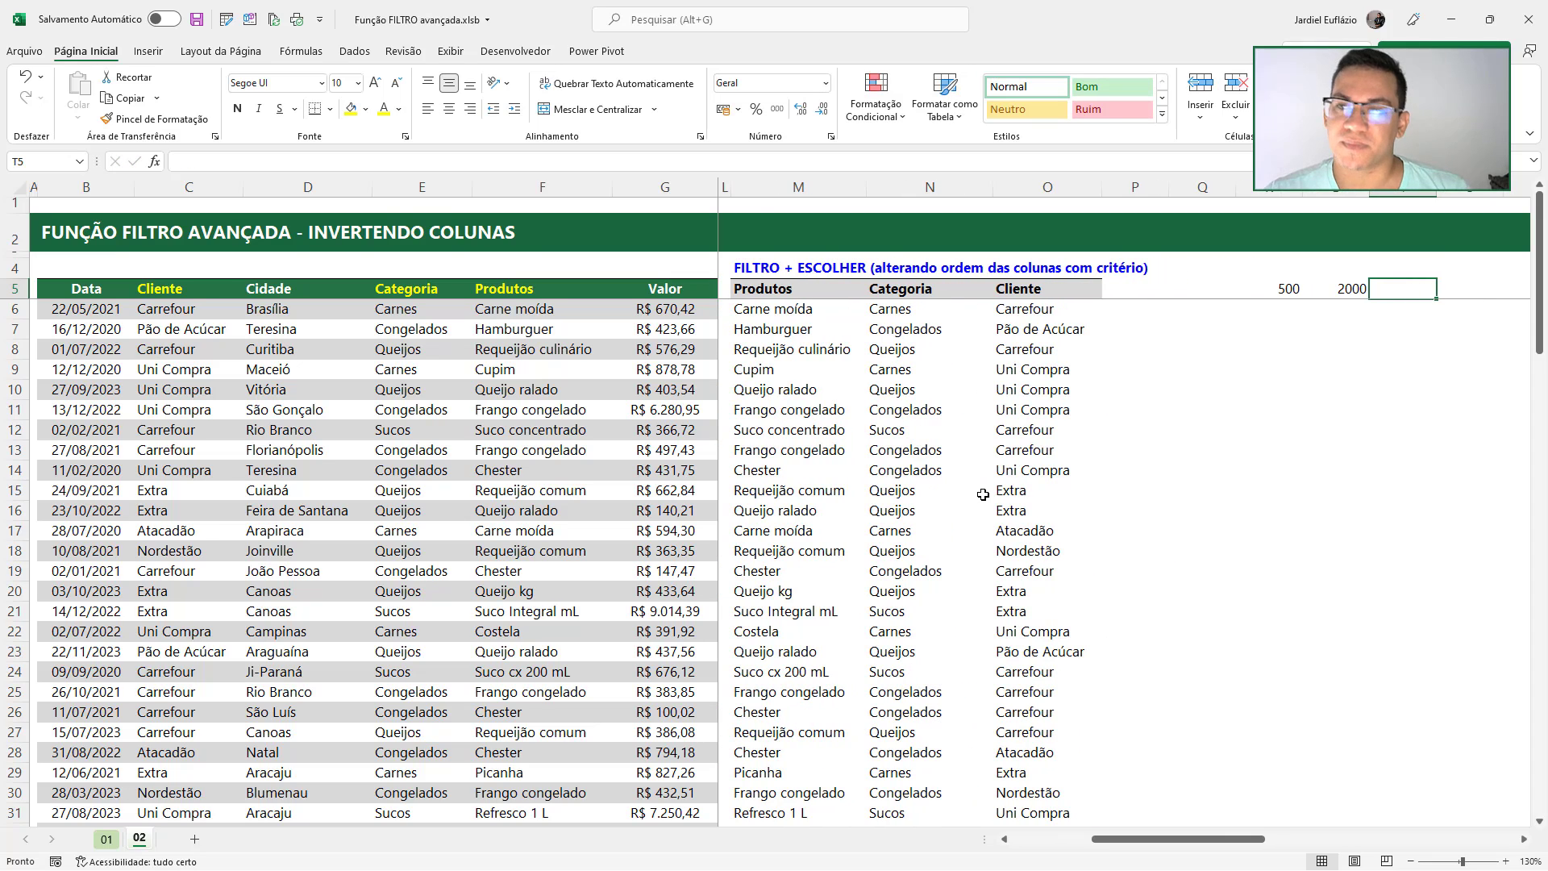
Label the two limits Mínimo in R4 and Máximo in S4
key(Up)
key(Left)
key(Down)
key(Left)
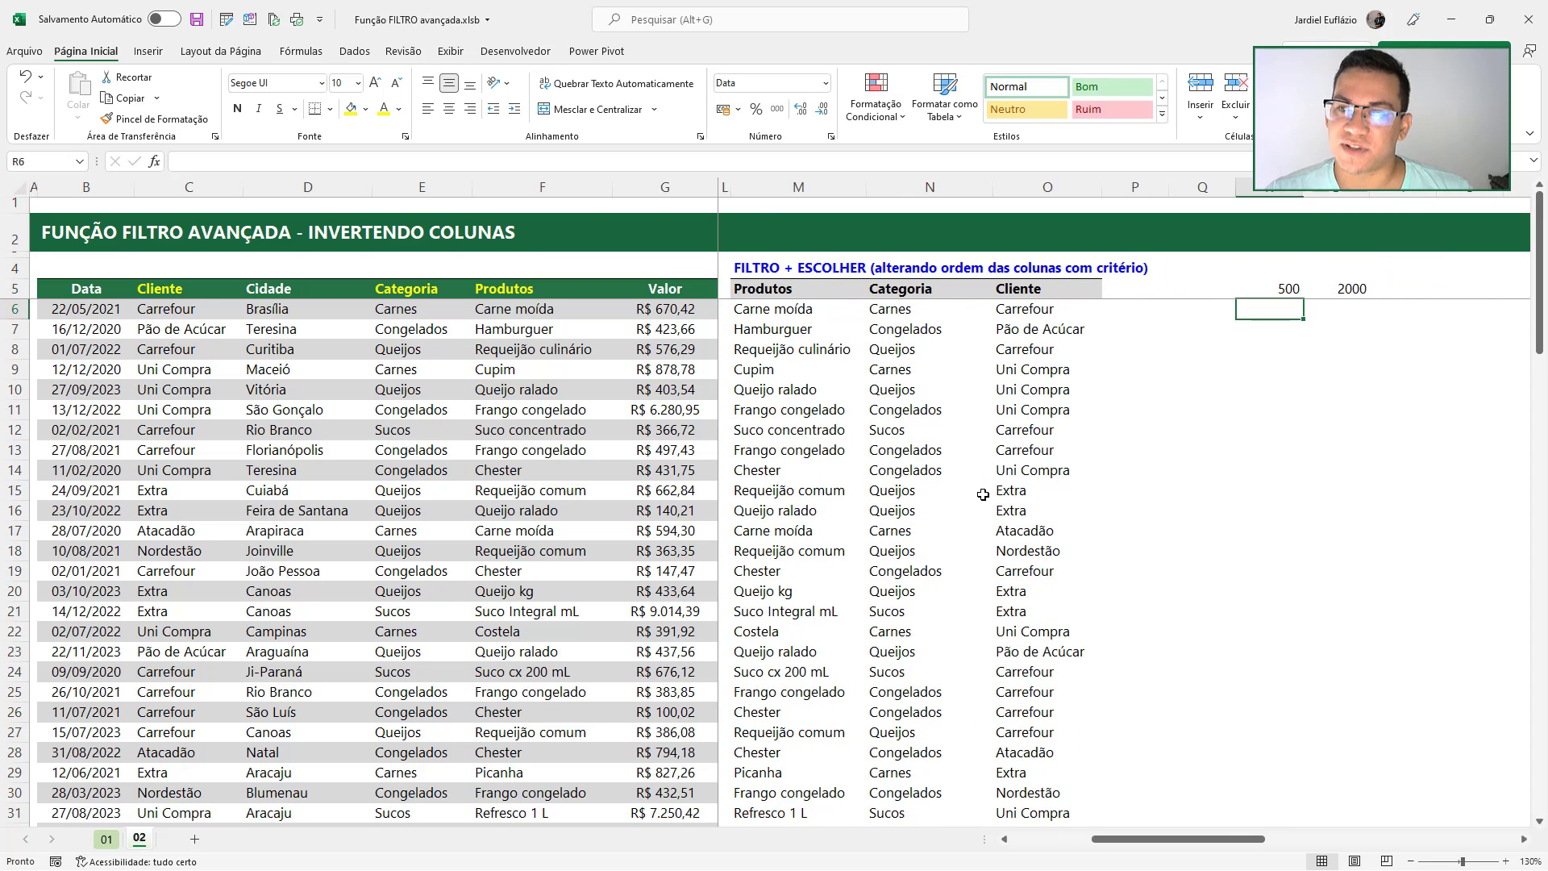
key(Up)
text(mí)
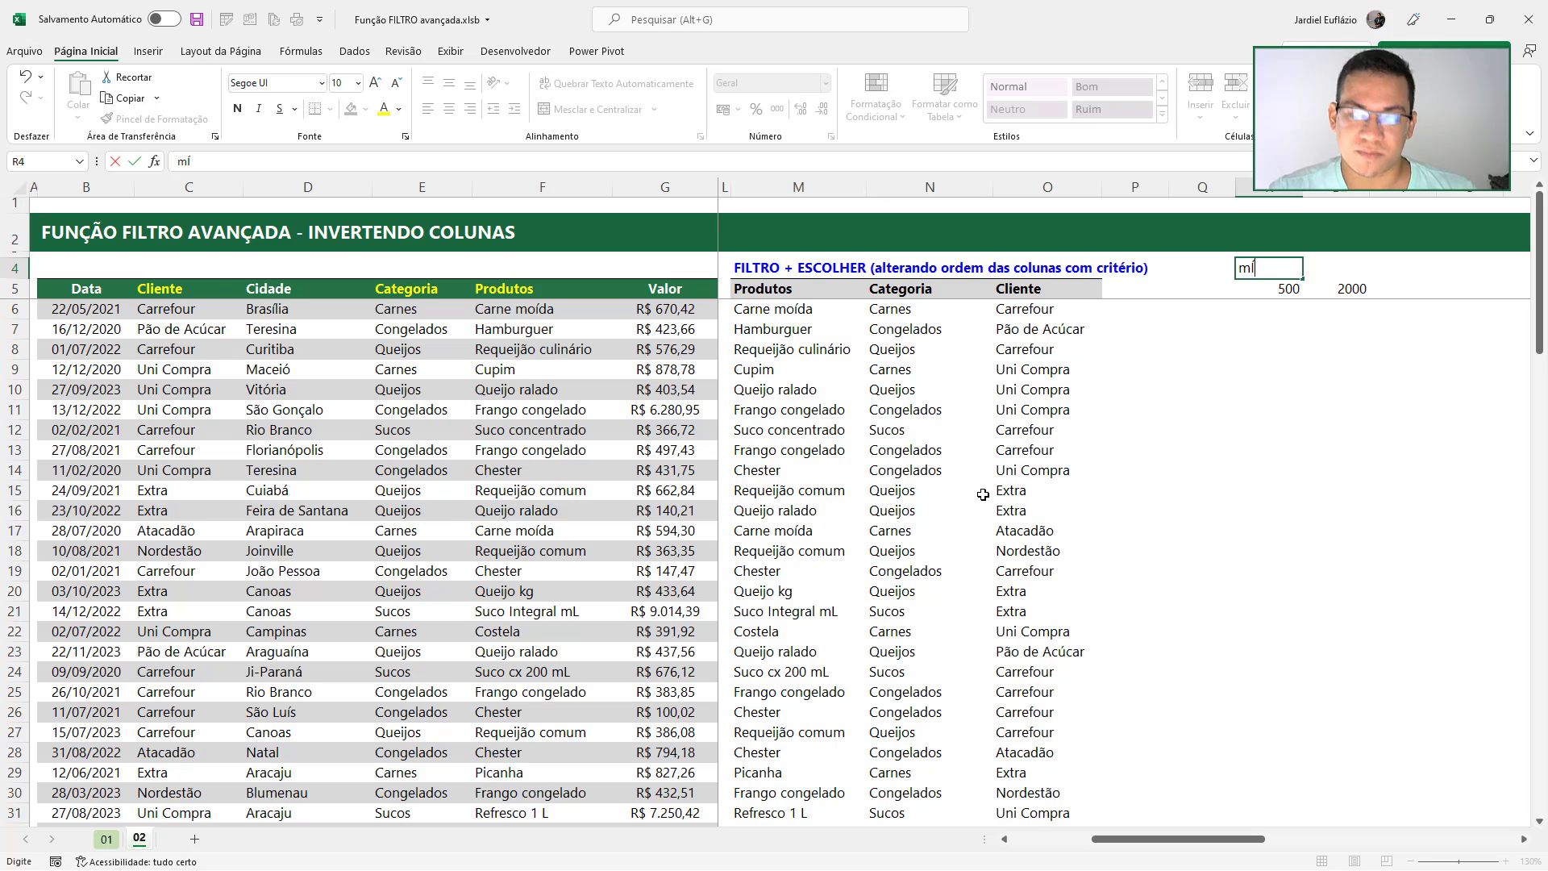
text(nimo)
key(Tab)
text(Máx)
key(BackSpace)
key(BackSpace)
text(áxim)
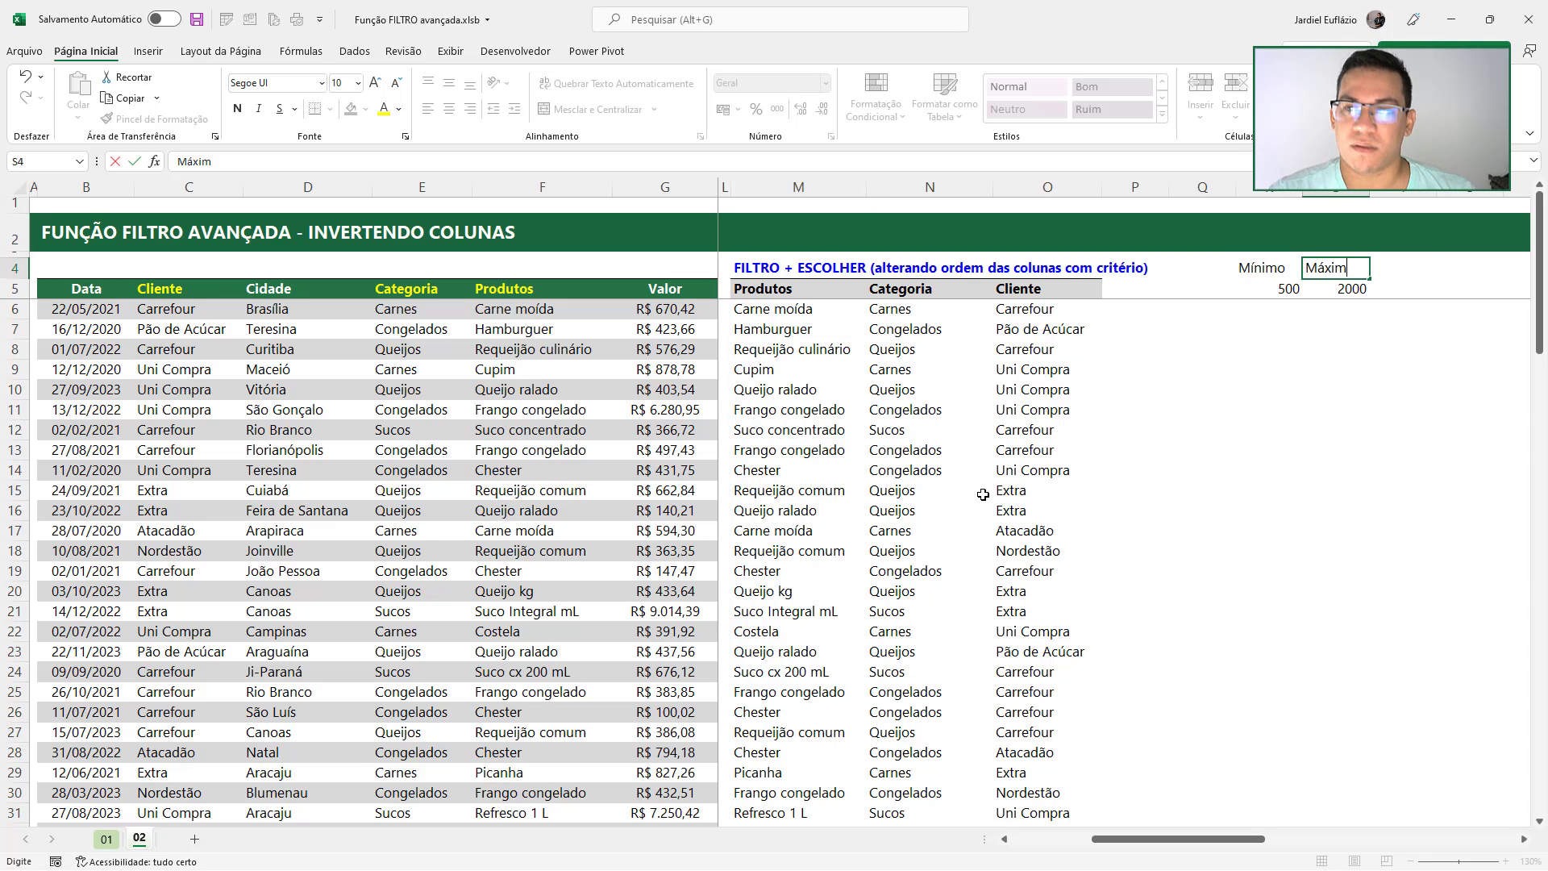
text(o)
key(Tab)
Enter the label Data mínima in T4 and the date set/2020 in T5 below it
text(Da)
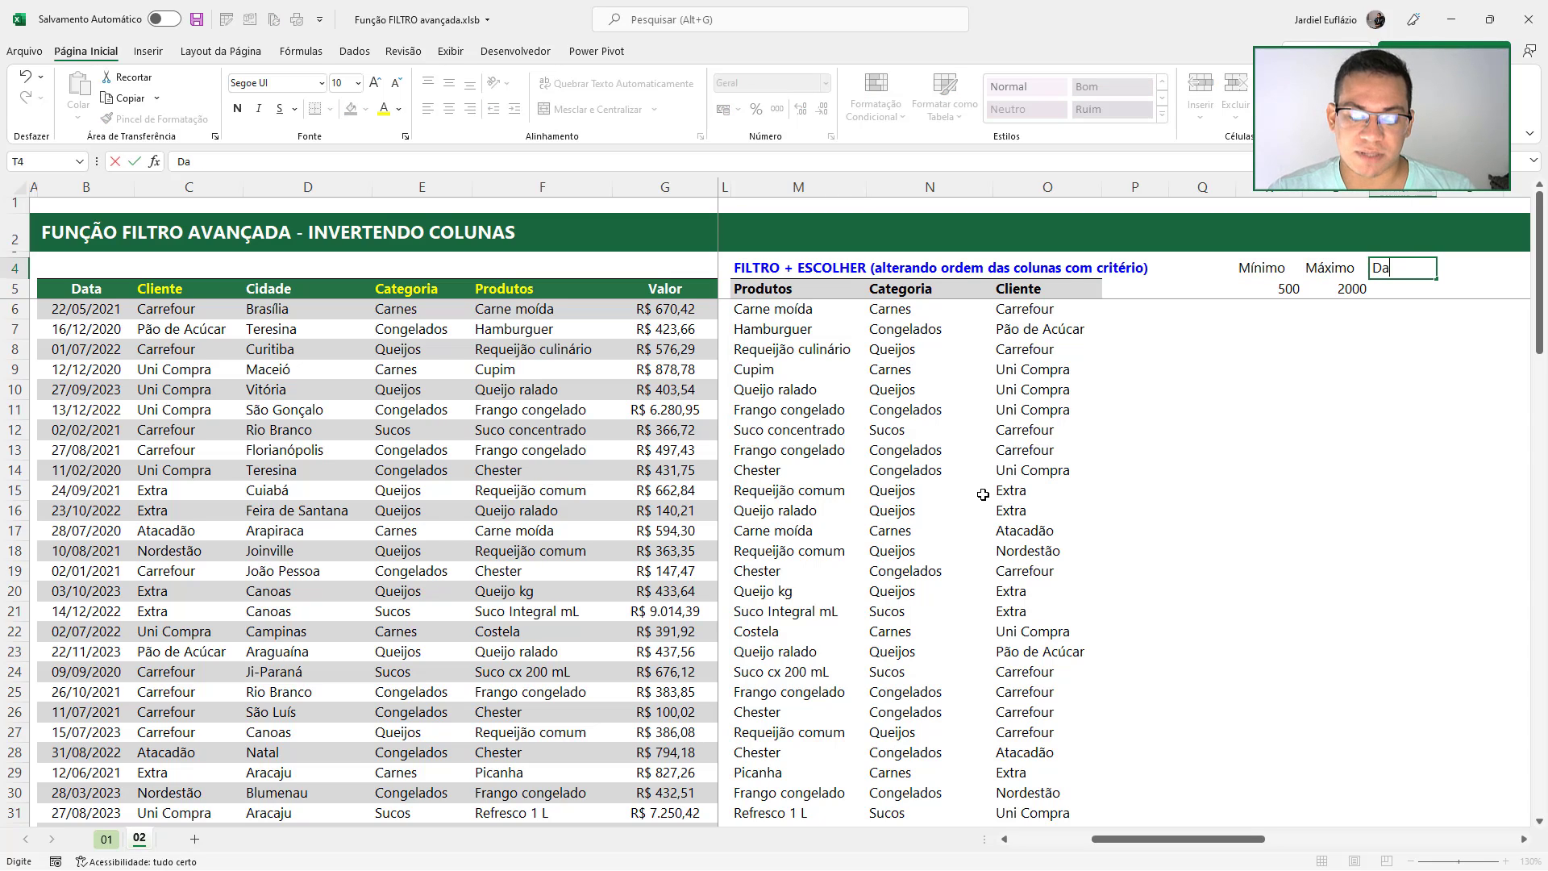
text(ta mínima)
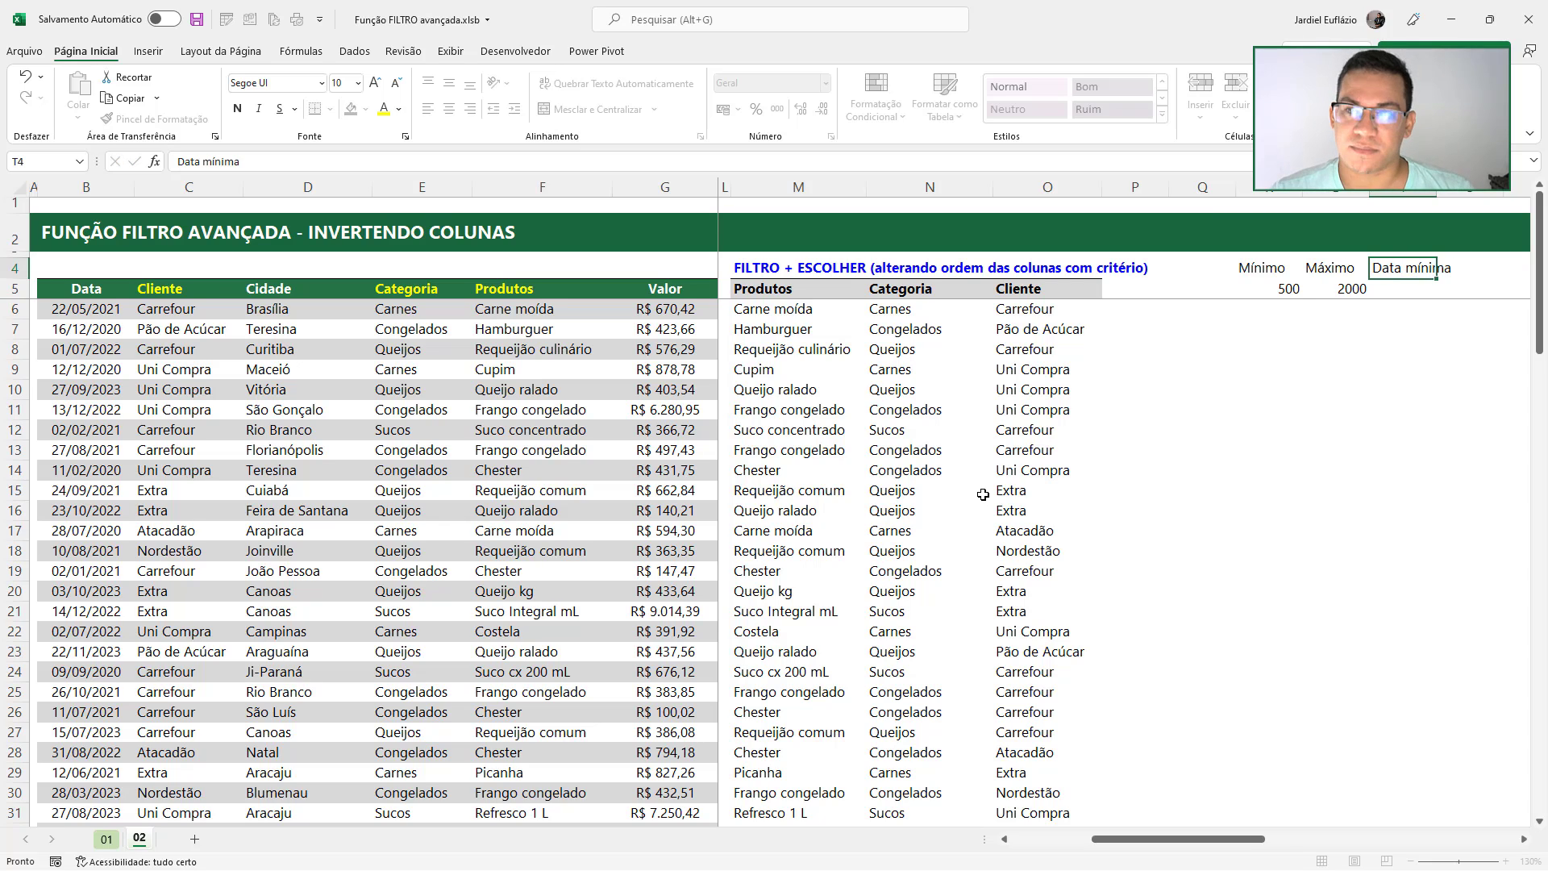
key(Return)
text(set/)
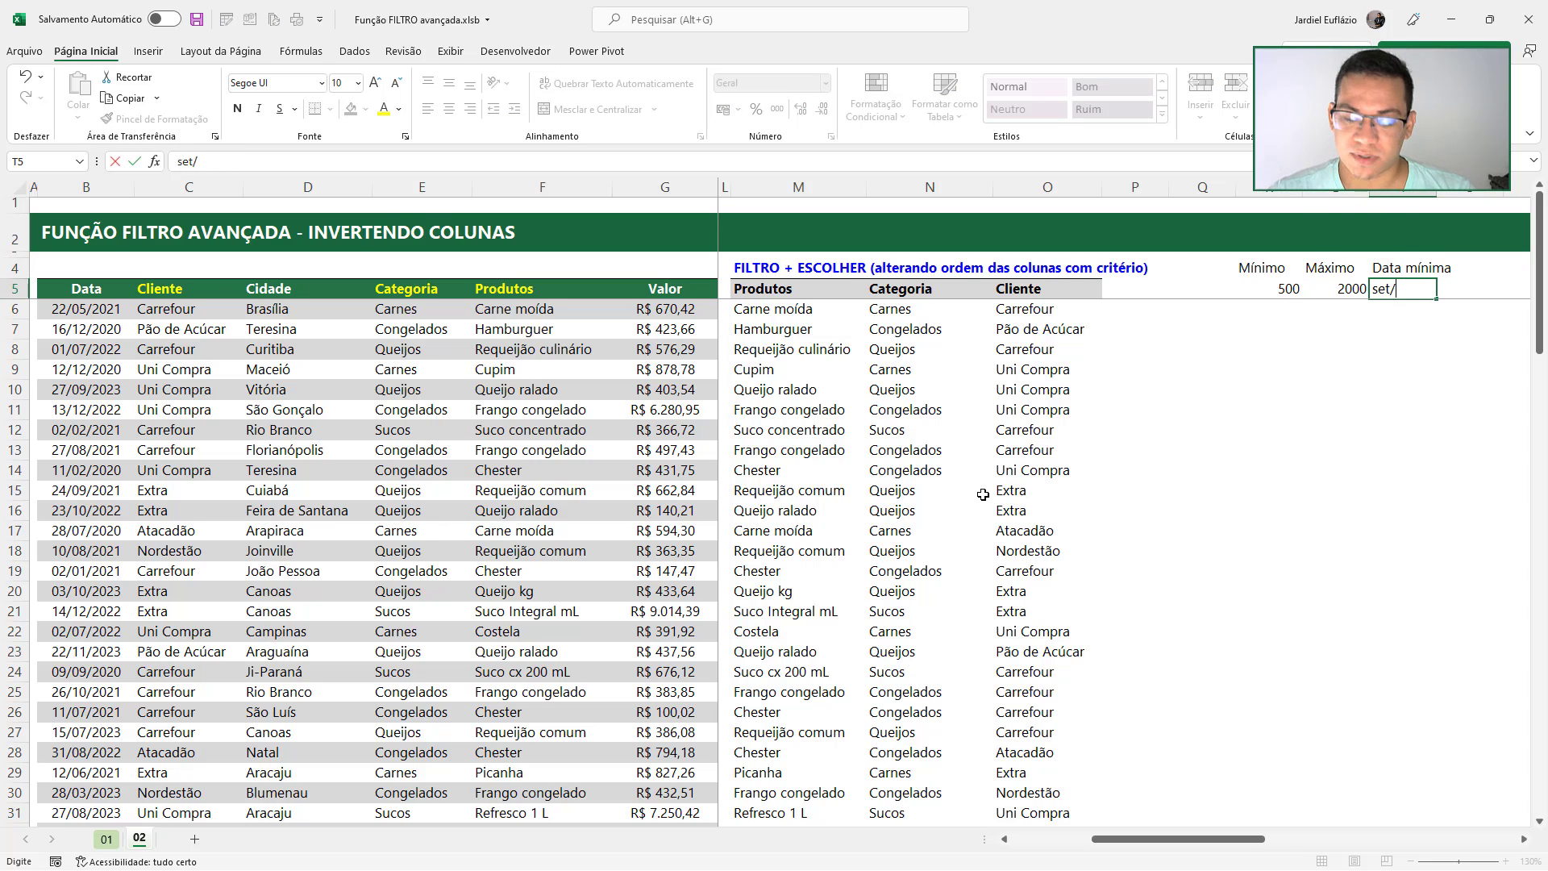
text(2020)
key(Return)
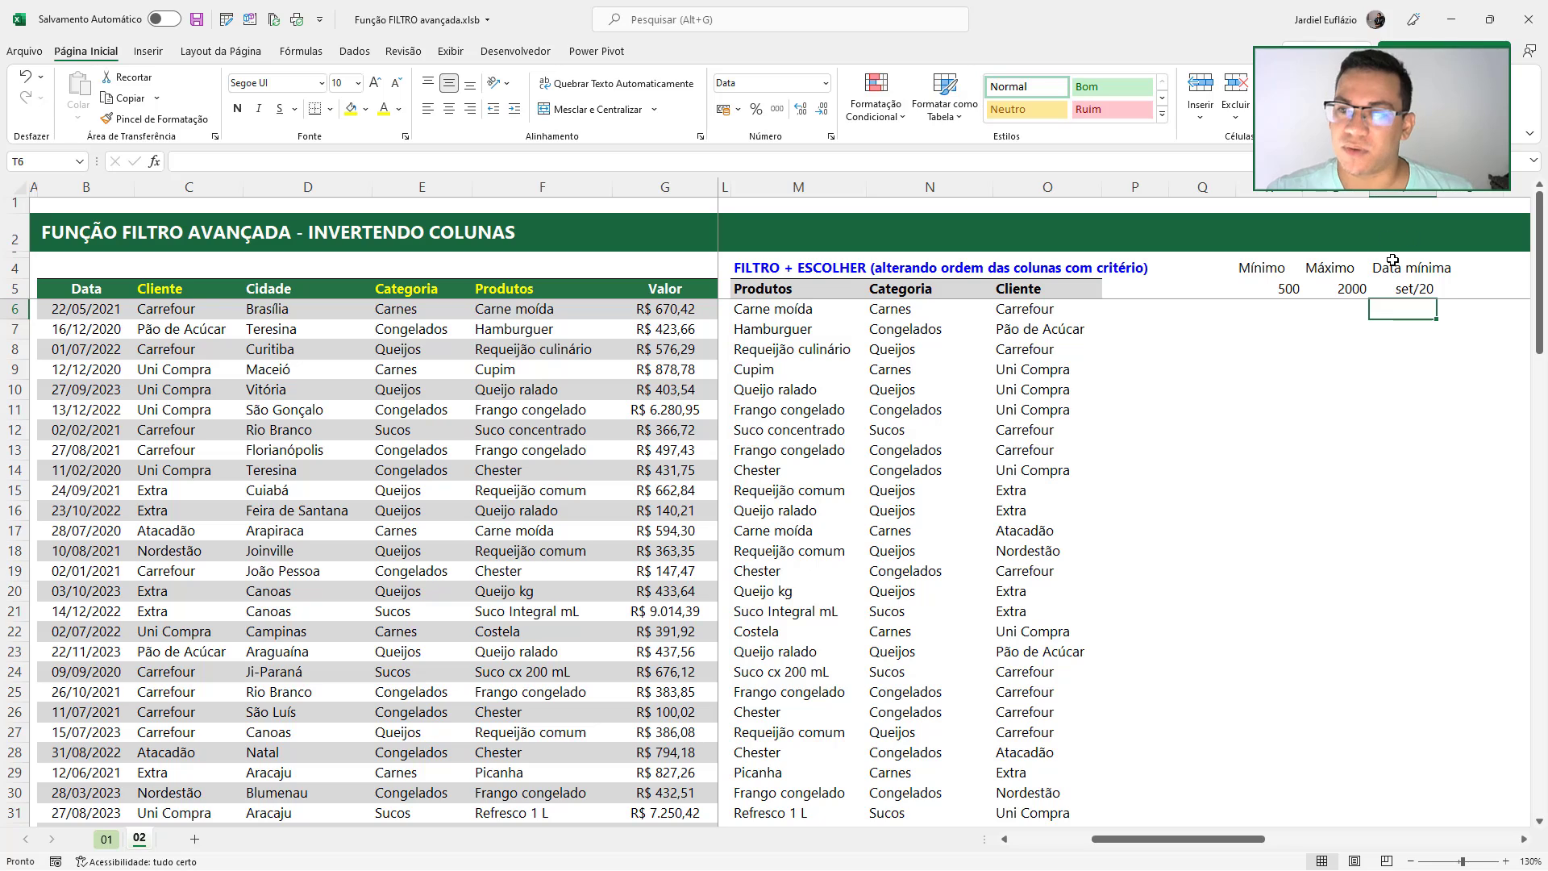
Format the minimum date in T5 with the Data Abreviada number format
double_click(1388, 289)
key(Escape)
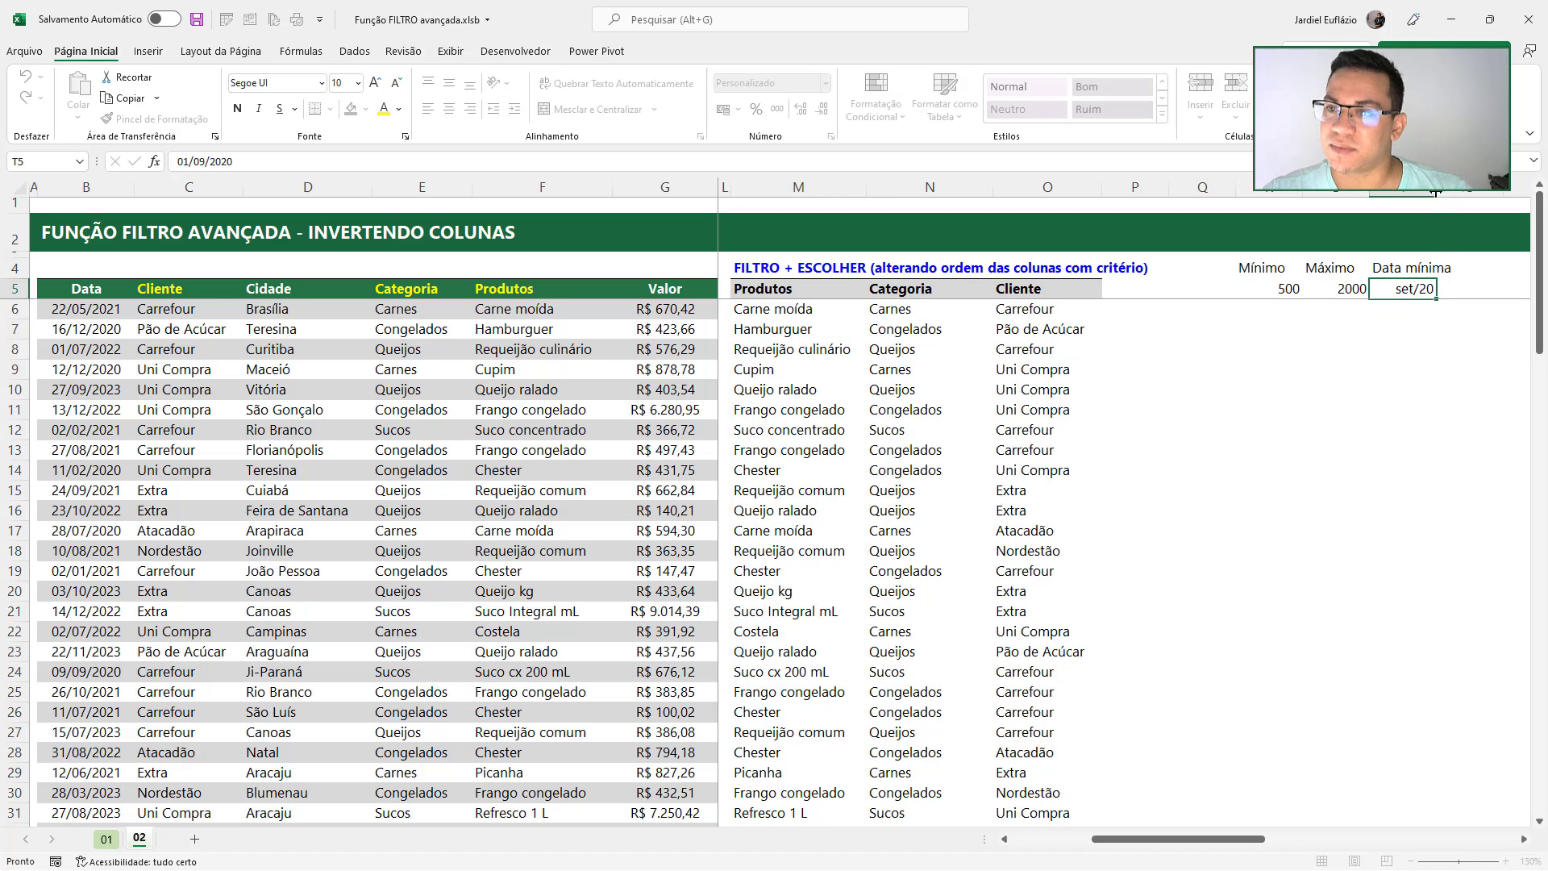
click(825, 83)
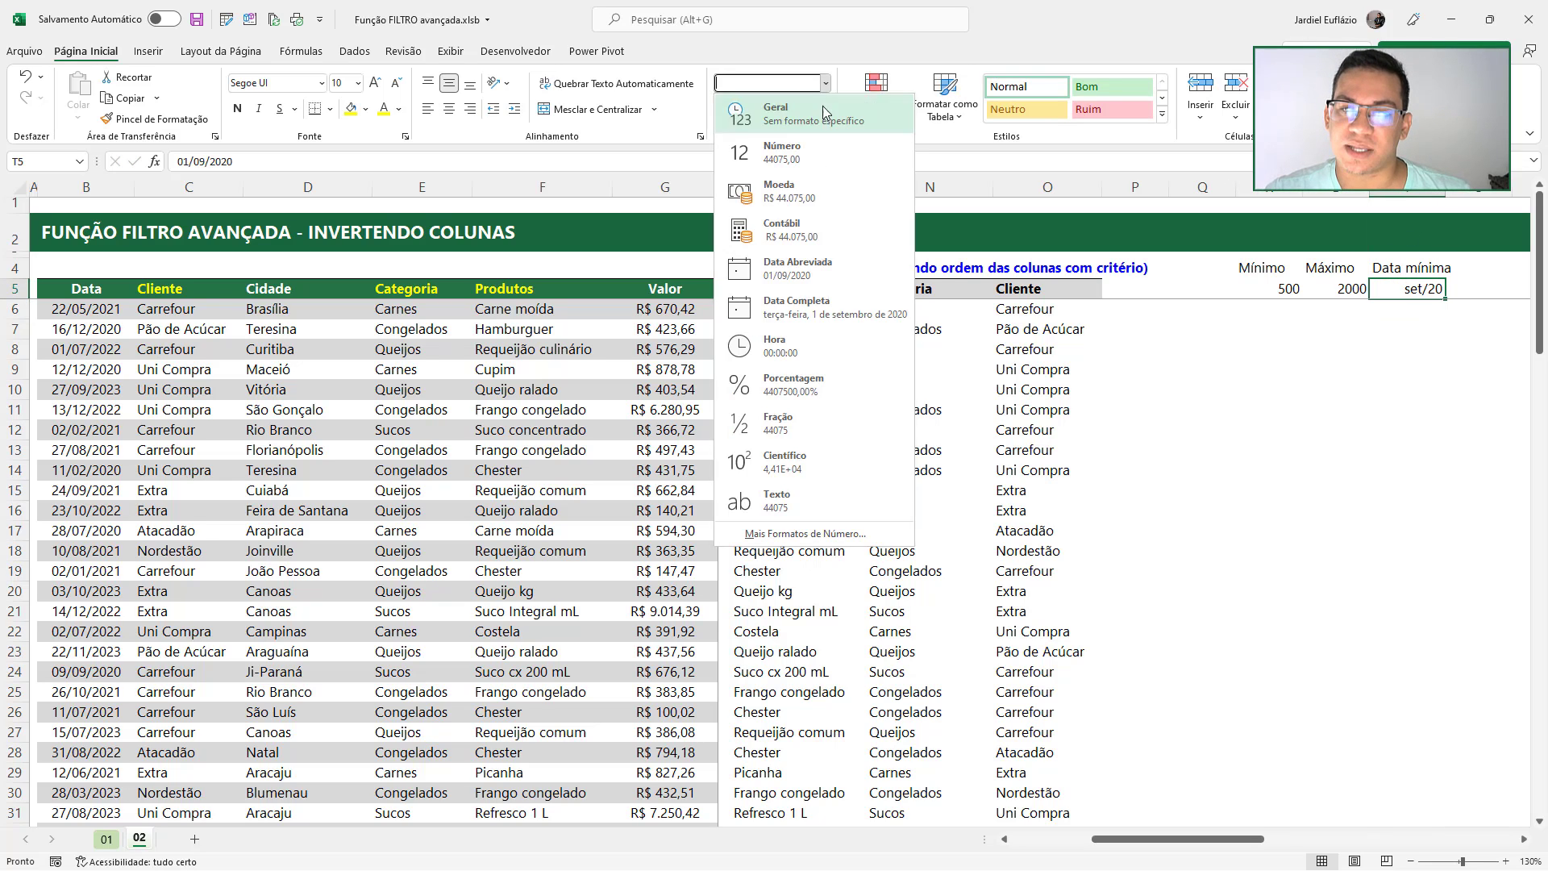
click(823, 276)
drag(1418, 296, 1277, 291)
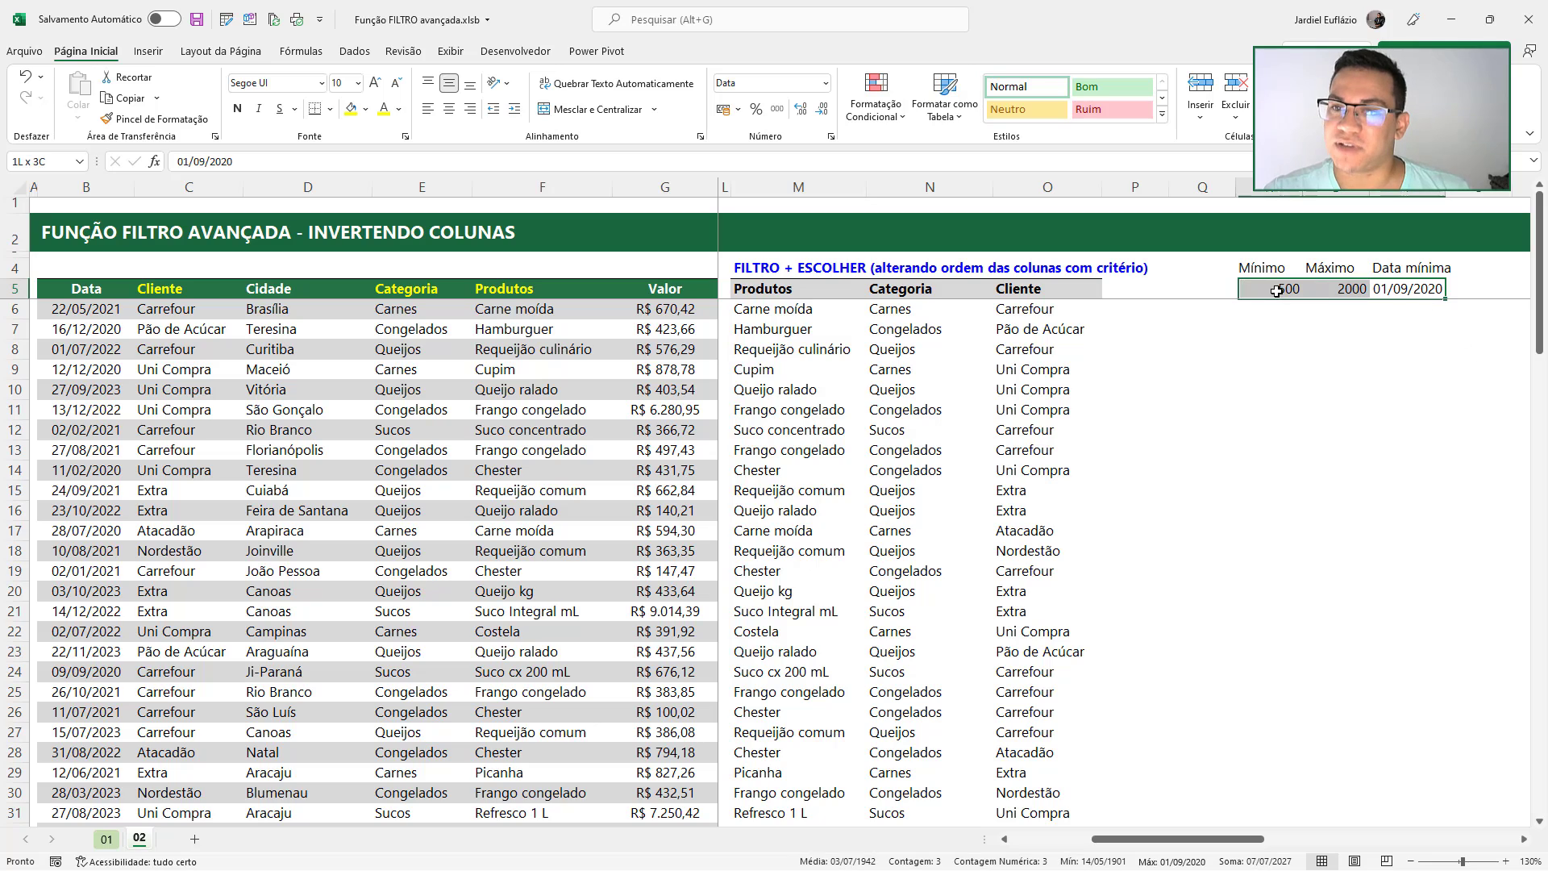
click(797, 285)
key(Down)
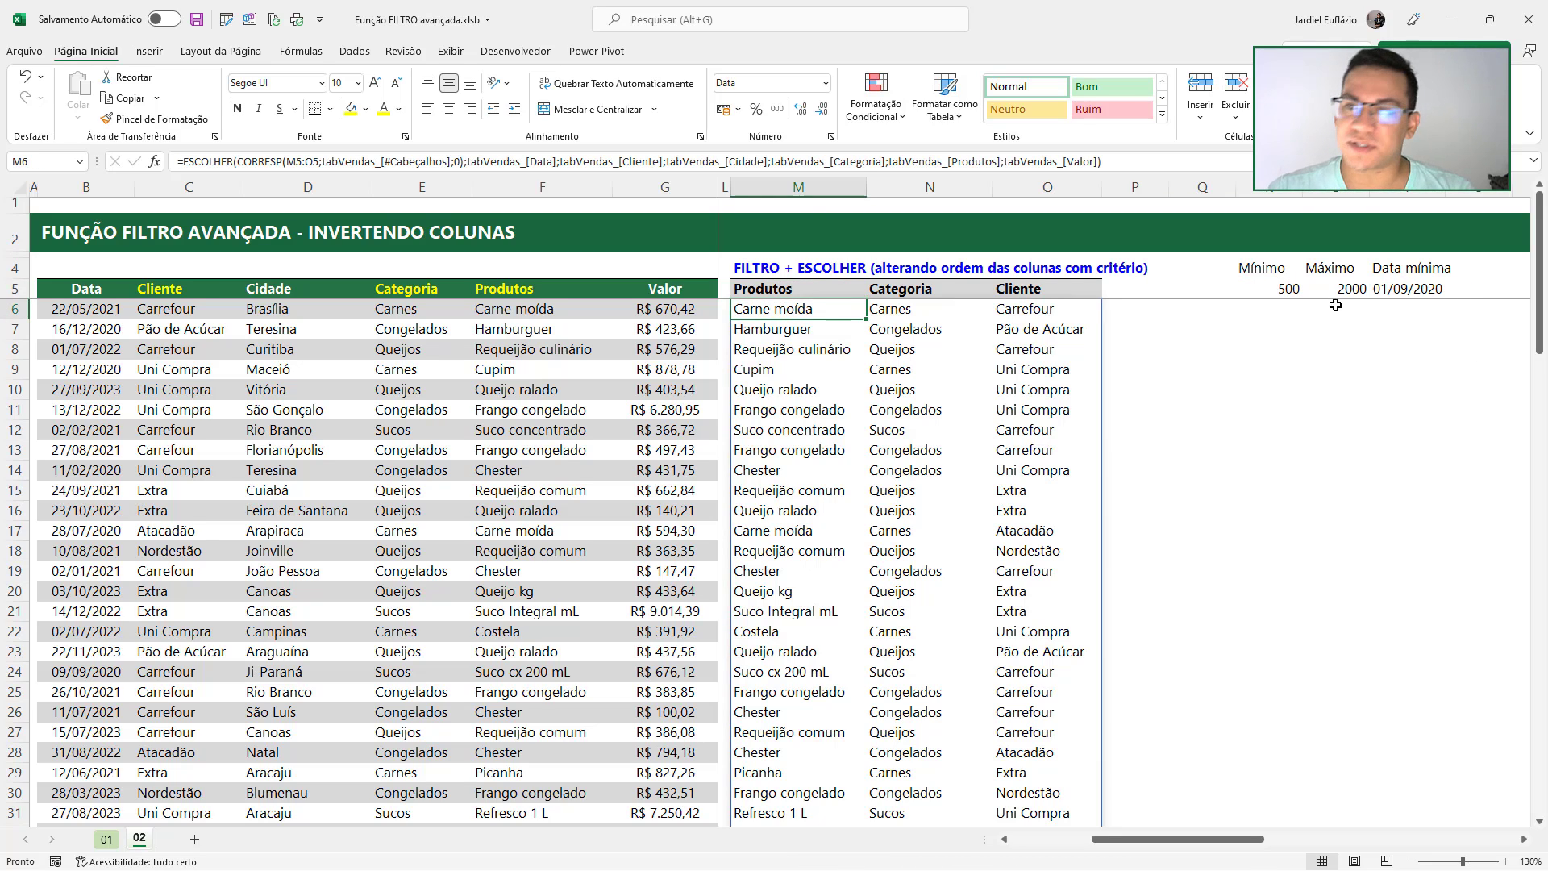
Format the limits in R5:S5 as currency and style the labels in R4:T4 with bold, centred text and a light grey fill
drag(1342, 289, 1392, 270)
key(ctrl+shift+4)
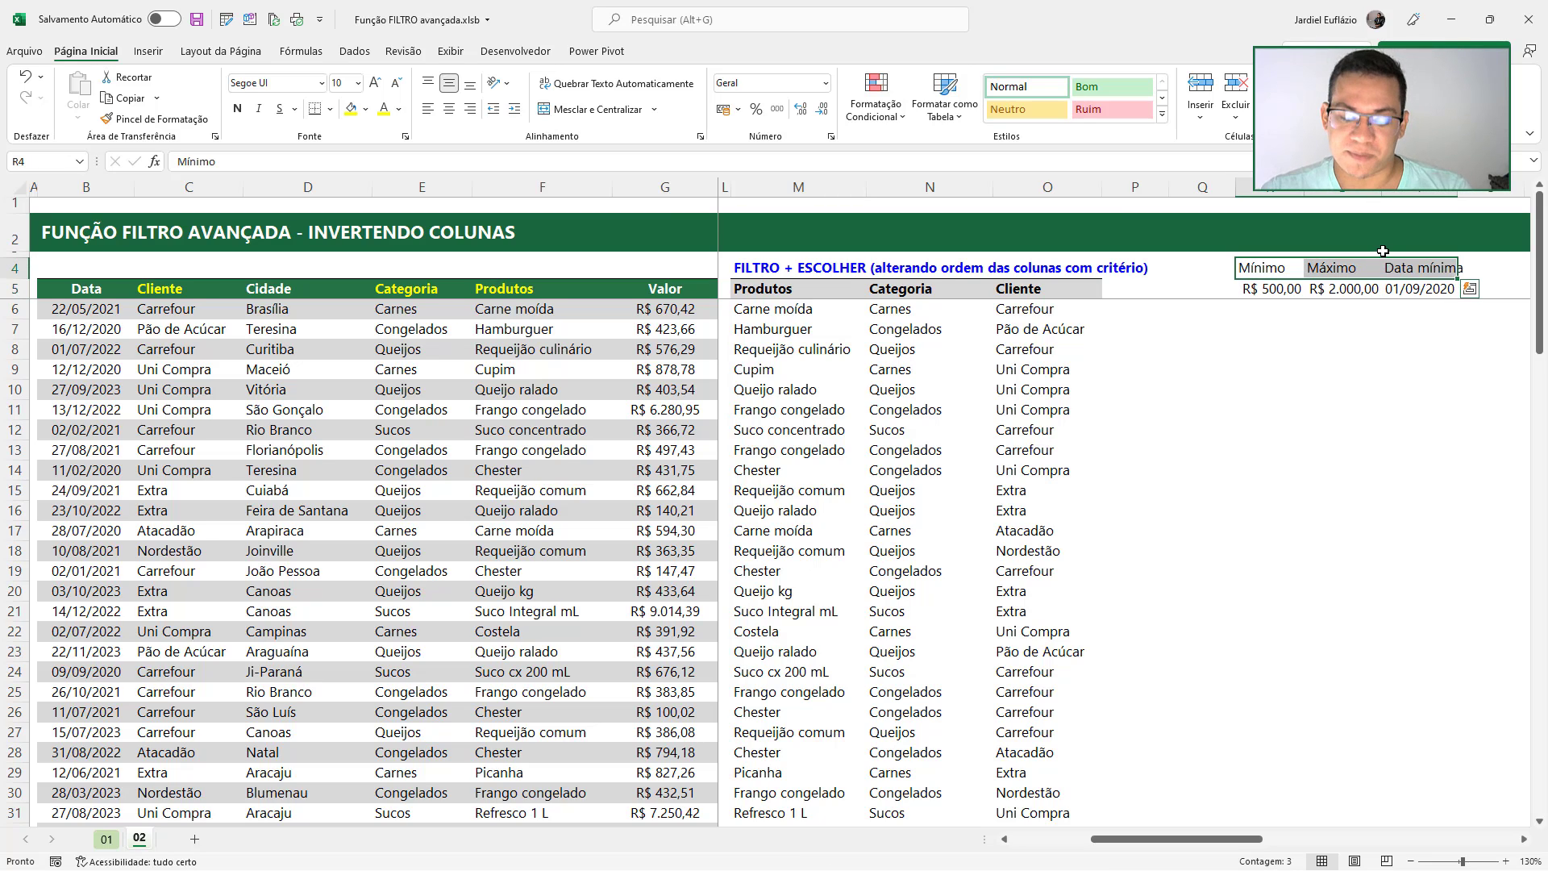
key(ctrl+n)
click(367, 111)
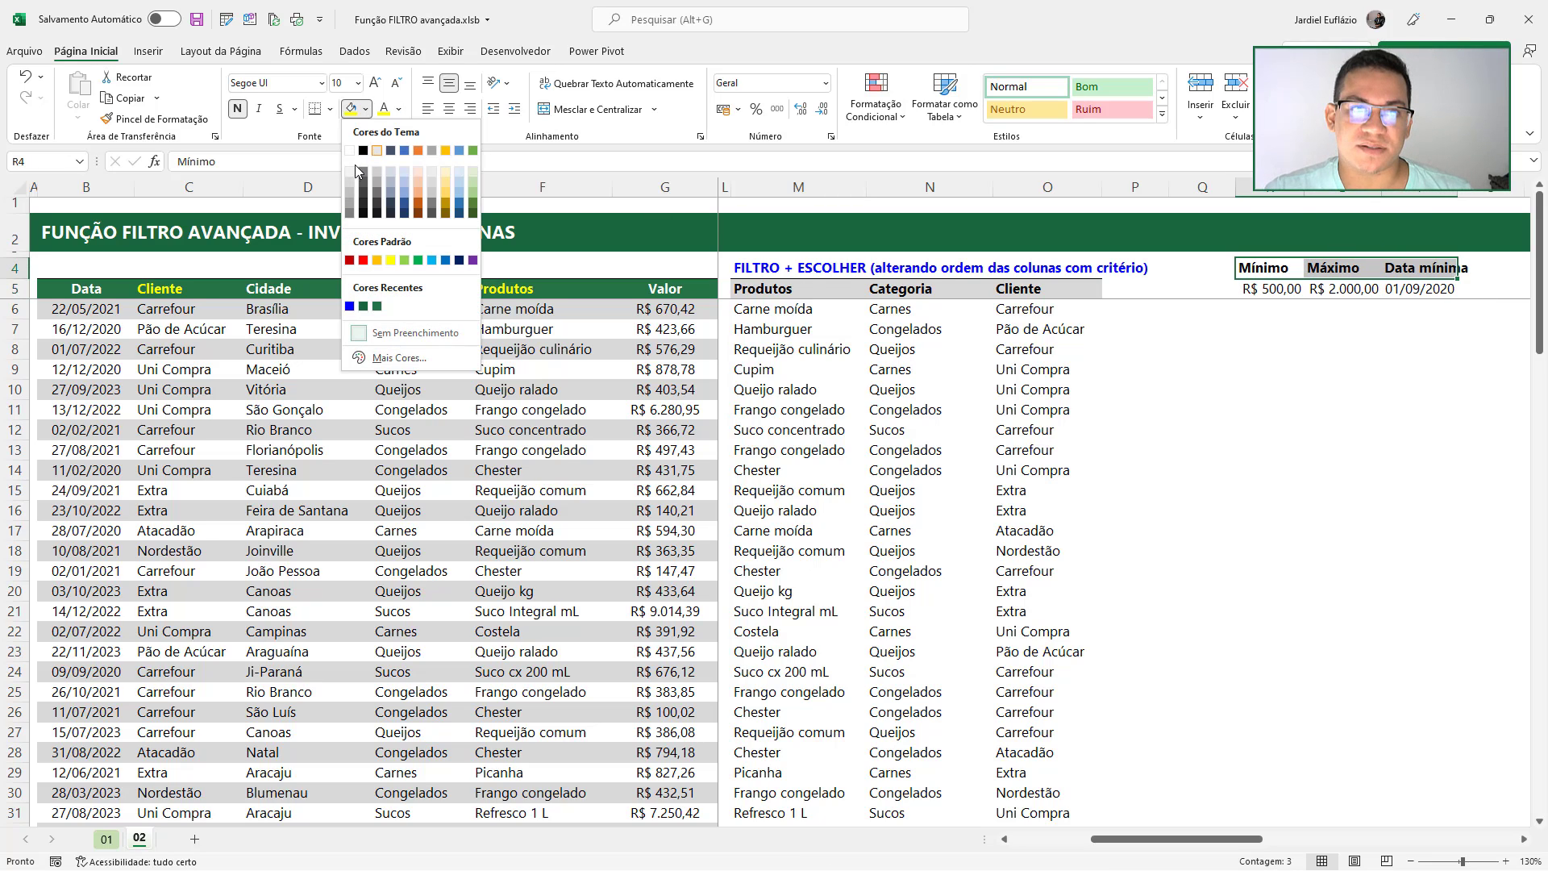
click(354, 165)
click(1387, 427)
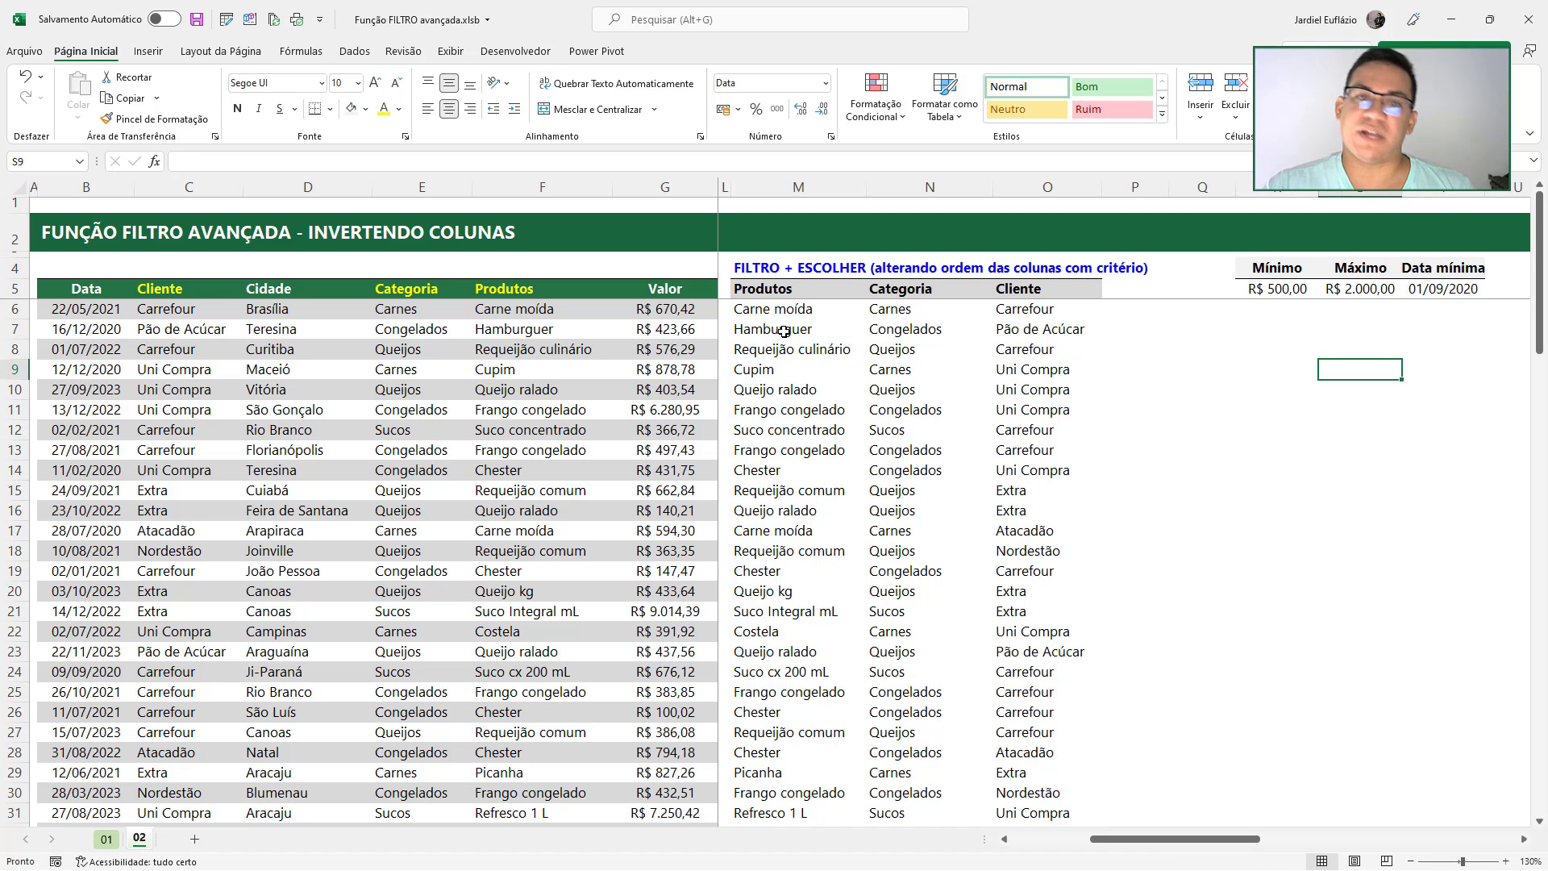
Nest the ESCOLHER formula in M6 as the matriz argument of FILTRO, on its own indented line ending with a semicolon
click(771, 291)
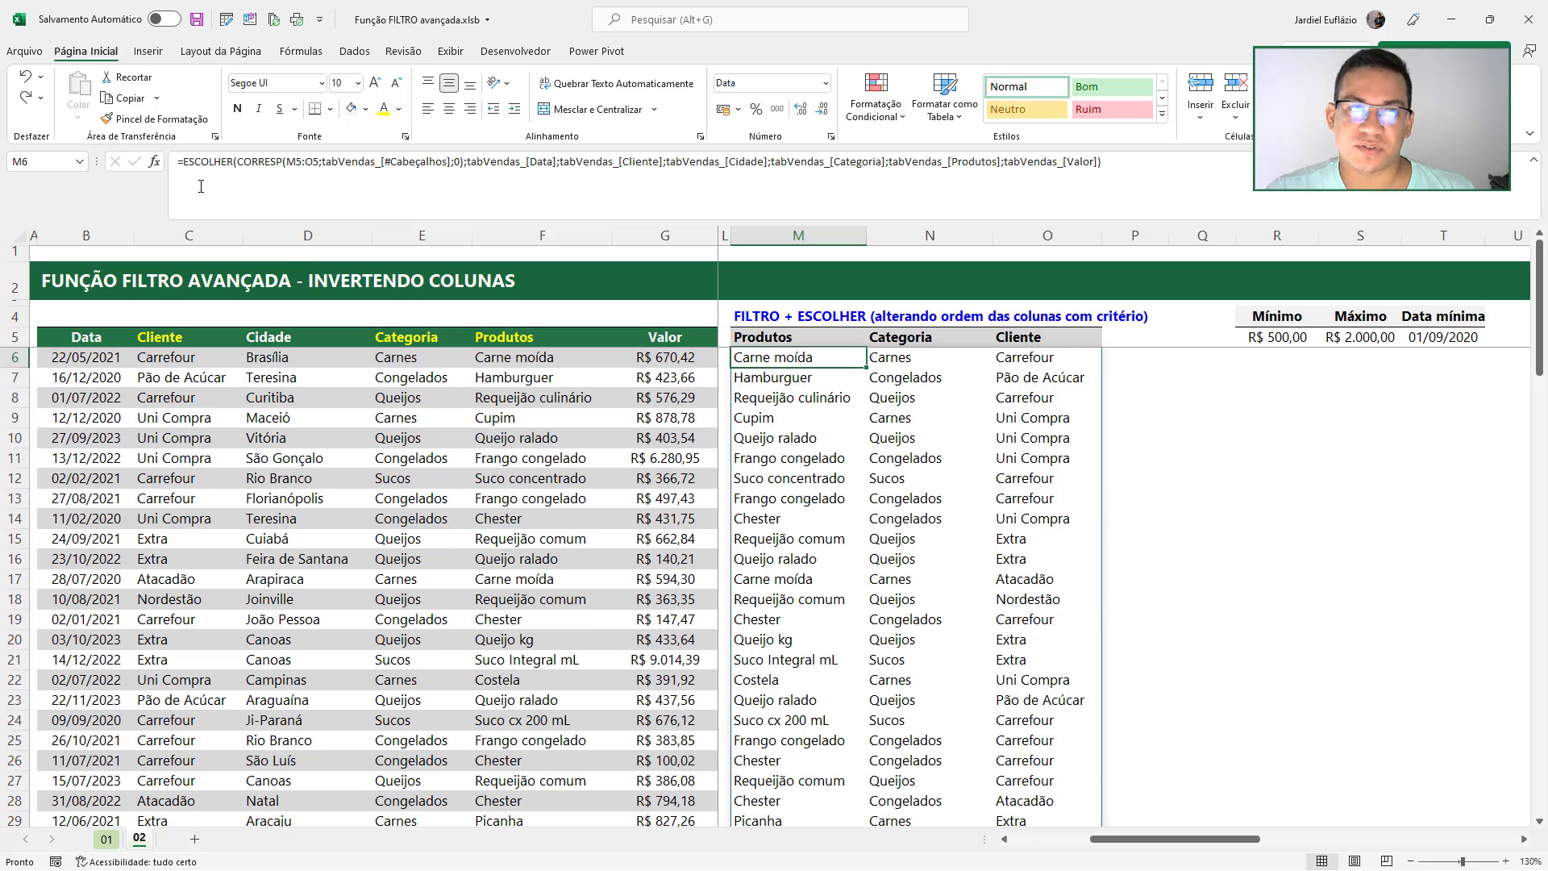
click(184, 165)
key(alt+Return)
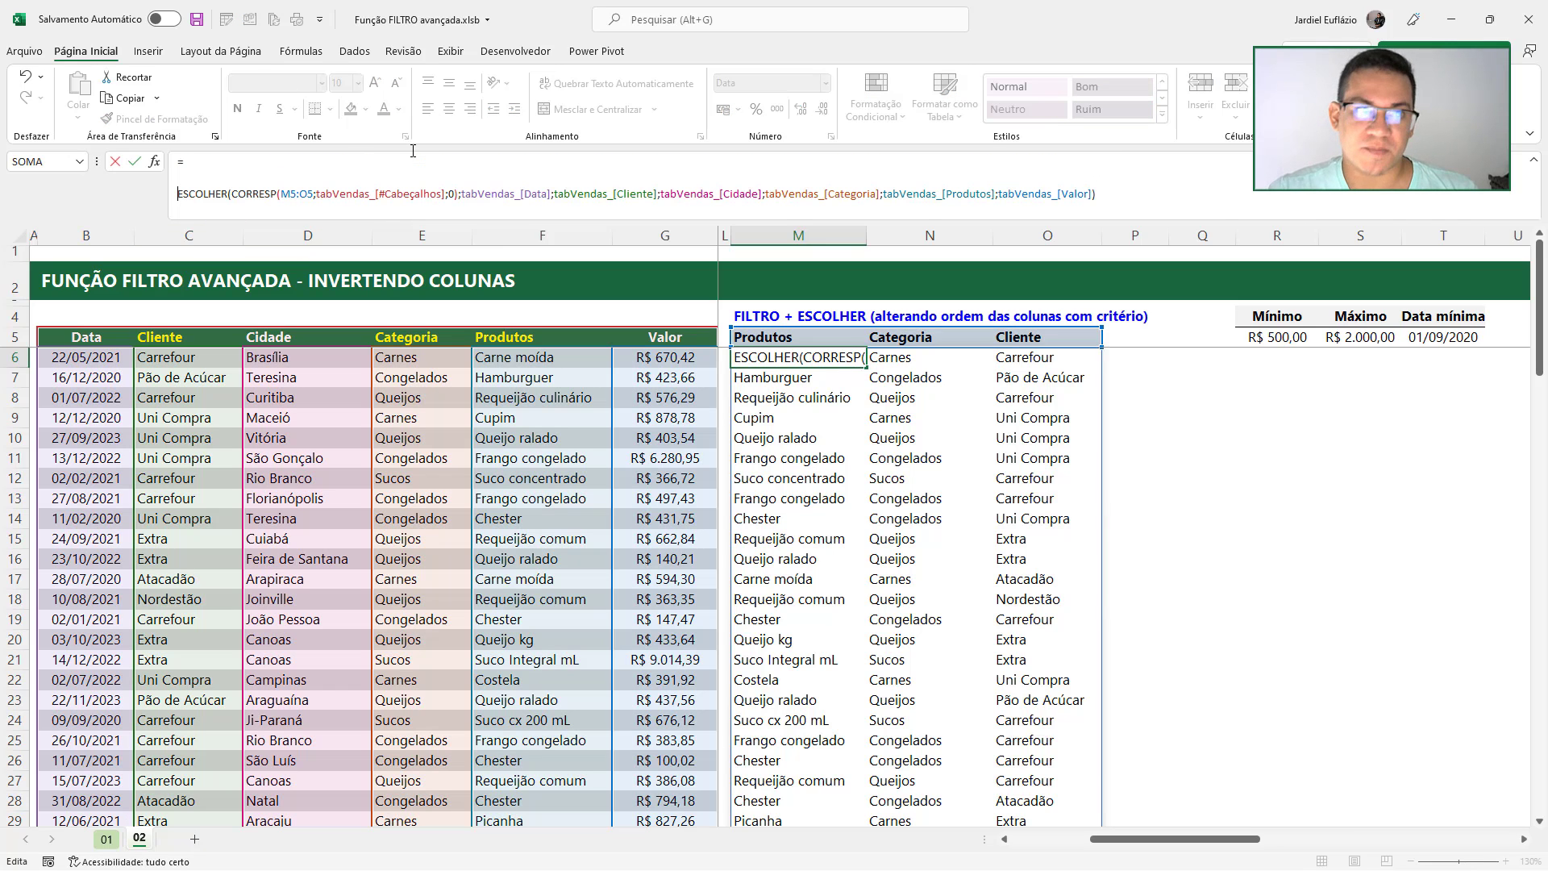
text(filtro()
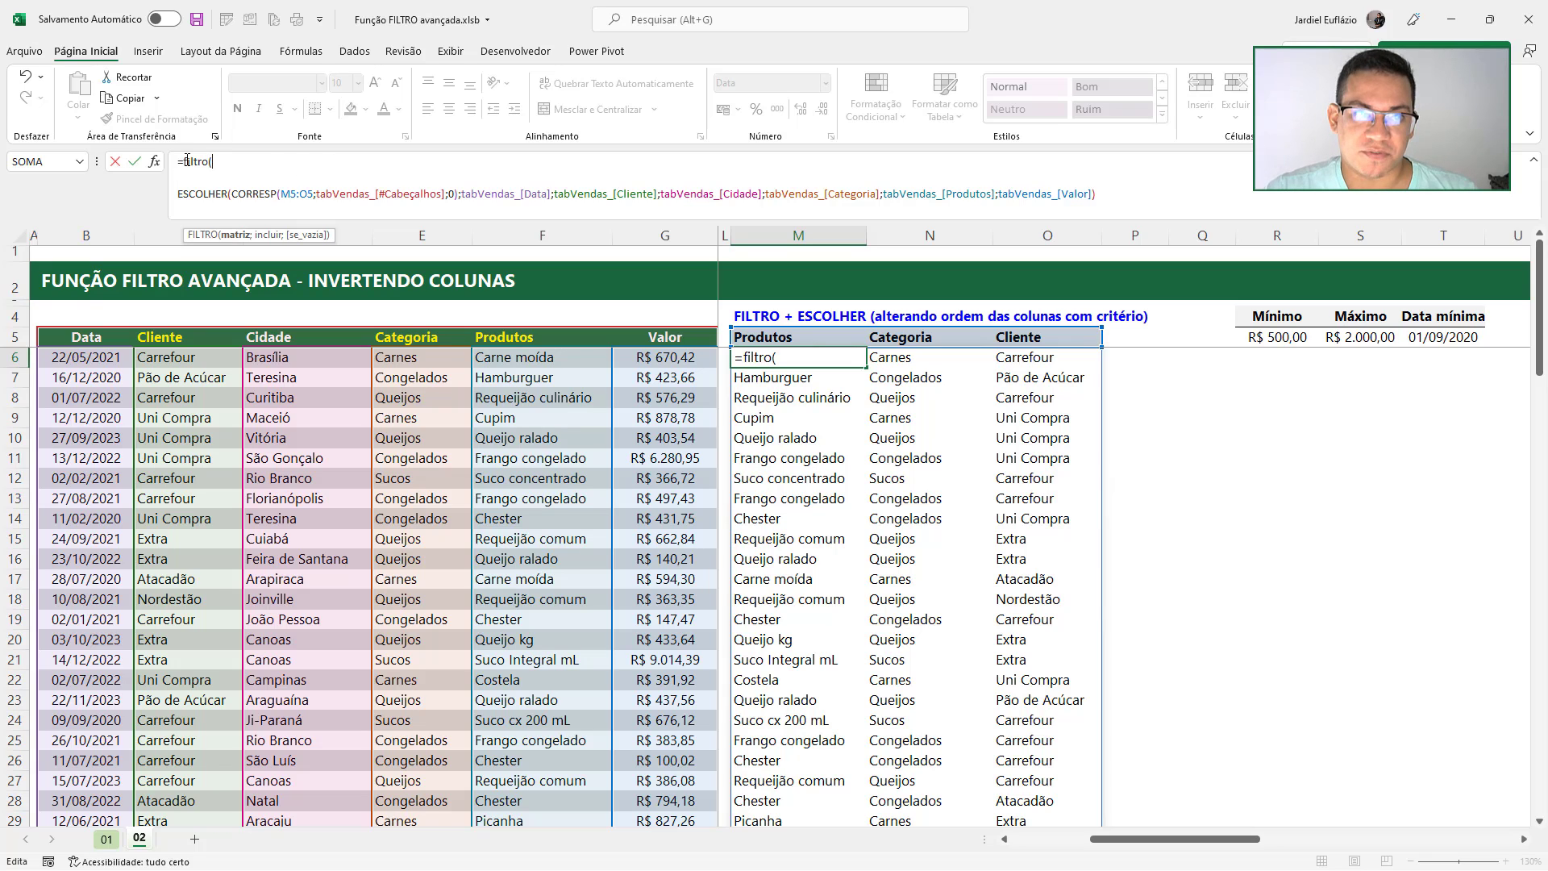
key(Right)
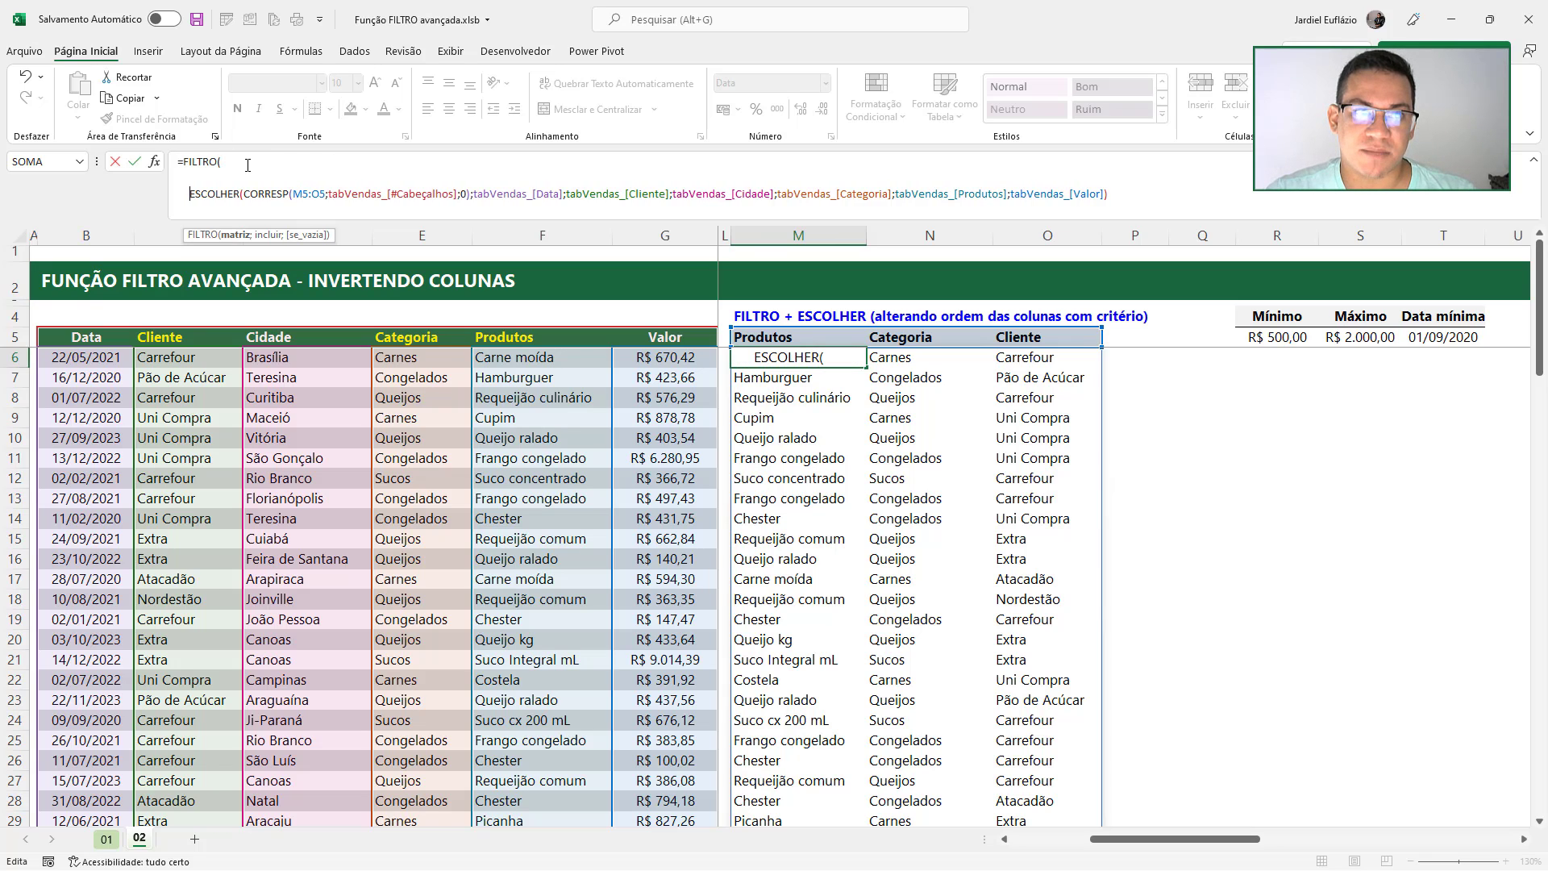
click(243, 164)
key(Down)
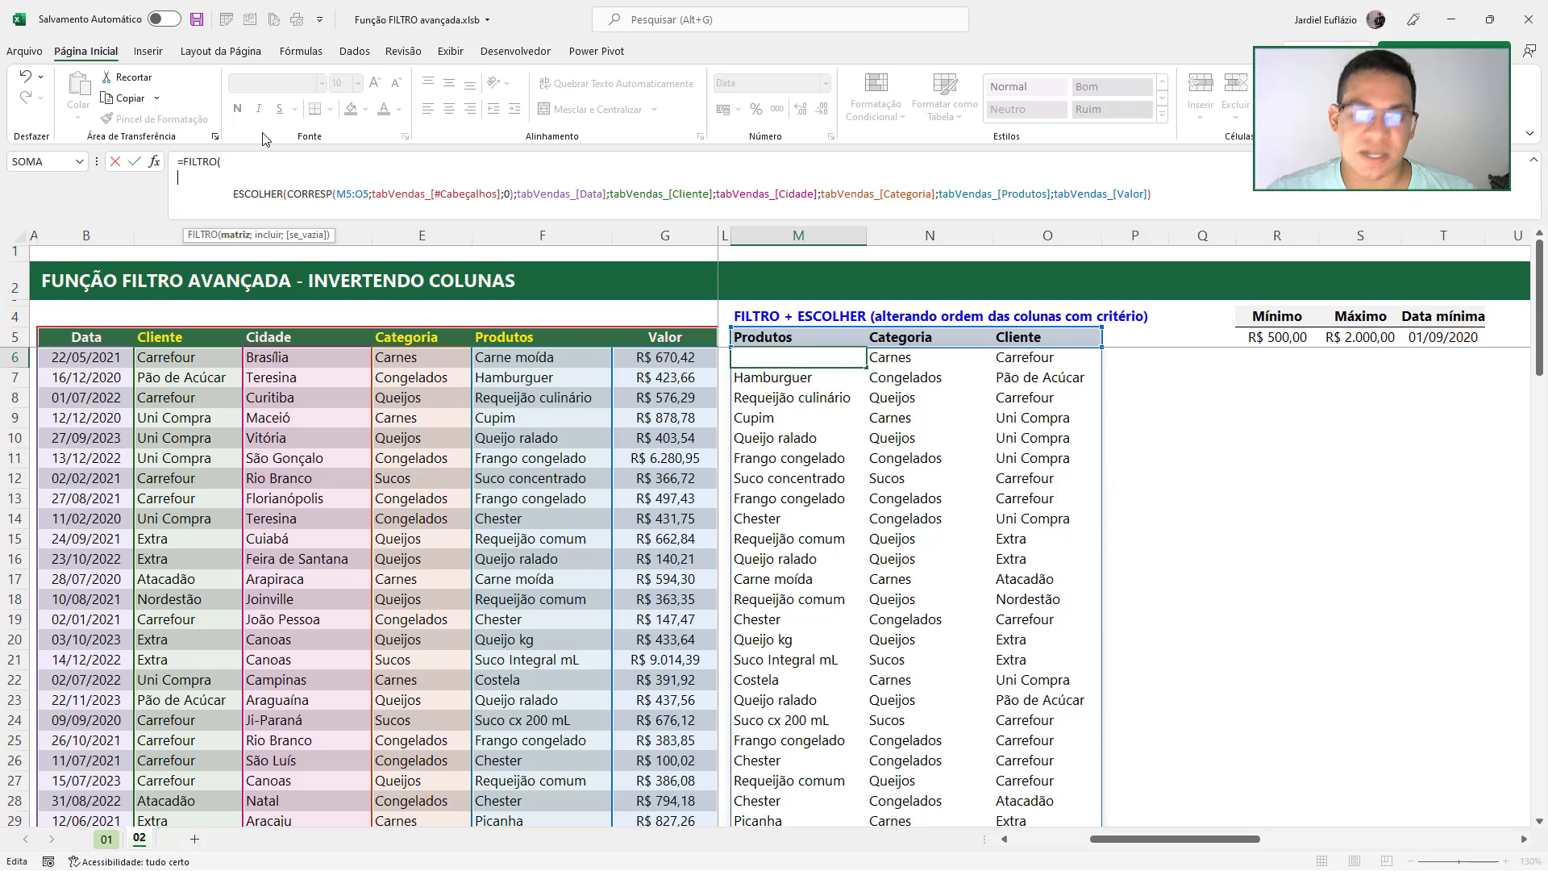
key(Delete)
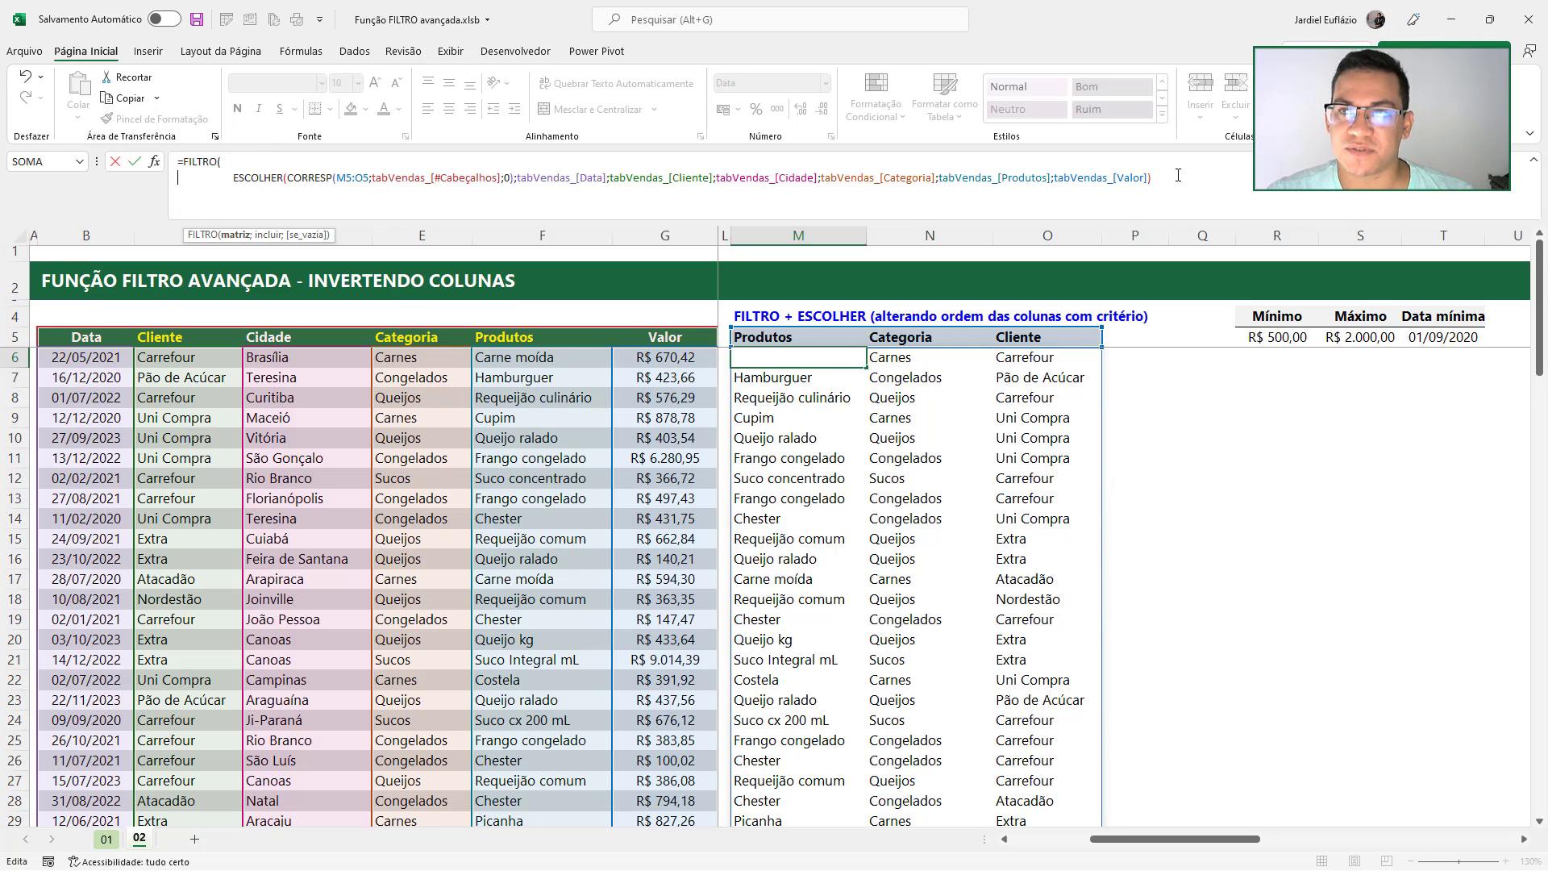
key(End)
text(;)
key(alt+Return)
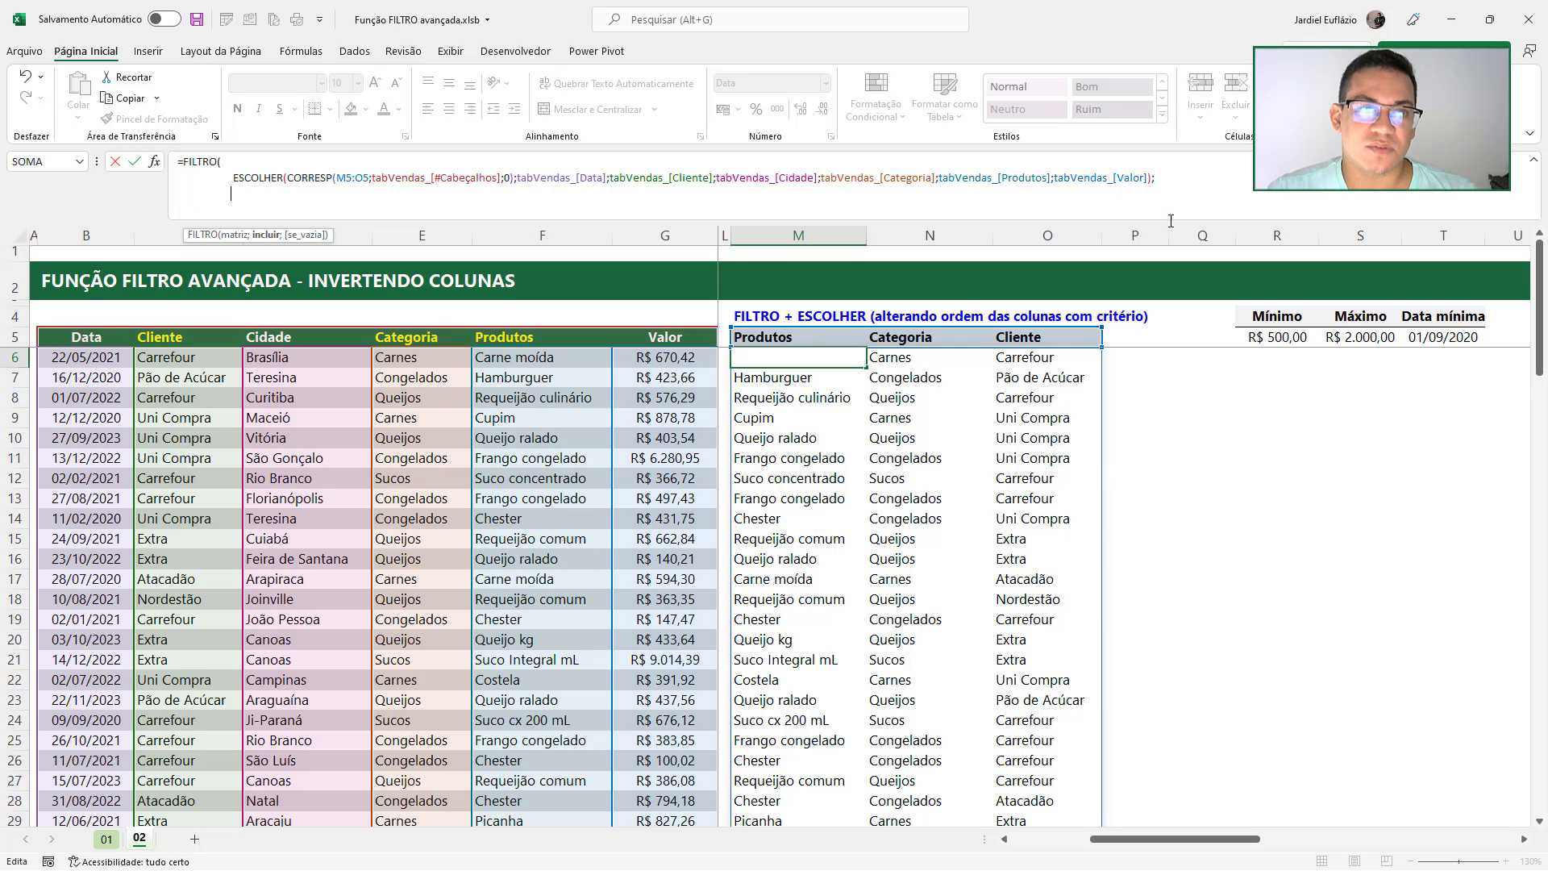
Add the minimum value criterion (tabVendas_[Valor]>=R5)* as the first condition of the FILTRO formula and enlarge the formula area
text(()
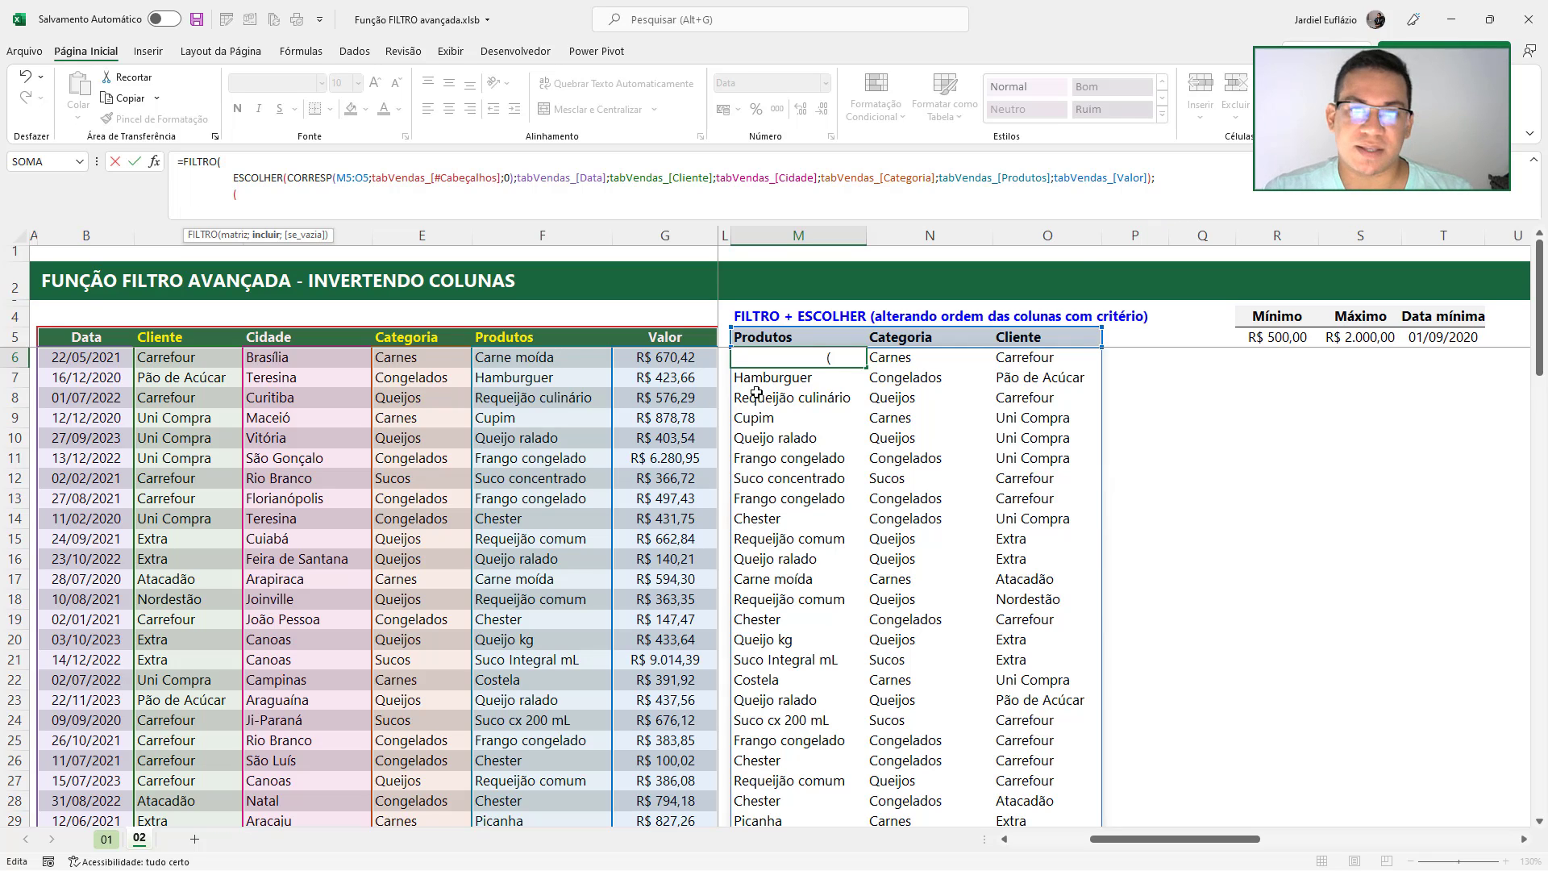
click(660, 477)
key(ctrl+space)
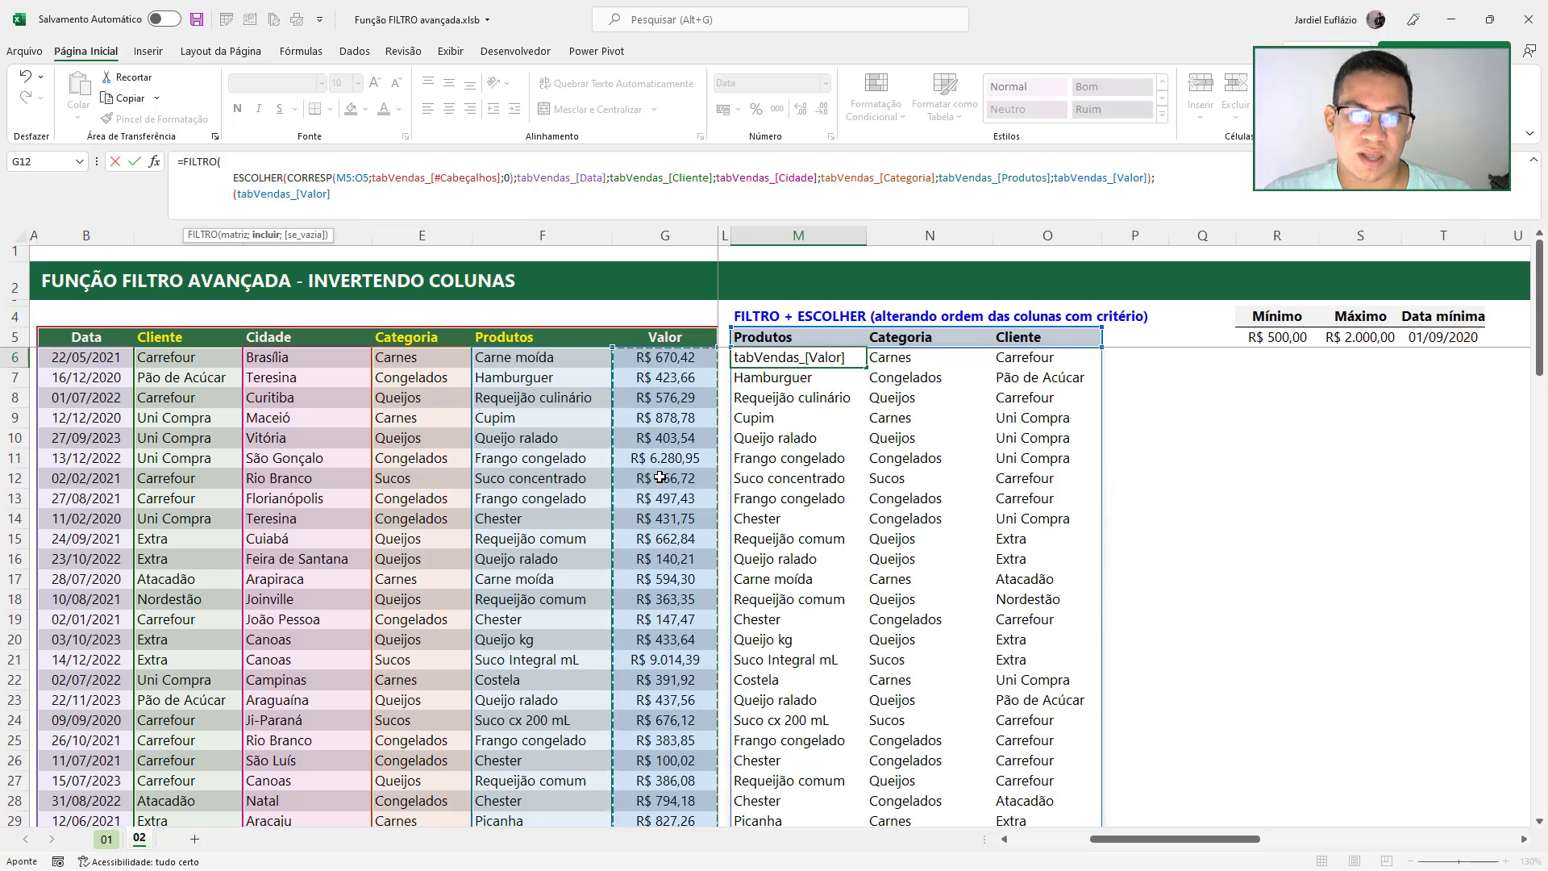
text(>)
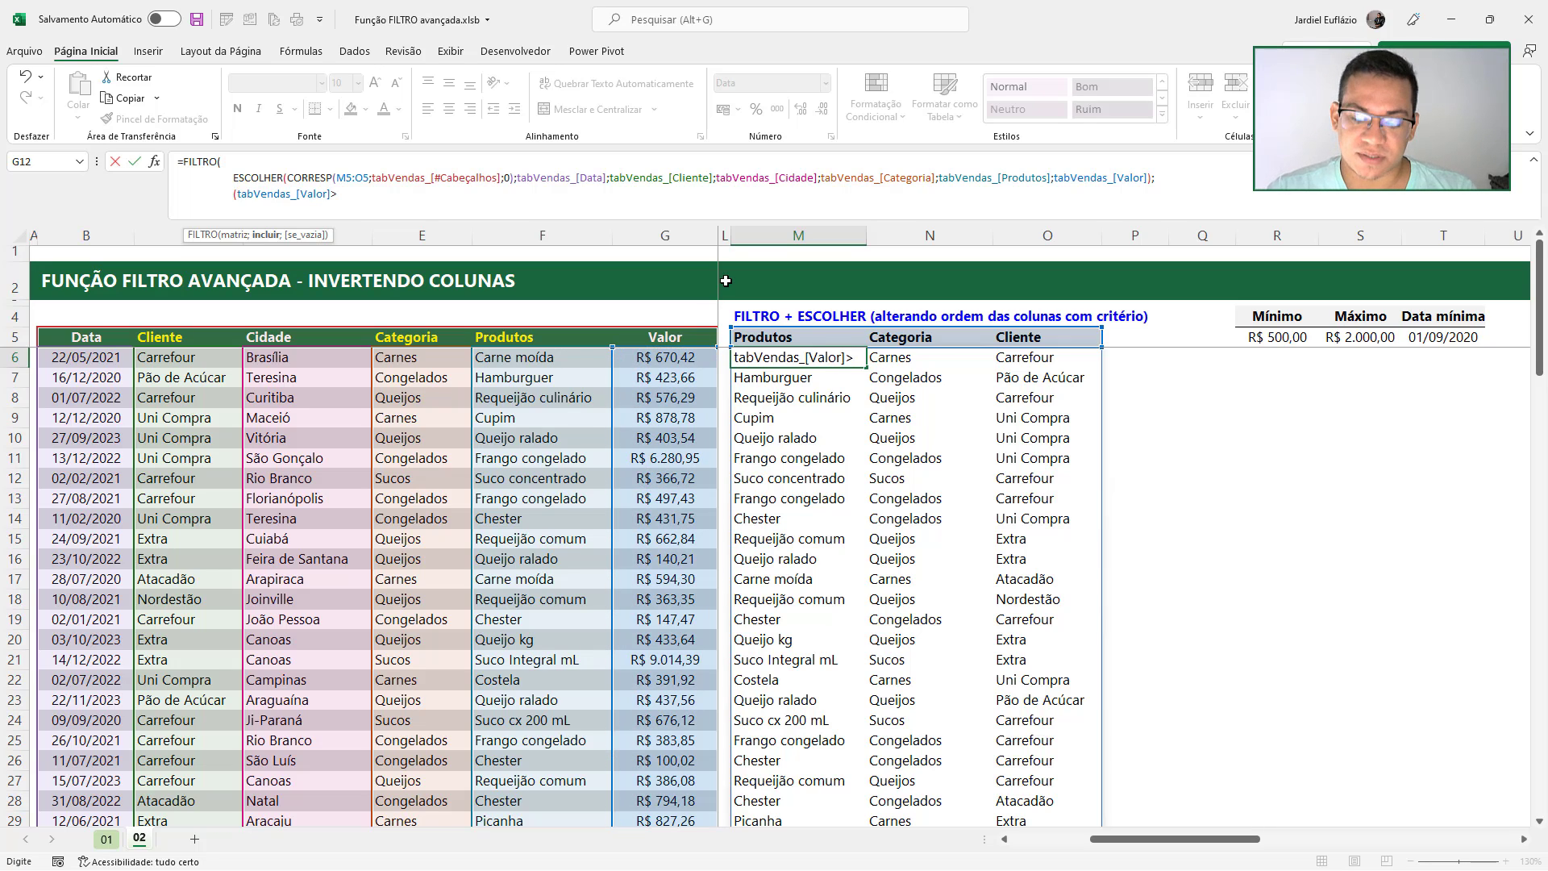
text(=)
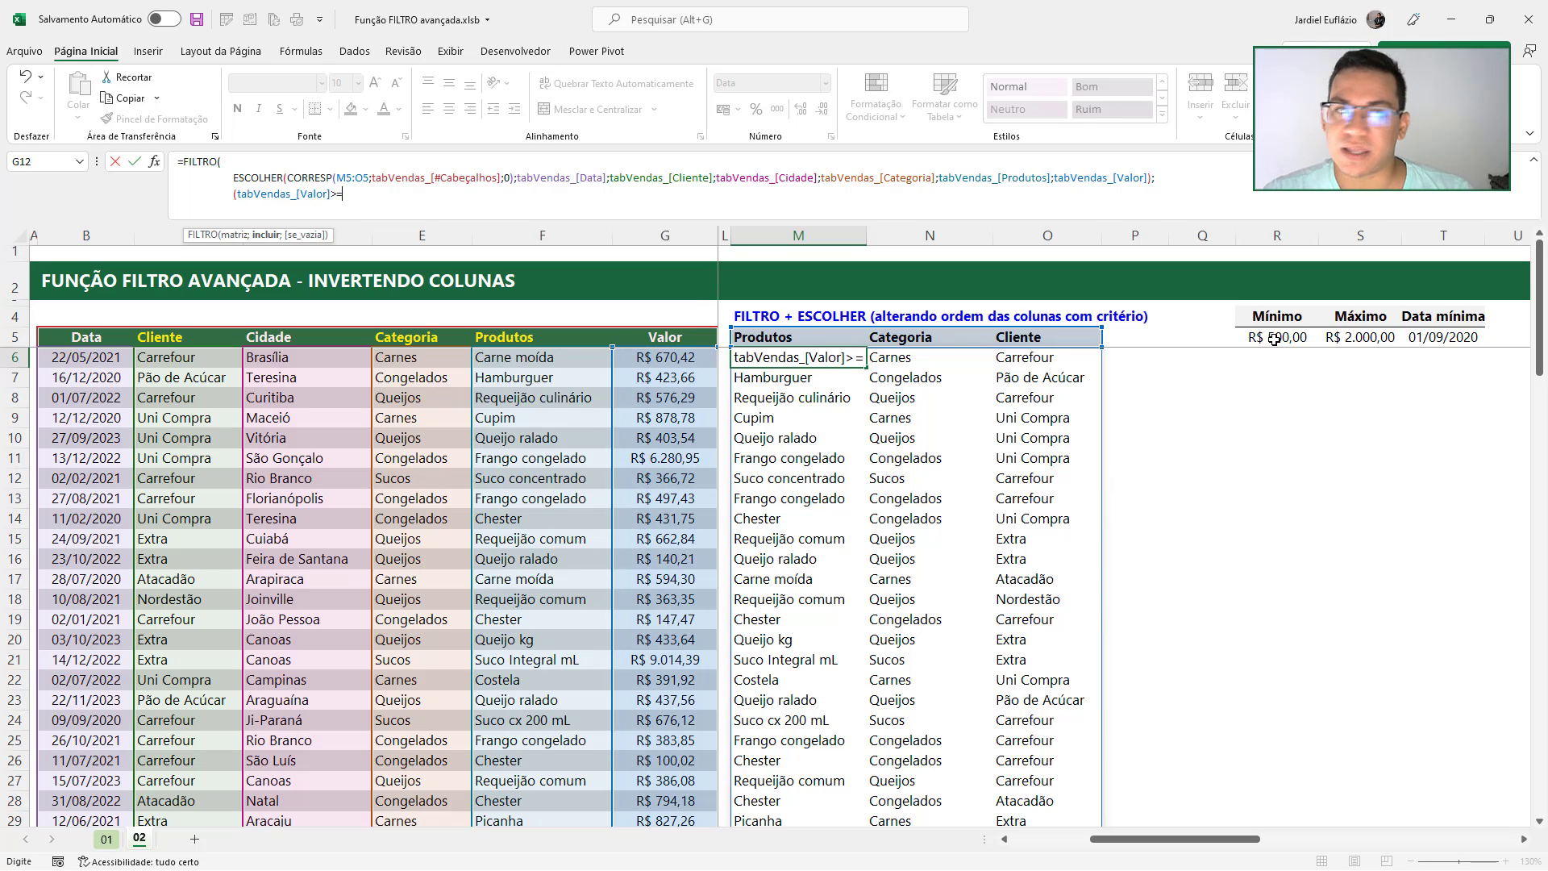
click(1277, 337)
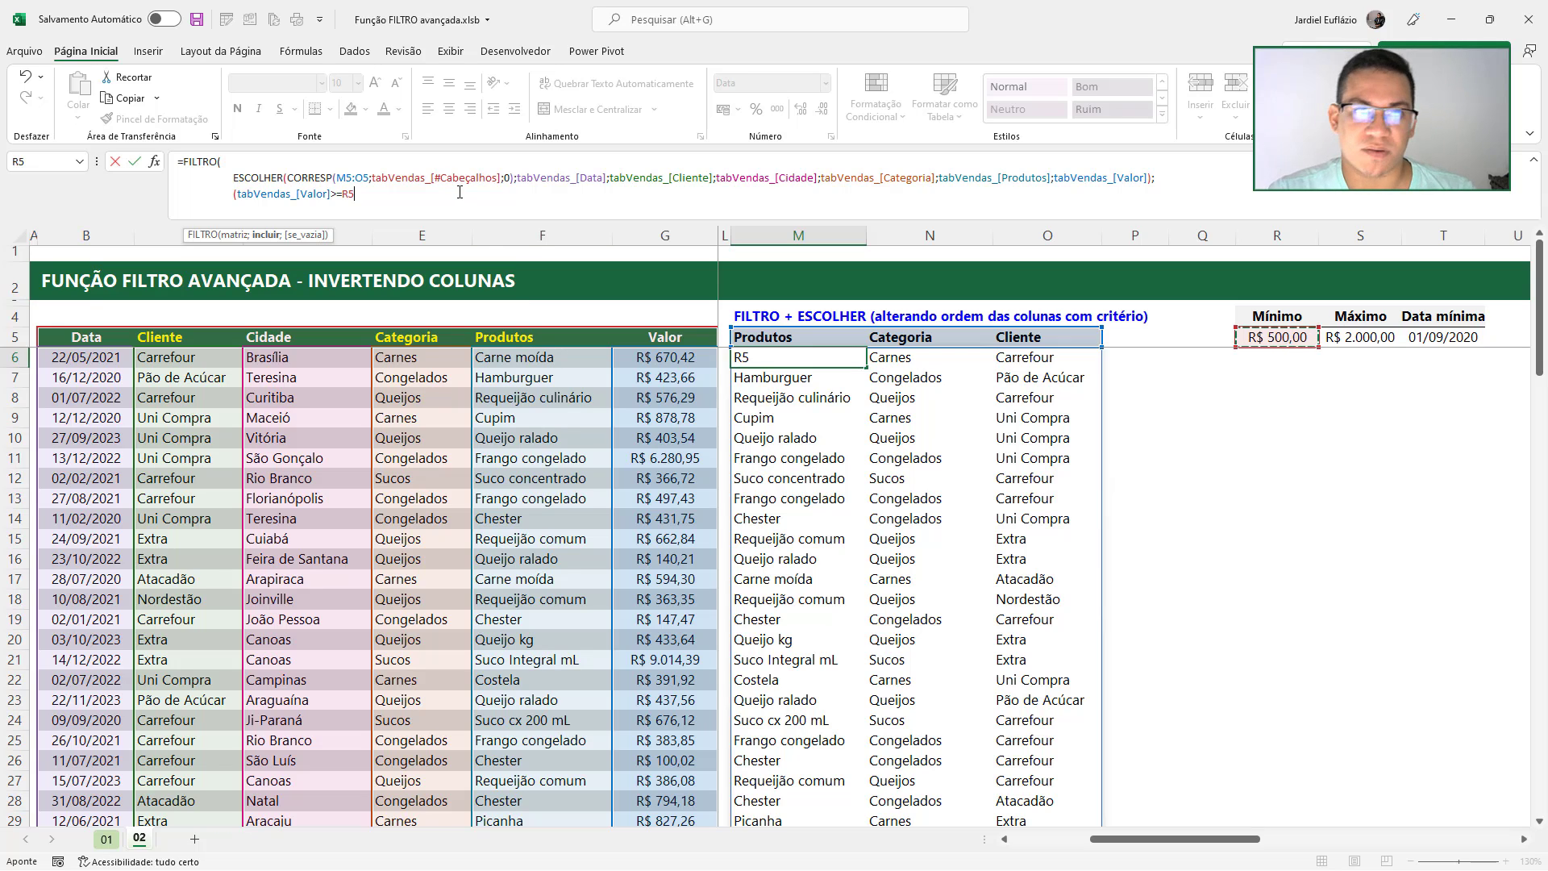
text()*)
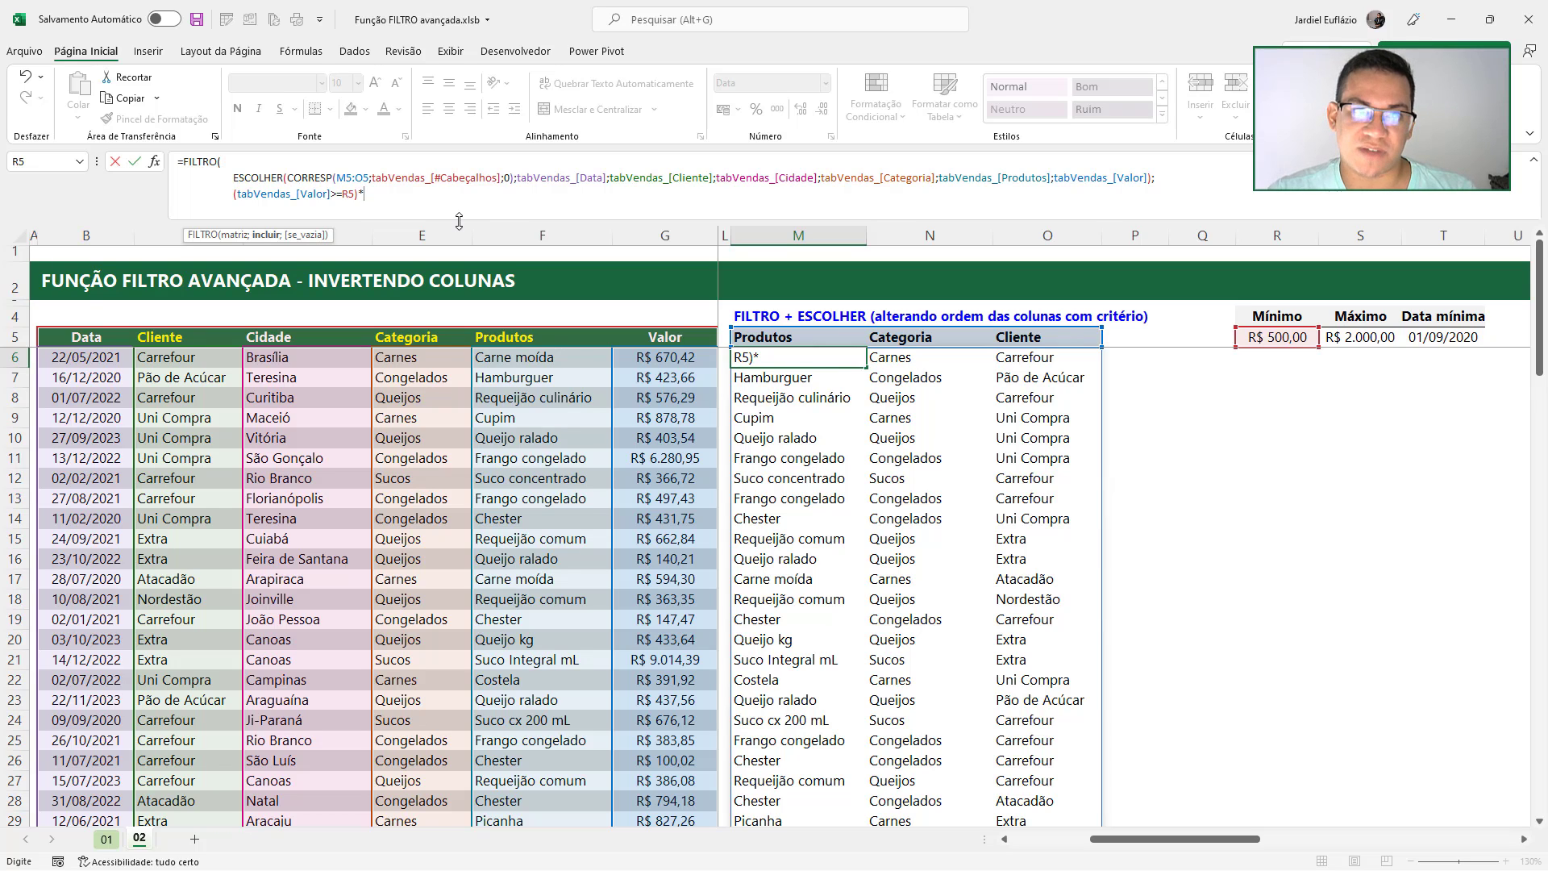
drag(459, 222, 450, 259)
key(alt+Return)
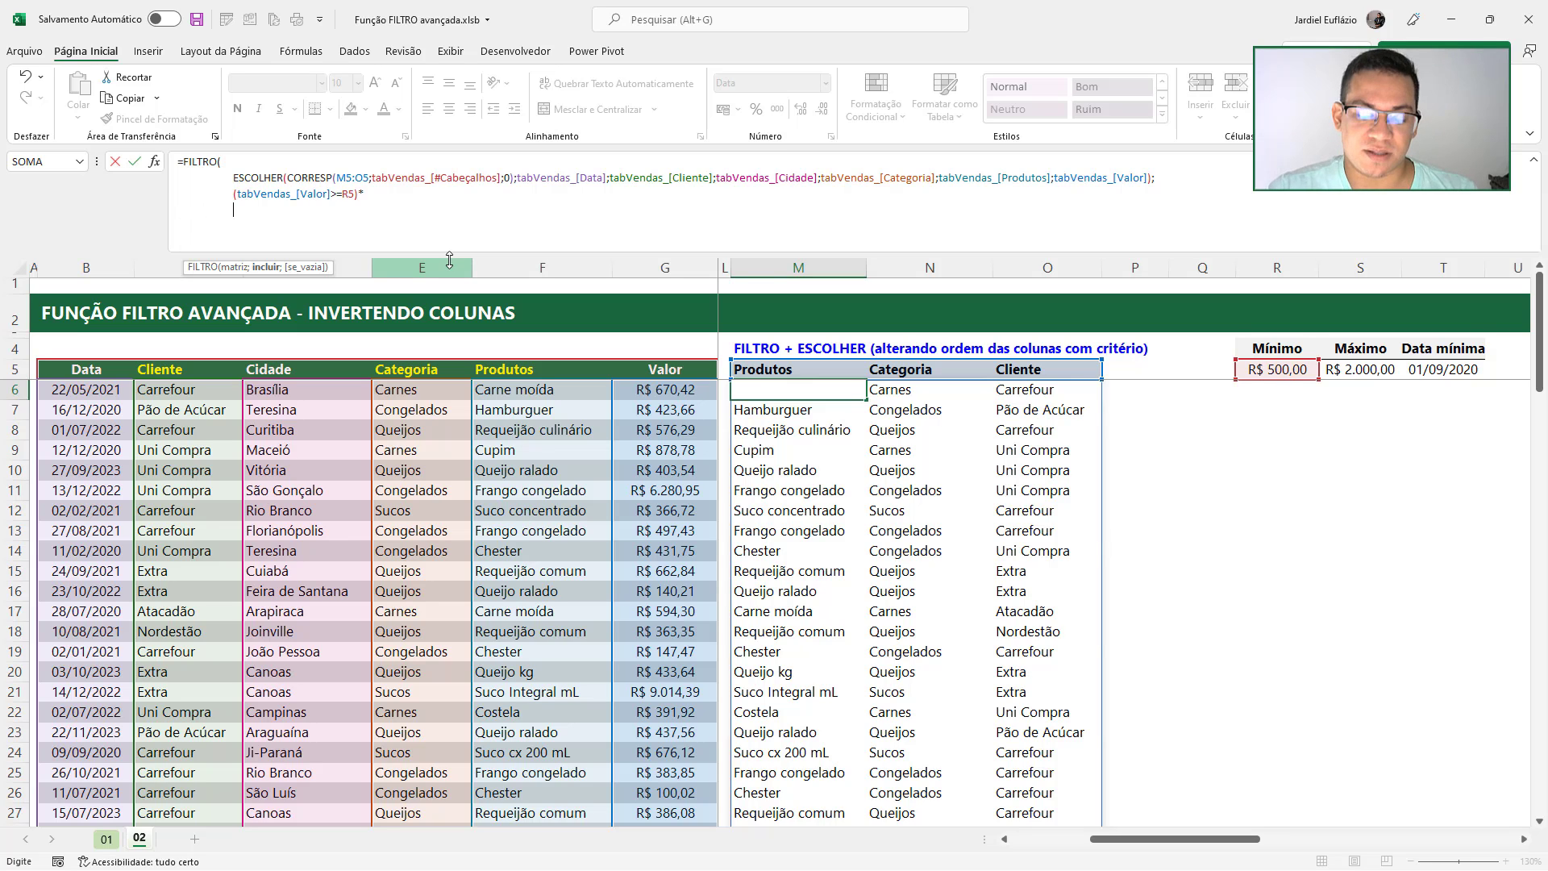
Add the maximum value criterion (tabVendas_[Valor]<=S5)* on the next line of the FILTRO formula
text(()
click(680, 472)
key(ctrl+space)
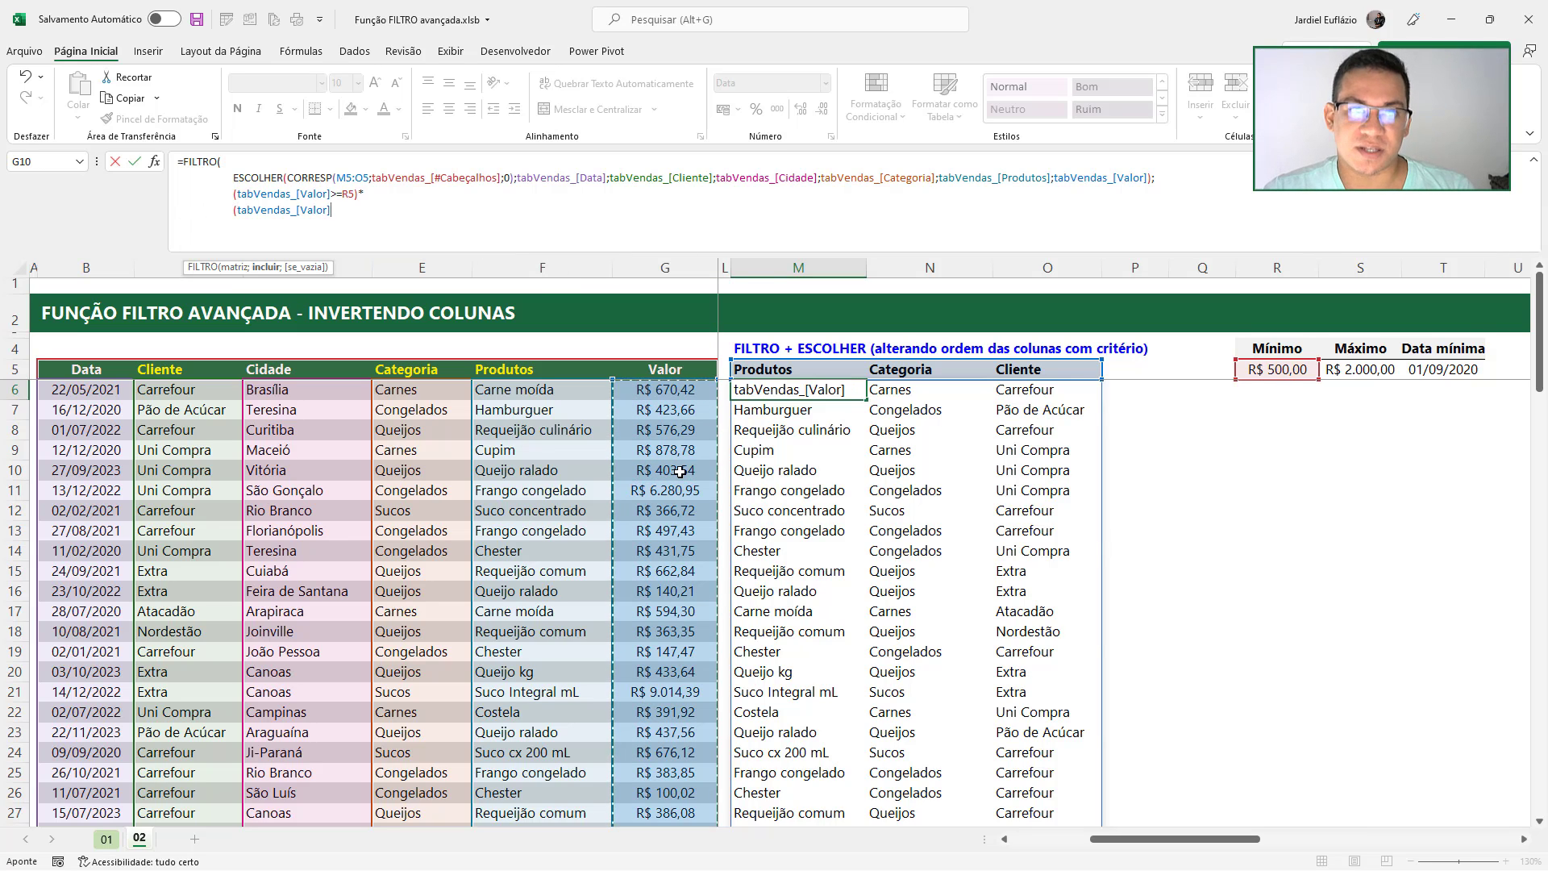
text(<=)
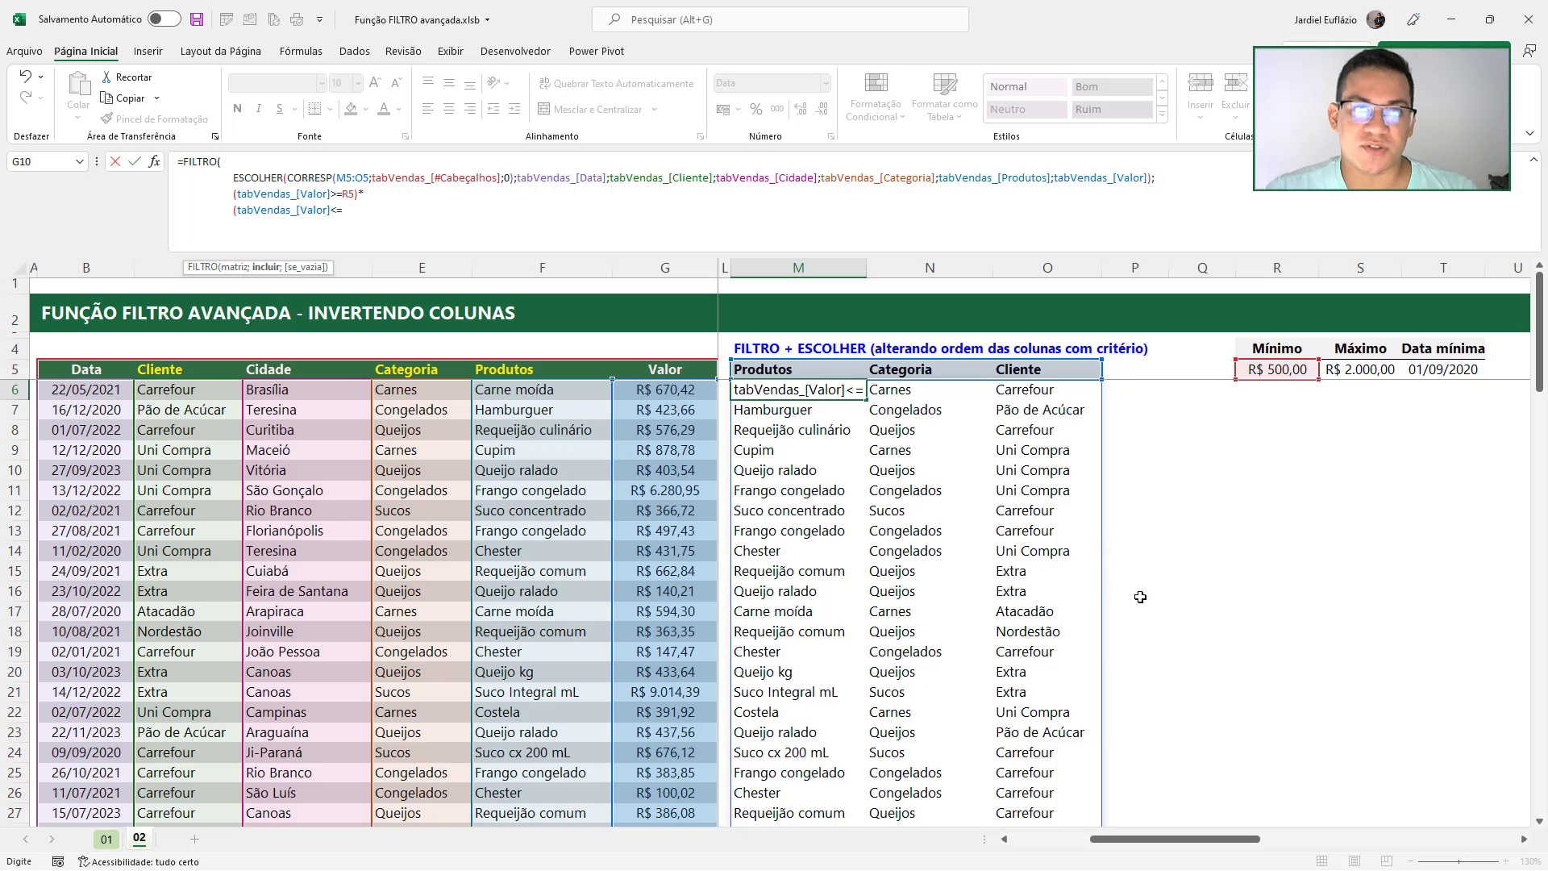
click(1361, 371)
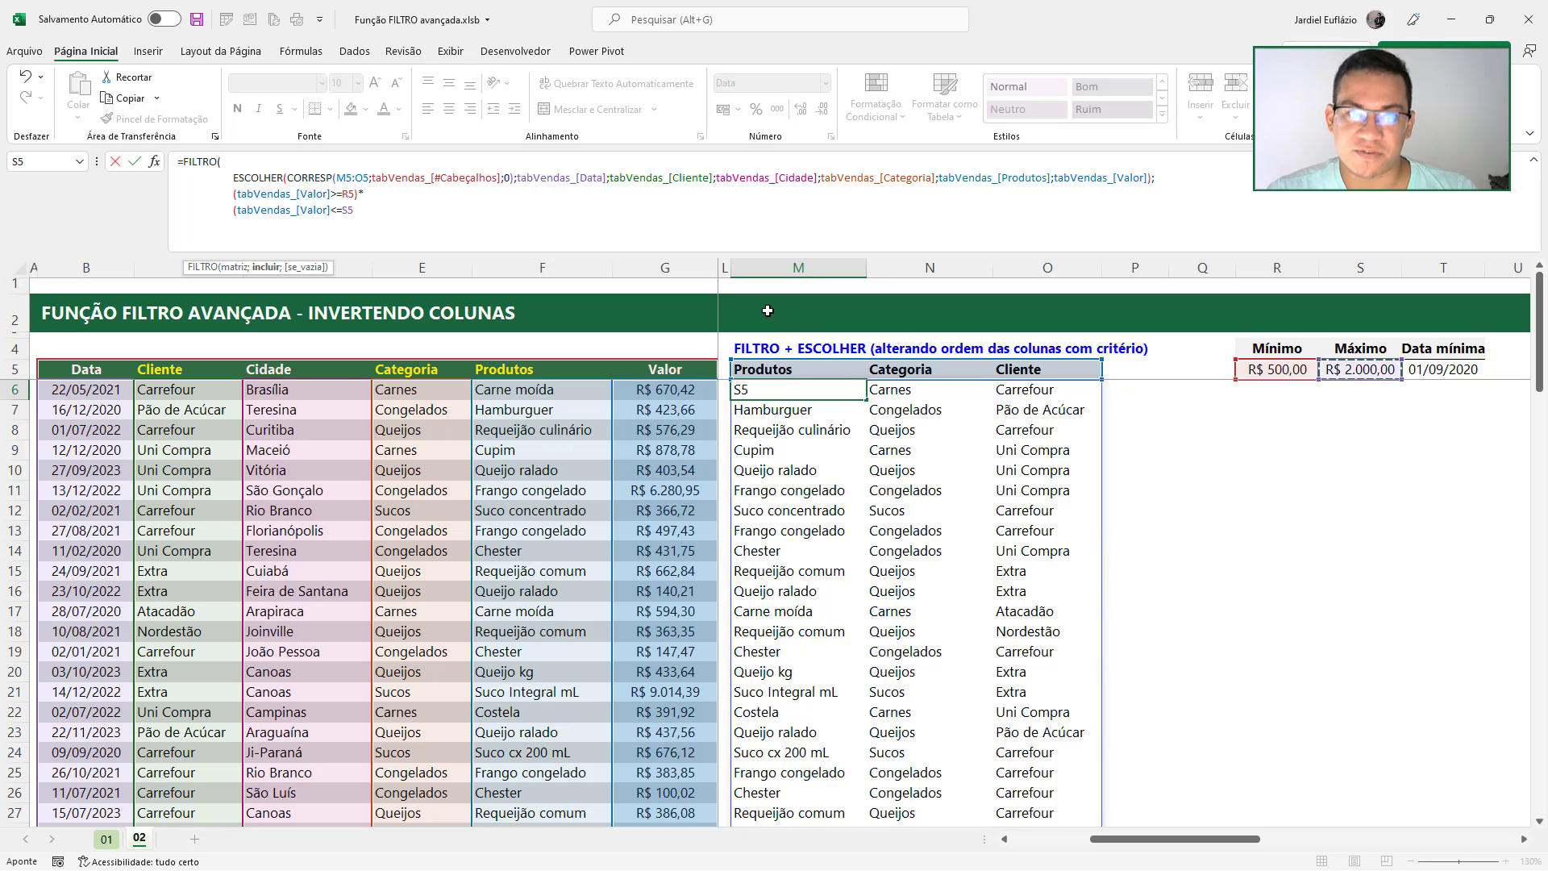
text())
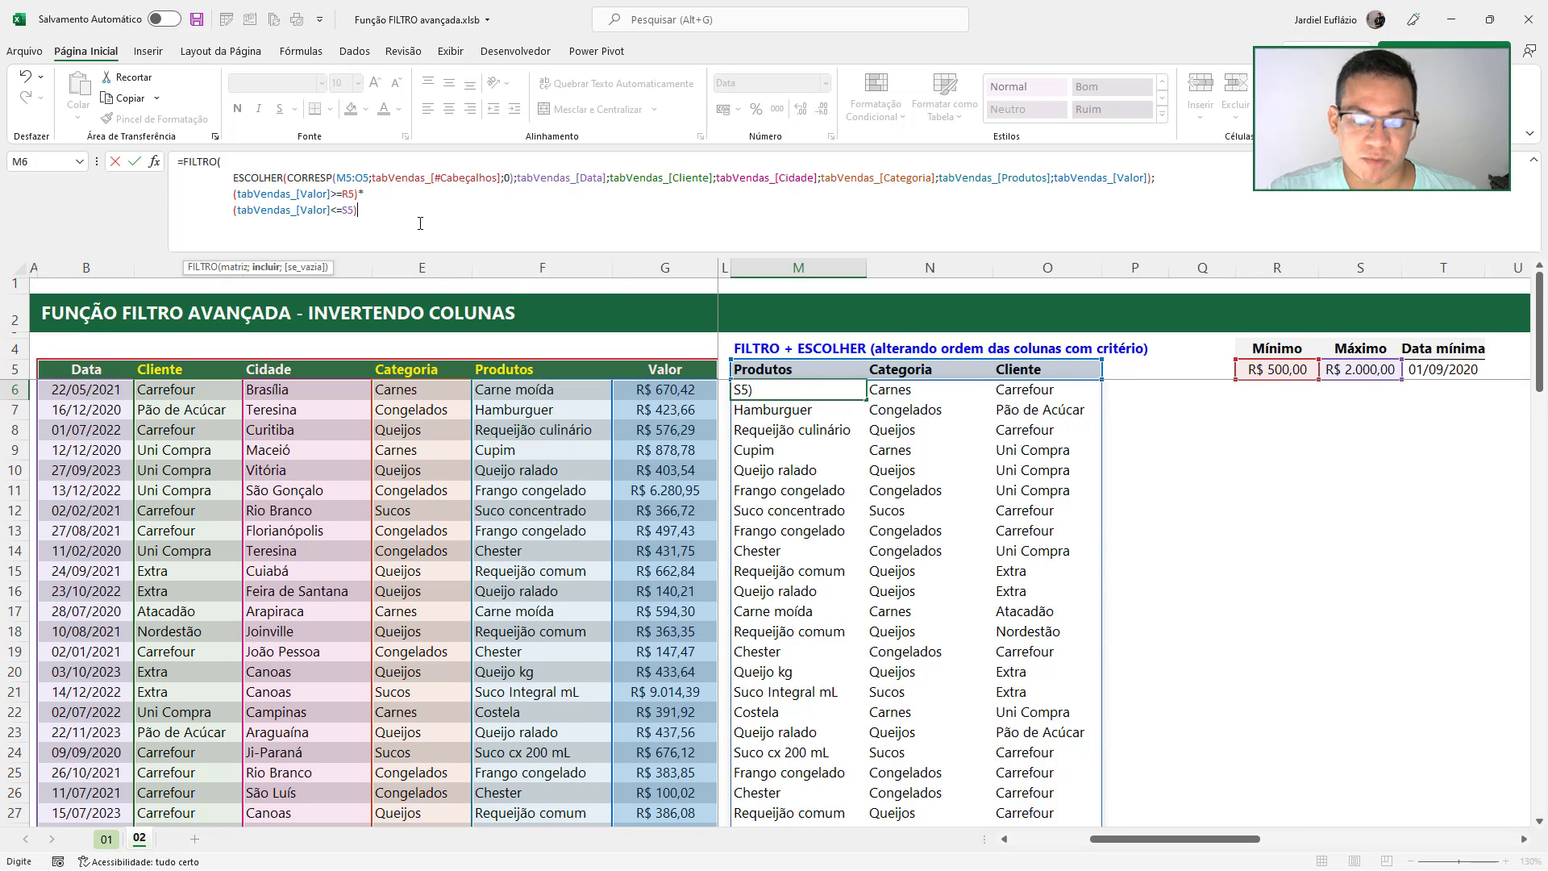
text(*)
key(alt+Return)
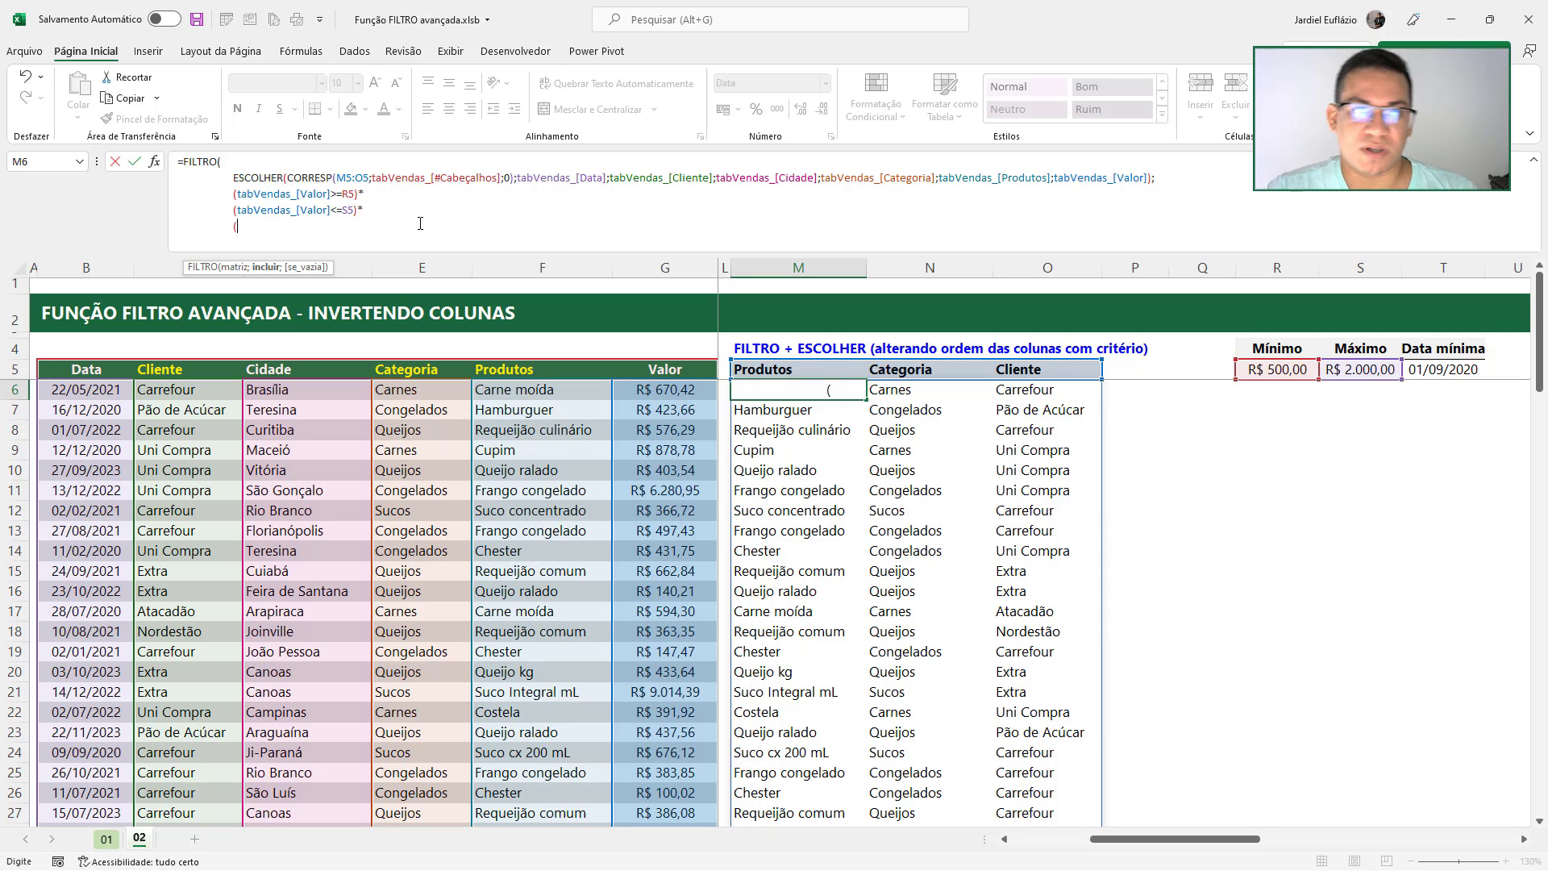
Add the date criterion (tabVendas_[Data]>=T5), complete the FILTRO formula in M6 and look through the filtered list
text(()
click(119, 419)
key(ctrl+space)
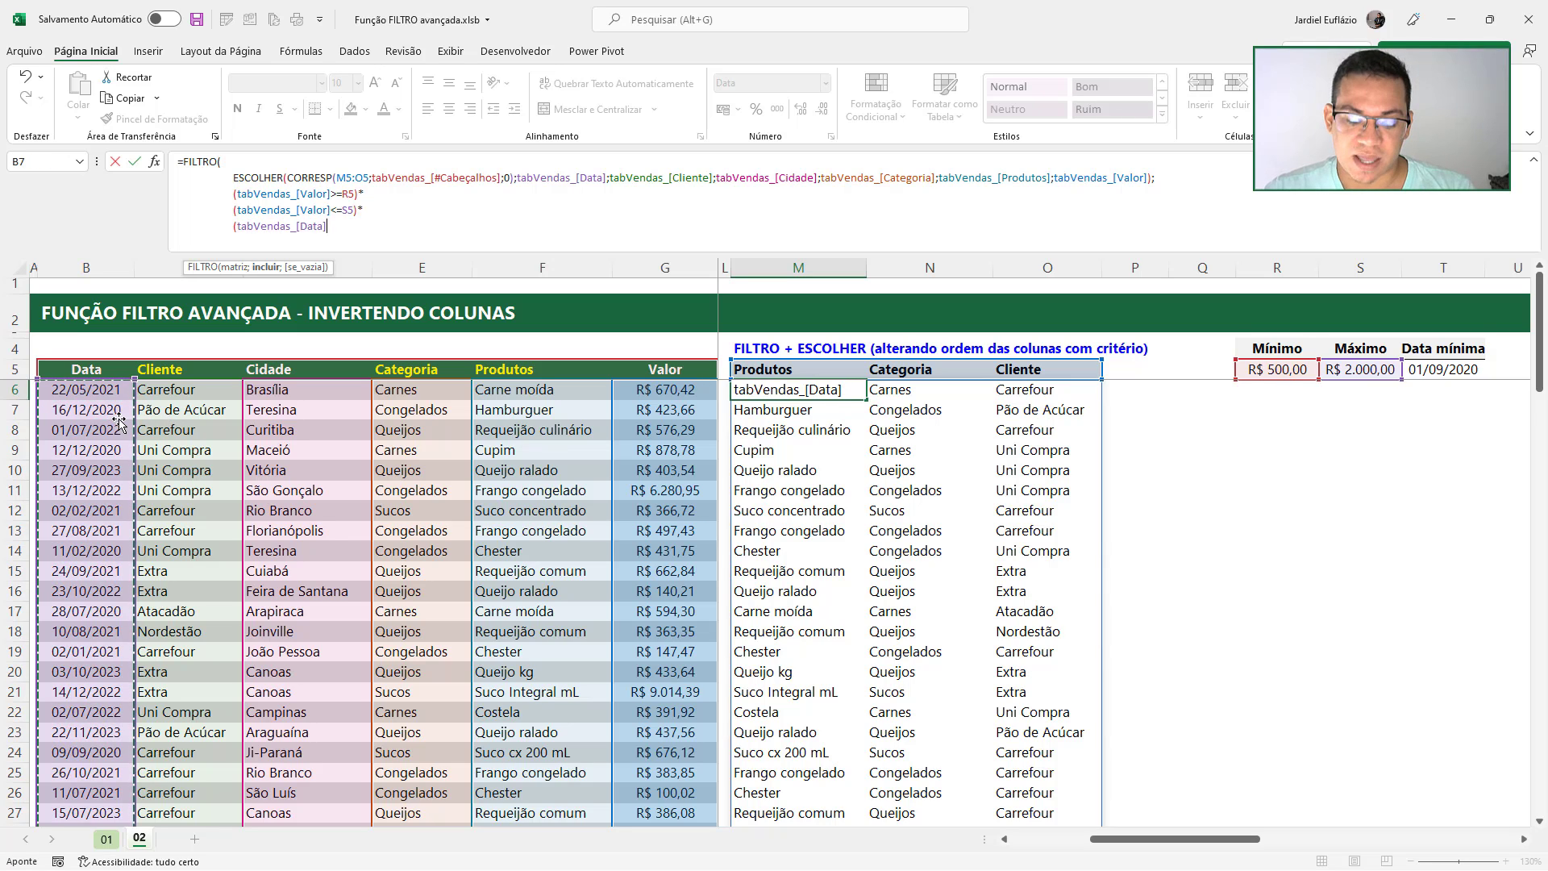
text(>)
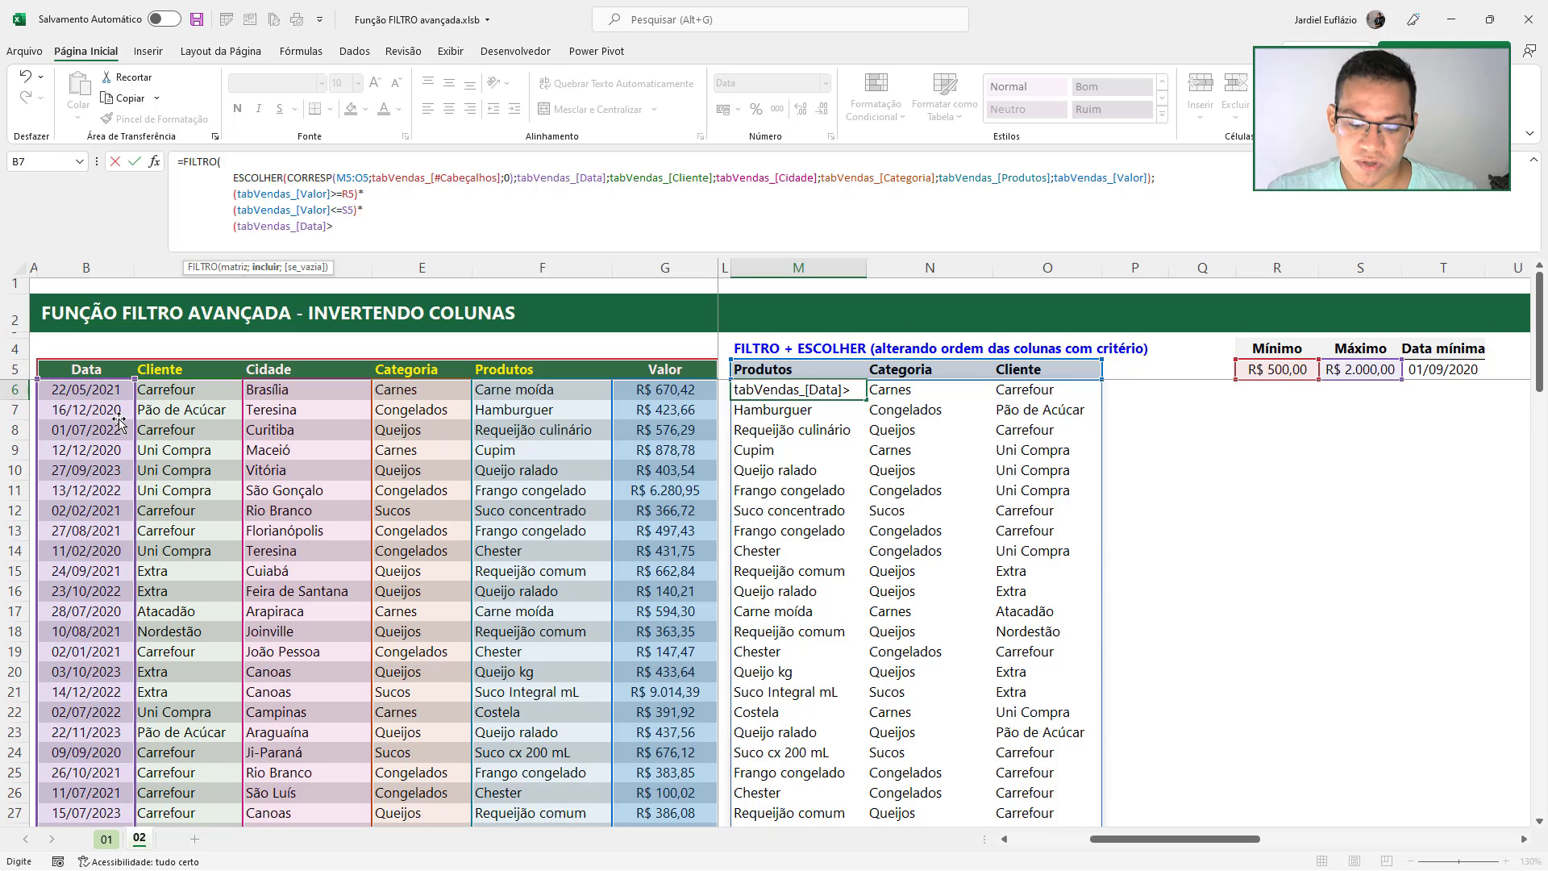
text(=)
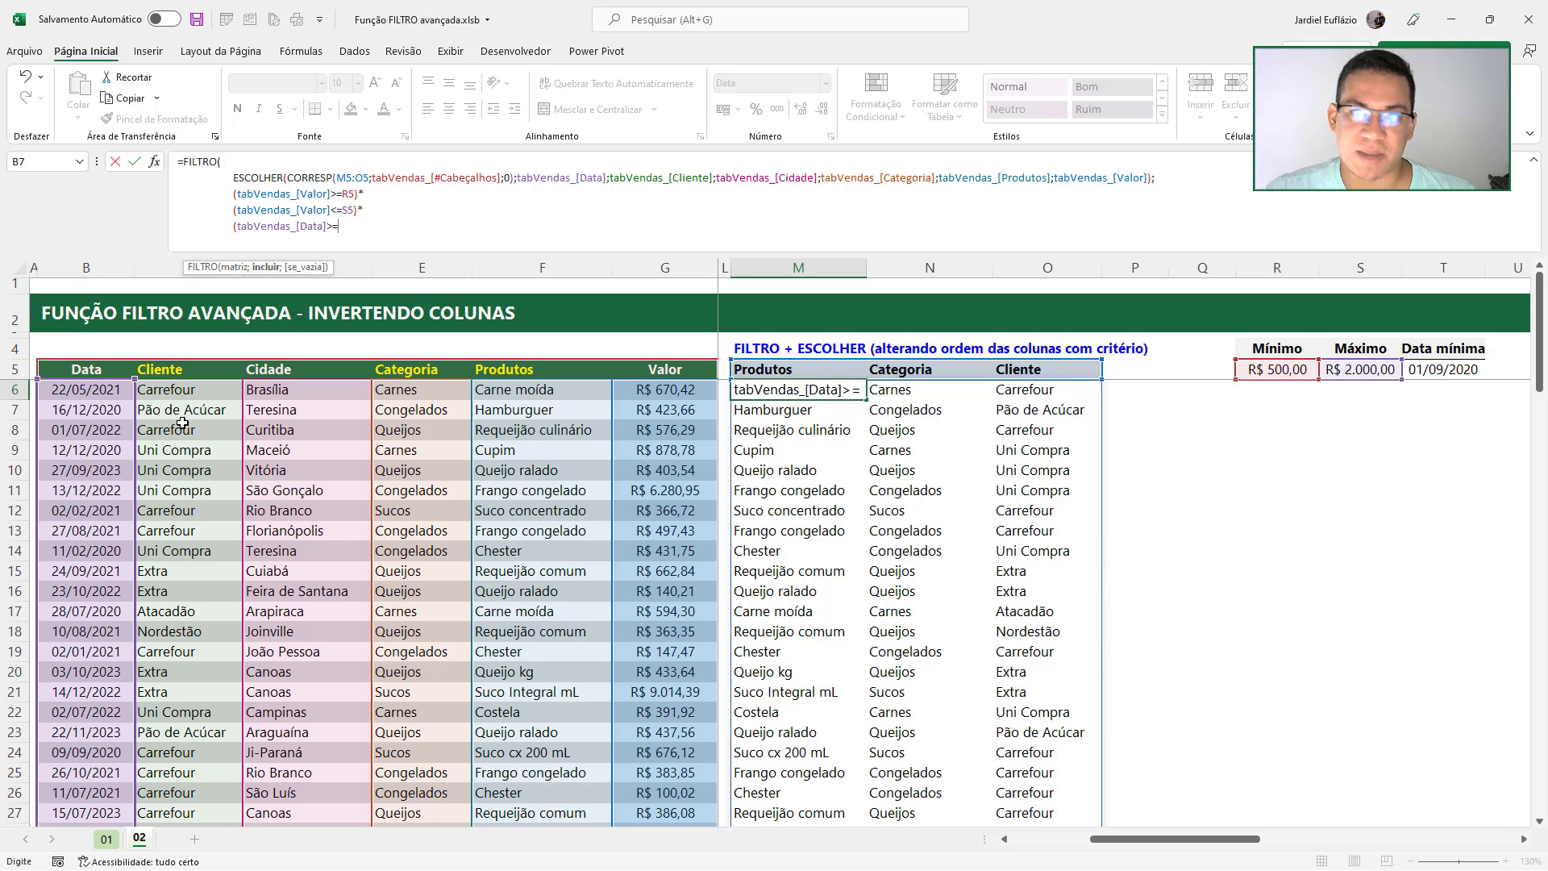
click(1426, 368)
text())
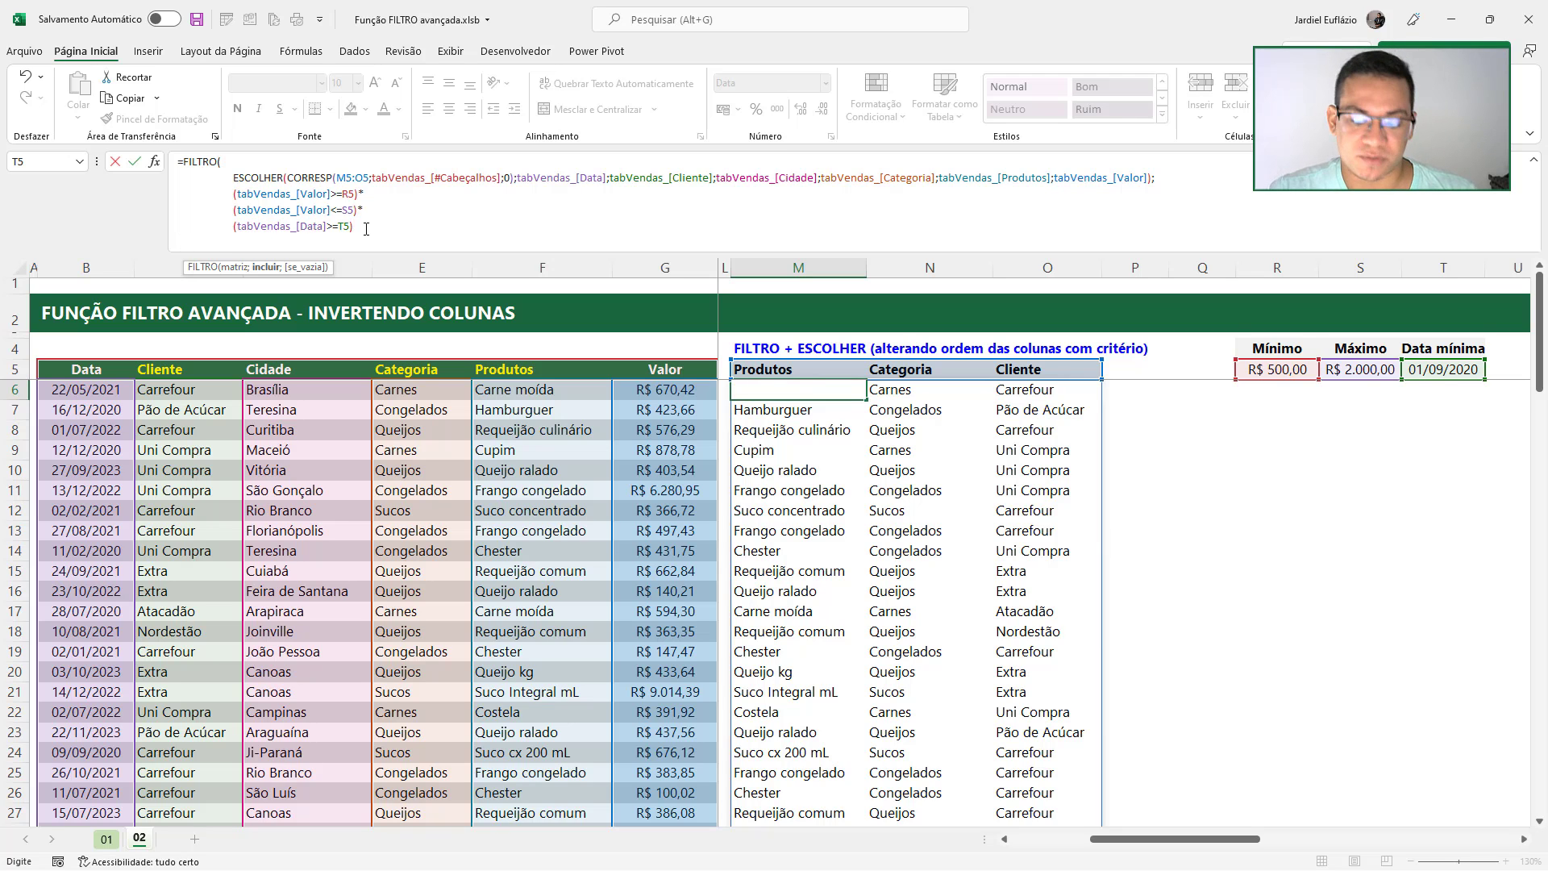
key(Return)
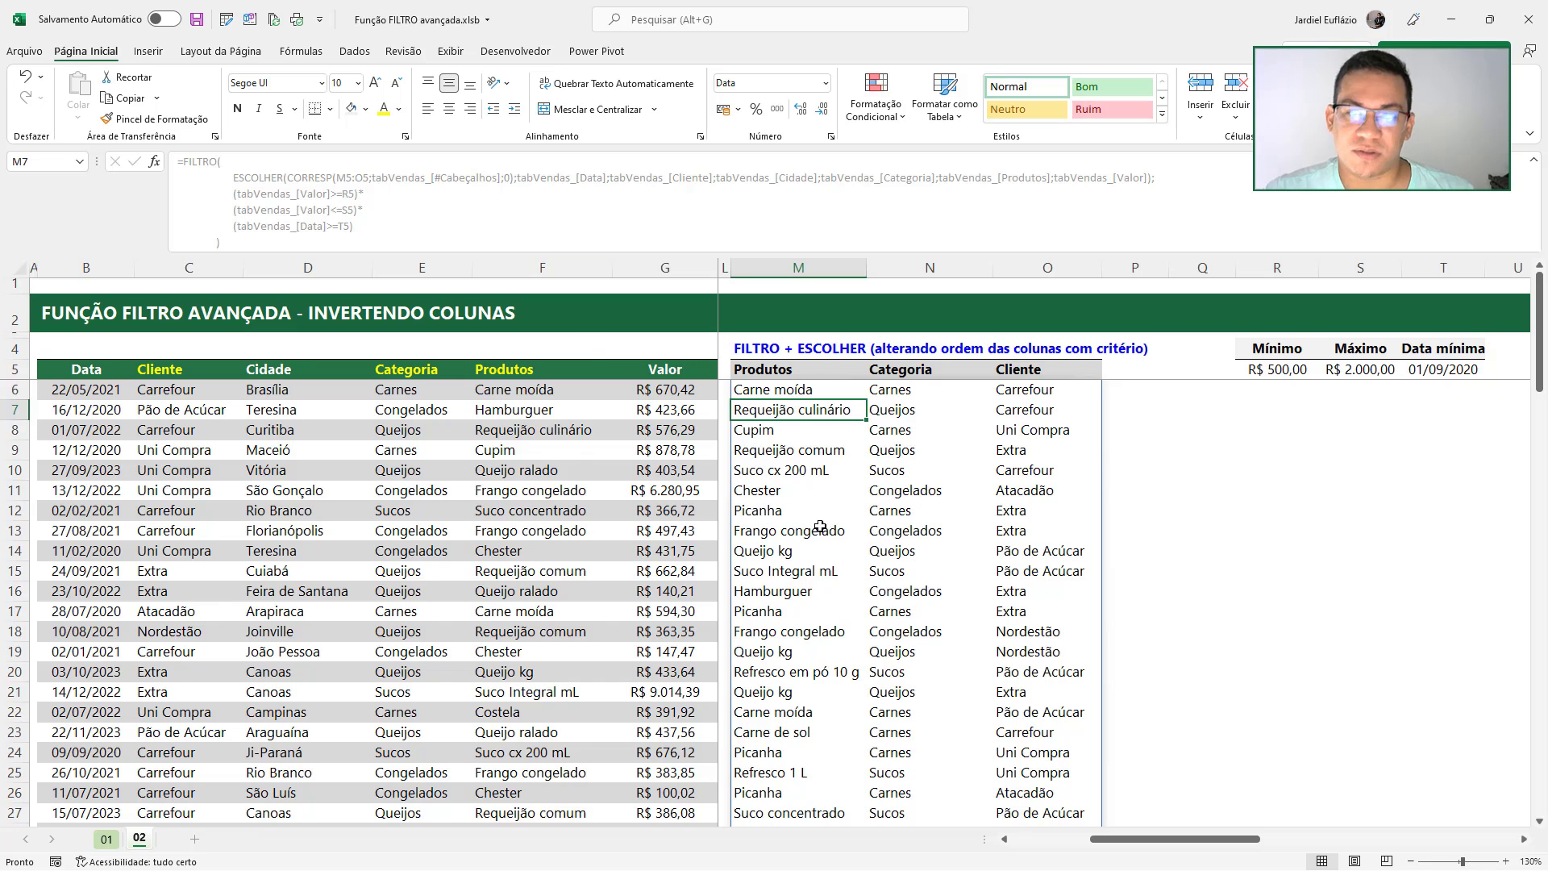
scroll(864, 597, down, 5)
scroll(864, 597, up, 5)
Turn on the sales table's filters and filter Valor to amounts between 500 and 2.000
click(457, 463)
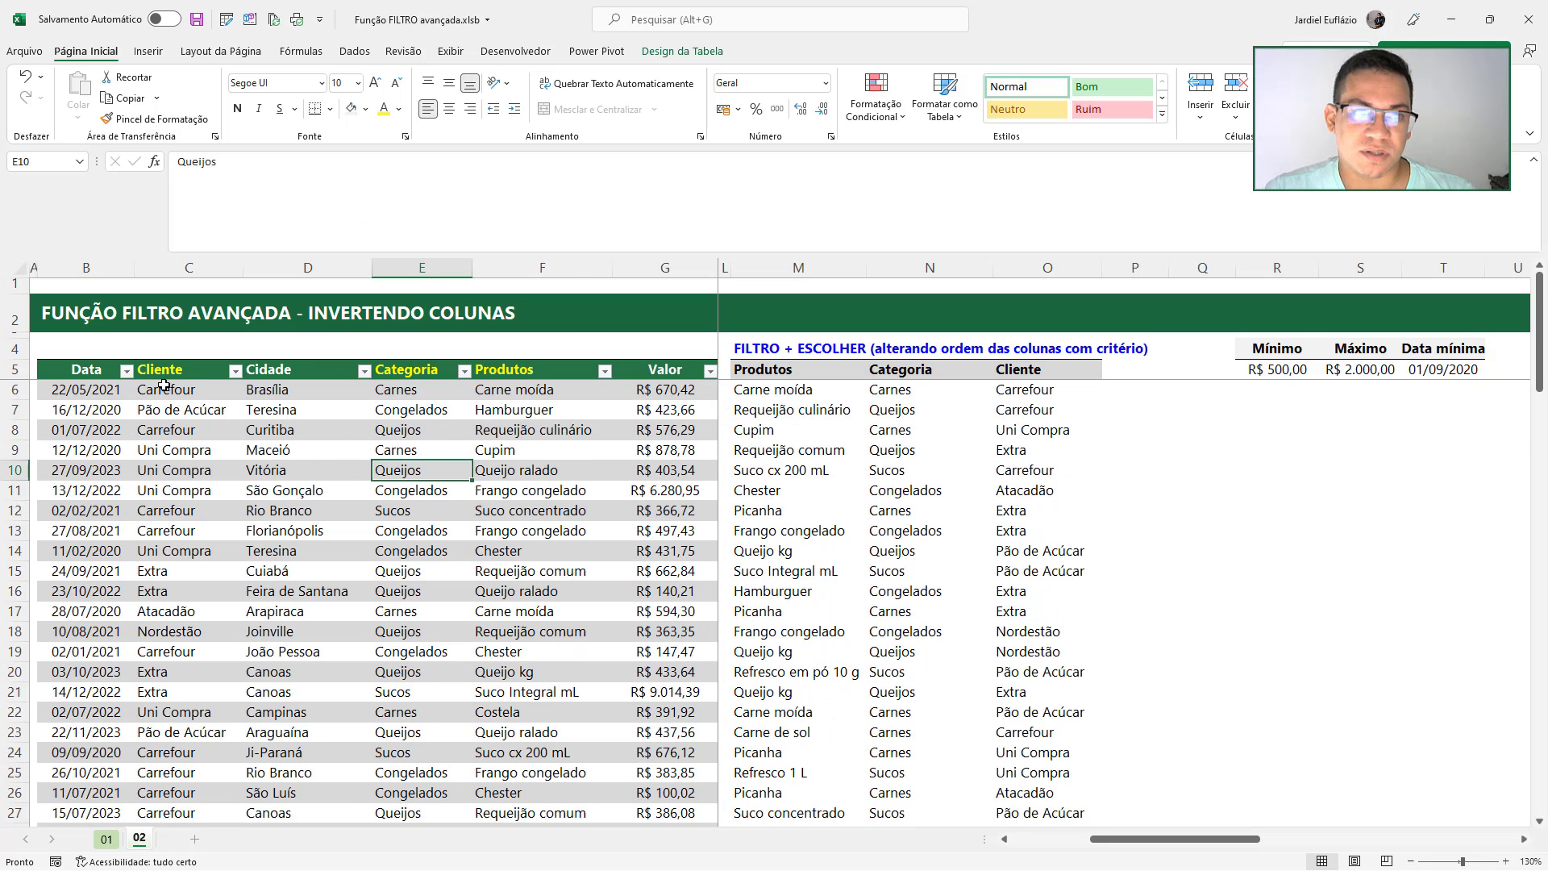
click(709, 372)
mouse_move(564, 518)
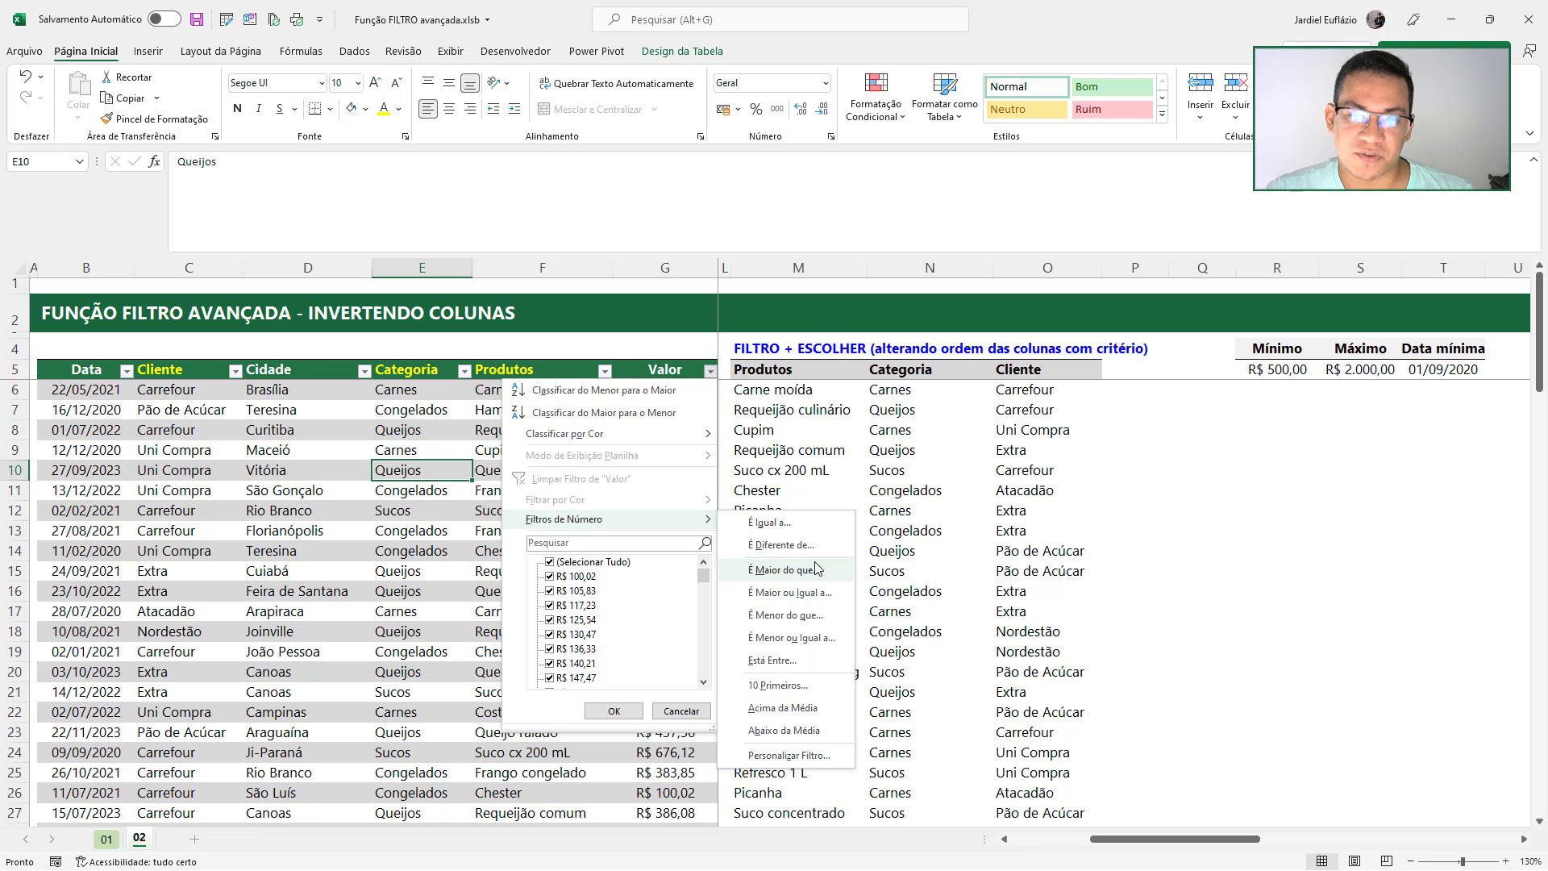
click(810, 661)
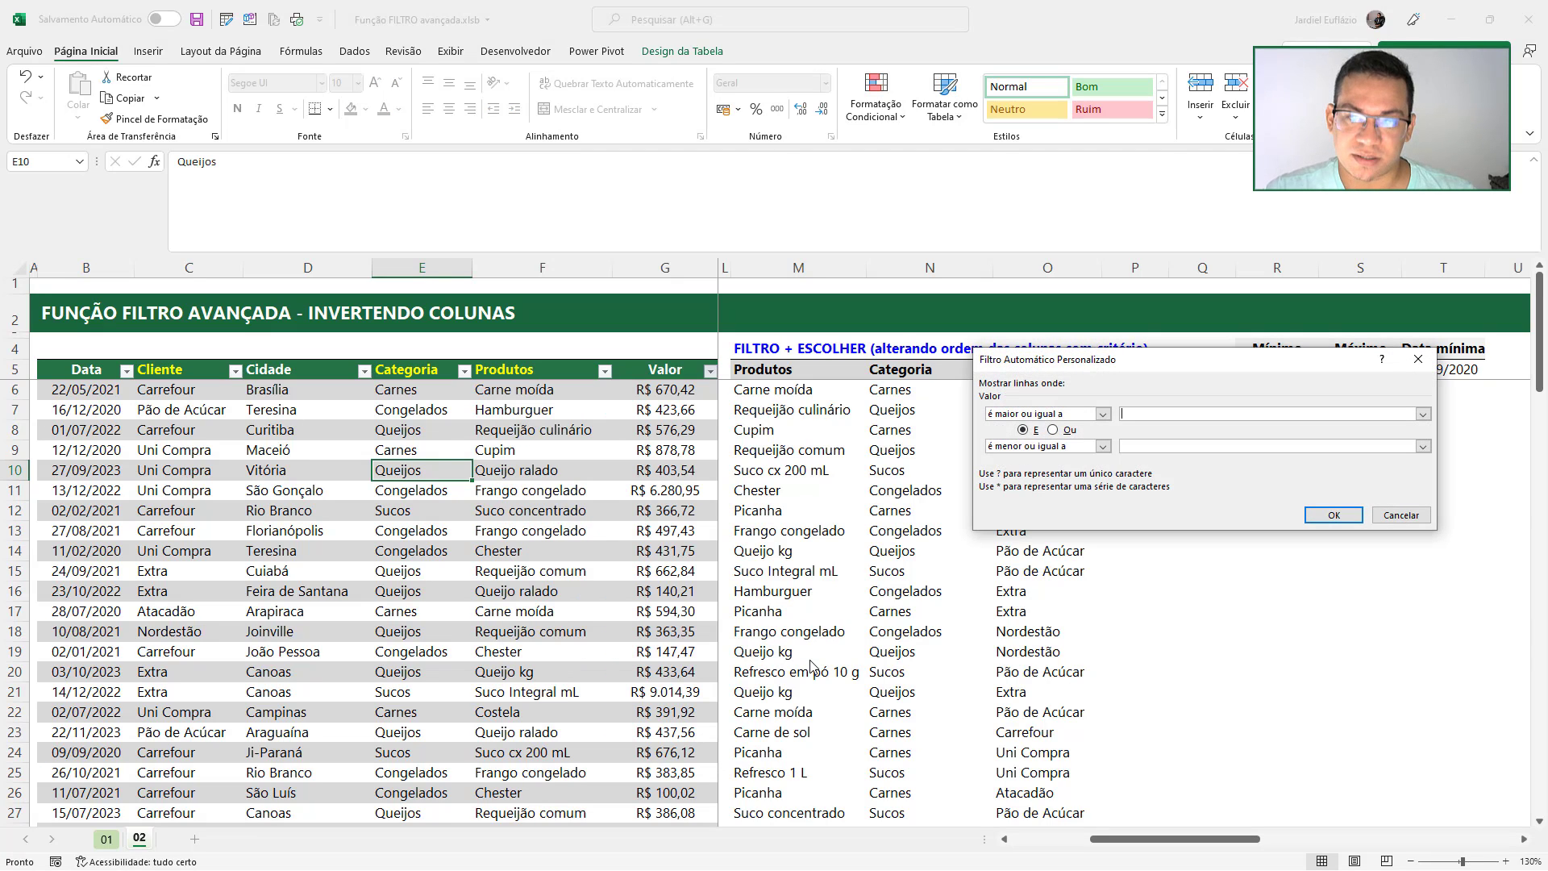
key(Tab)
key(Tab)
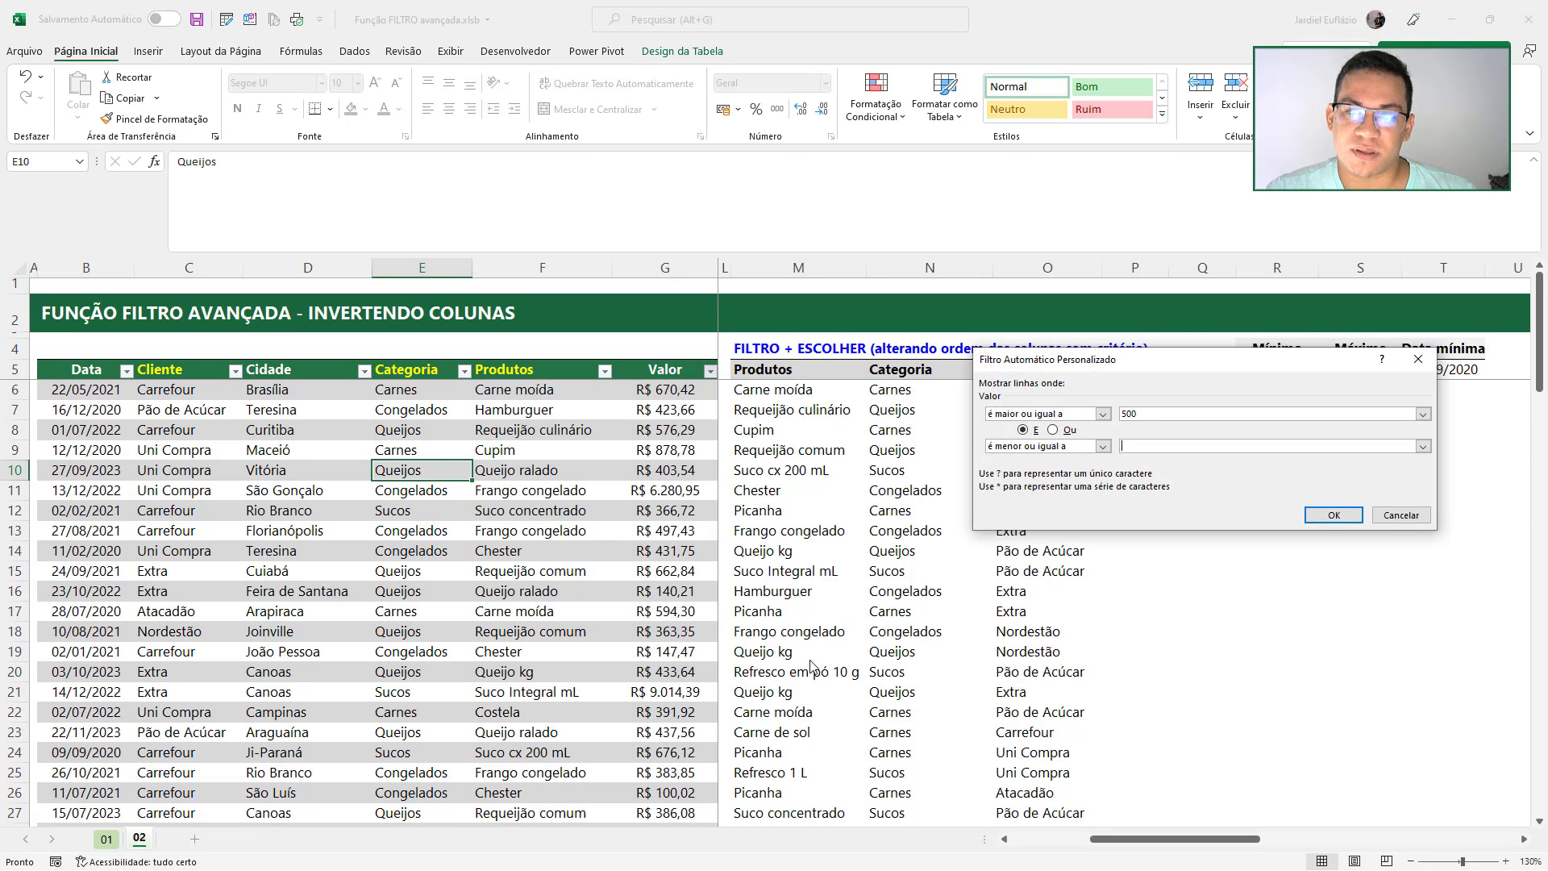
text(2.000)
key(Return)
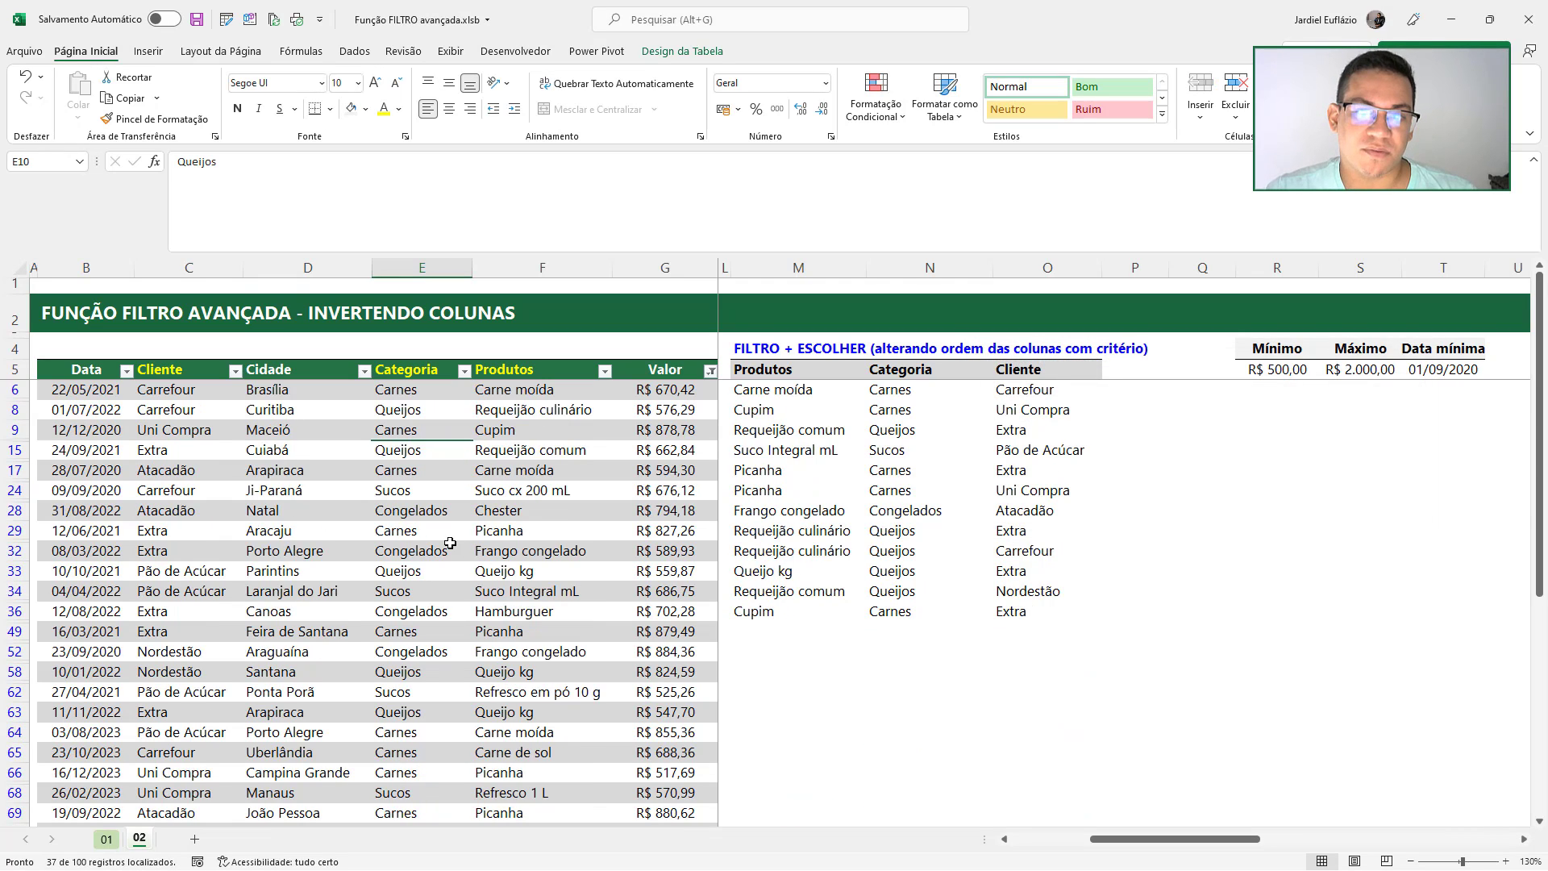
Start a custom filter on the Data column with the condition "é posterior ou igual a" and move the filter dialog aside
click(127, 372)
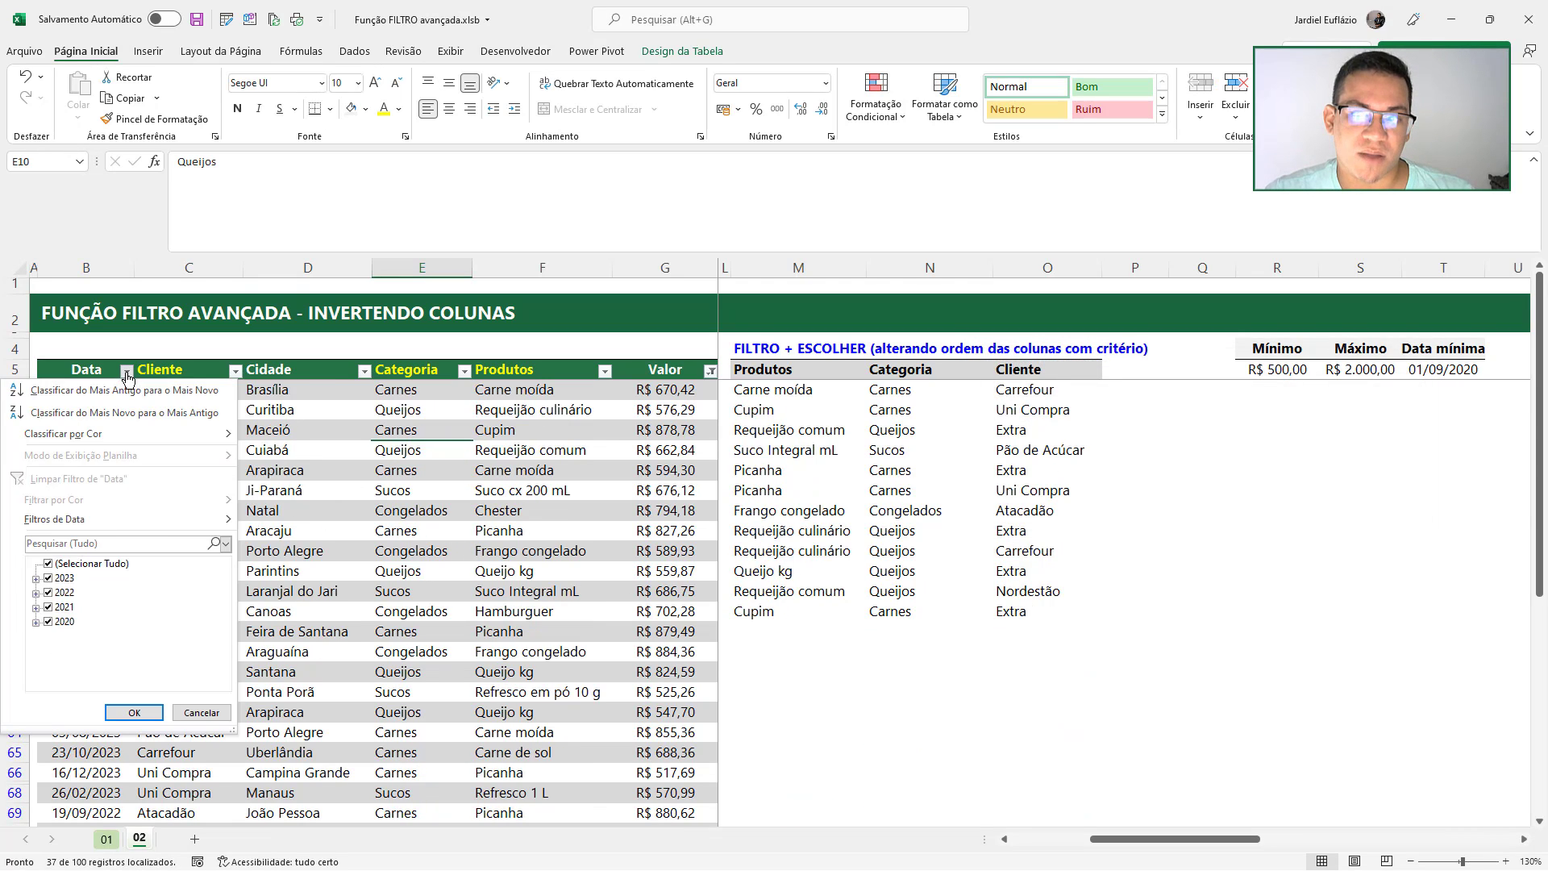
click(127, 372)
click(127, 372)
mouse_move(95, 524)
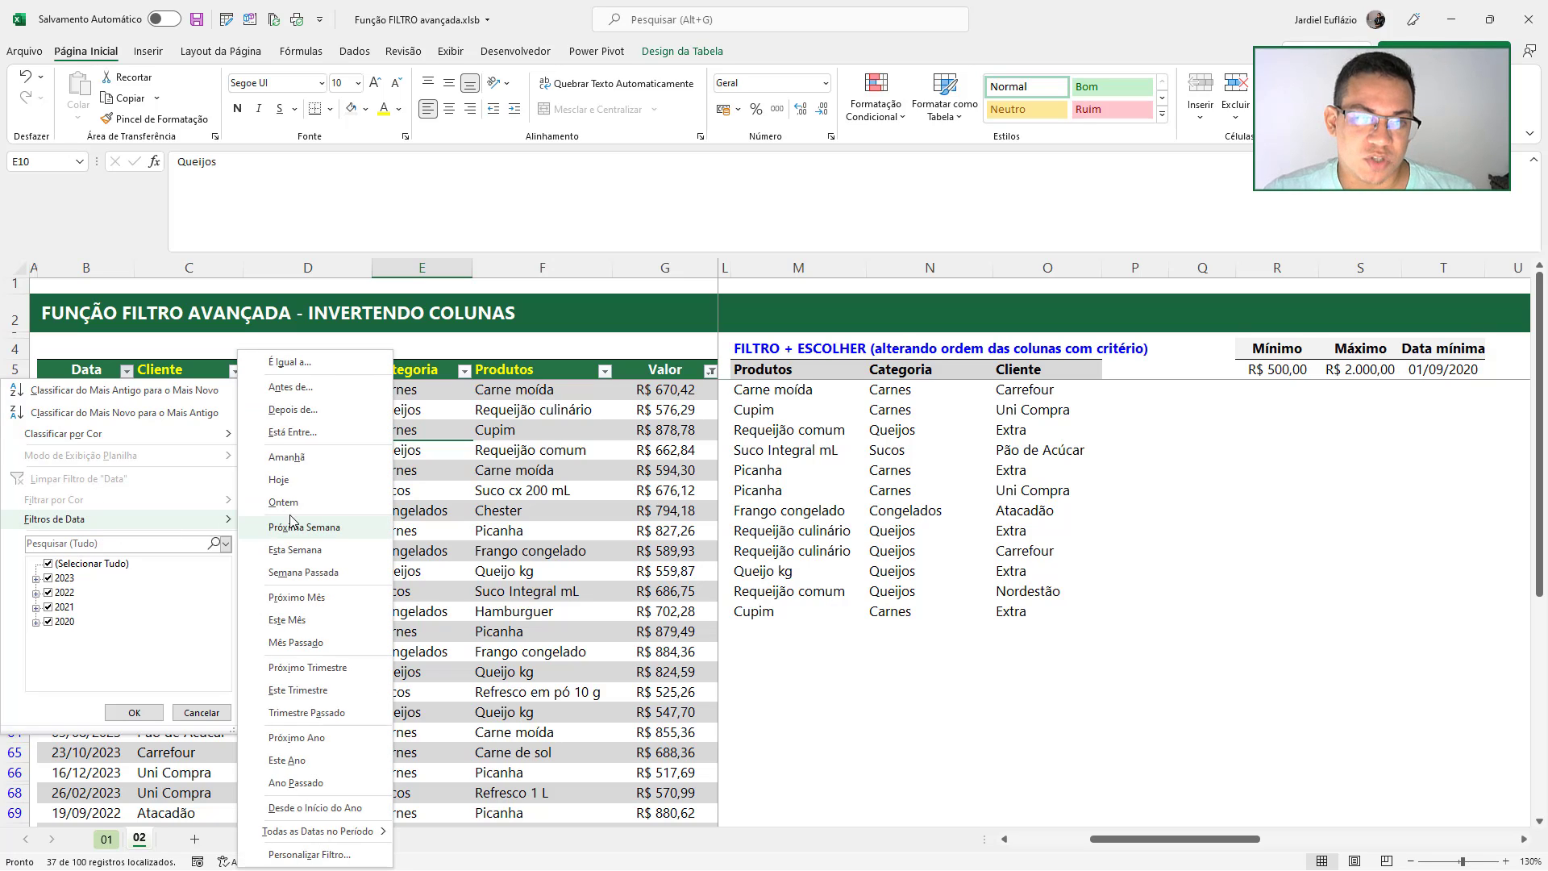
click(327, 861)
click(1090, 414)
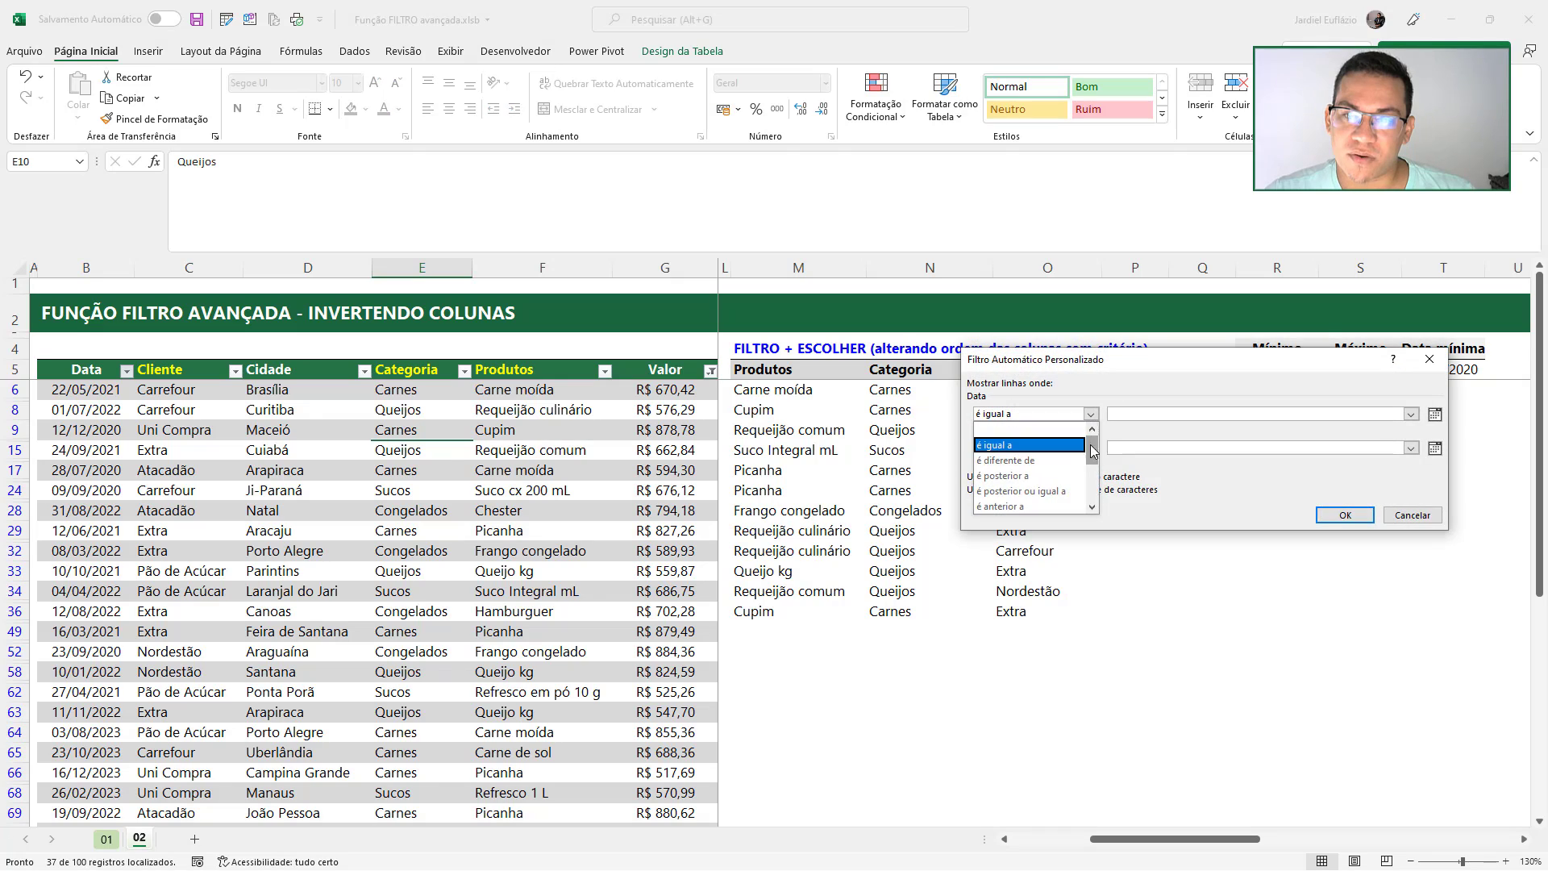
click(1082, 499)
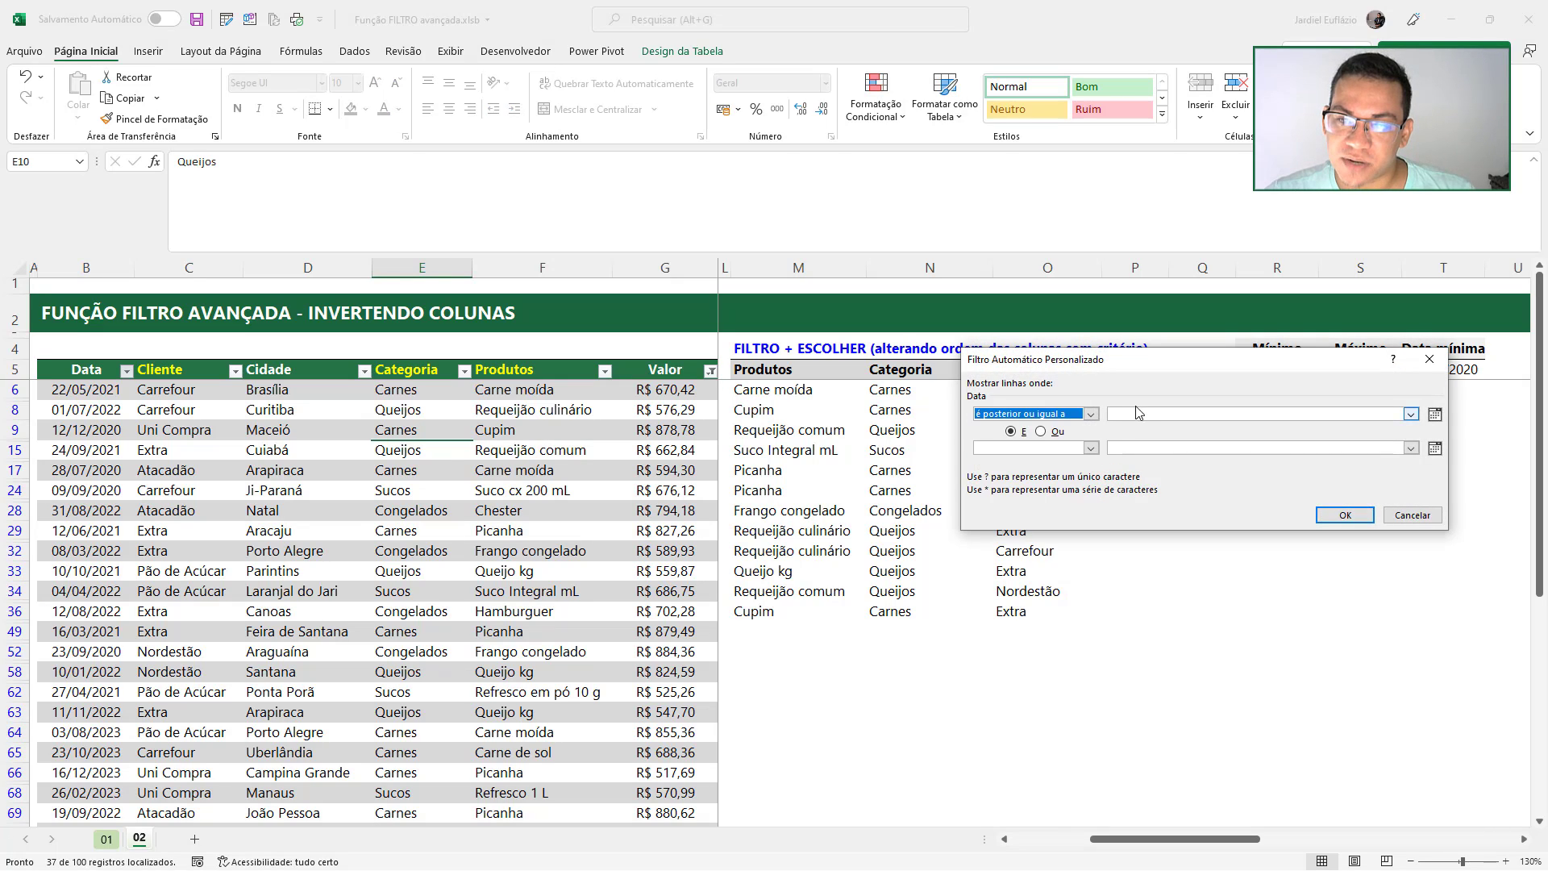
click(1140, 414)
drag(1114, 363, 882, 429)
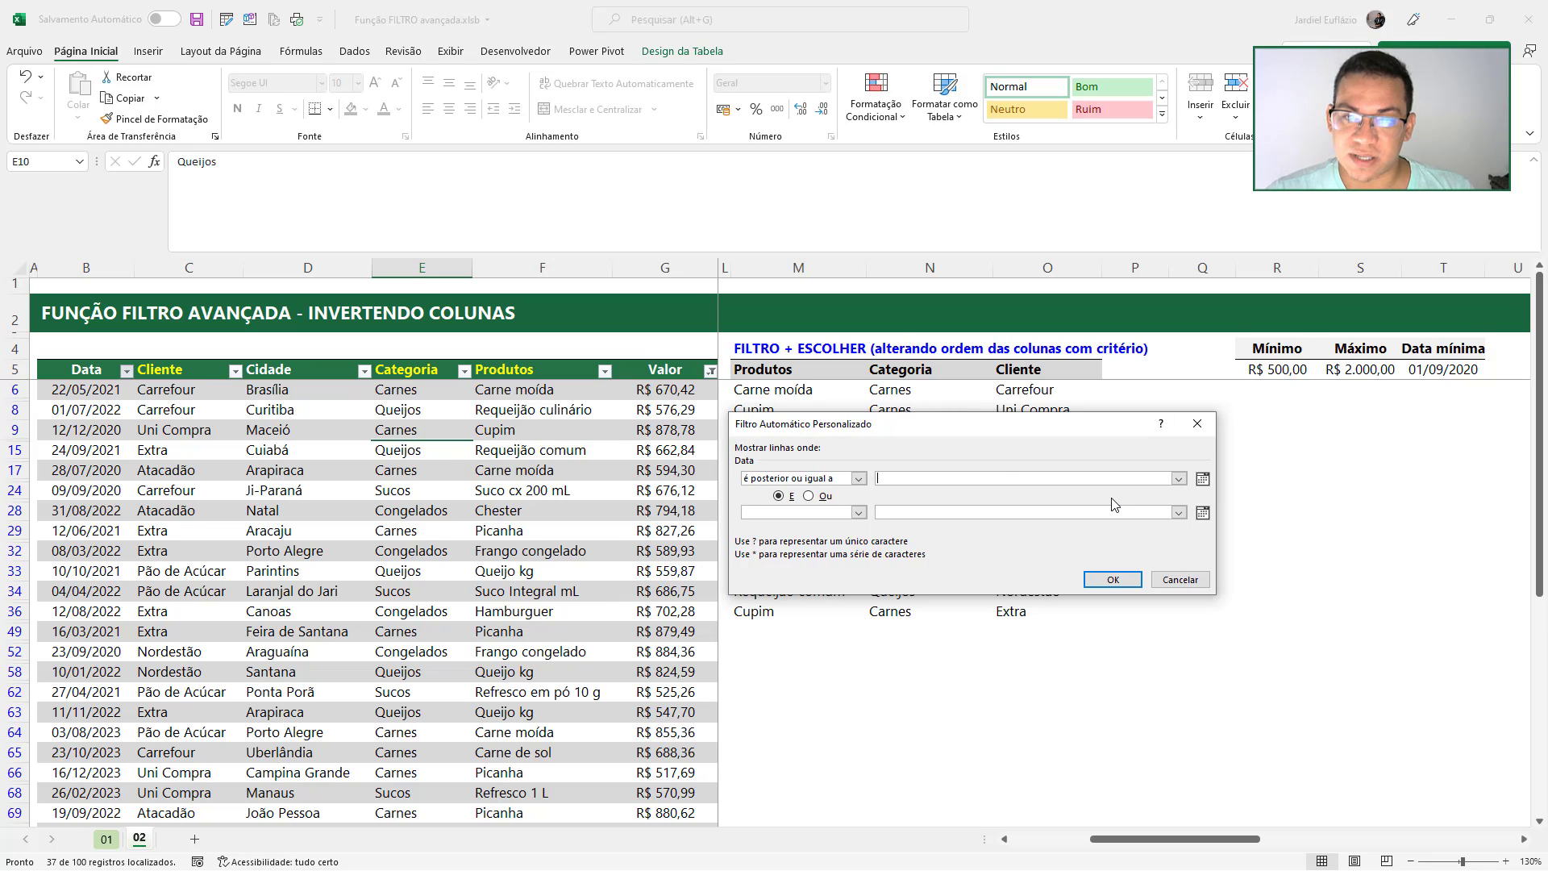
Choose 01/09/2020 from the calendar as the Data filter's date and apply the filter
click(1203, 478)
click(1206, 500)
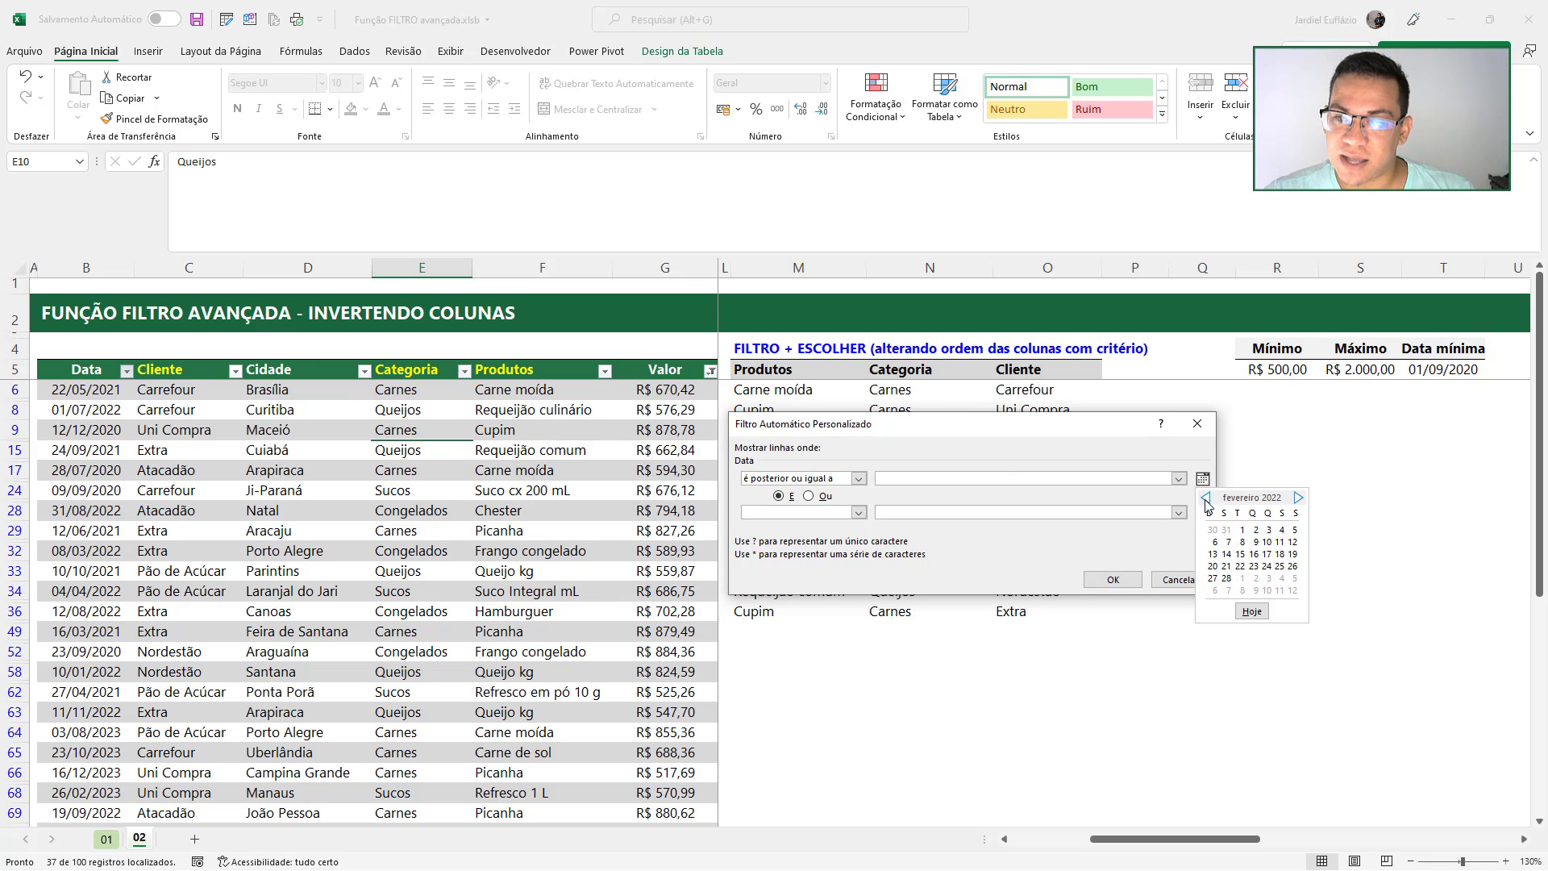
click(1207, 499)
click(1206, 499)
click(1207, 499)
click(1206, 499)
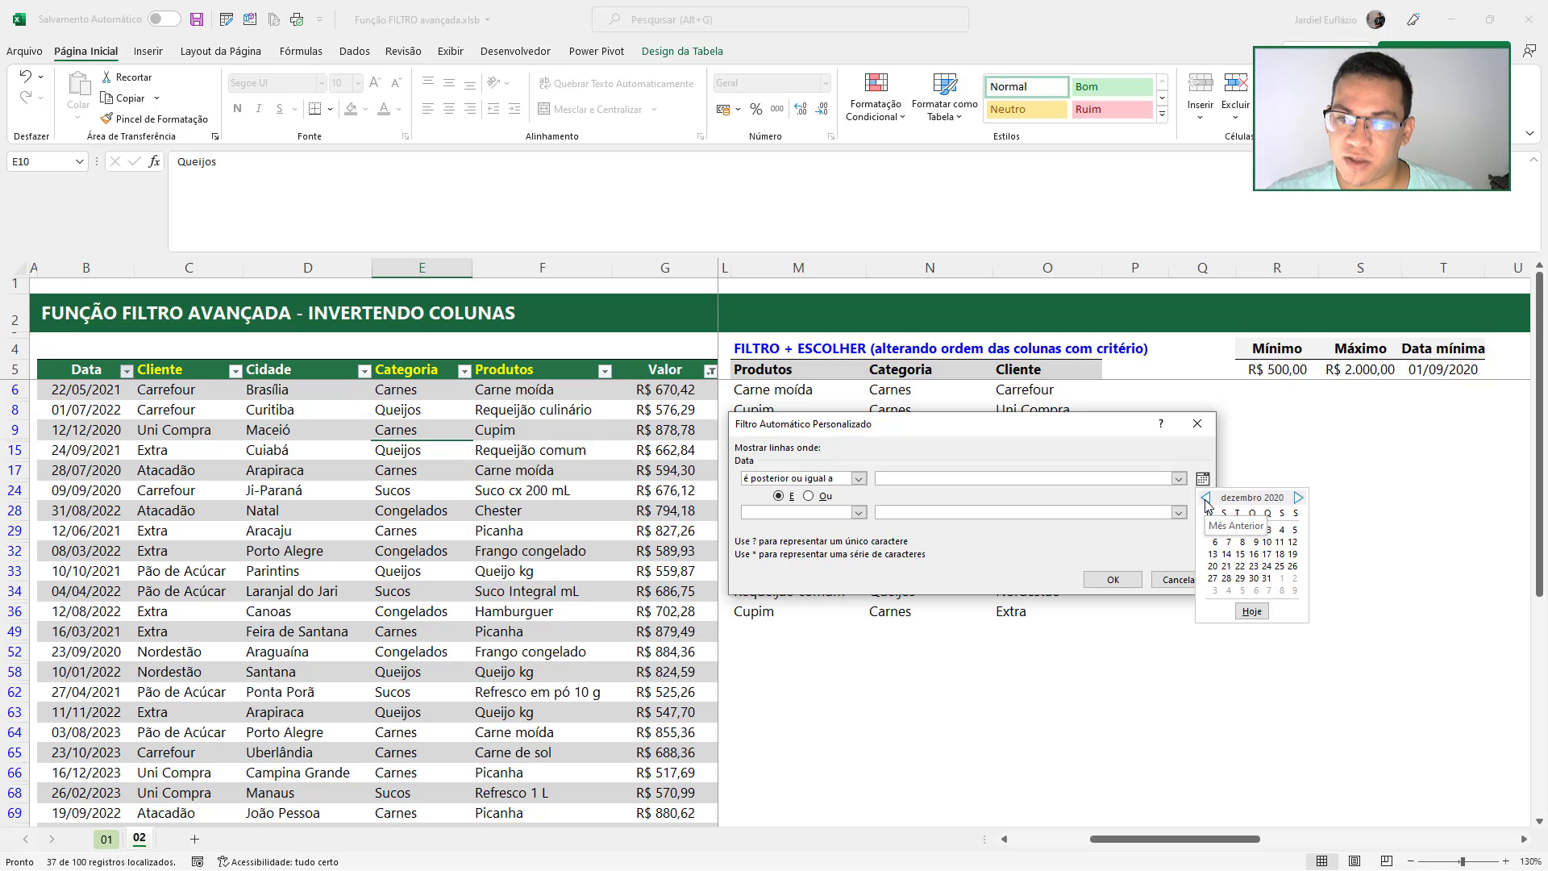
click(1206, 500)
click(1207, 499)
click(1206, 499)
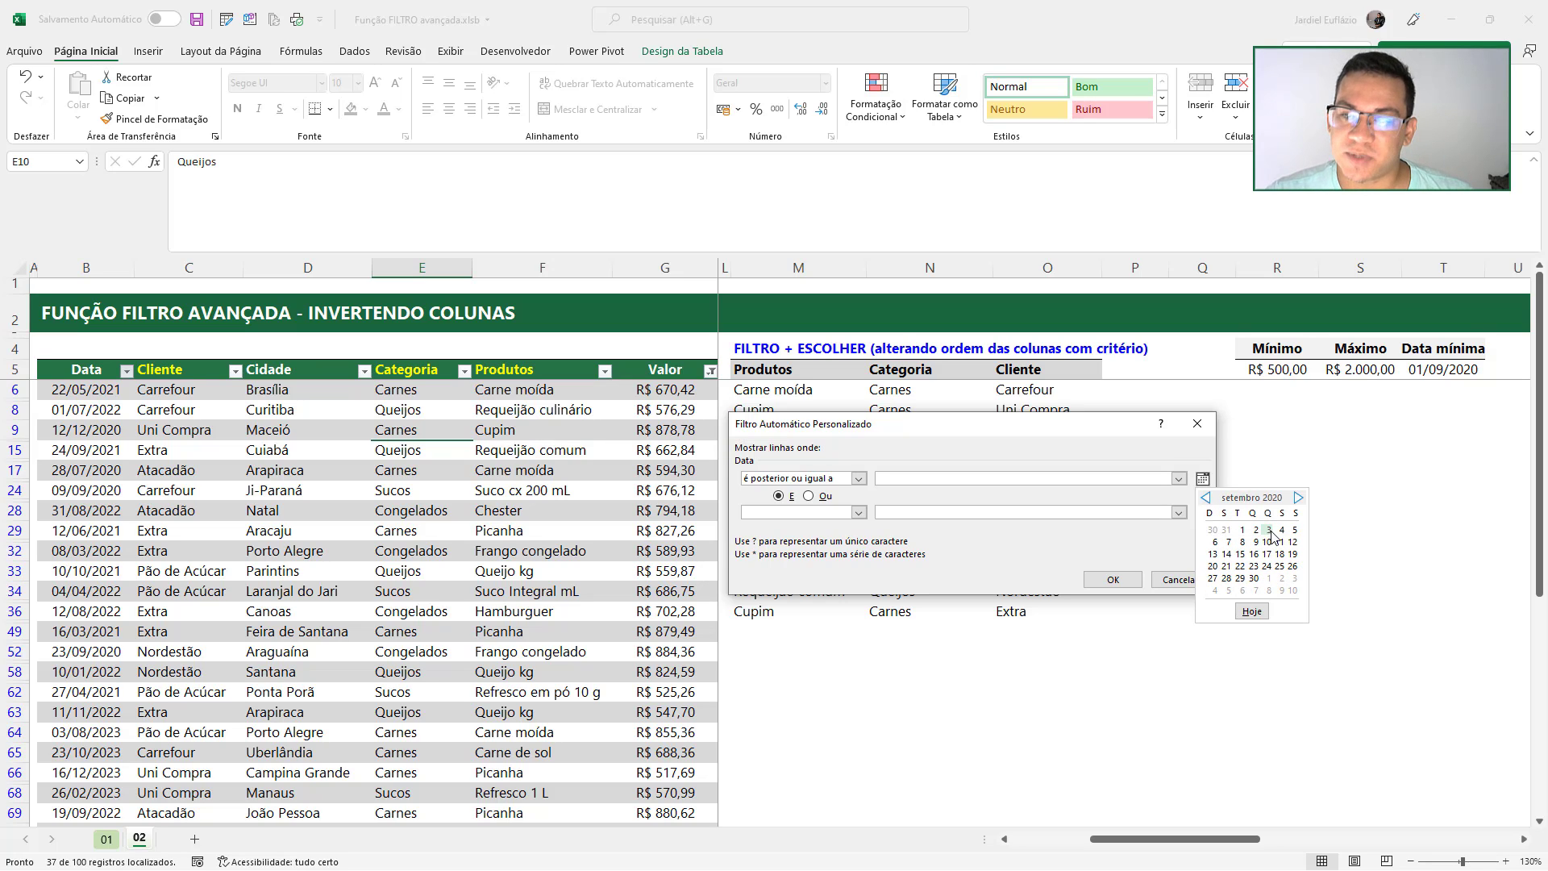
click(1243, 530)
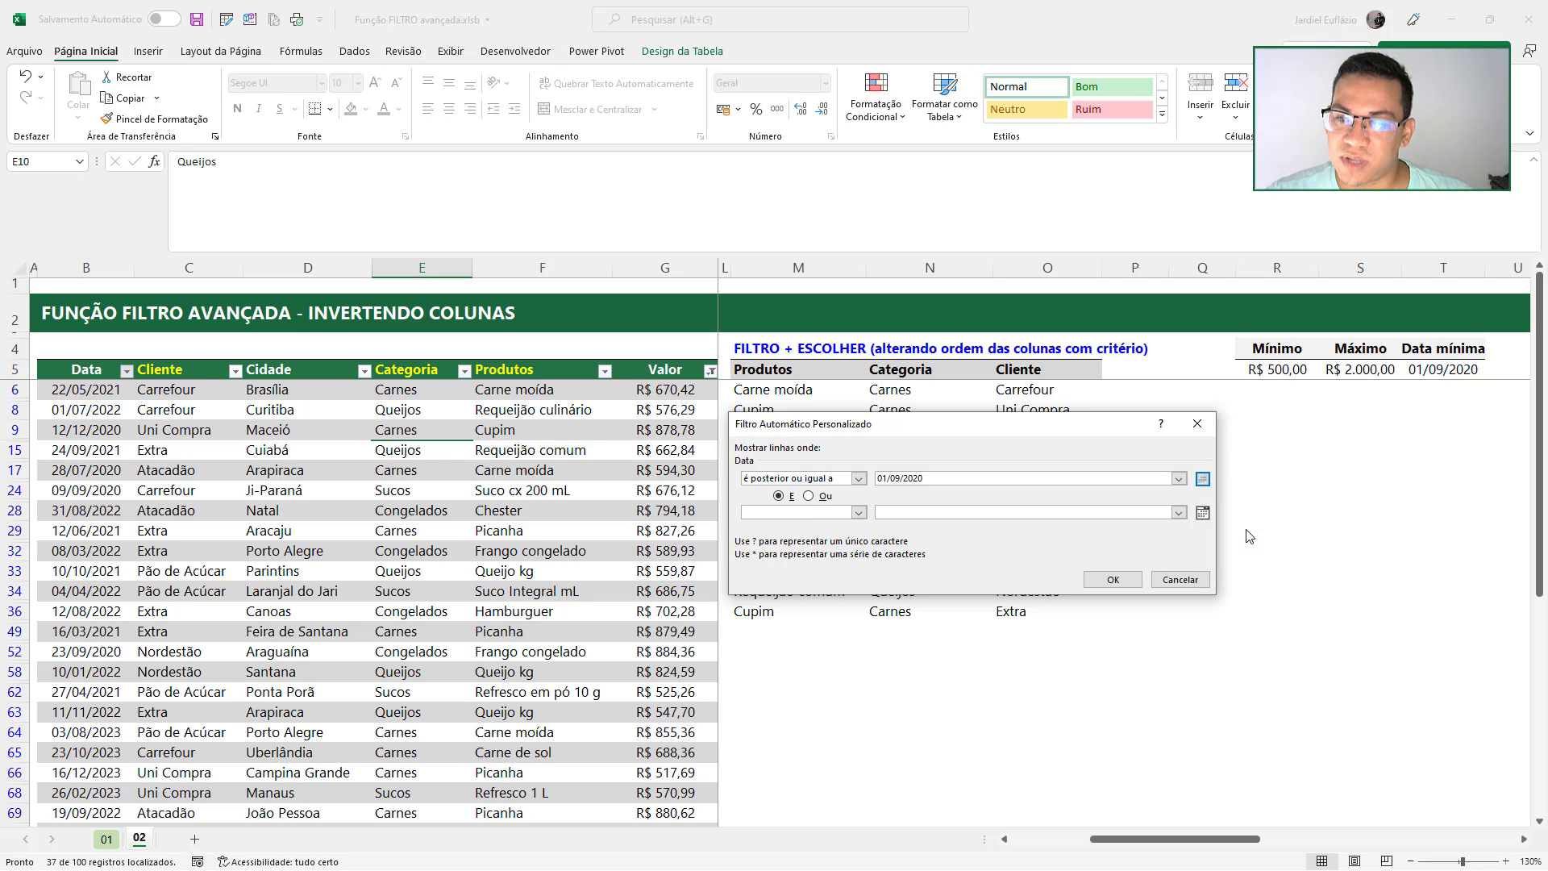
click(1112, 580)
Check the record count of the filtered Valor column, then remove the table's filters
scroll(441, 523, down, 6)
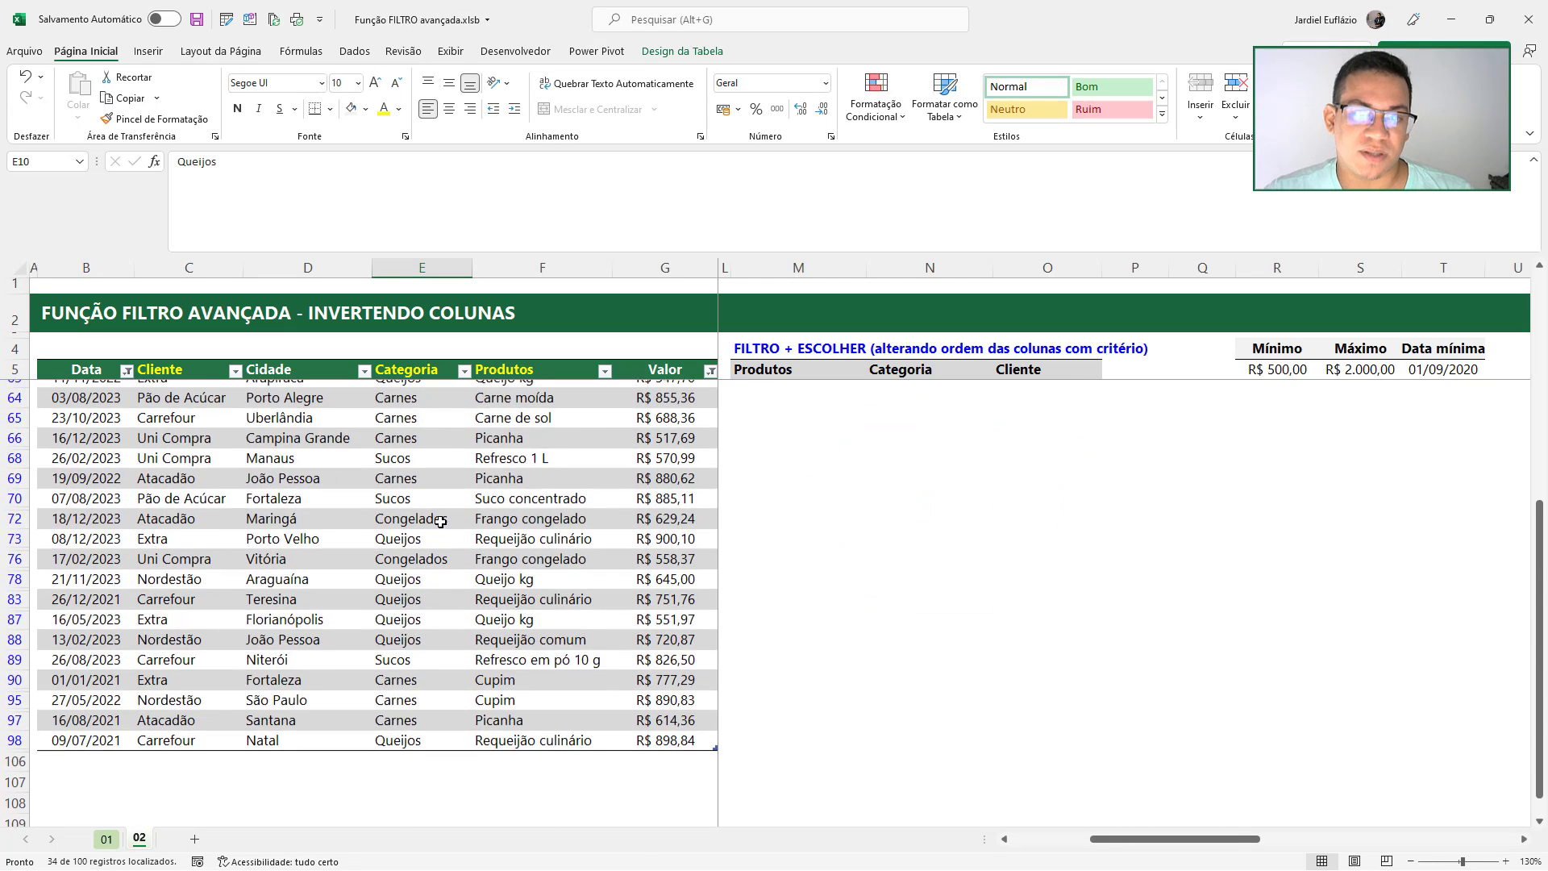
scroll(441, 523, down, 3)
scroll(442, 525, up, 2)
click(677, 523)
key(ctrl+space)
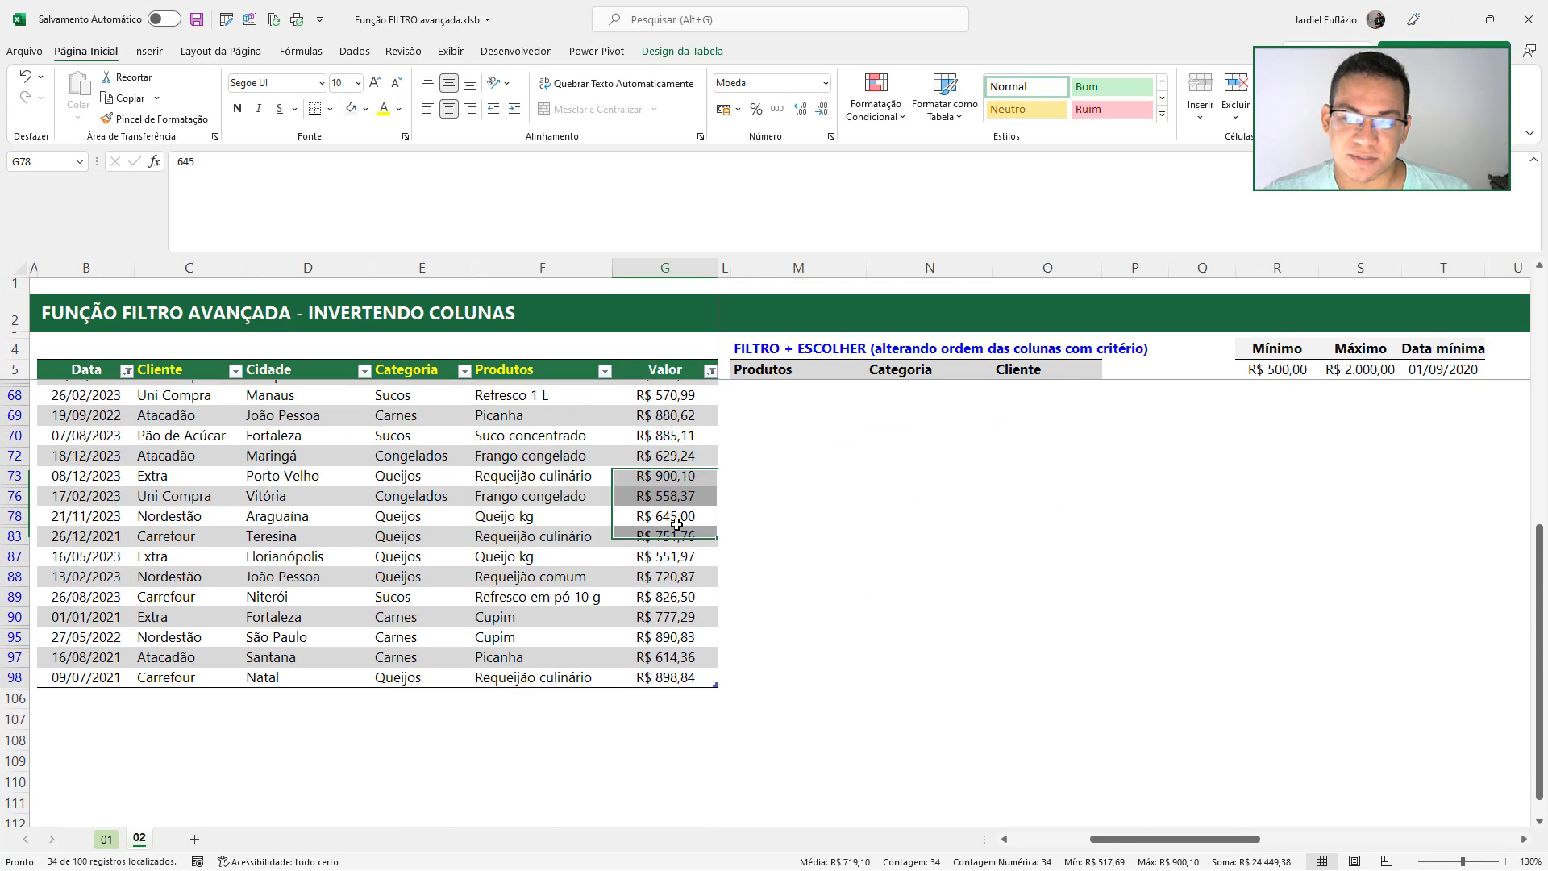
scroll(691, 480, up, 5)
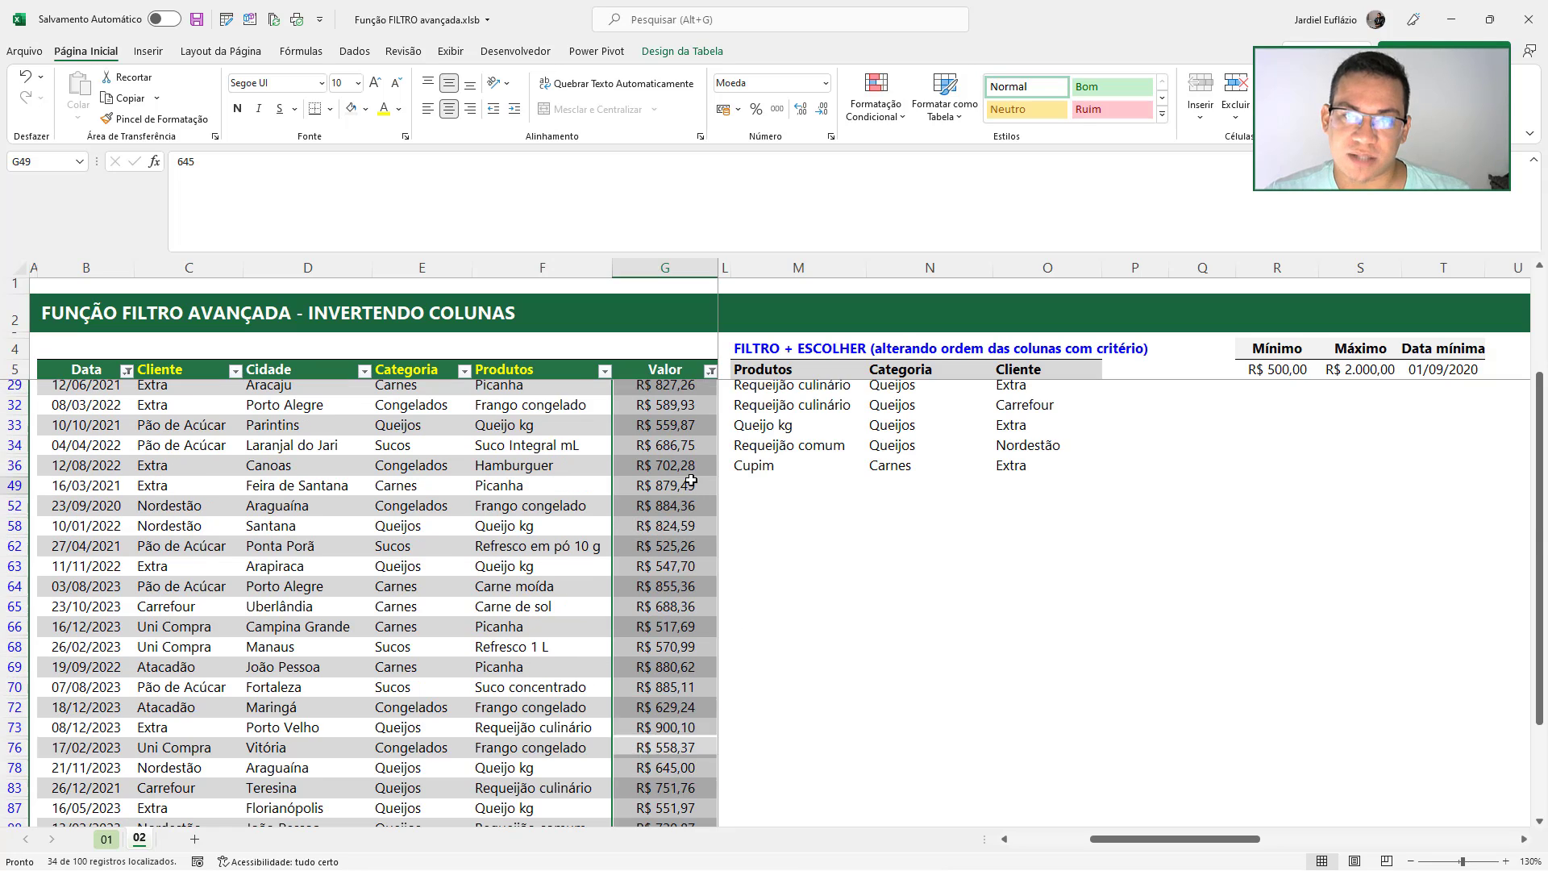
click(691, 481)
key(ctrl+shift+l)
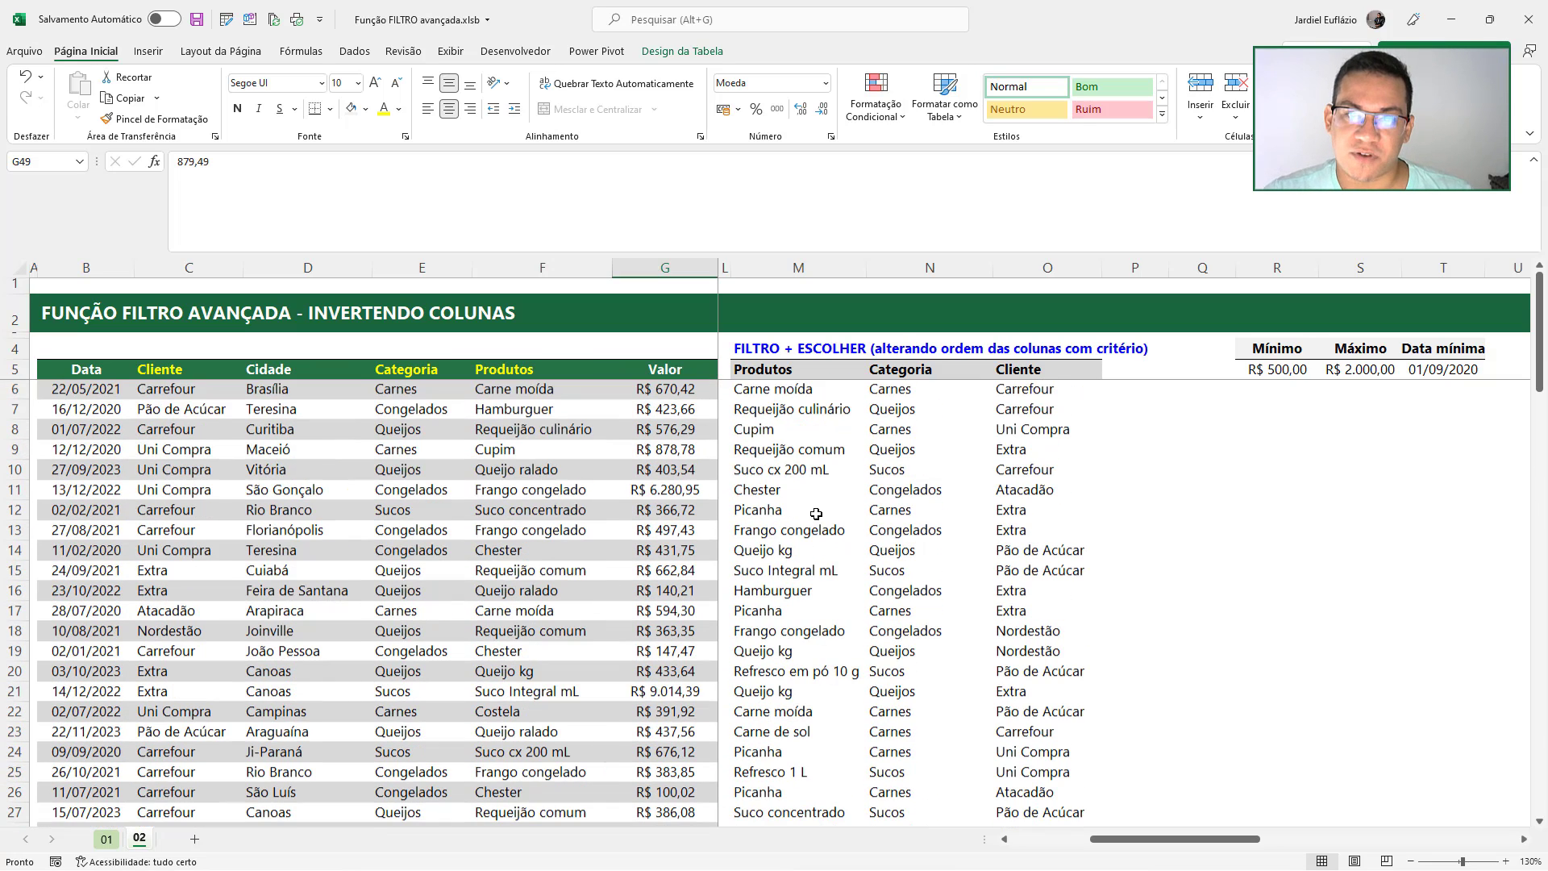
Select the whole Produtos result list from M6 down and check its count against the filtered table
click(798, 385)
key(ctrl+shift+Down)
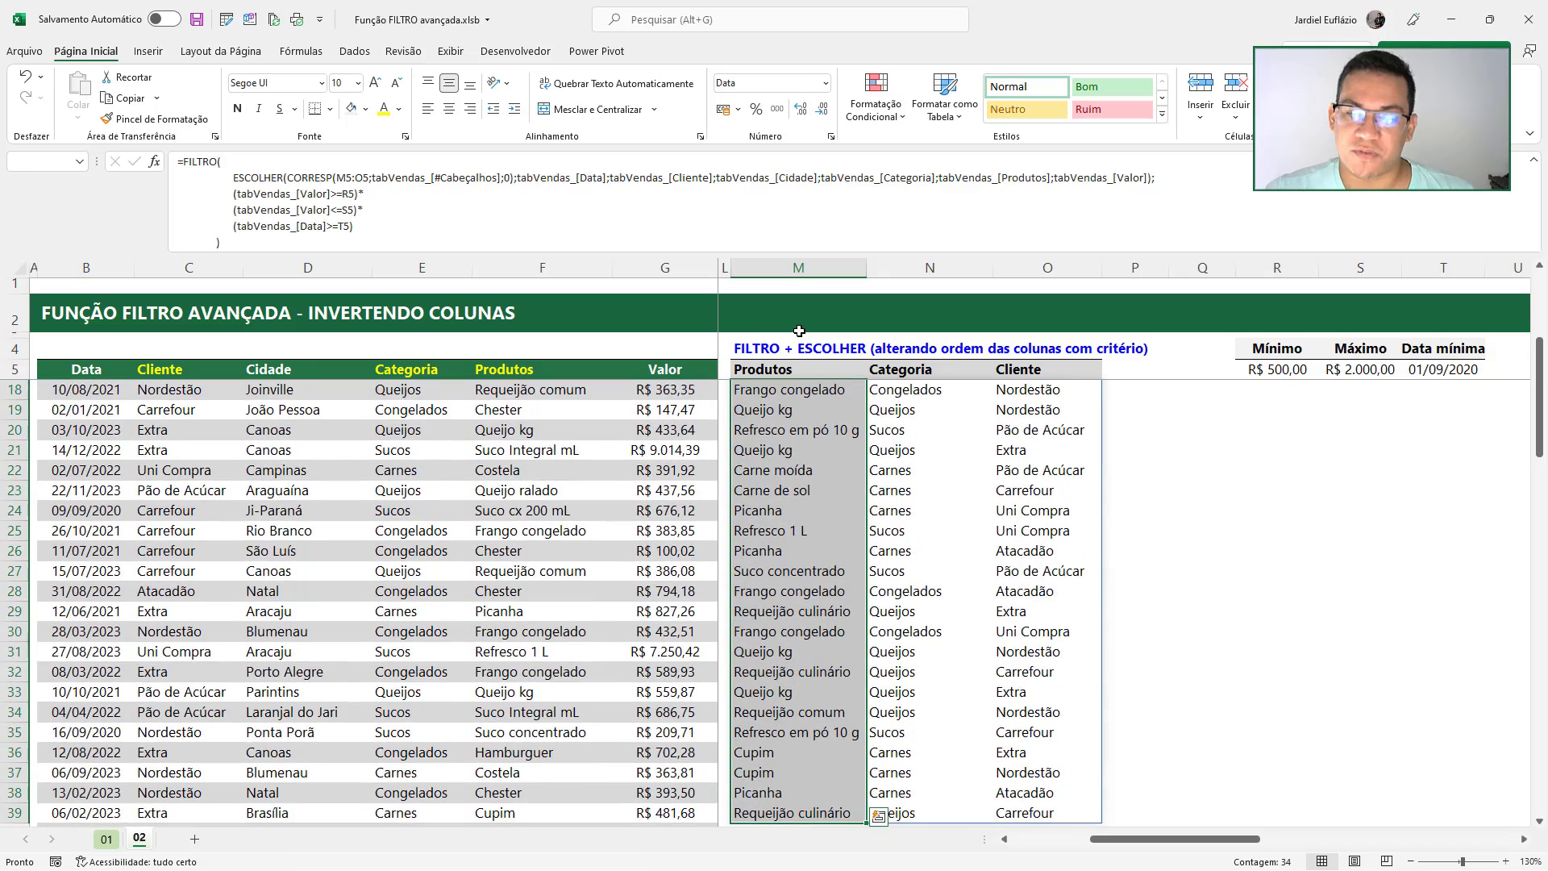
scroll(875, 529, up, 4)
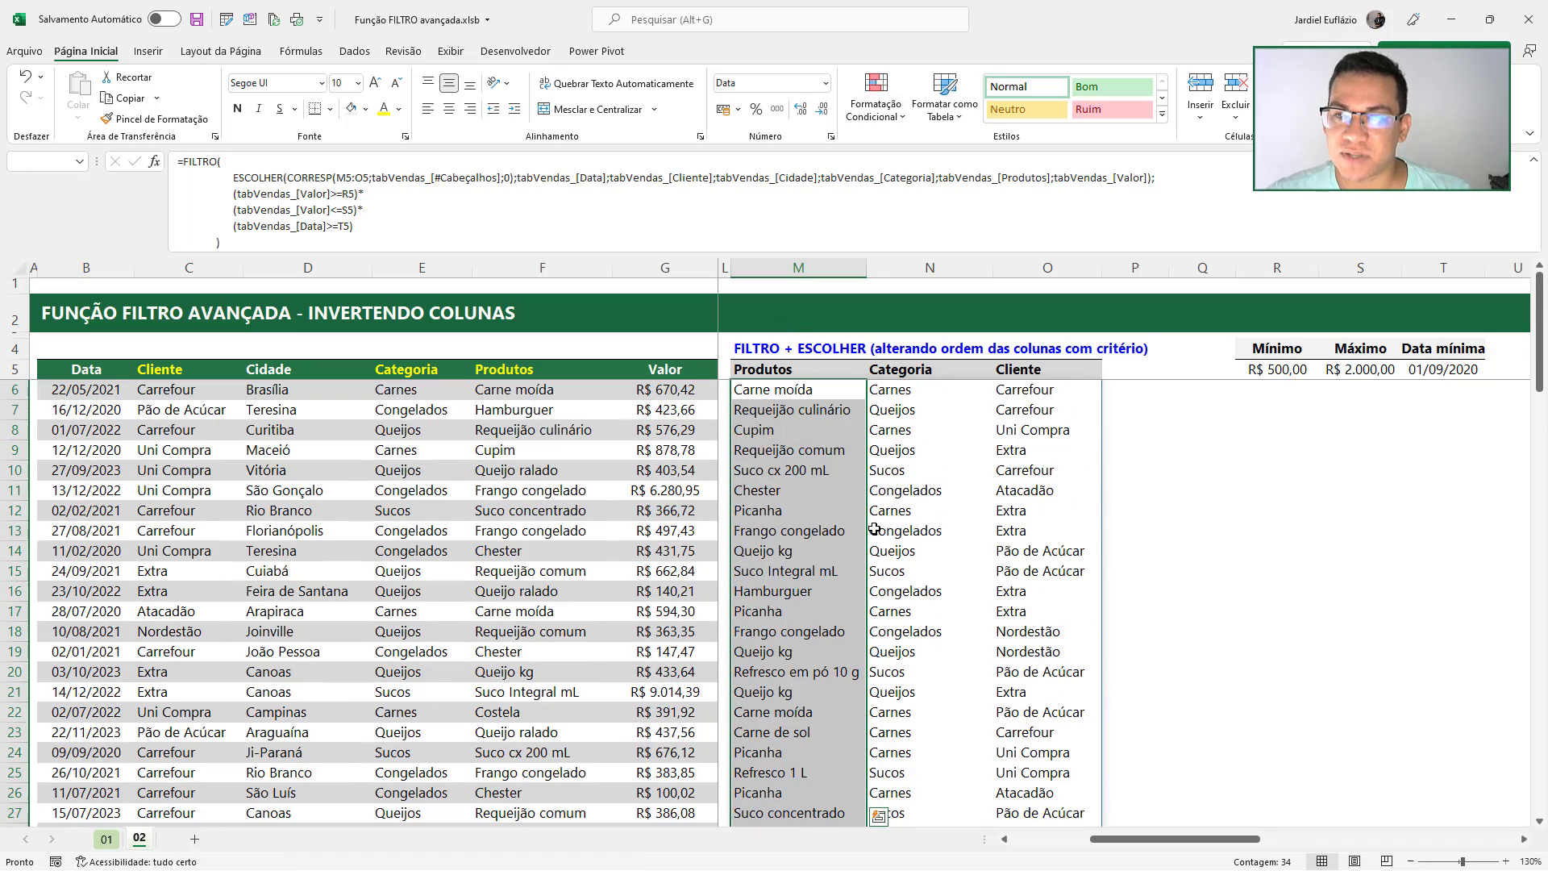
click(1181, 474)
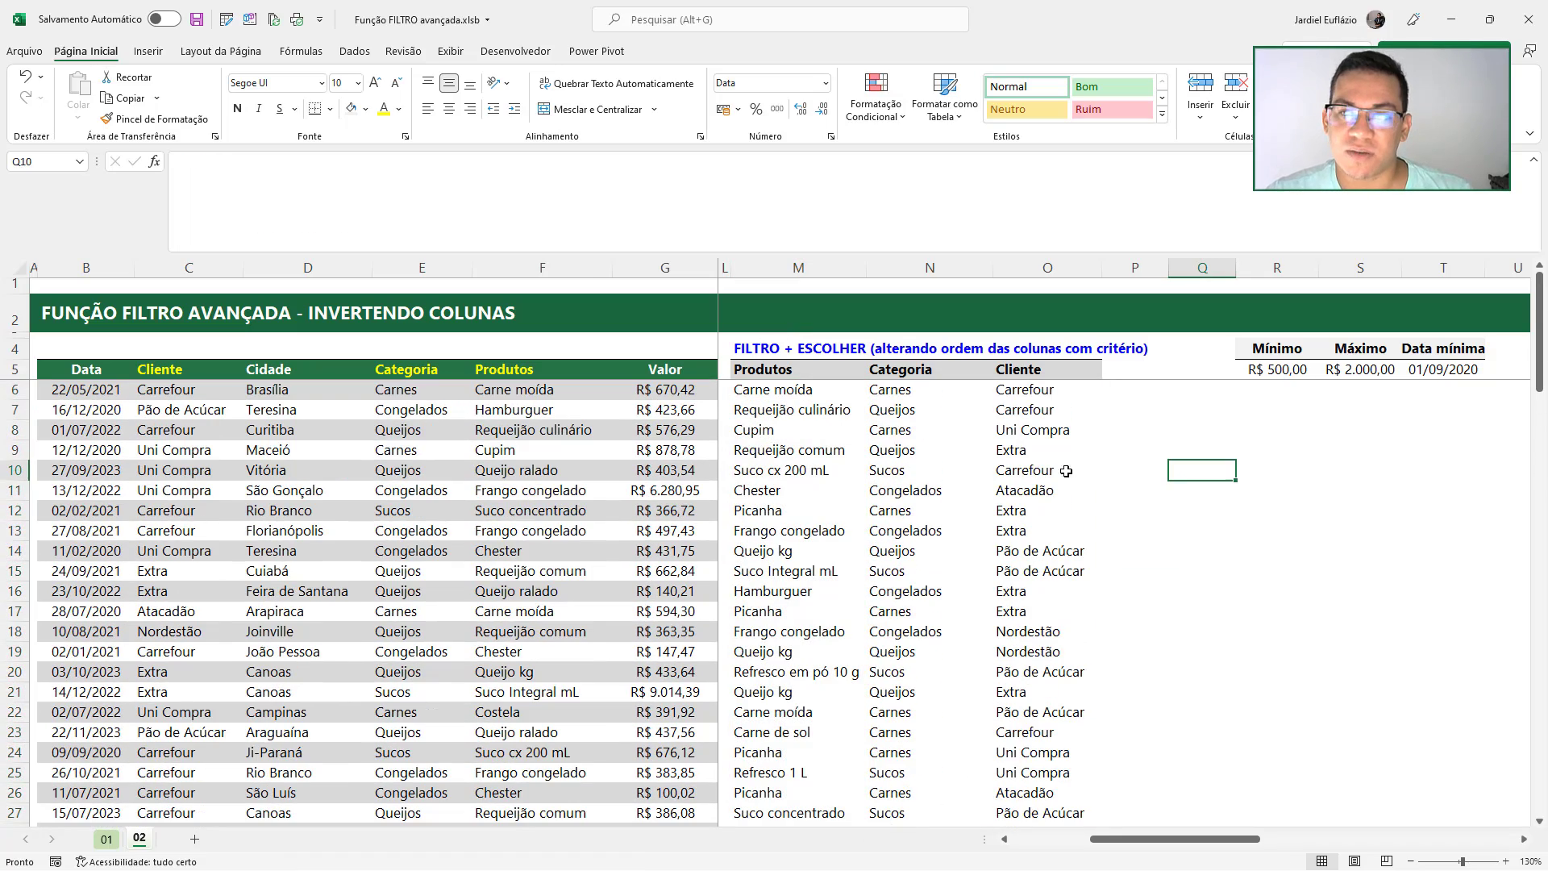
Set the minimum value criterion in R5 to 1500
click(1313, 370)
text(1500)
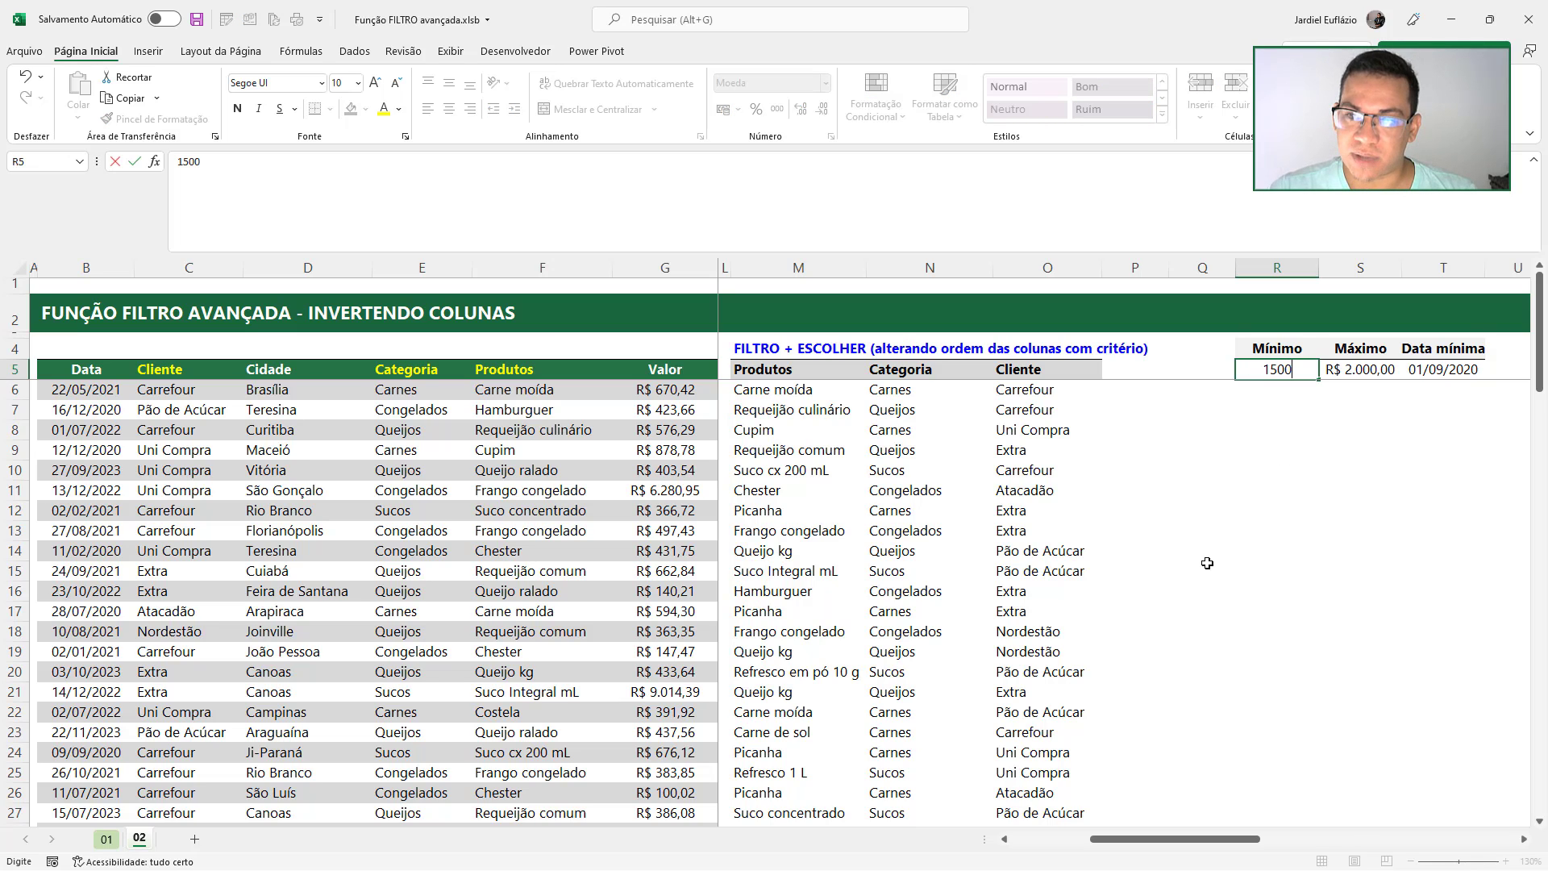
key(Return)
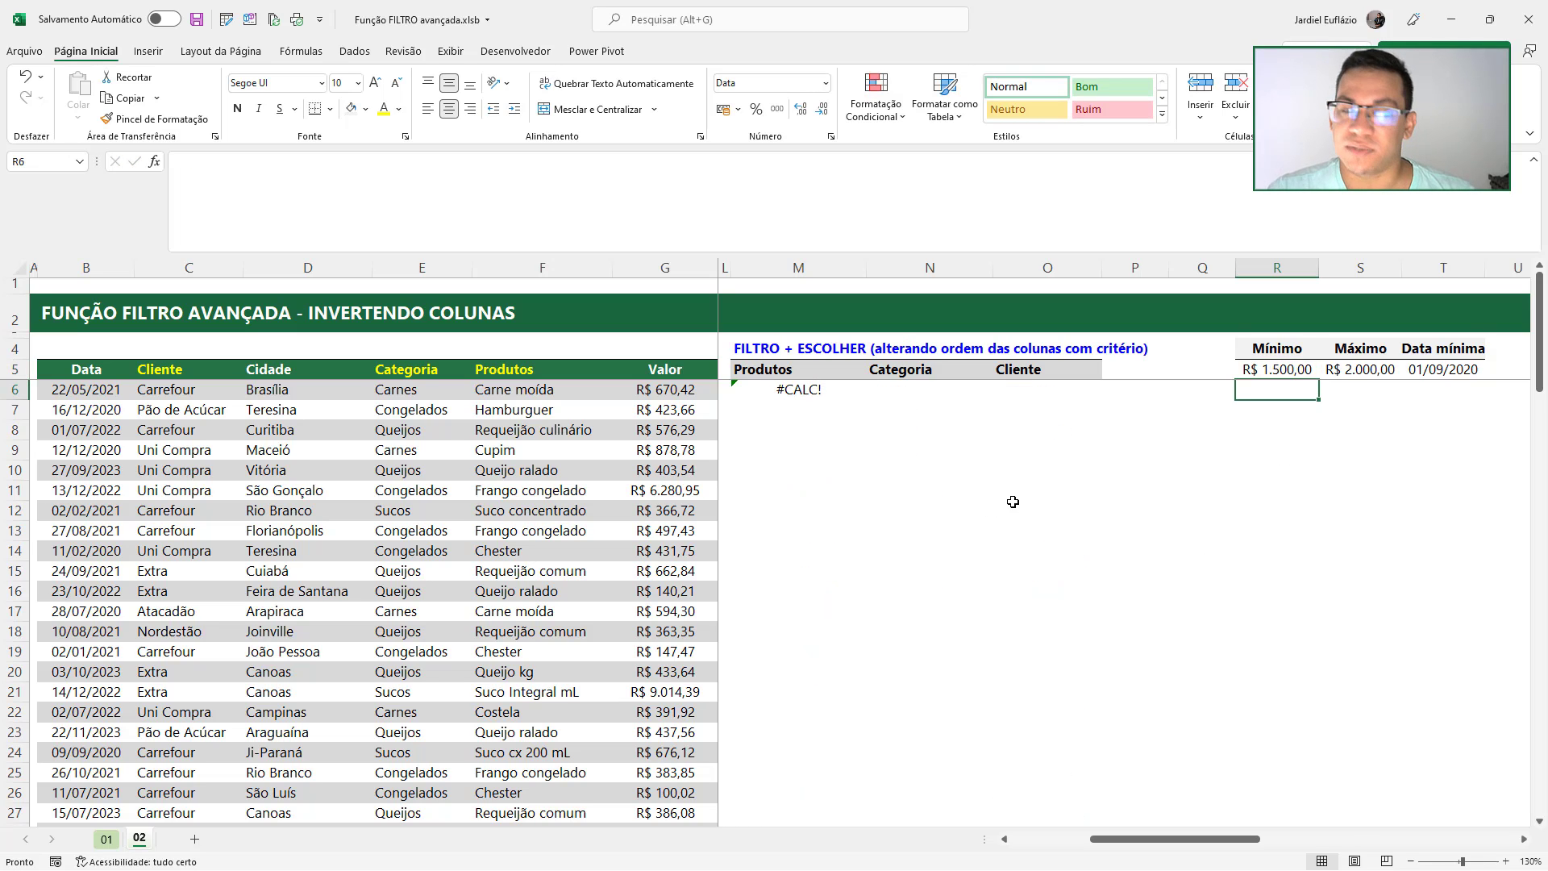
Add "S/registro" as the se_vazia argument of the FILTRO formula in M6 and enlarge the formula area
click(809, 389)
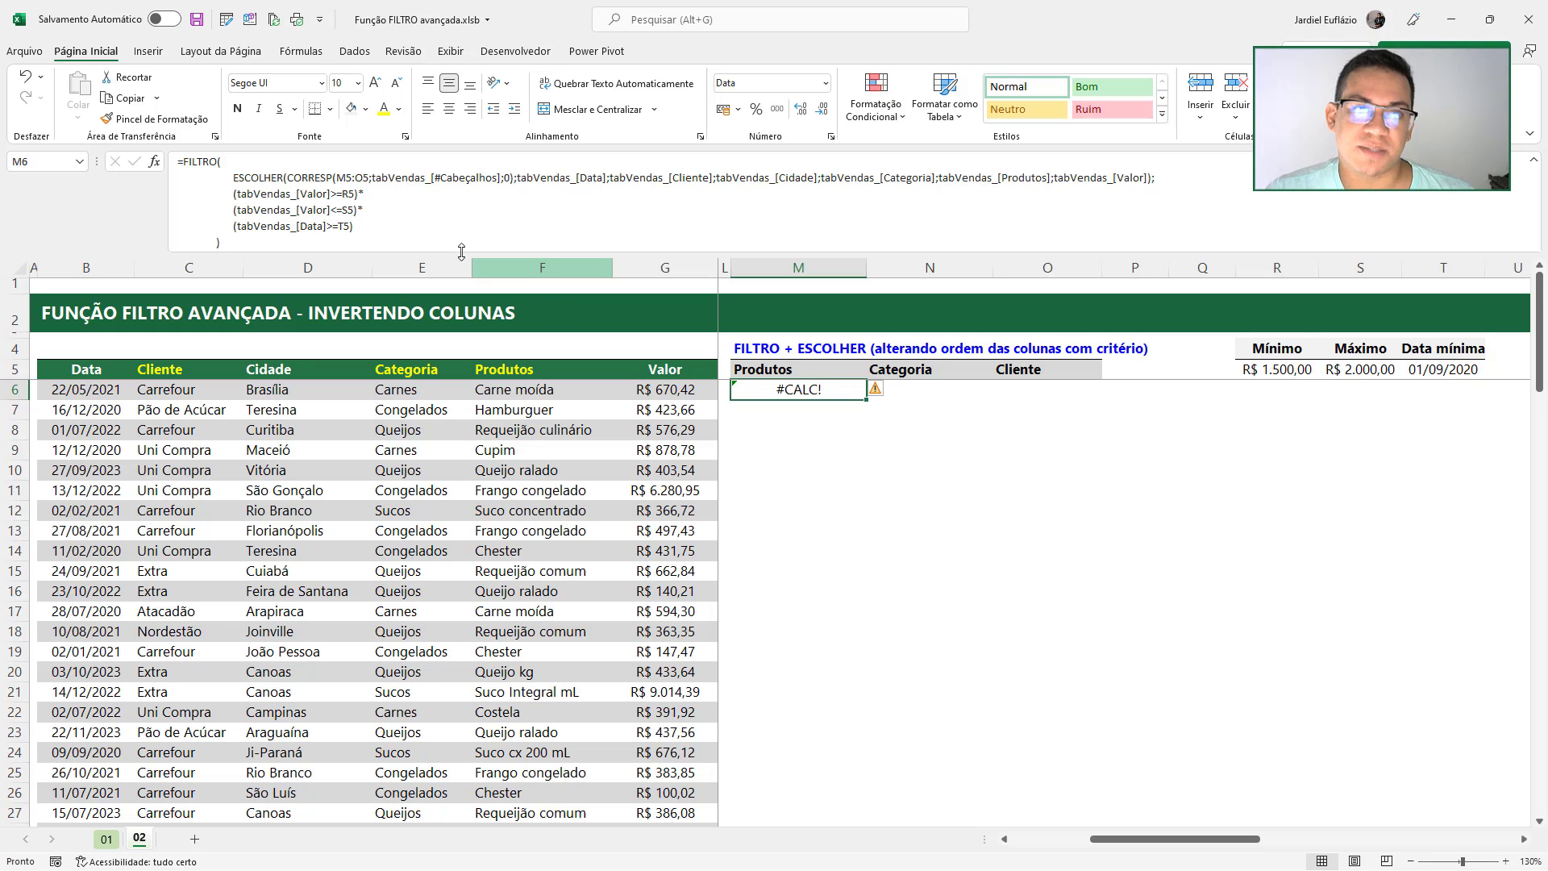
click(430, 231)
drag(428, 252, 428, 269)
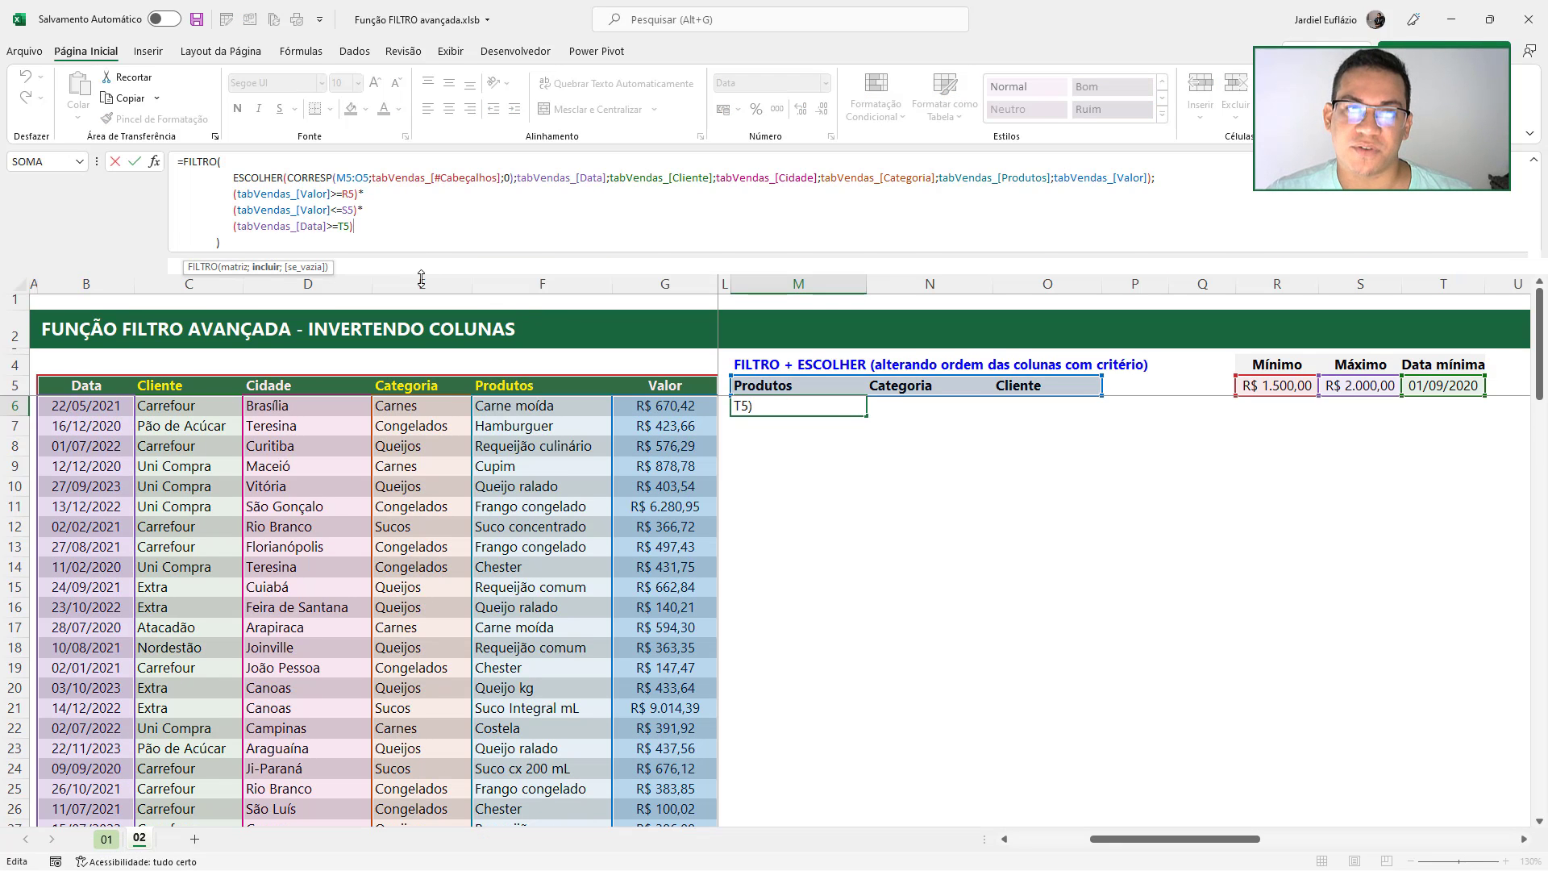
text(;"s)
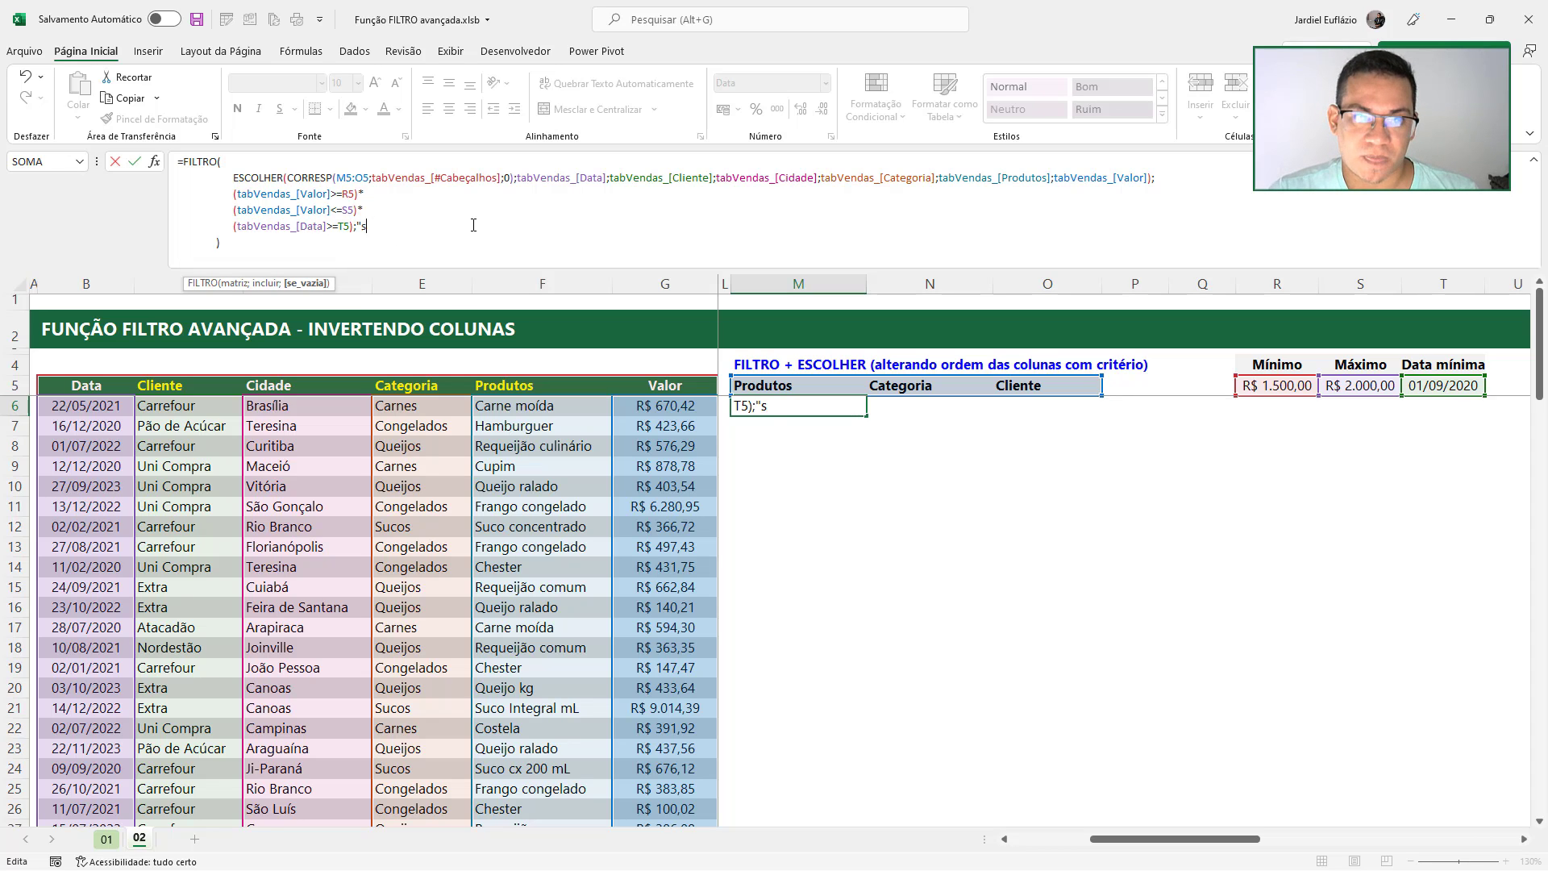
text(/re)
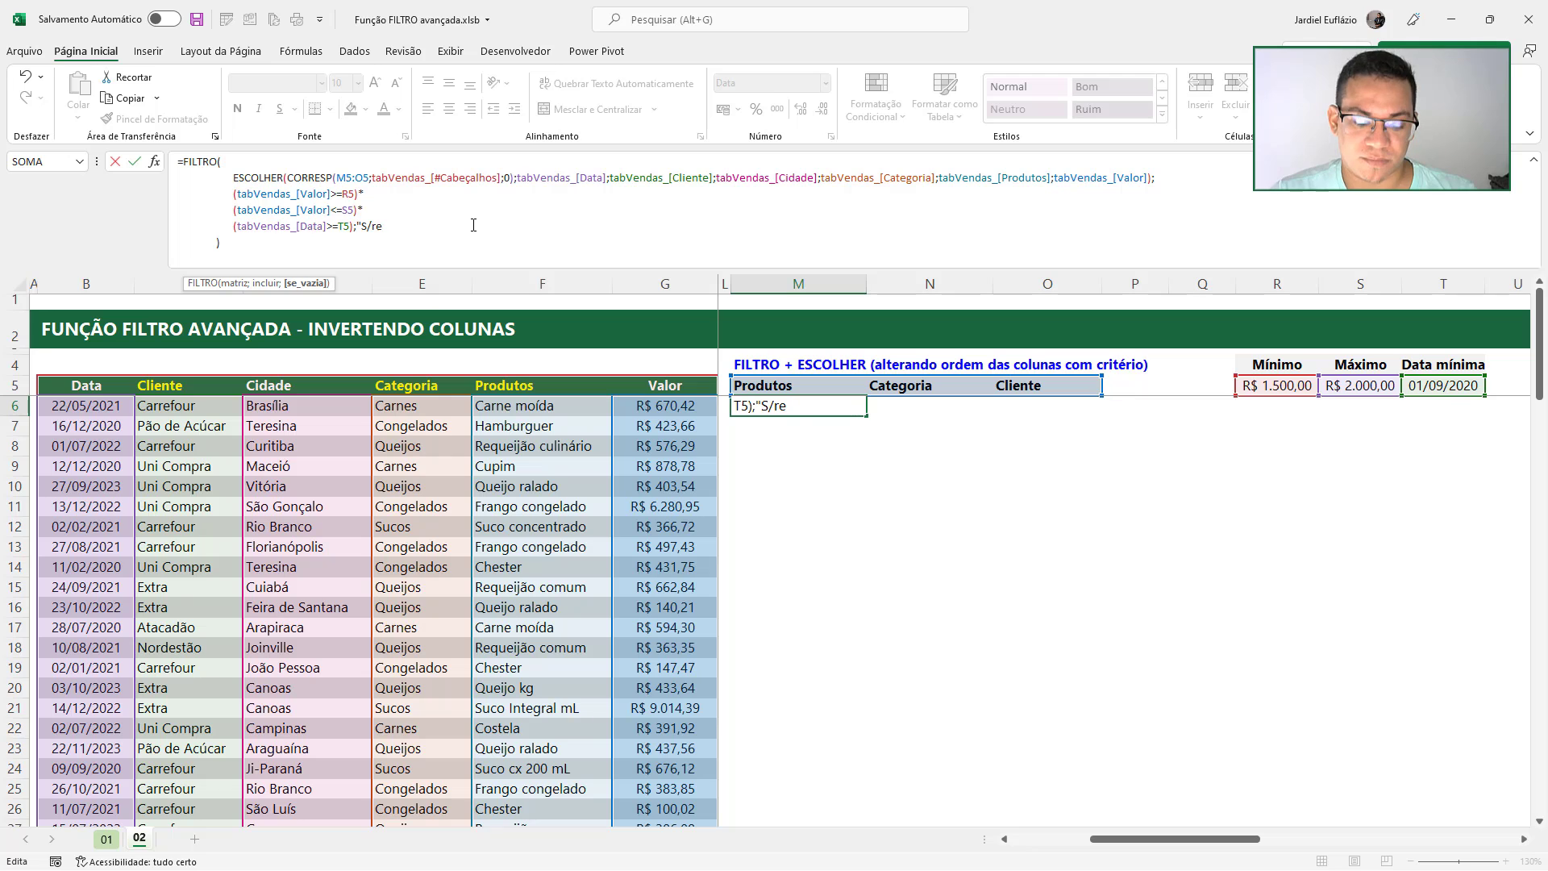
text(gistro")
key(ctrl+Return)
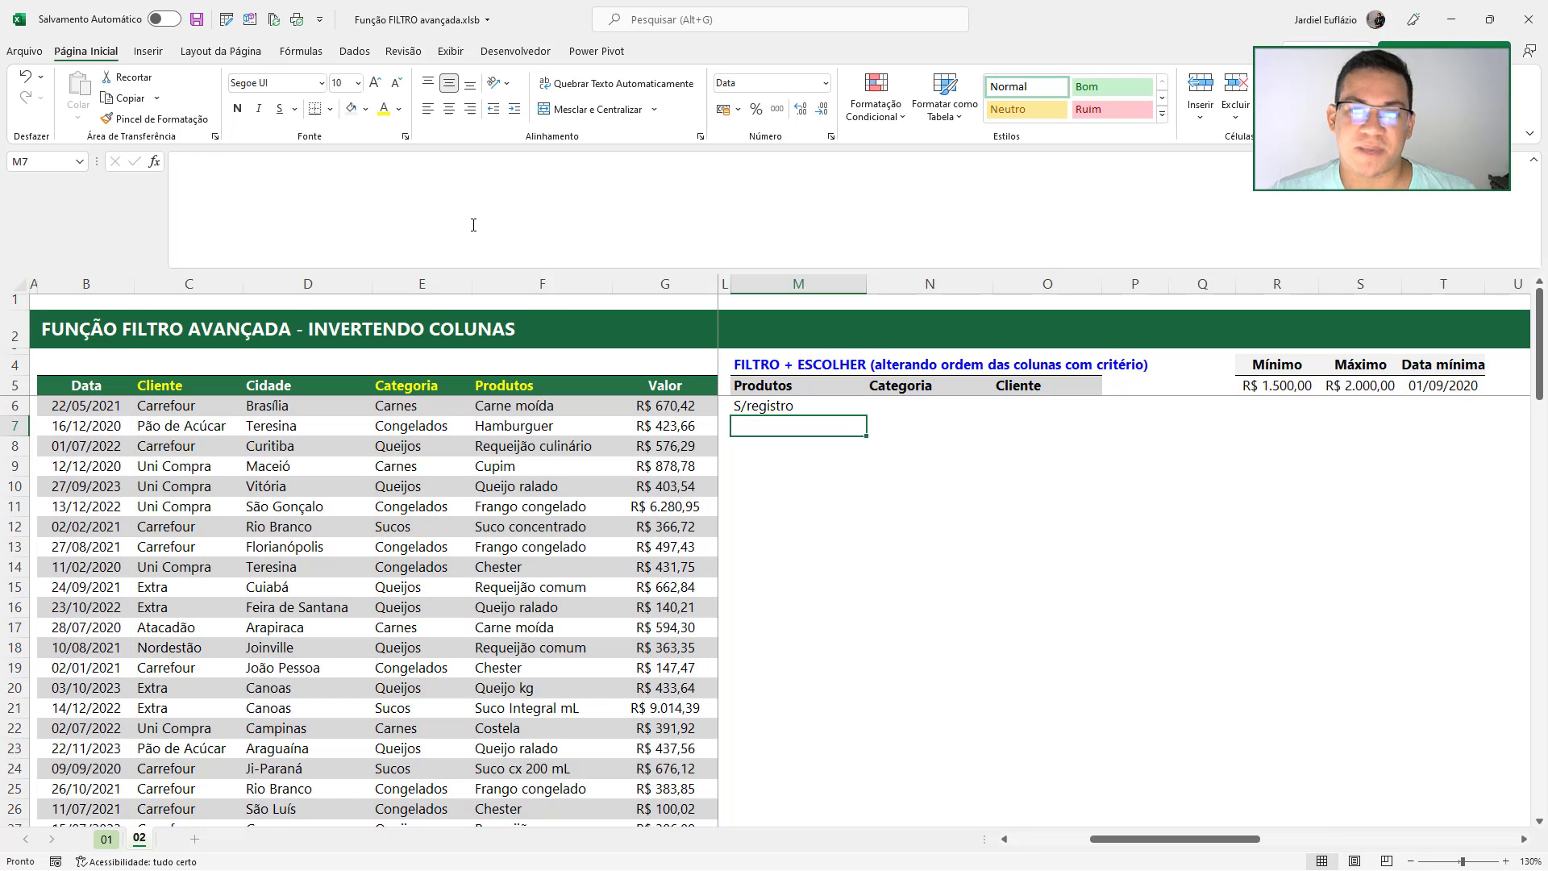
Set the minimum value in R5 to 600 and the maximum value in S5 to 8000
click(1290, 391)
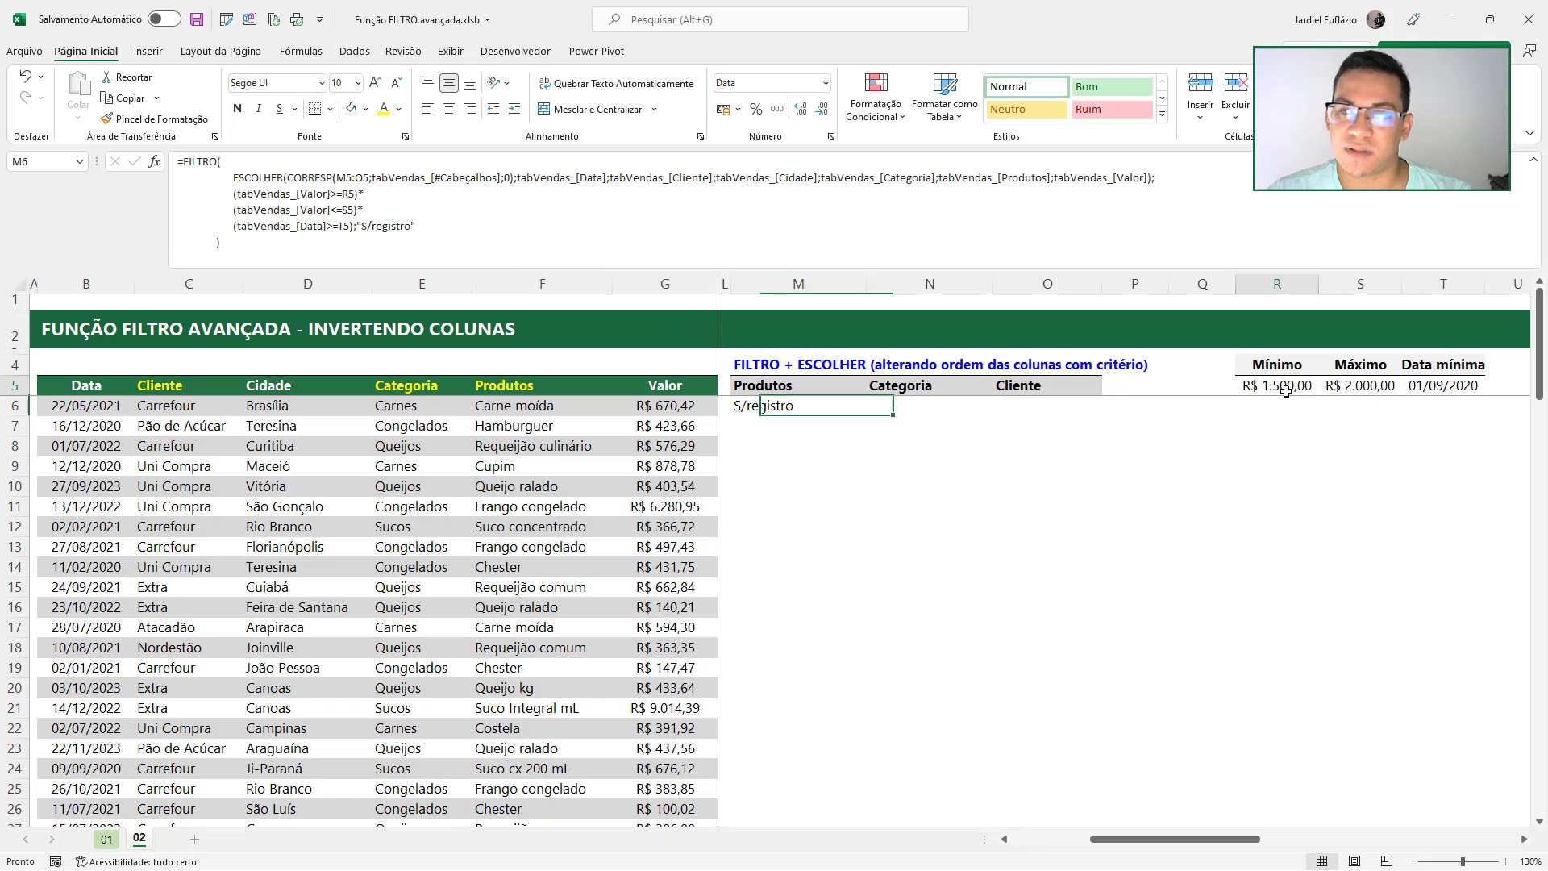
text(600)
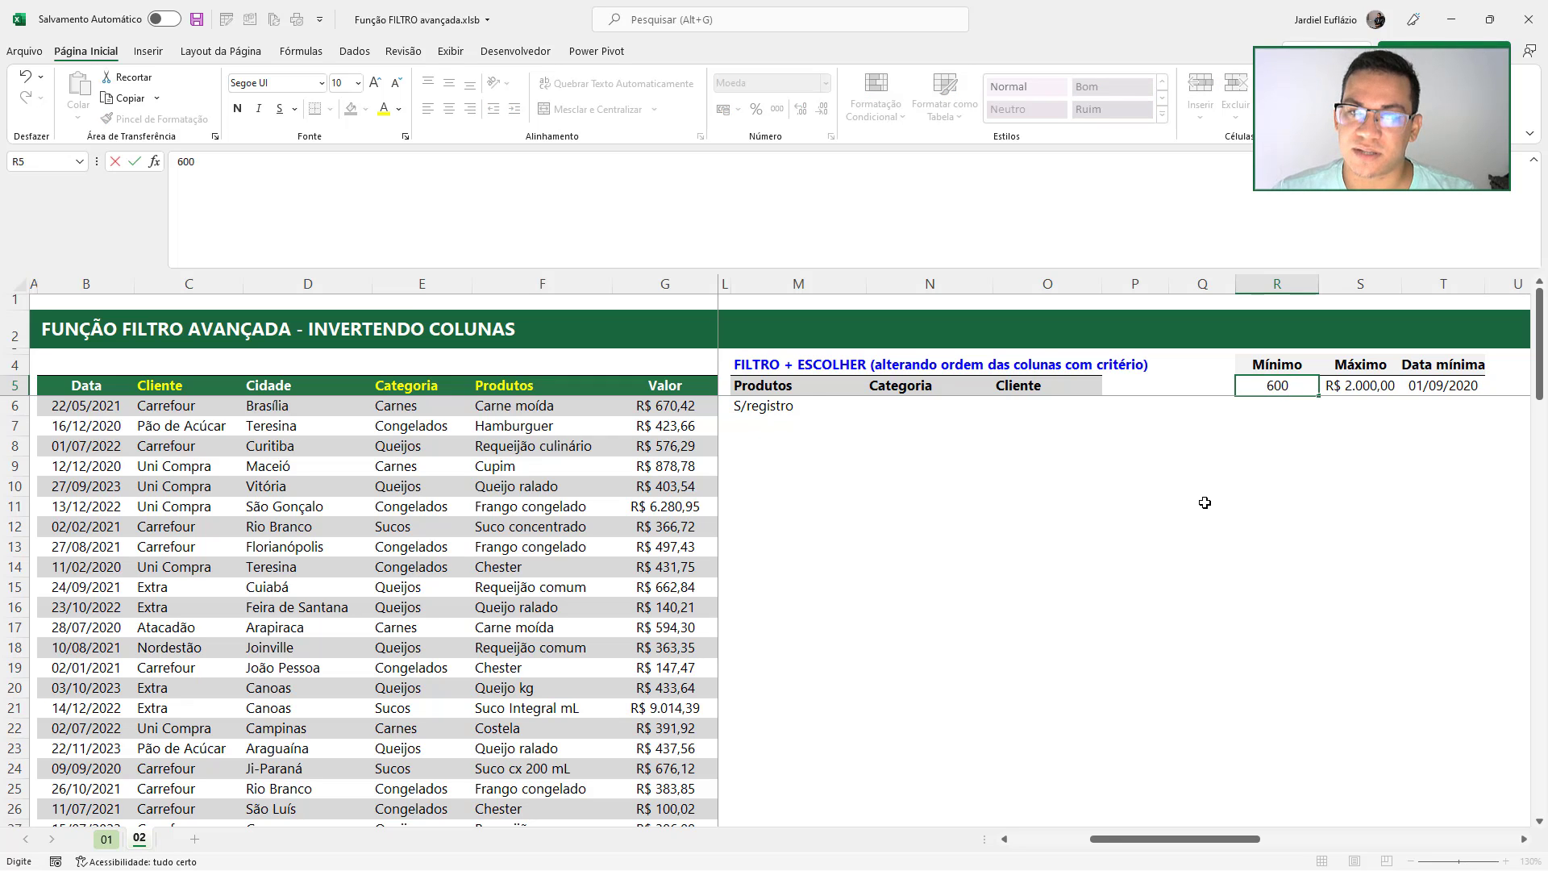
key(ctrl+Return)
key(Right)
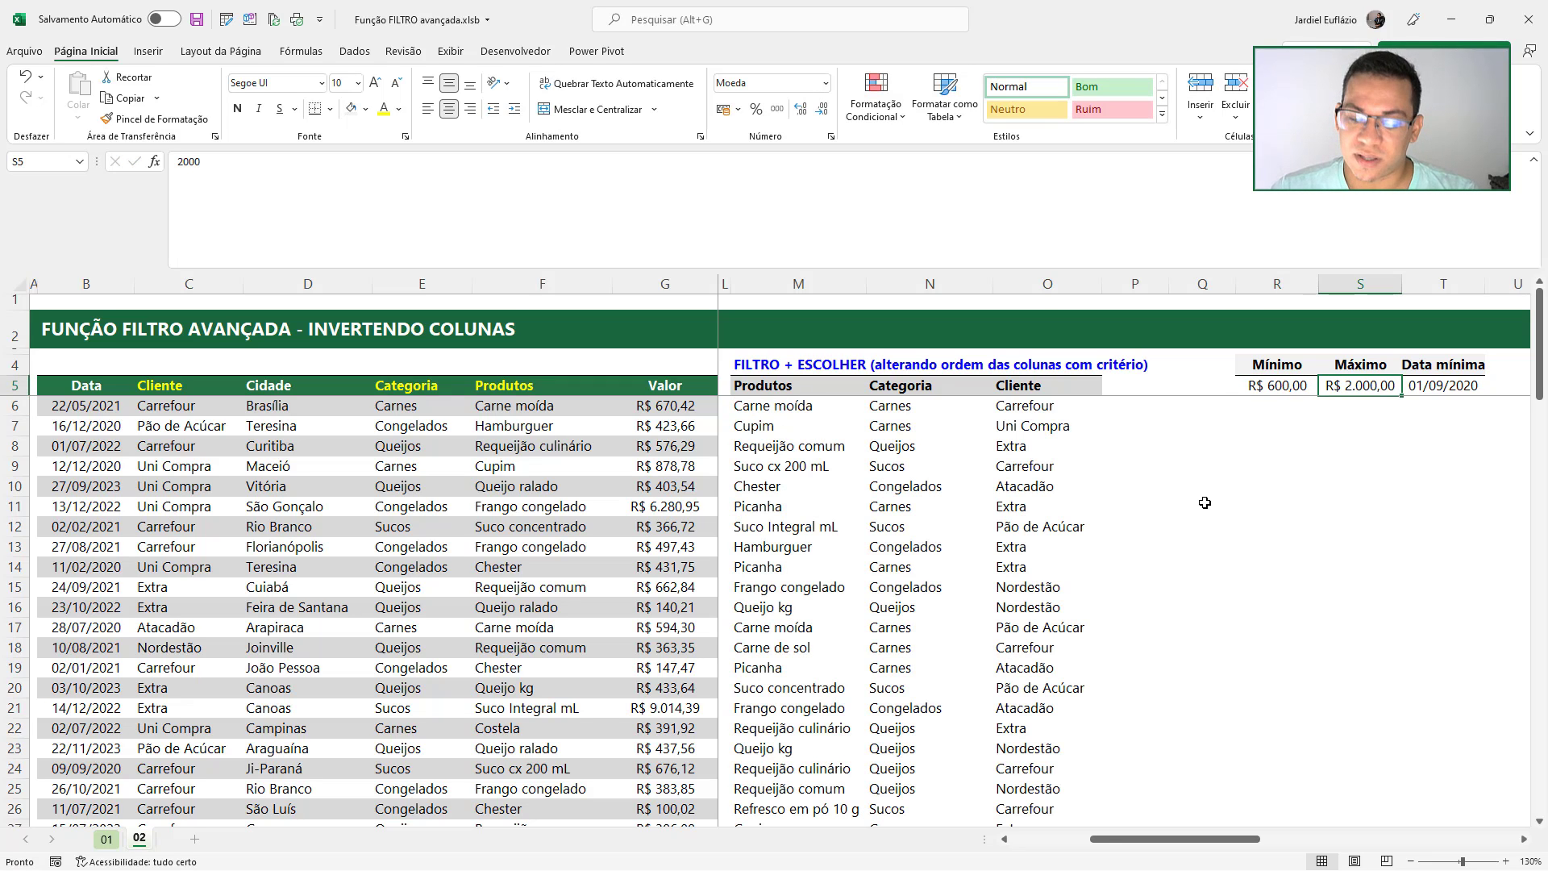
text(8000)
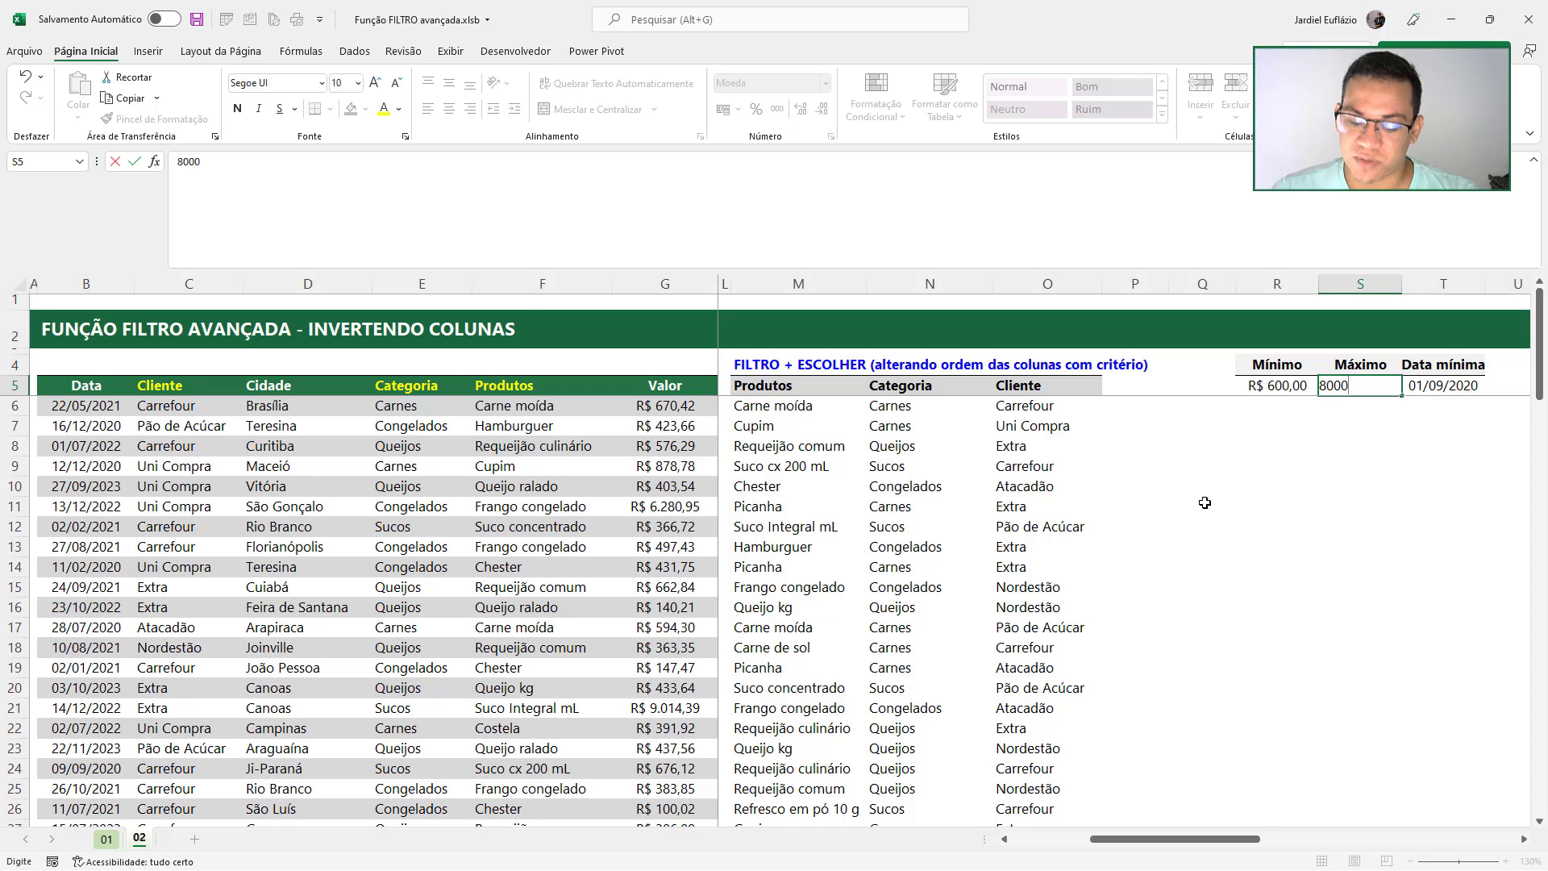
key(Right)
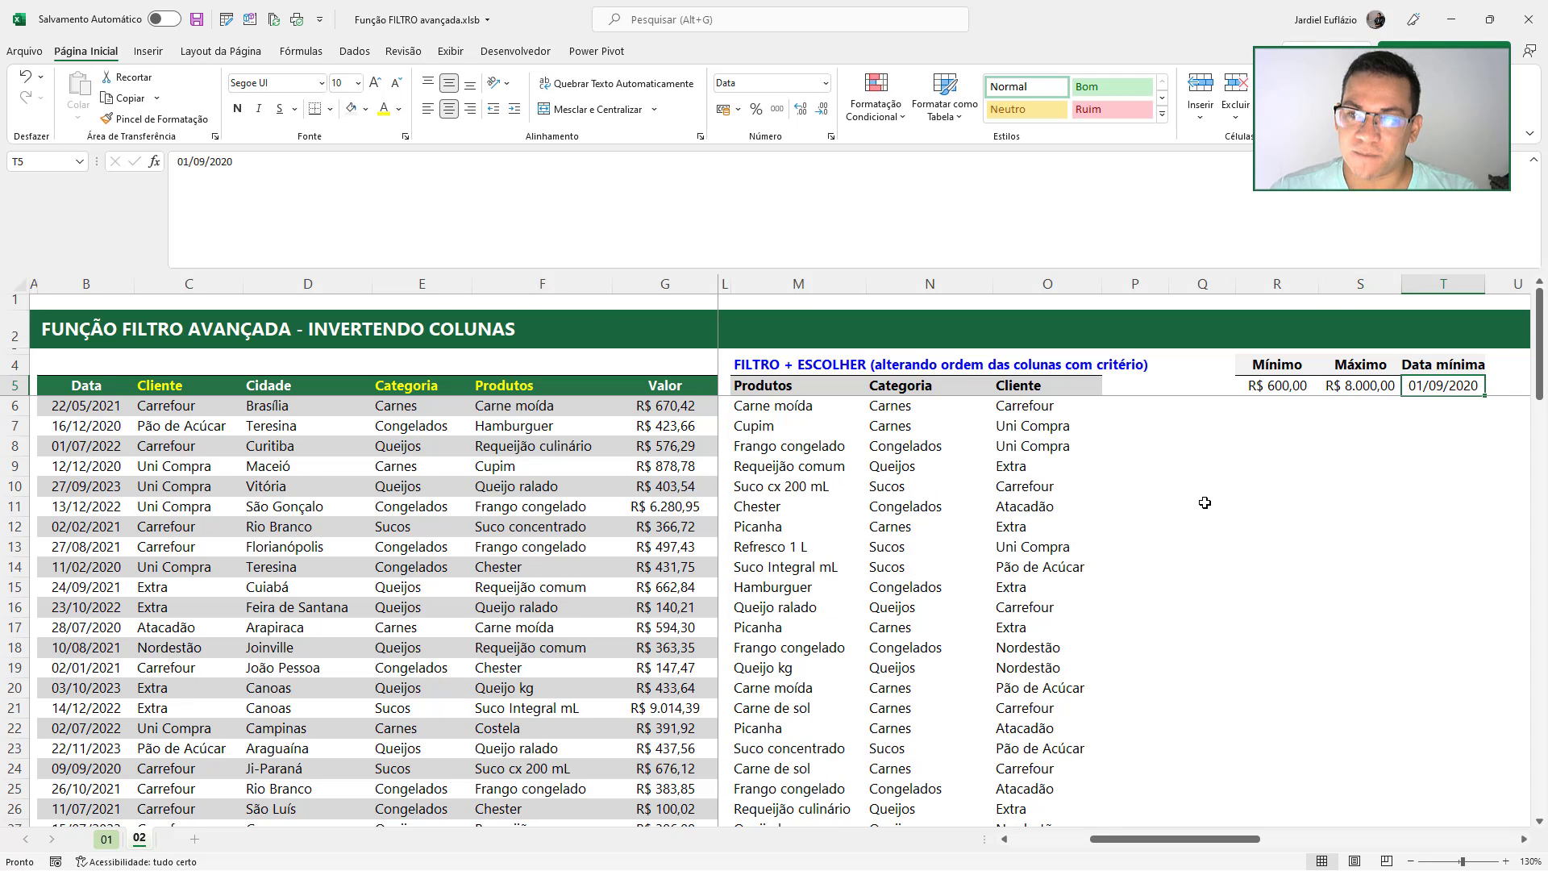
Set the minimum date in T5 to 01/09/2021 and the minimum value in R5 to 1000
double_click(1459, 388)
key(BackSpace)
text(1)
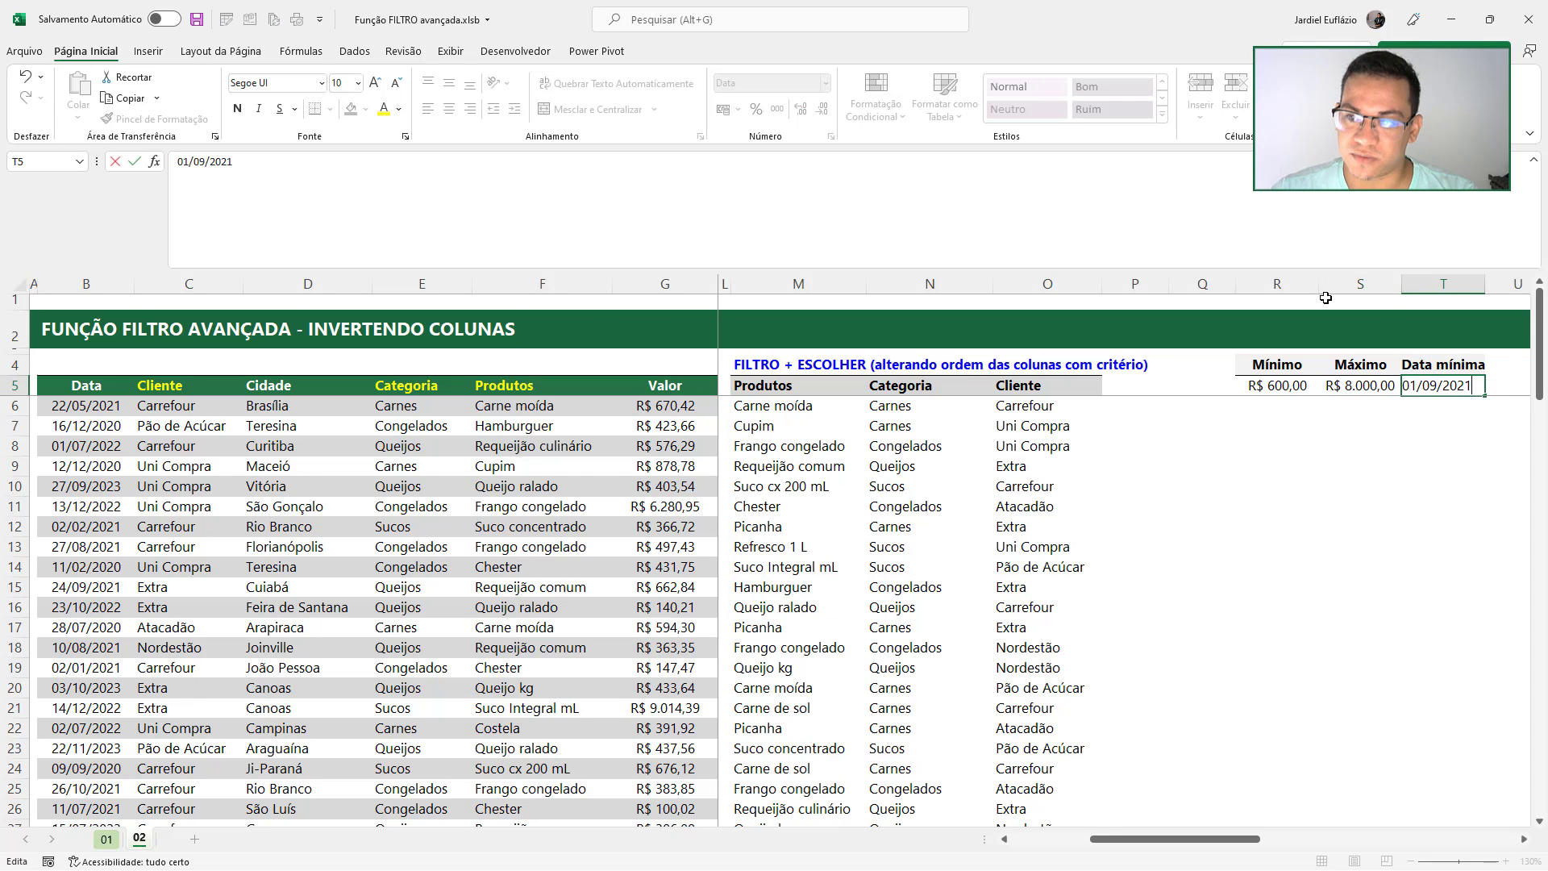
key(Return)
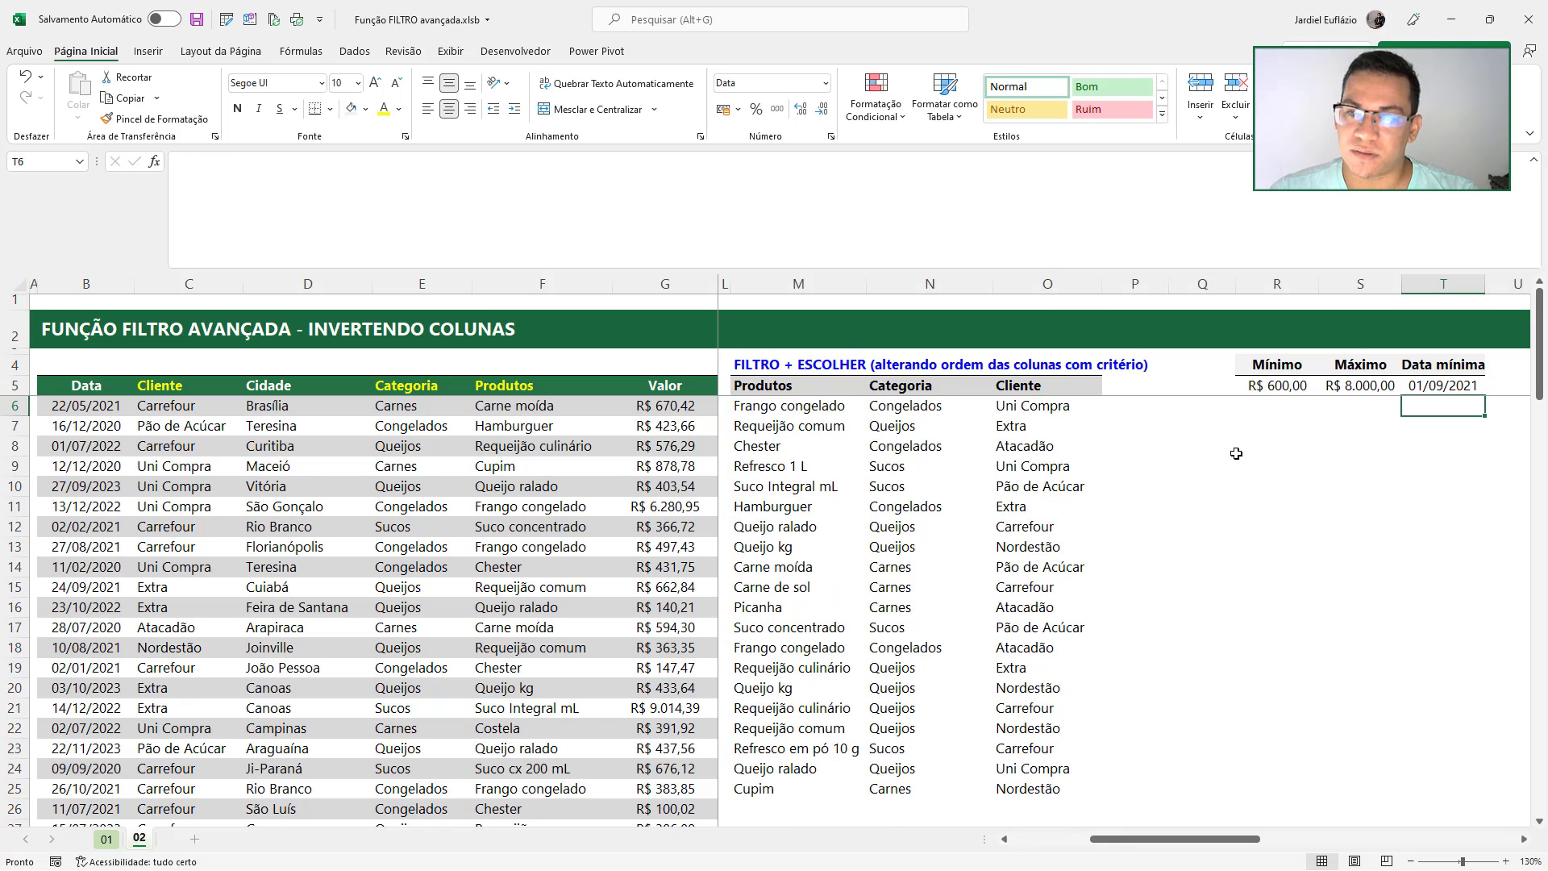
click(1287, 386)
text(1000)
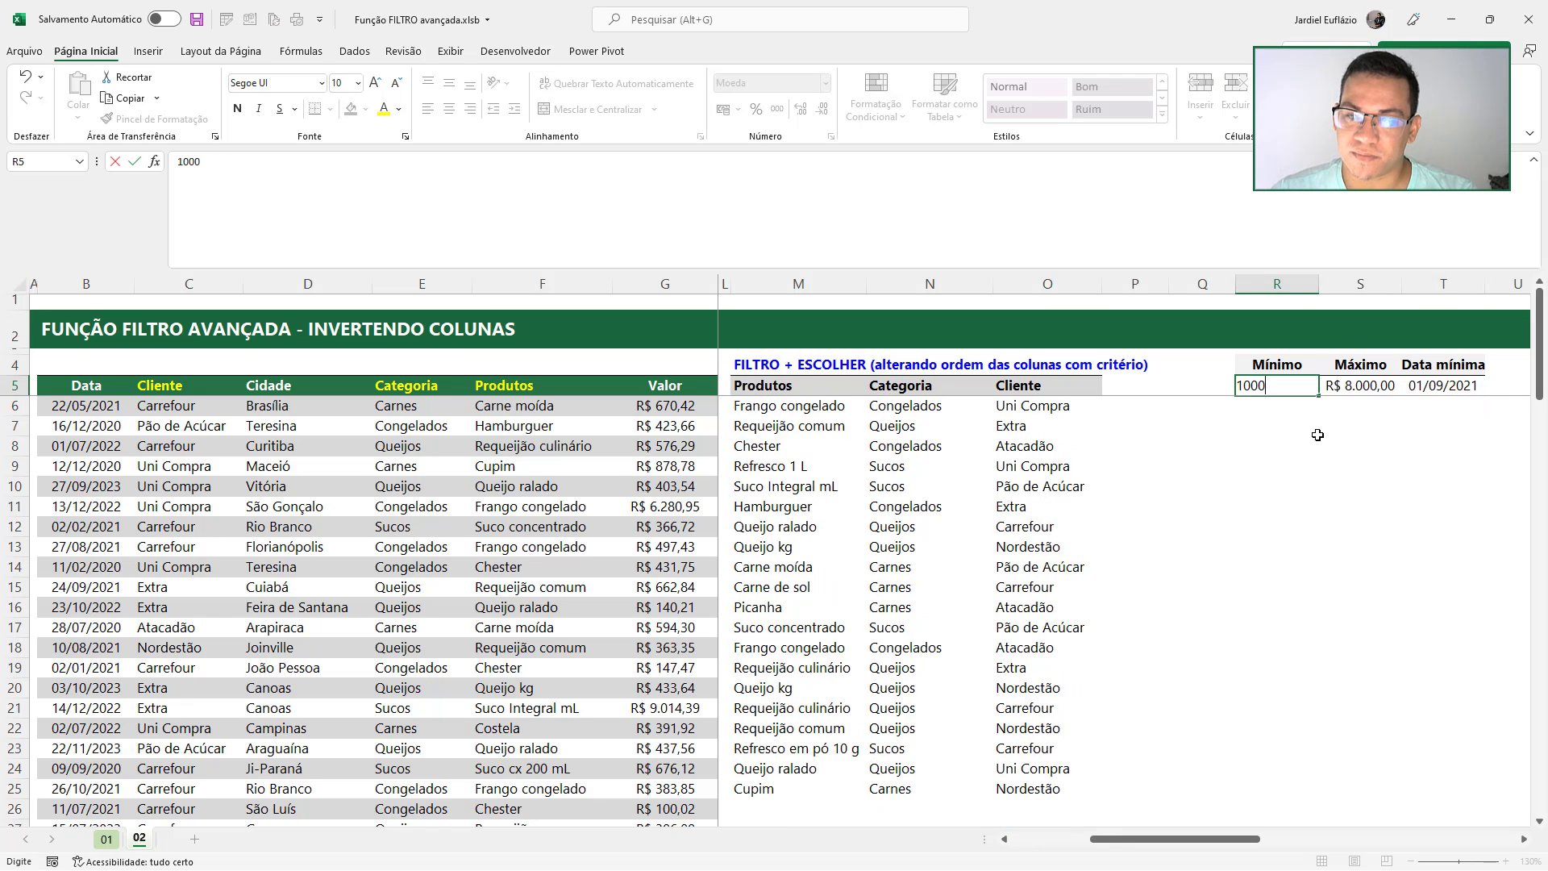
key(Return)
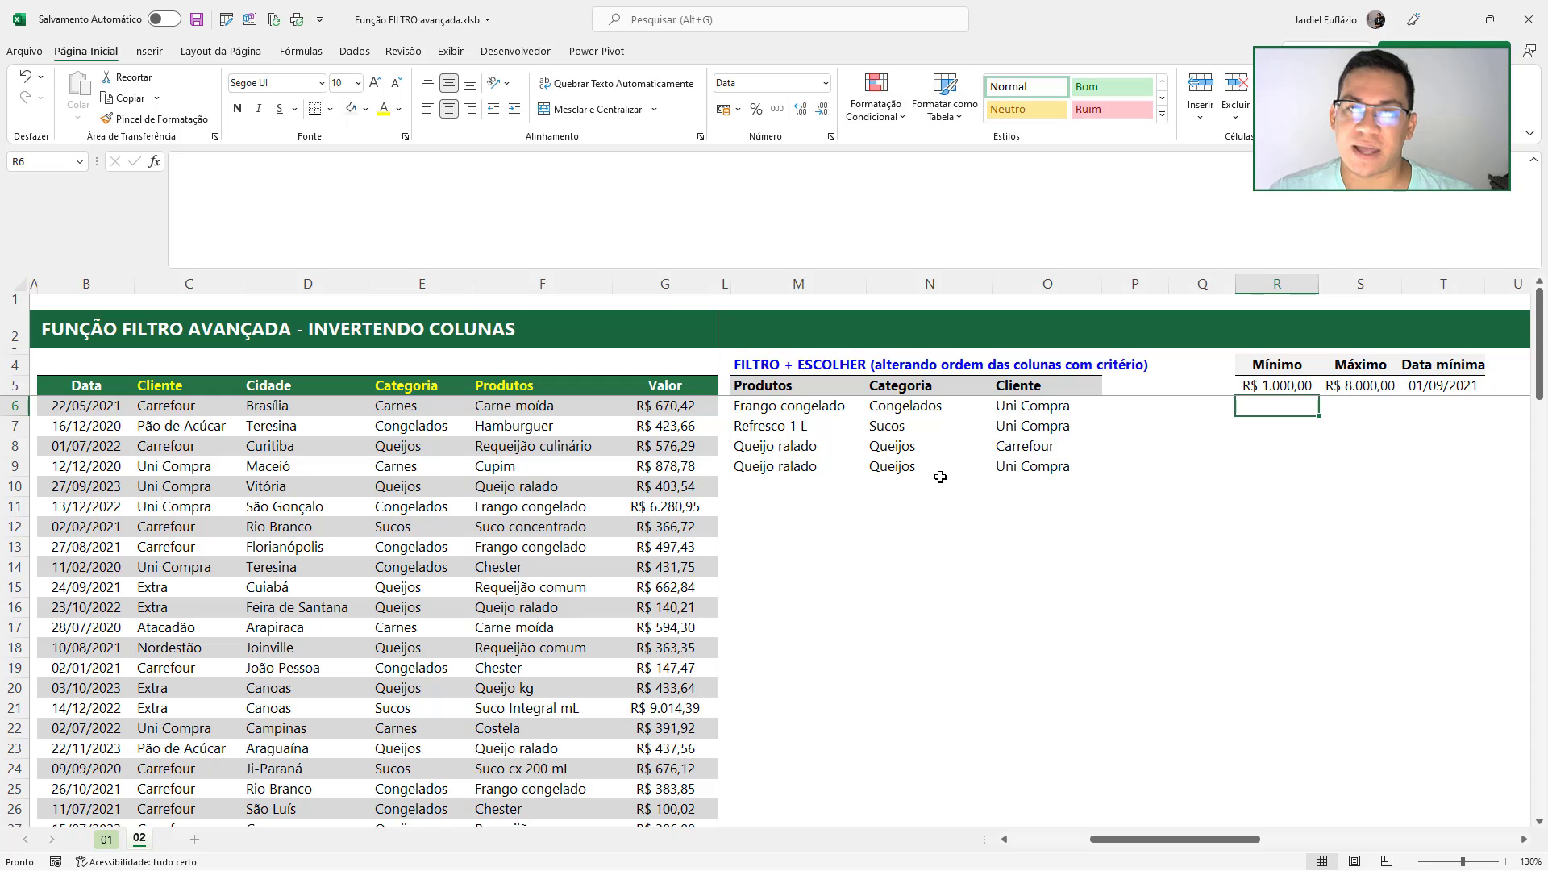